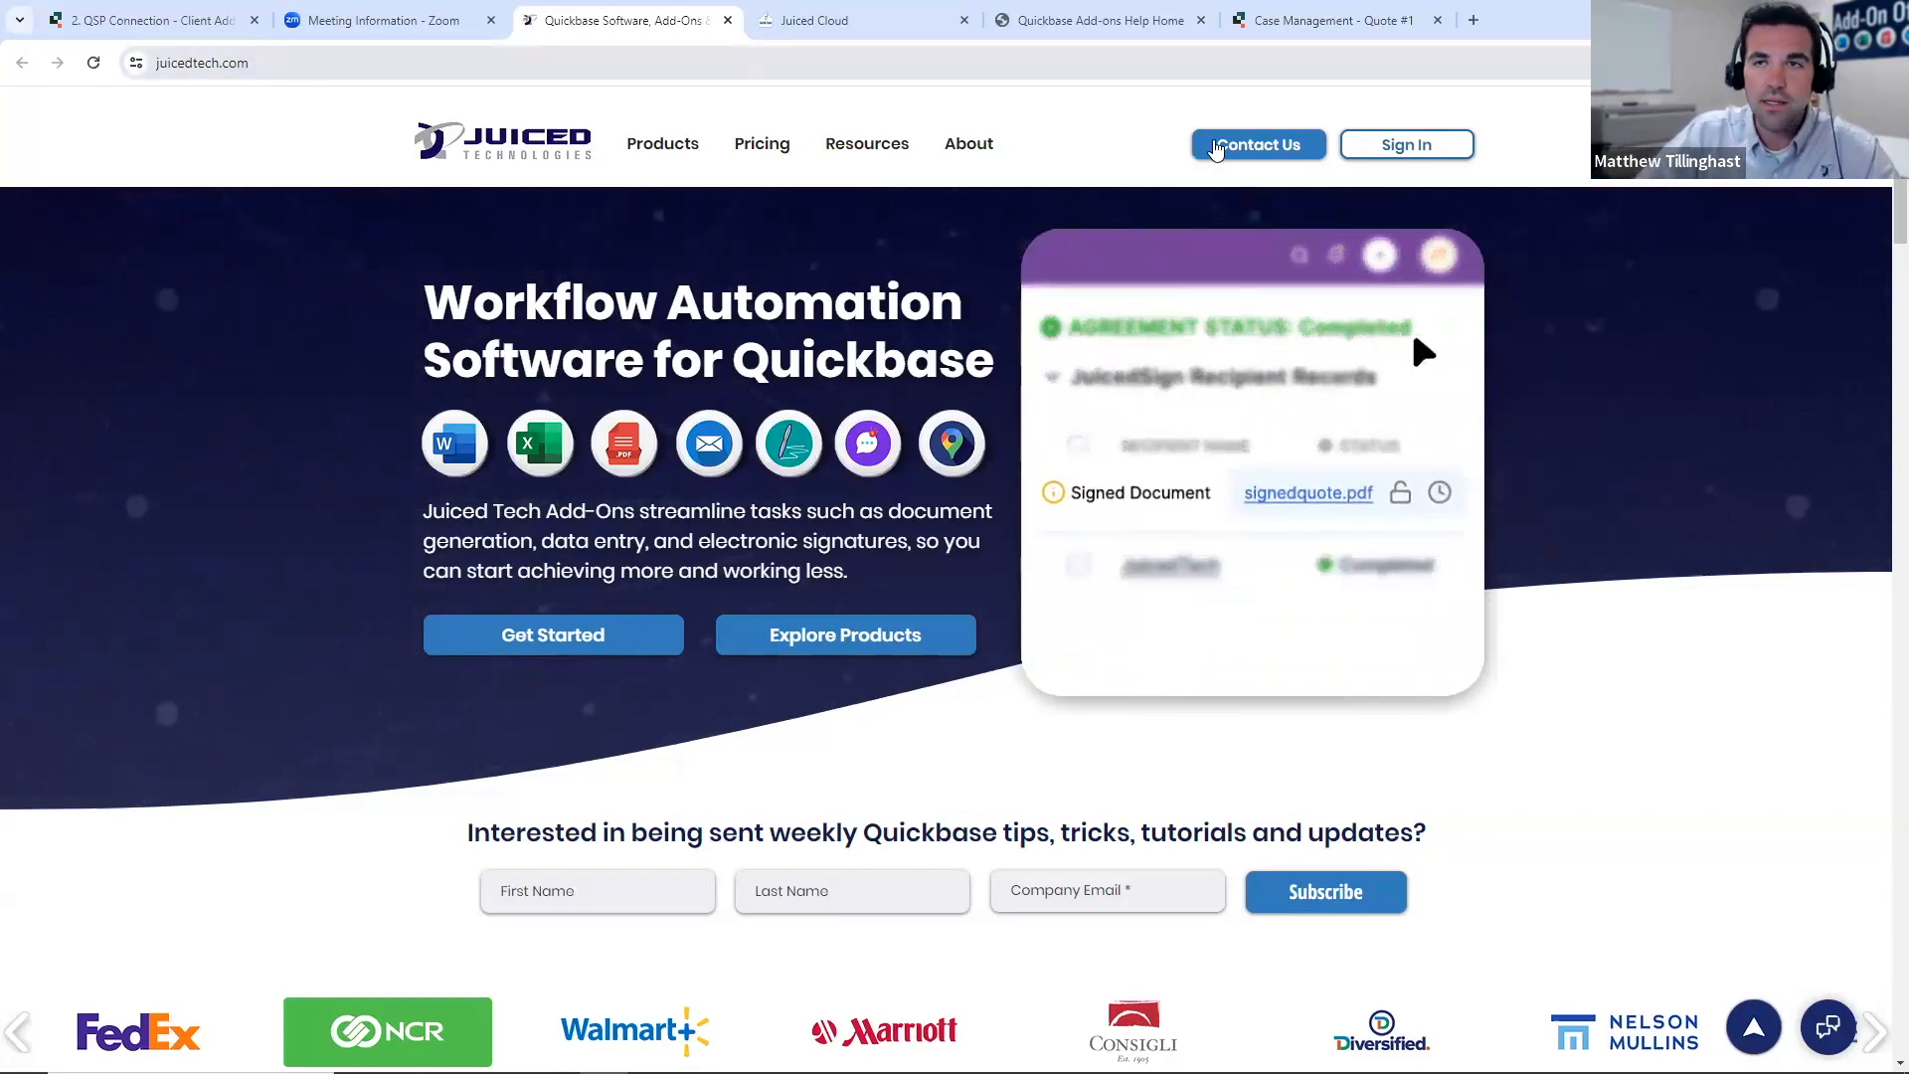
- View the Juiced Technologies sign-in page, close it, and switch to the Juiced Cloud portal that is already signed in
left_click(1406, 144)
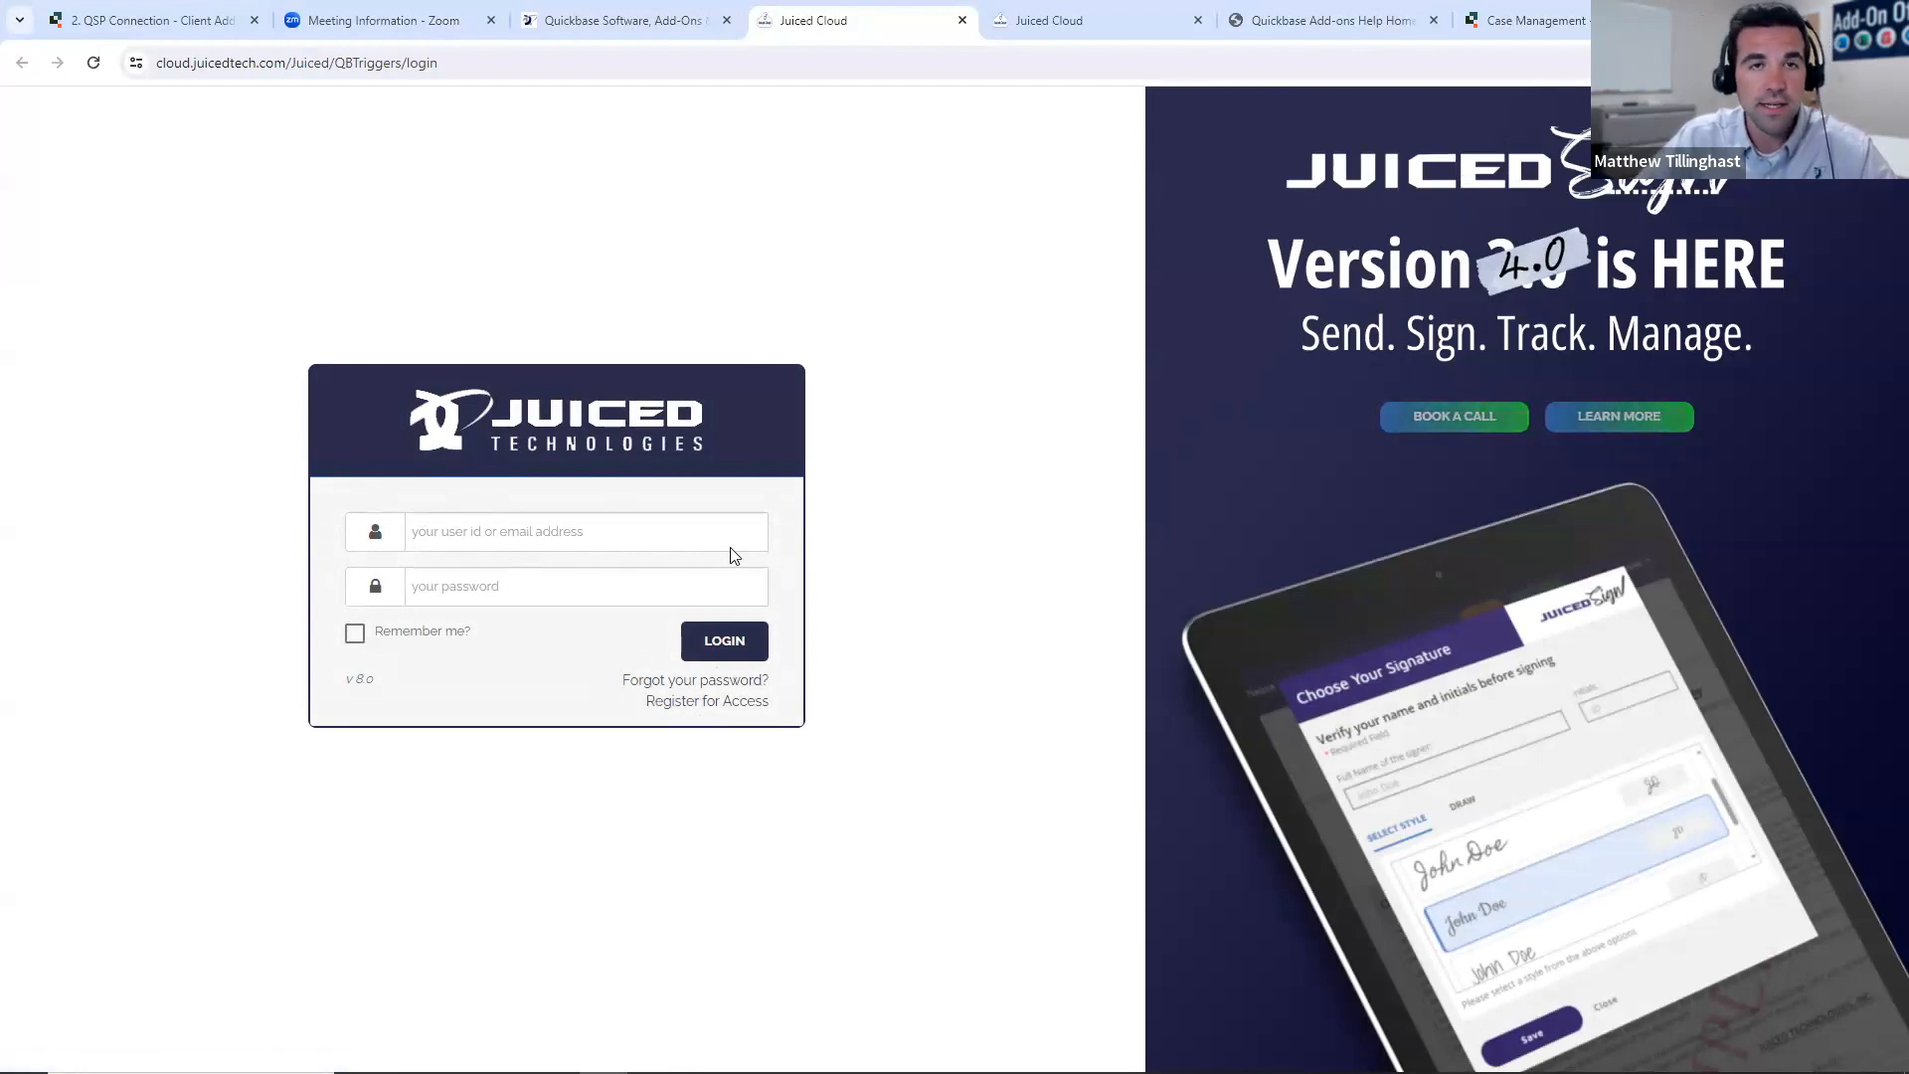
left_click(962, 20)
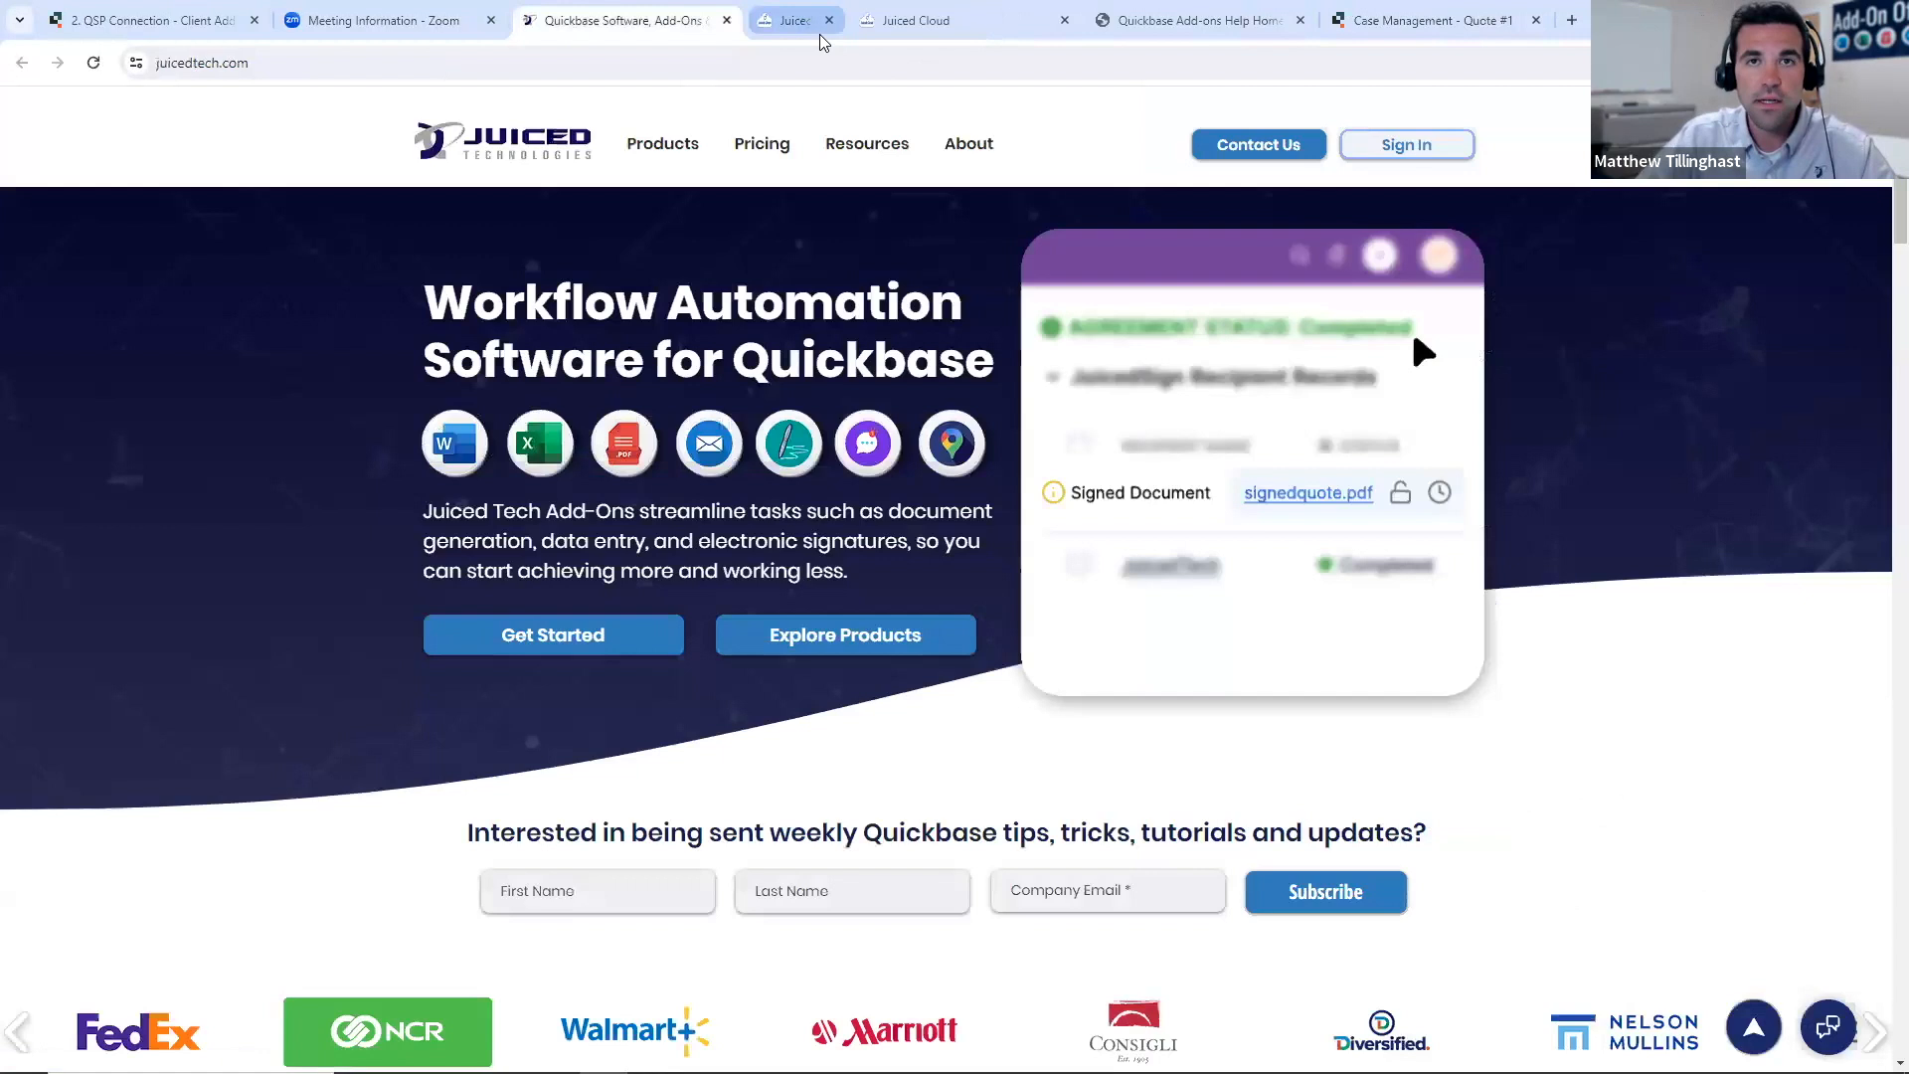
left_click(861, 20)
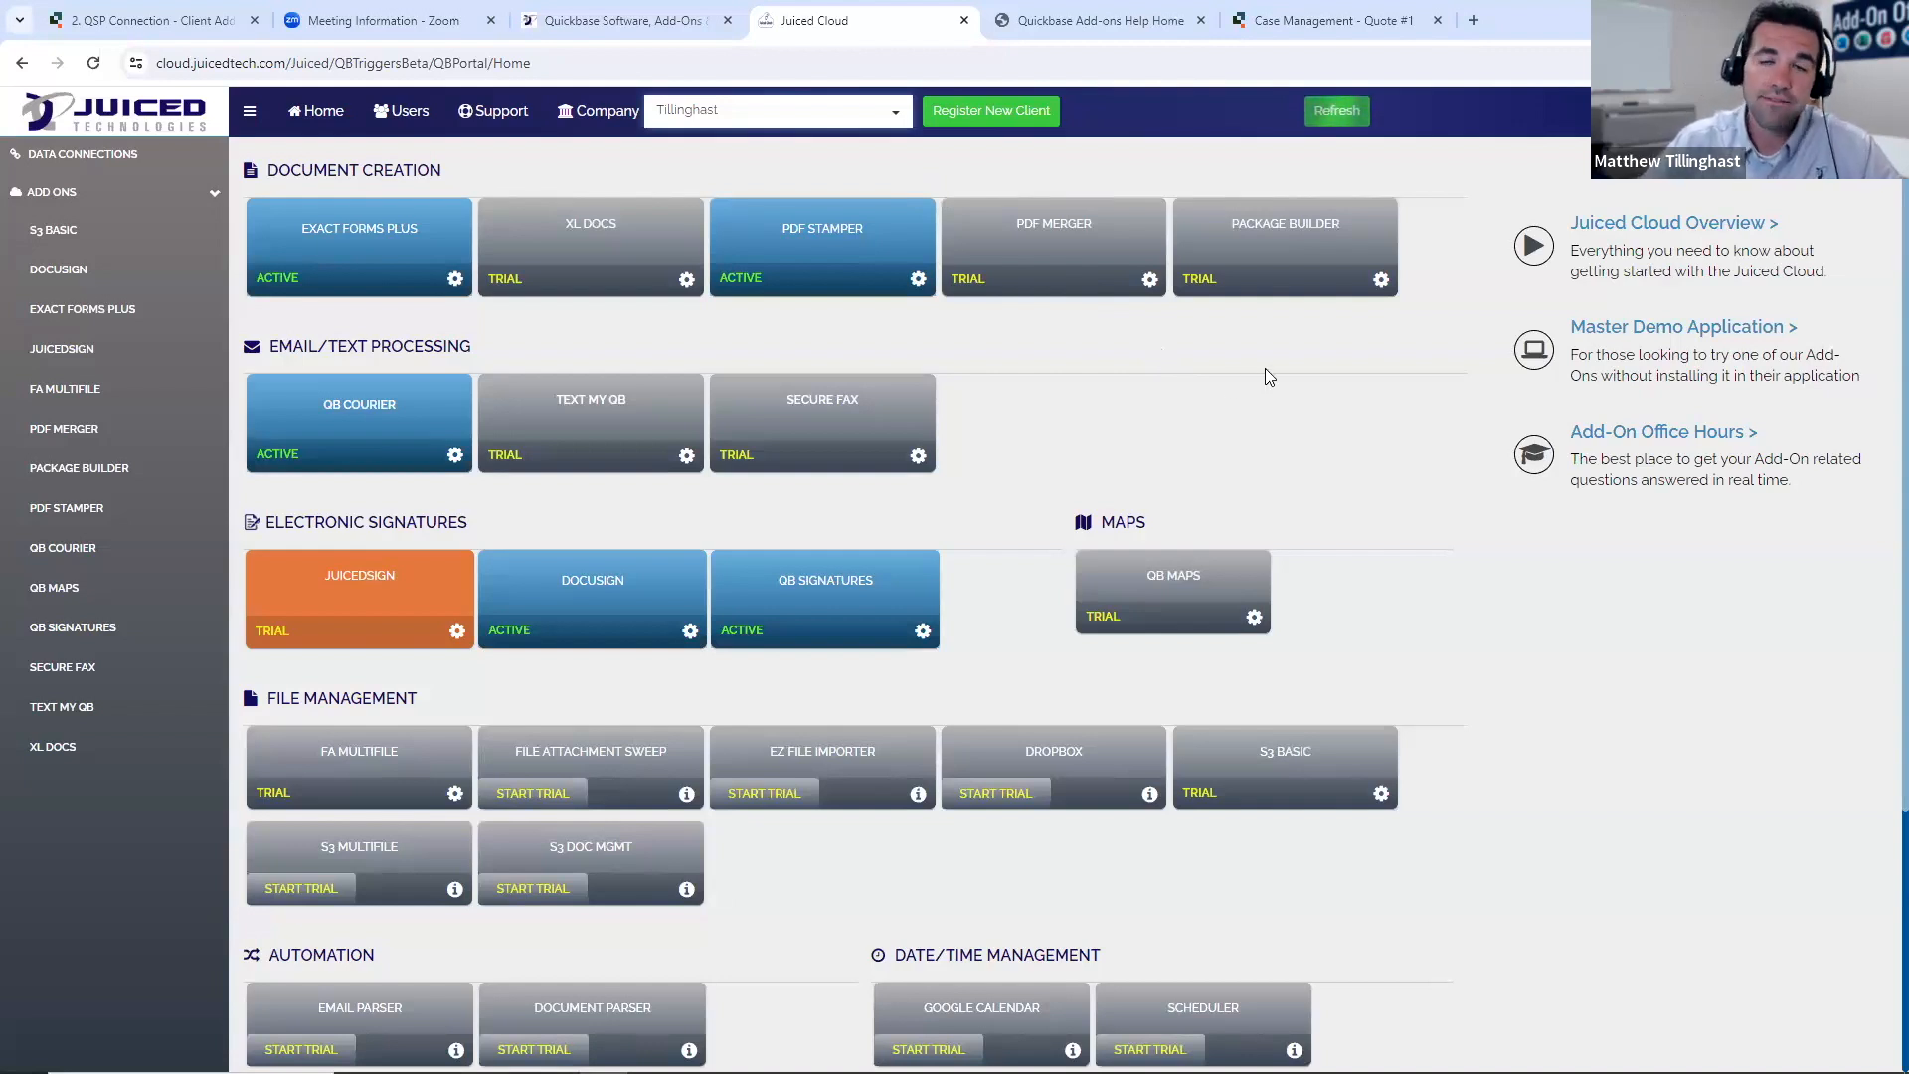
- Switch to Quickbase and save Sidebar Navigation as the navigation style in the personal user preferences
left_click(1282, 20)
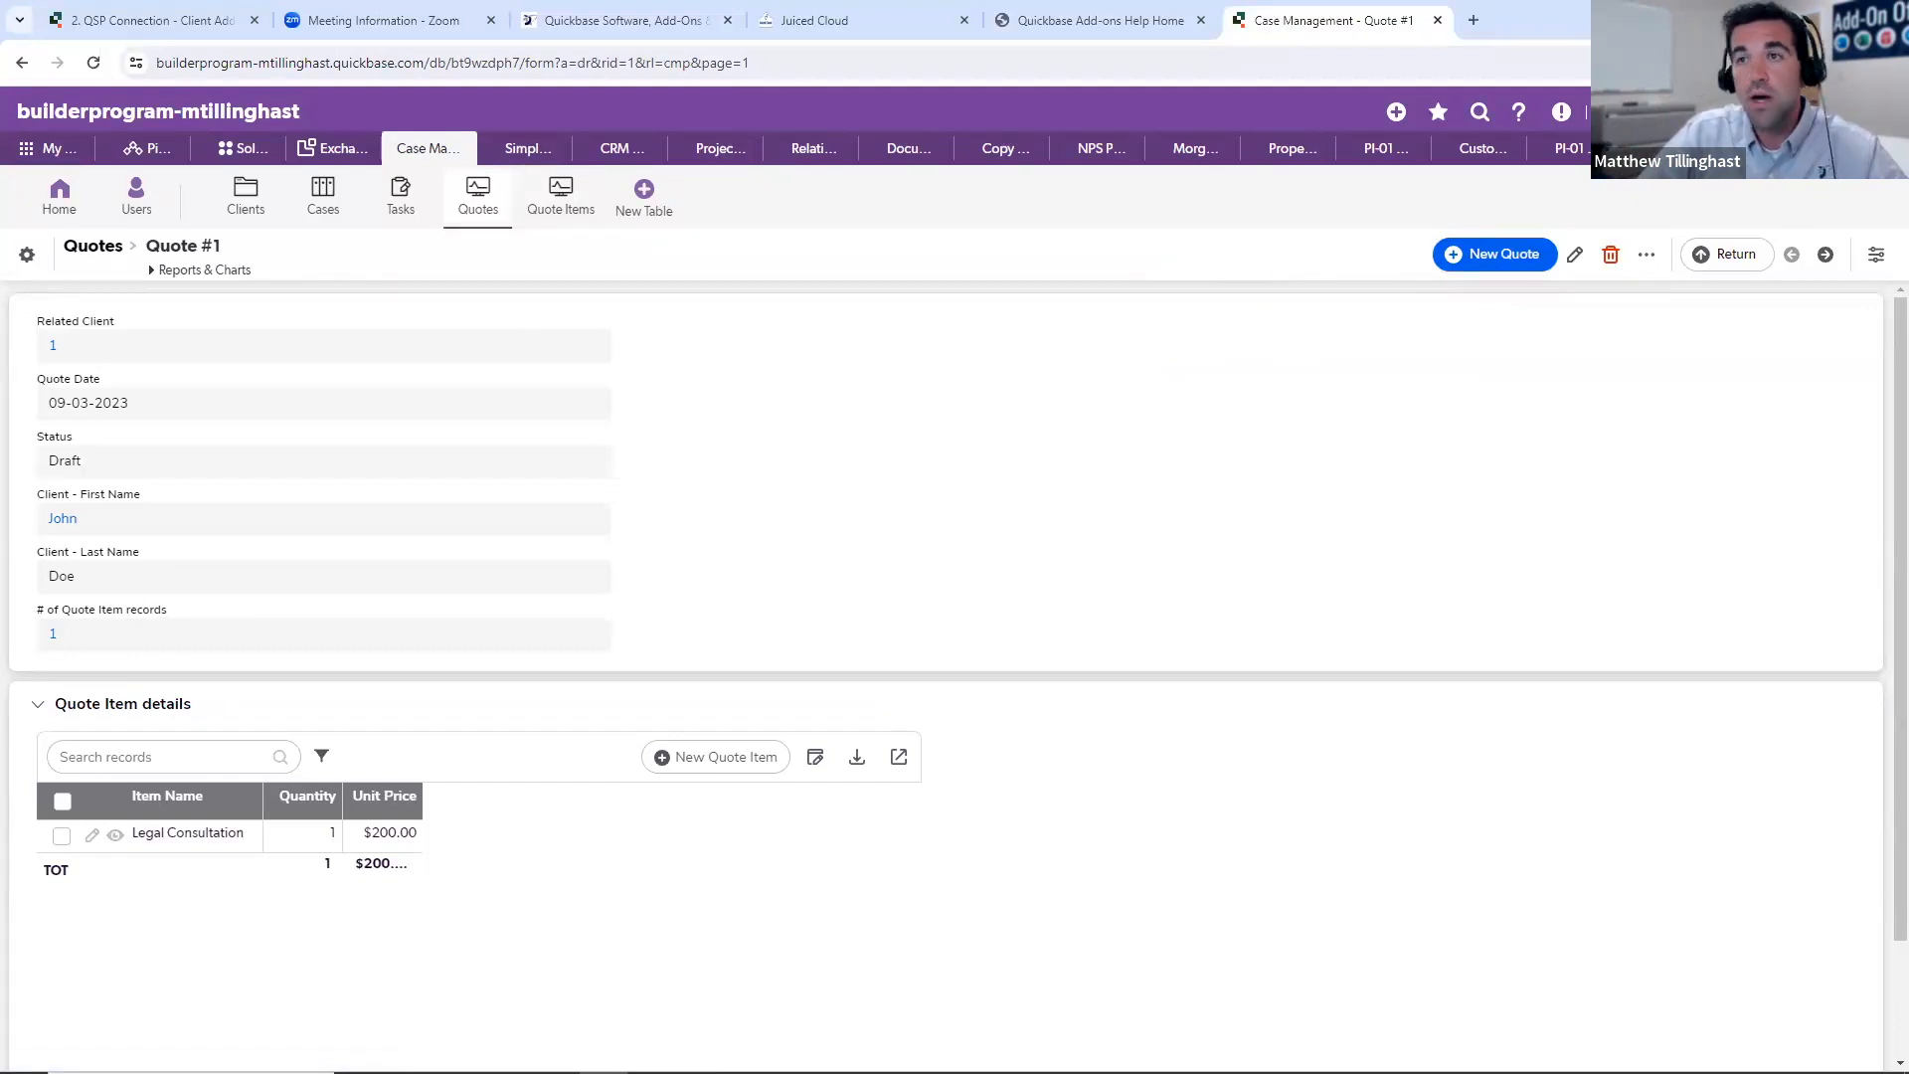
left_click(1686, 112)
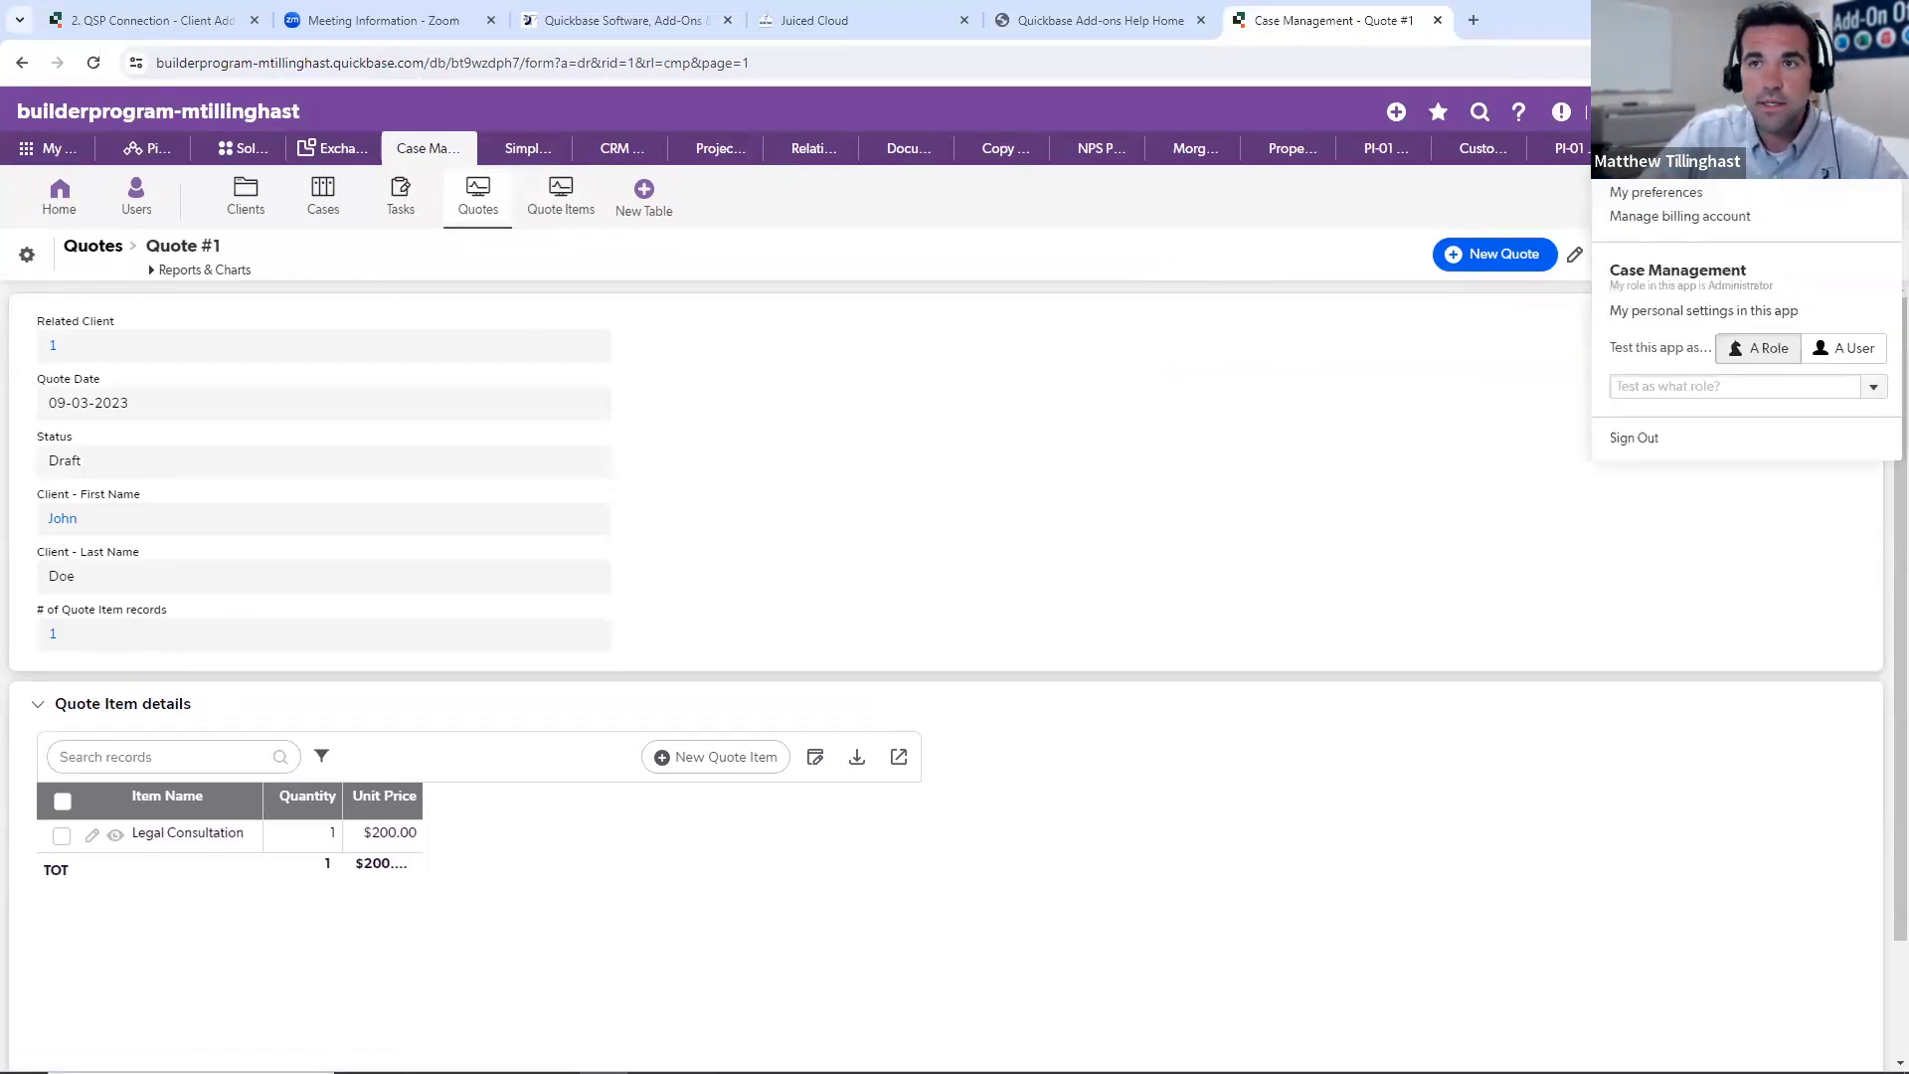
left_click(1681, 195)
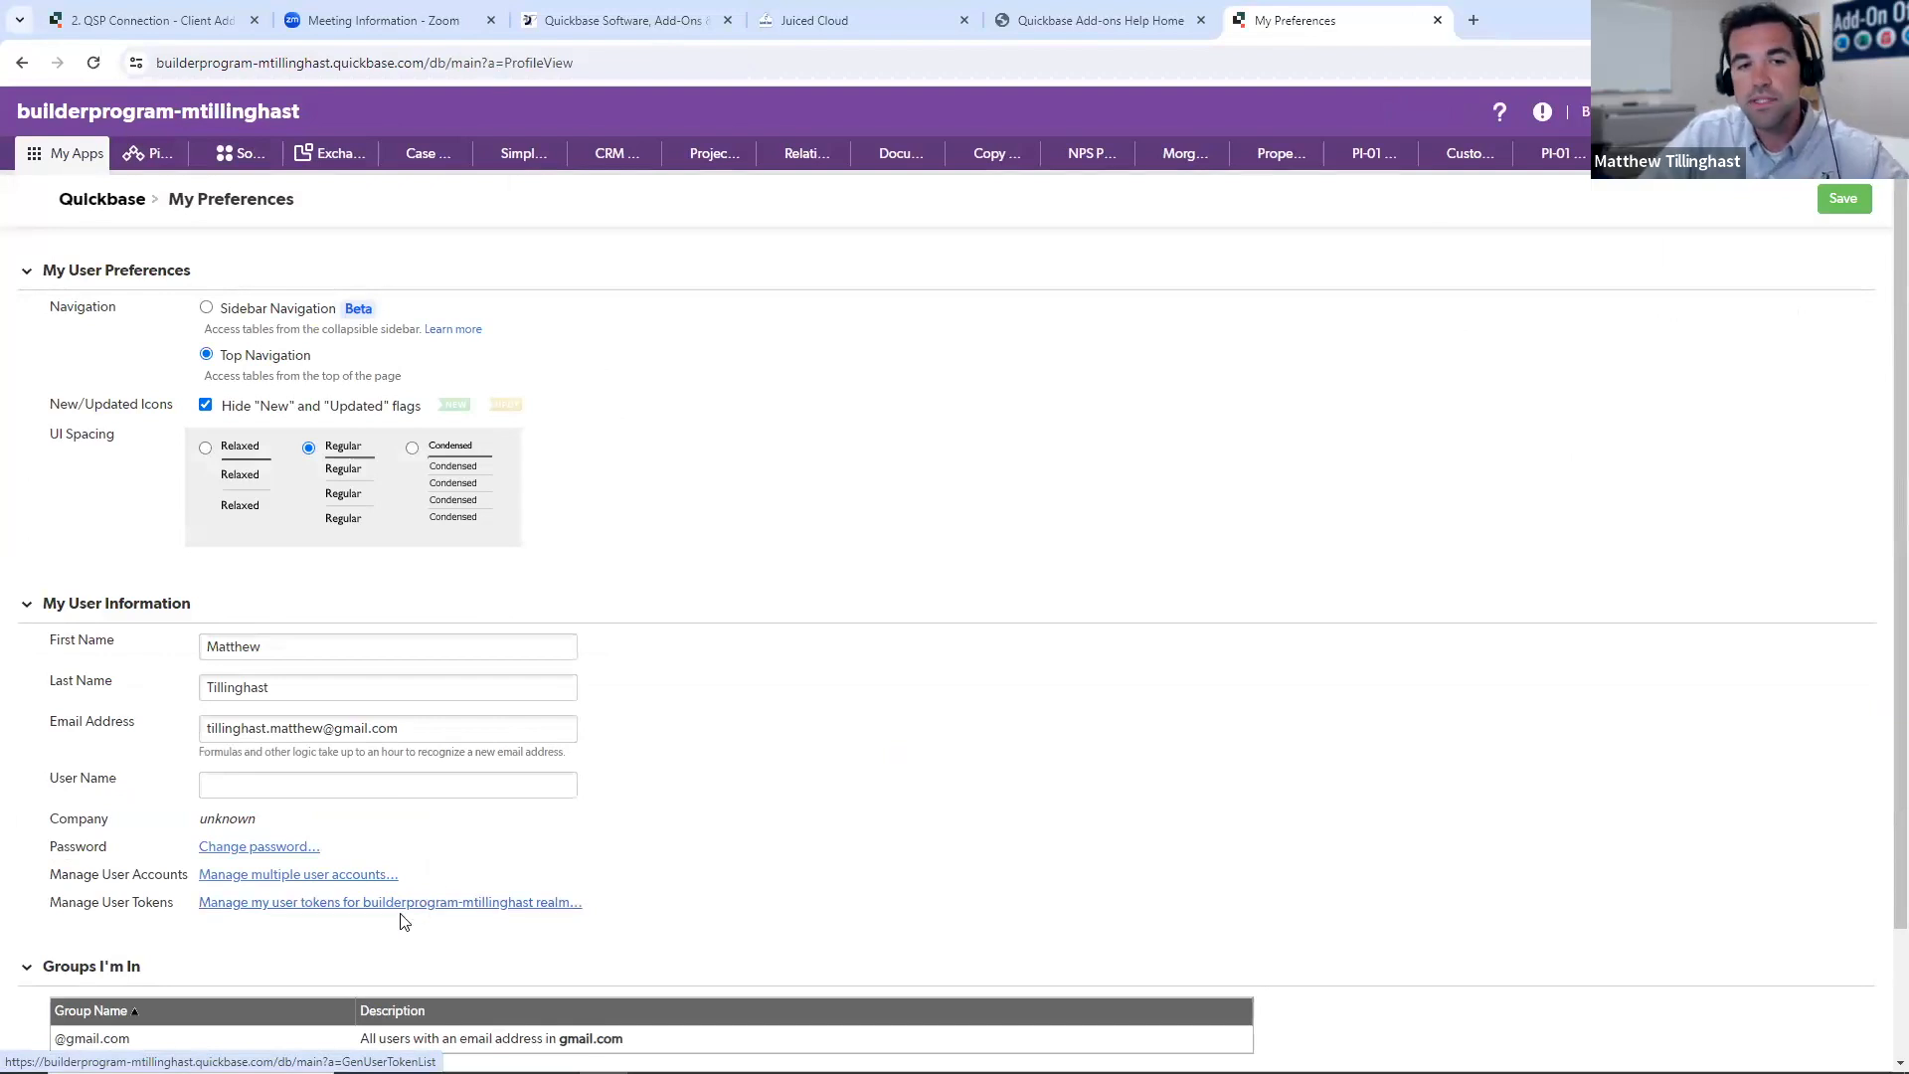
scroll(348, 924, "down", 2)
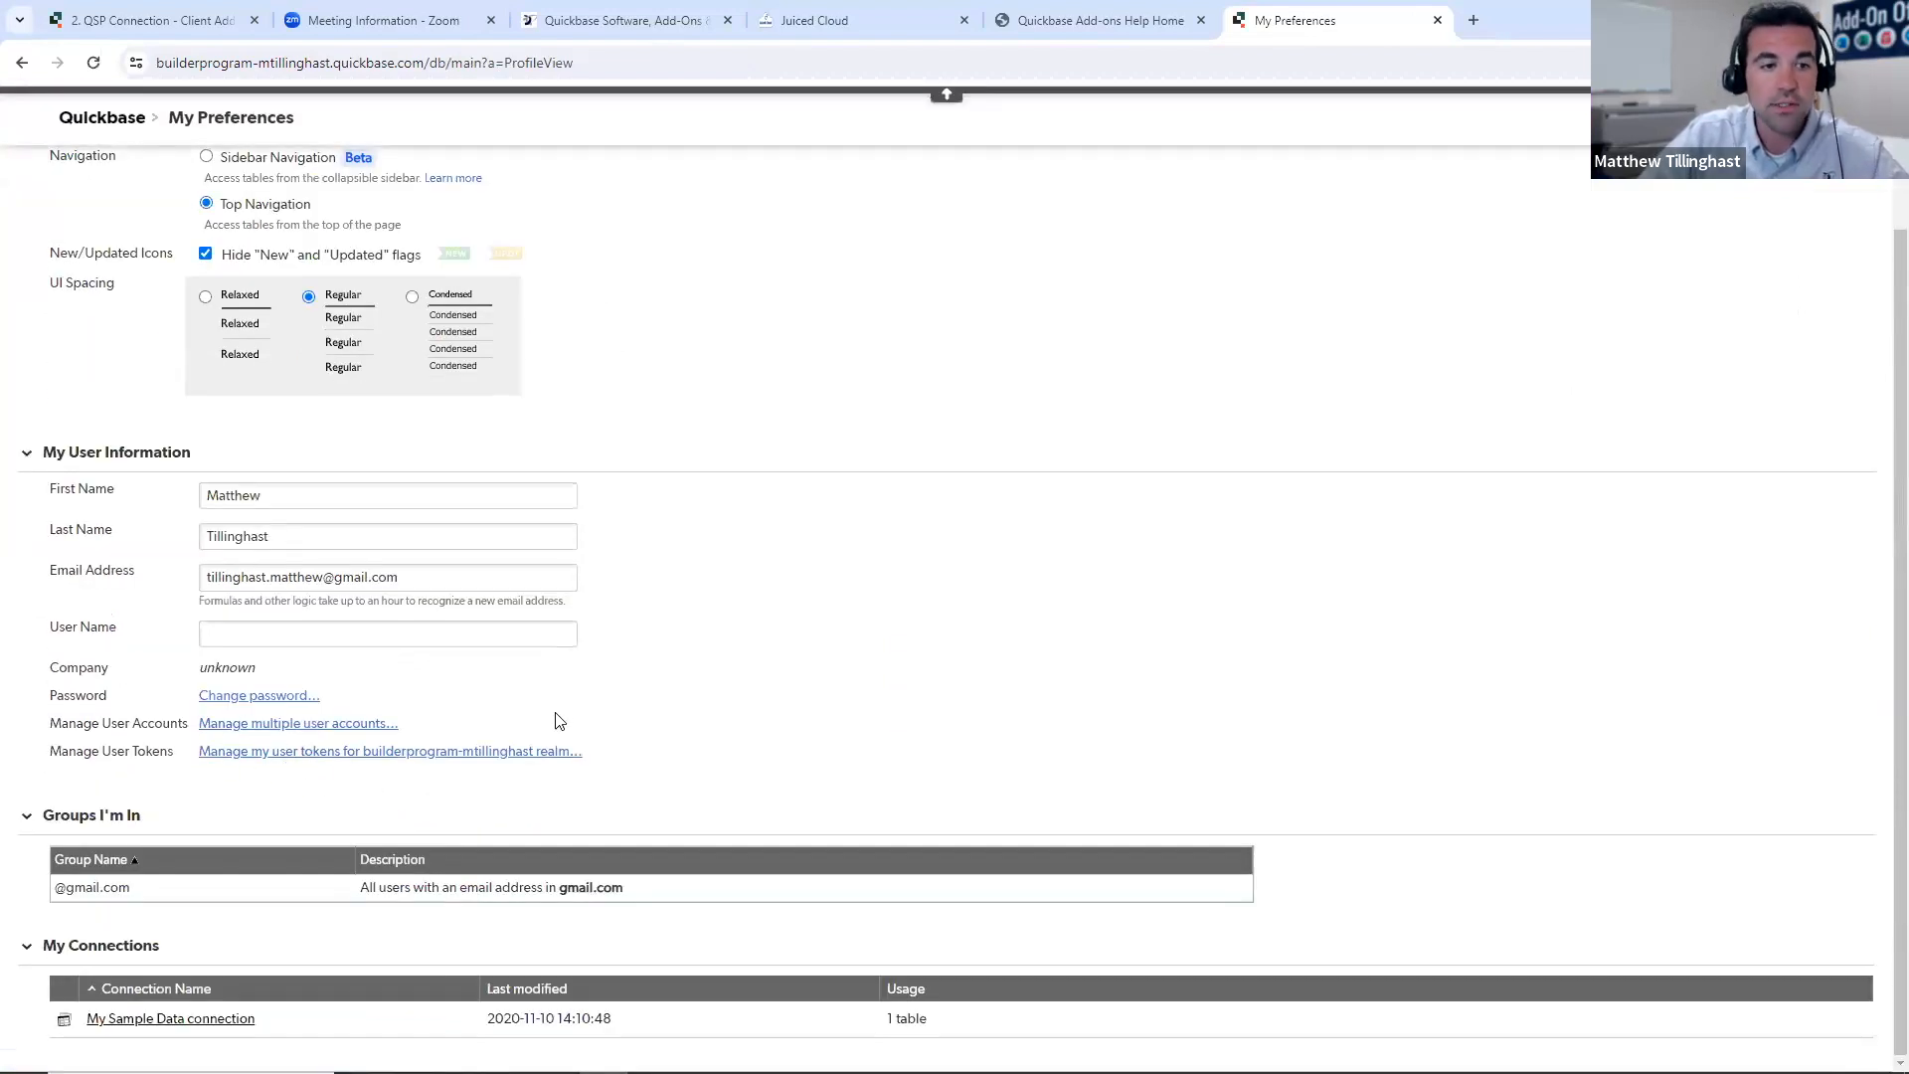
scroll(626, 703, "up", 1)
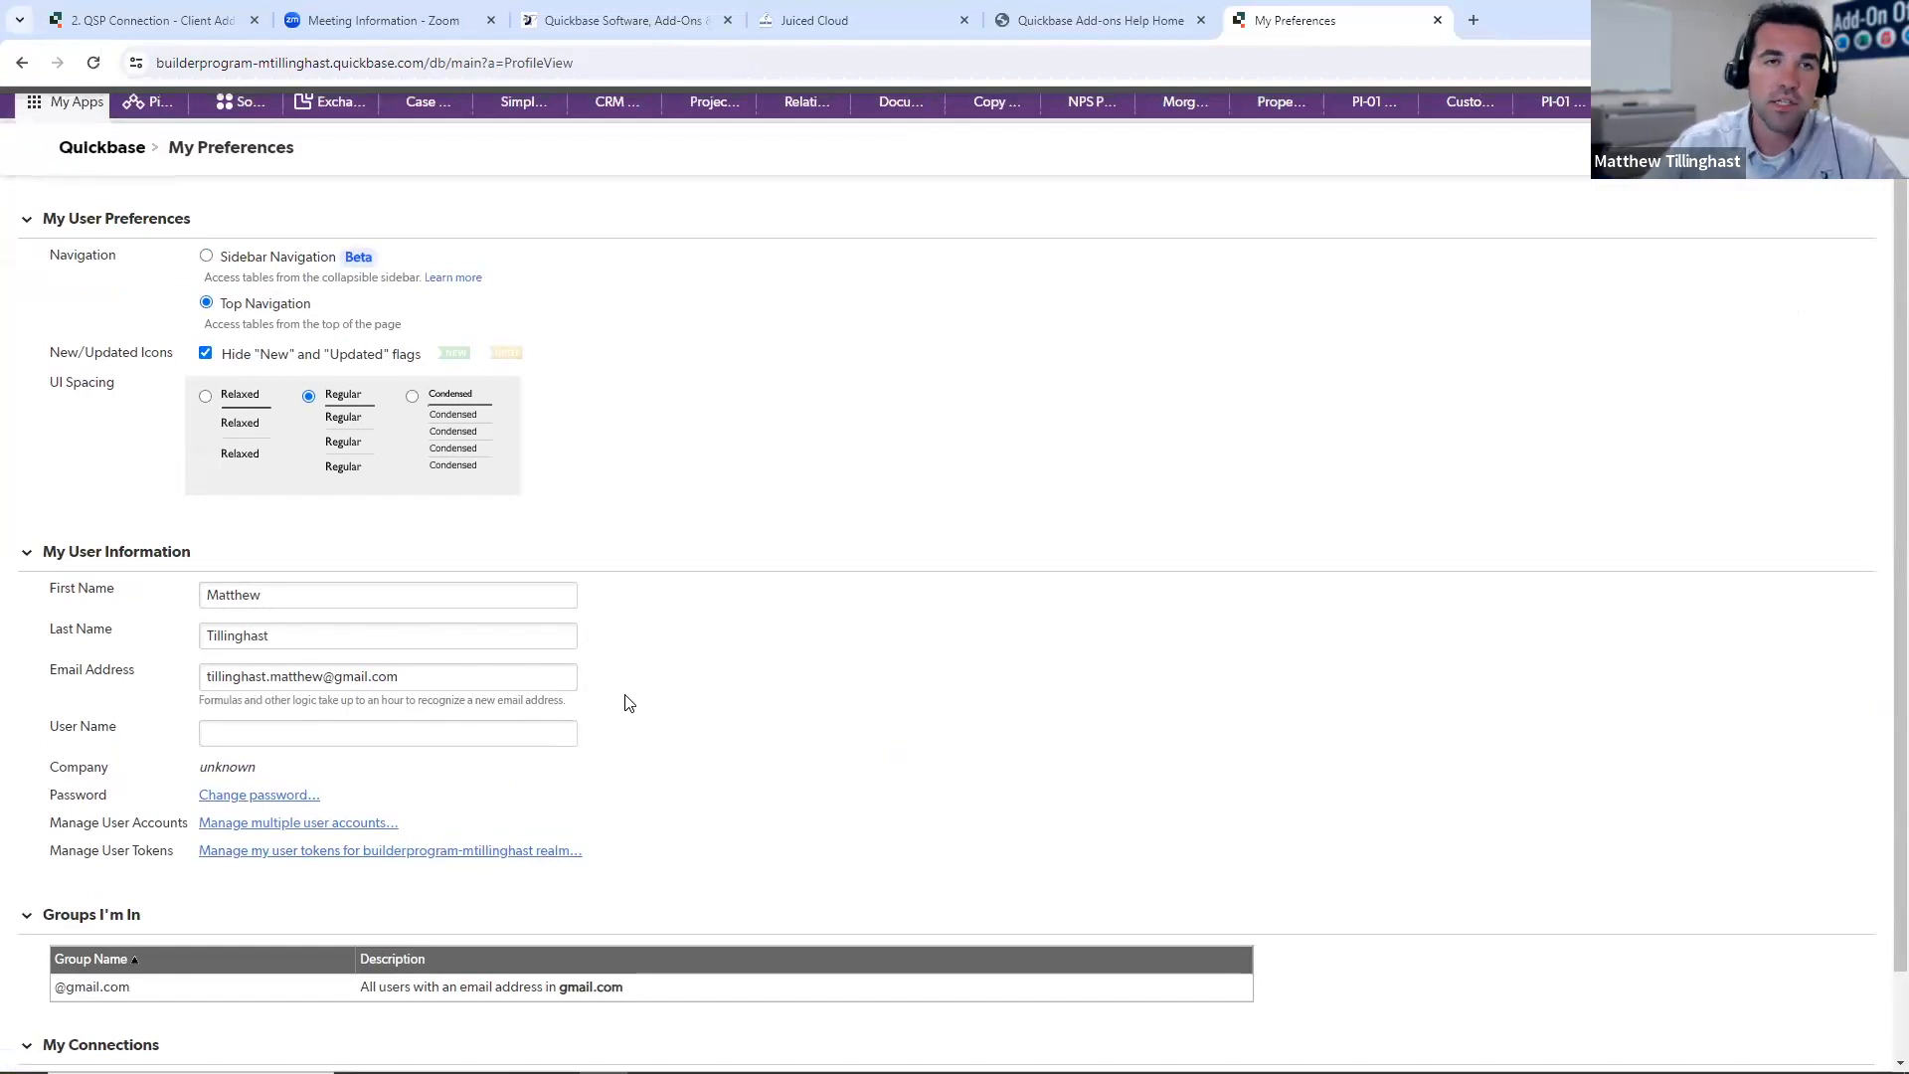
scroll(597, 712, "up", 1)
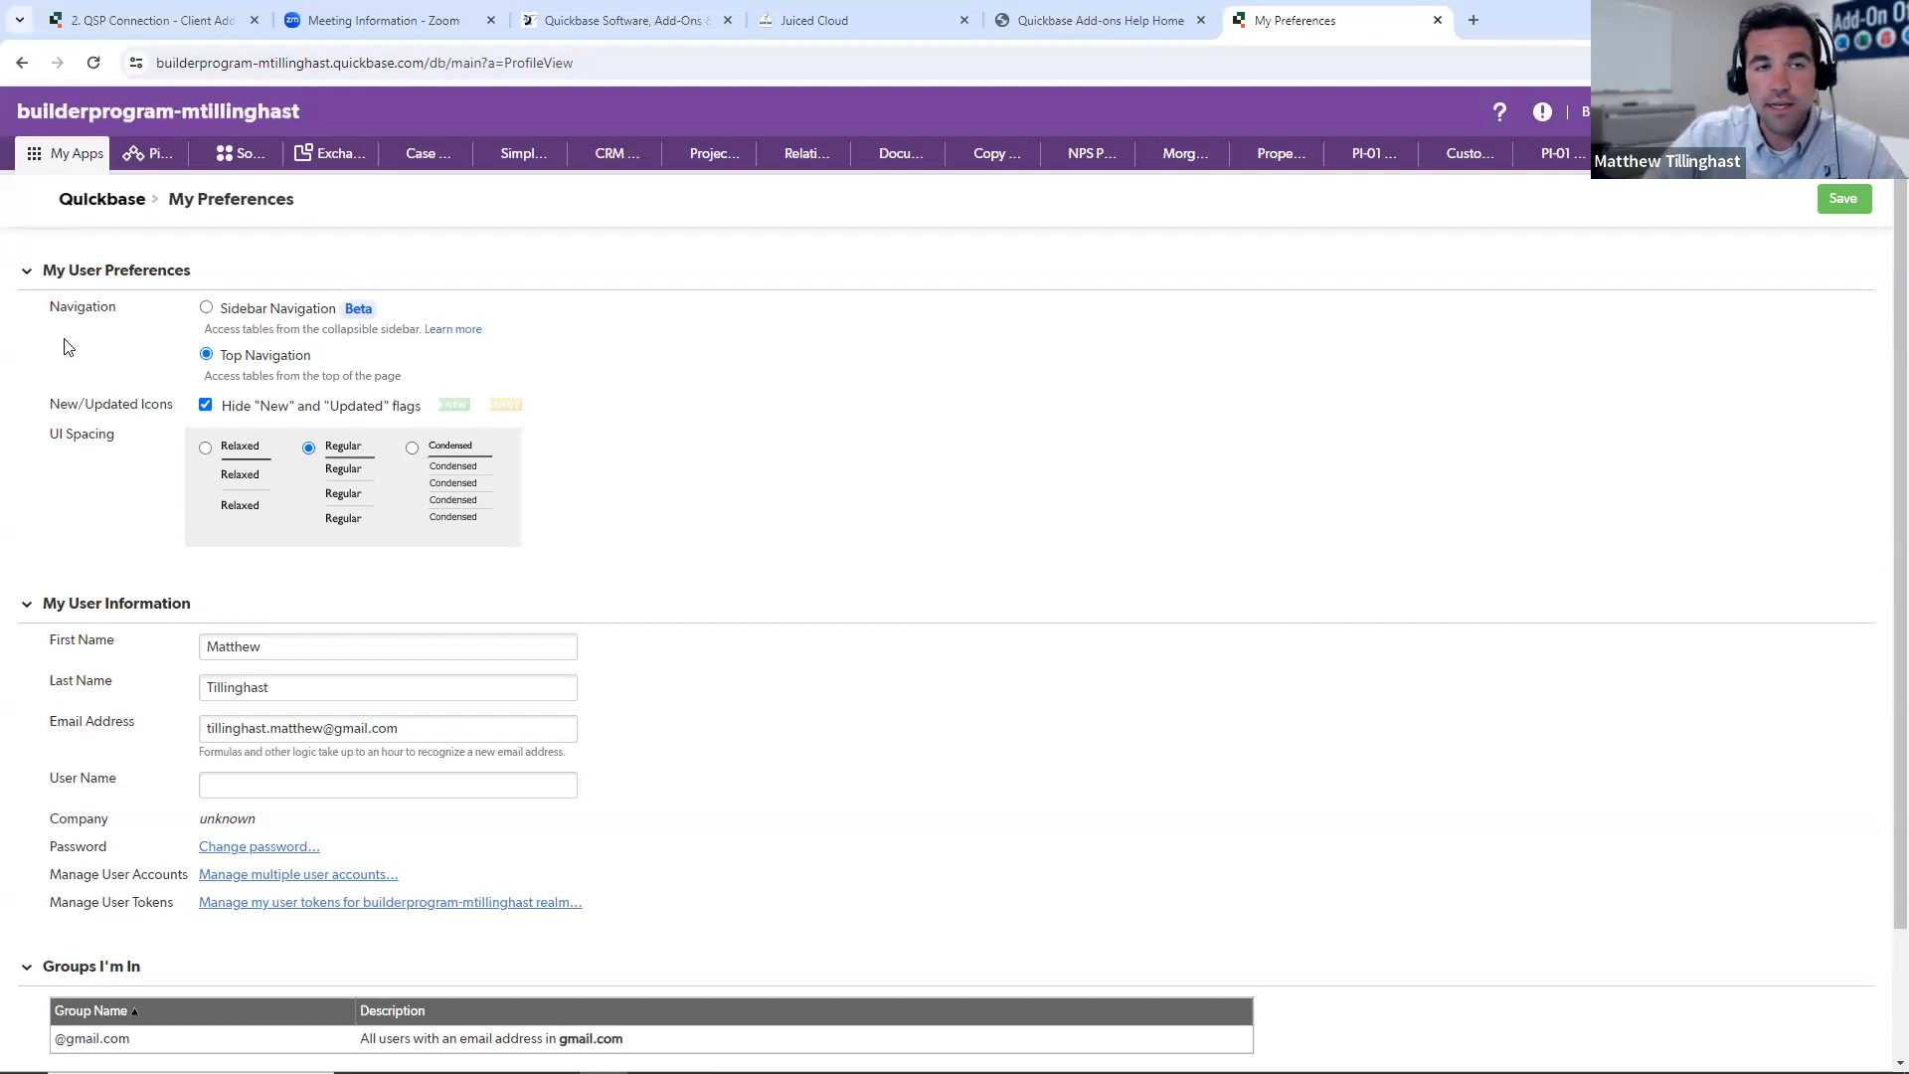
left_click(206, 309)
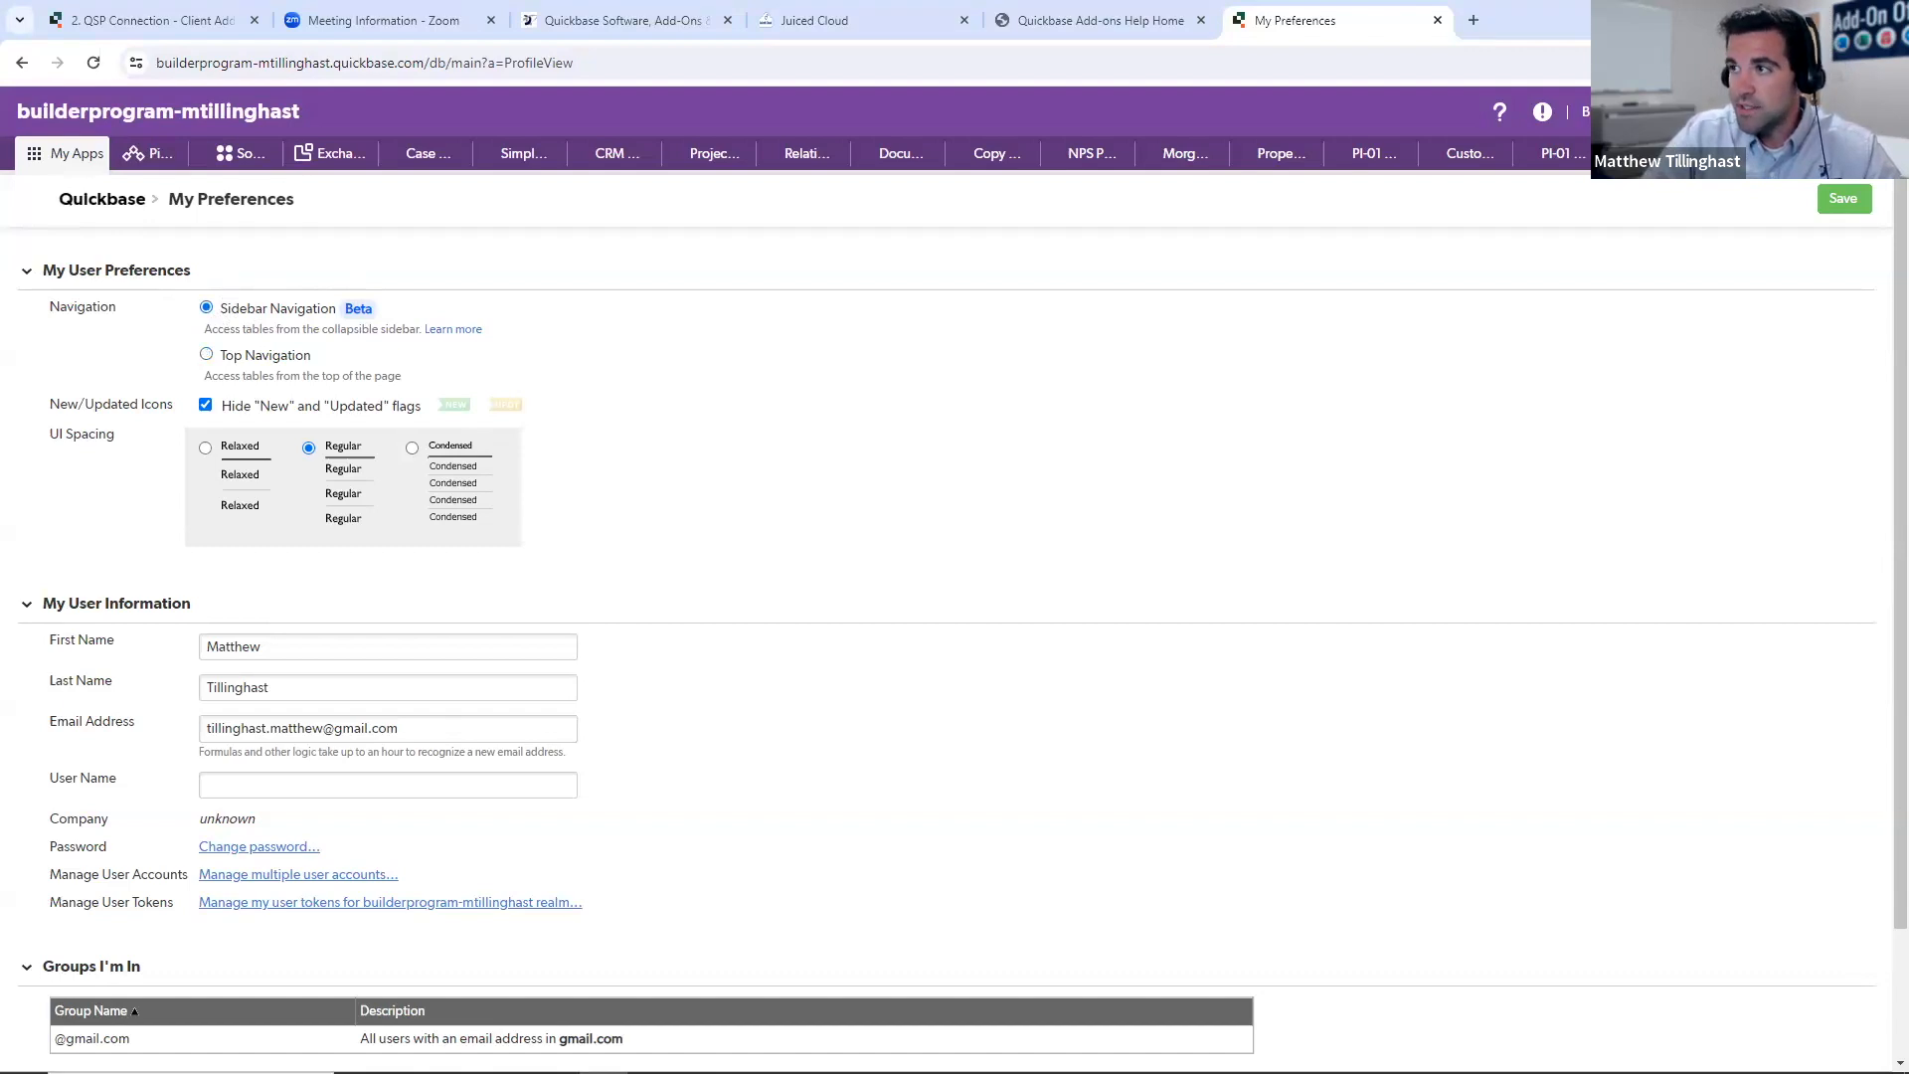
left_click(1868, 197)
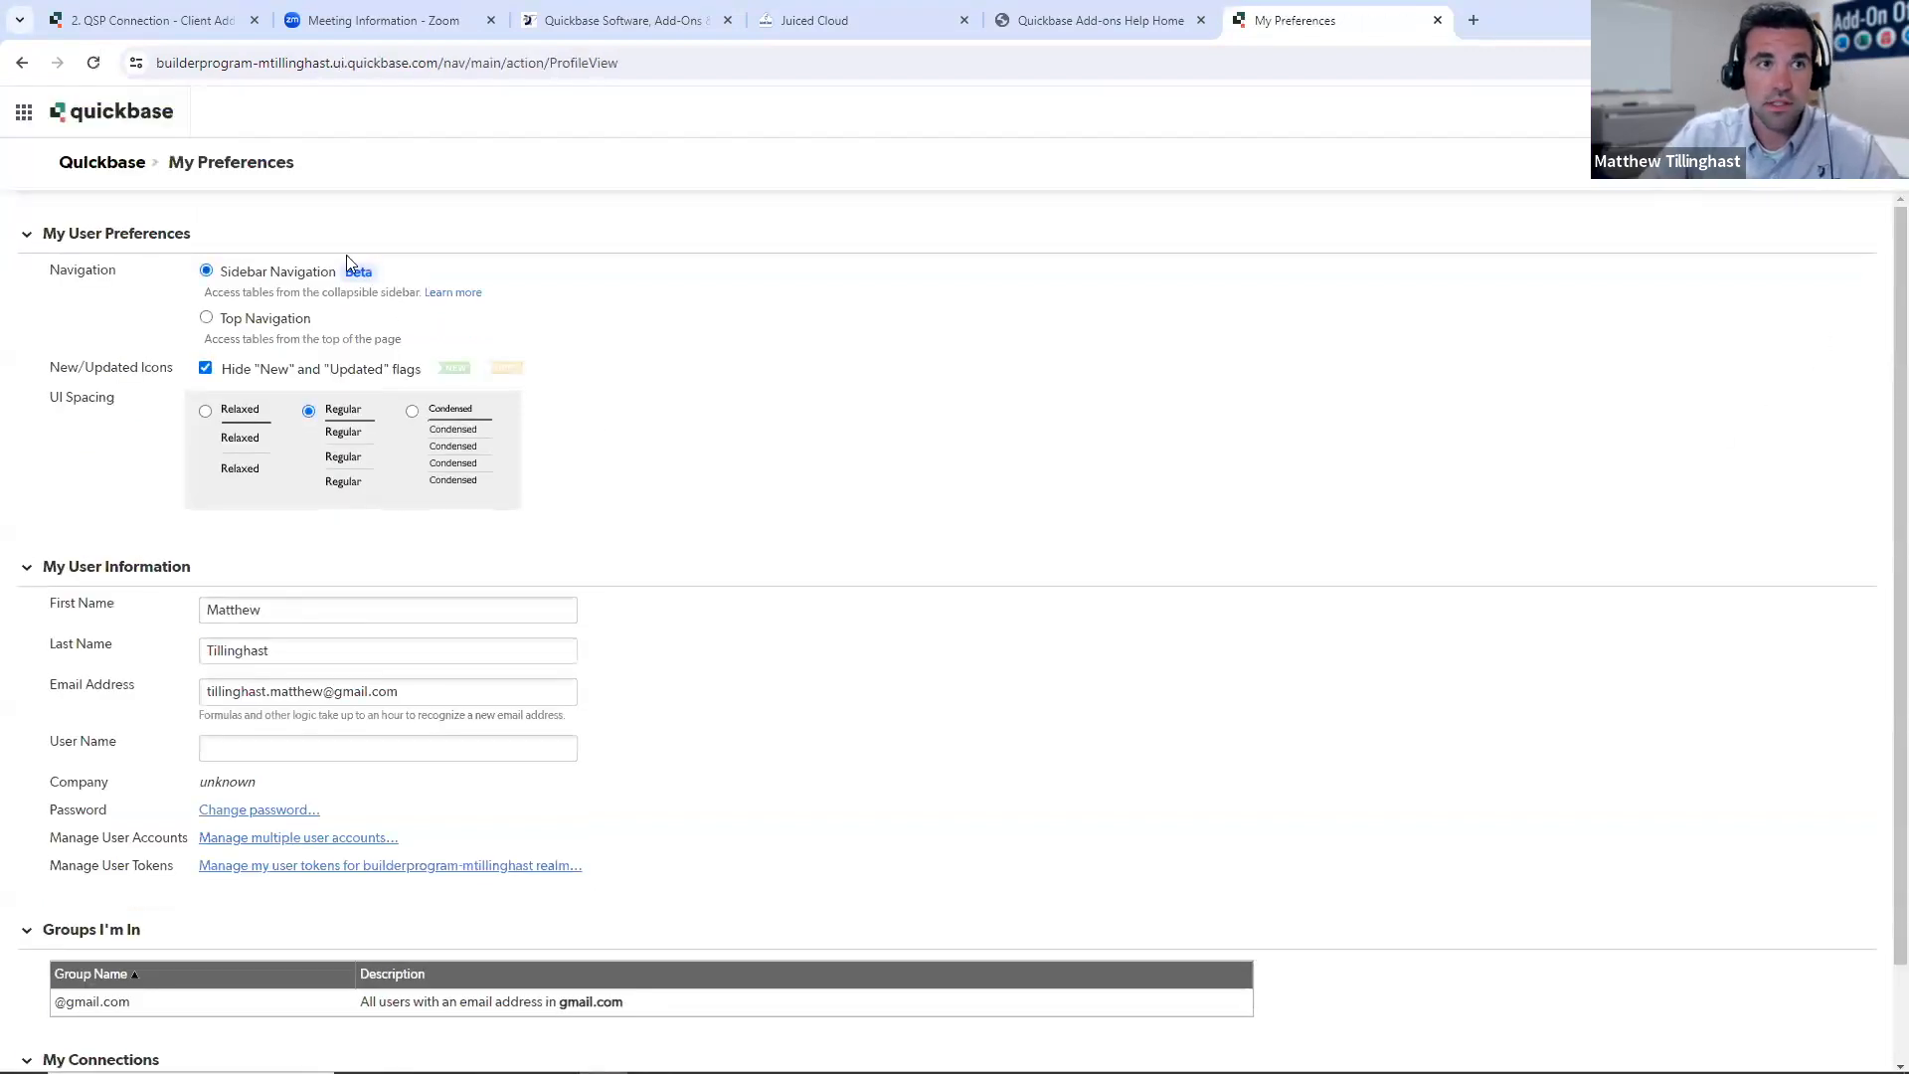
- Open the Case Management app, dismiss the navigation tour, and collapse and re-expand its sidebar
left_click(30, 114)
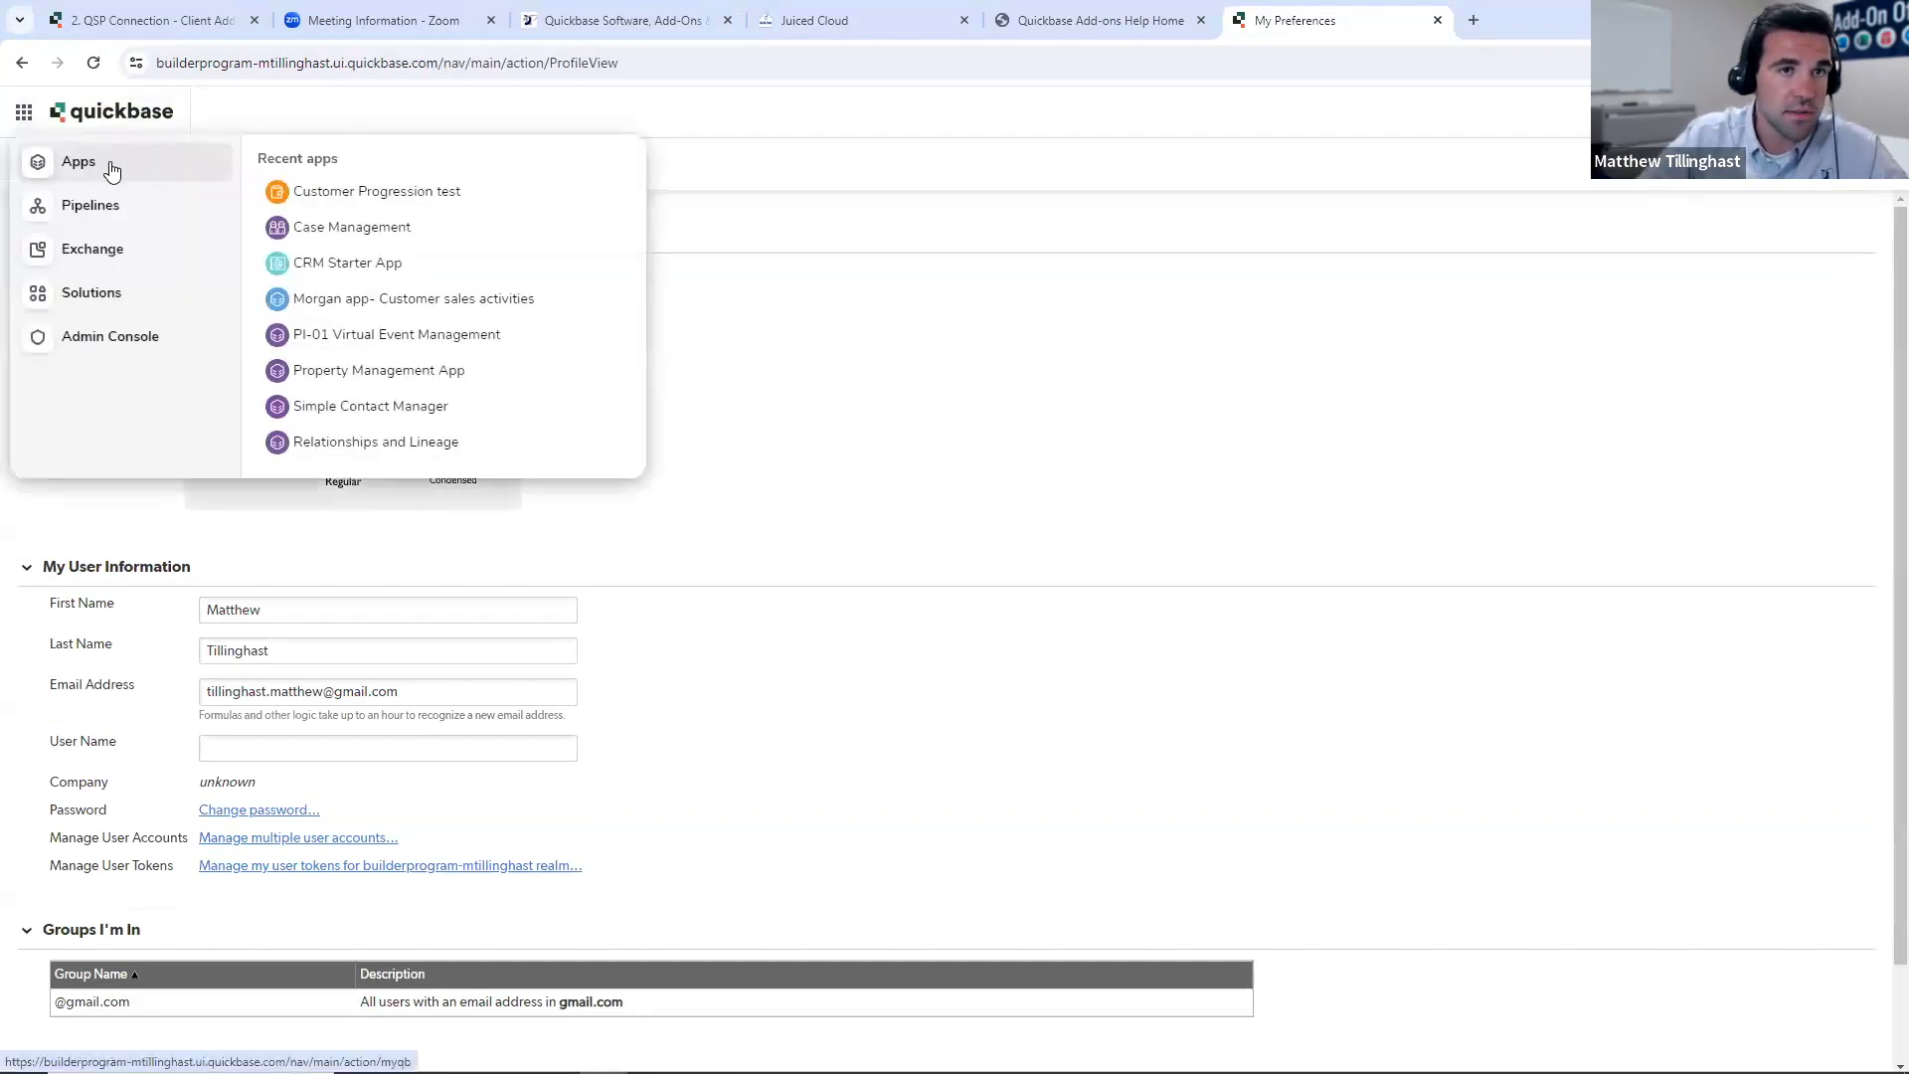
left_click(332, 228)
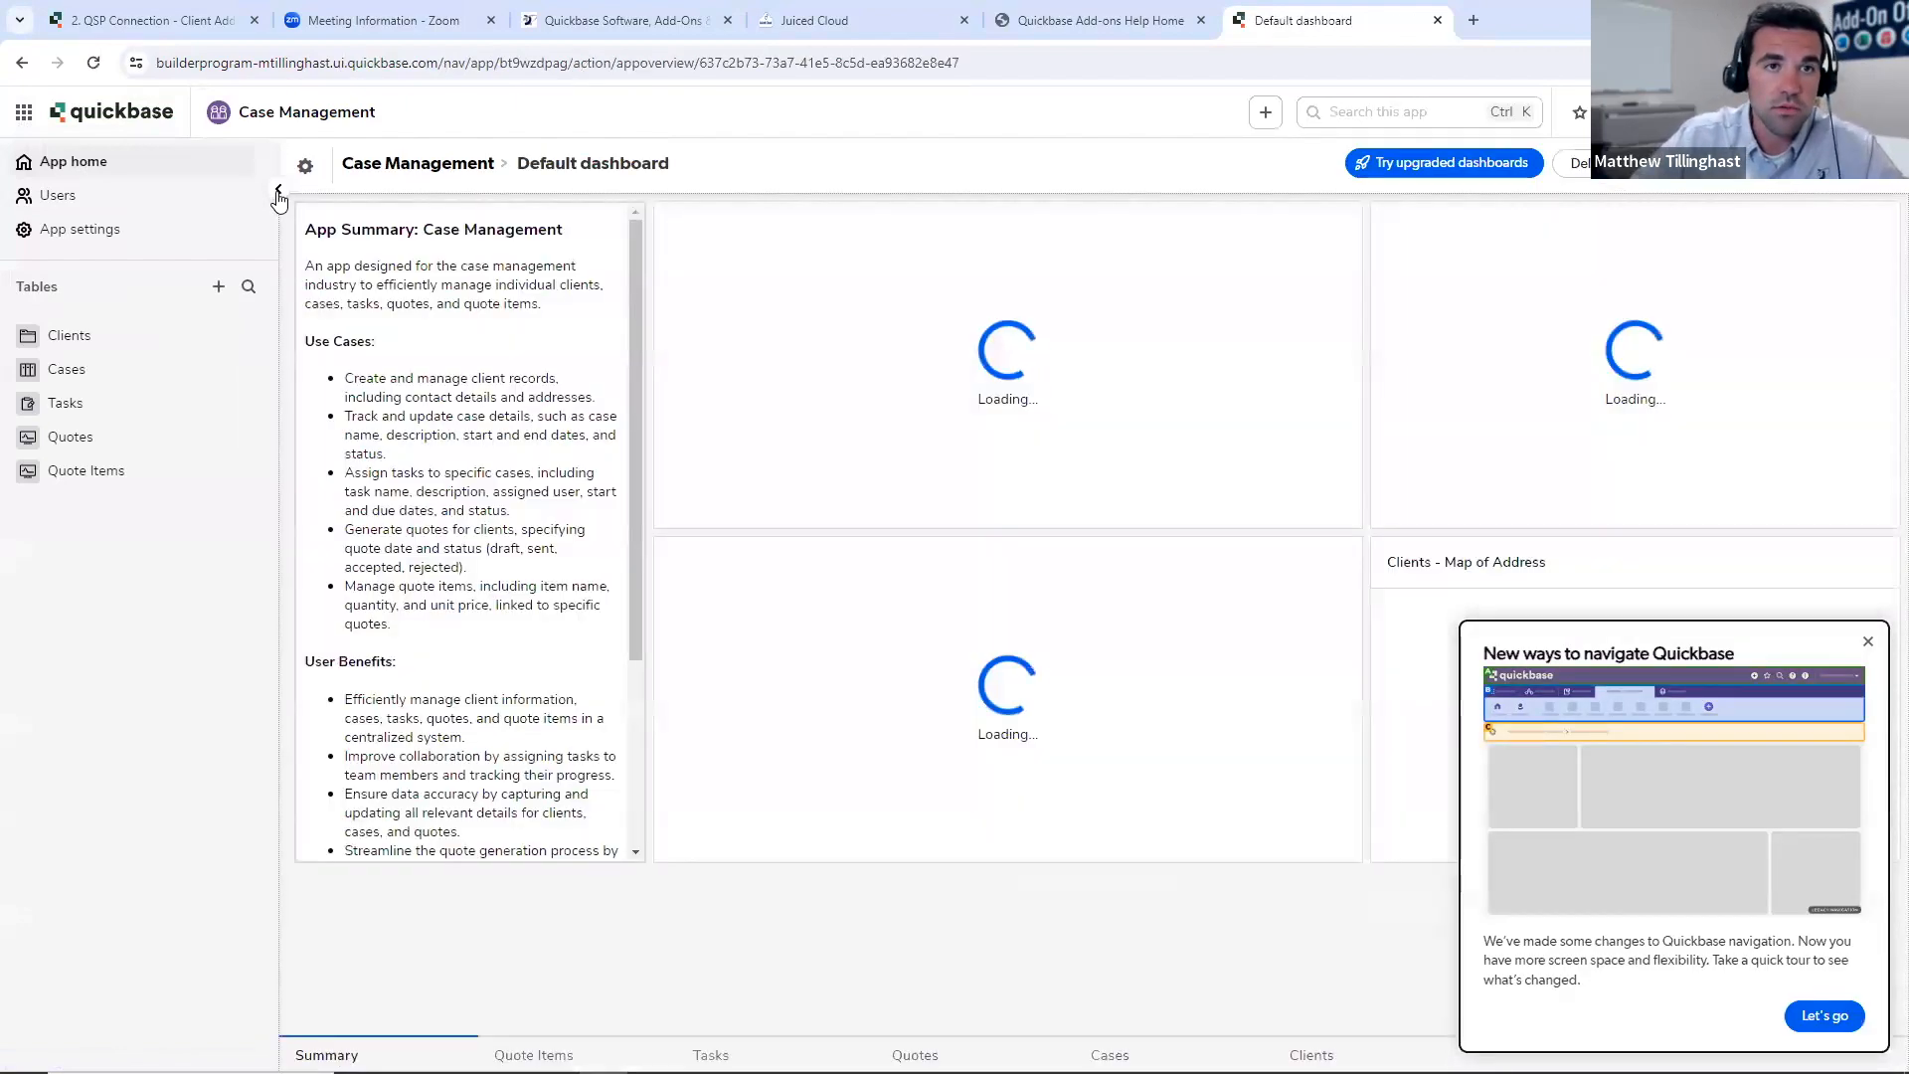
left_click(279, 189)
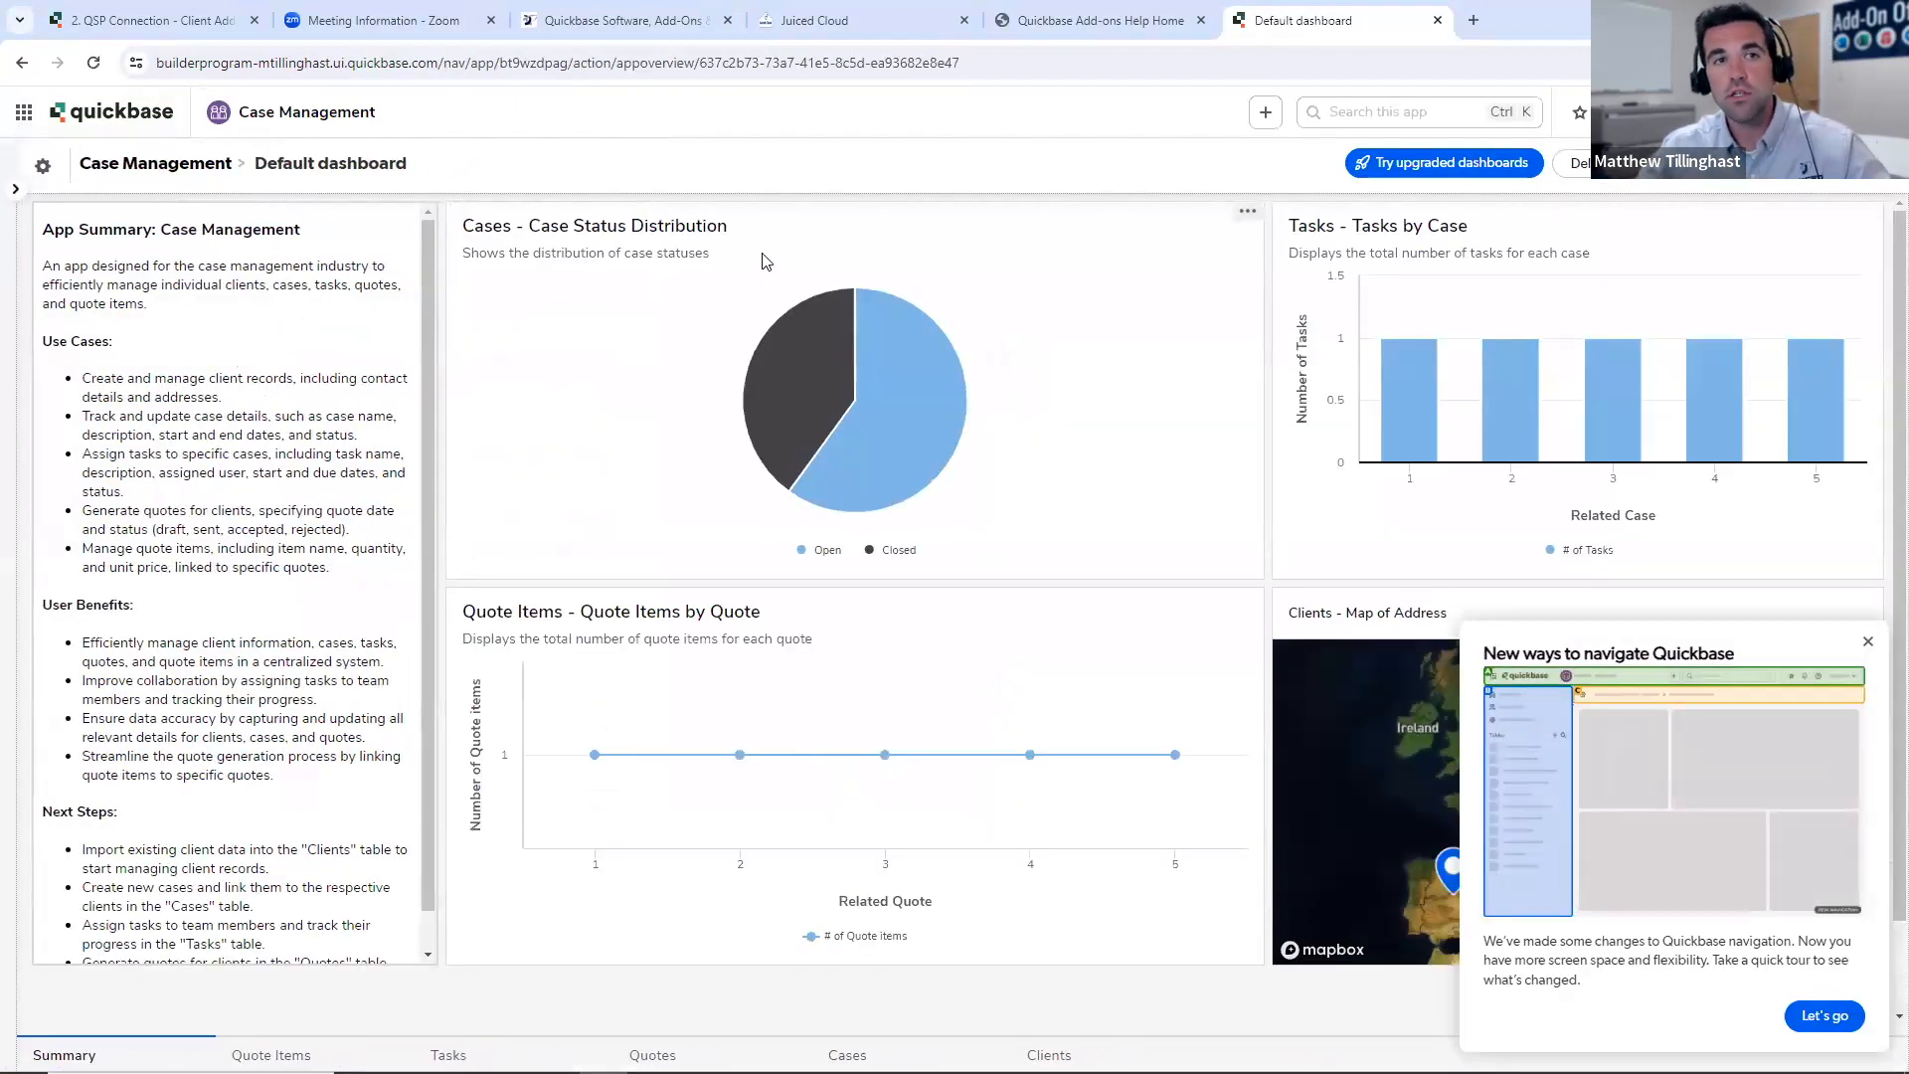
left_click(1868, 641)
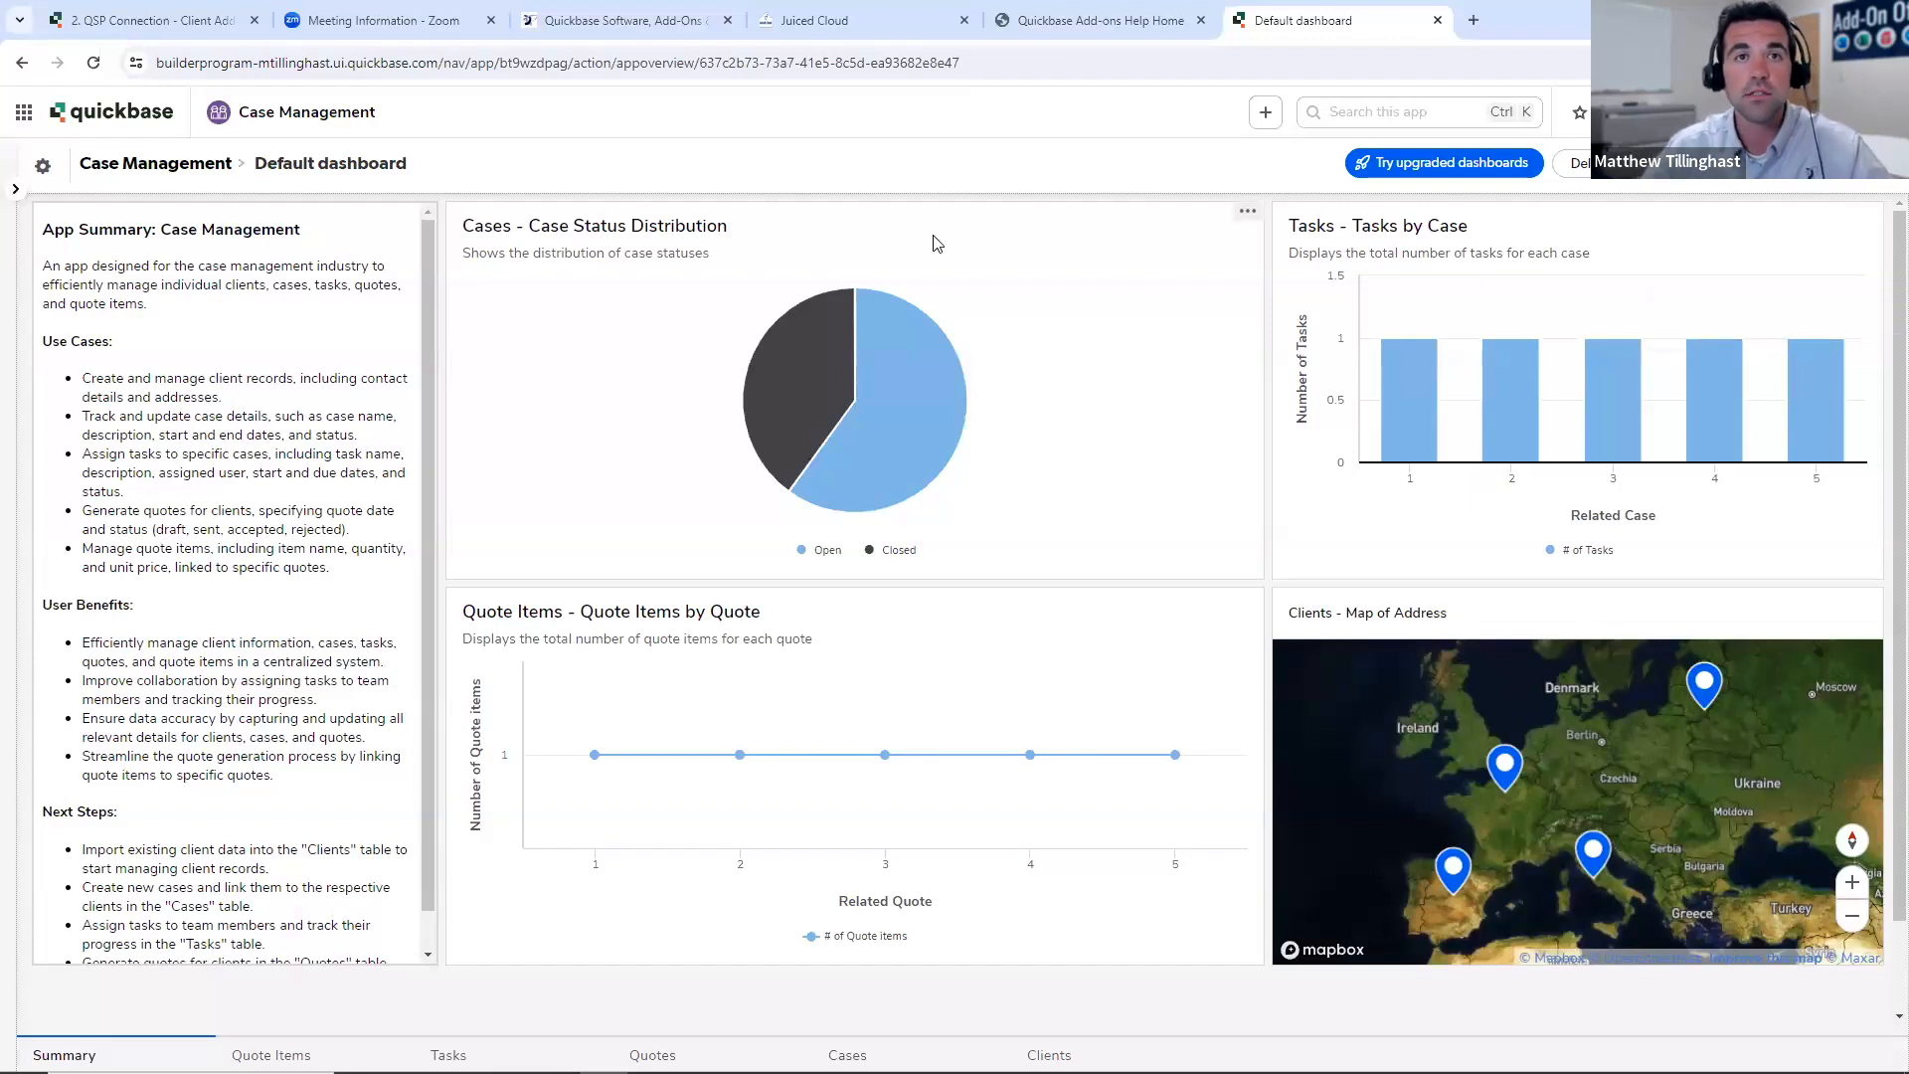
left_click(15, 189)
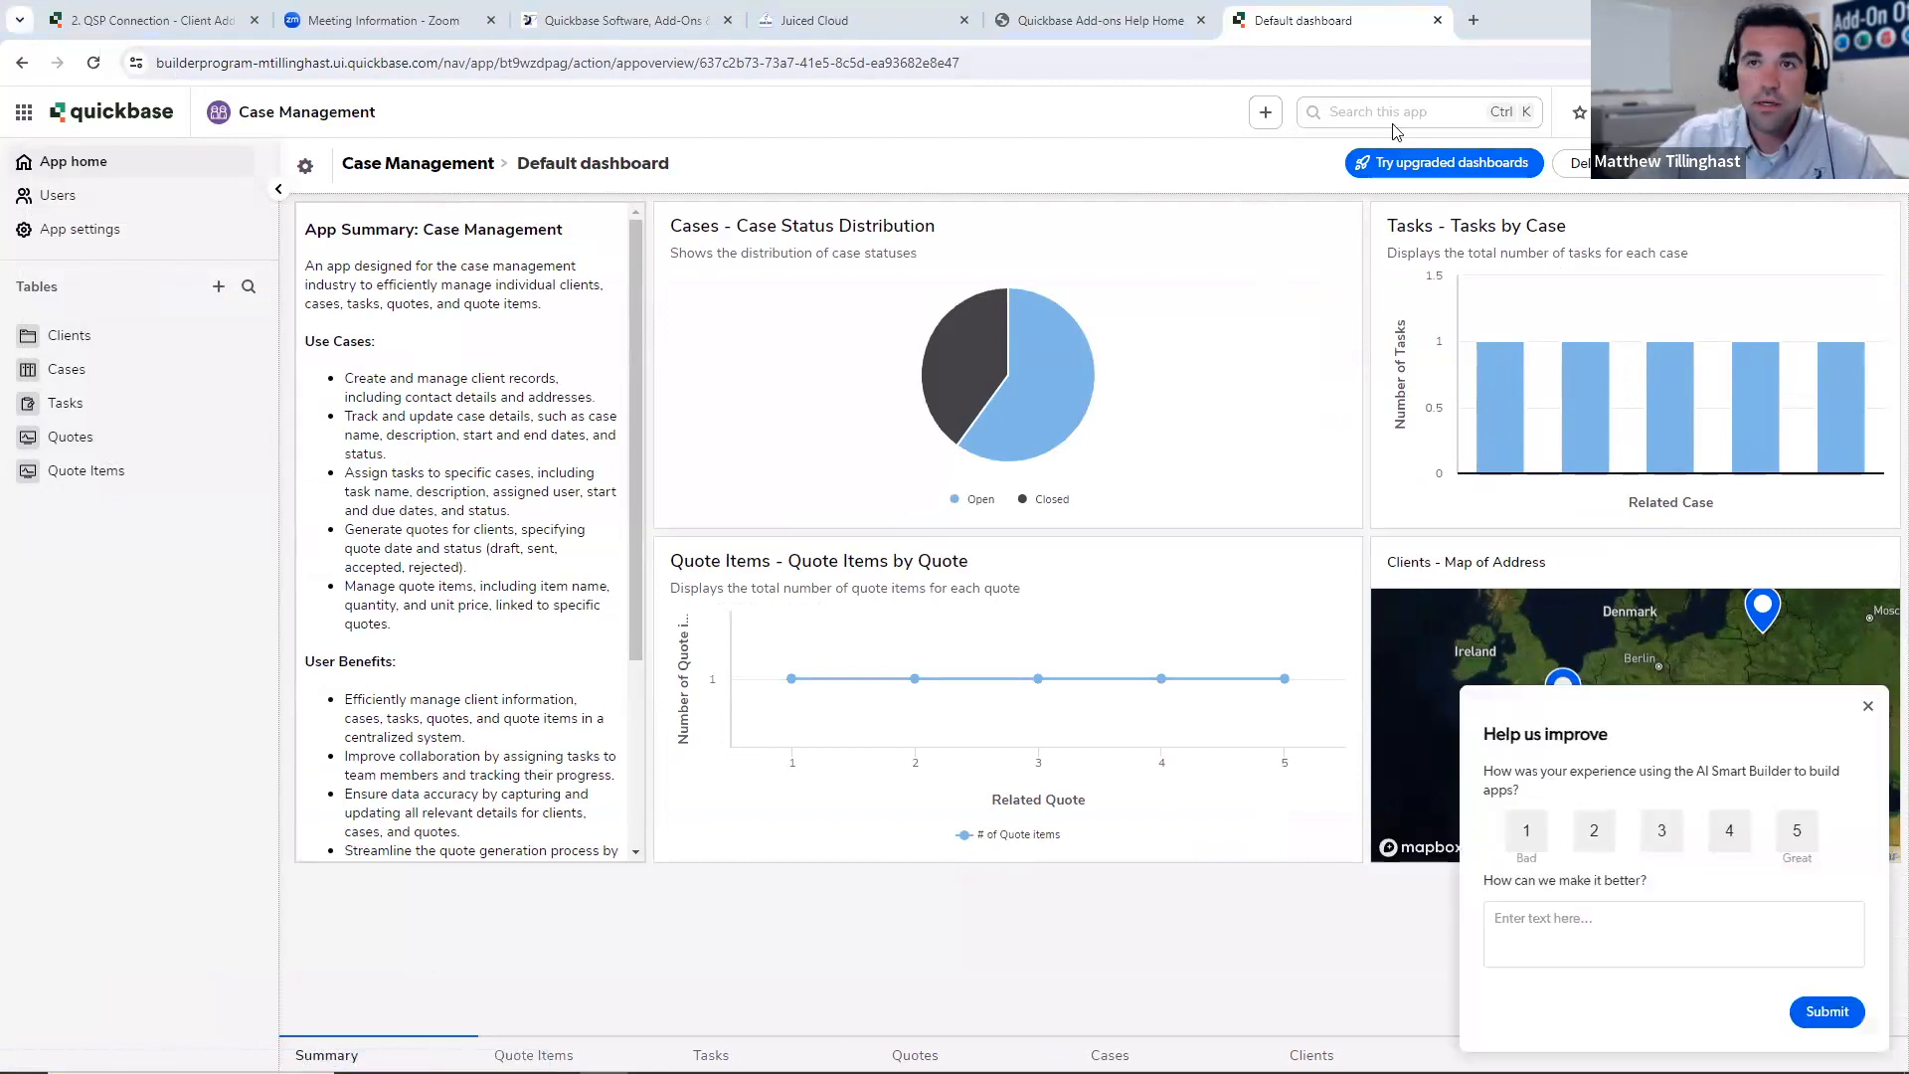
- Switch to Juiced Cloud and start authorizing a new application for the Exact Forms Plus add-on
left_click(867, 18)
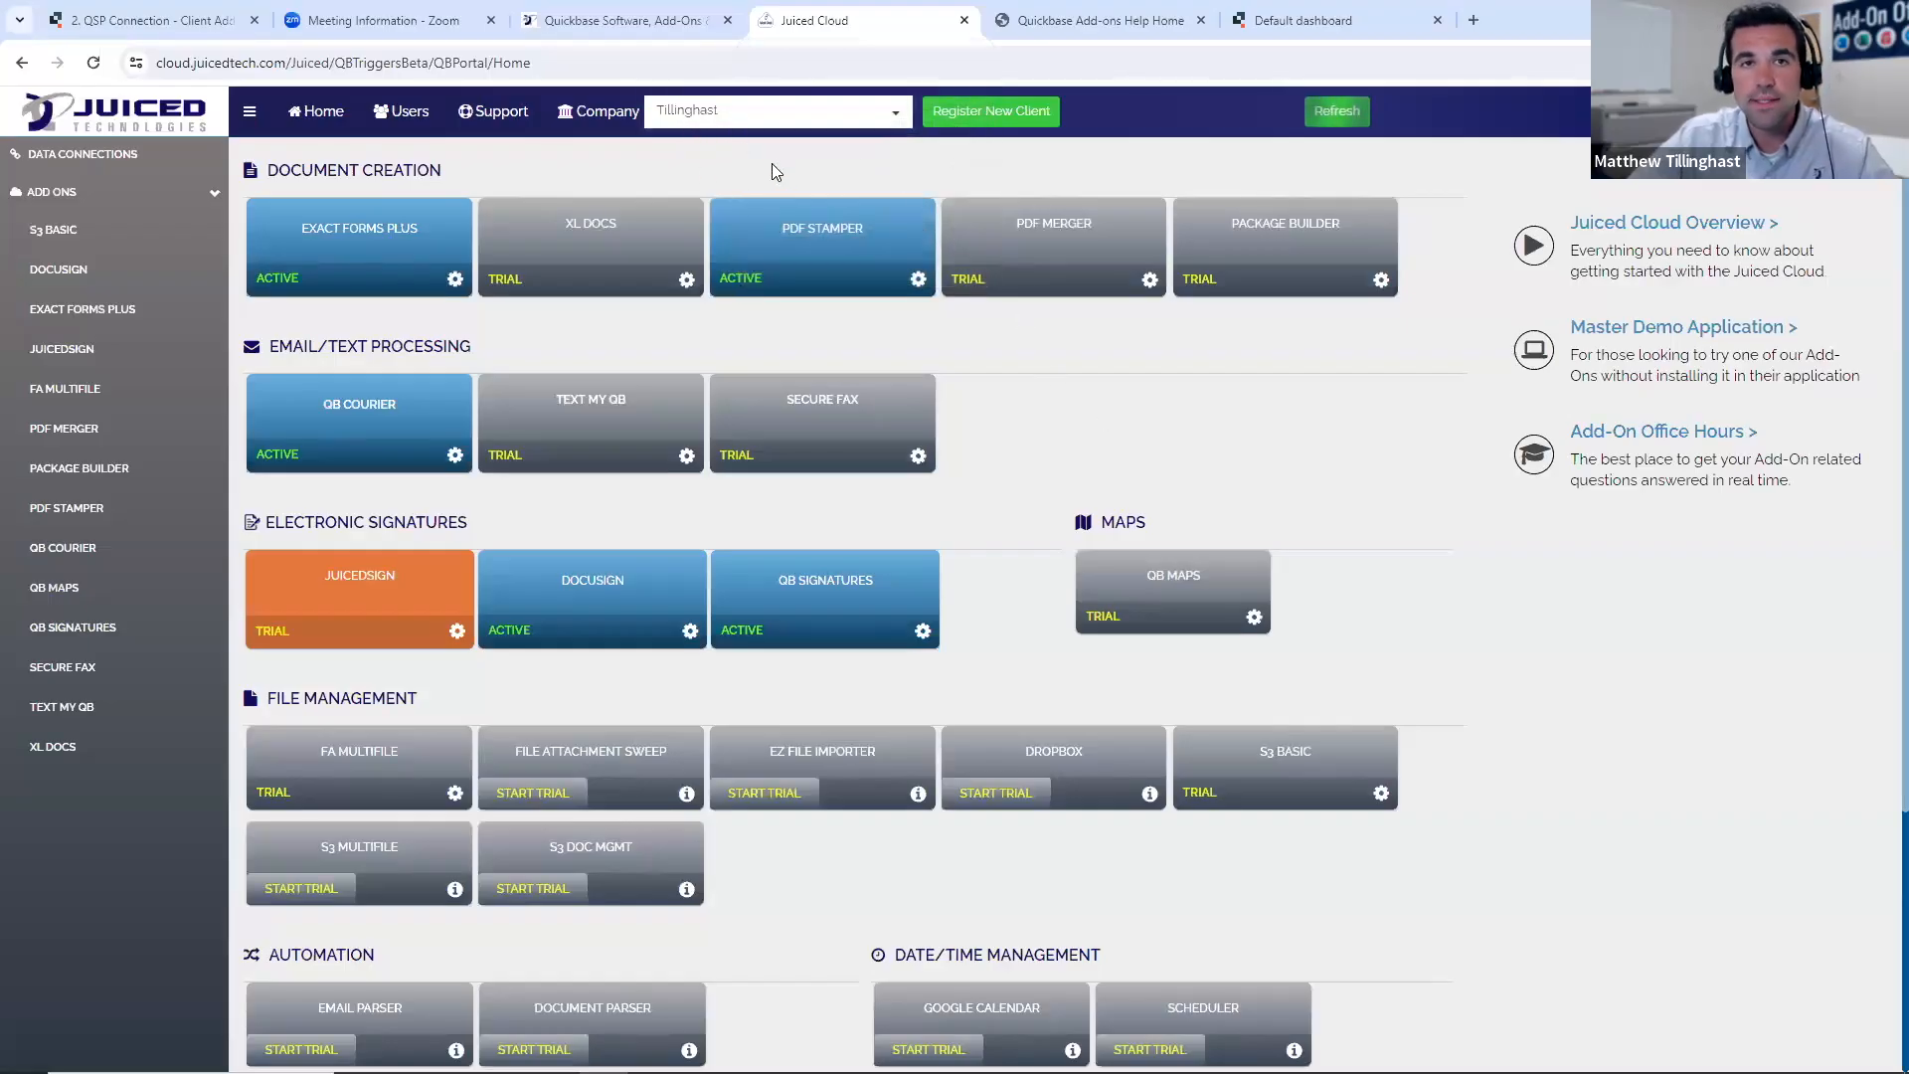
left_click(416, 227)
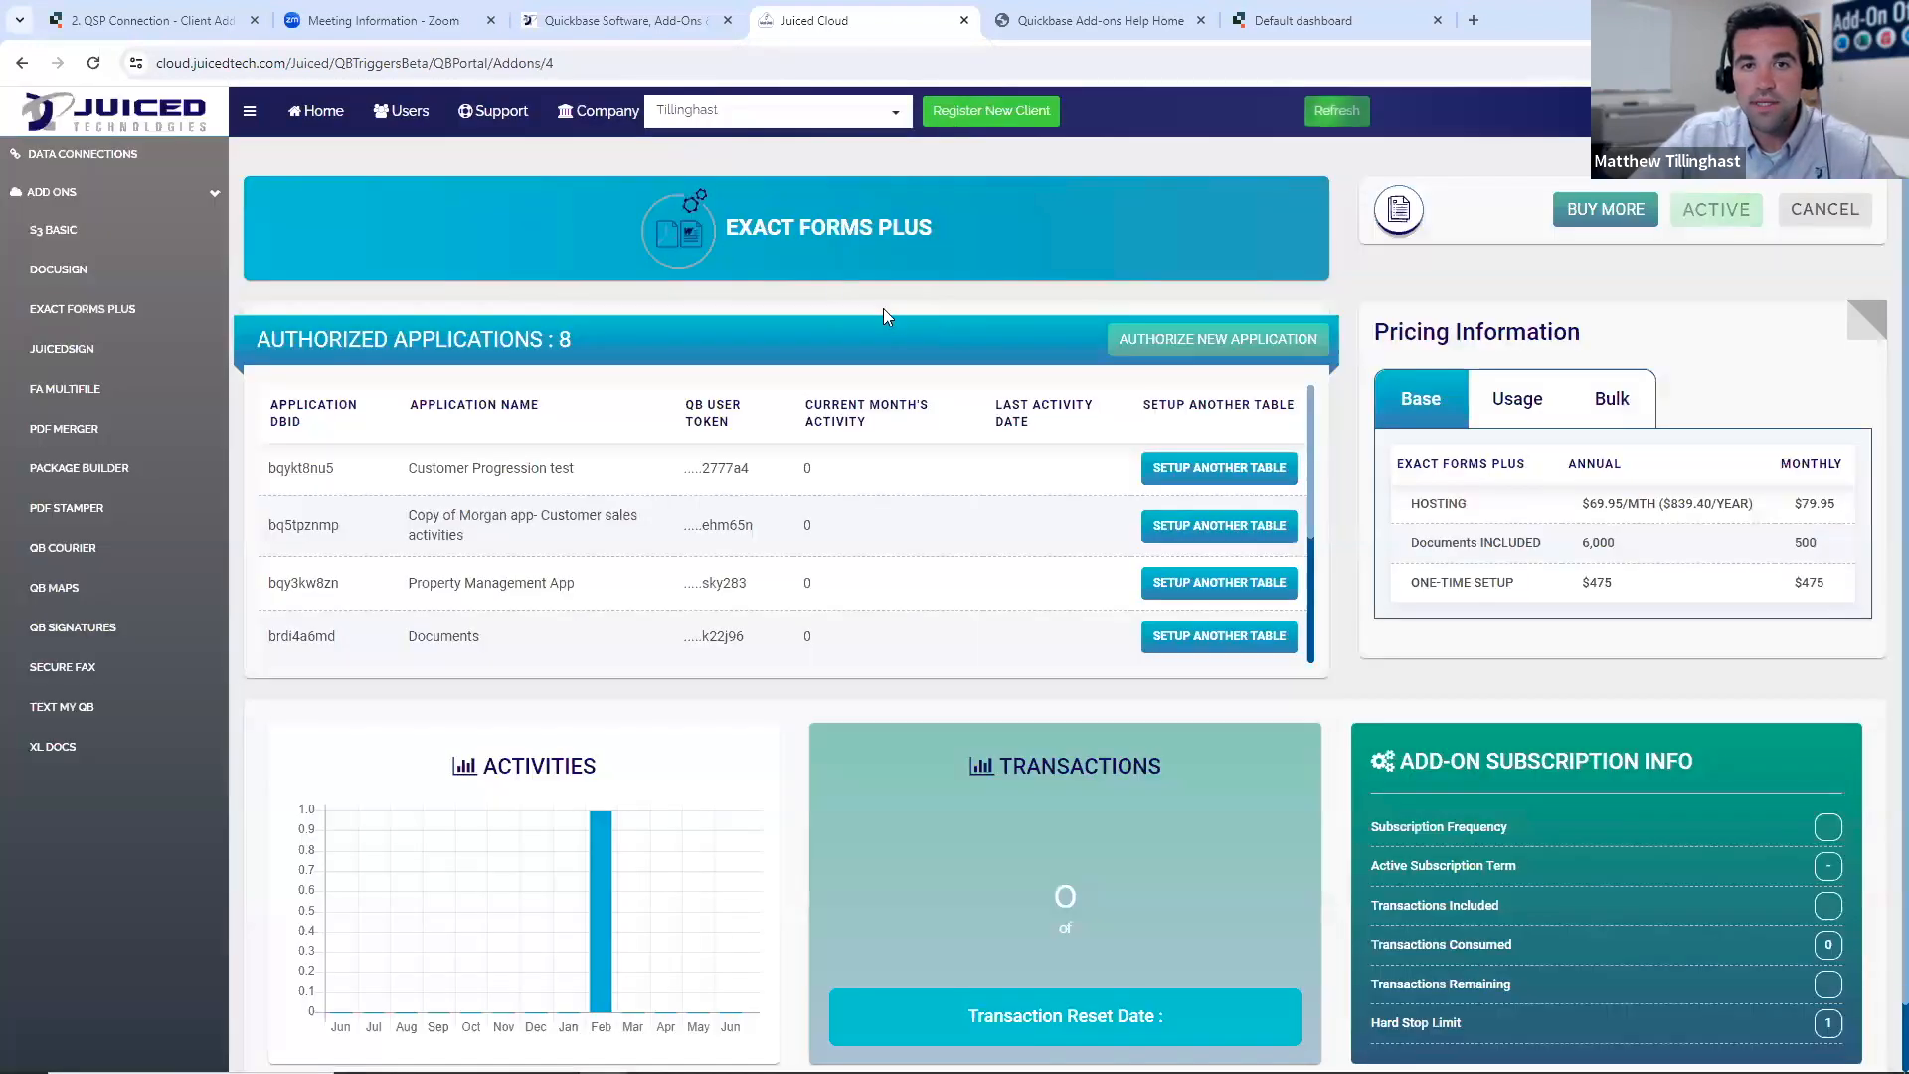
left_click(1169, 343)
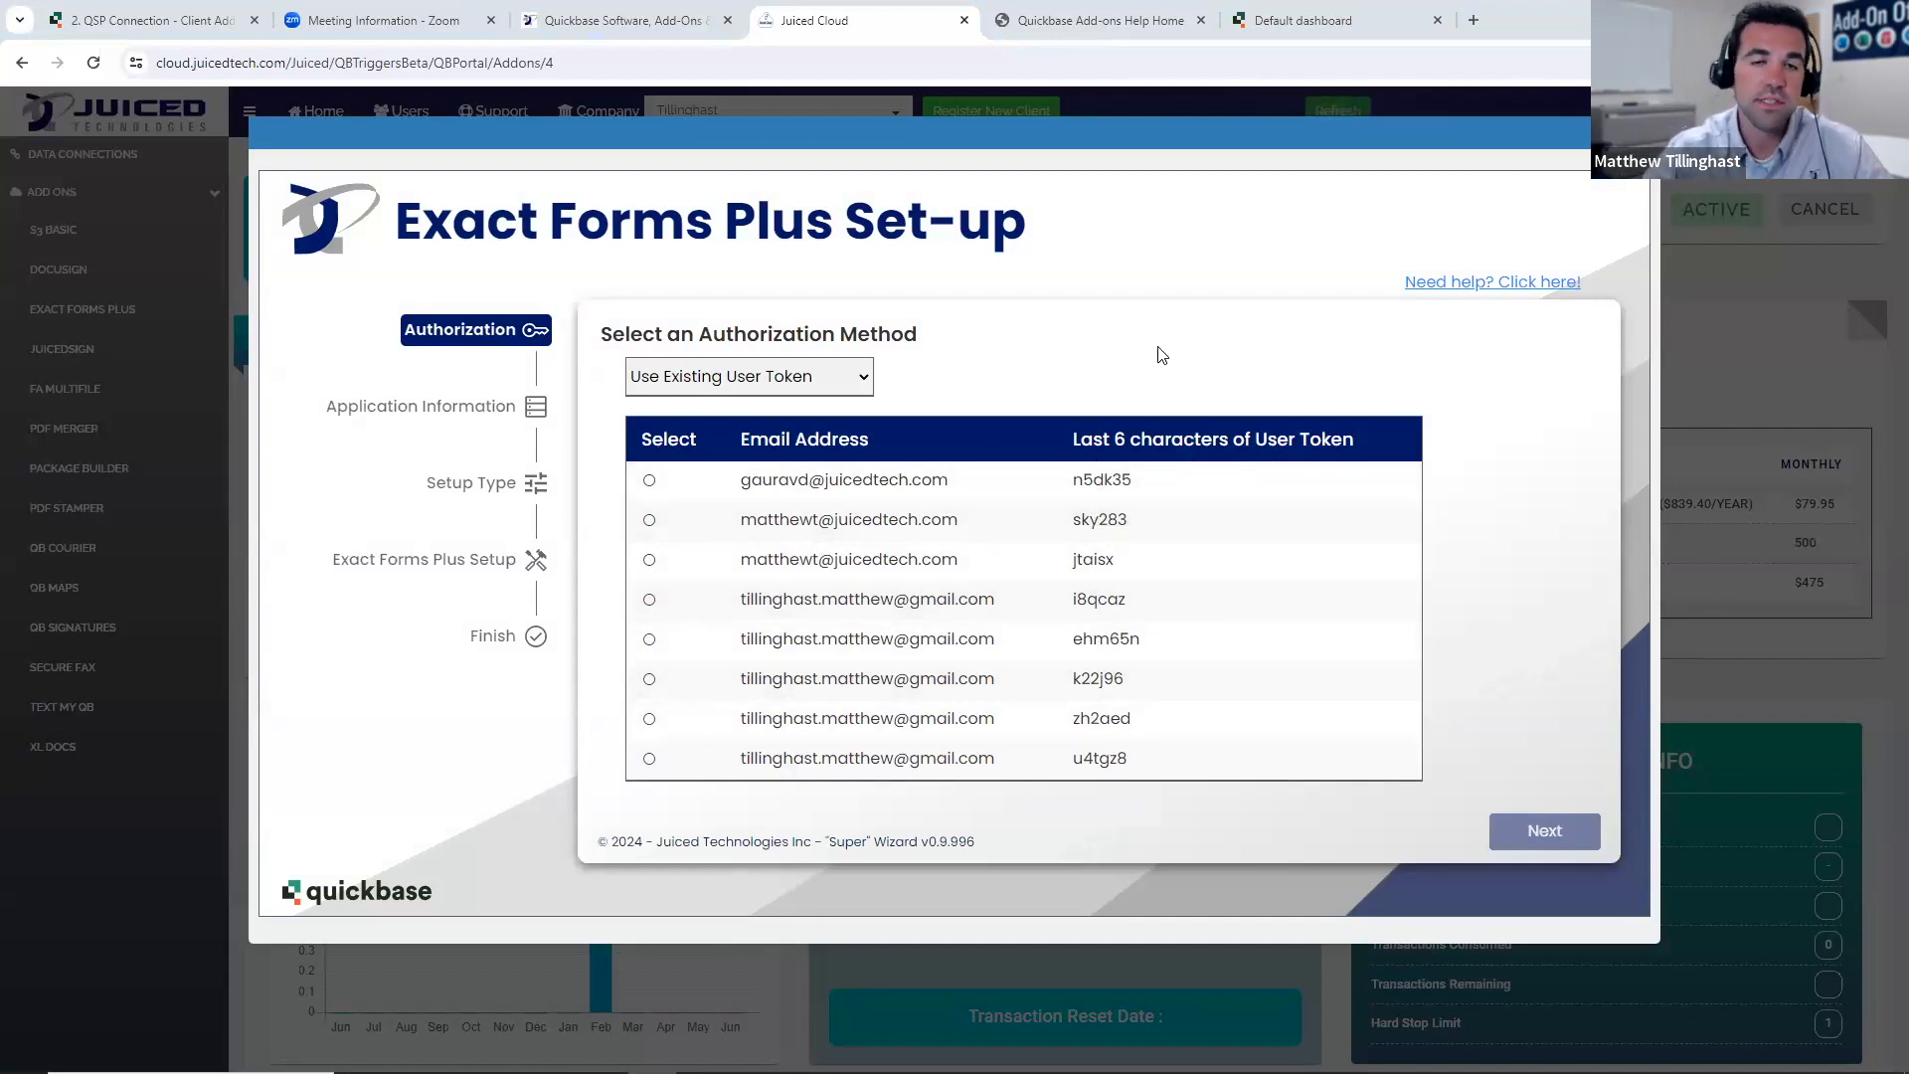
- Authorize the set-up by entering a new user token: paste the token, remove the extra text before it, and continue
left_click(686, 759)
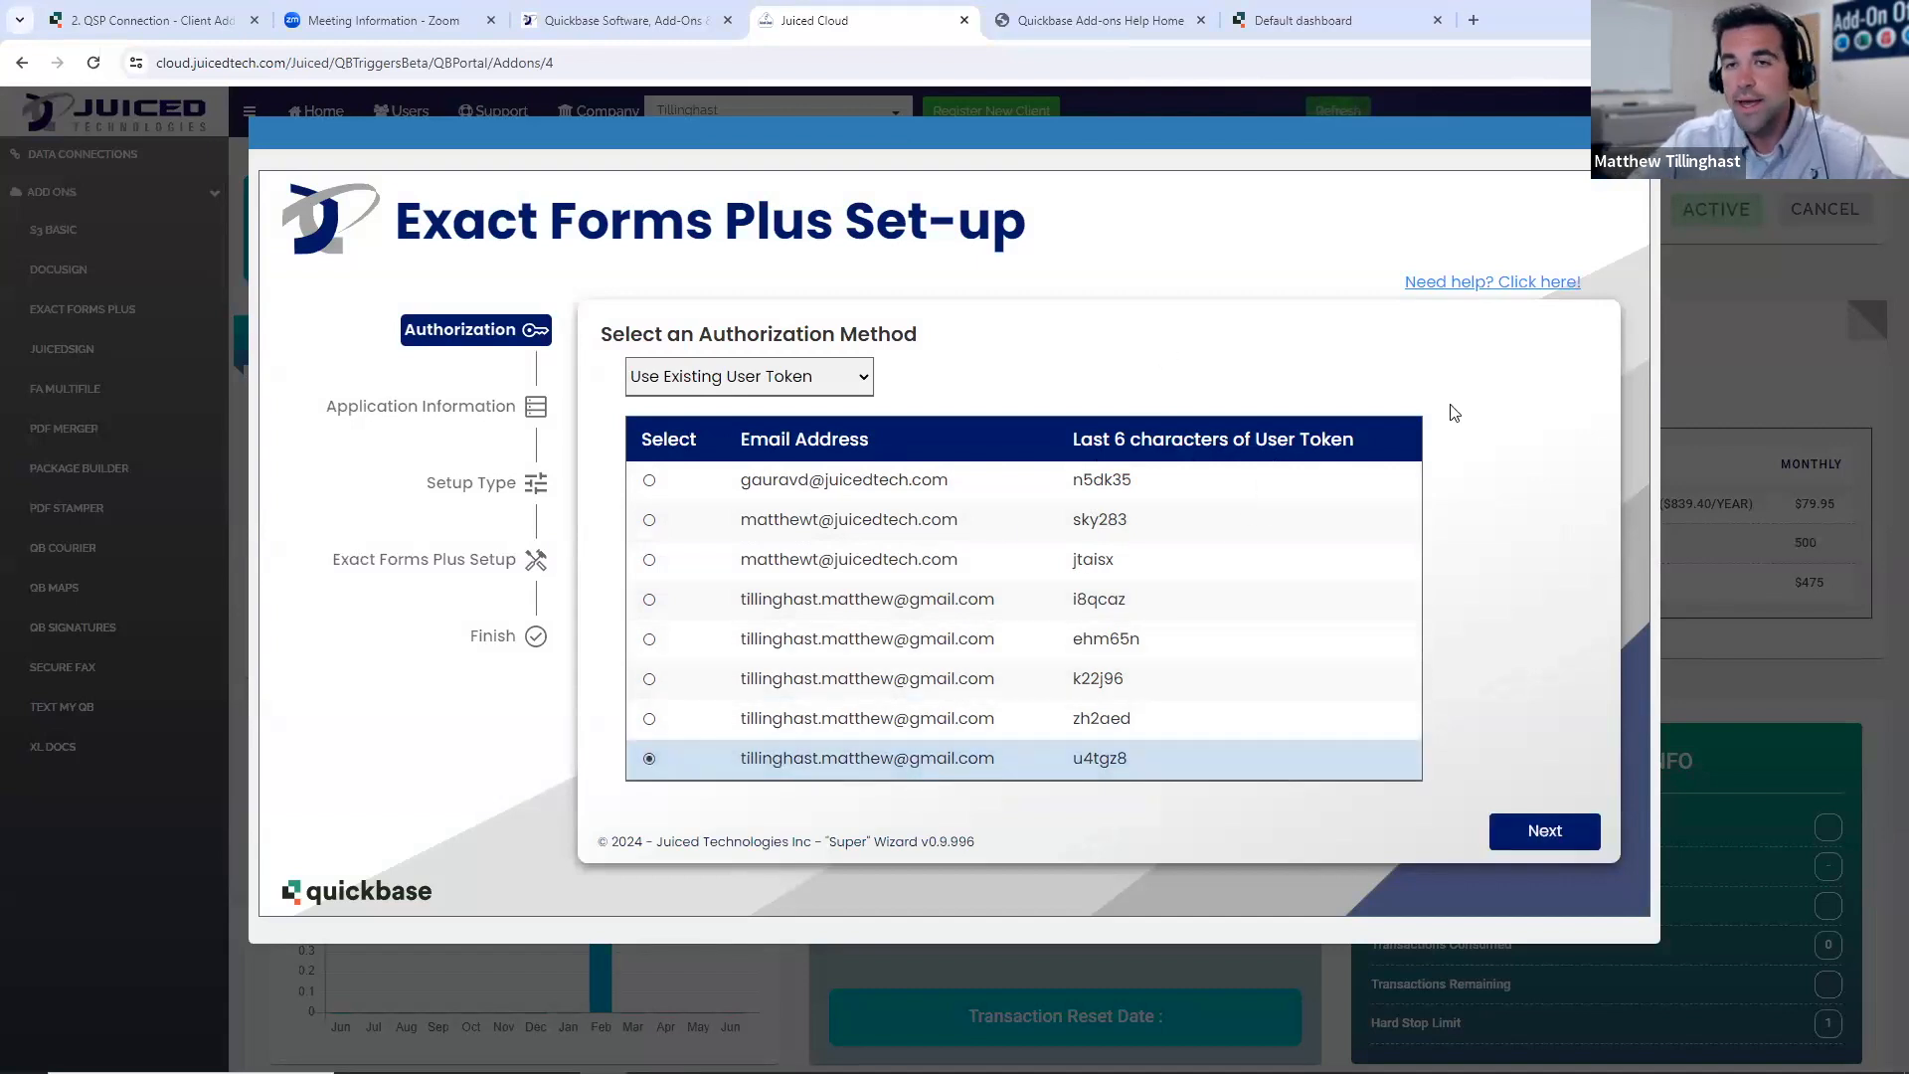
left_click(857, 382)
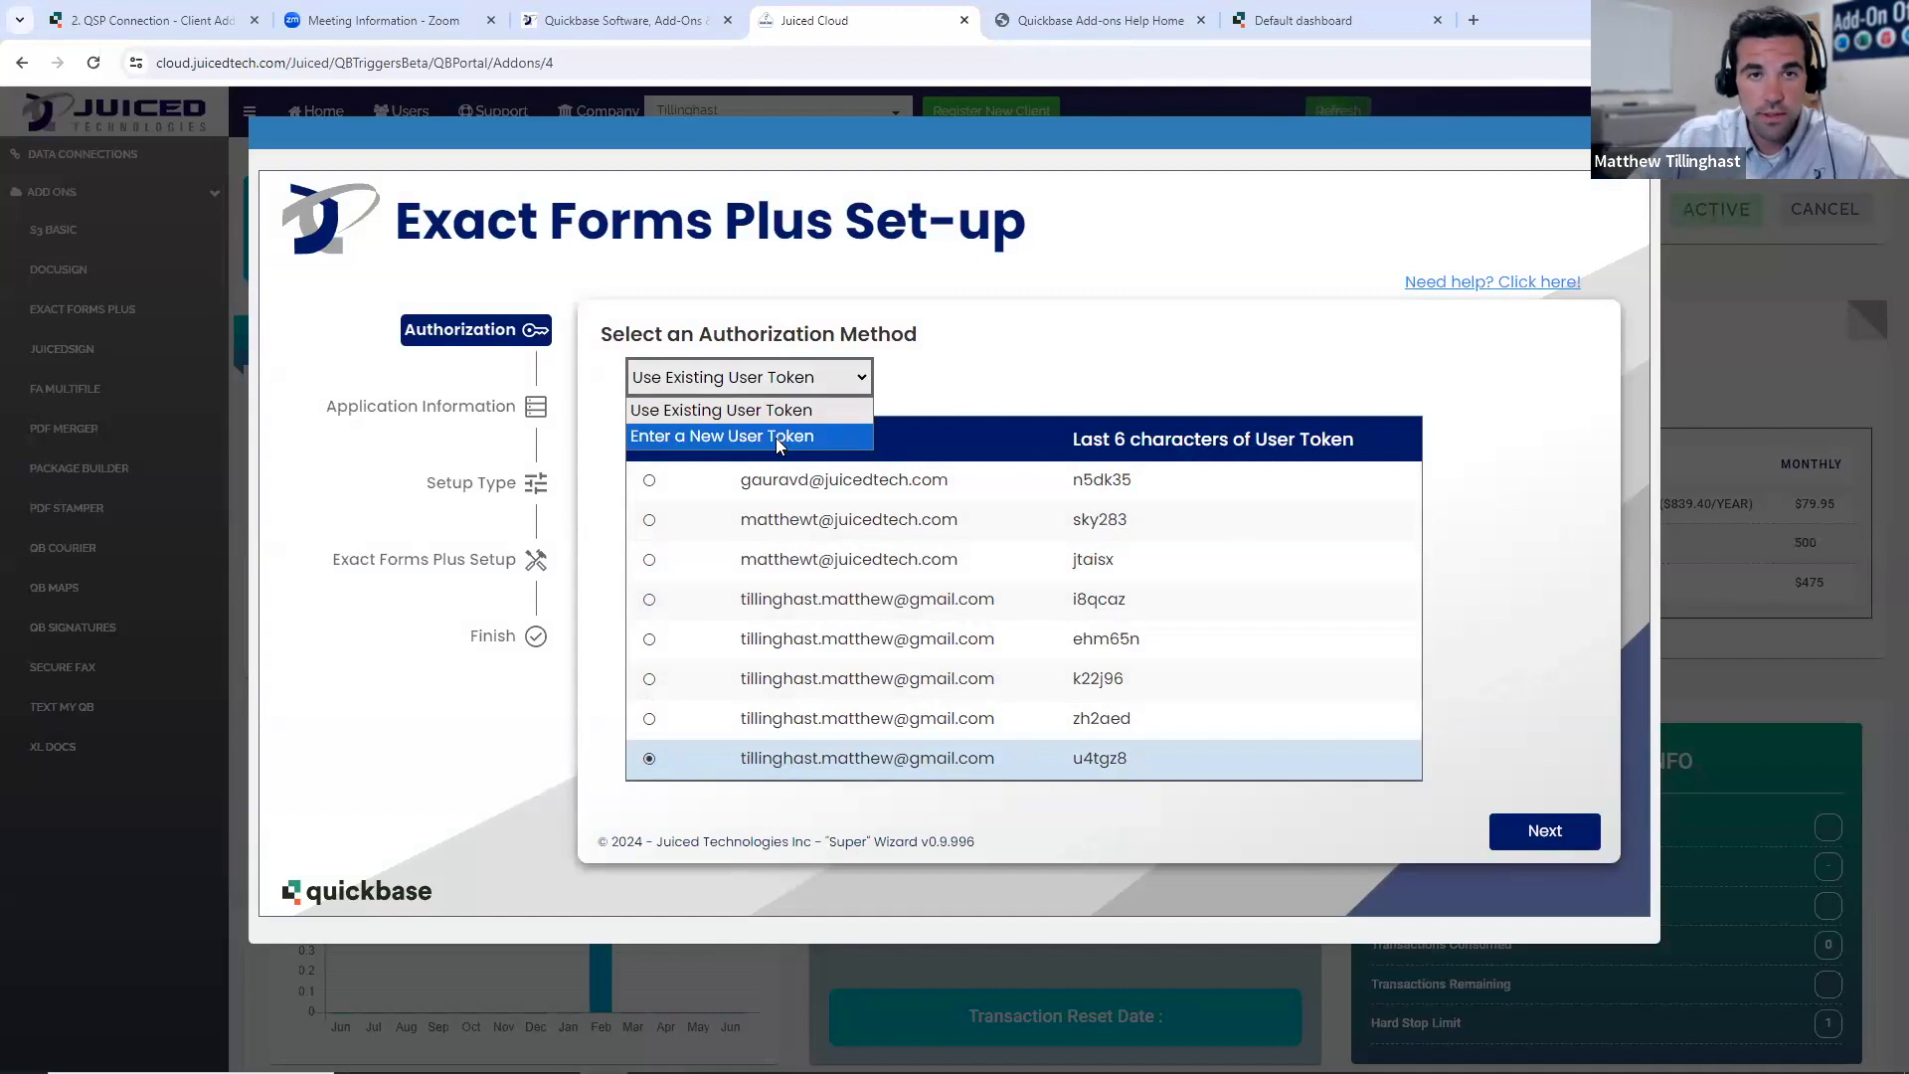
left_click(778, 438)
left_click(788, 478)
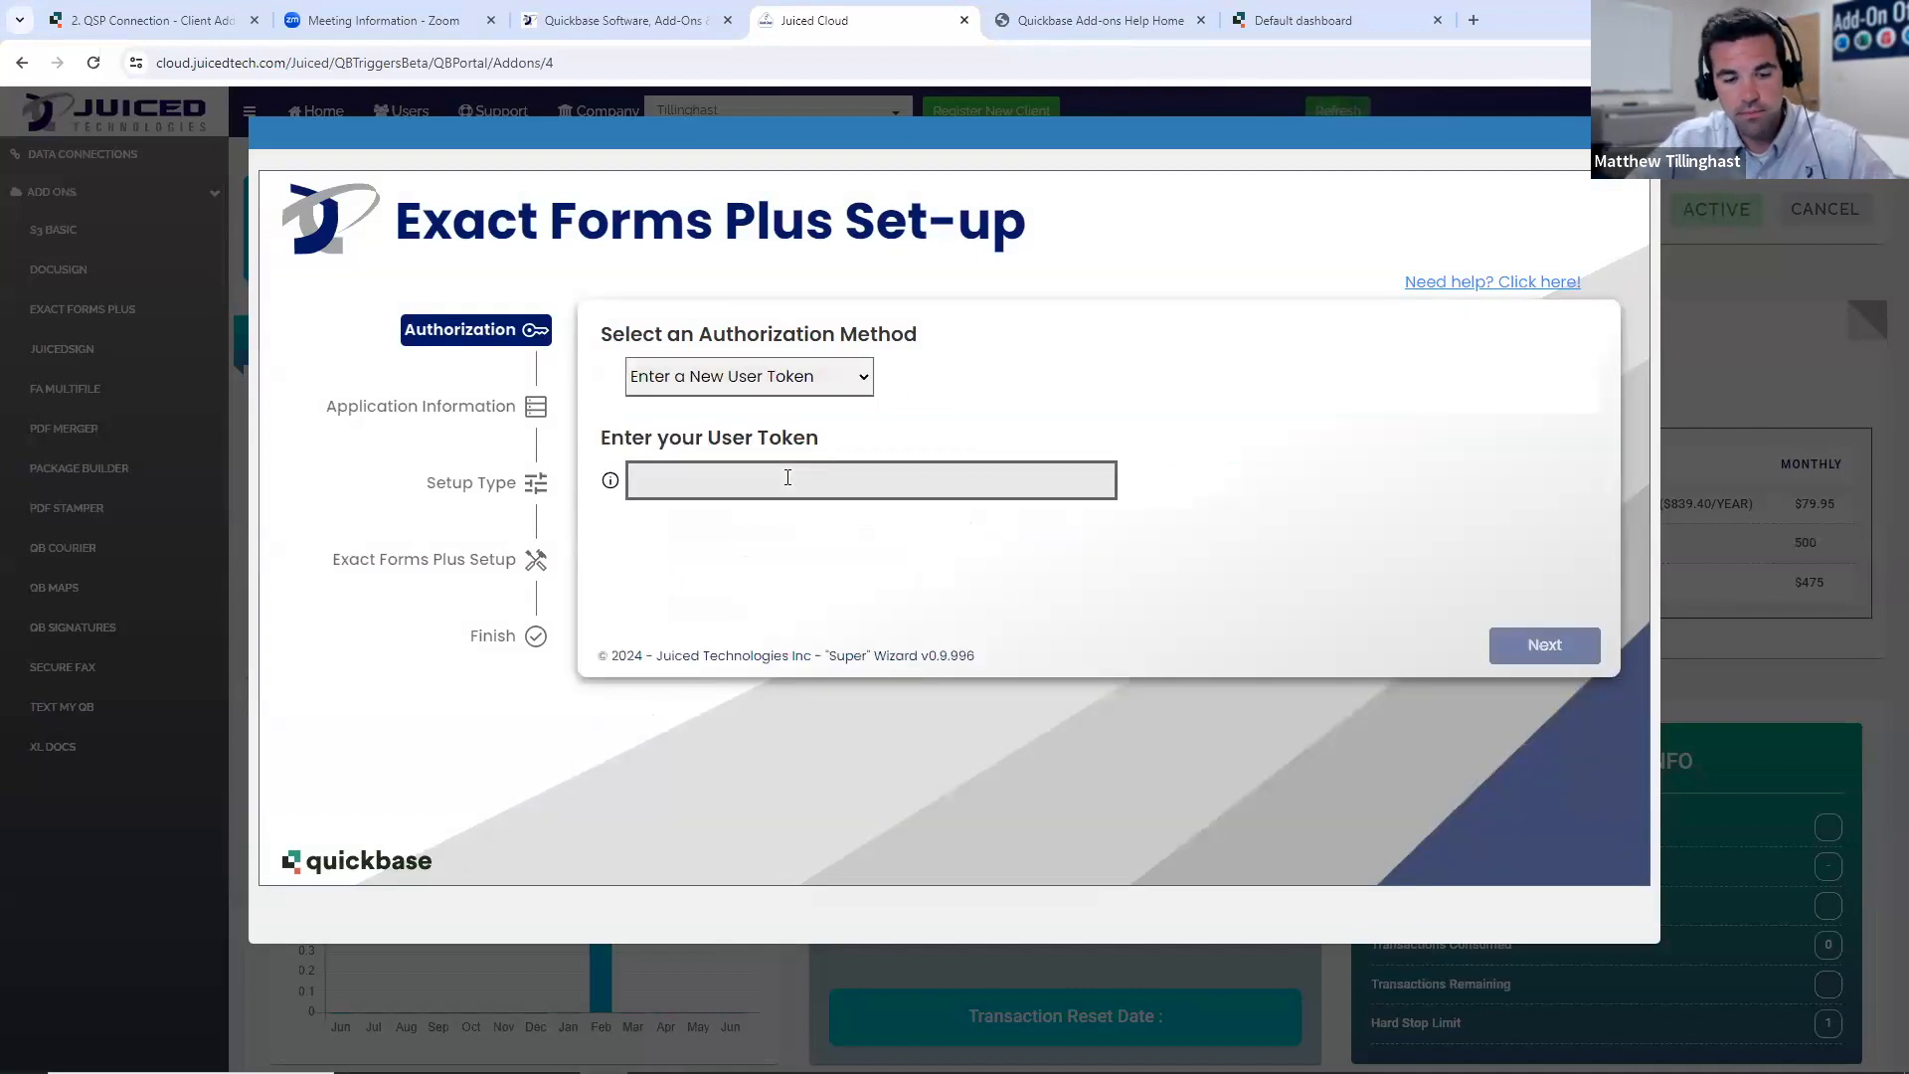
key("ctrl+v")
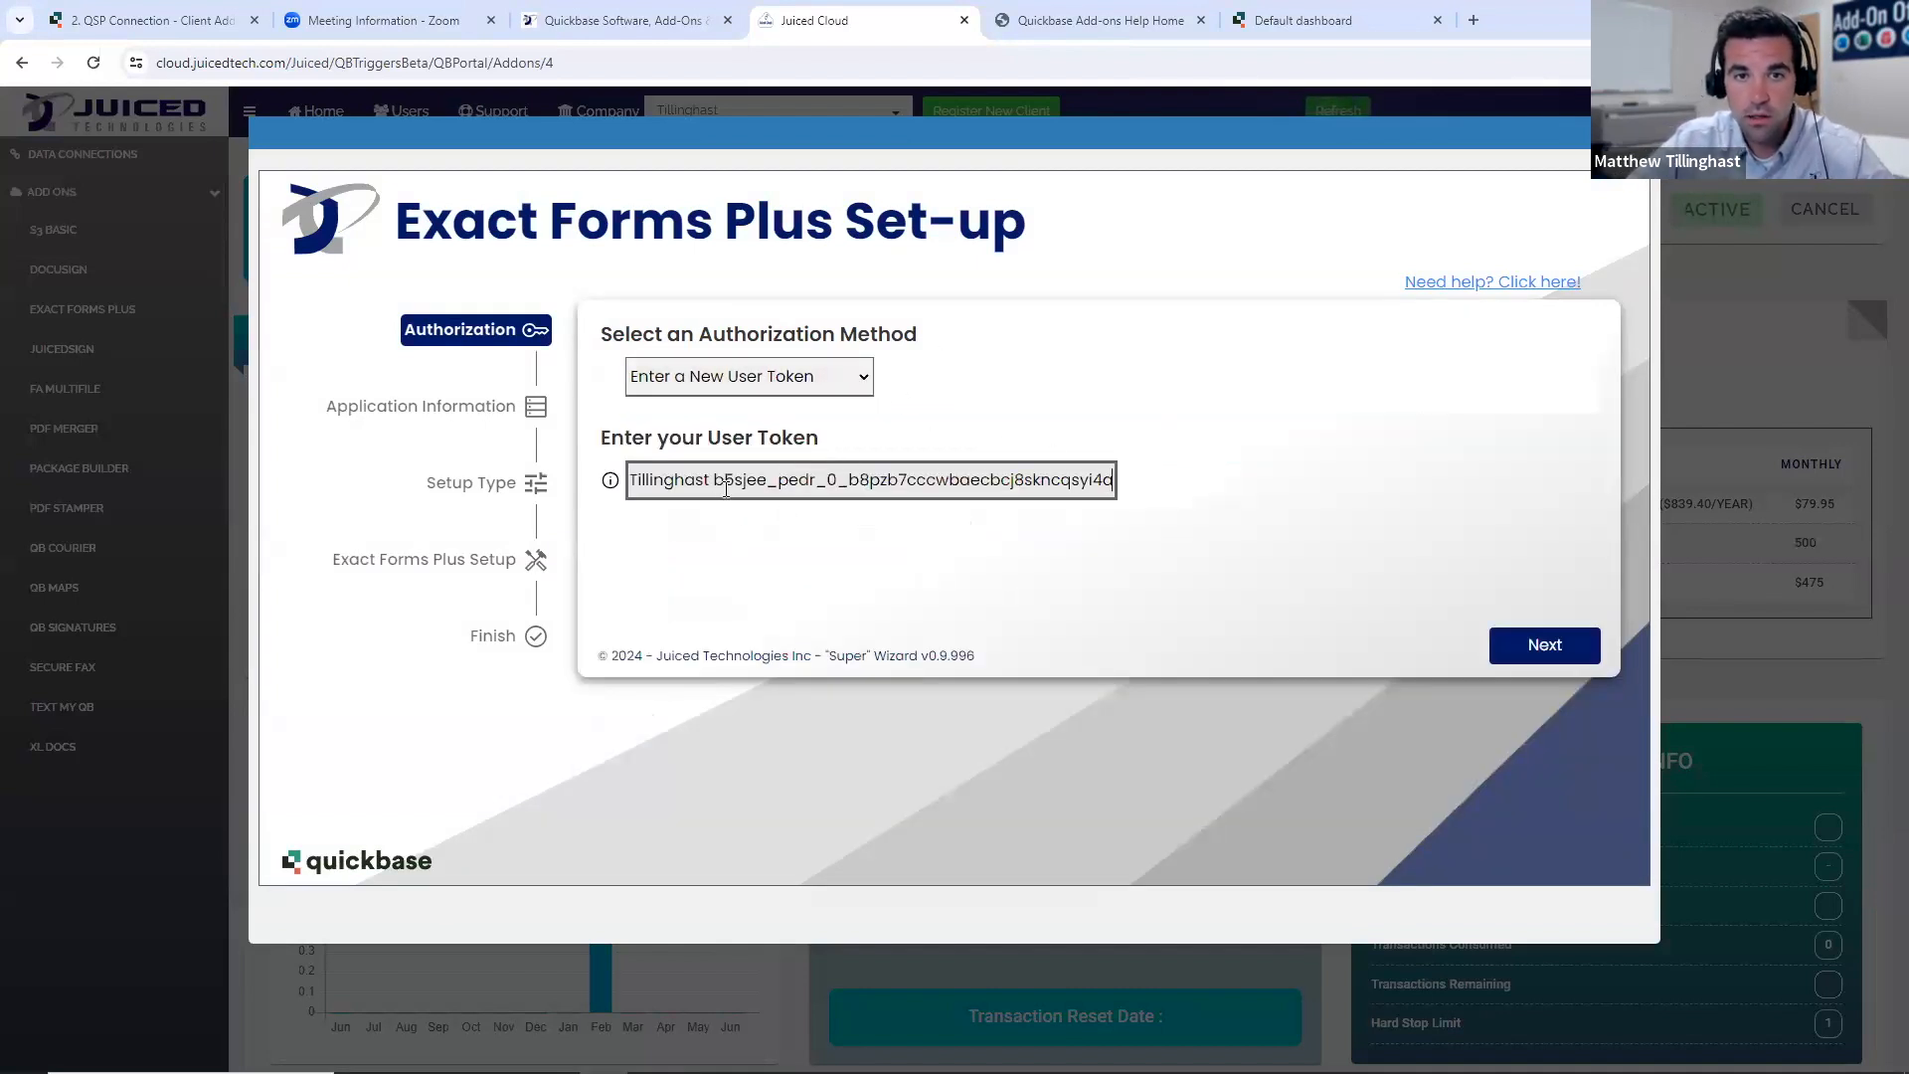
left_click_drag(712, 484, 507, 488)
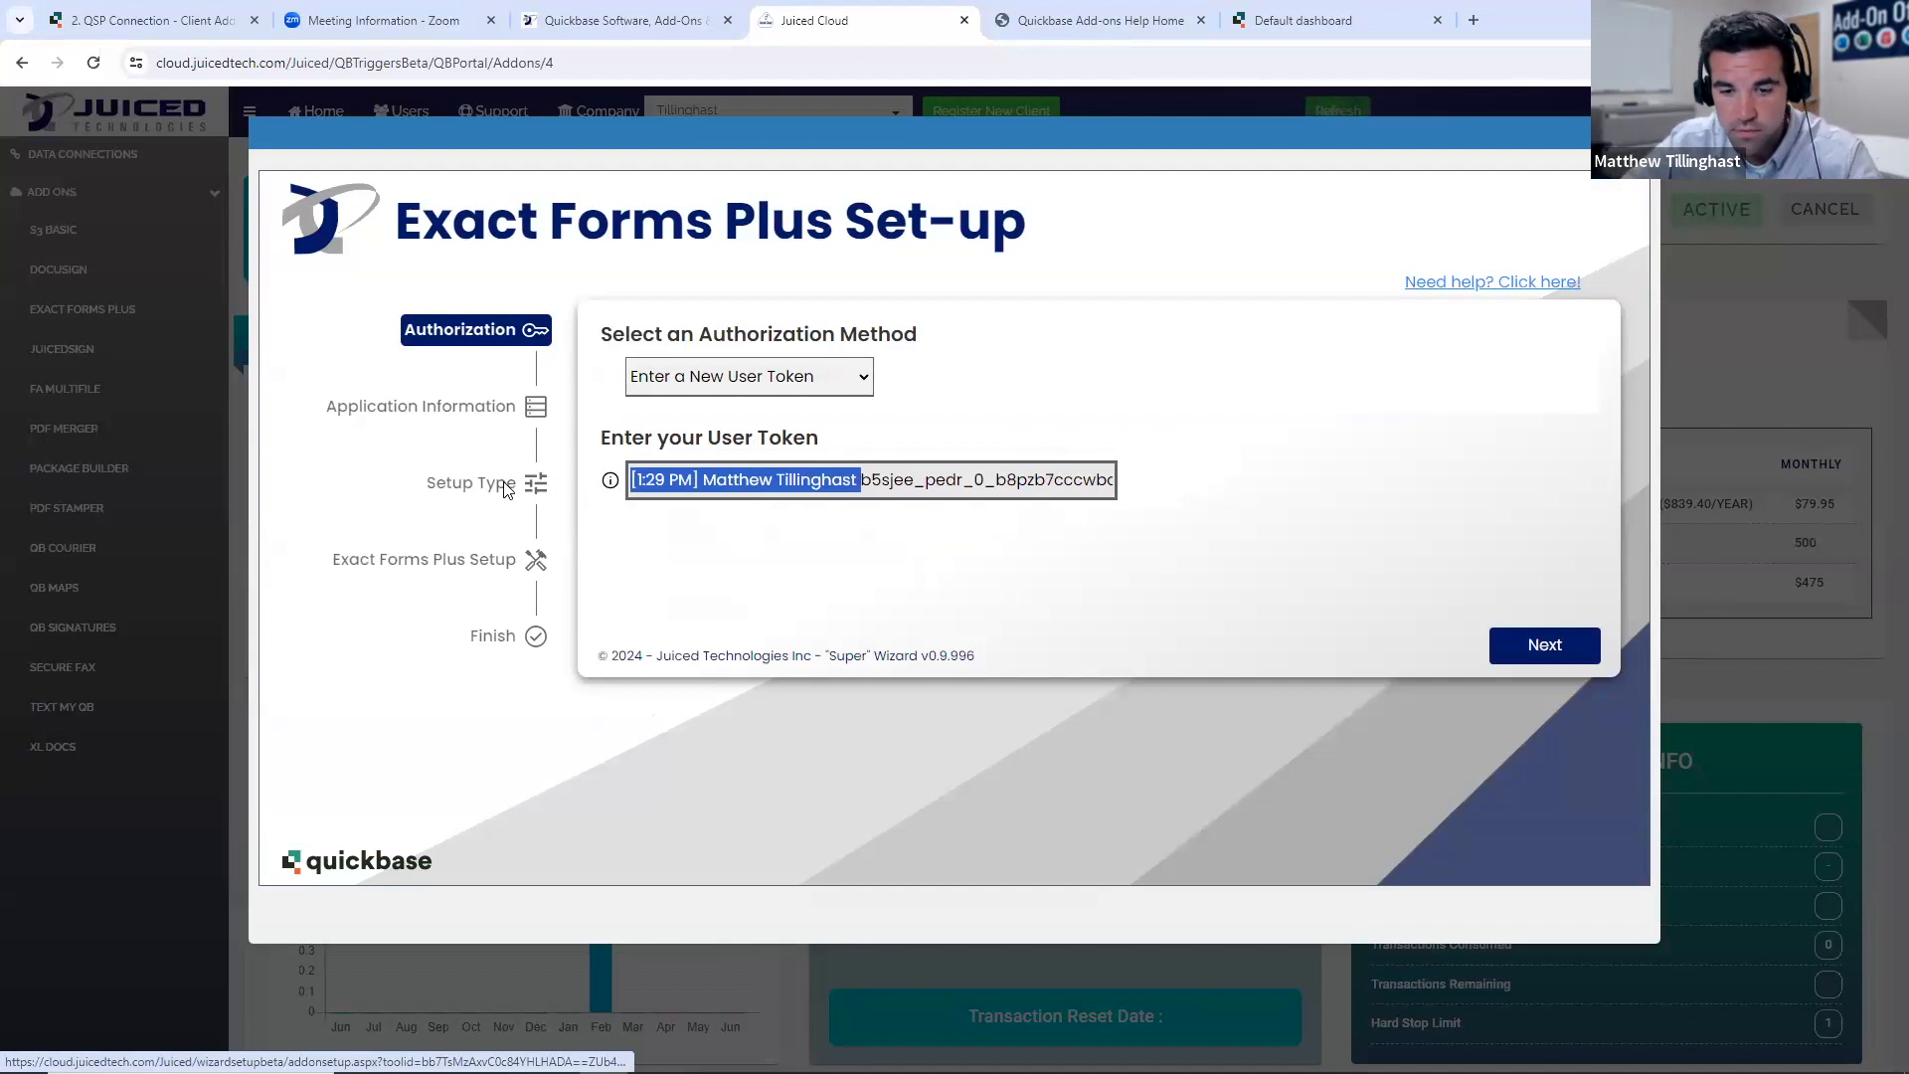
key("BackSpace")
left_click(1072, 564)
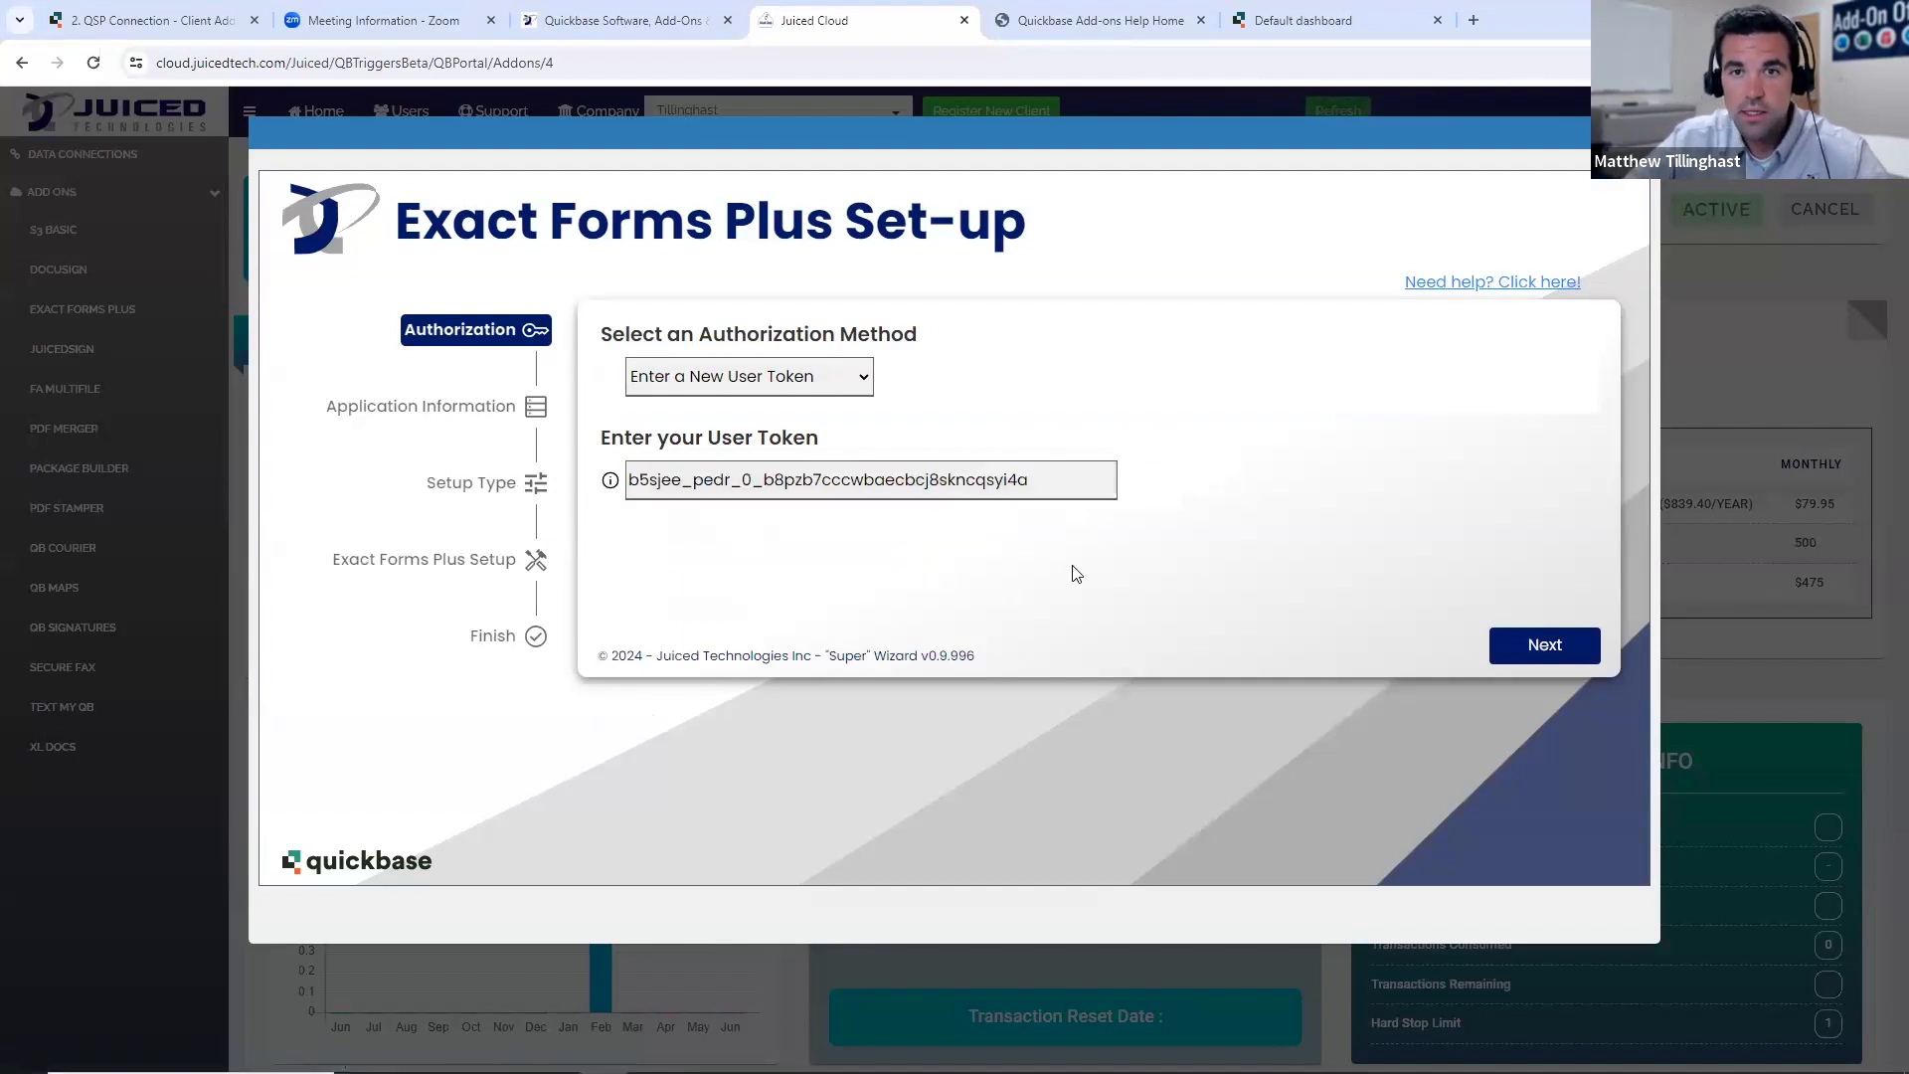
left_click(1534, 647)
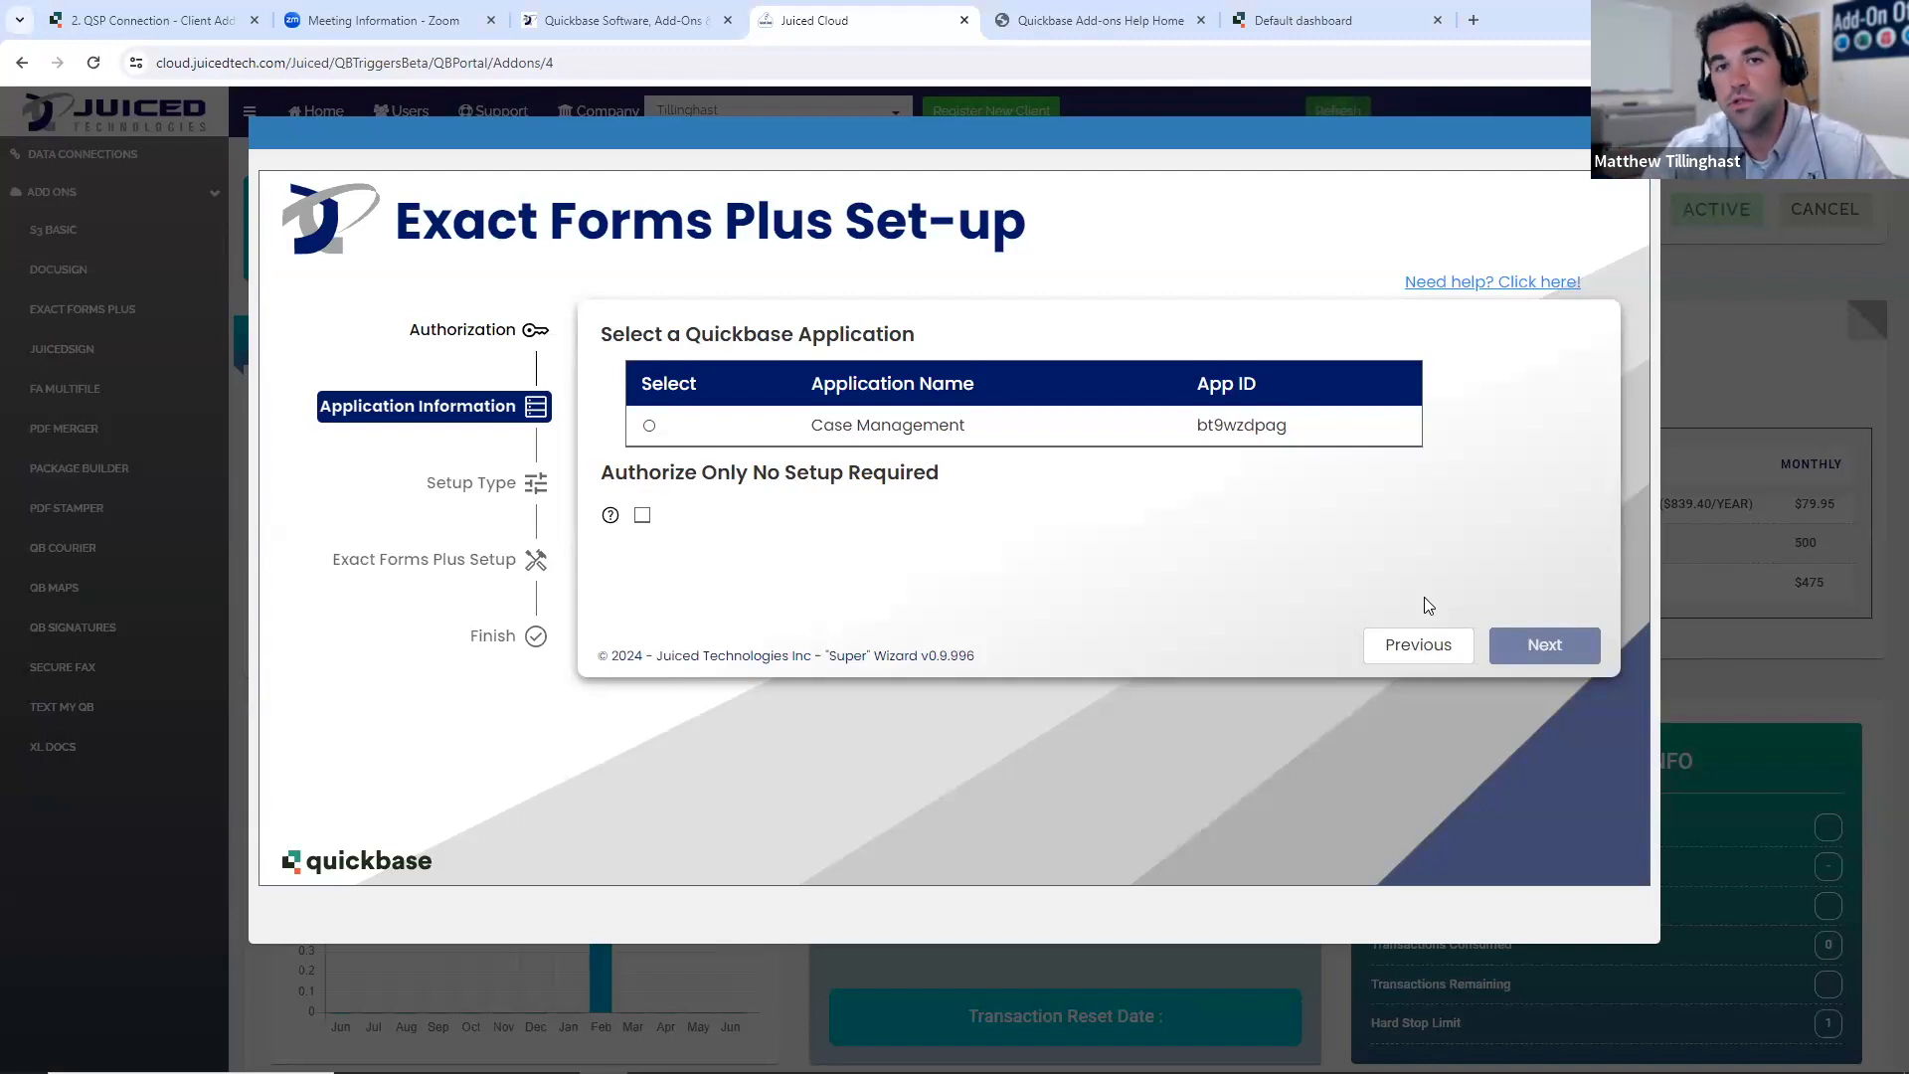
- Choose Case Management as the Quickbase application and Single Document Generation as the setup type
left_click(997, 435)
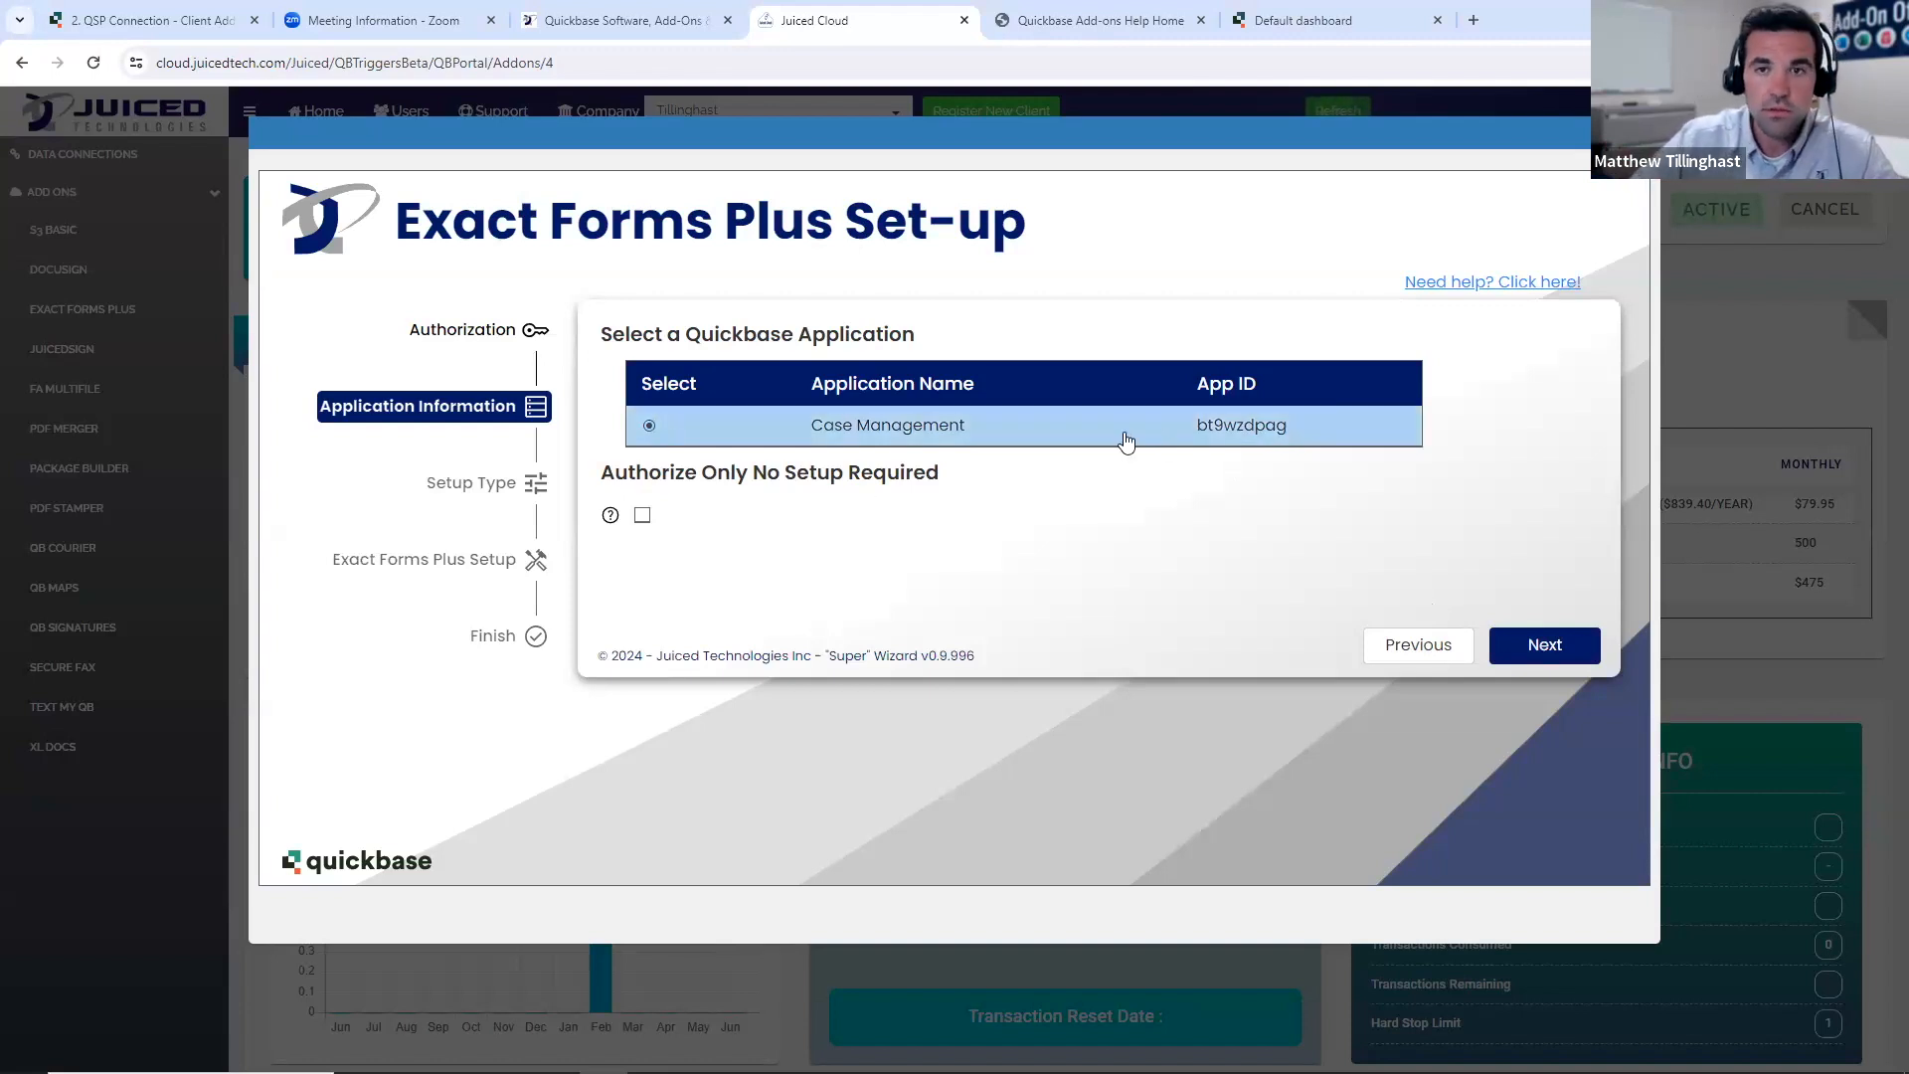
left_click(1566, 657)
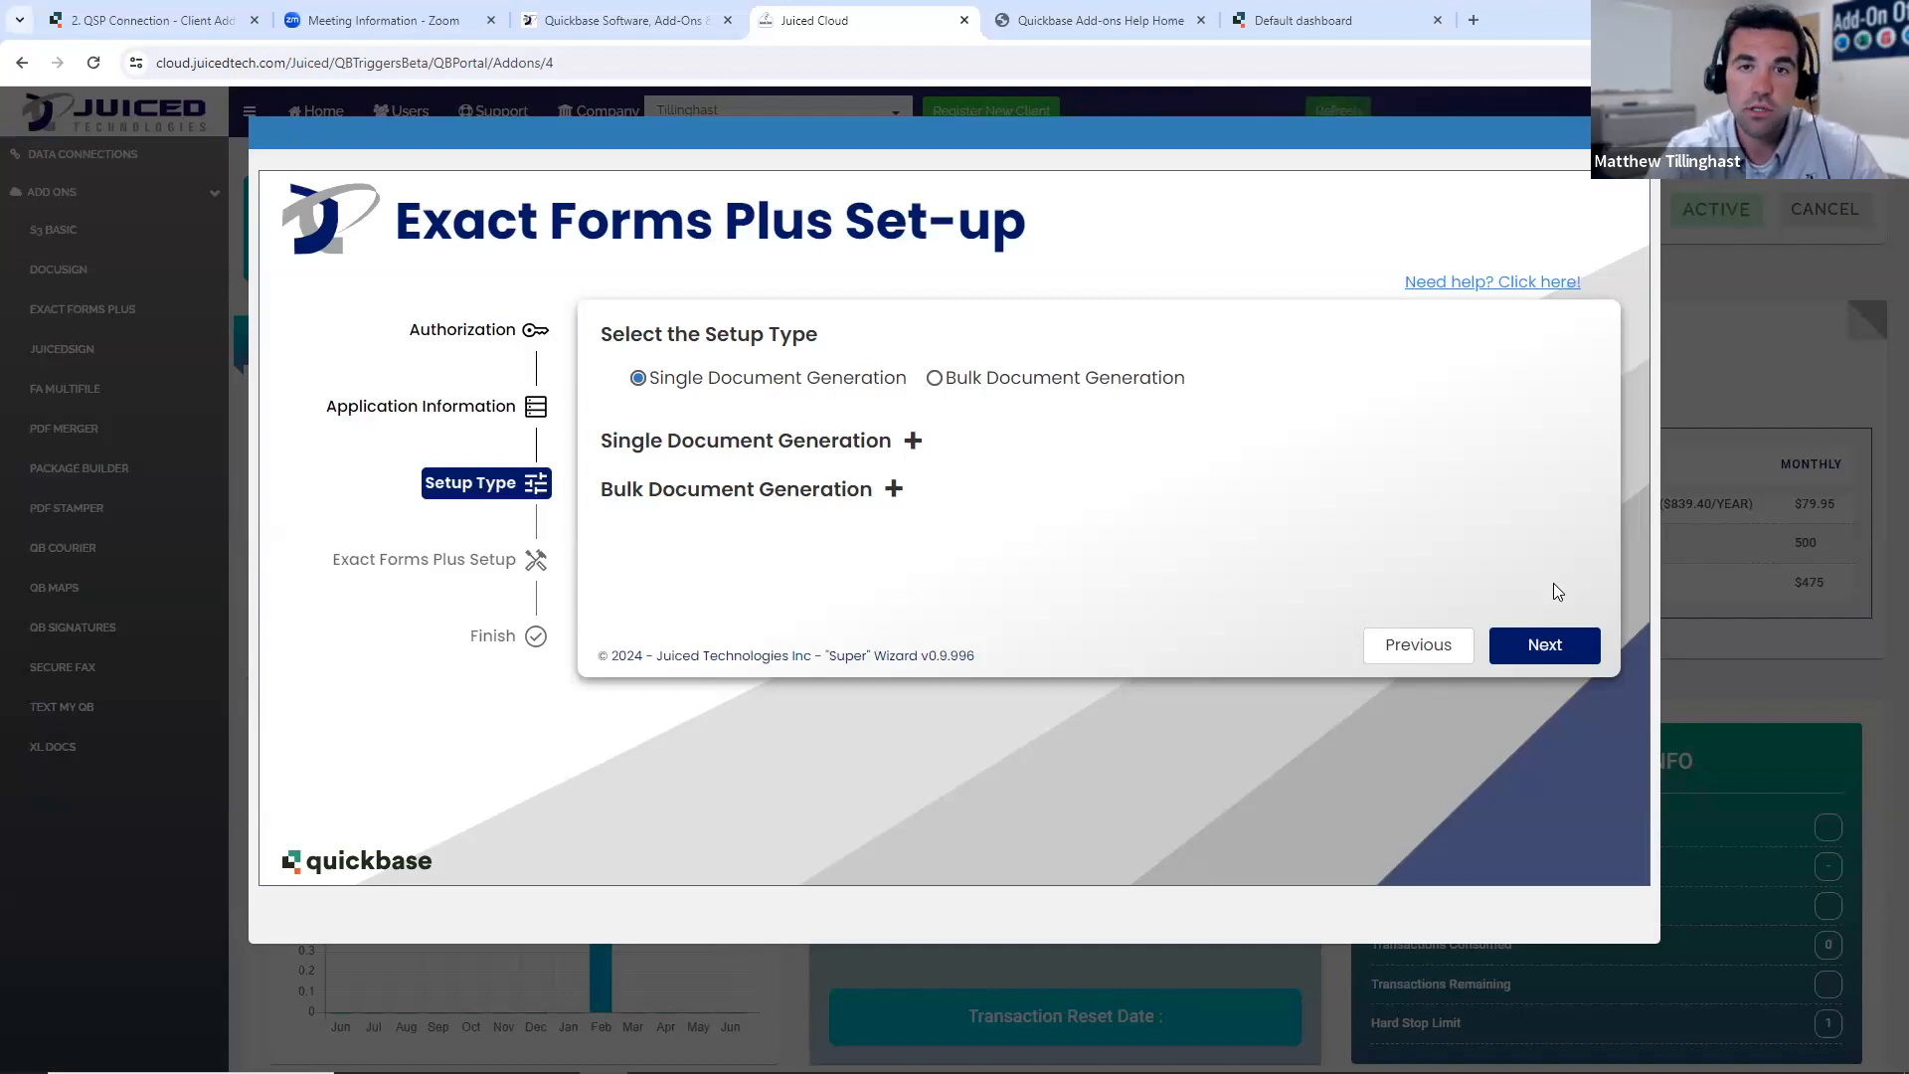
left_click(960, 377)
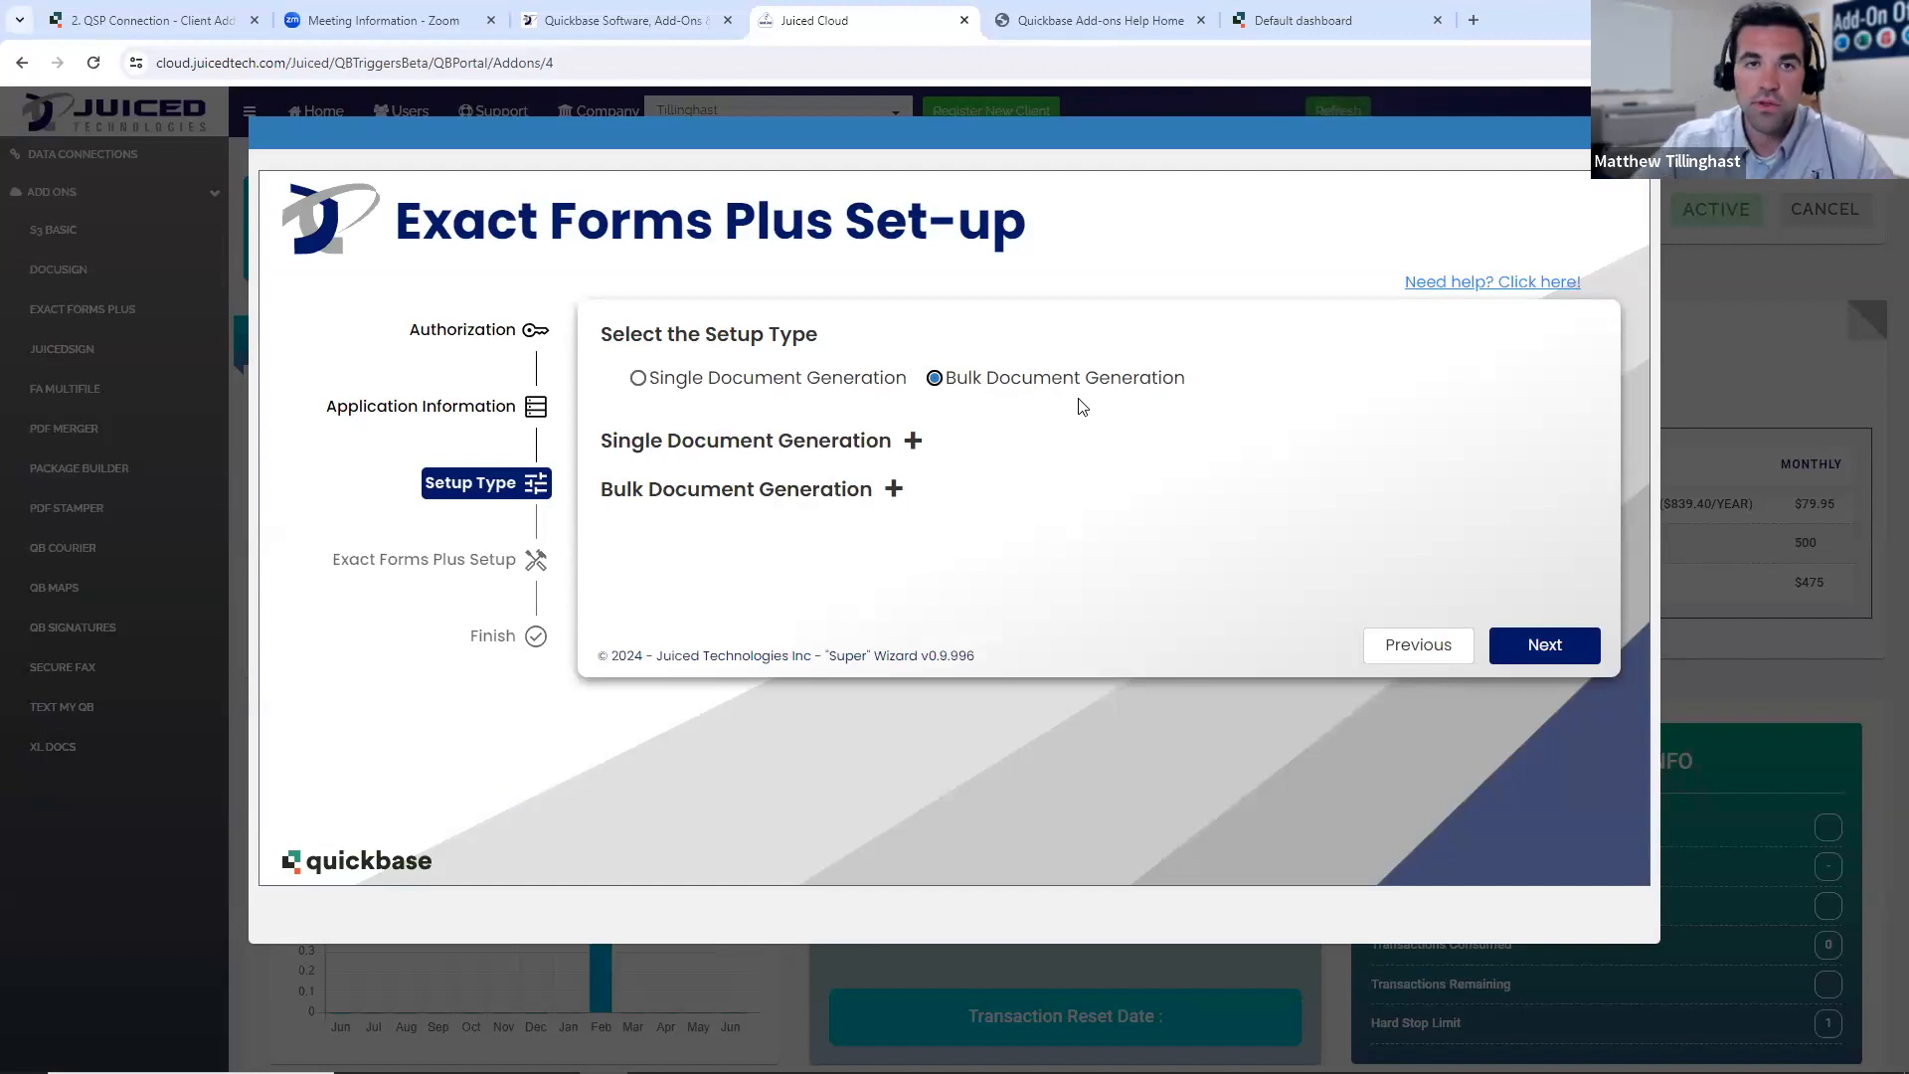
left_click(791, 385)
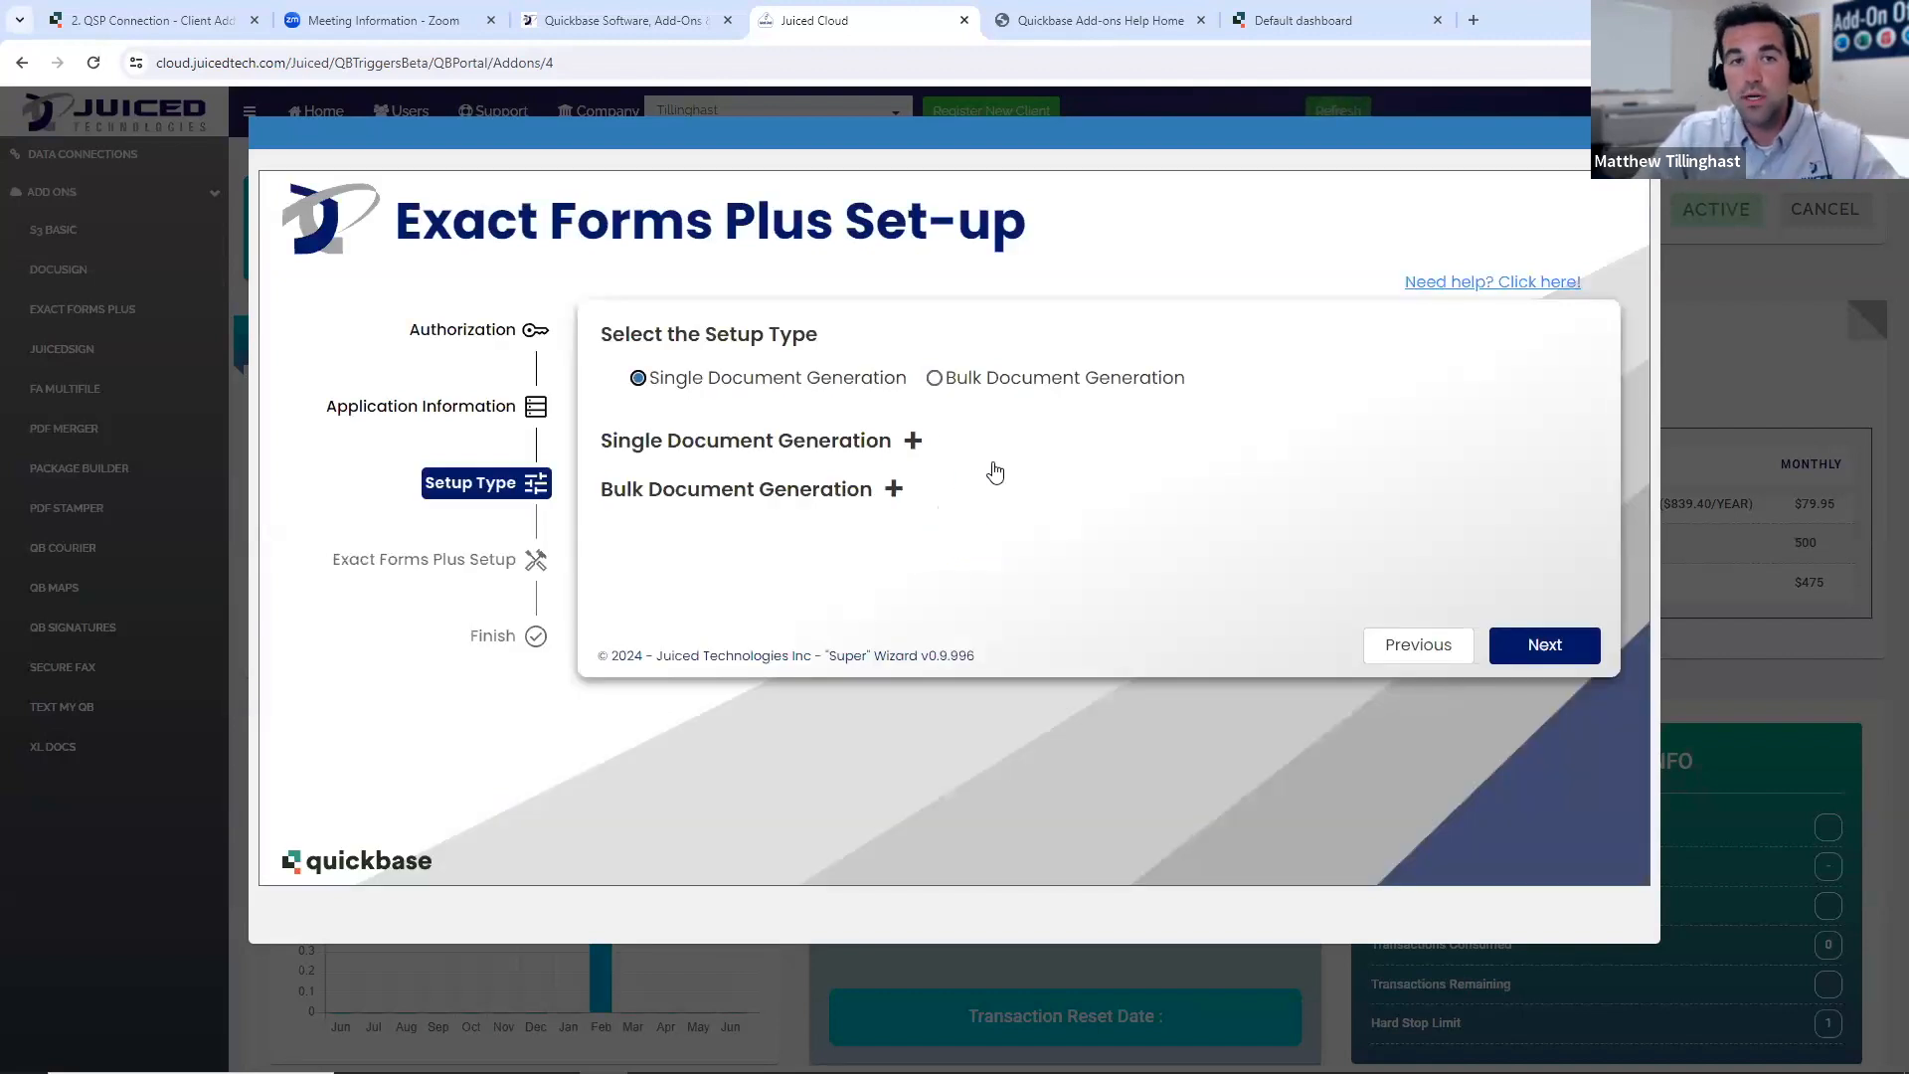
- Read the Single Document Generation explanation, and look over the add-on links on the Quickbase Add-ons Help Site before returning to the set-up
left_click(911, 443)
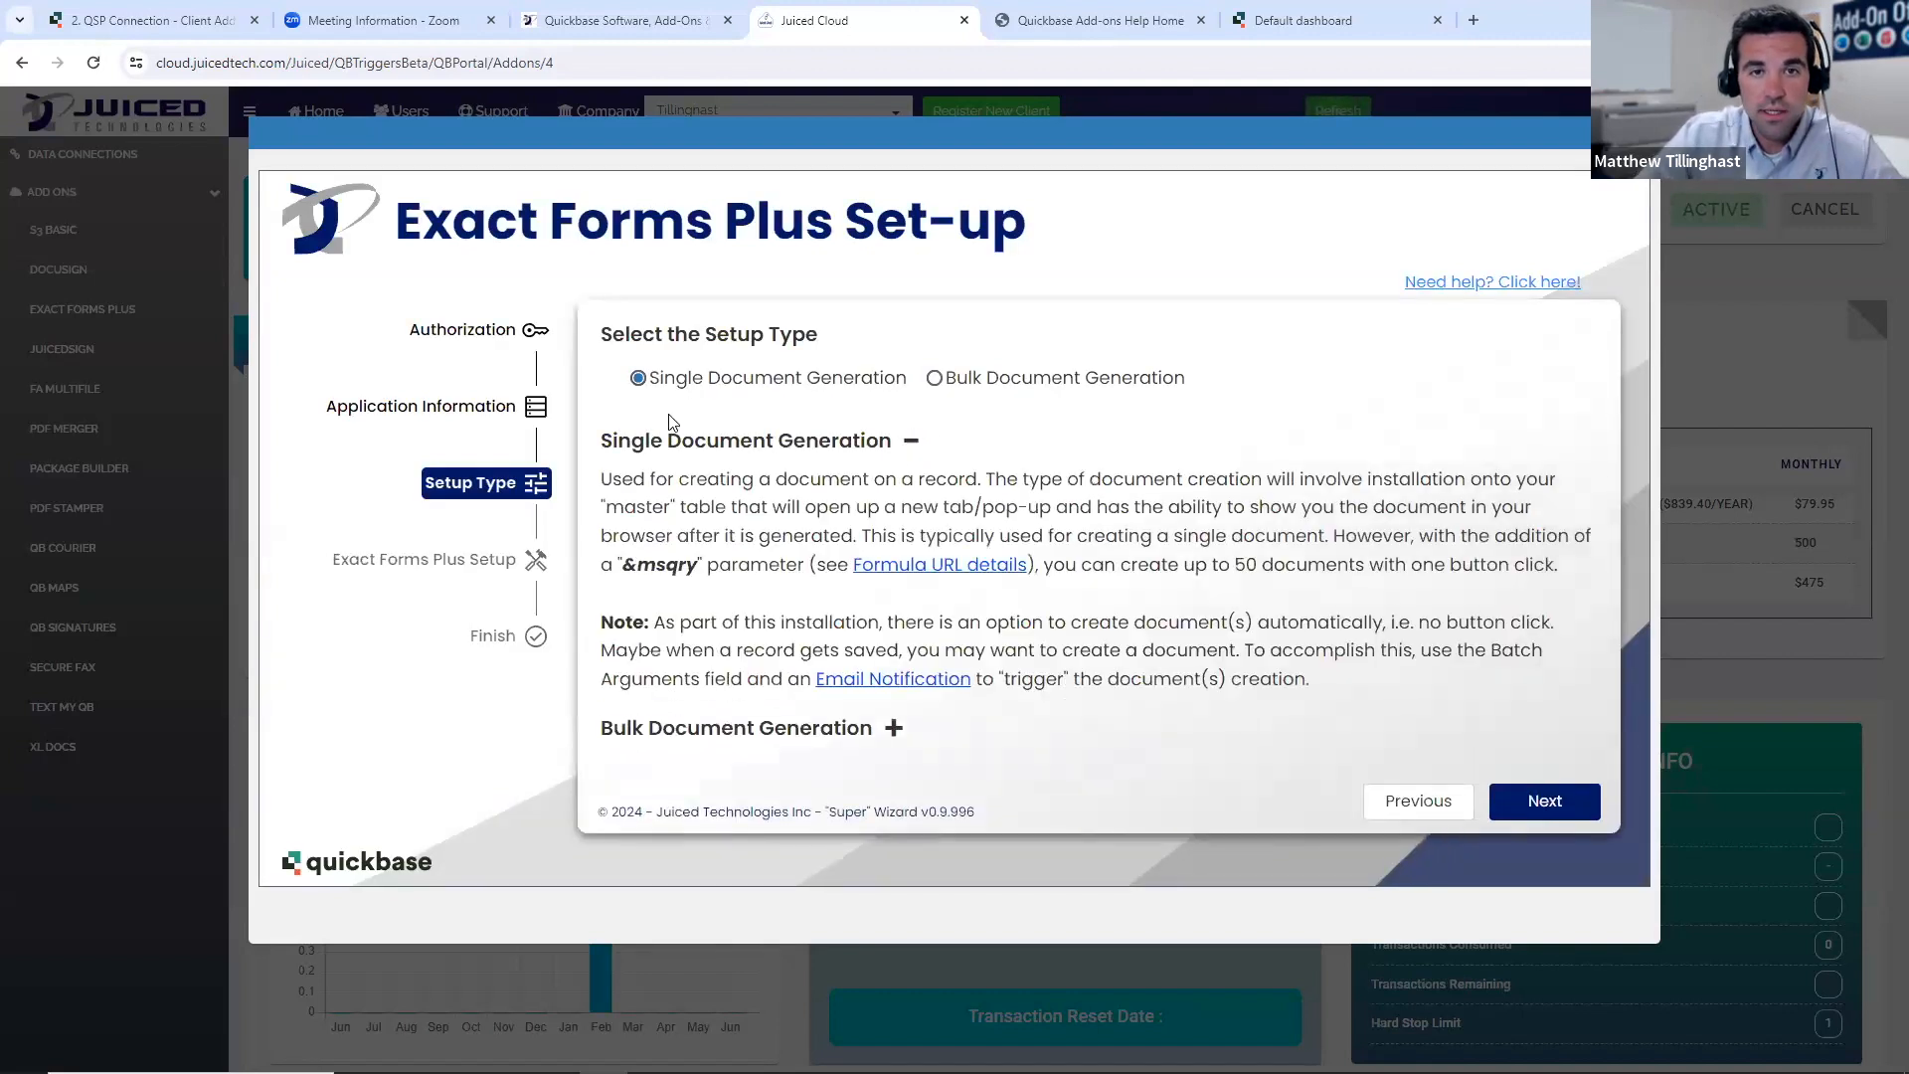
left_click(912, 445)
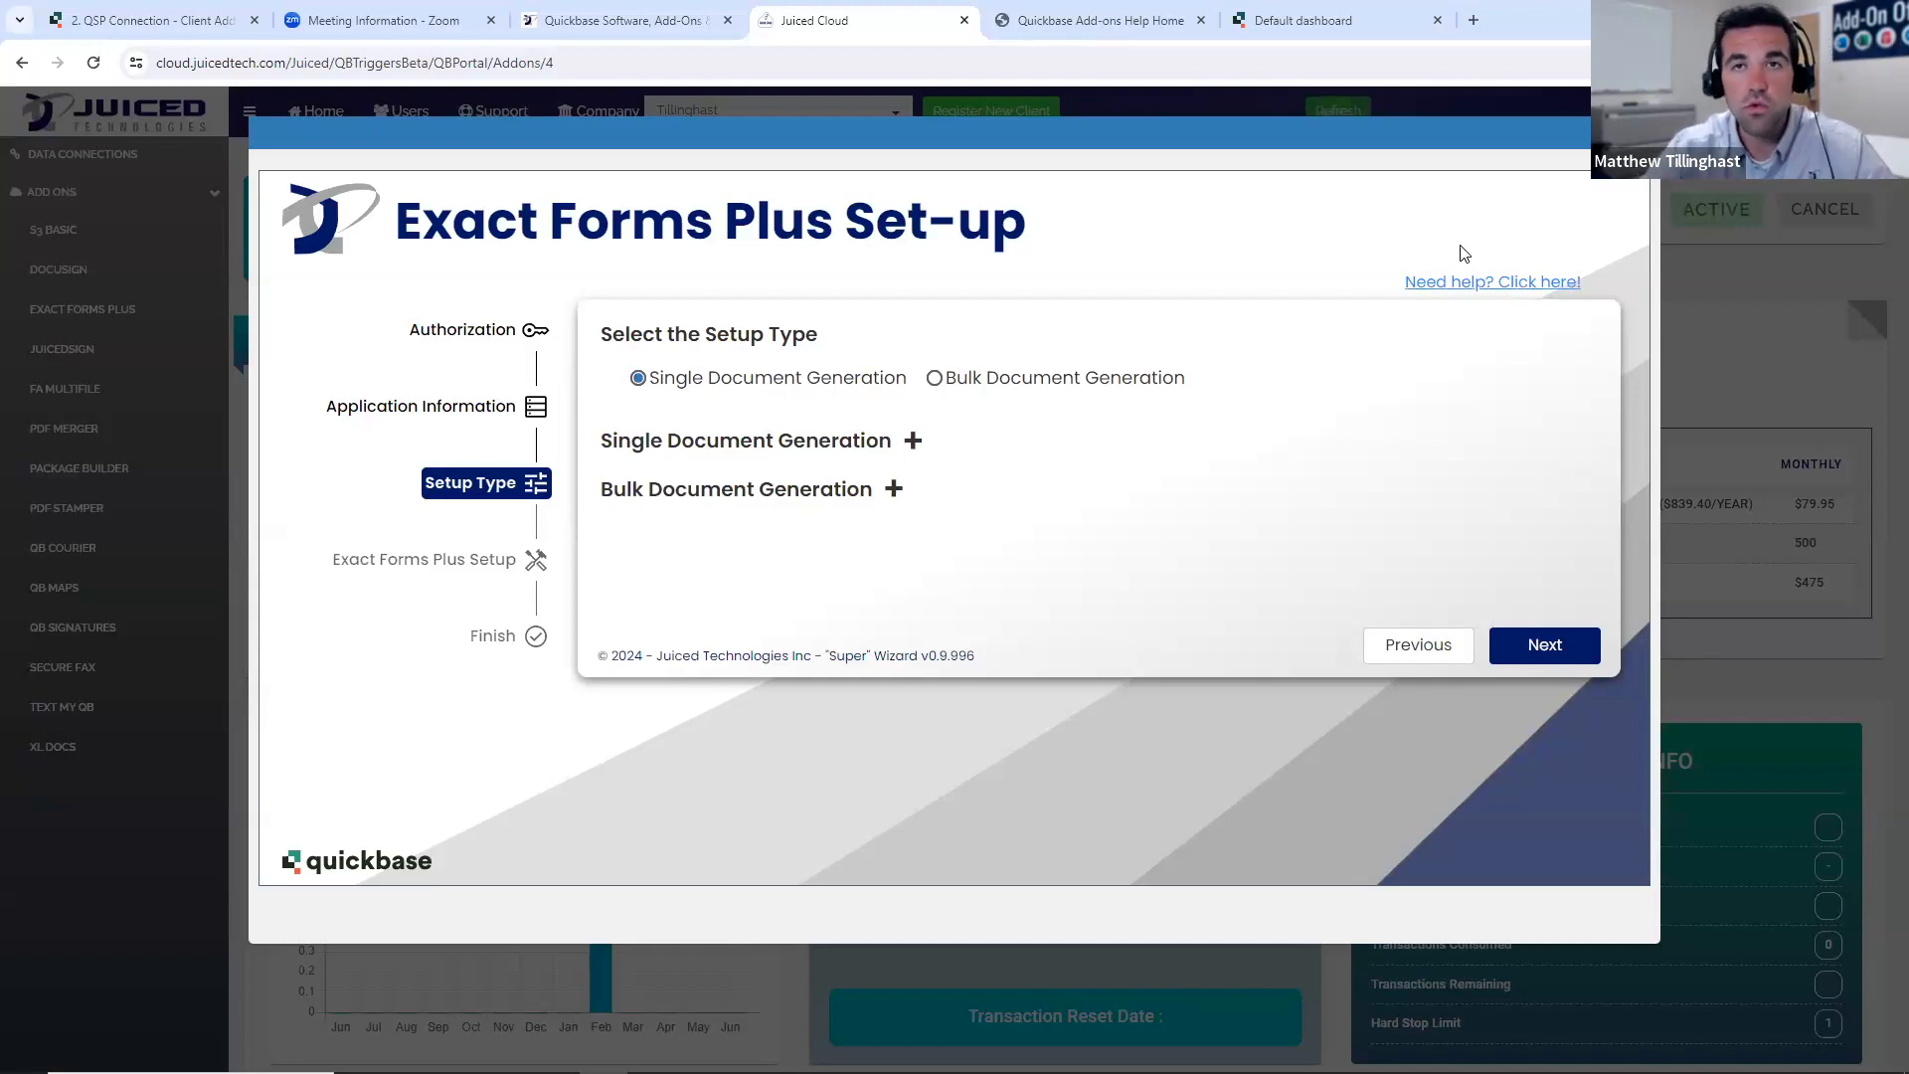
left_click(1130, 21)
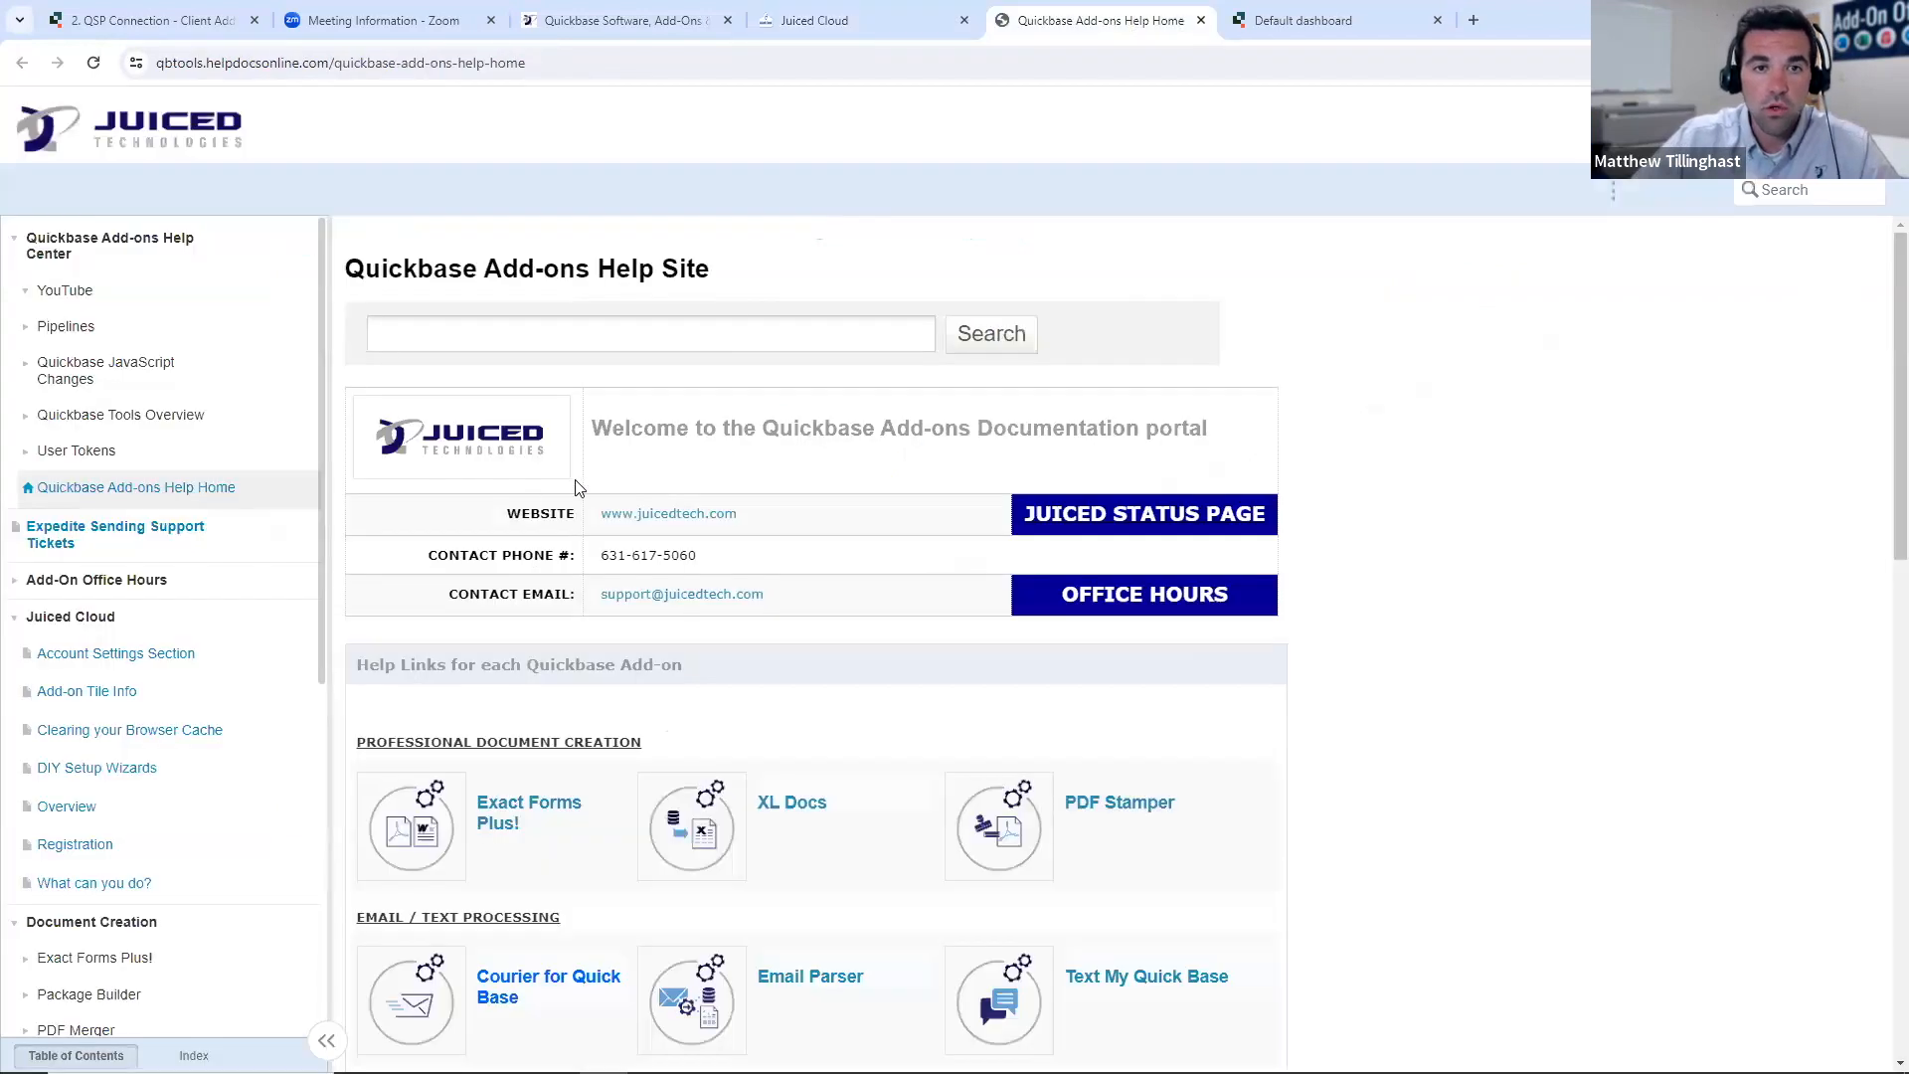
scroll(611, 657, "down", 1)
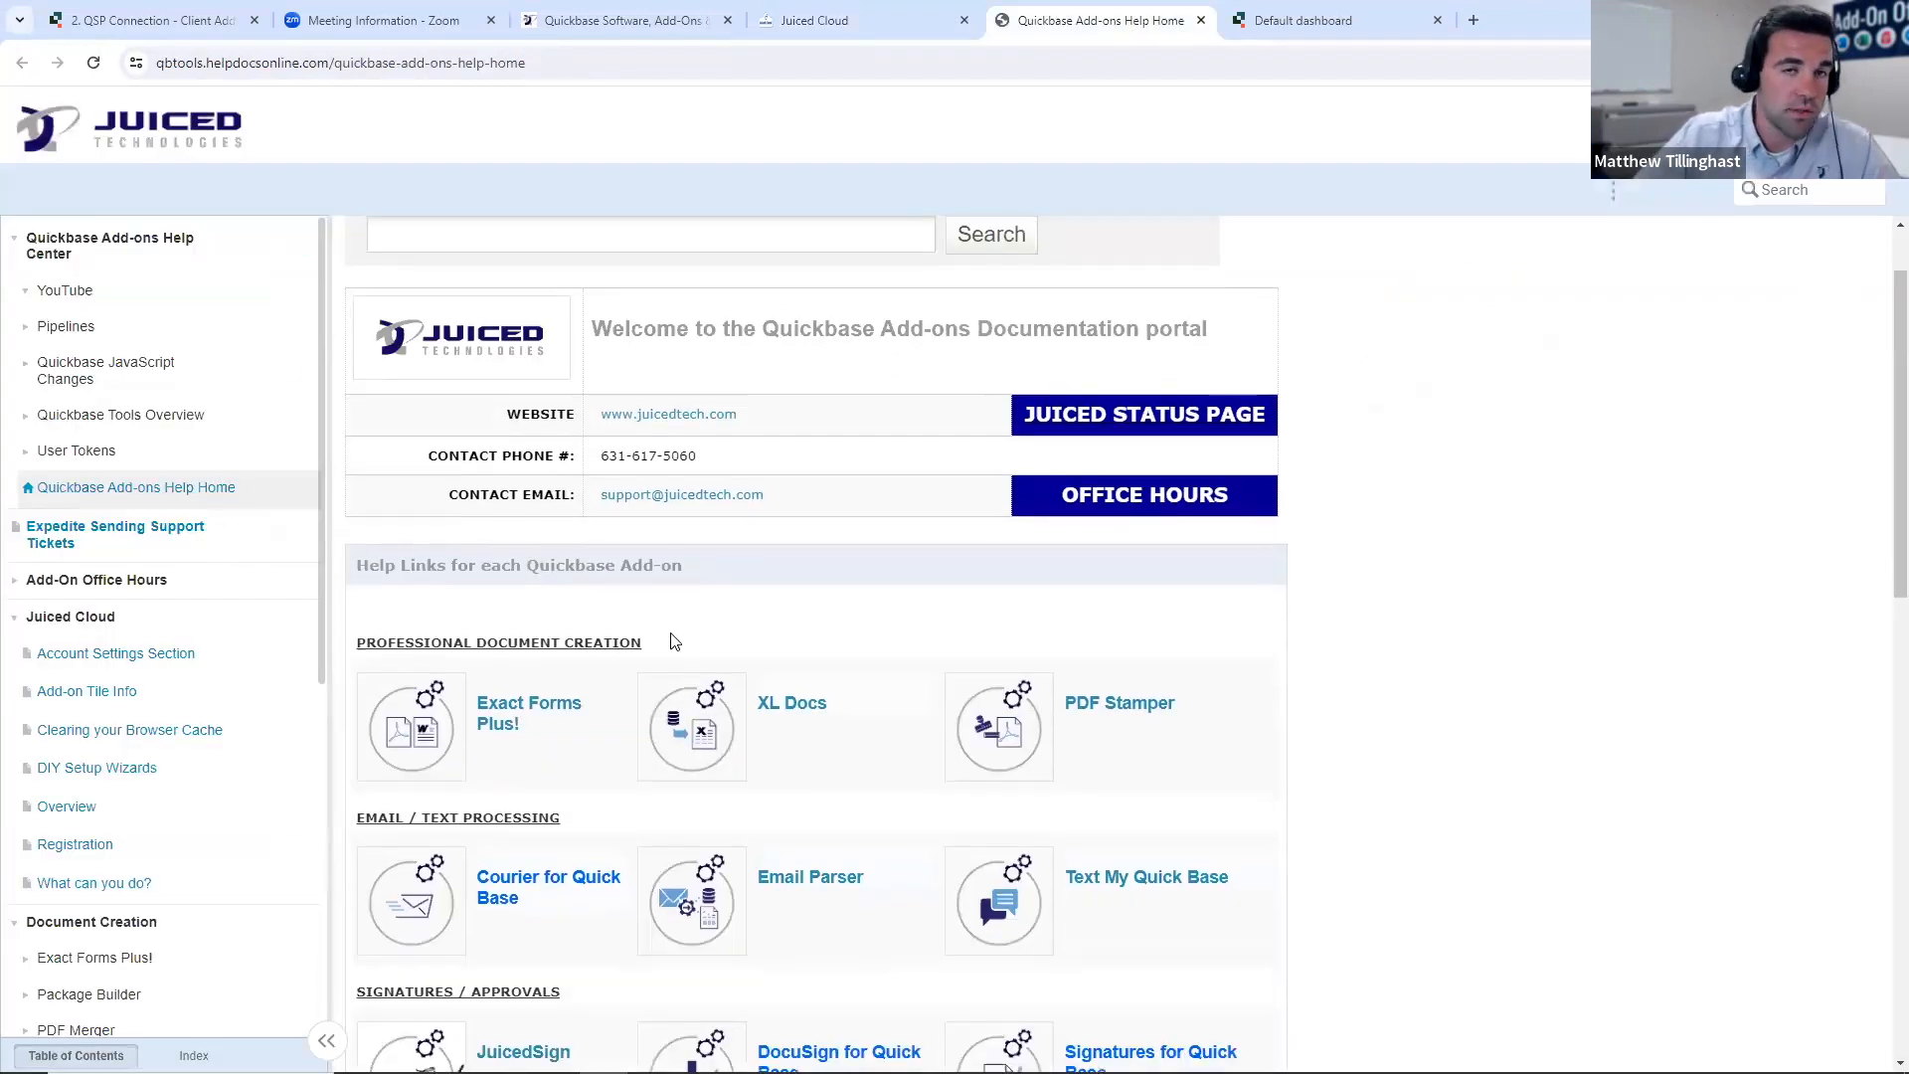
left_click(851, 18)
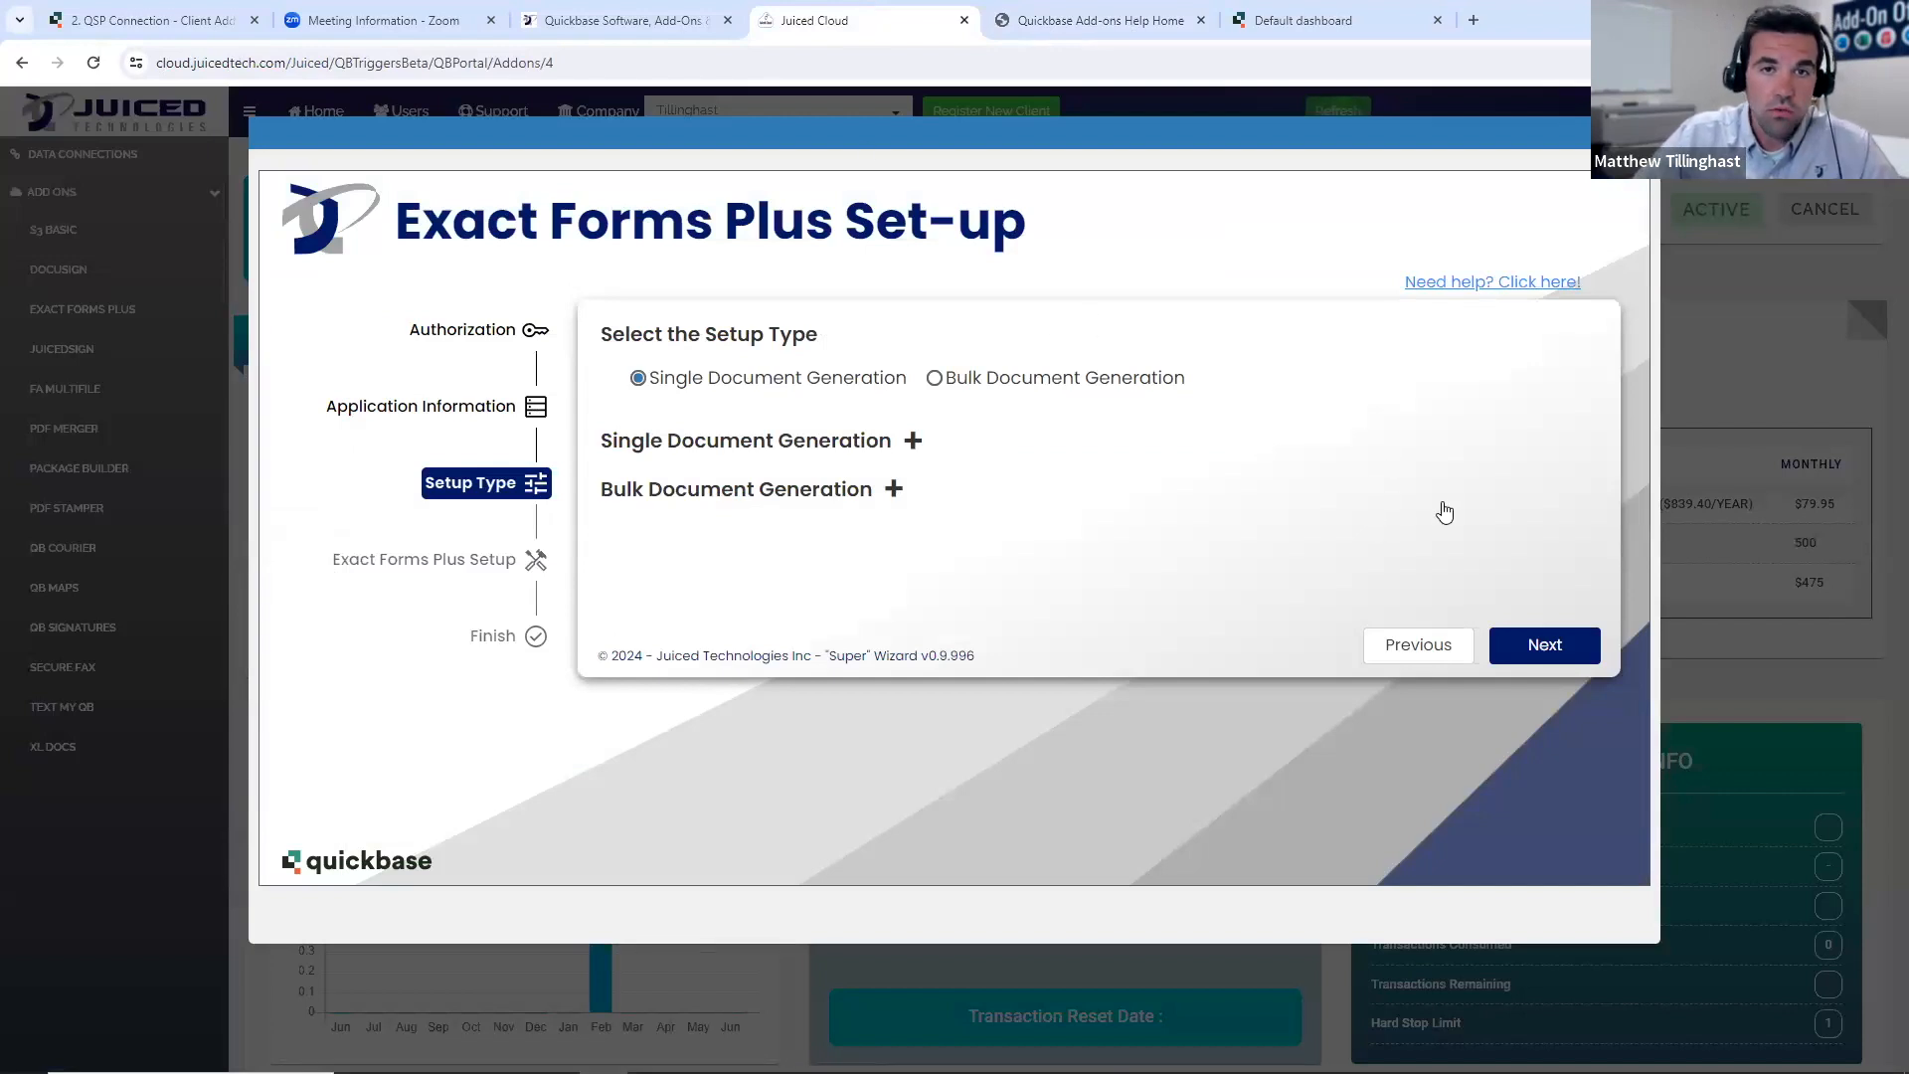
- Continue to the Exact Forms Plus options, check the tables in the Case Management app, and choose Quotes as the table
left_click(1531, 651)
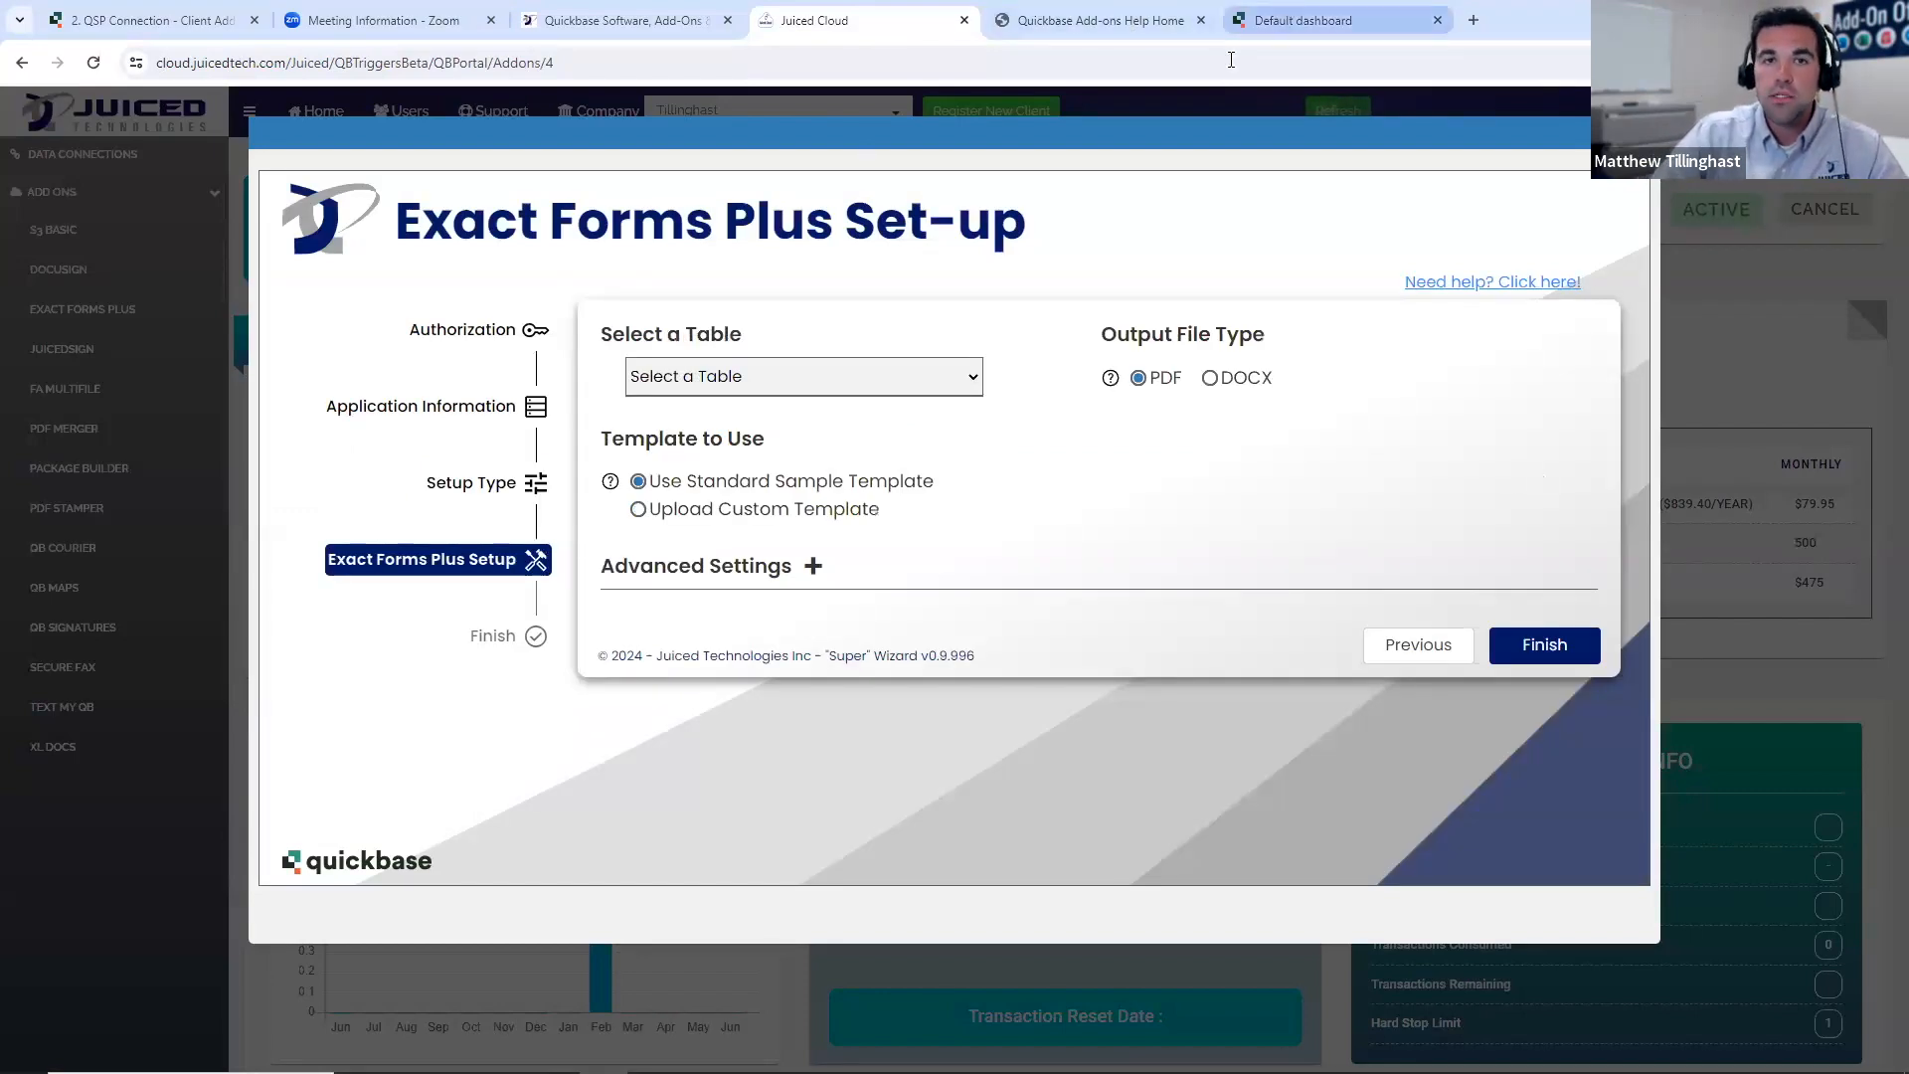
left_click(1292, 20)
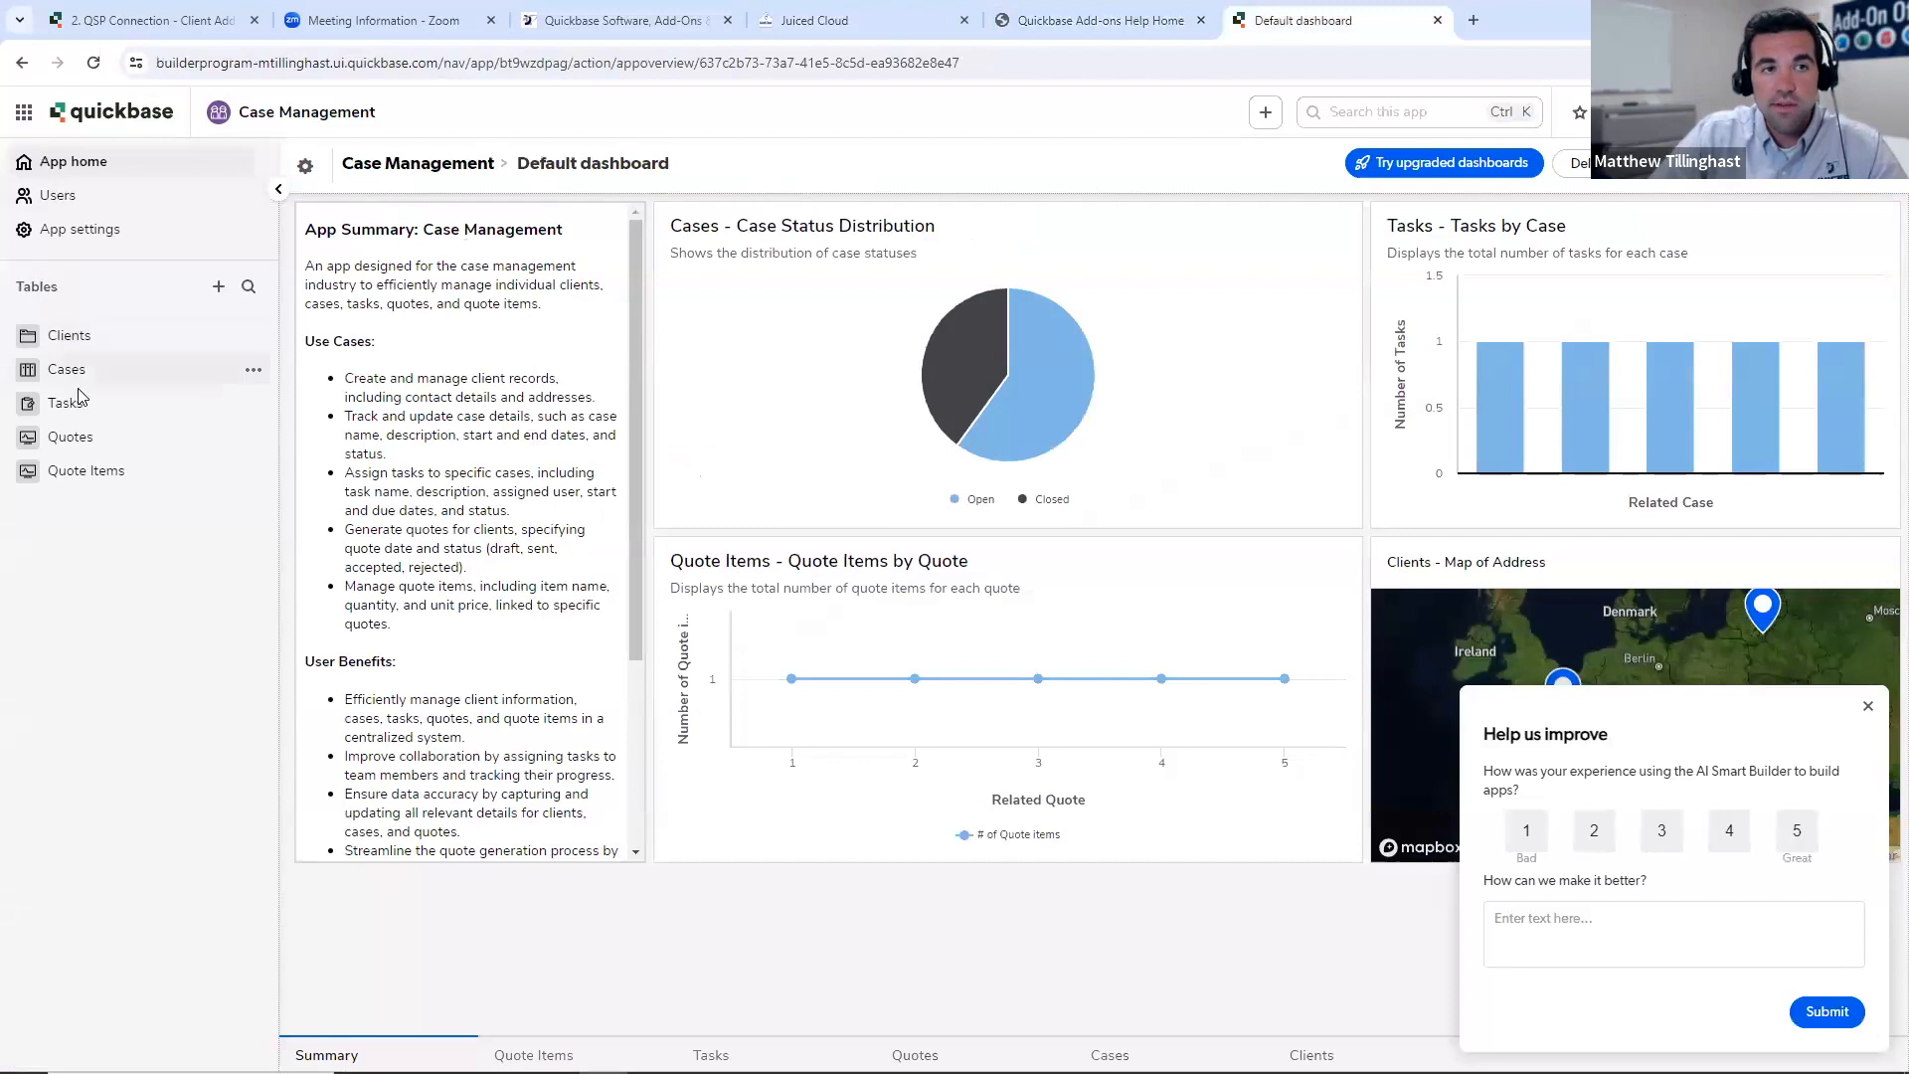
left_click(1868, 706)
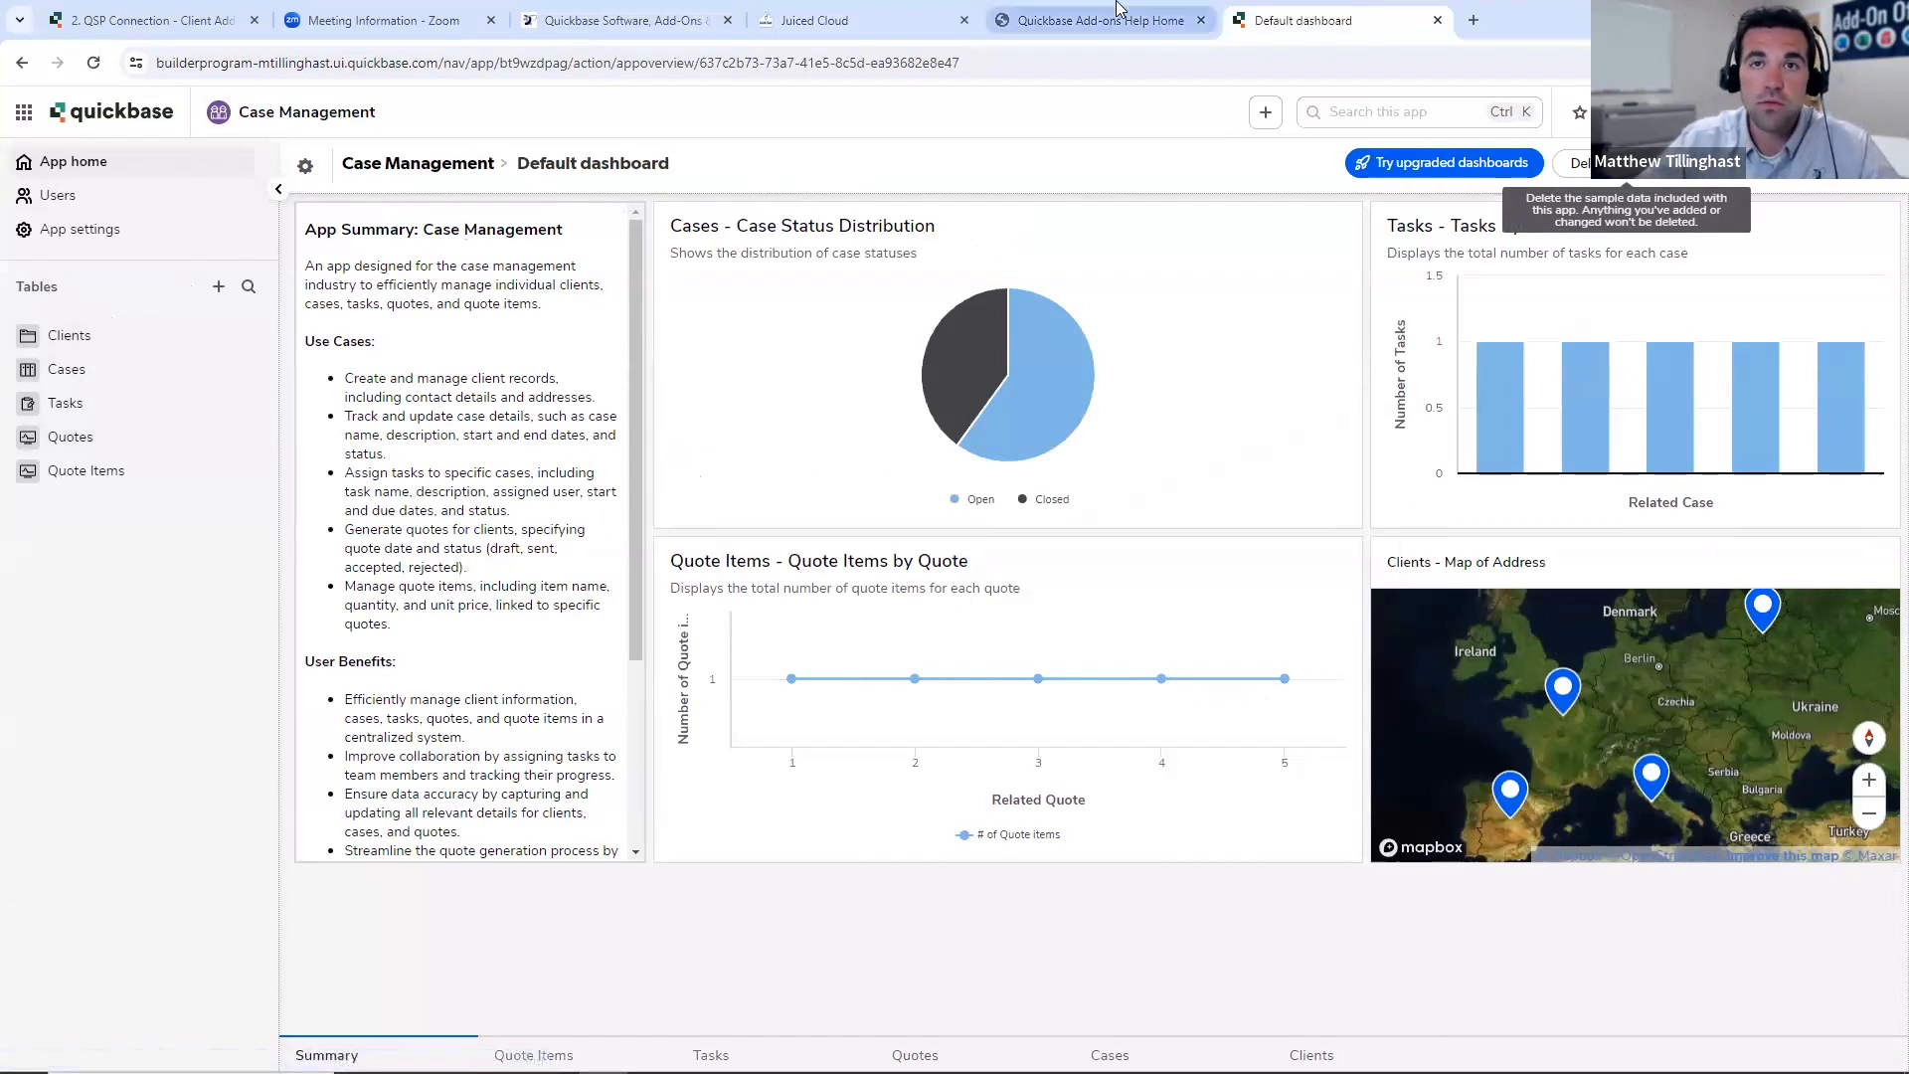
left_click(860, 19)
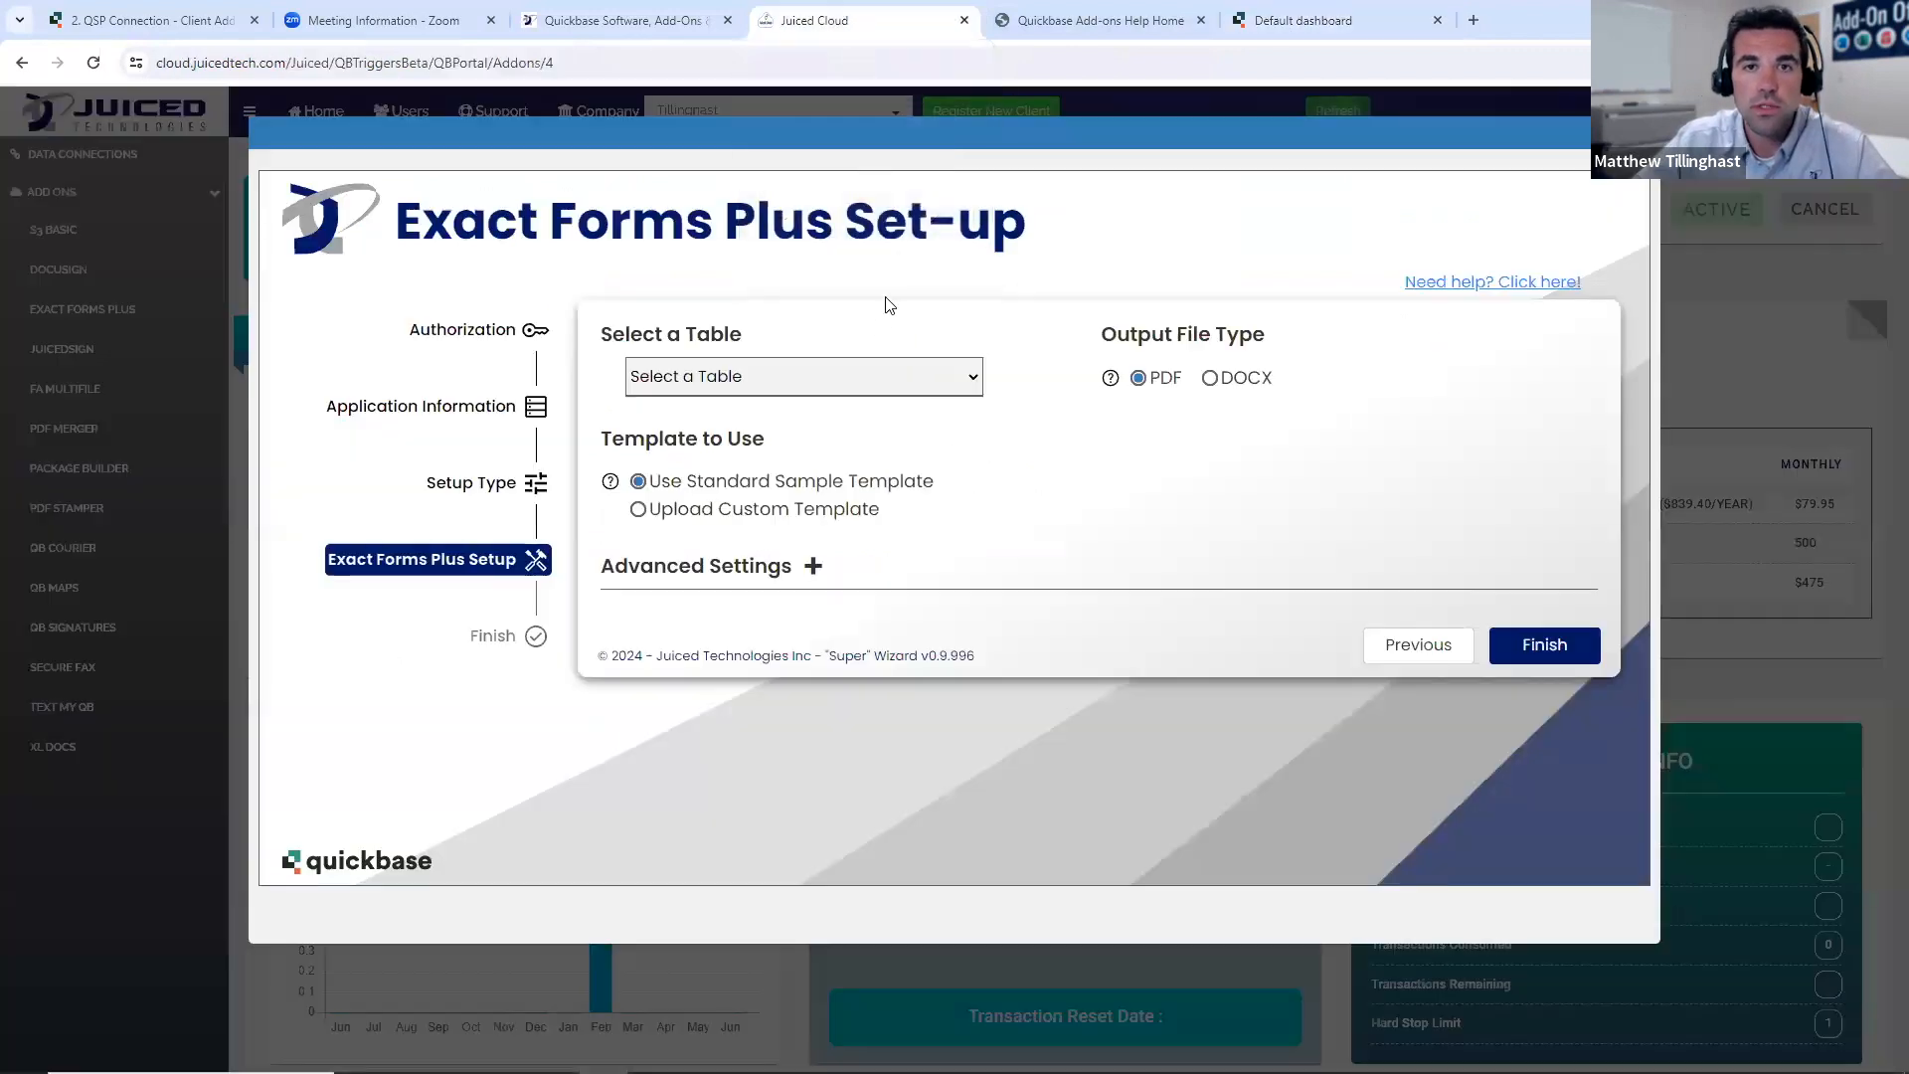
left_click(876, 375)
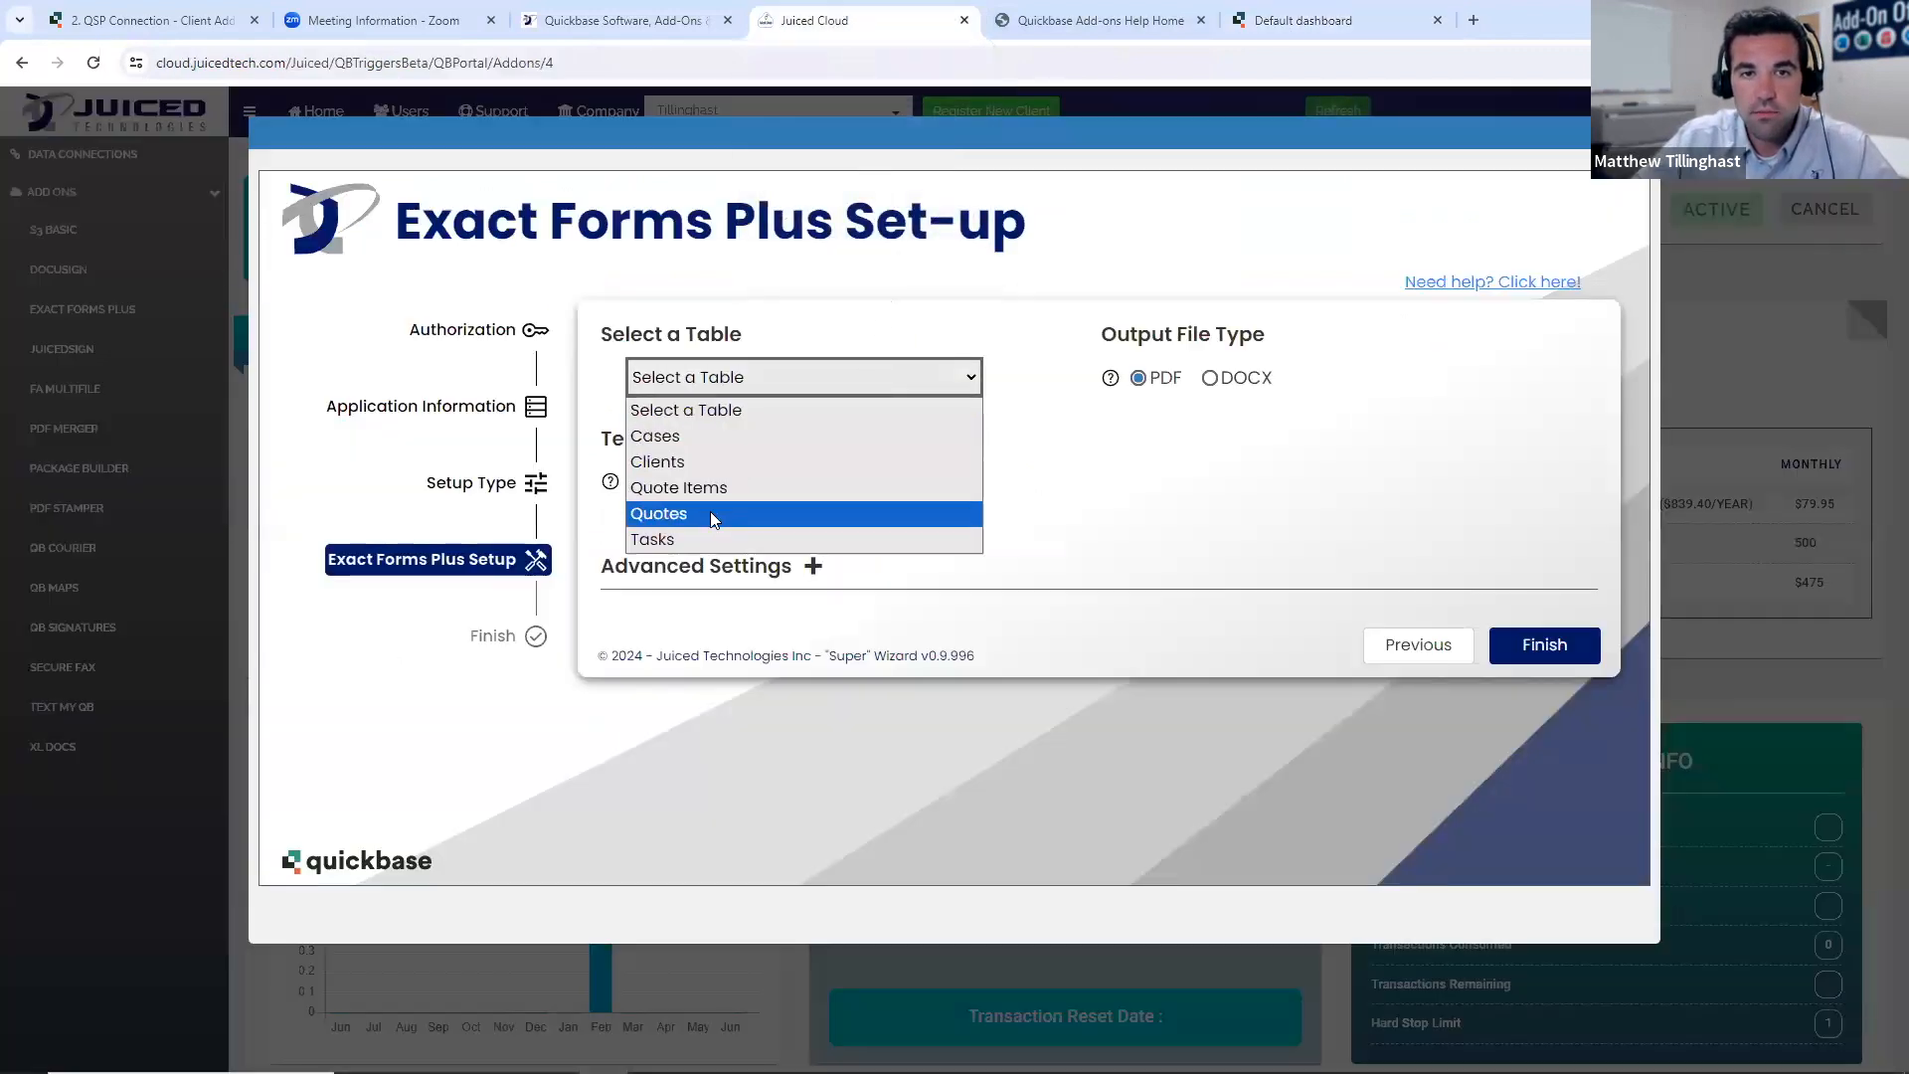
left_click(684, 515)
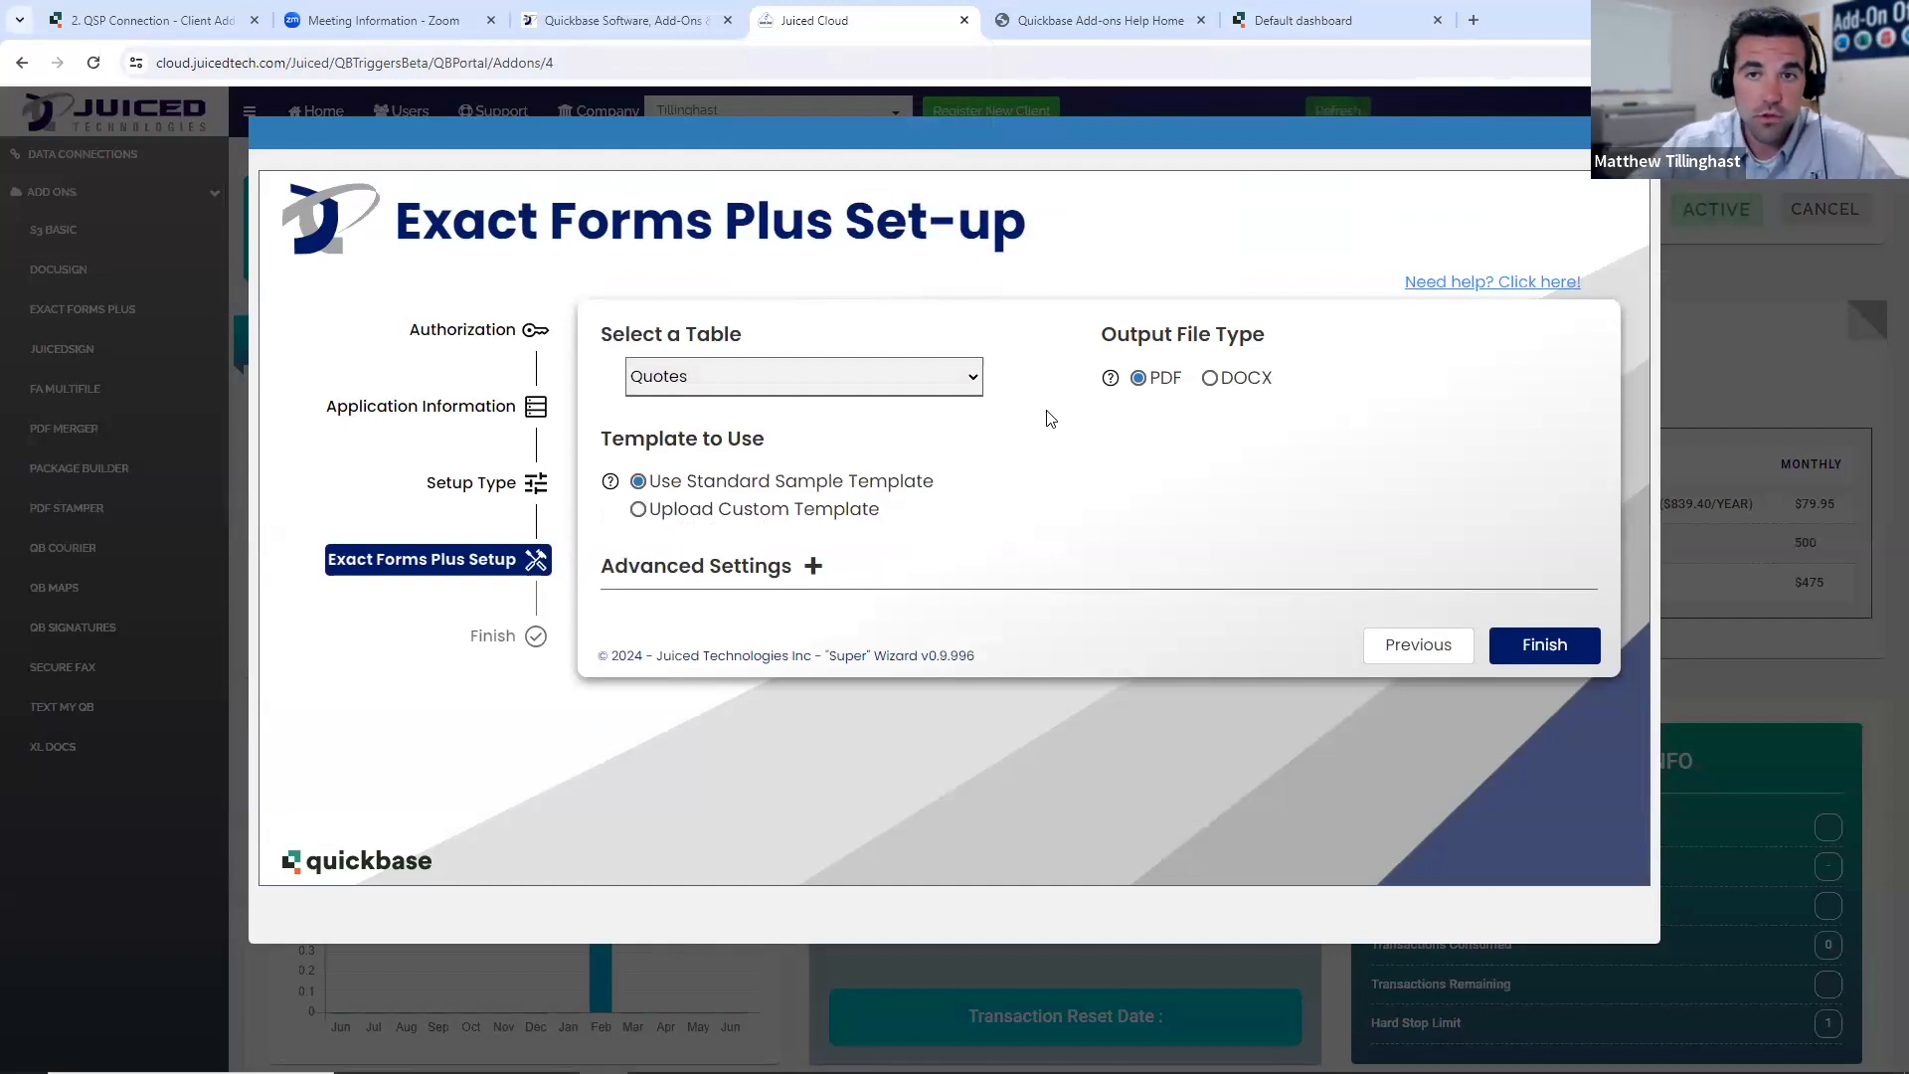
- Read the help on output file type and template to use, and expand the advanced settings
mouse_move(1111, 385)
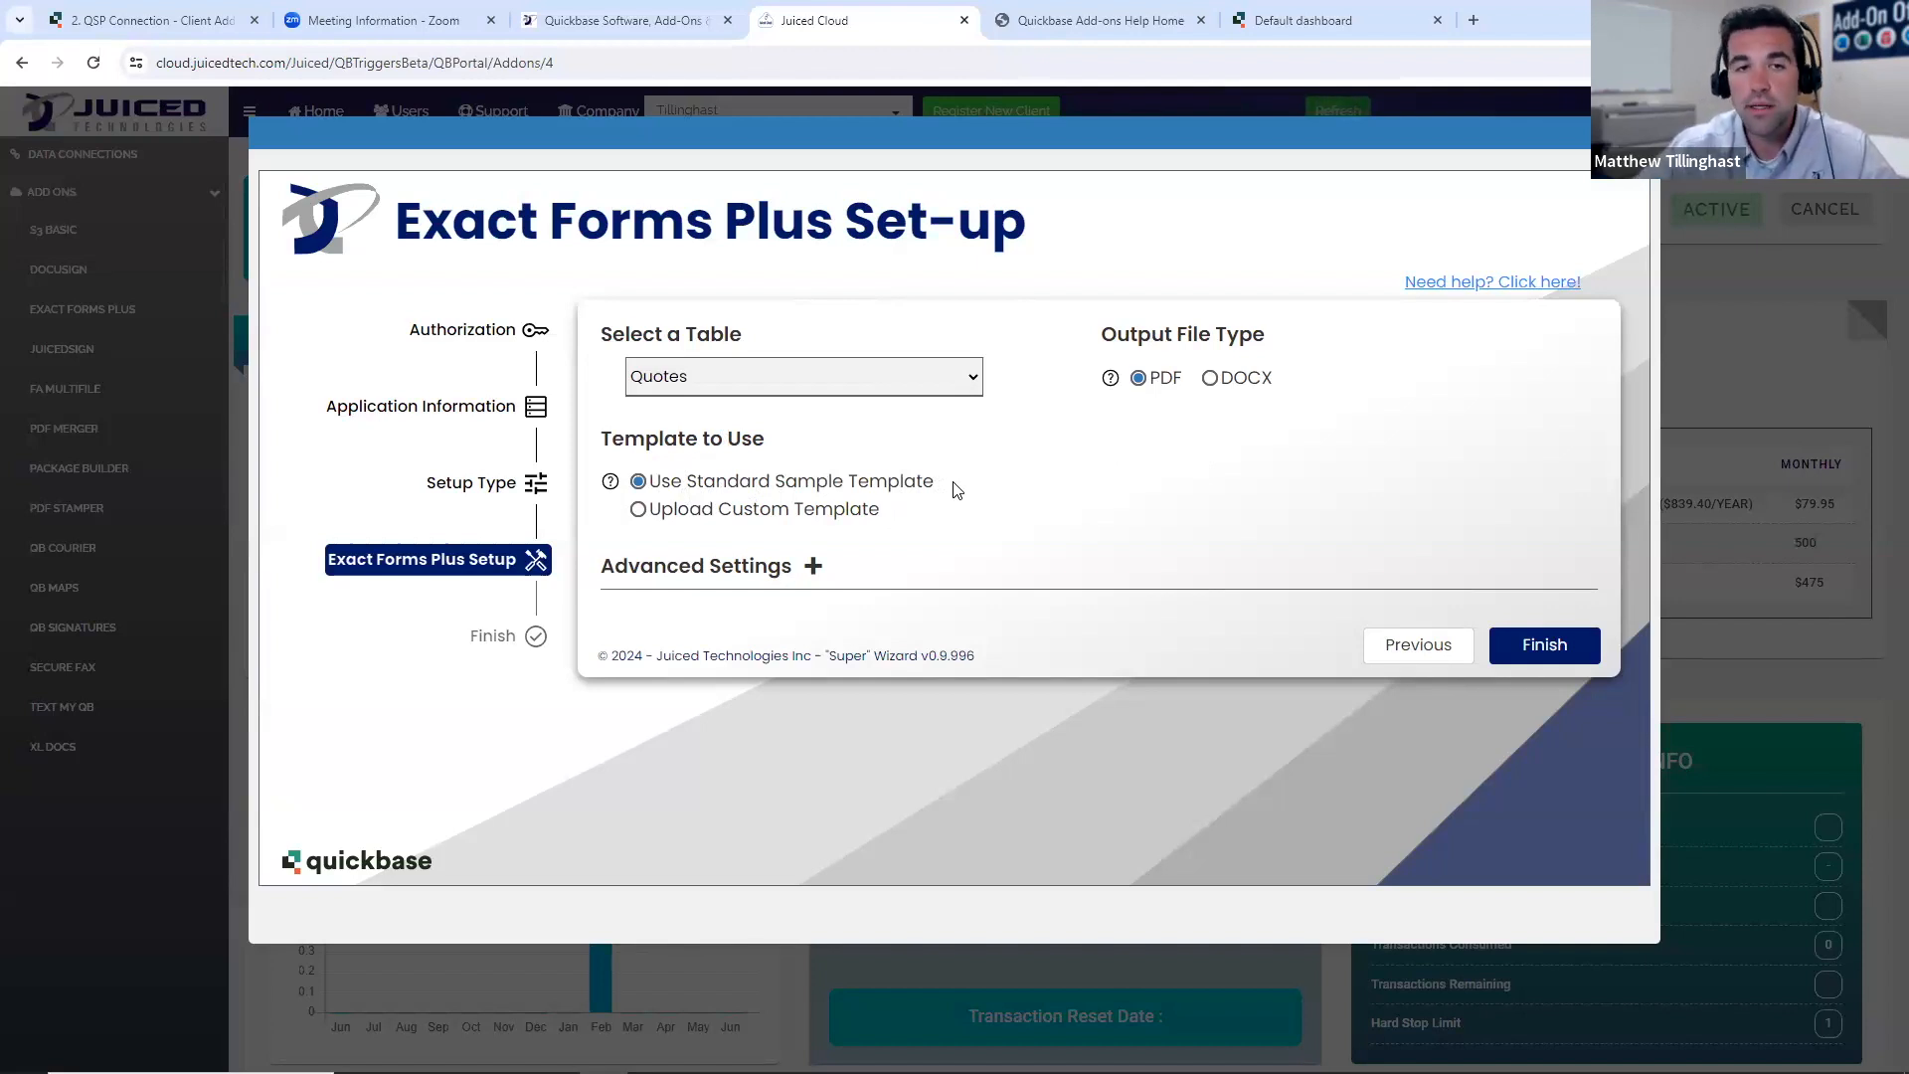
mouse_move(610, 484)
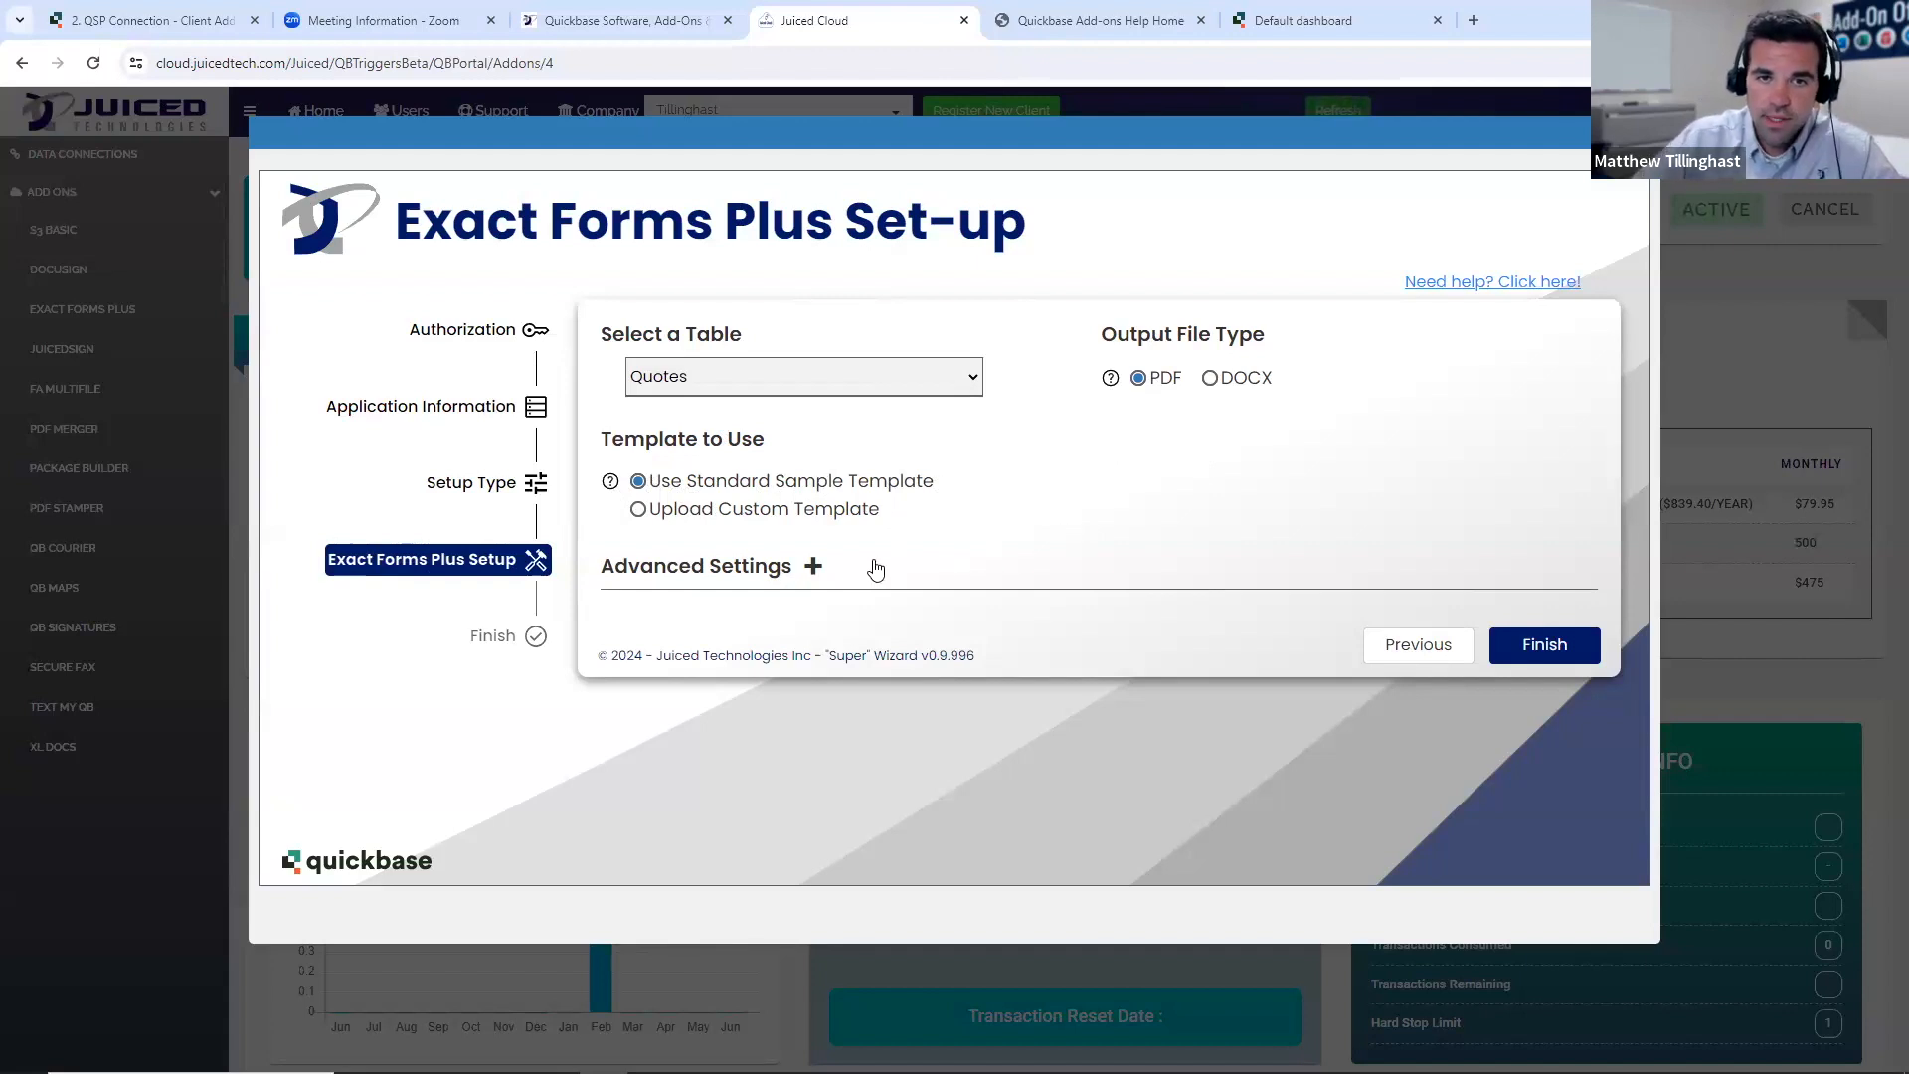
left_click(813, 568)
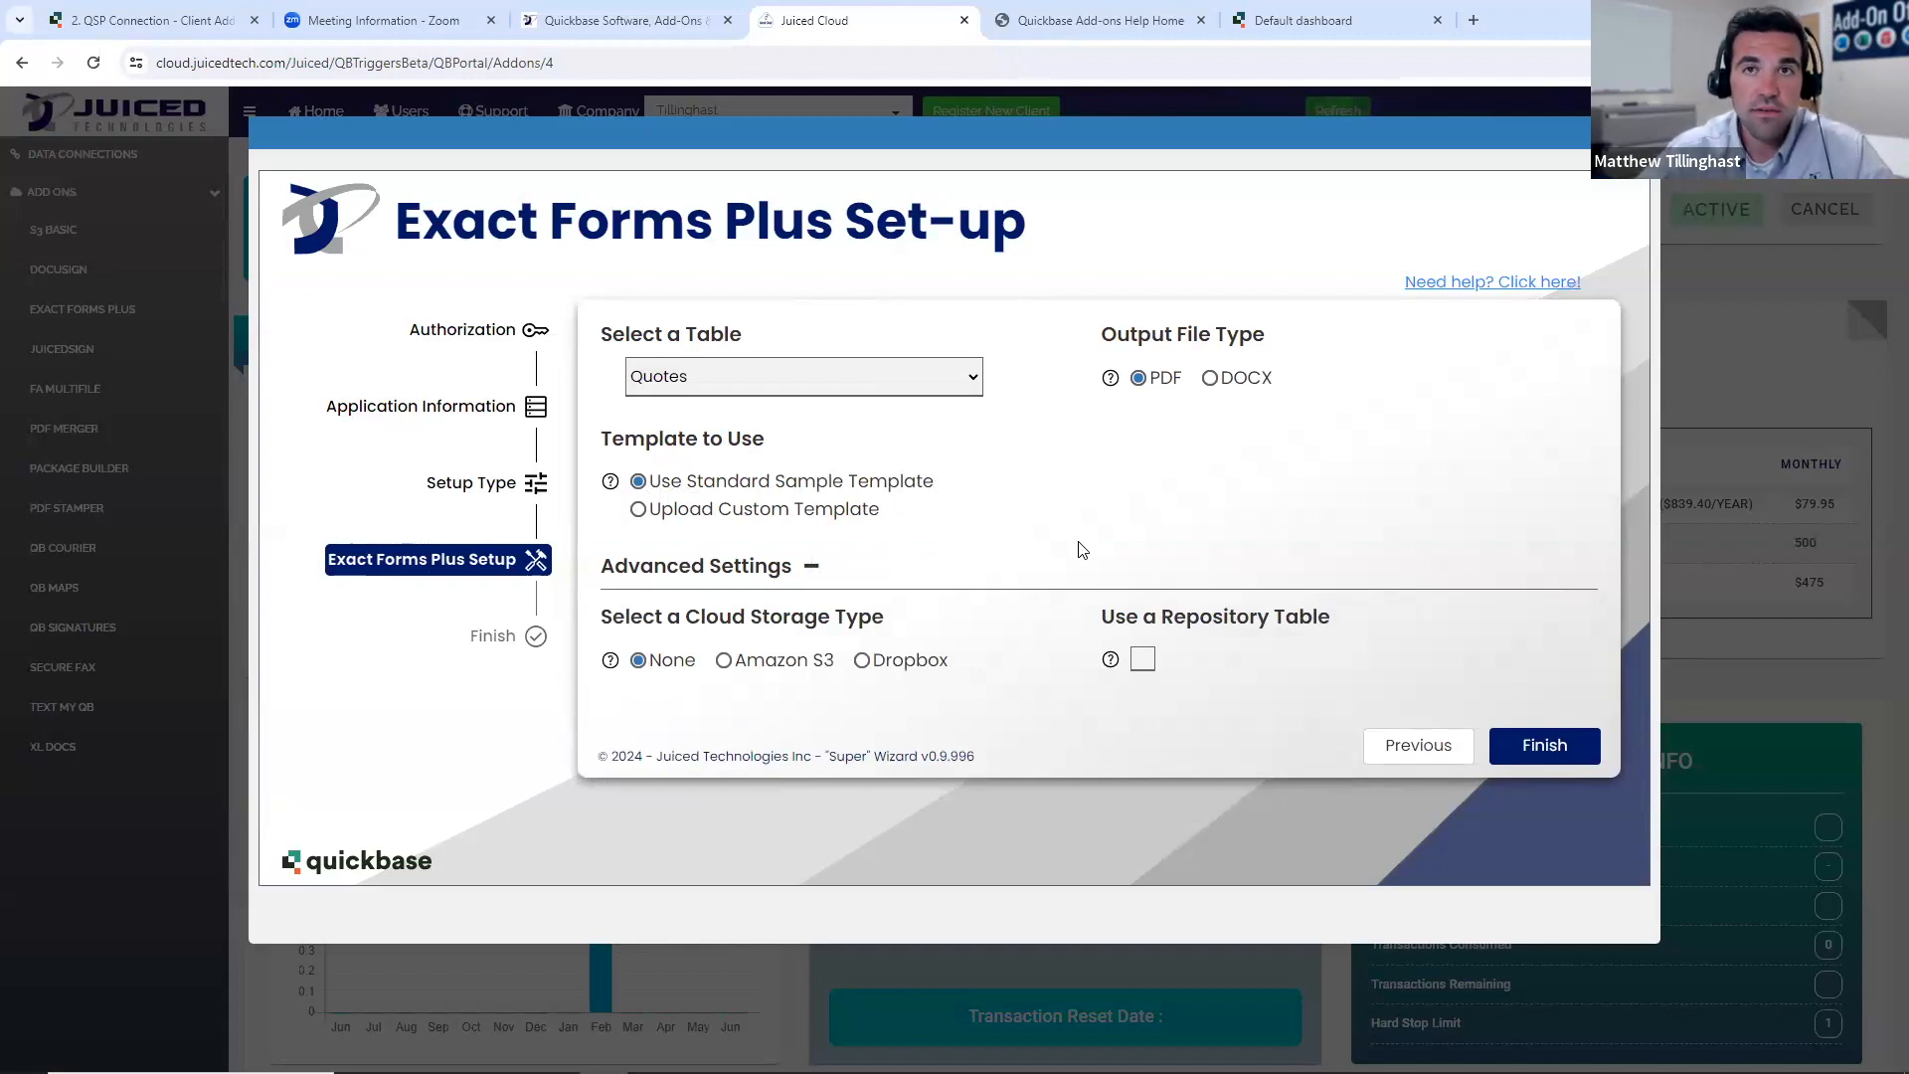
- Examine the Exact Forms Plus Formula URL Parameters help page down to the Amazon S3 parameters, and return to the set-up
left_click(1104, 20)
scroll(183, 473, "down", 4)
left_click(153, 560)
scroll(174, 706, "down", 1)
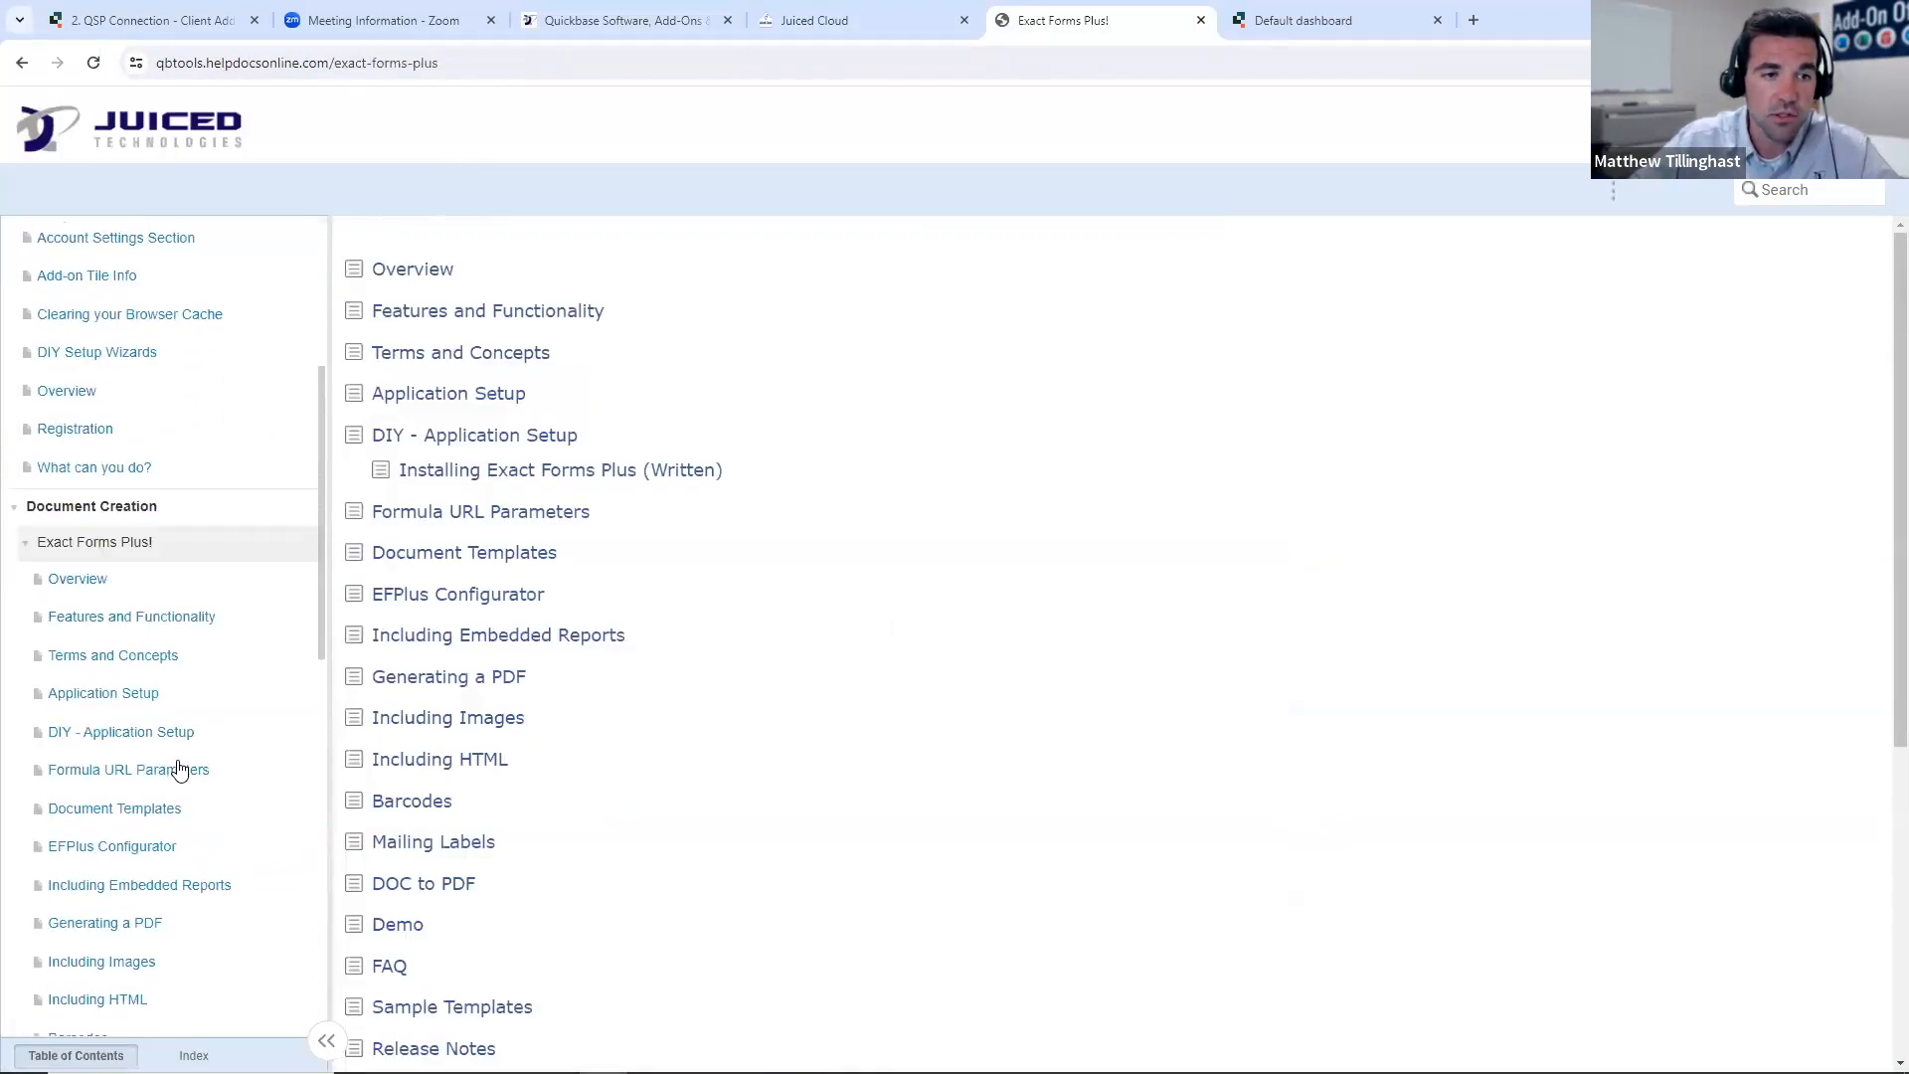
left_click(179, 767)
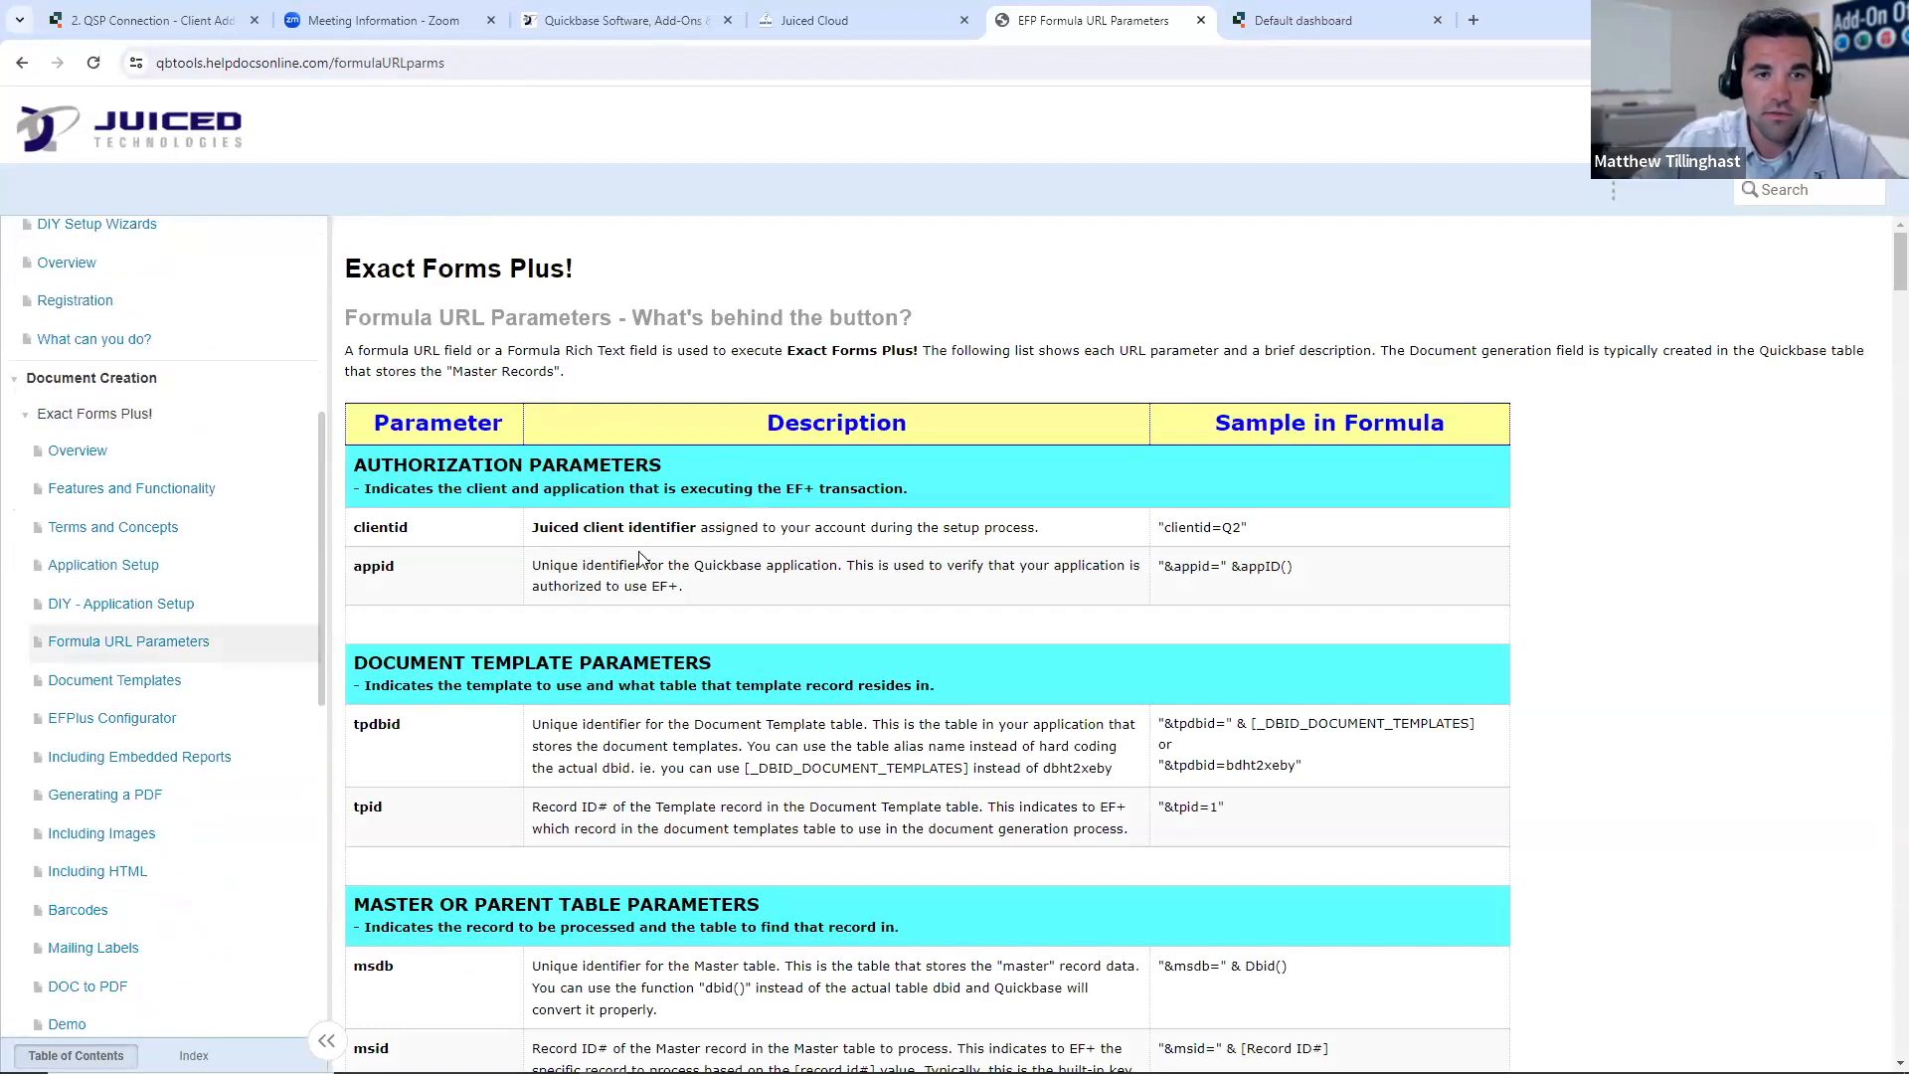
scroll(913, 555, "down", 4)
scroll(913, 555, "down", 20)
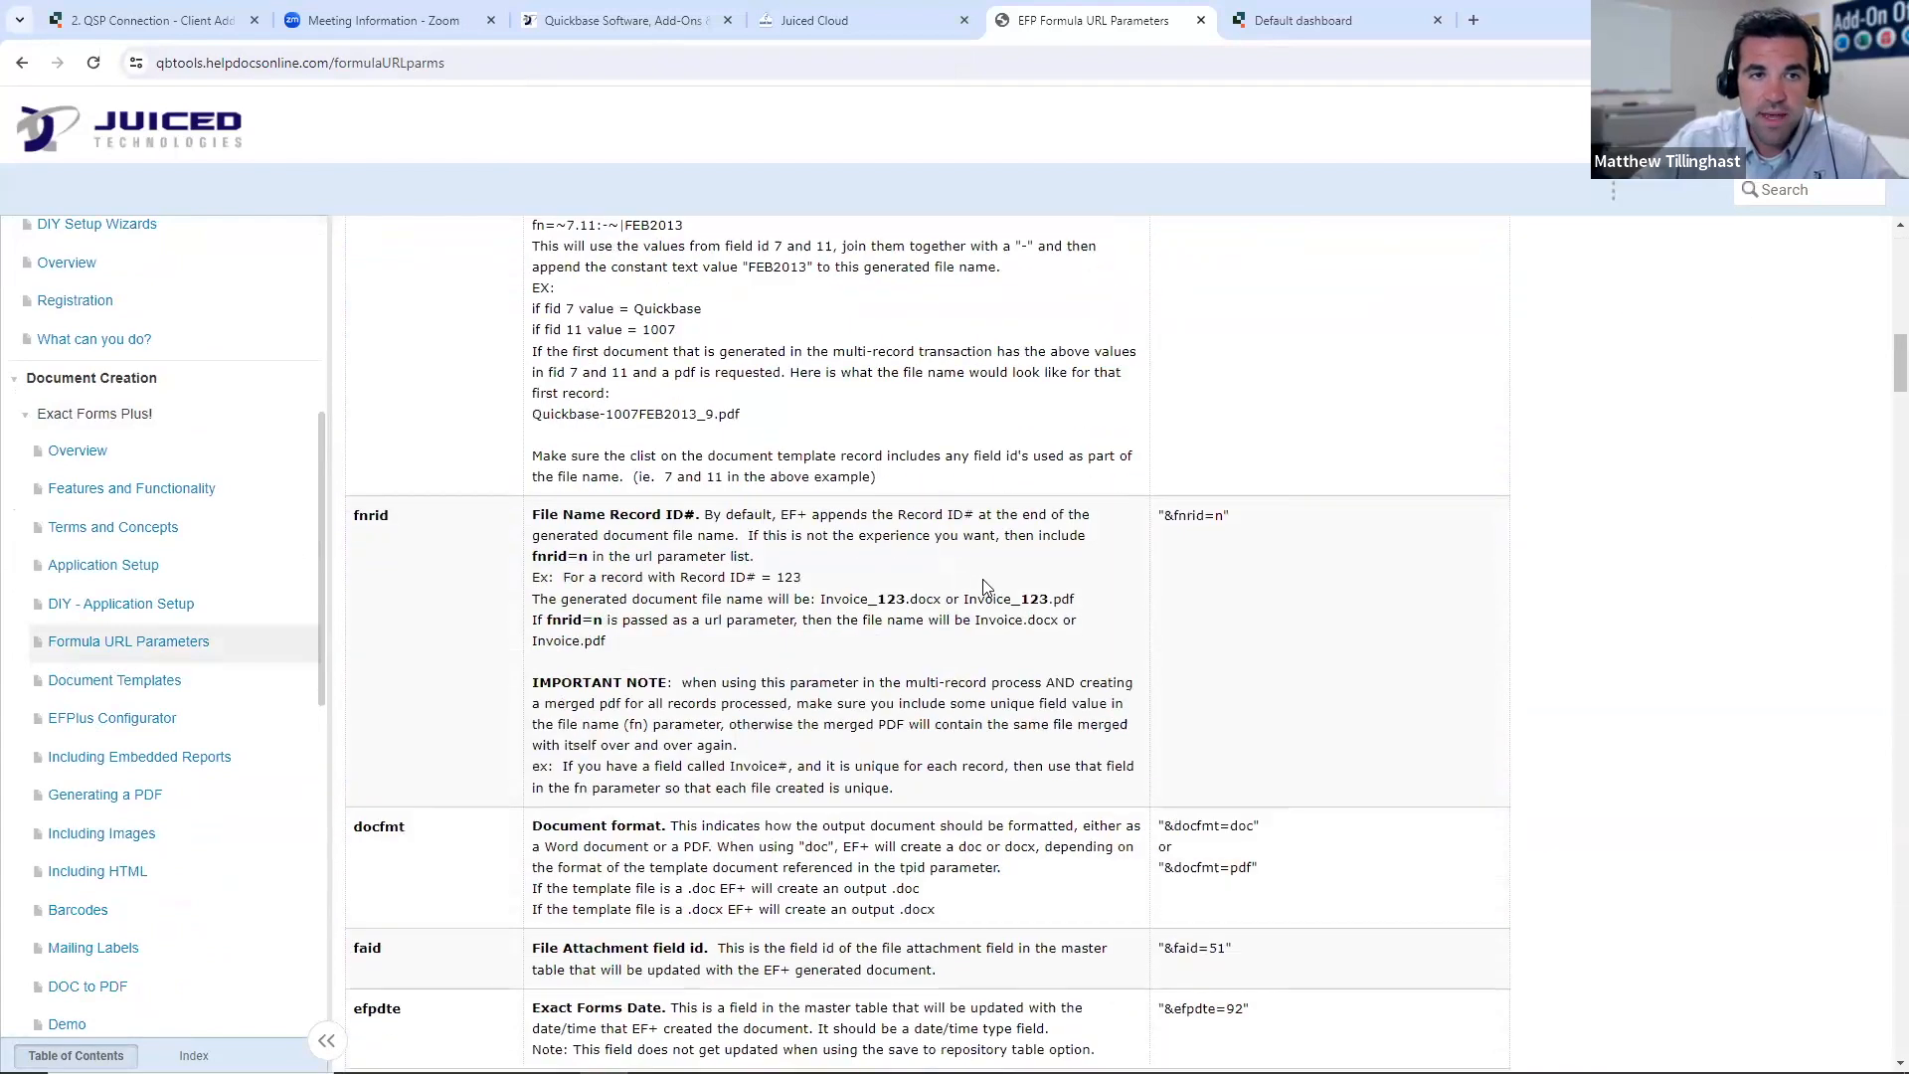
scroll(987, 592, "down", 20)
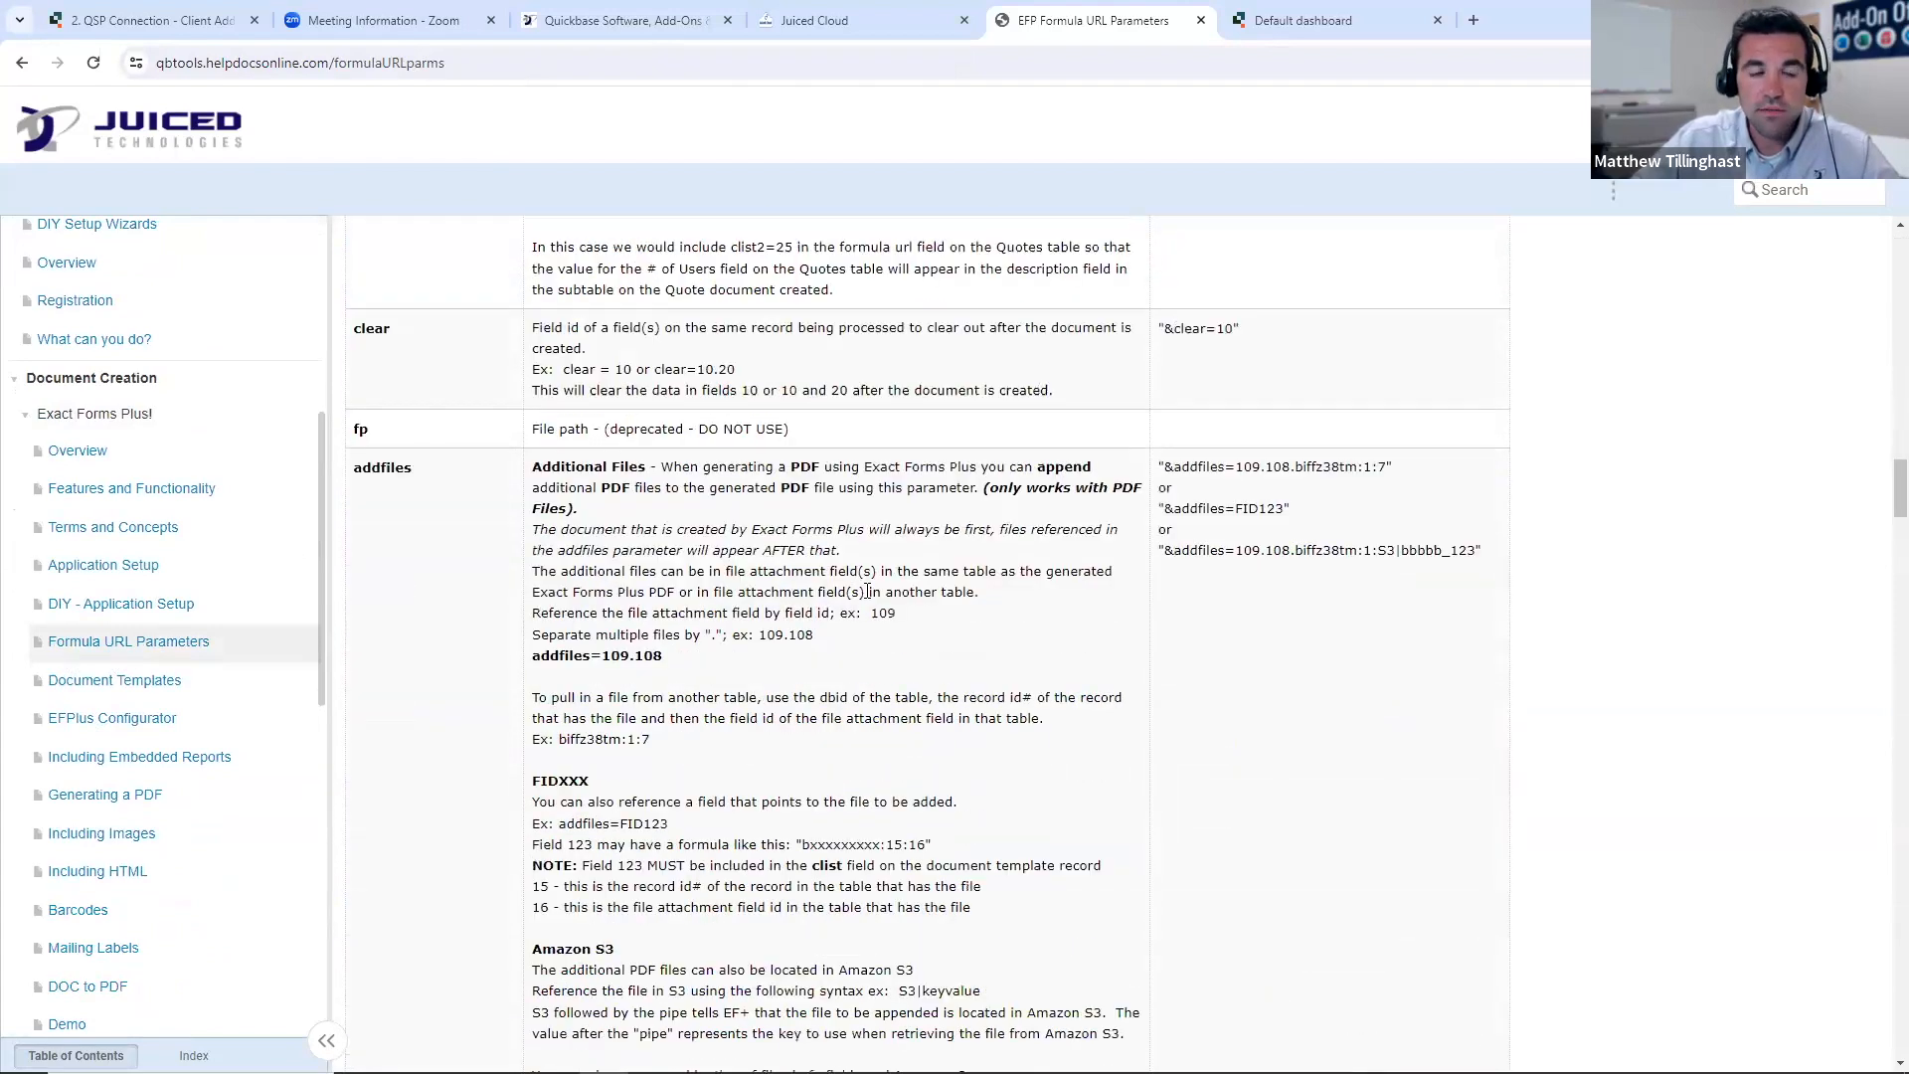
scroll(898, 603, "down", 15)
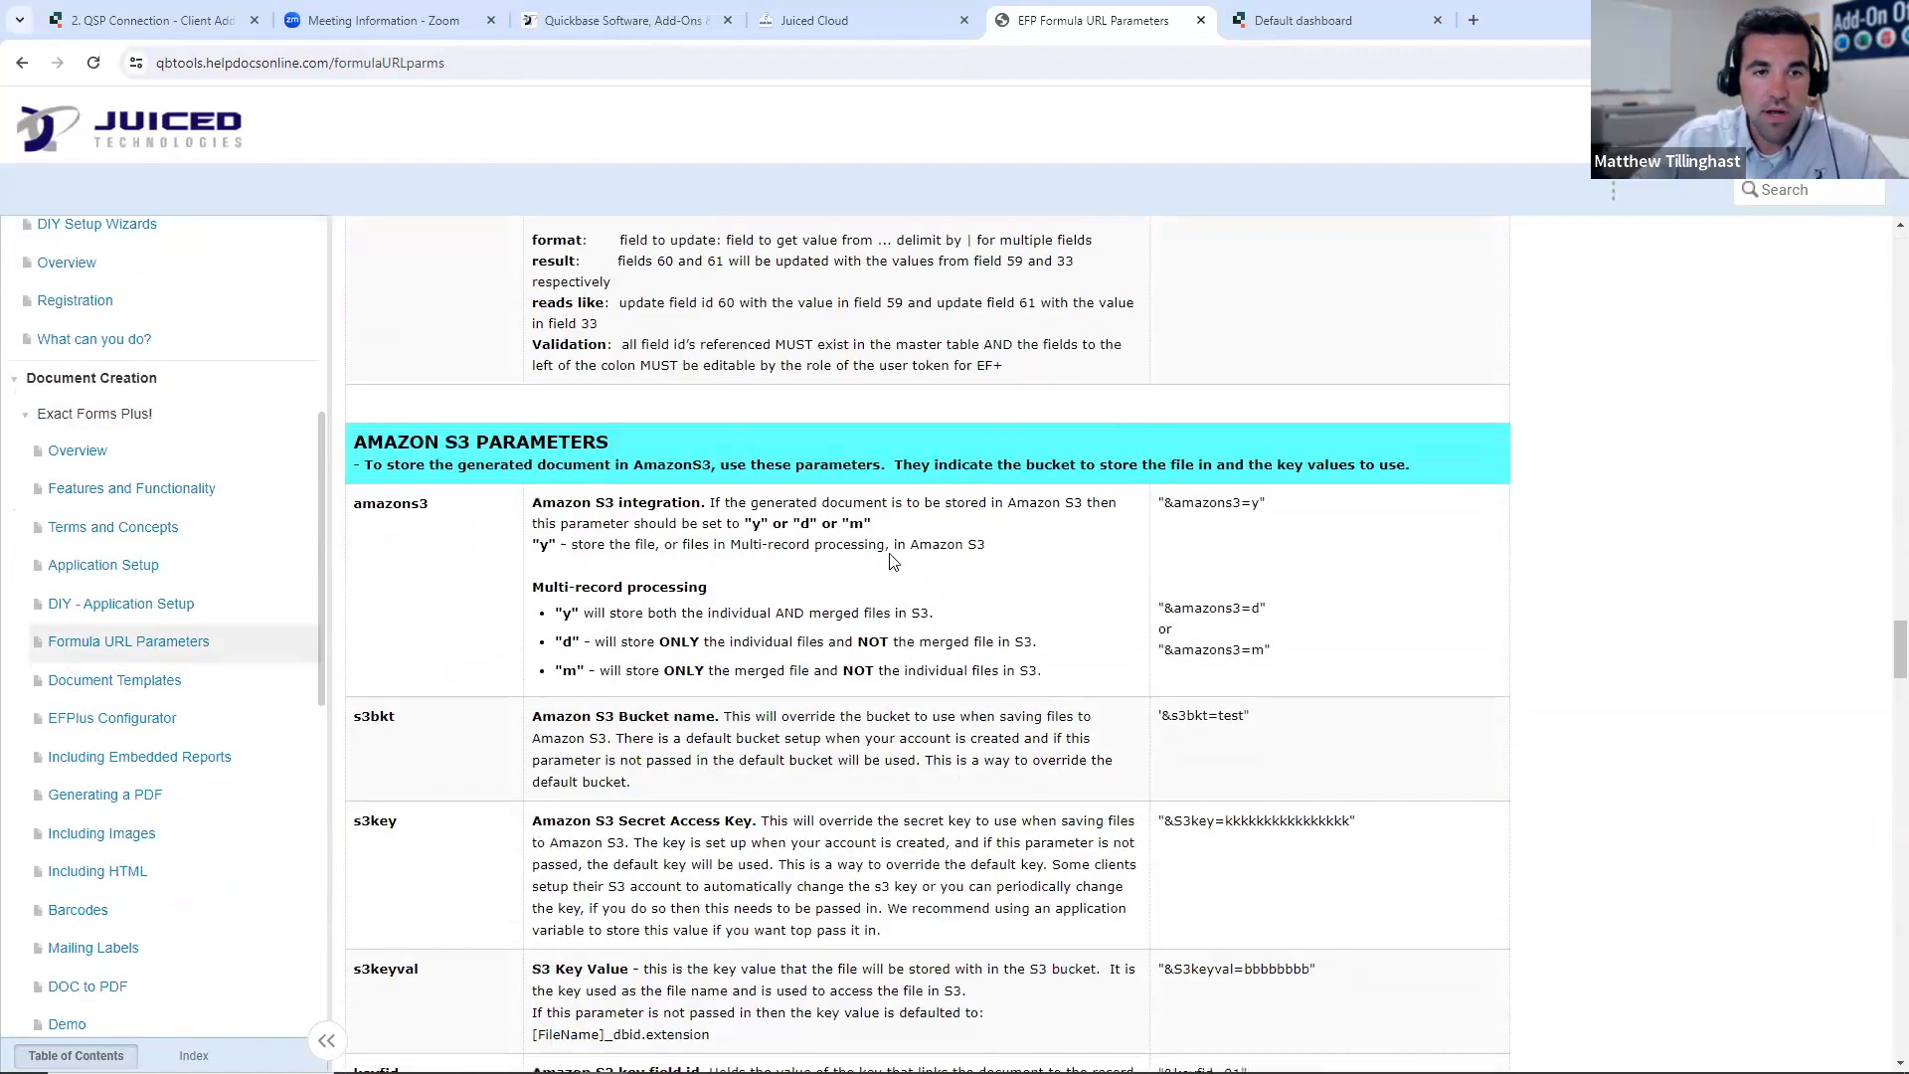
scroll(627, 611, "down", 1)
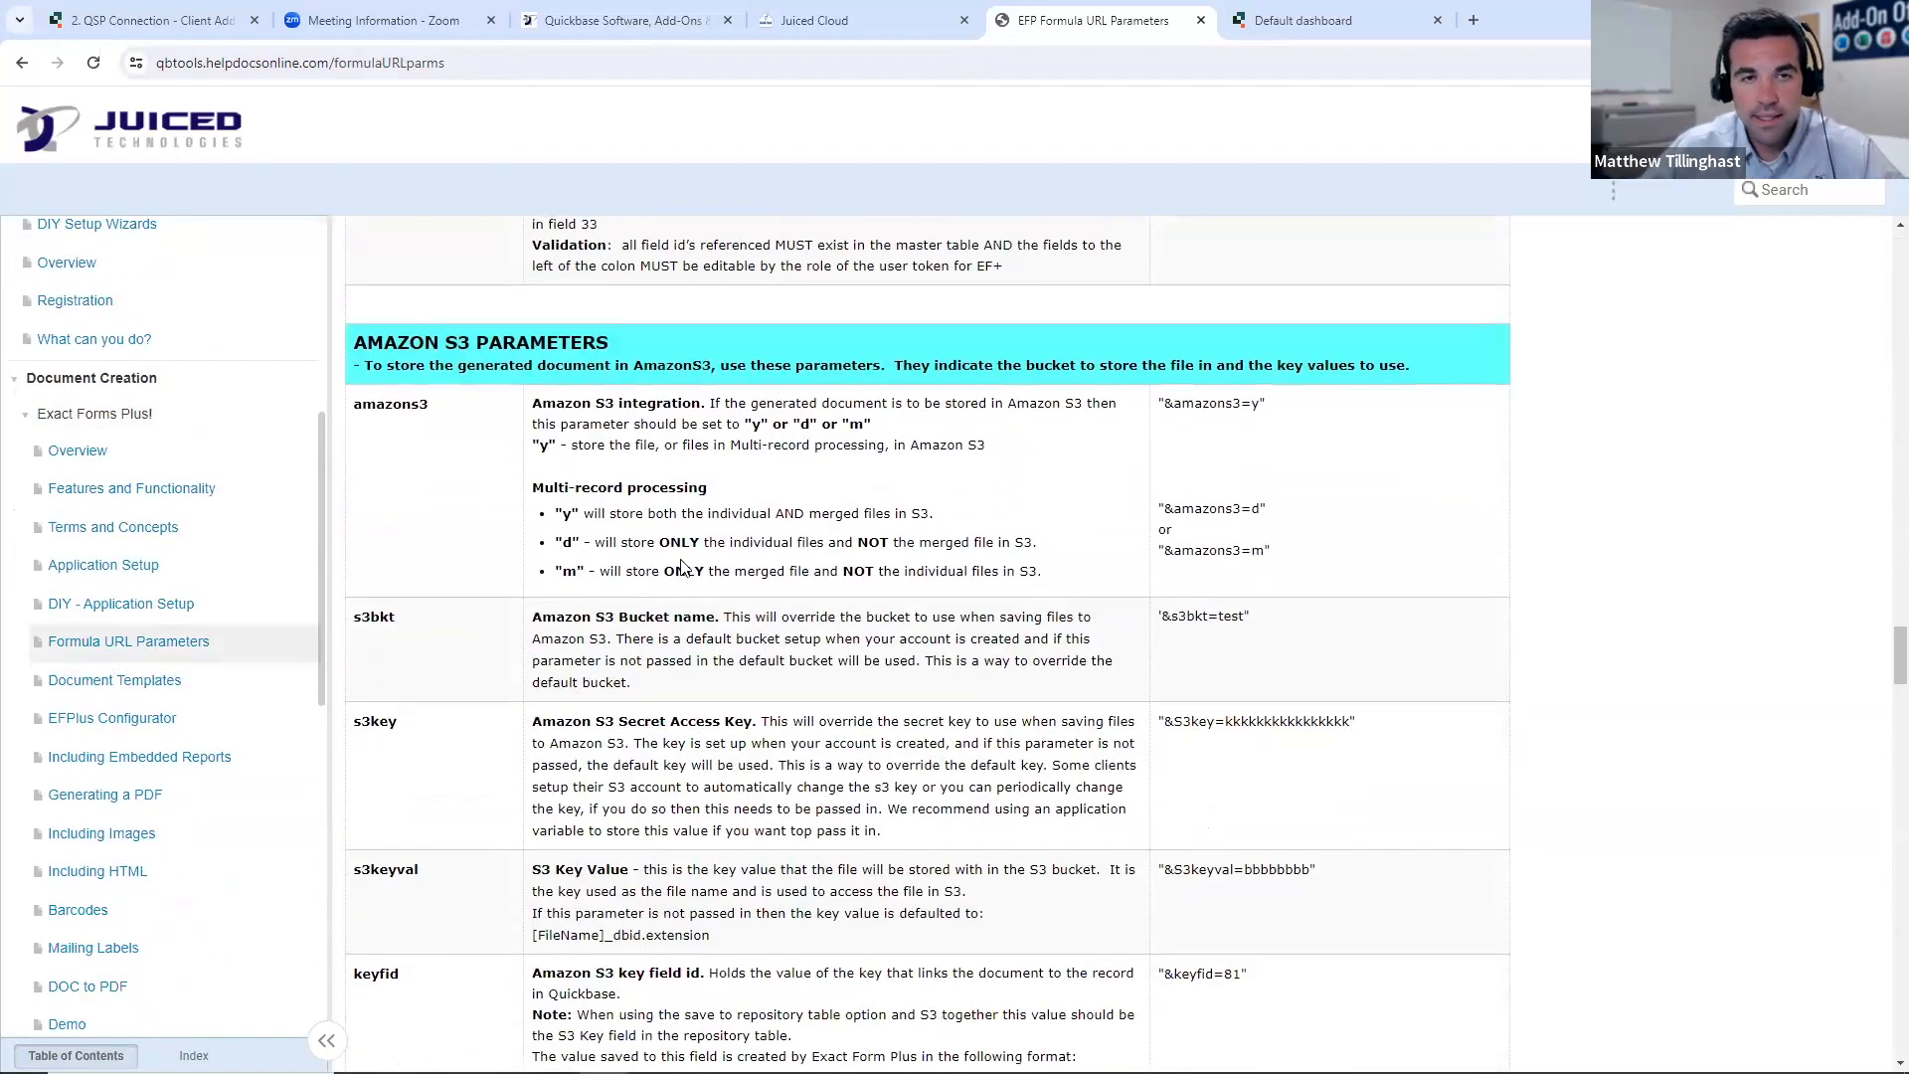
left_click(875, 18)
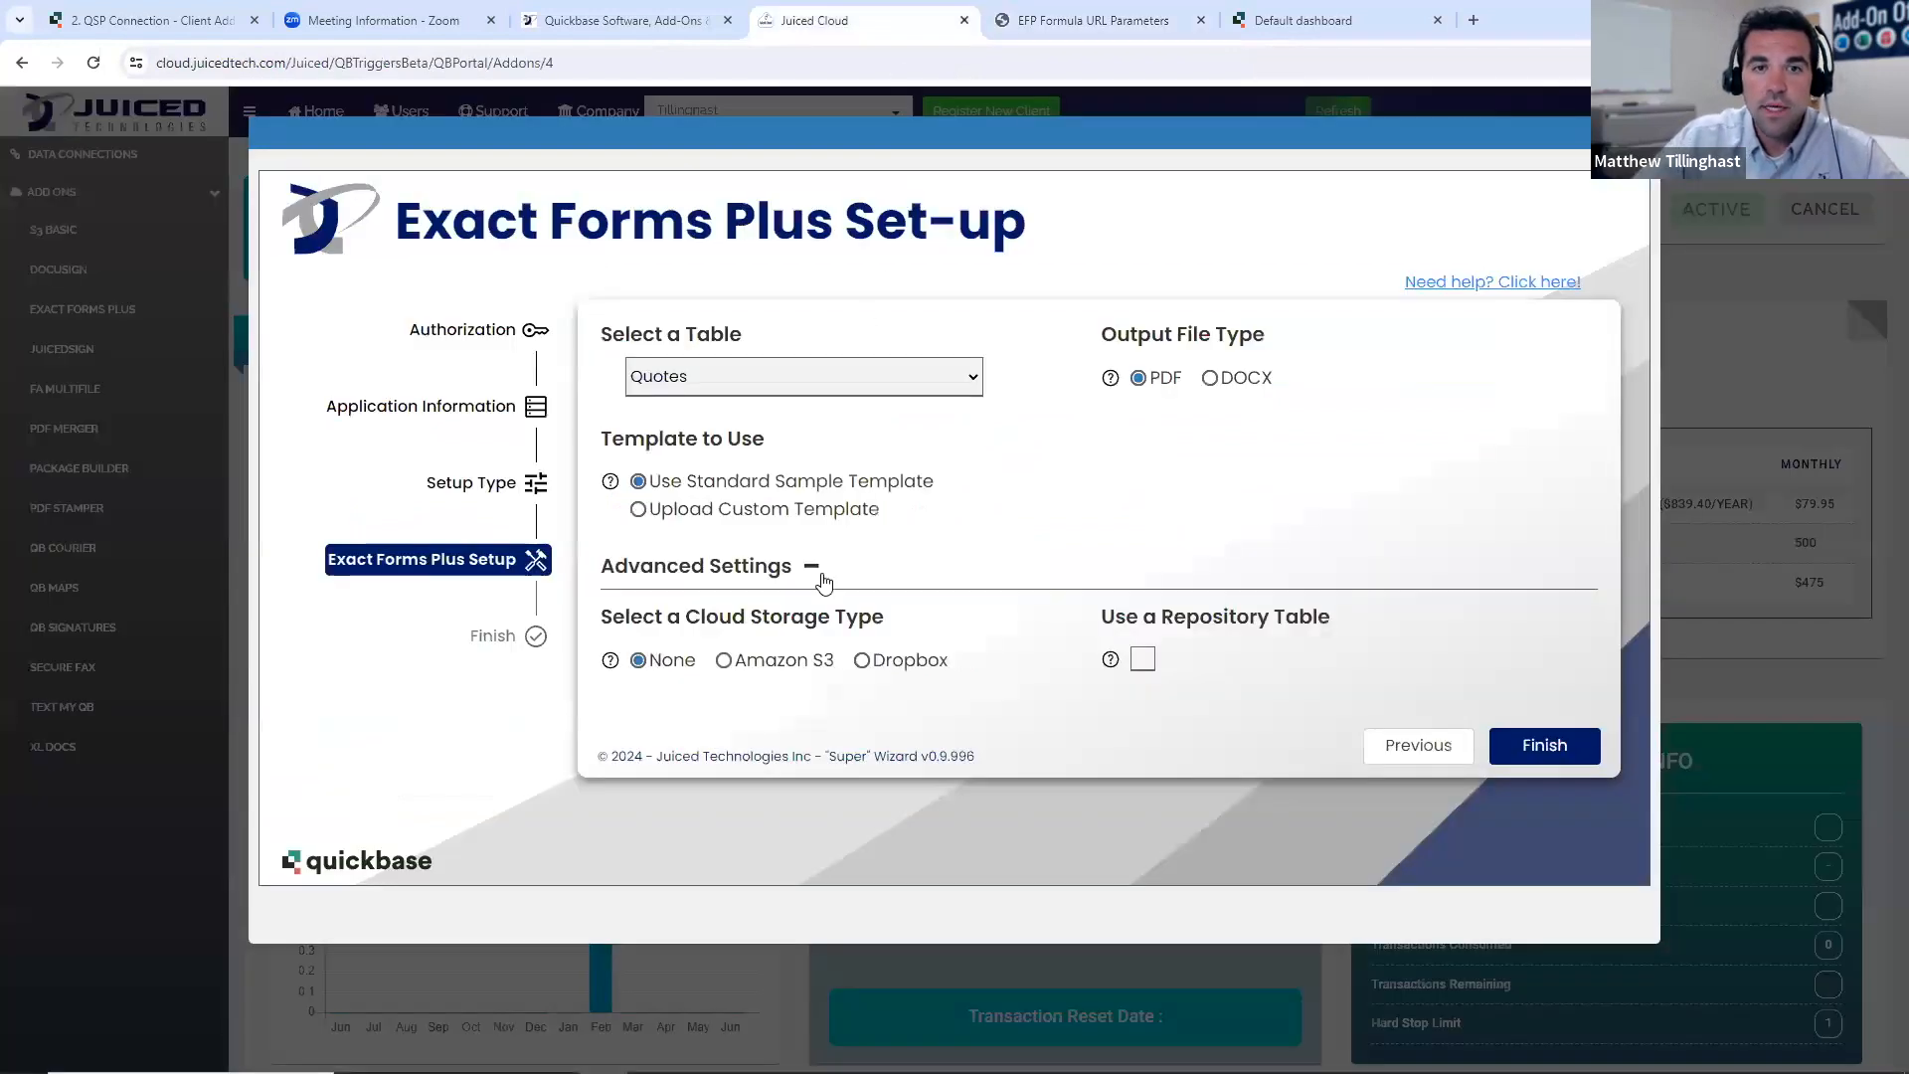
- Preview the account setup for Amazon S3 cloud storage, and go back to set the cloud storage type to None
left_click(724, 664)
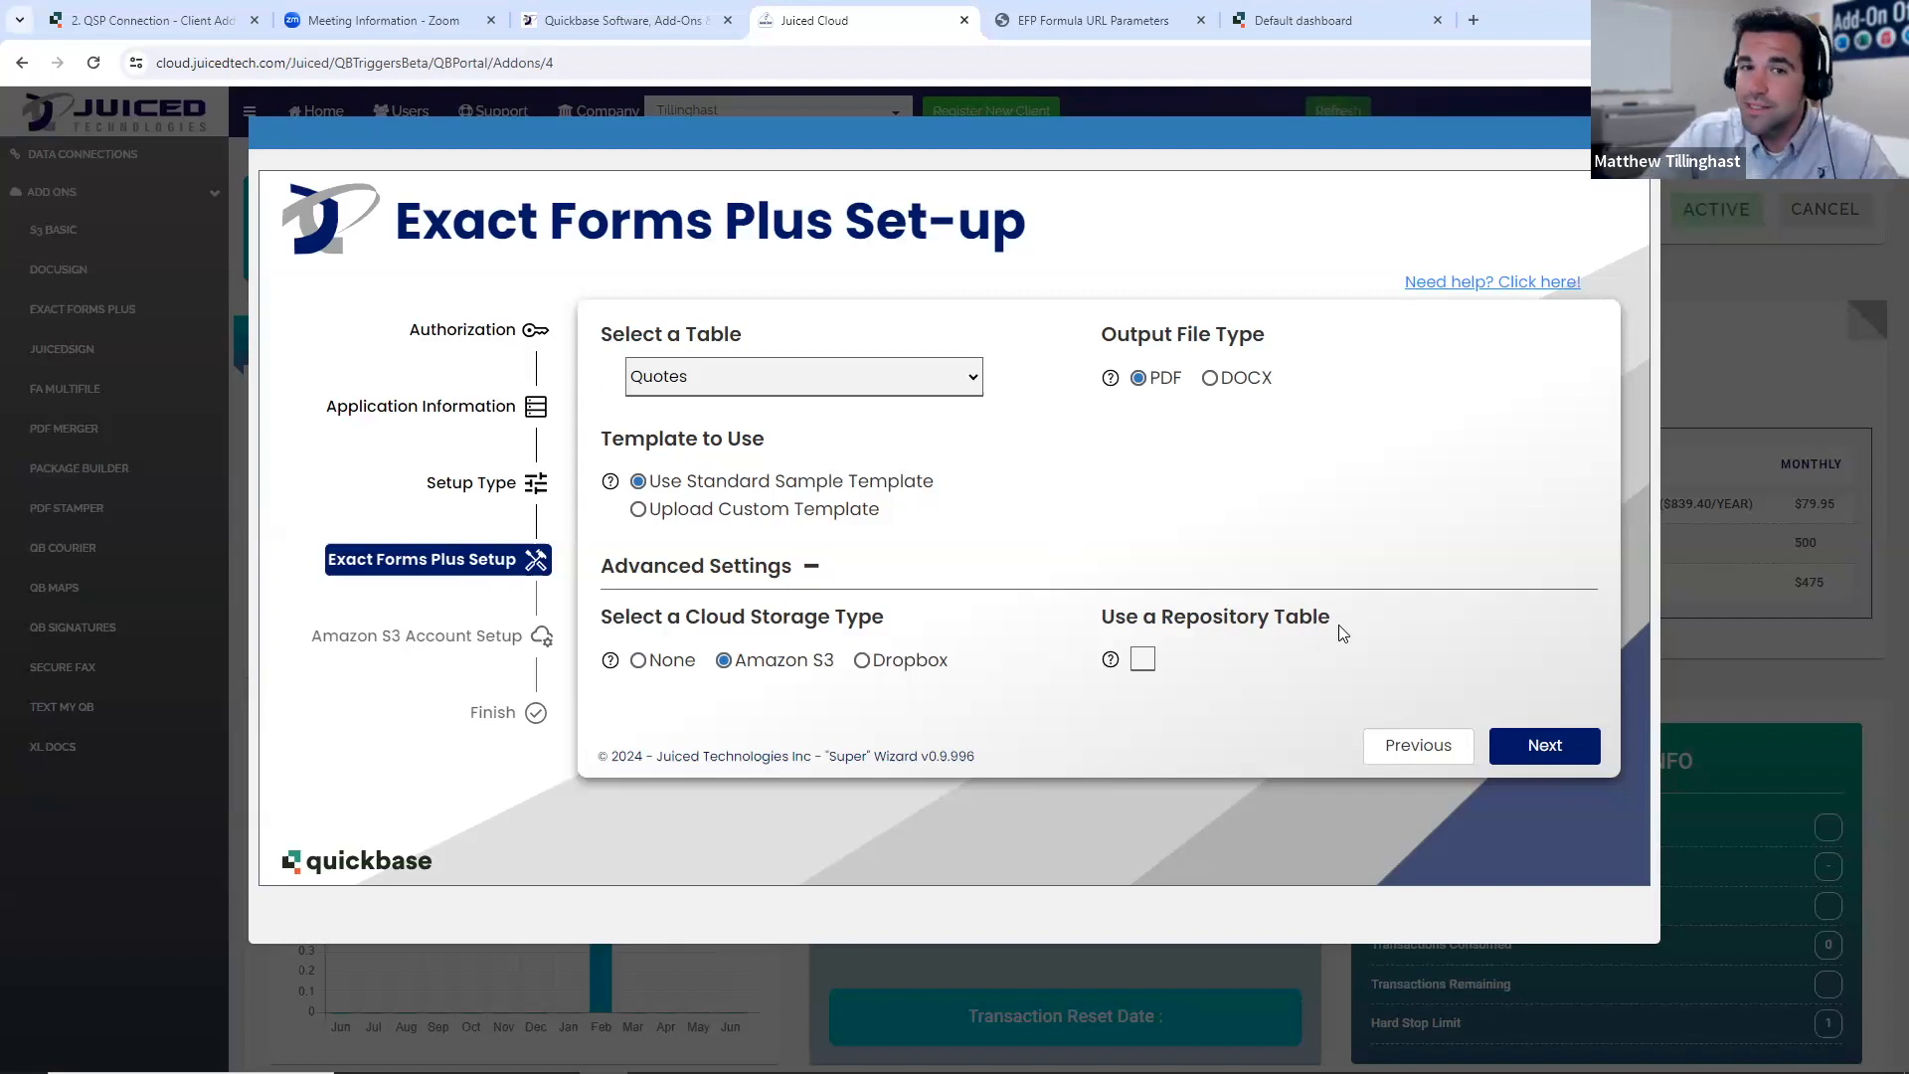
left_click(1516, 759)
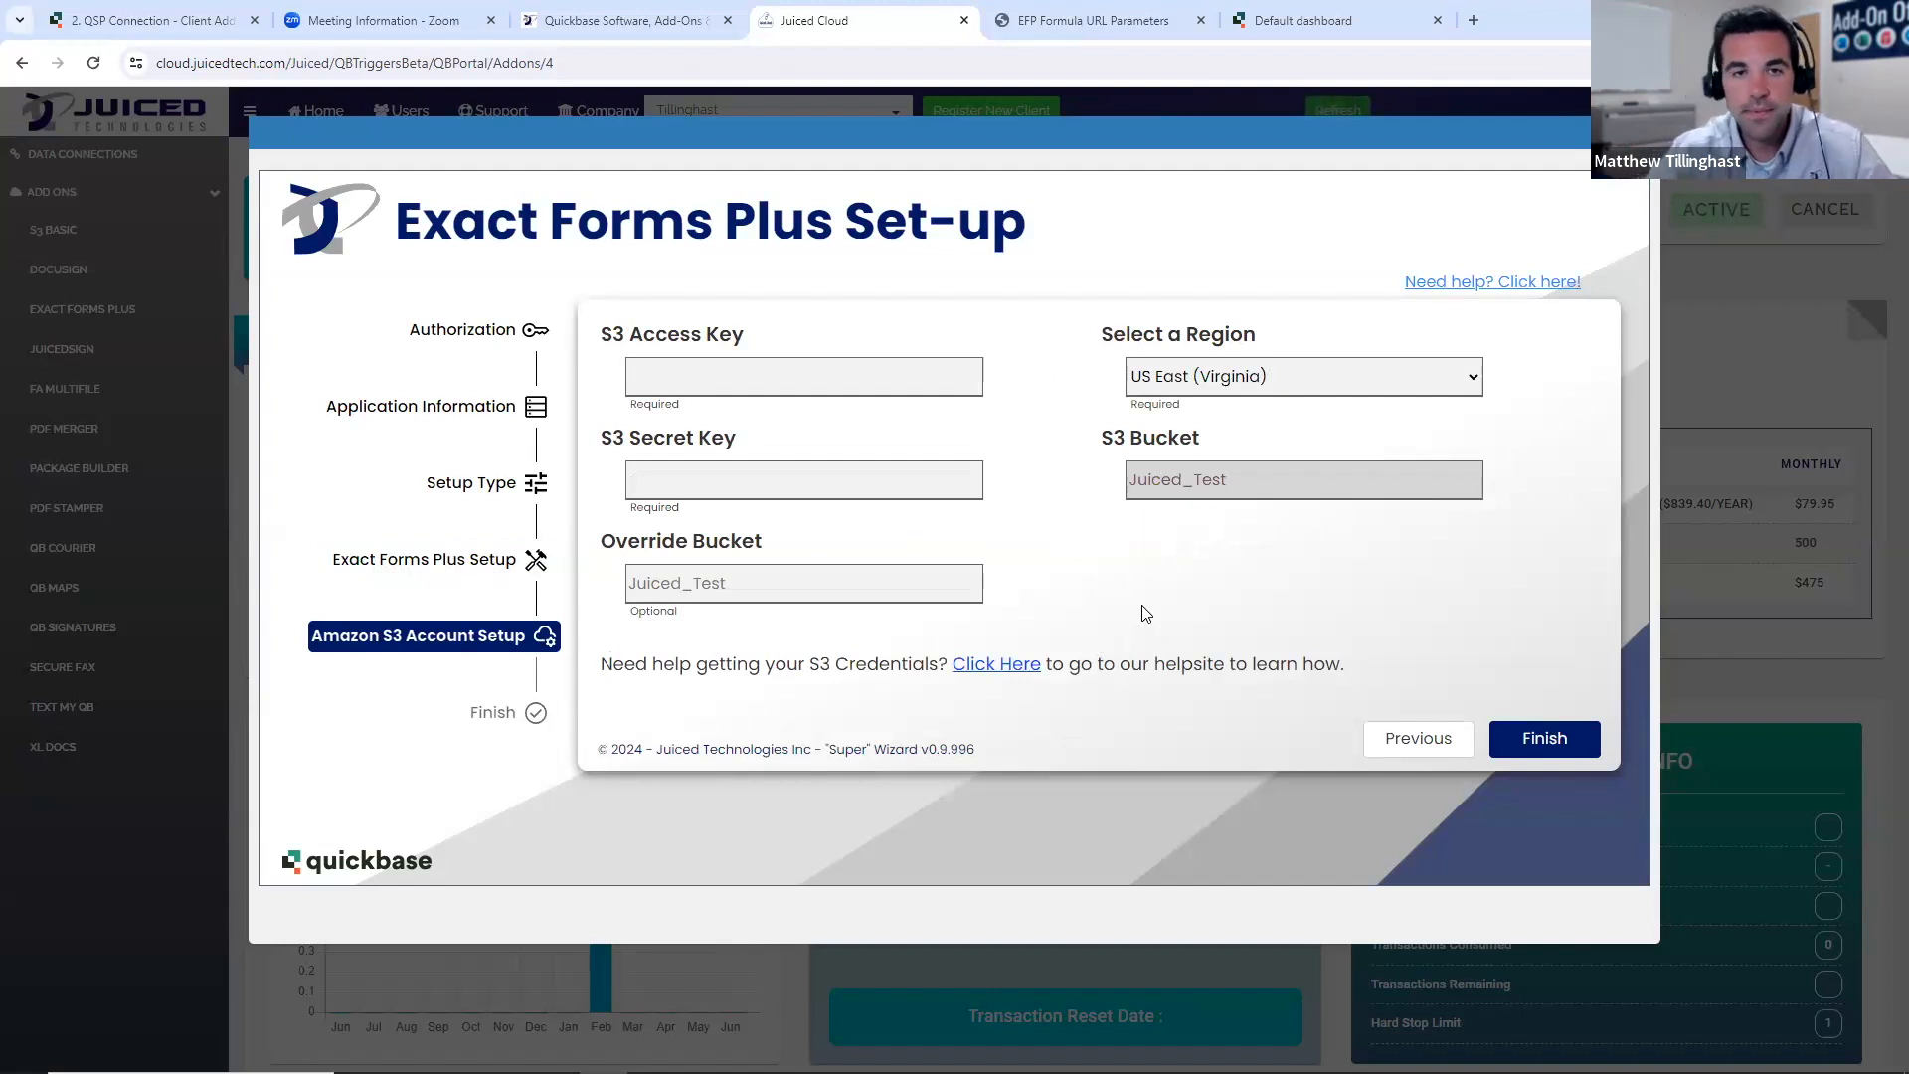
left_click(1422, 739)
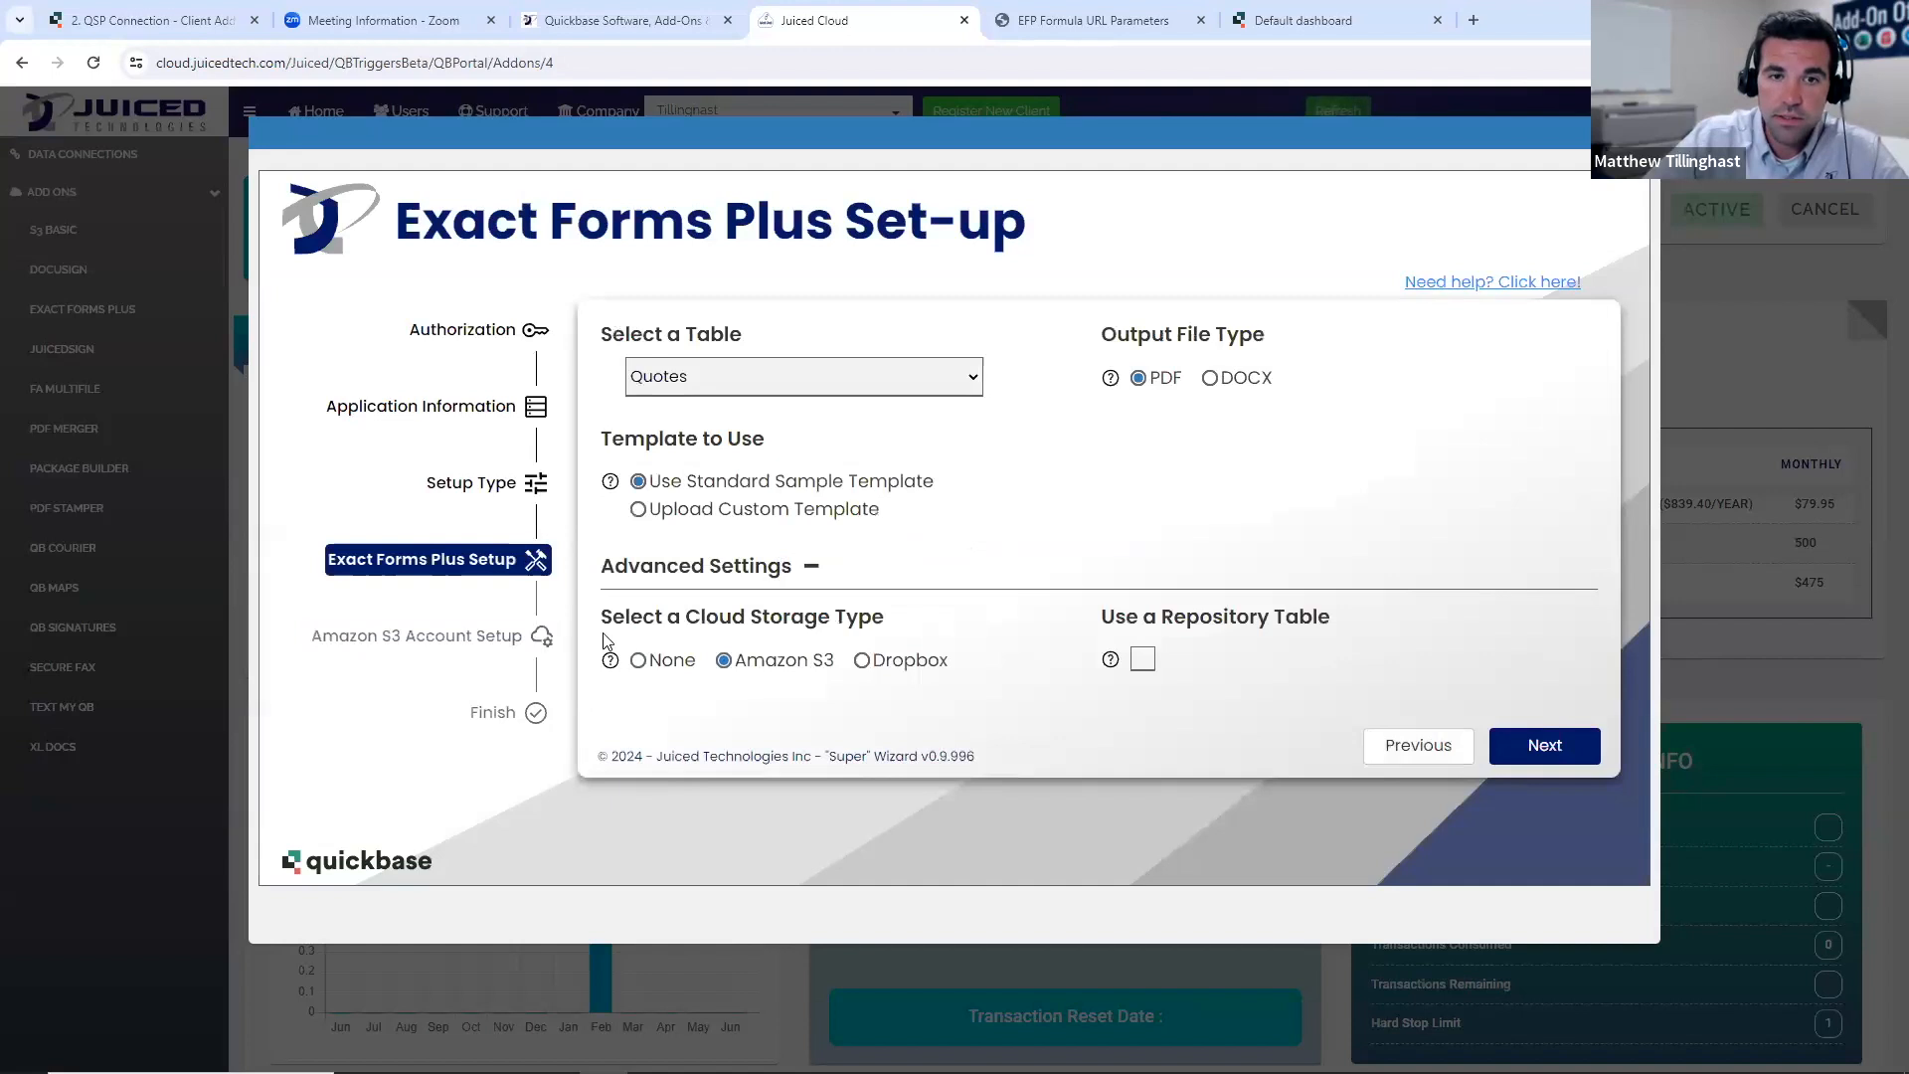
left_click(639, 662)
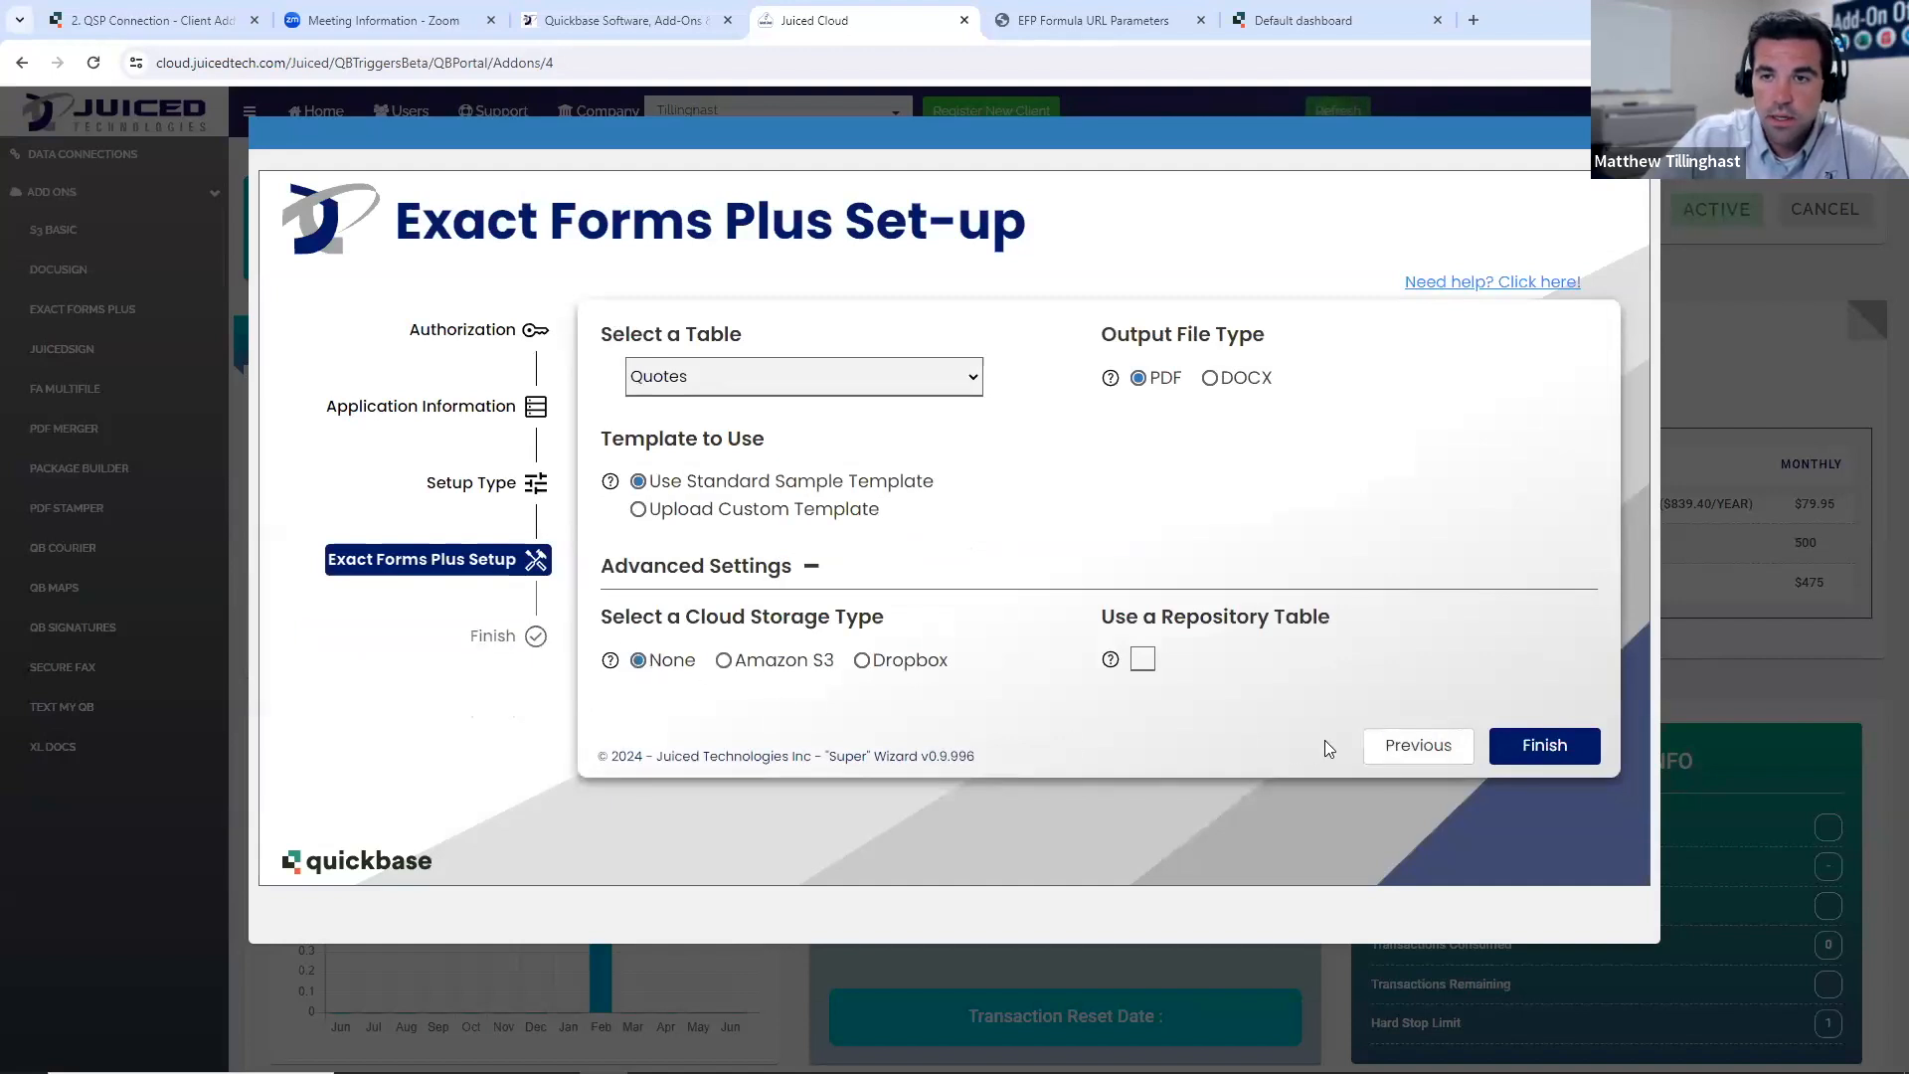
- Finish the Exact Forms Plus set-up and review the fields and tables it added to the application
left_click(1551, 747)
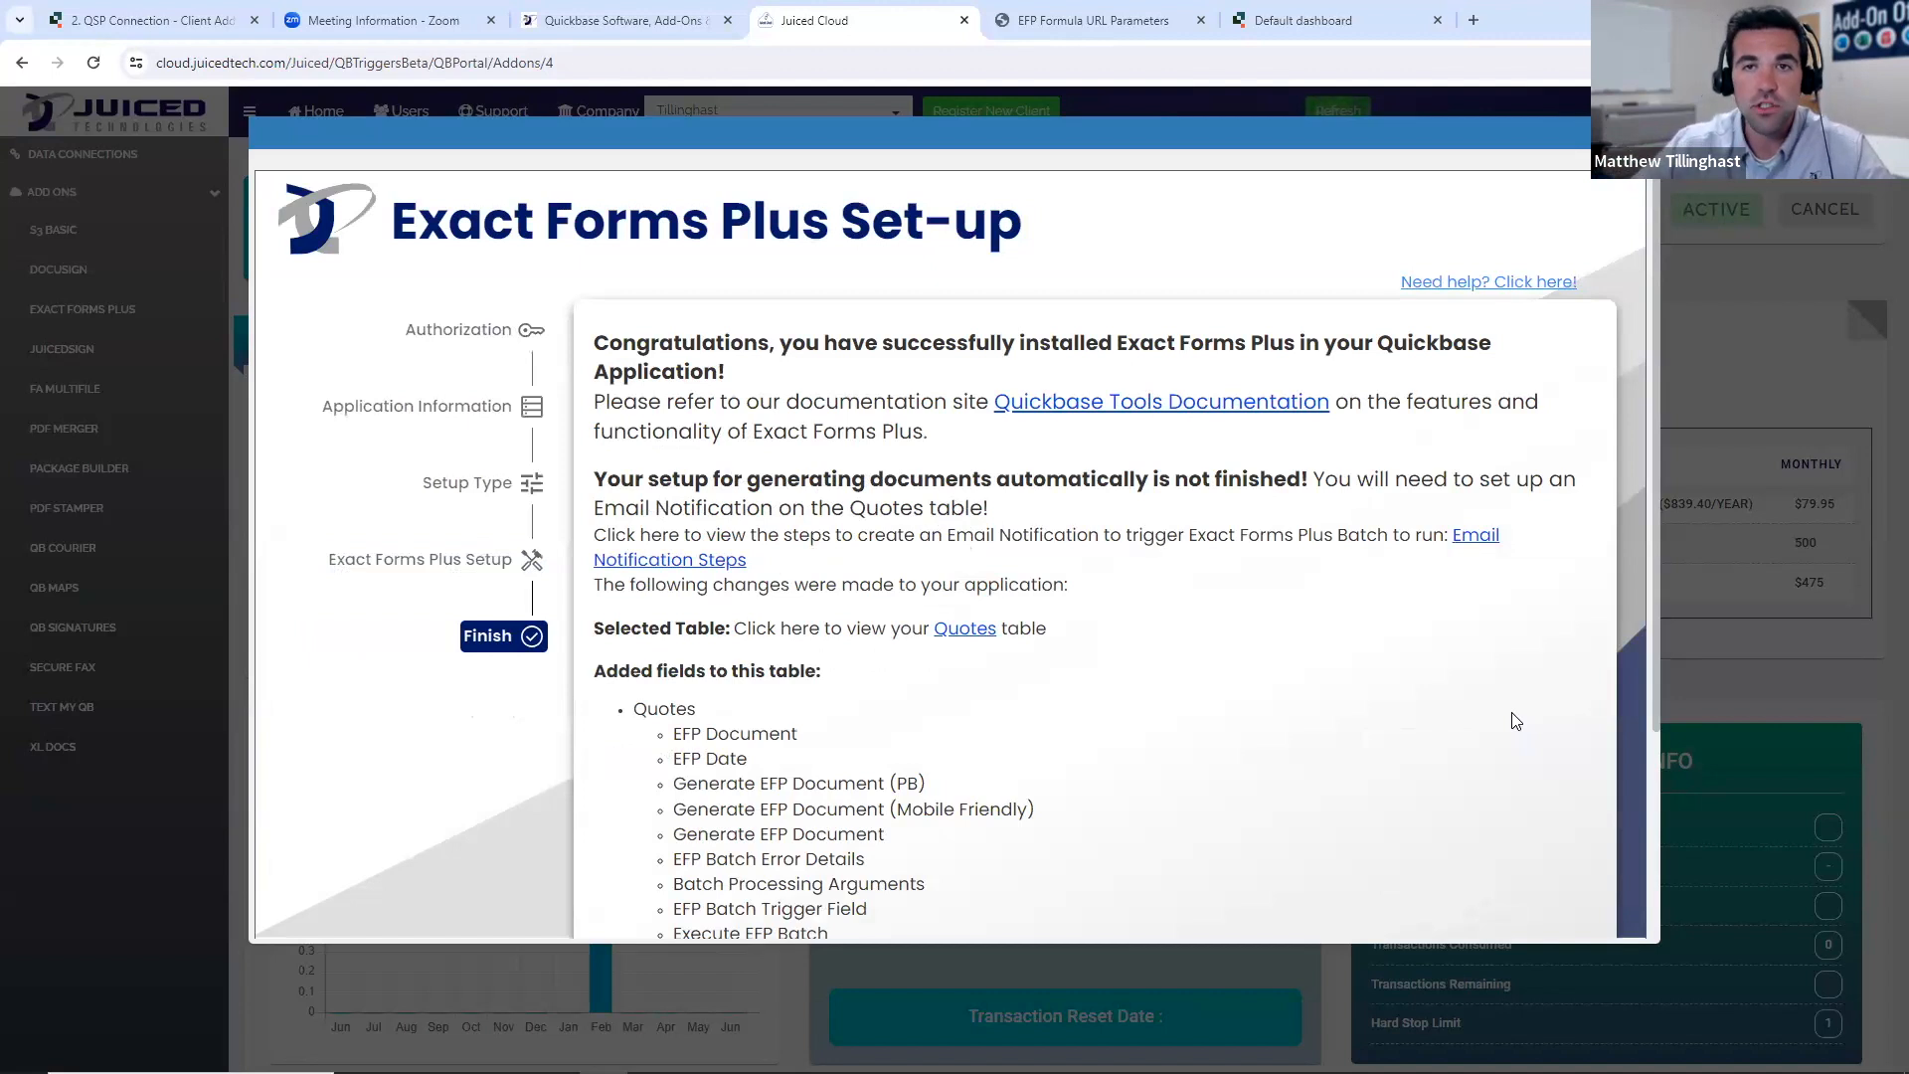
scroll(1613, 634, "down", 1)
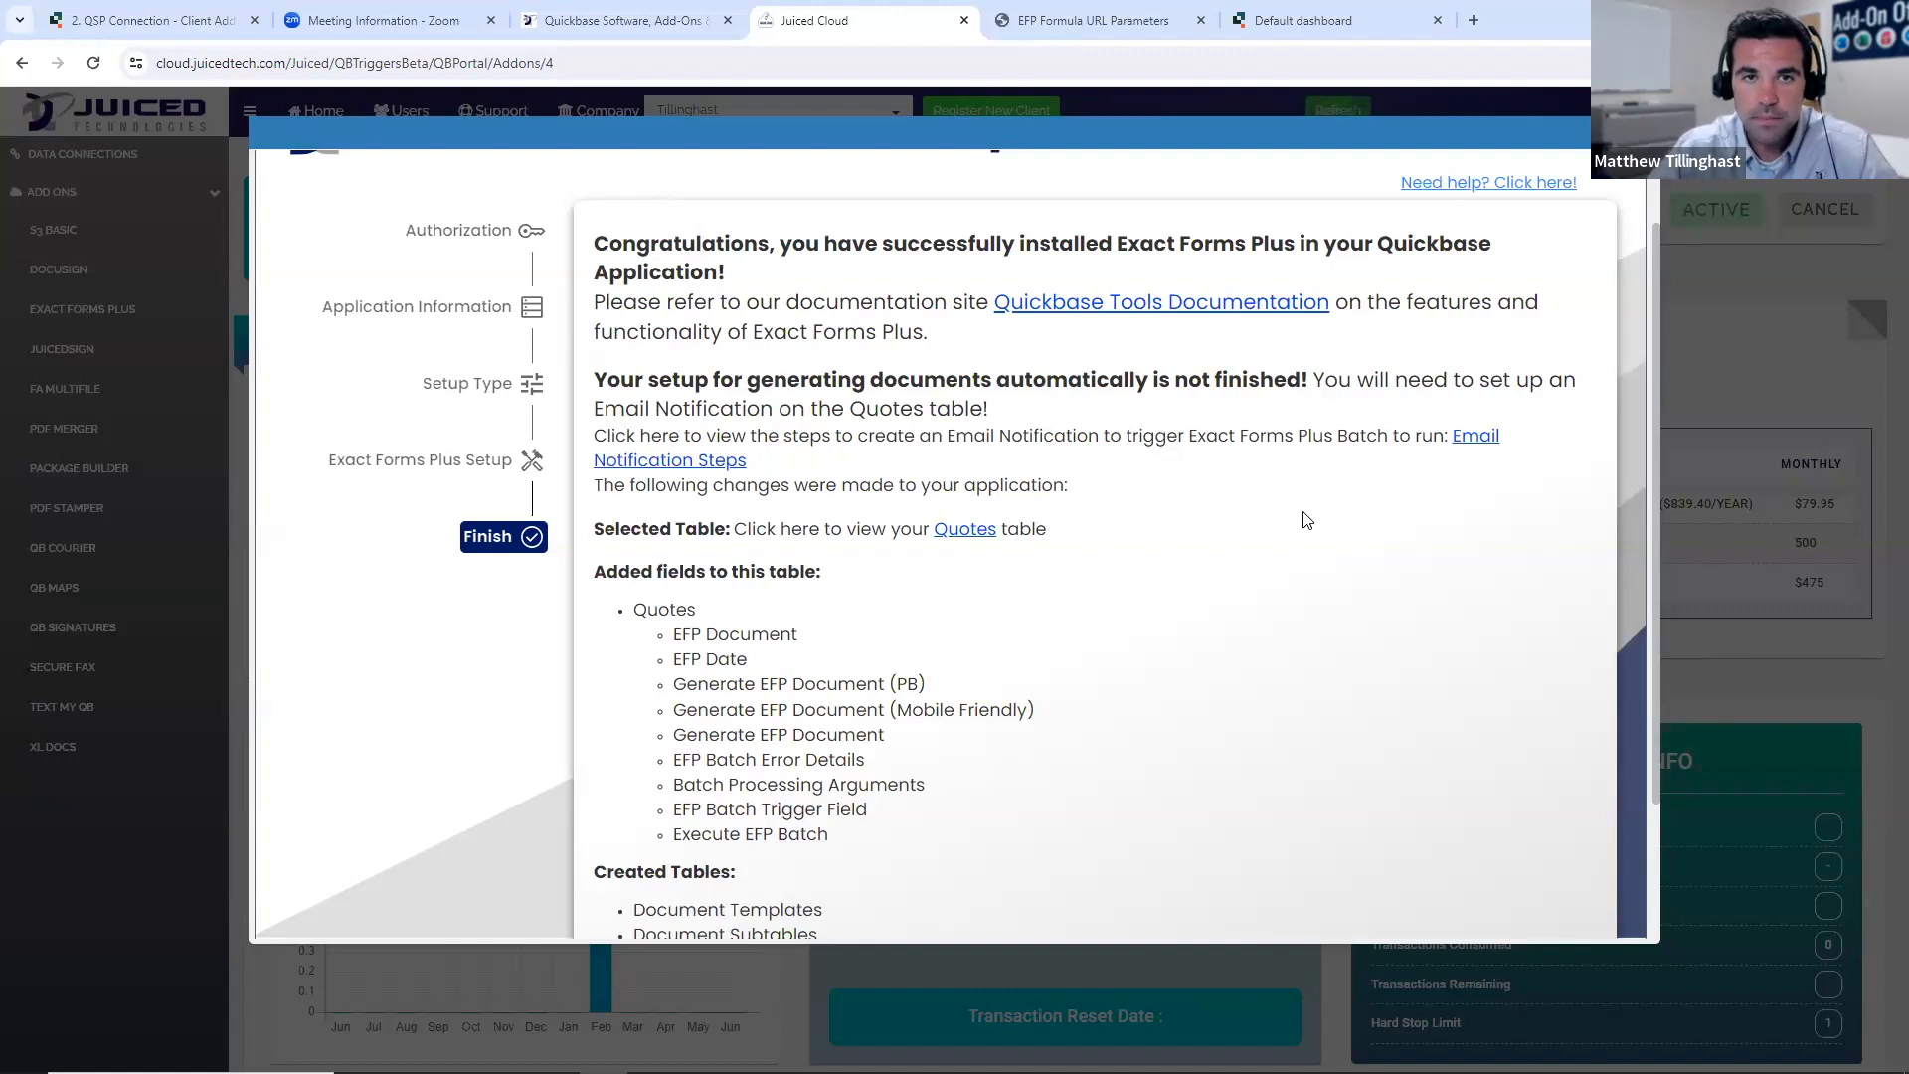
scroll(972, 505, "down", 1)
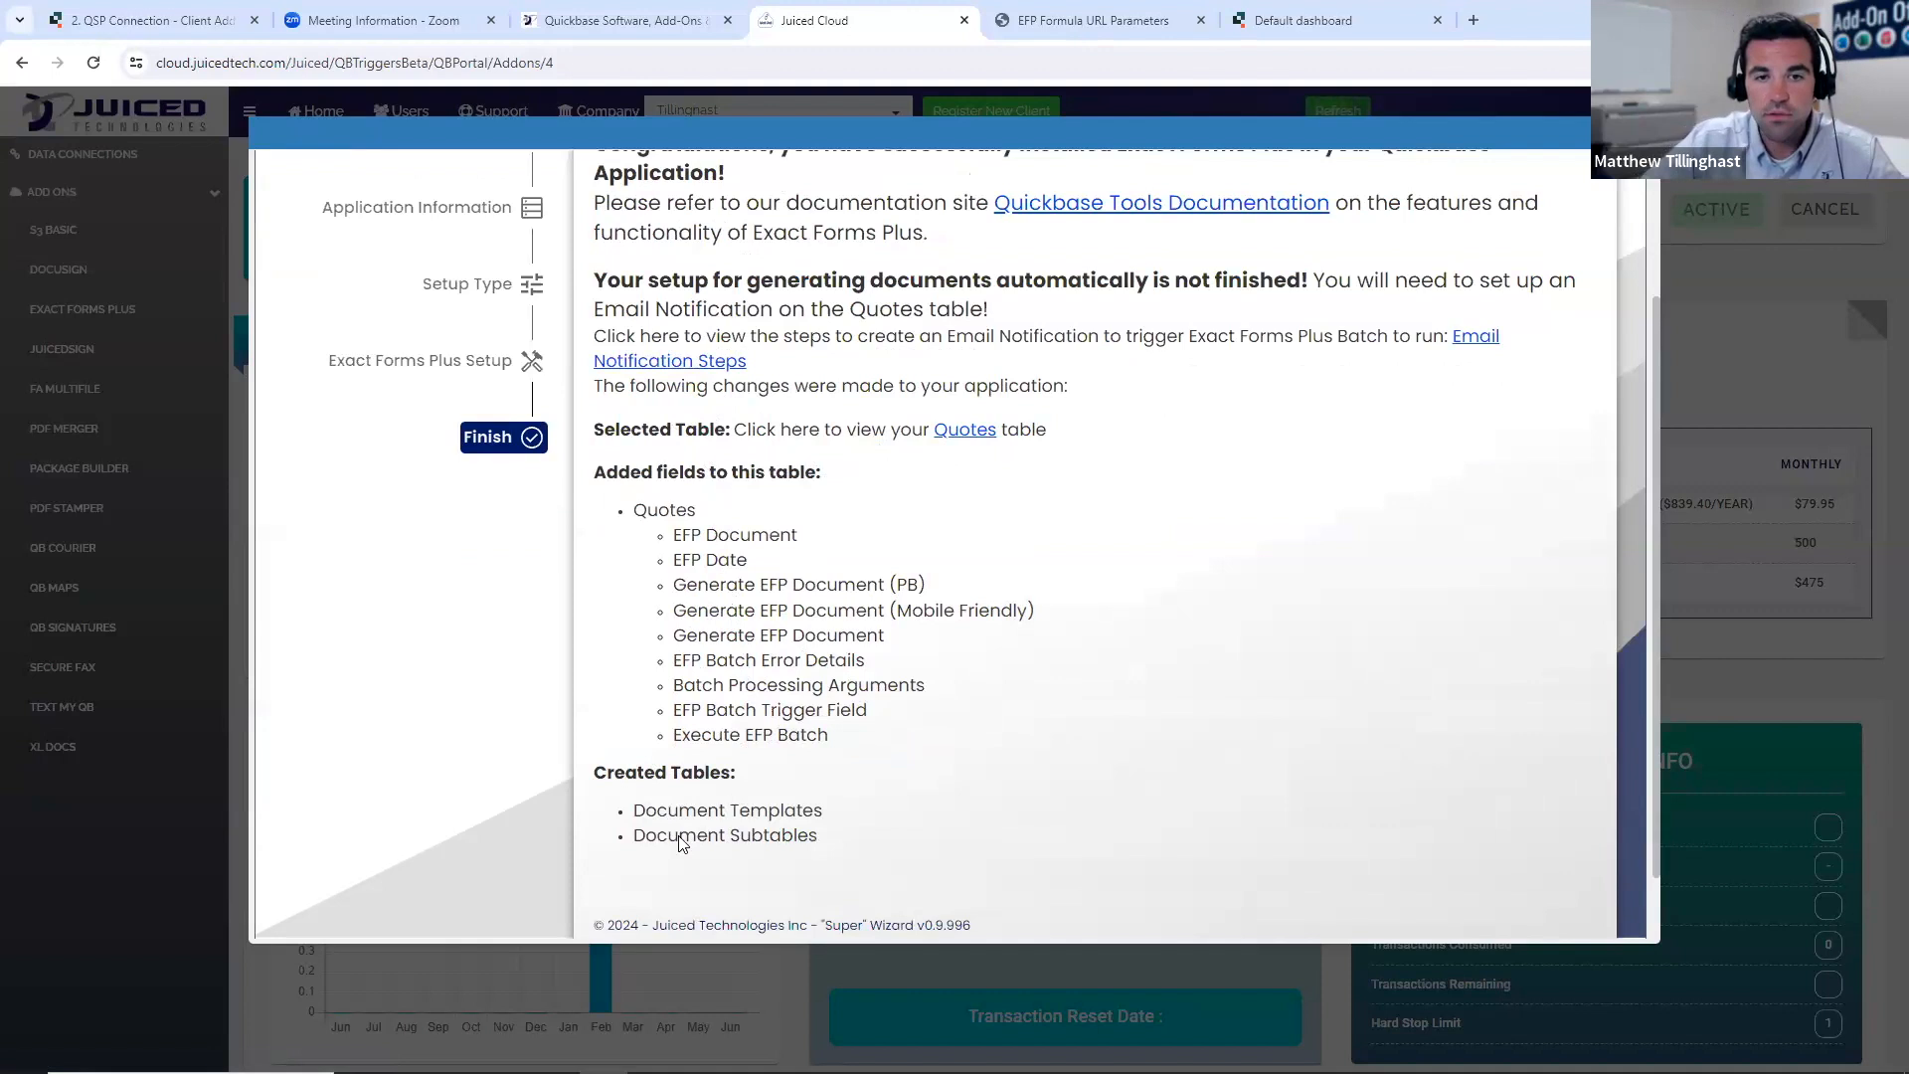
scroll(1034, 674, "up", 1)
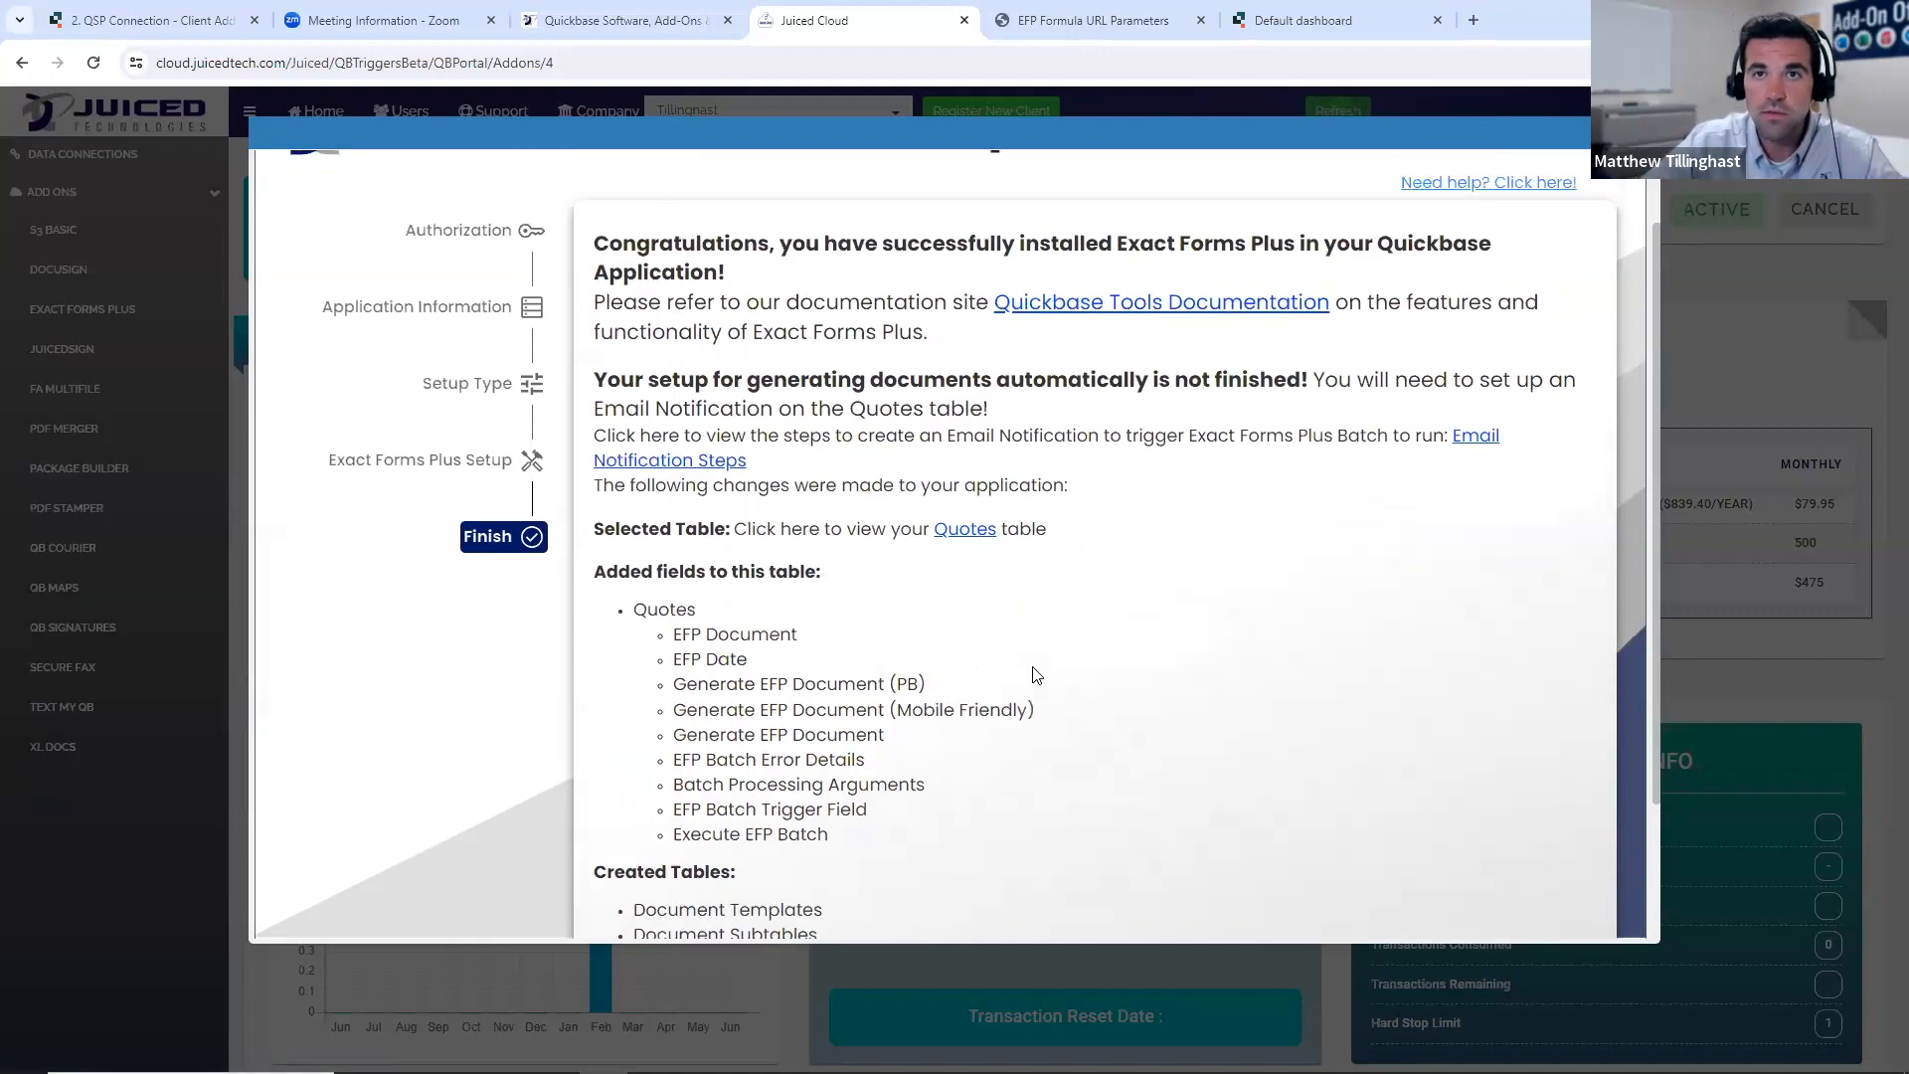
- Open the Quotes table from the completion summary, return to review the added fields and created tables, and close the set-up
left_click(970, 537)
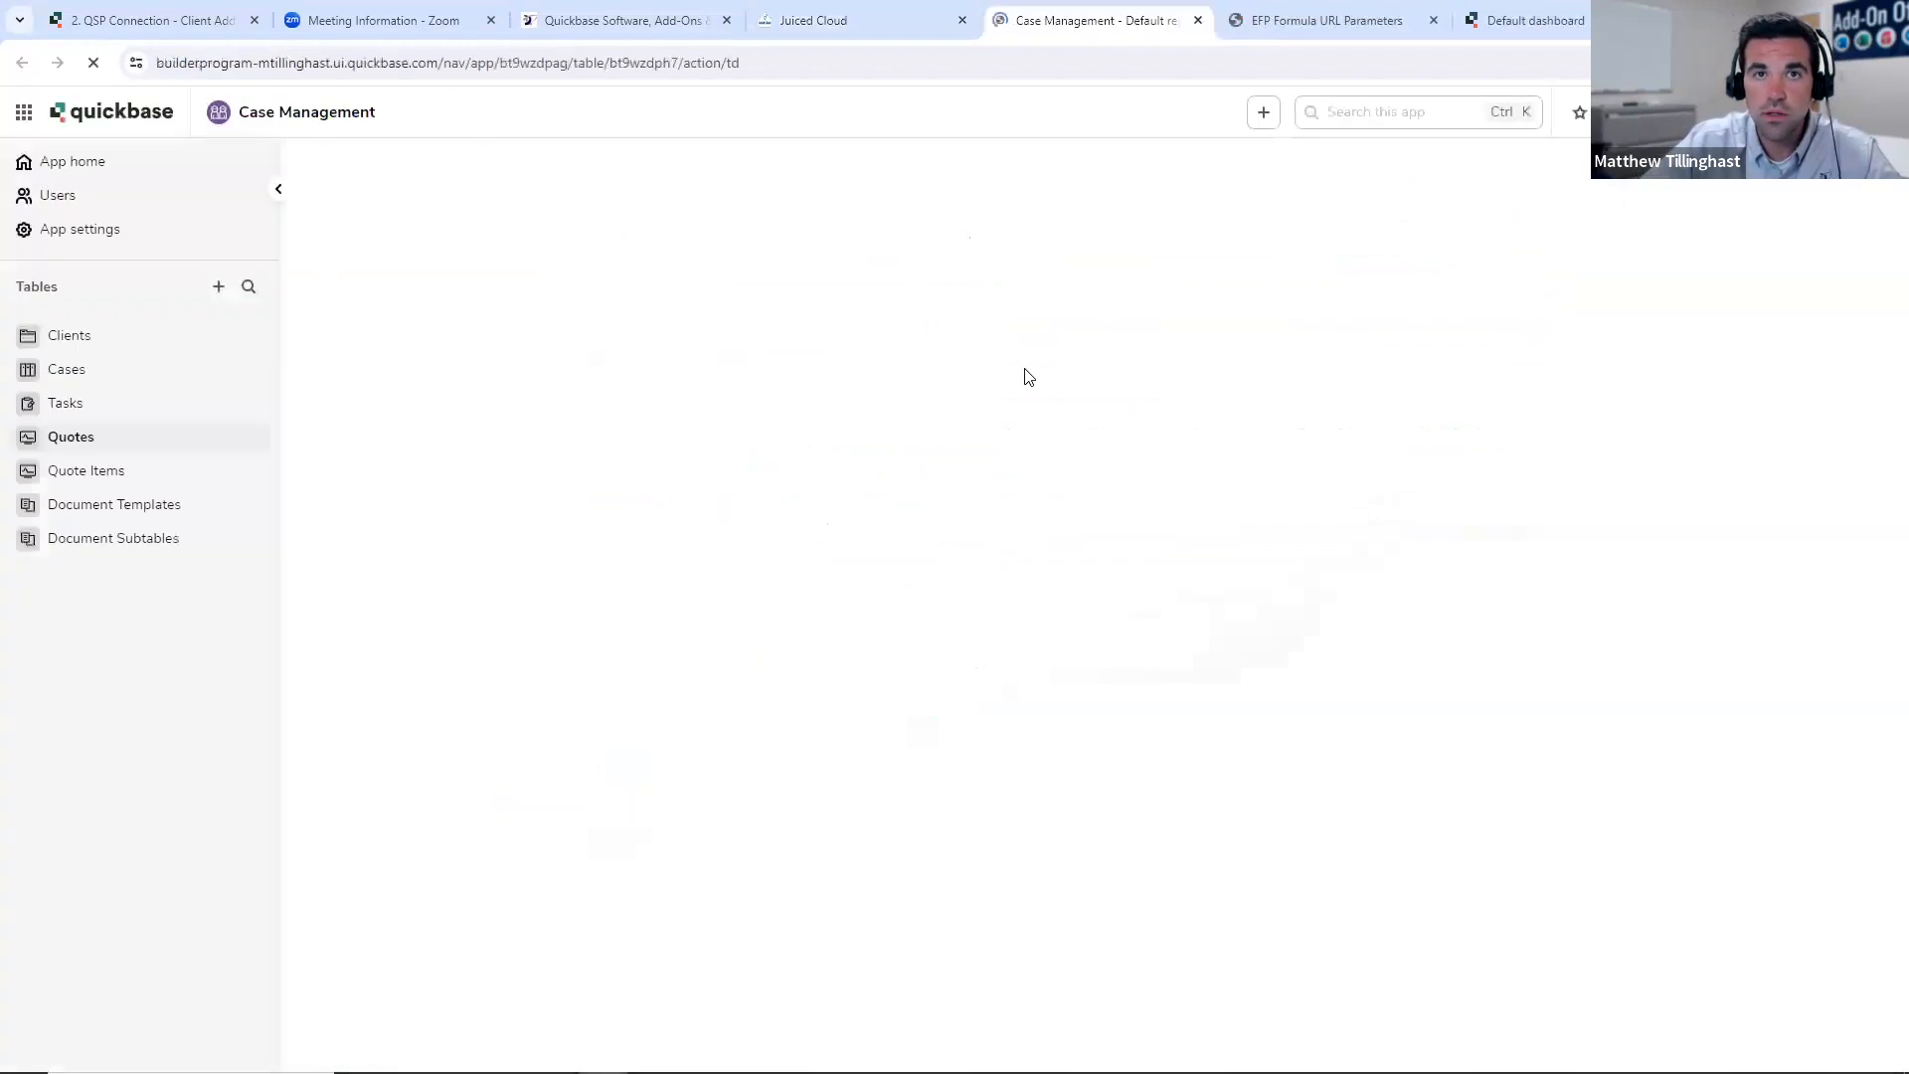
left_click(880, 18)
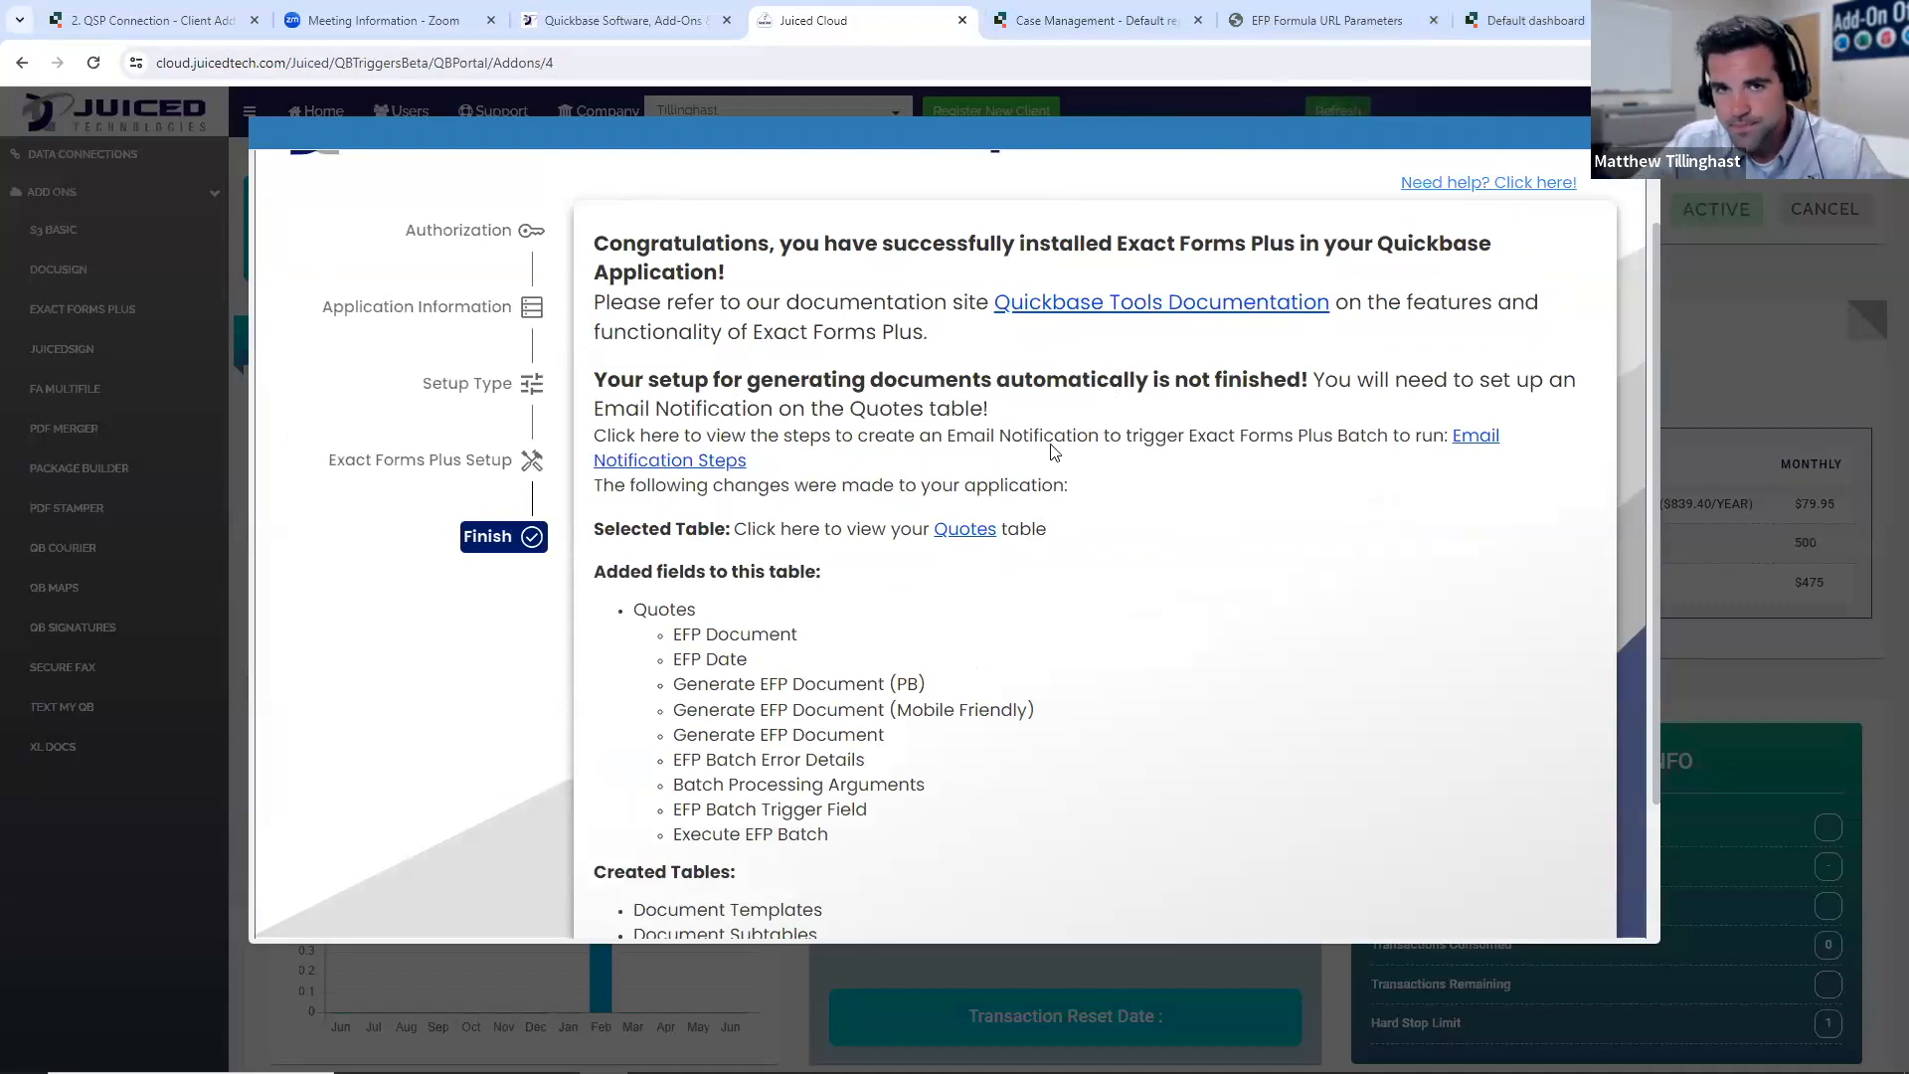
scroll(834, 514, "down", 1)
scroll(882, 640, "up", 1)
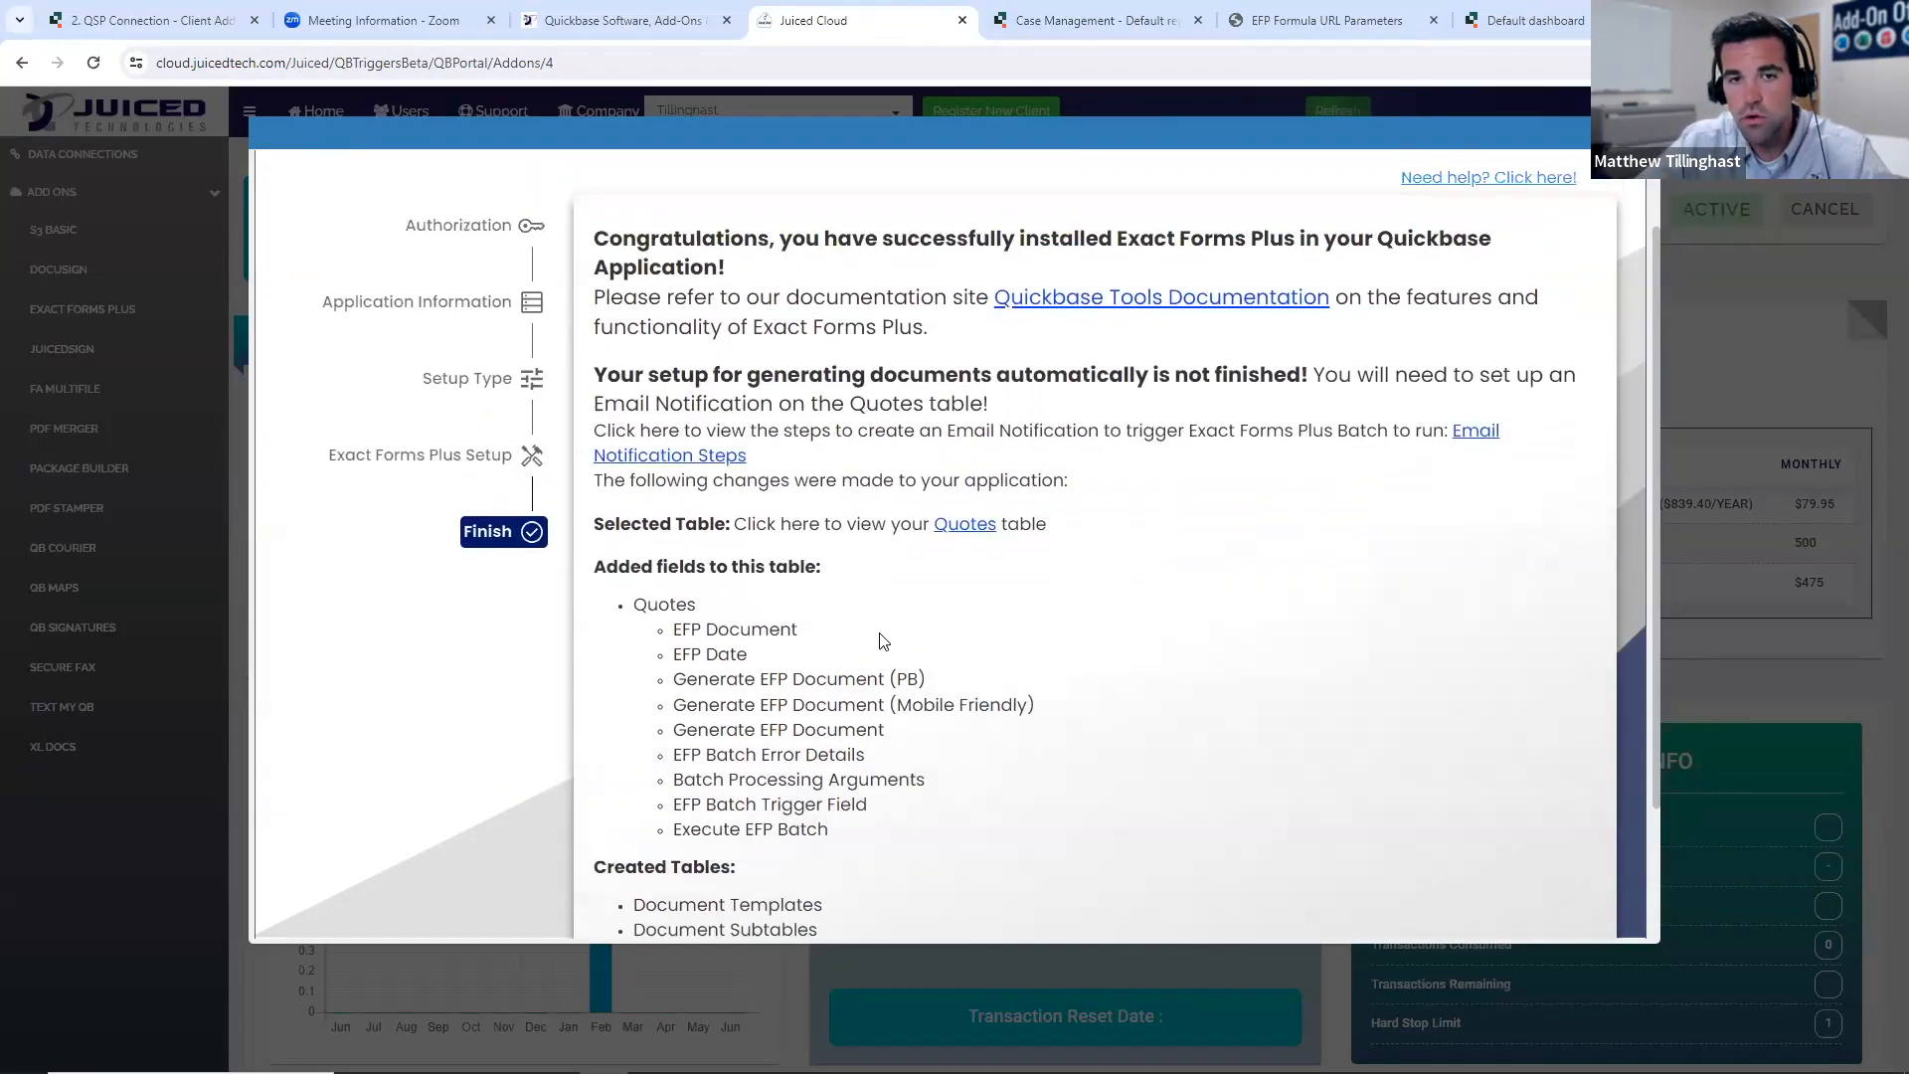
scroll(875, 632, "down", 1)
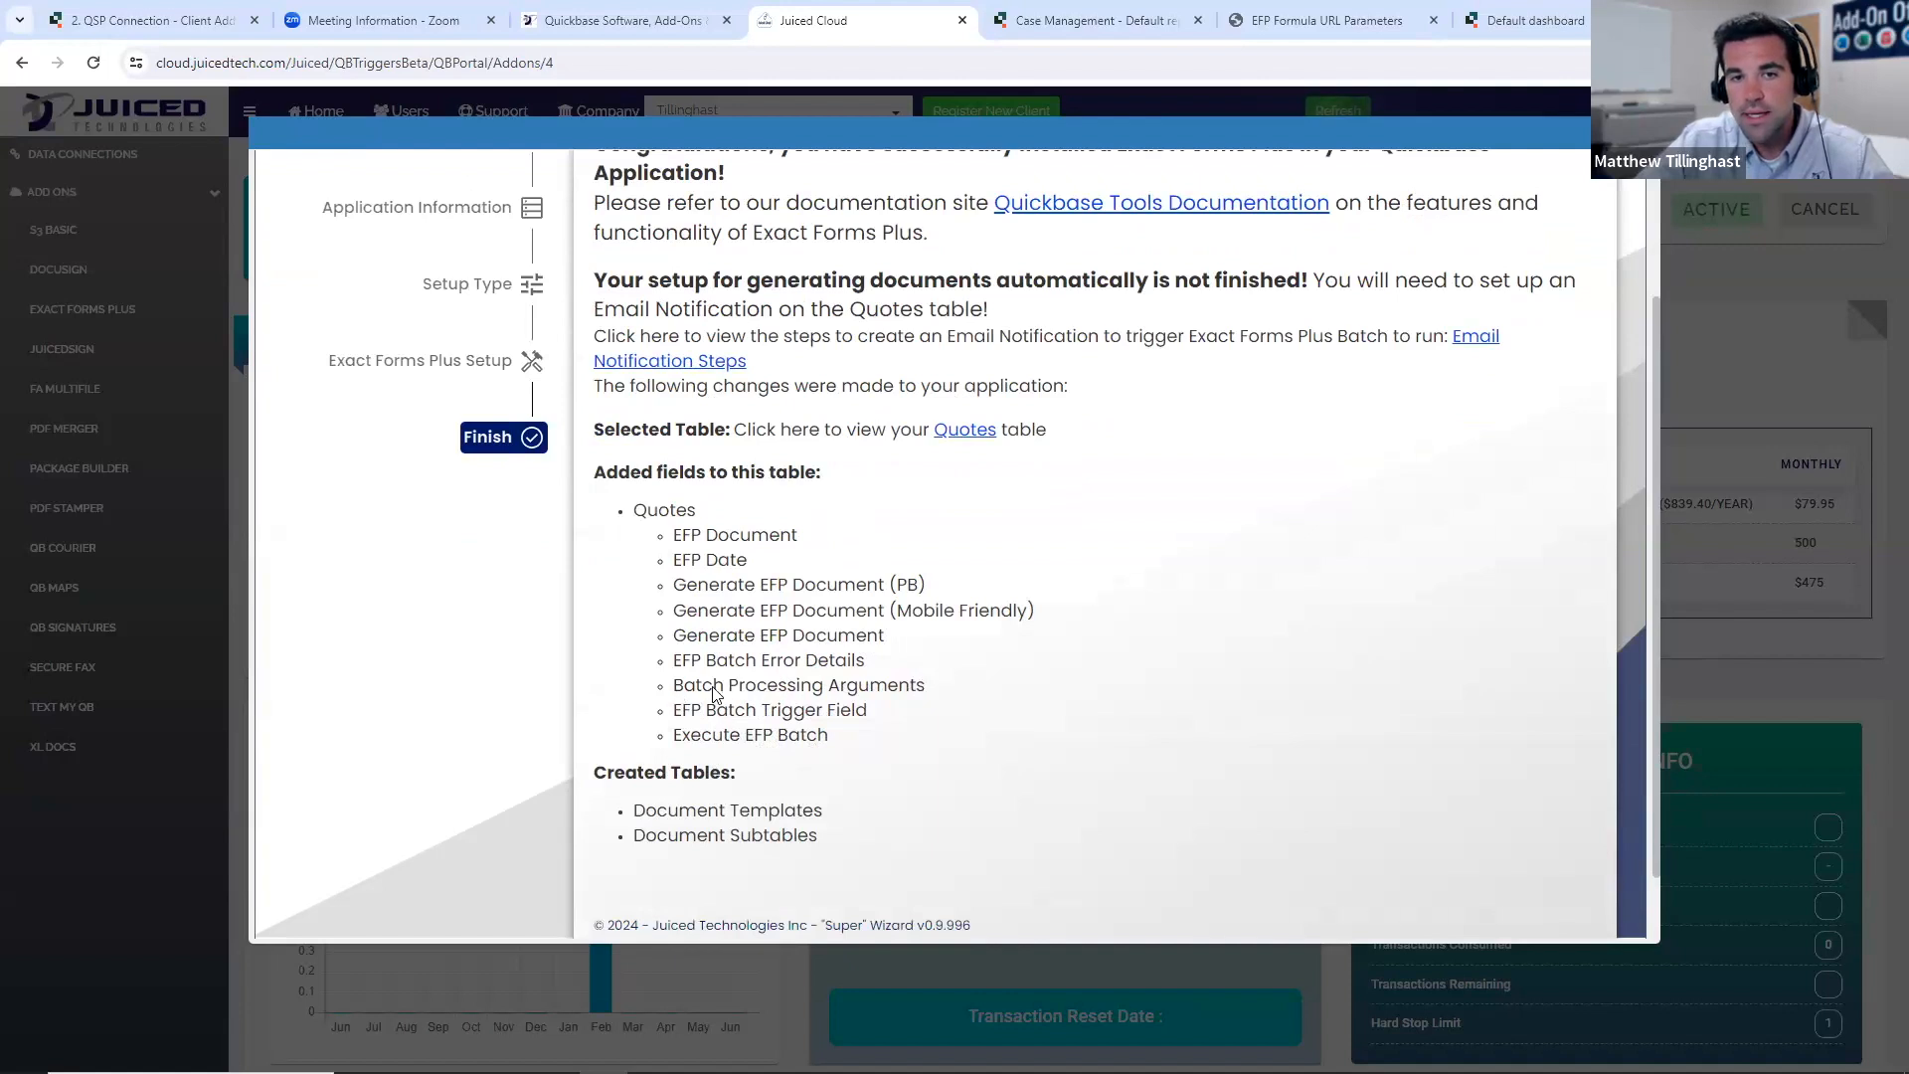
scroll(960, 706, "up", 2)
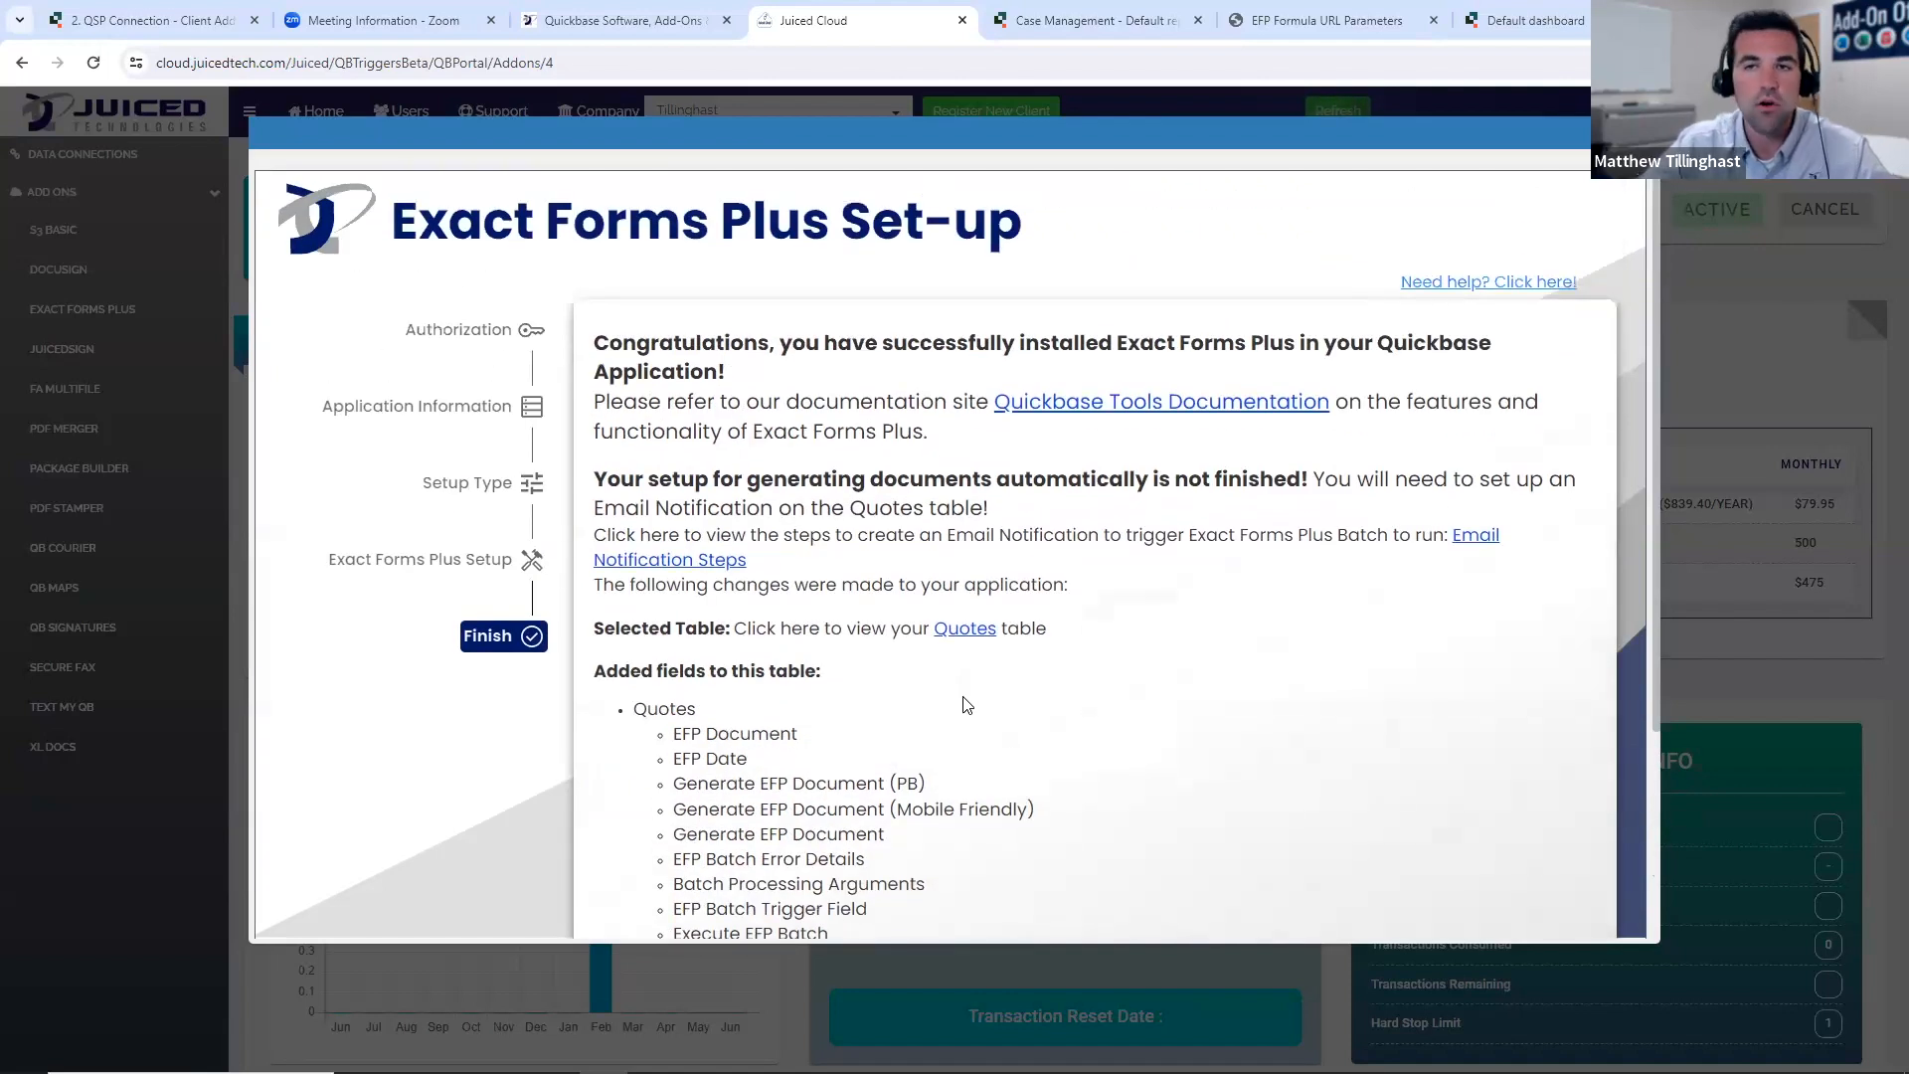
scroll(970, 708, "down", 1)
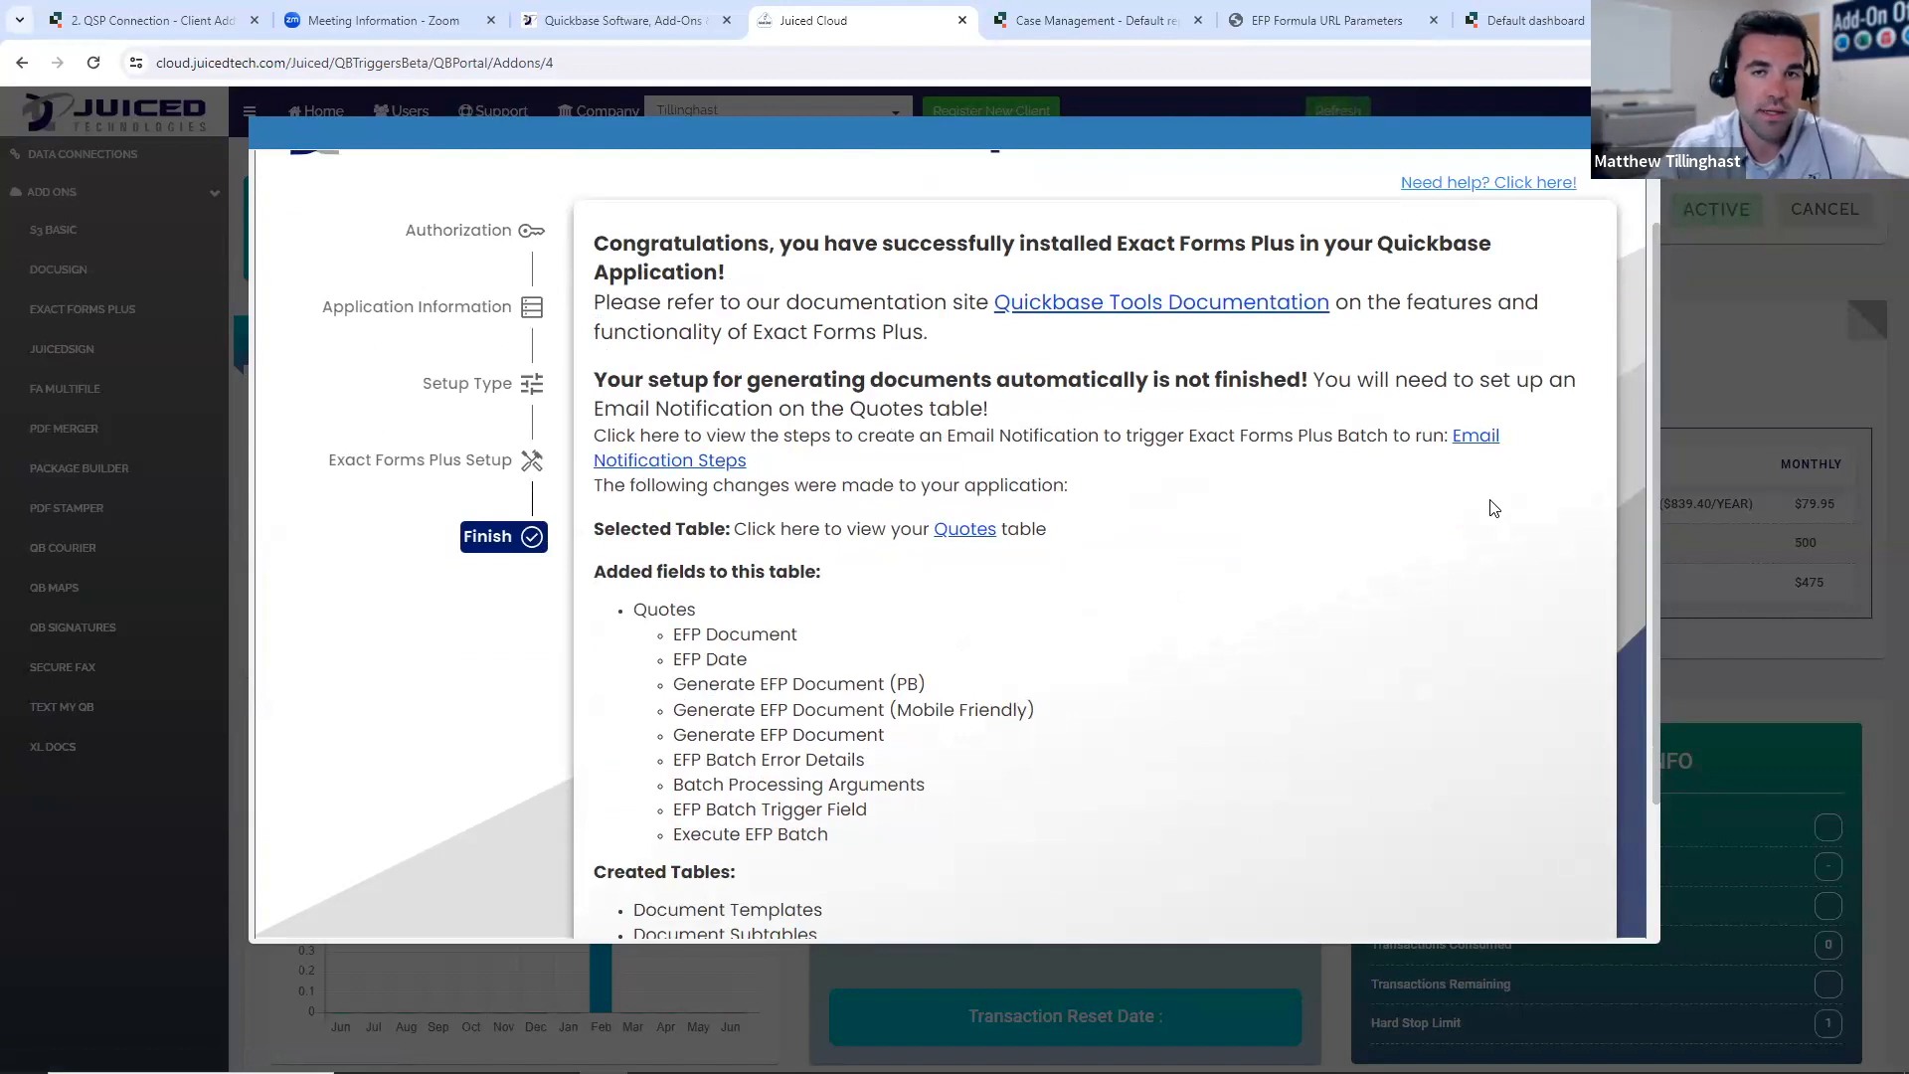
left_click(1320, 133)
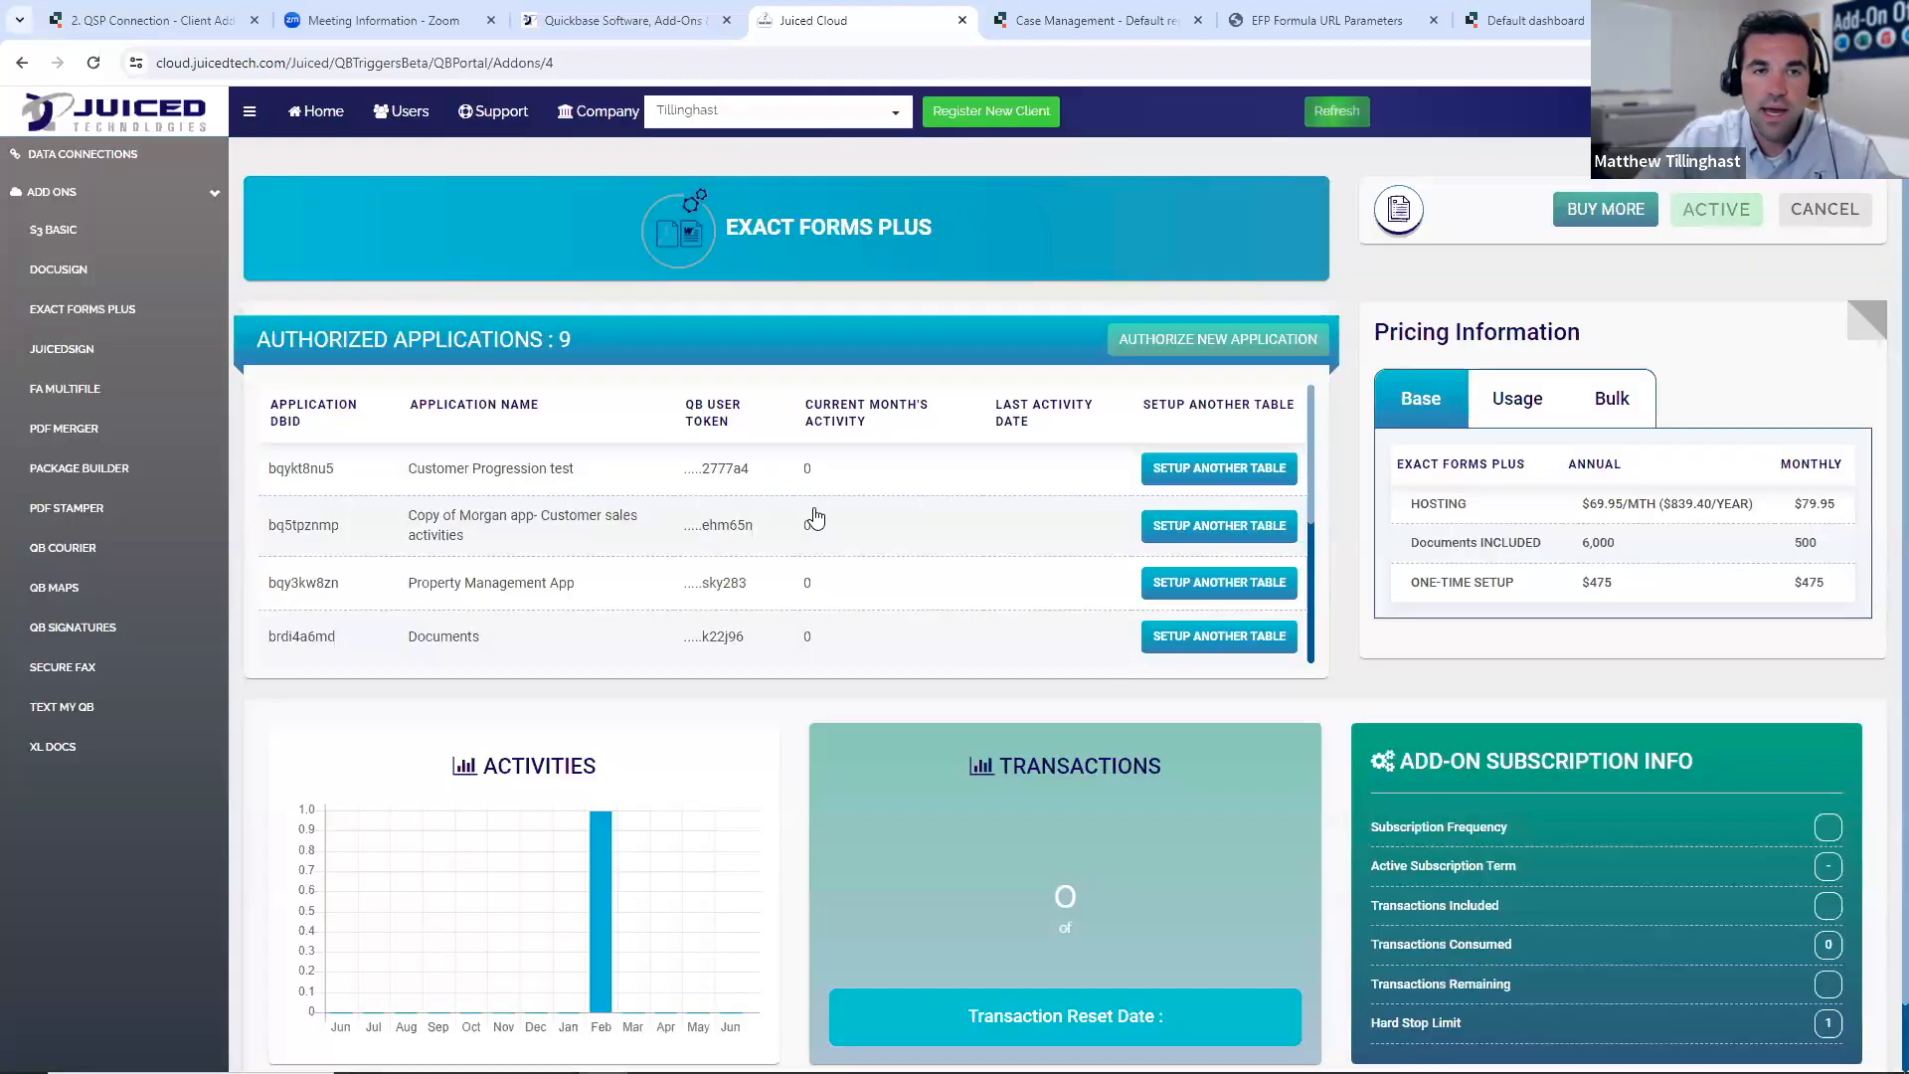
- Find Case Management among the authorized applications, view its set-up for another table, and close it without continuing
scroll(791, 514, "down", 6)
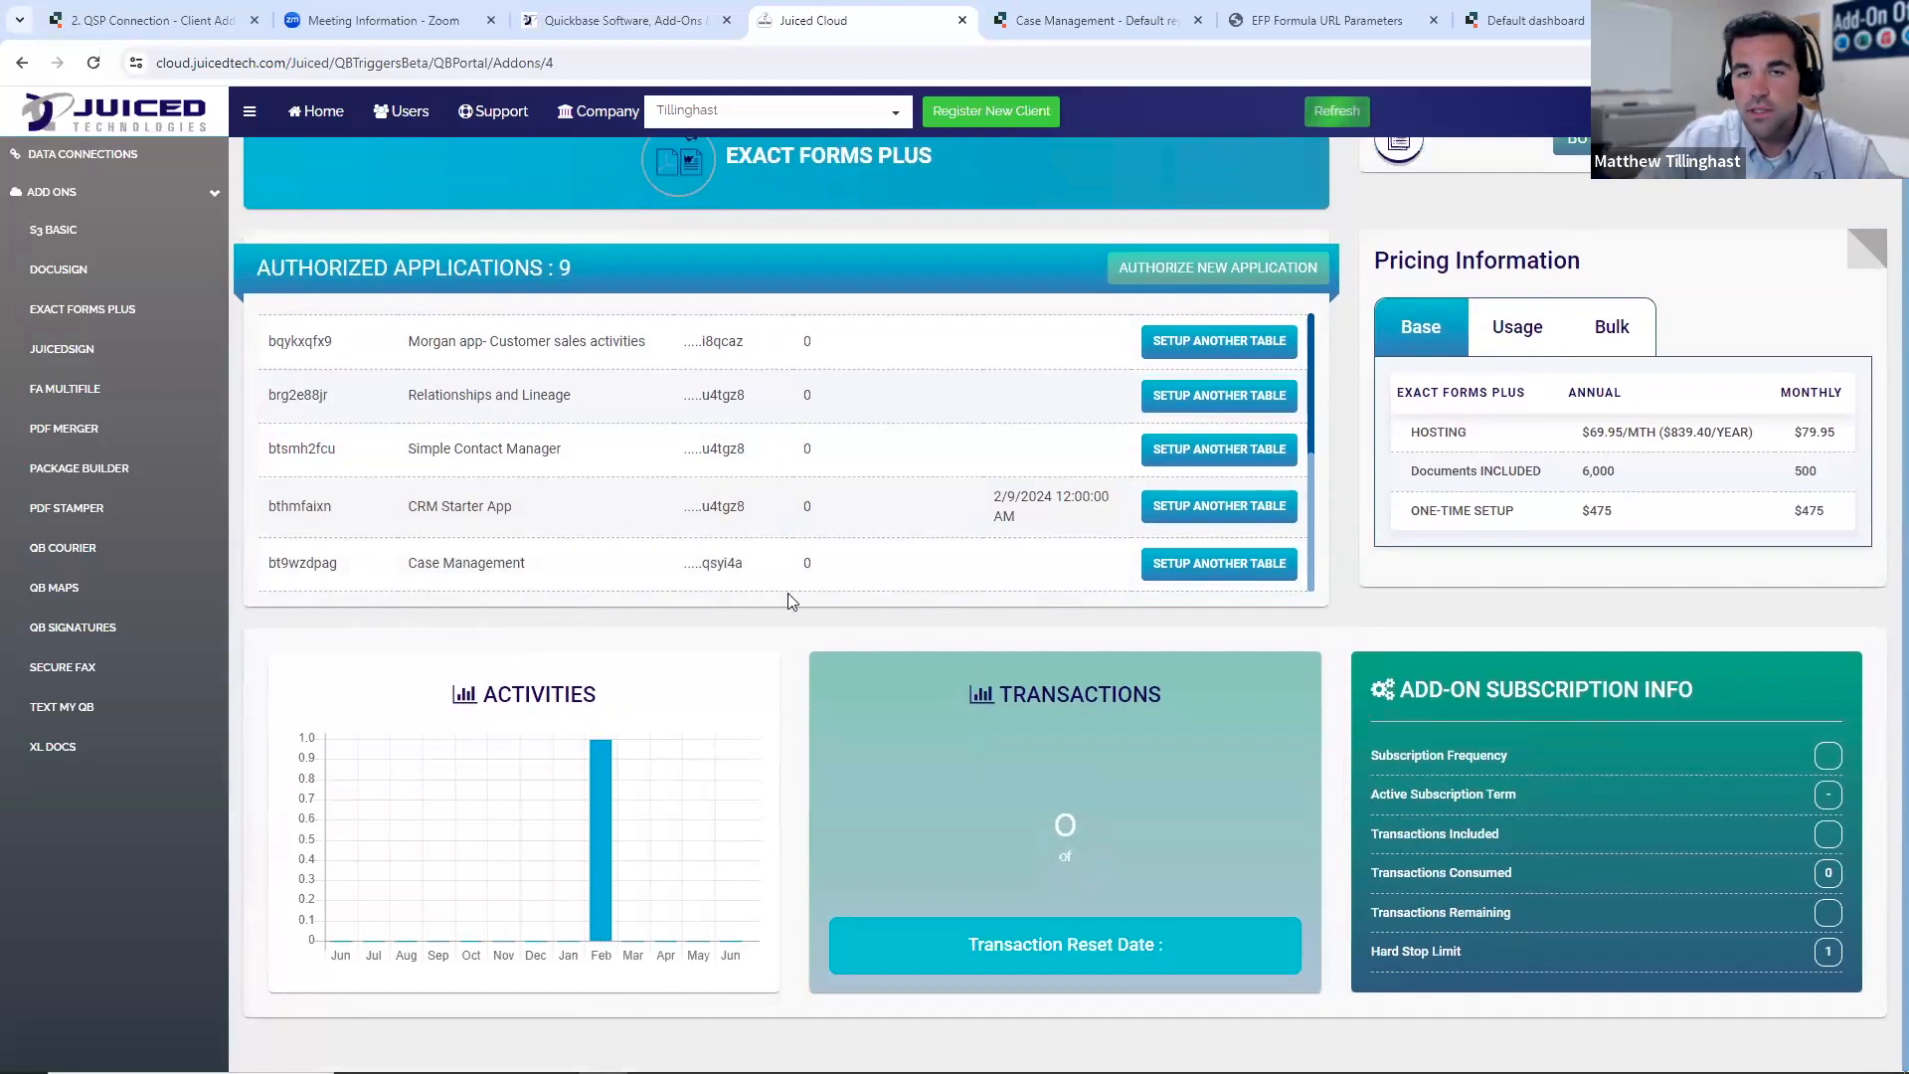
left_click(1205, 565)
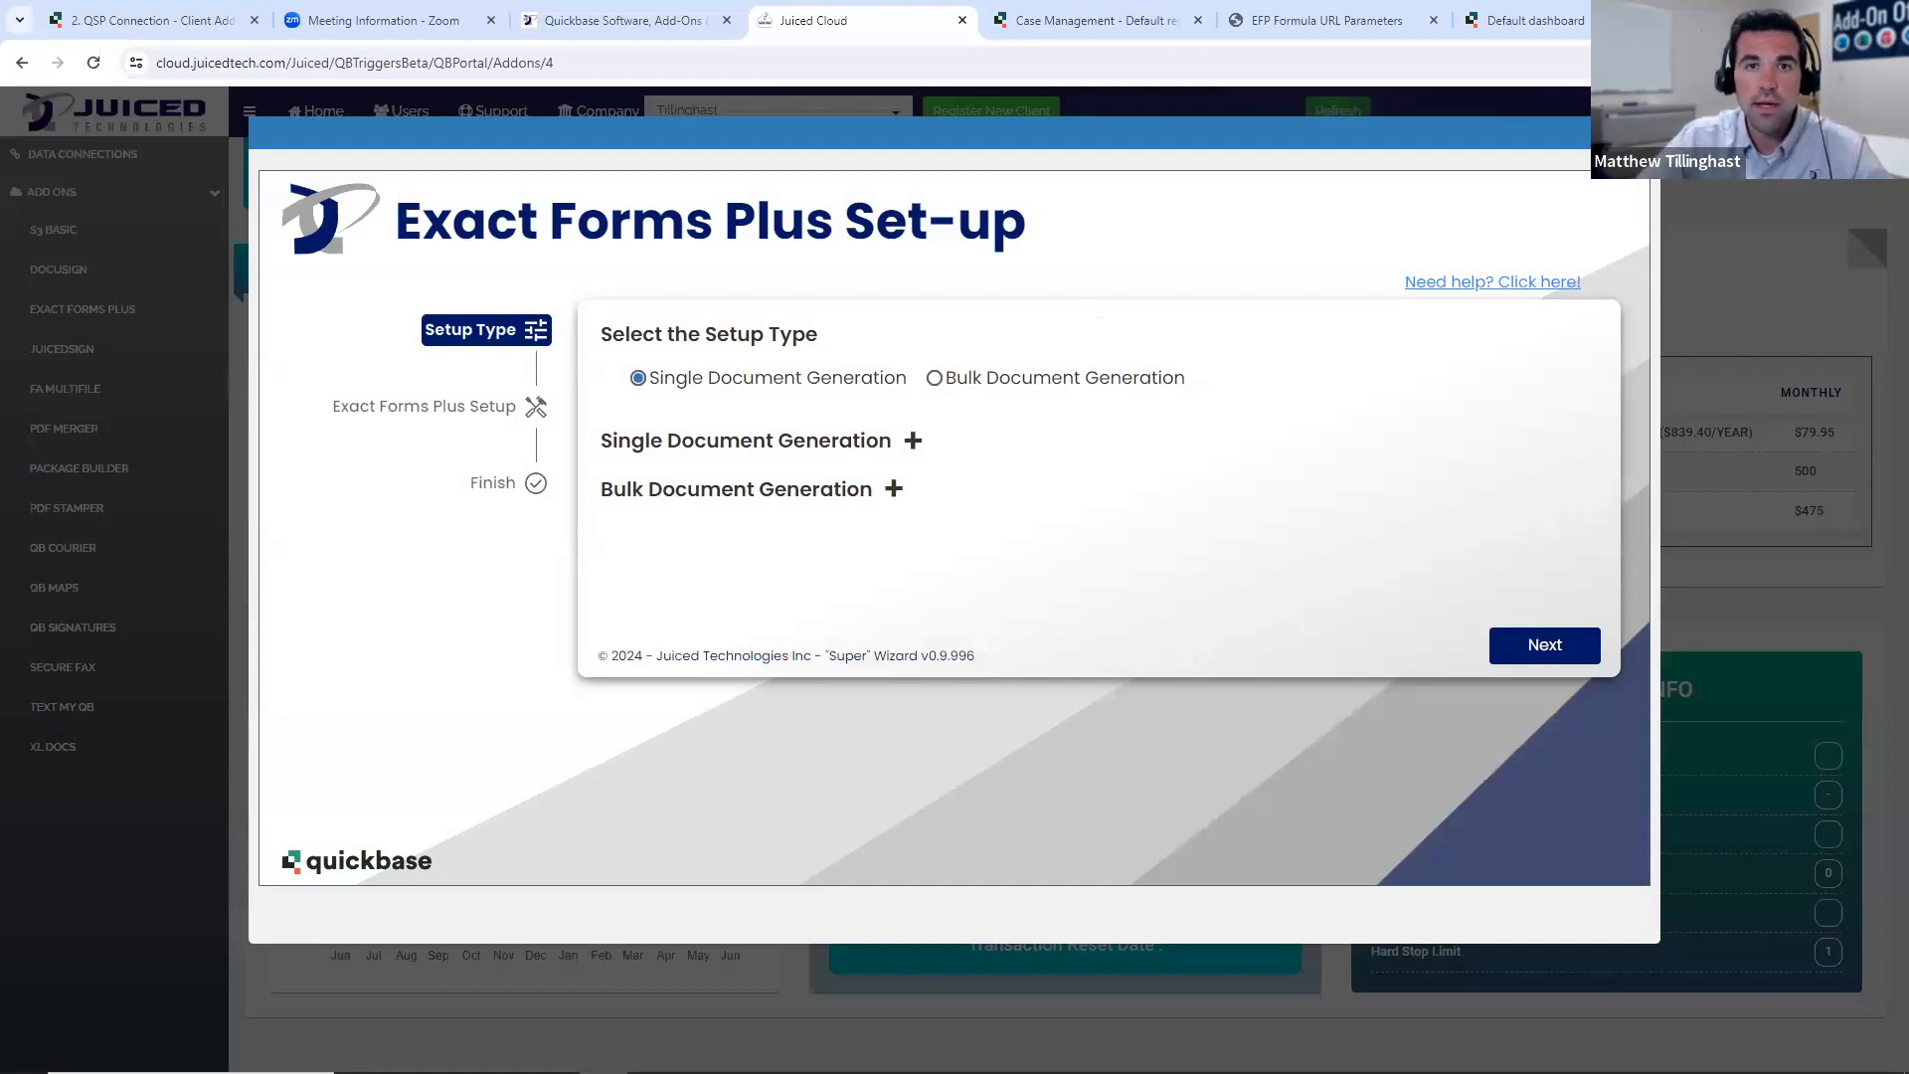
left_click(1640, 132)
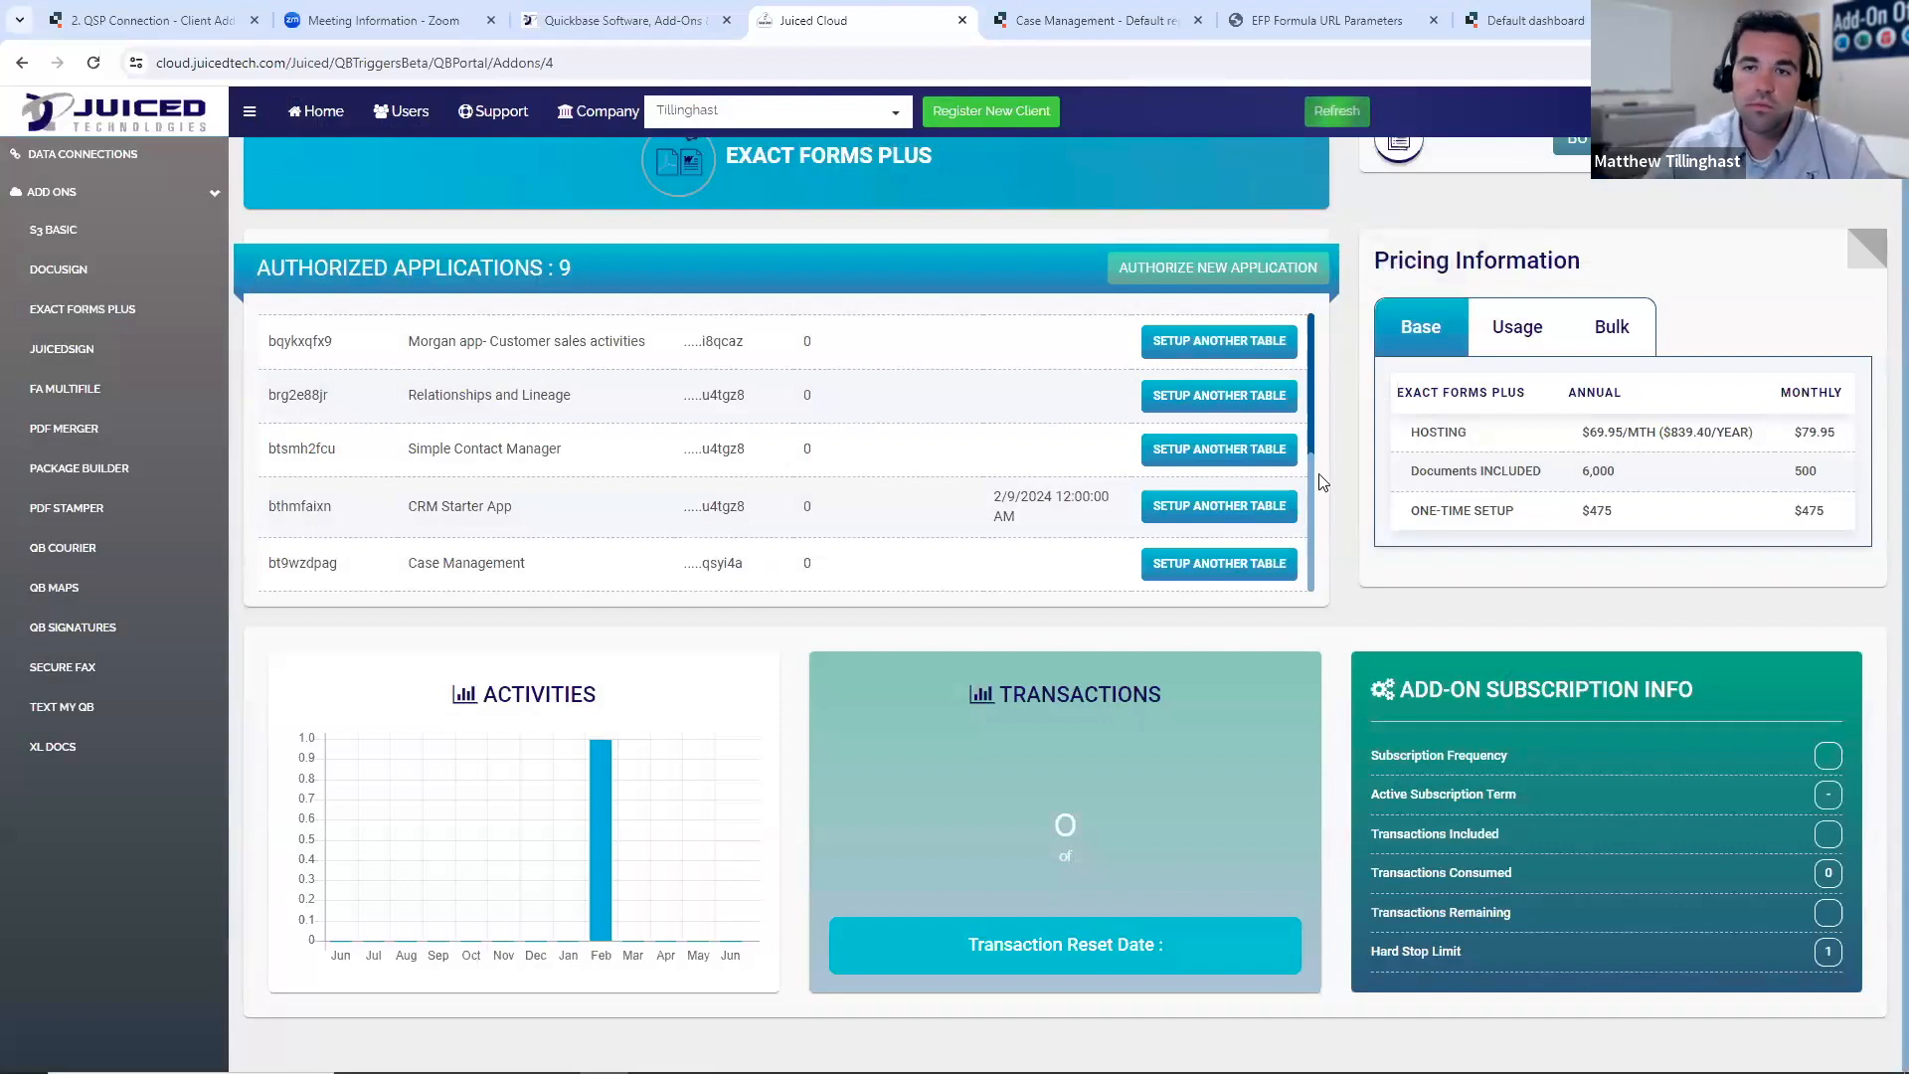
- Switch to the Quotes default report in the Quickbase Case Management app to examine the added document generation fields
left_click(1094, 20)
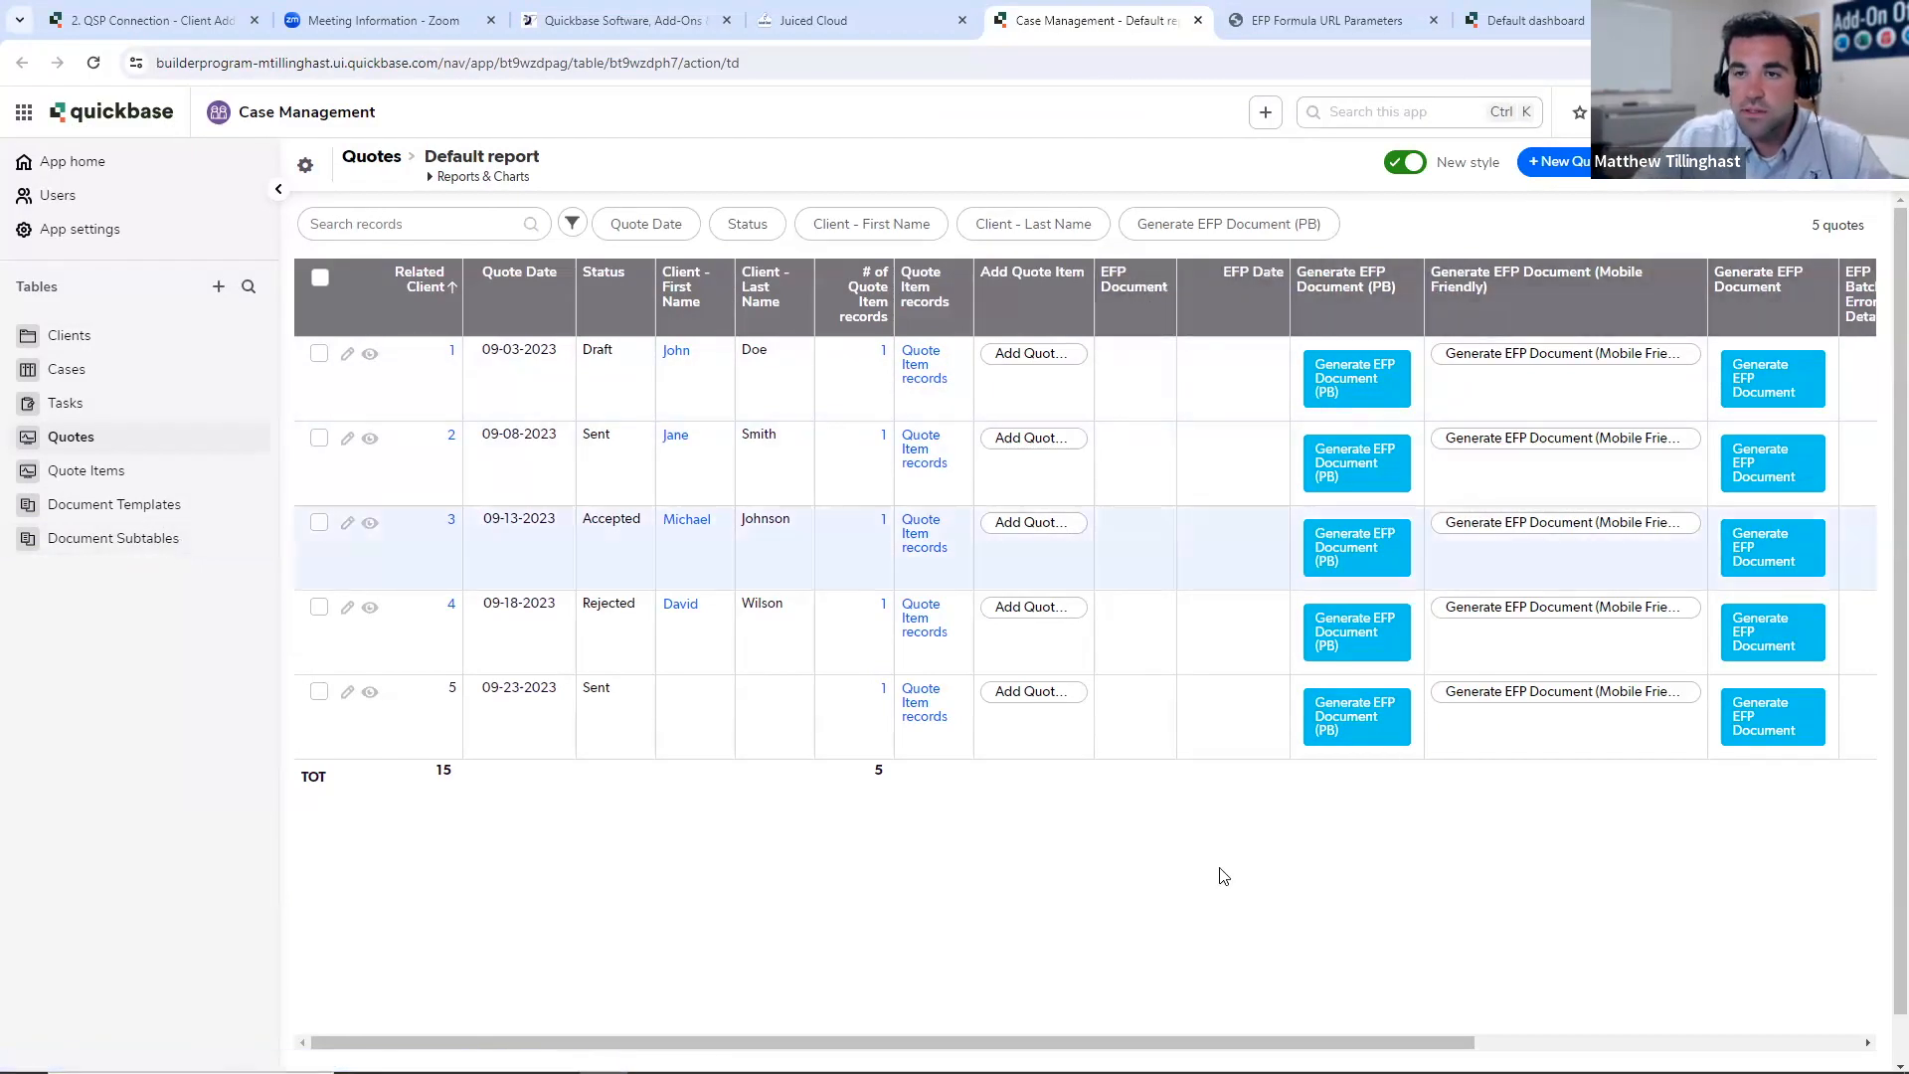
- Open the first quote's record from the Quotes report and examine its document generation and batch processing fields
left_click_drag(1241, 1042, 1058, 1016)
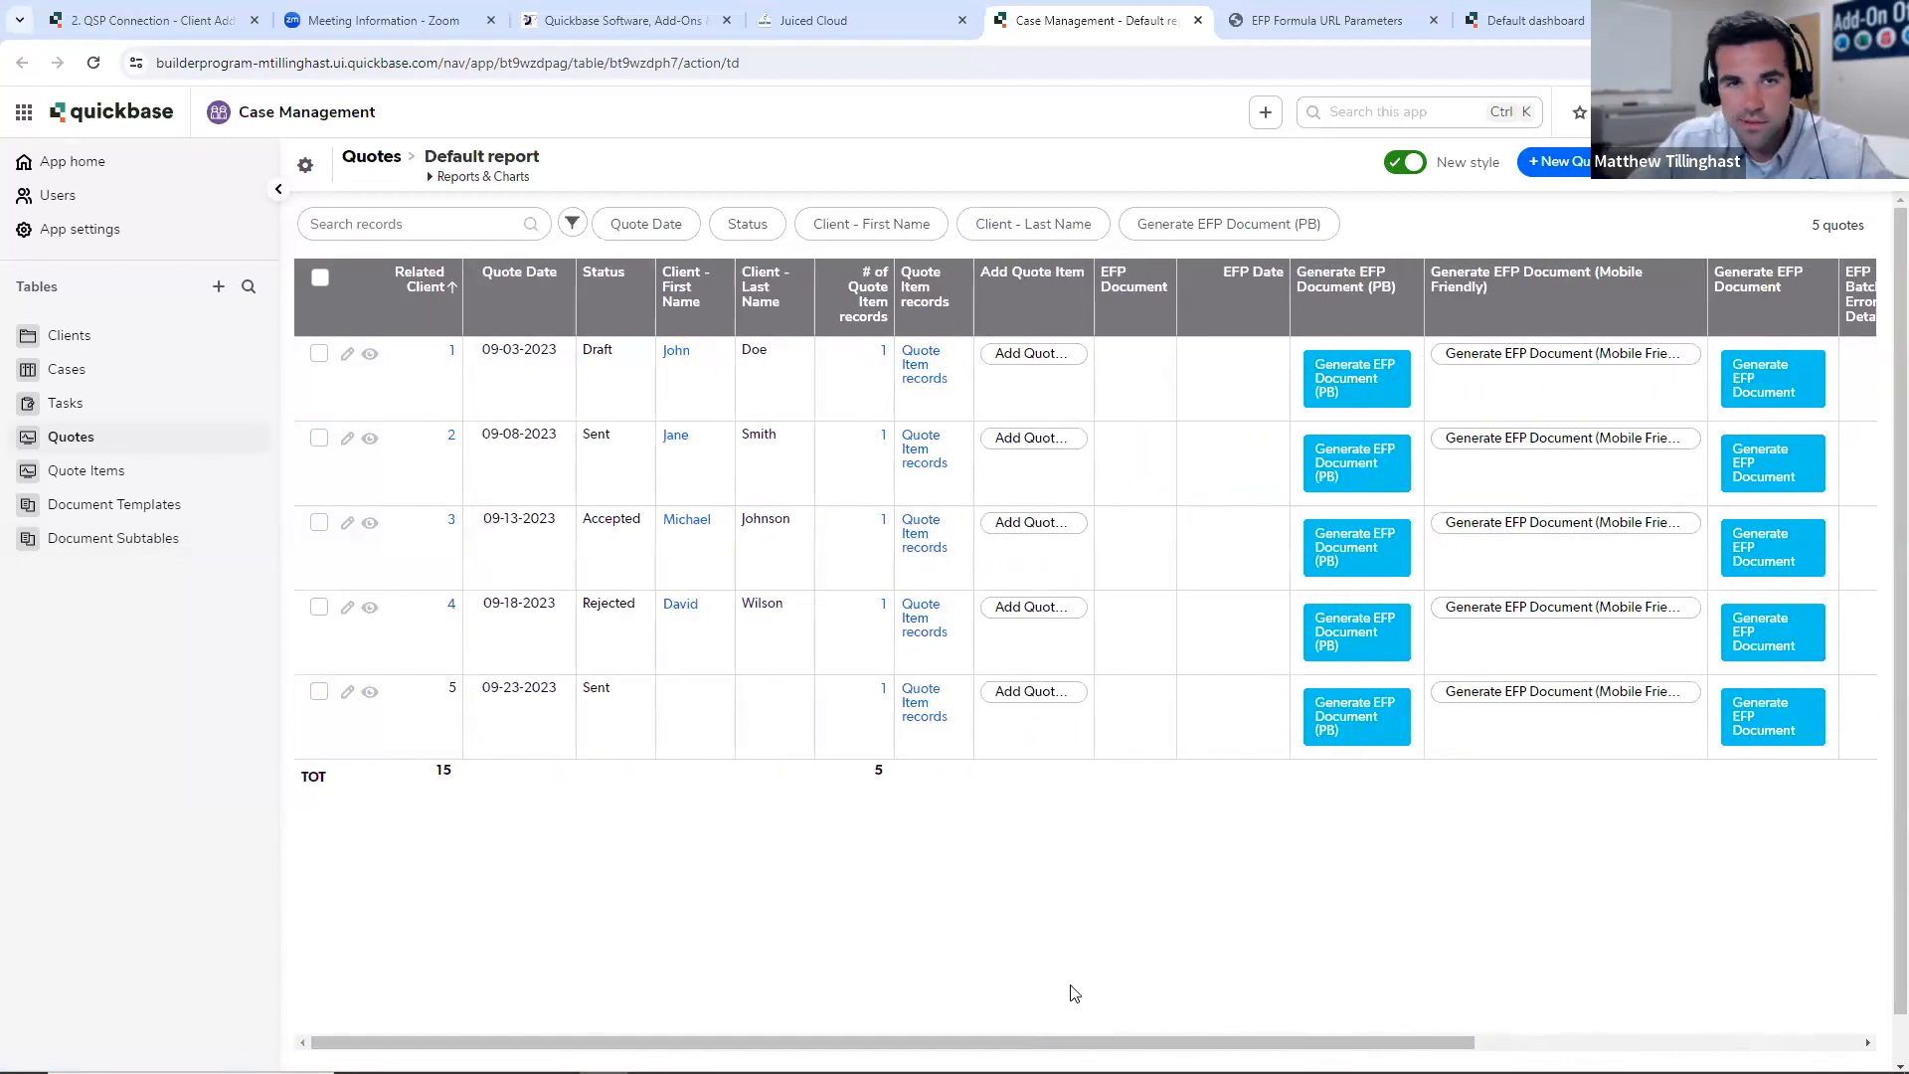
left_click(370, 354)
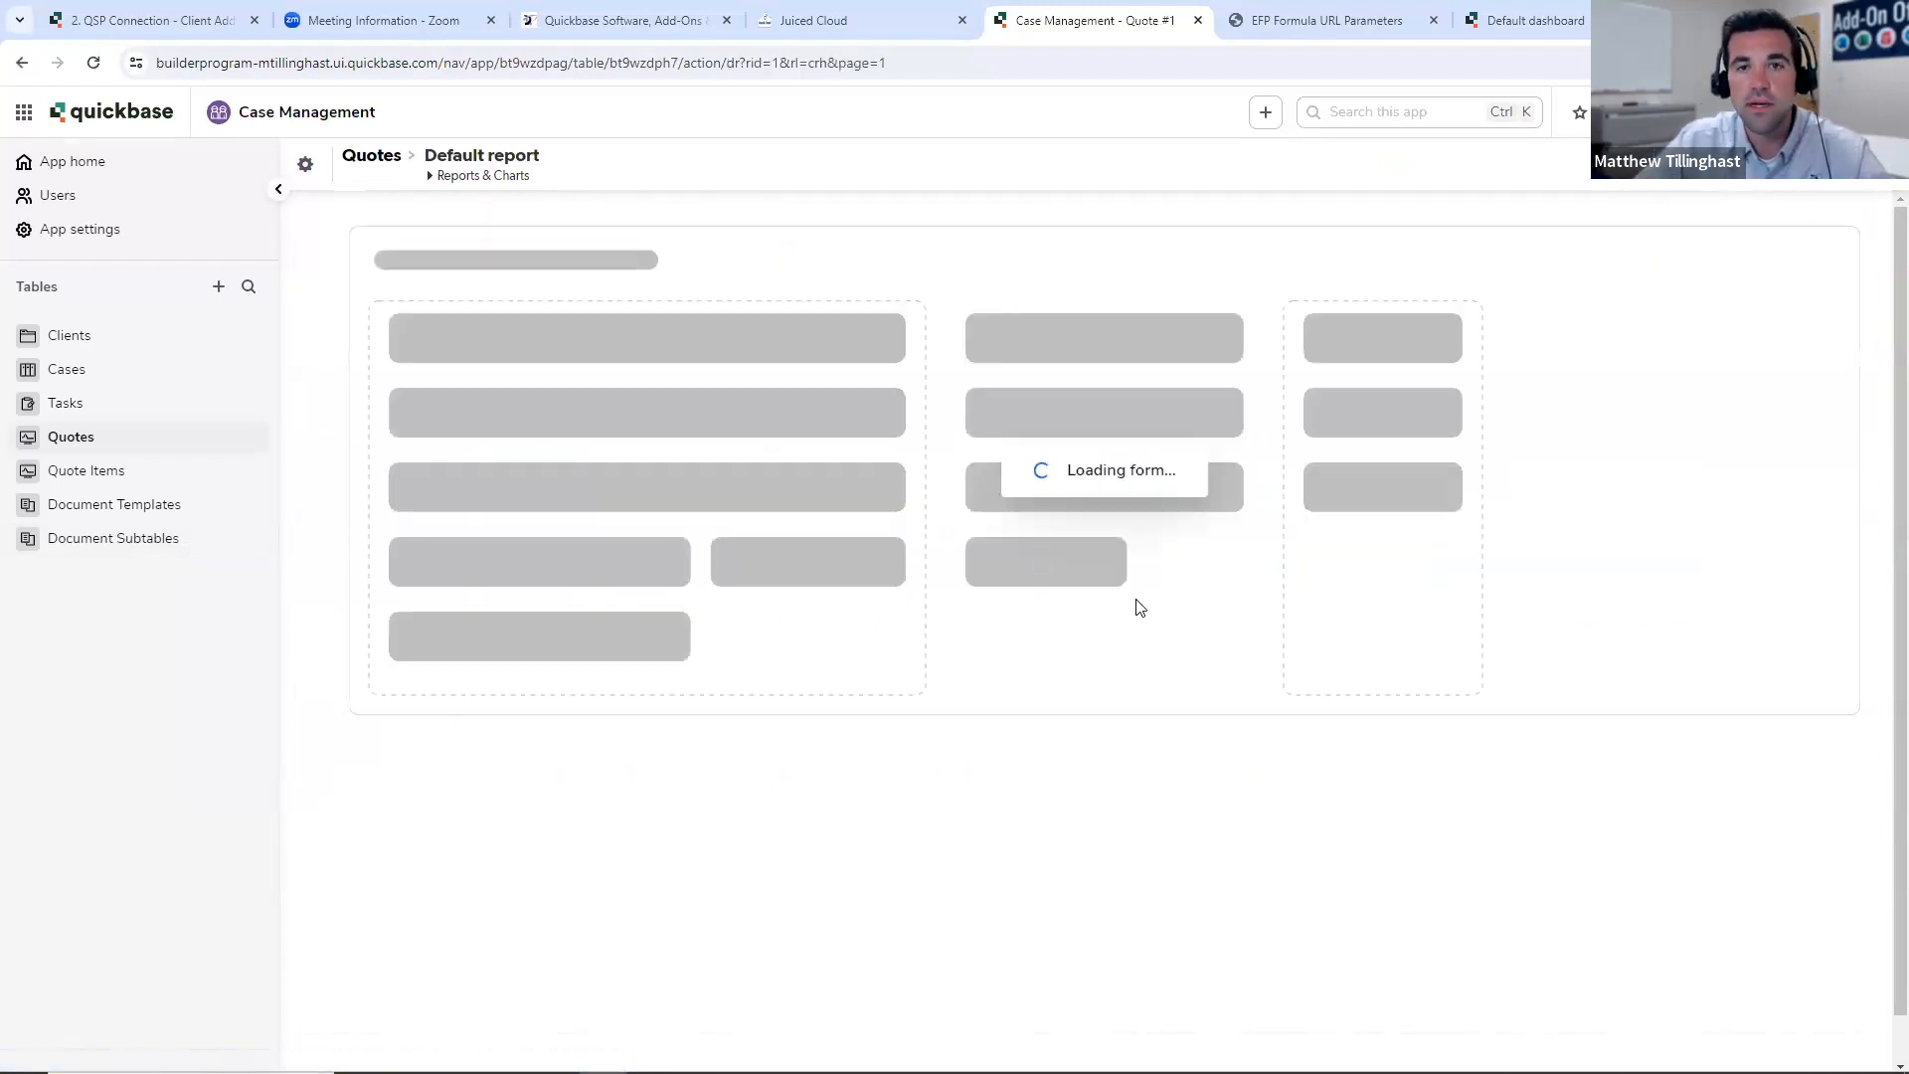
scroll(1153, 600, "down", 5)
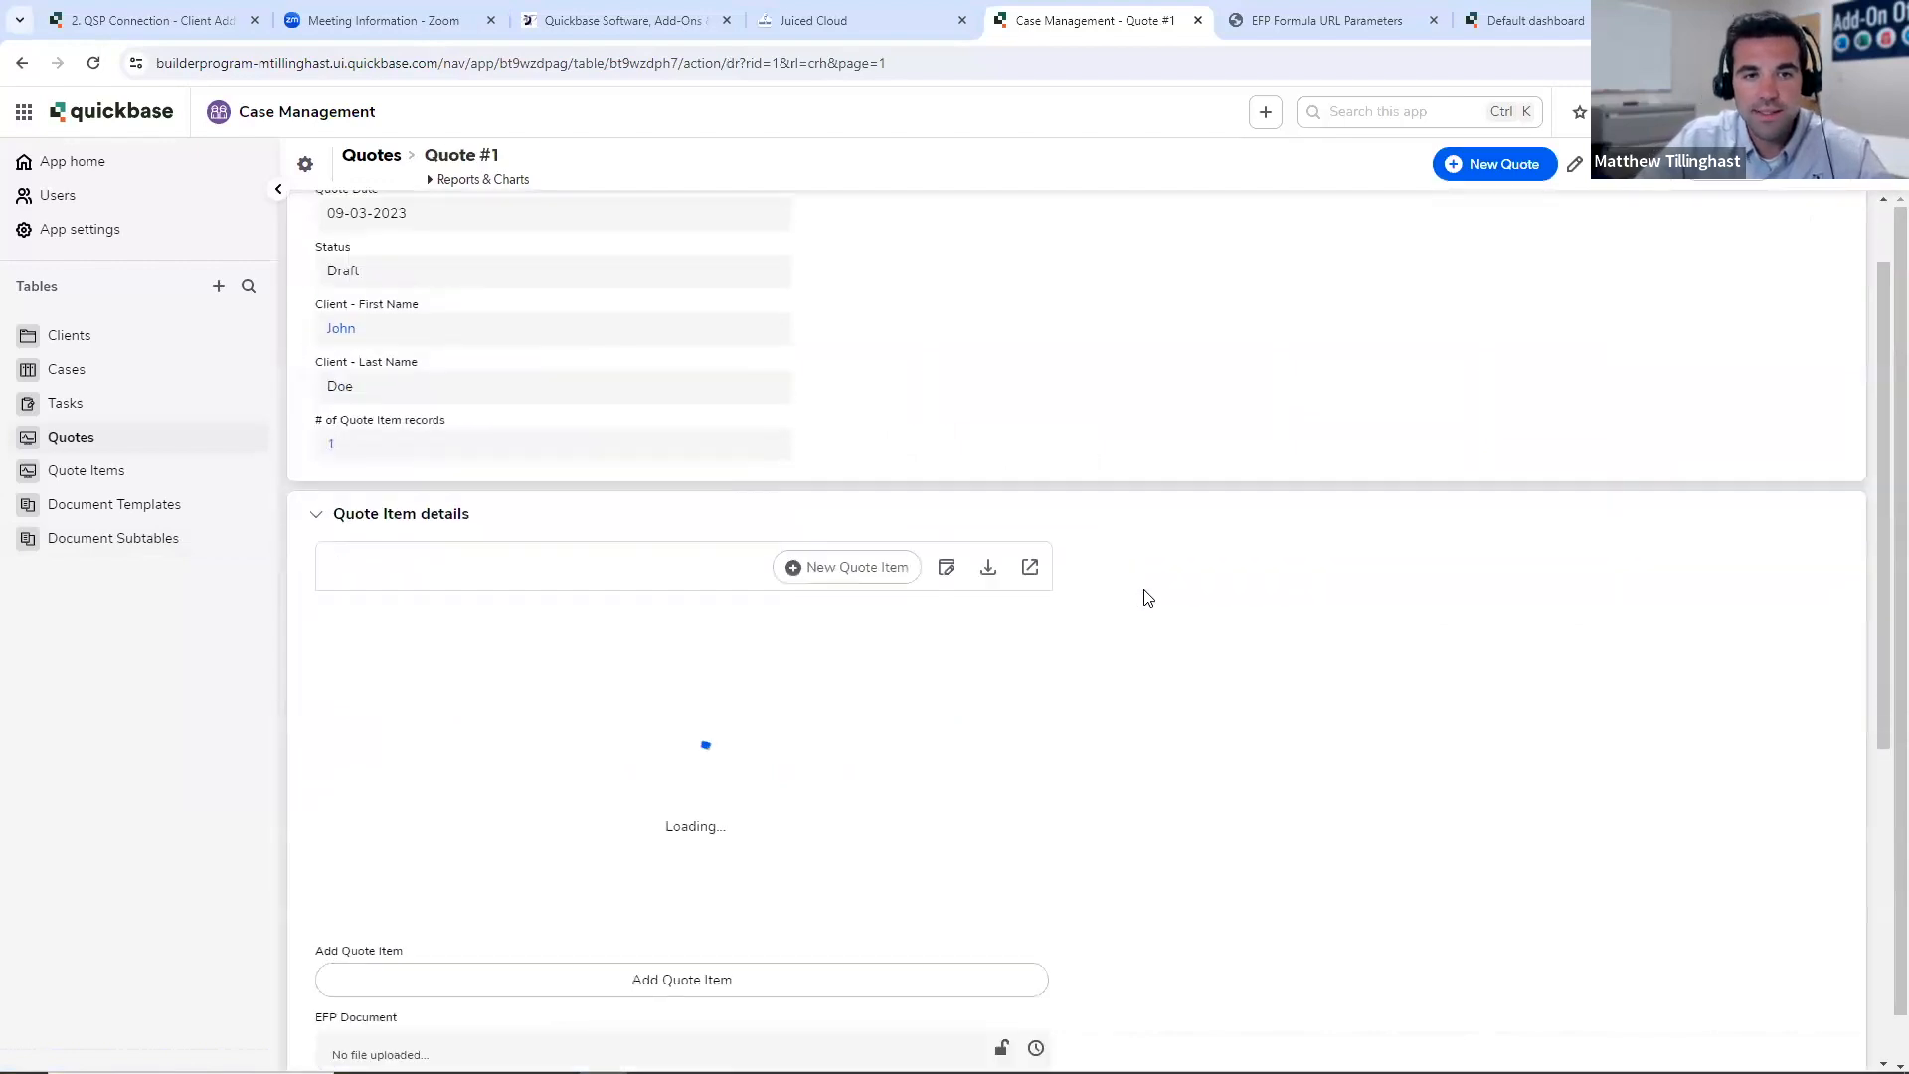
scroll(1177, 607, "down", 2)
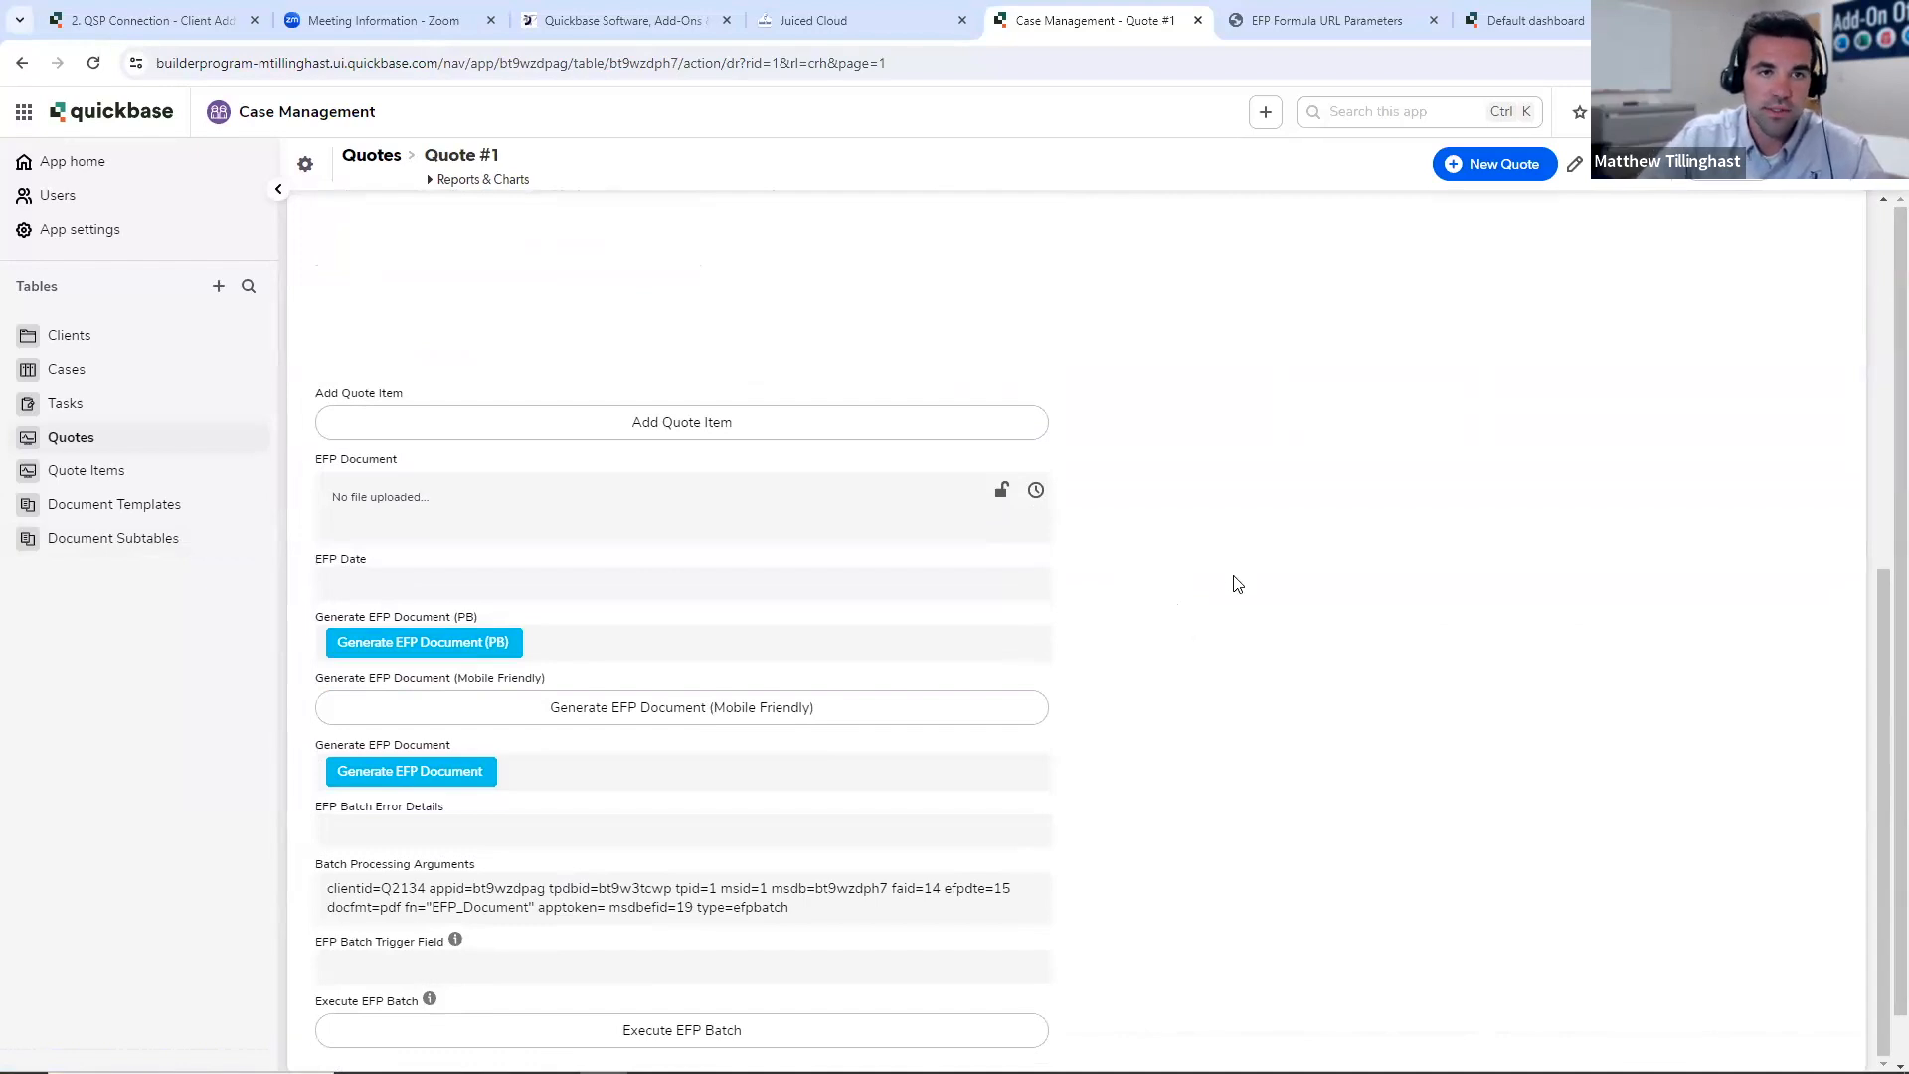
scroll(1239, 587, "up", 7)
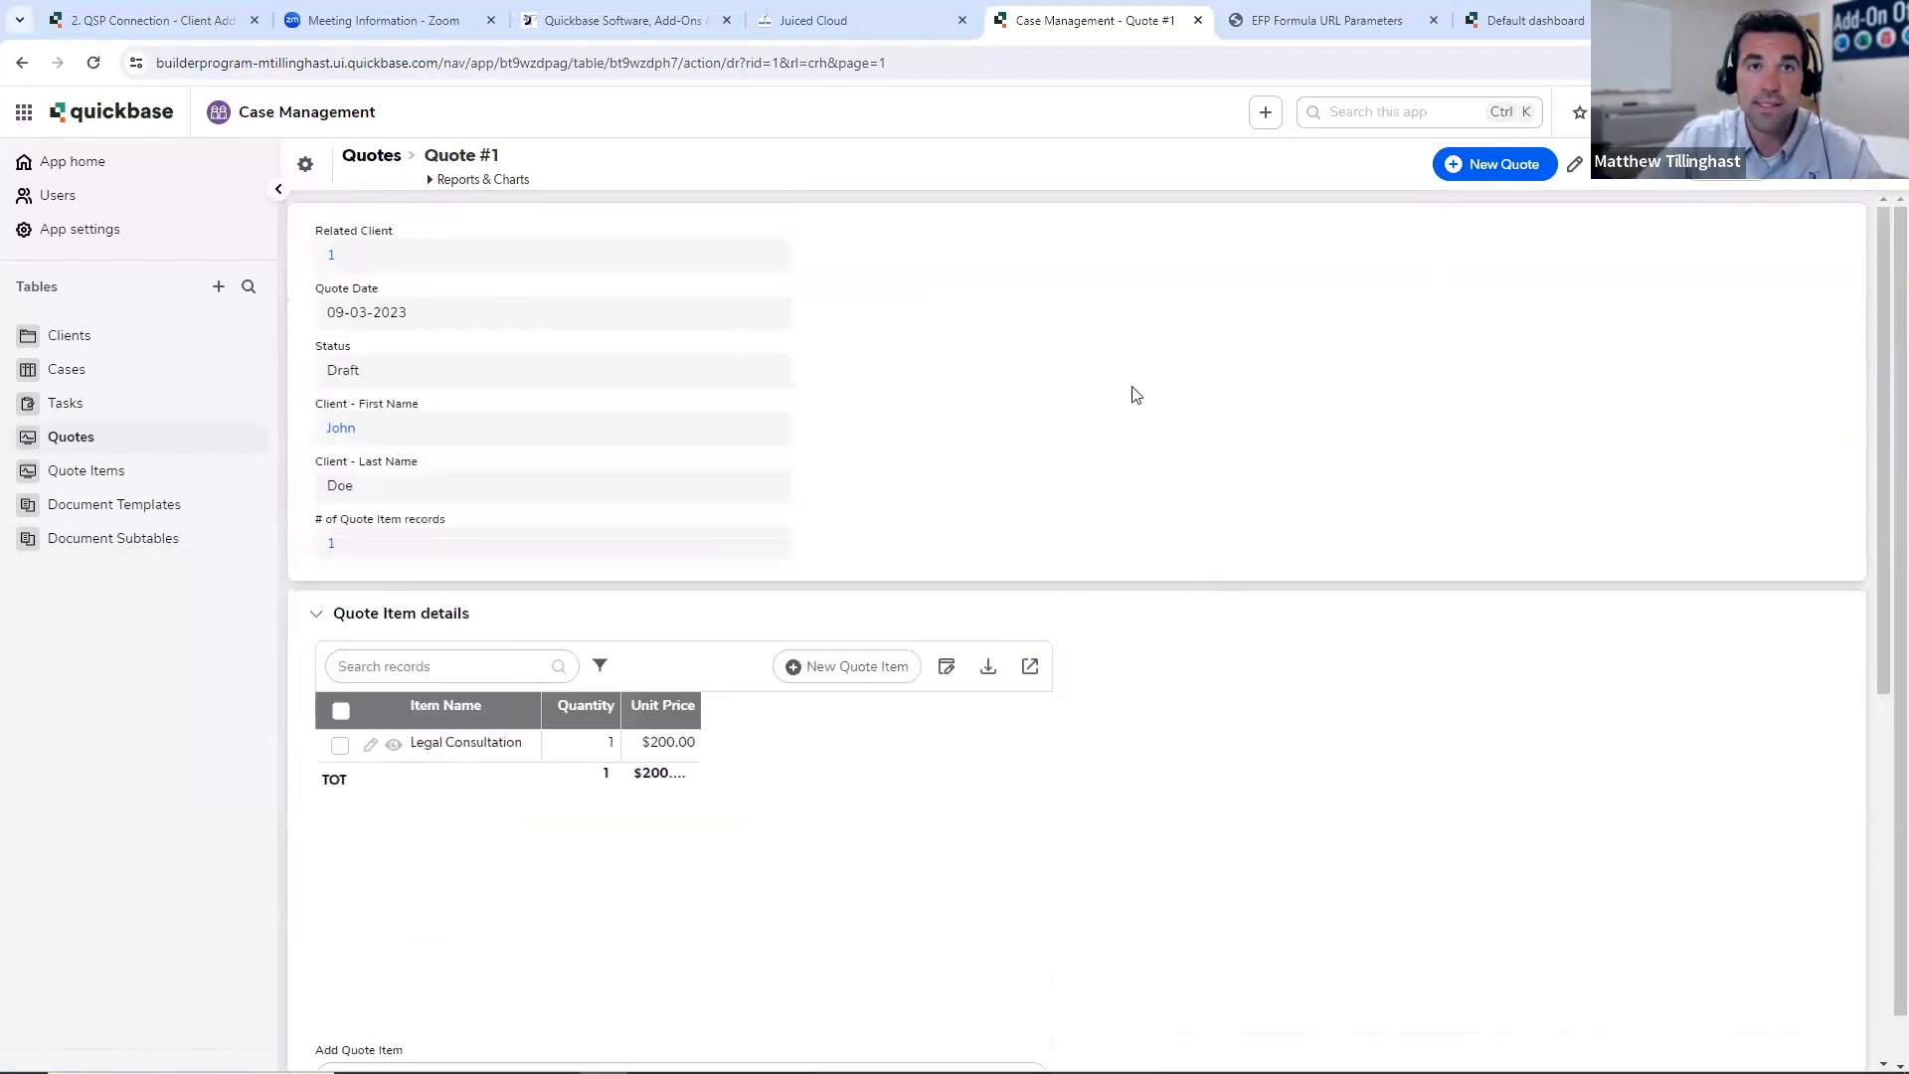
- Switch to Juiced Cloud and view the available add-ons on its home page
left_click(863, 19)
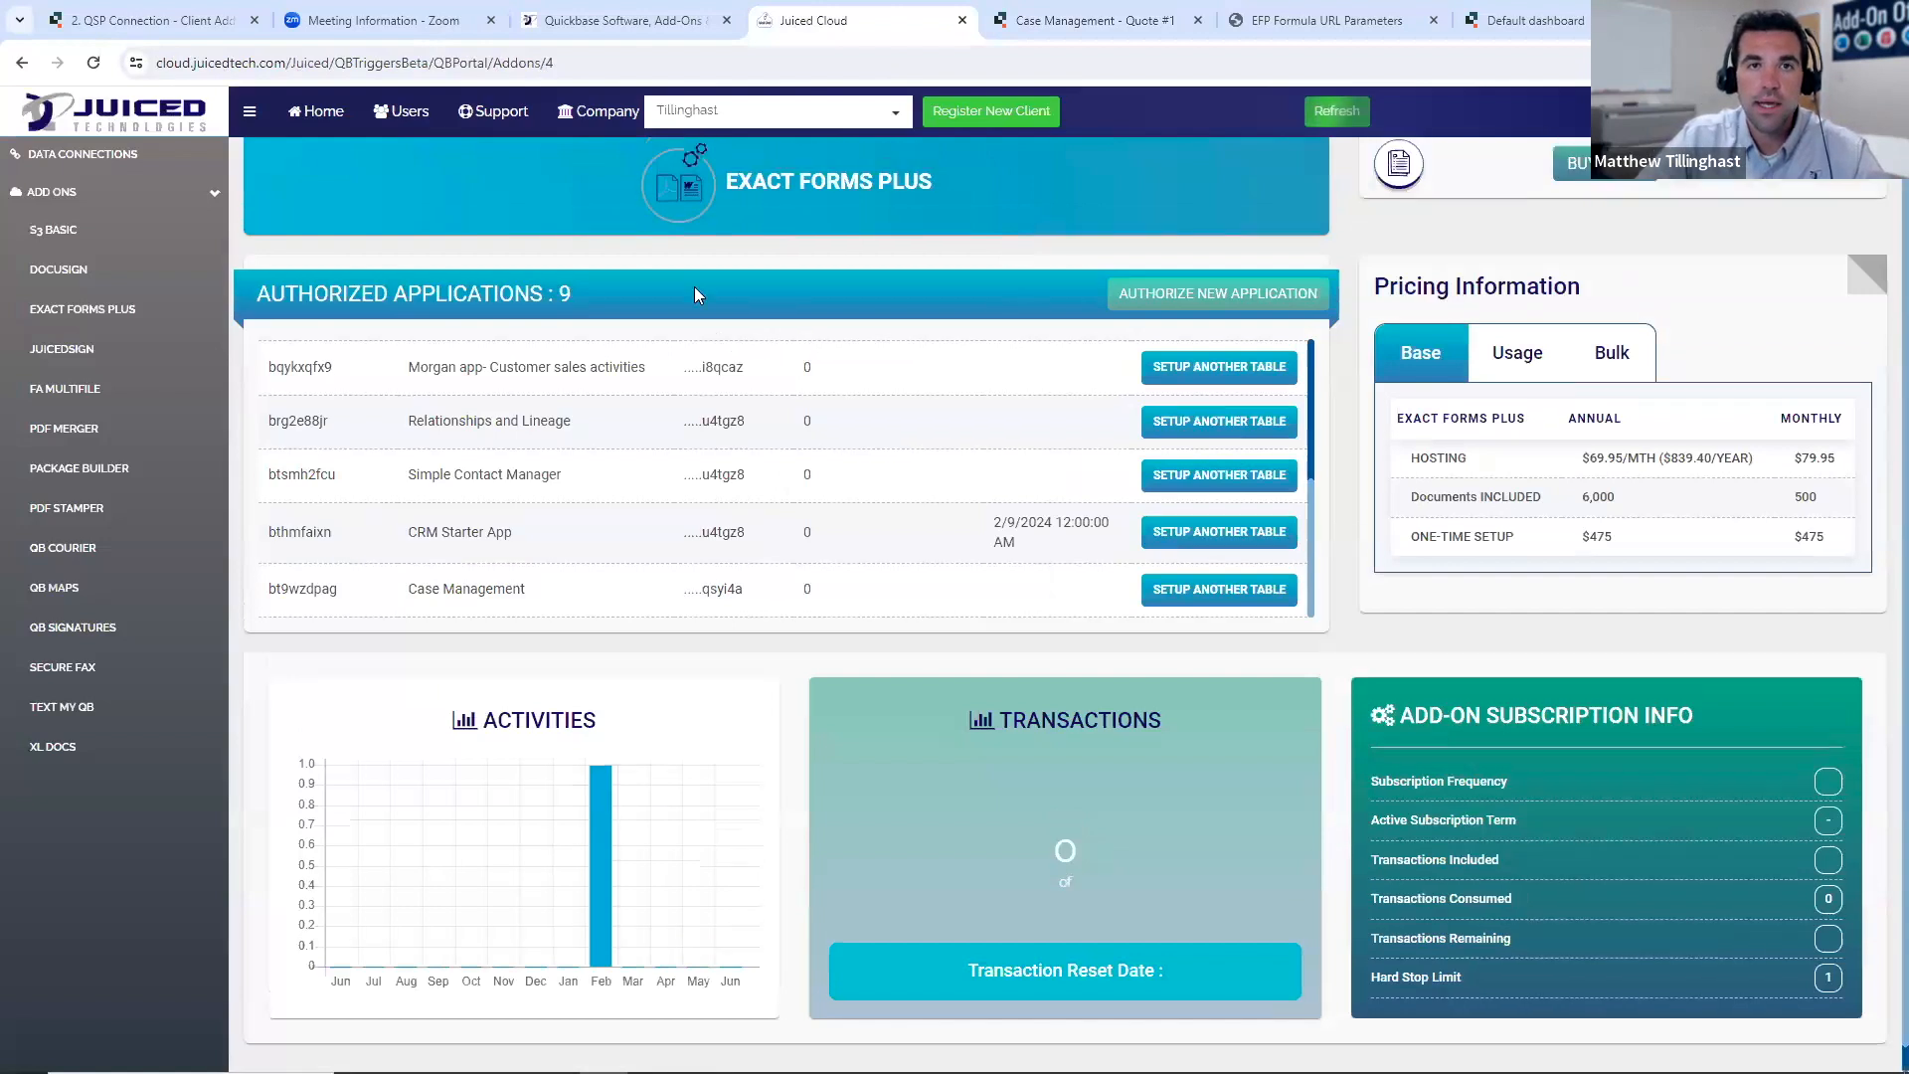
scroll(694, 294, "up", 1)
left_click(318, 111)
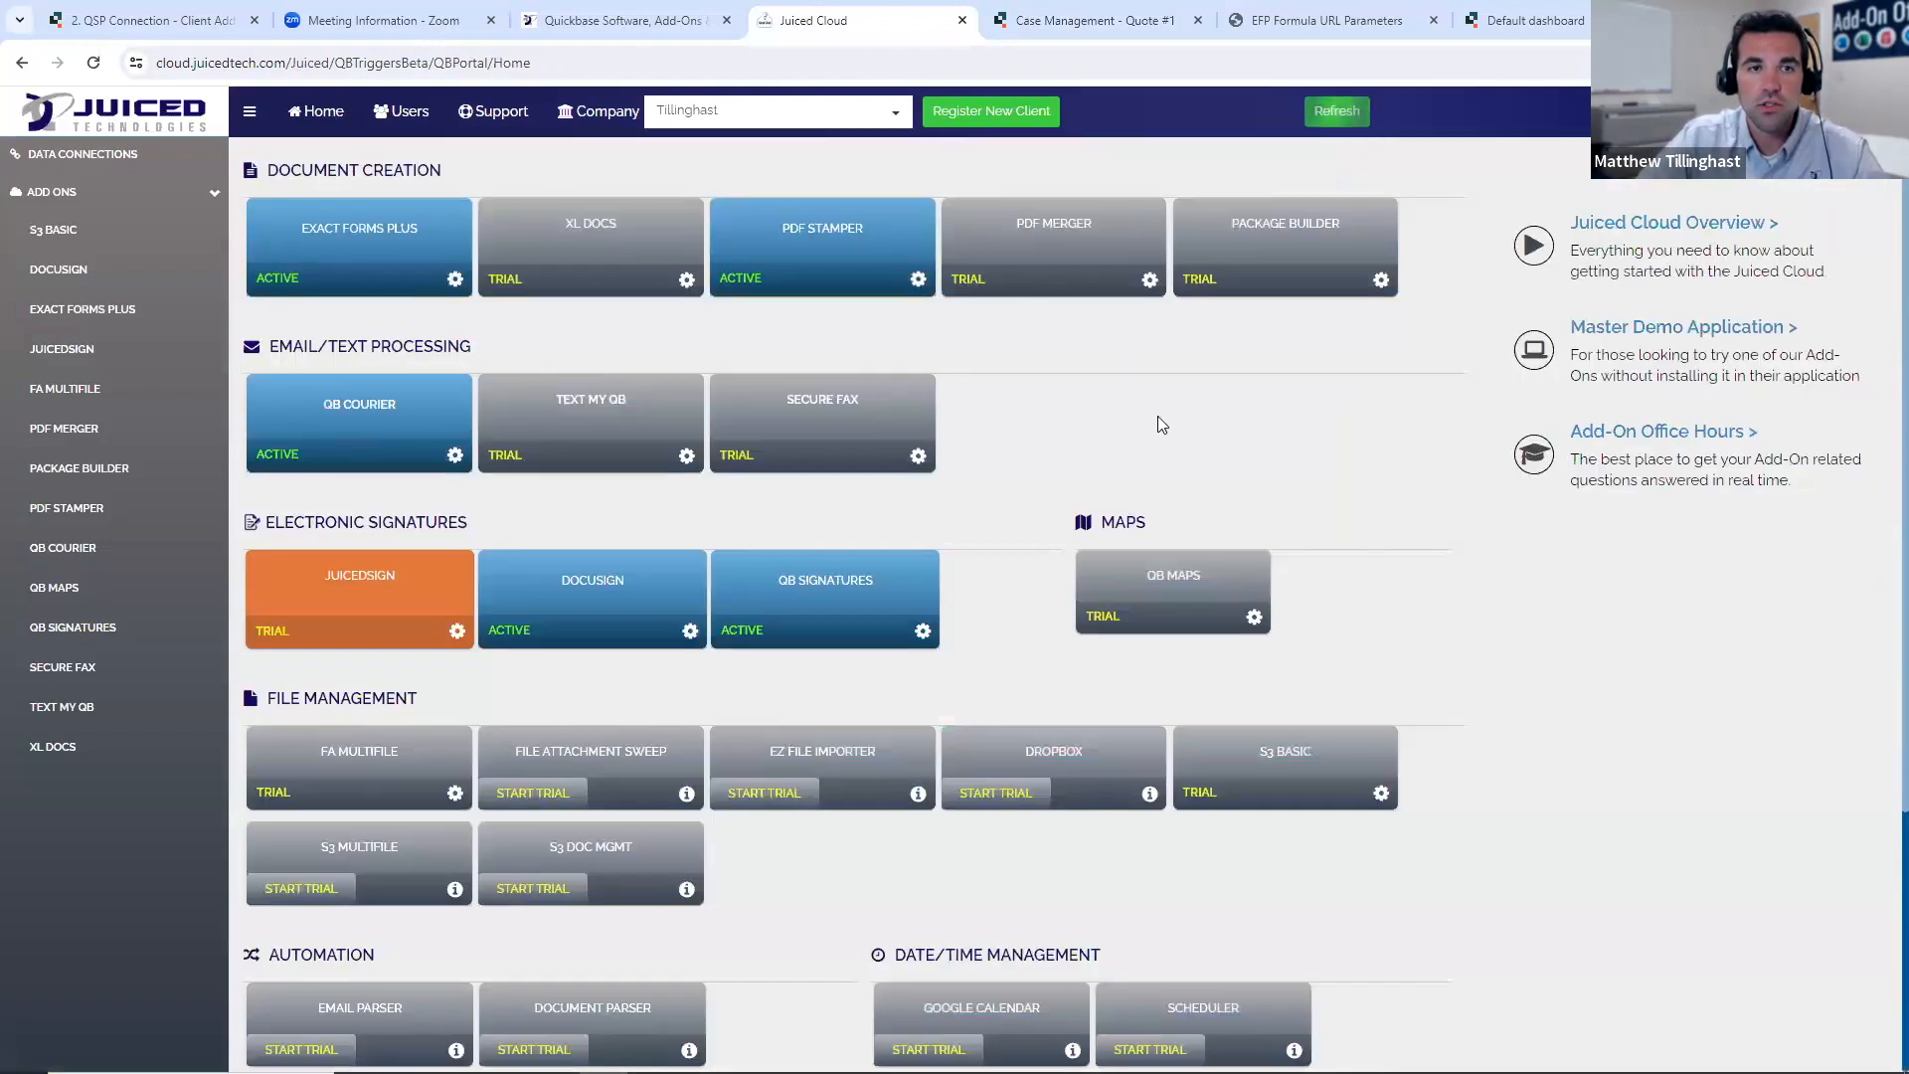
left_click(389, 588)
left_click(316, 110)
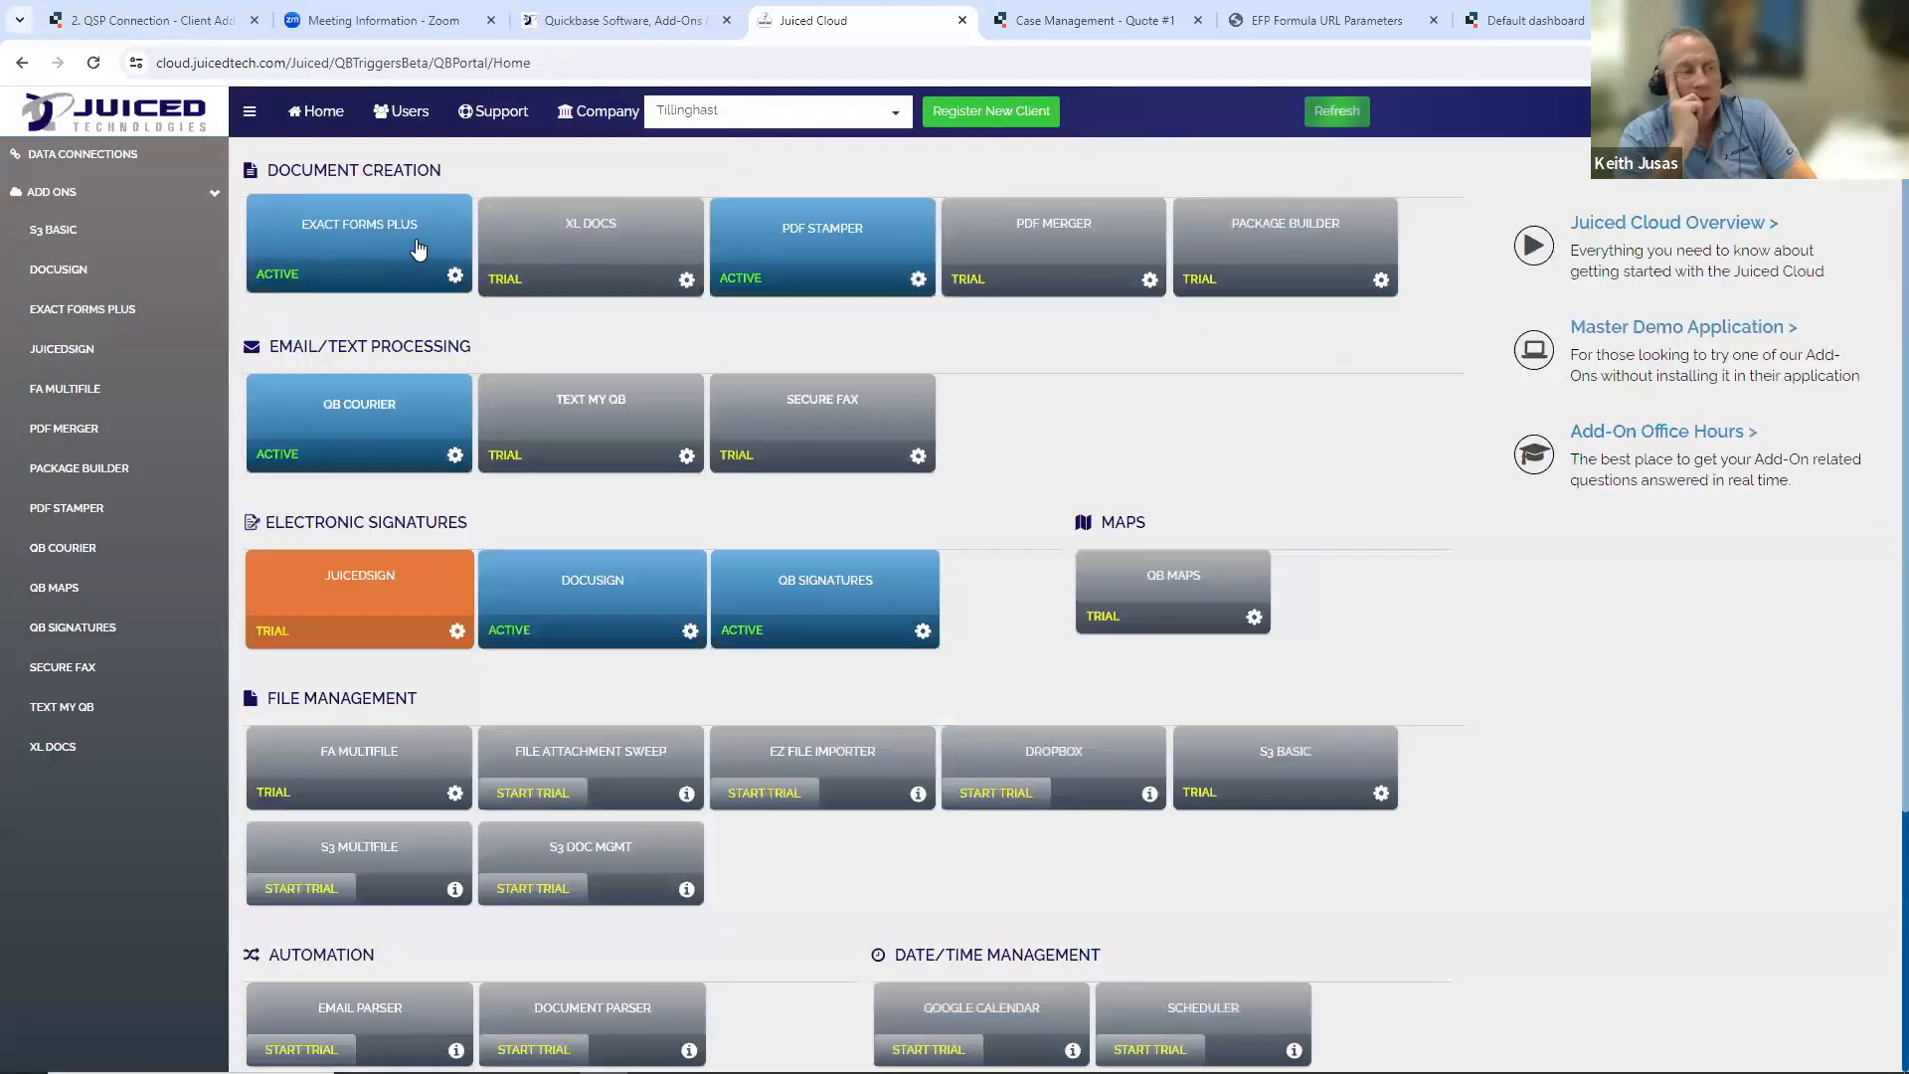
left_click(1083, 25)
left_click(855, 20)
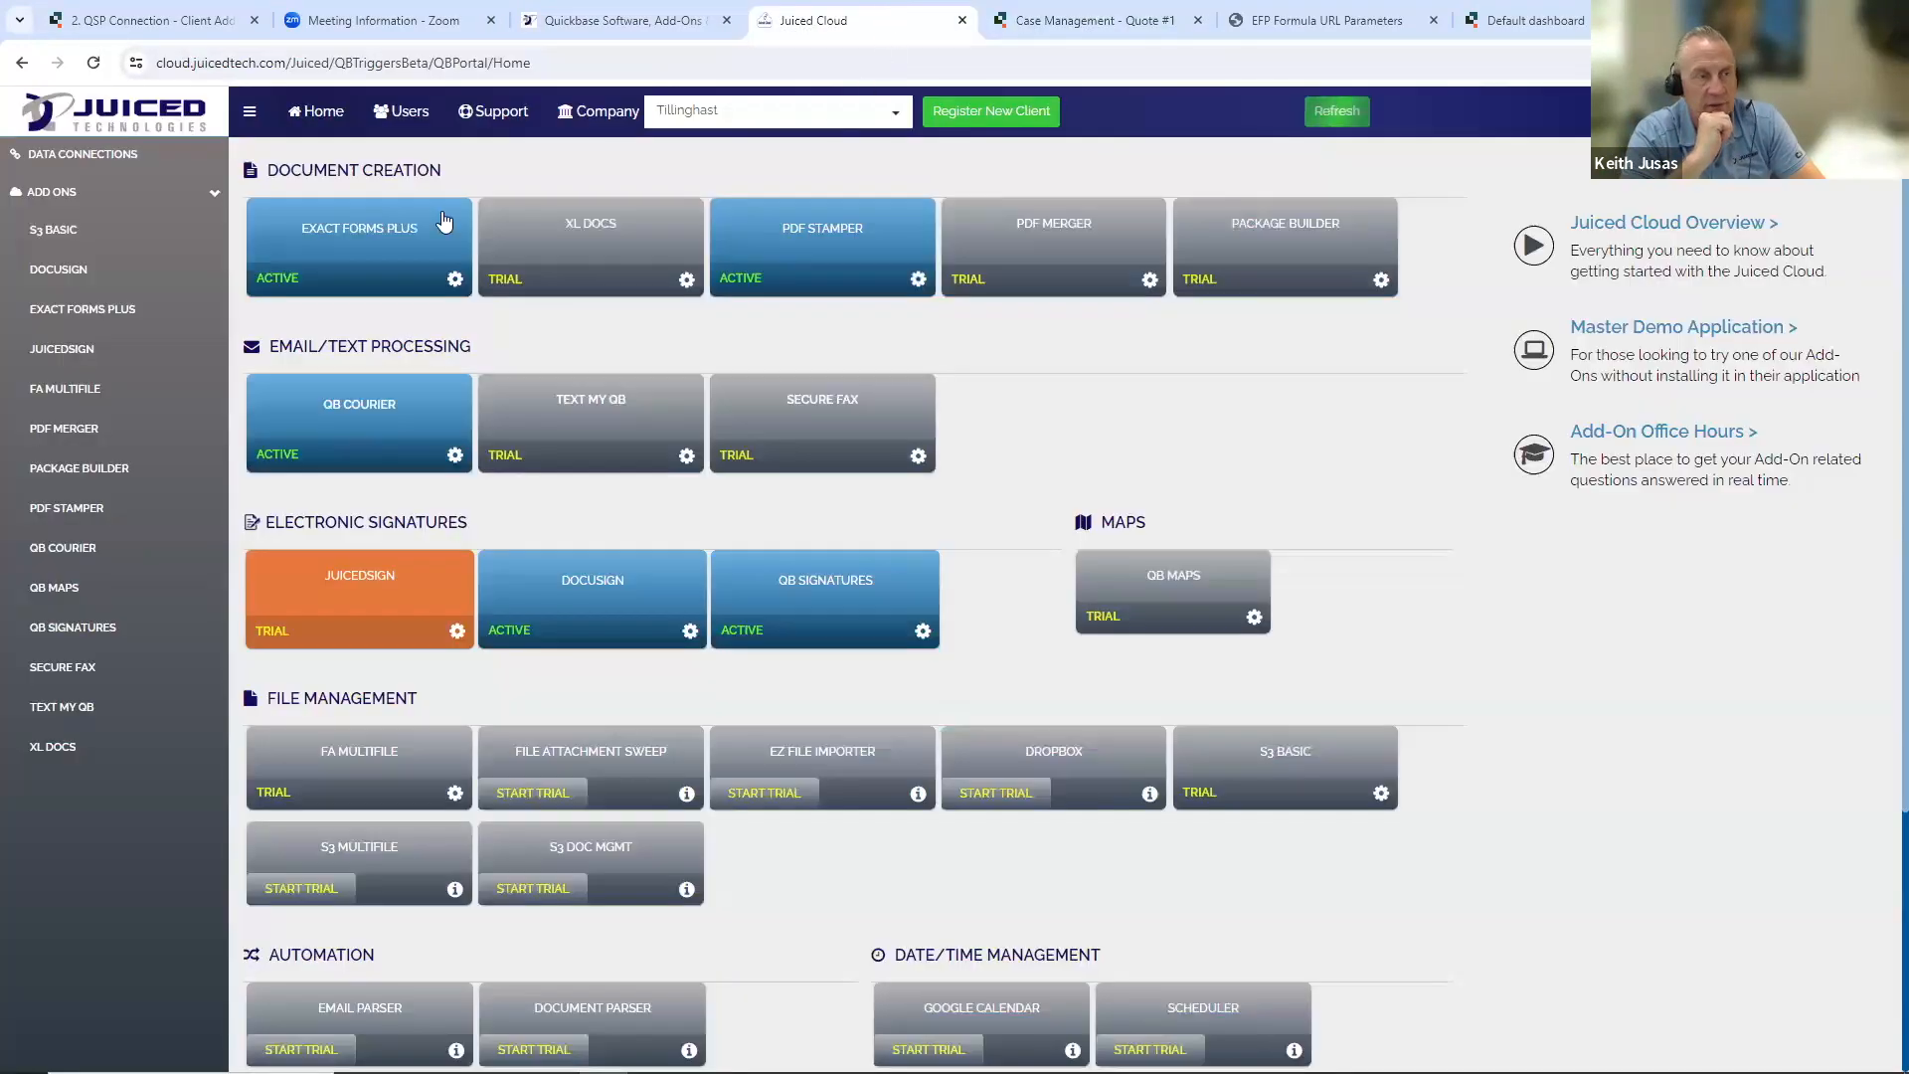
- Start another Exact Forms Plus table set-up for Case Management, choose Bulk Document Generation and expand its description
left_click(445, 221)
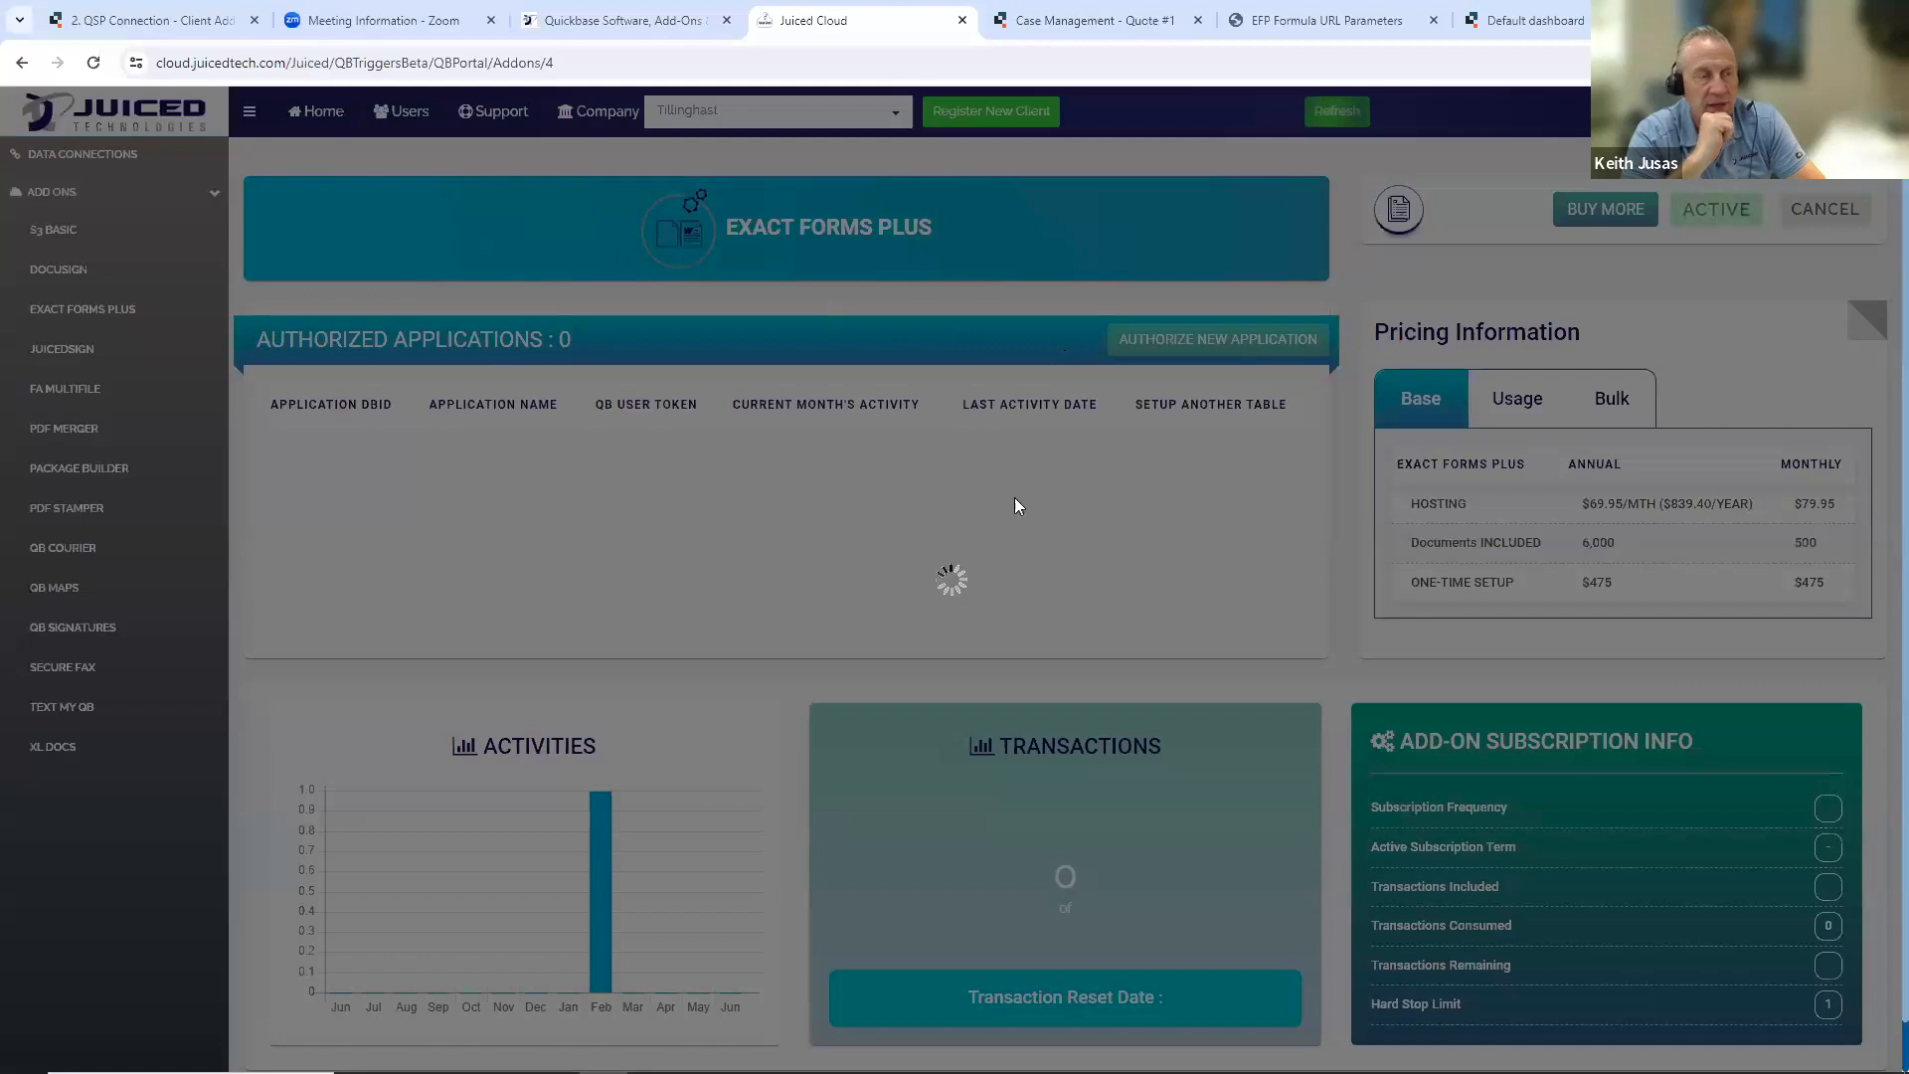
scroll(1093, 557, "down", 3)
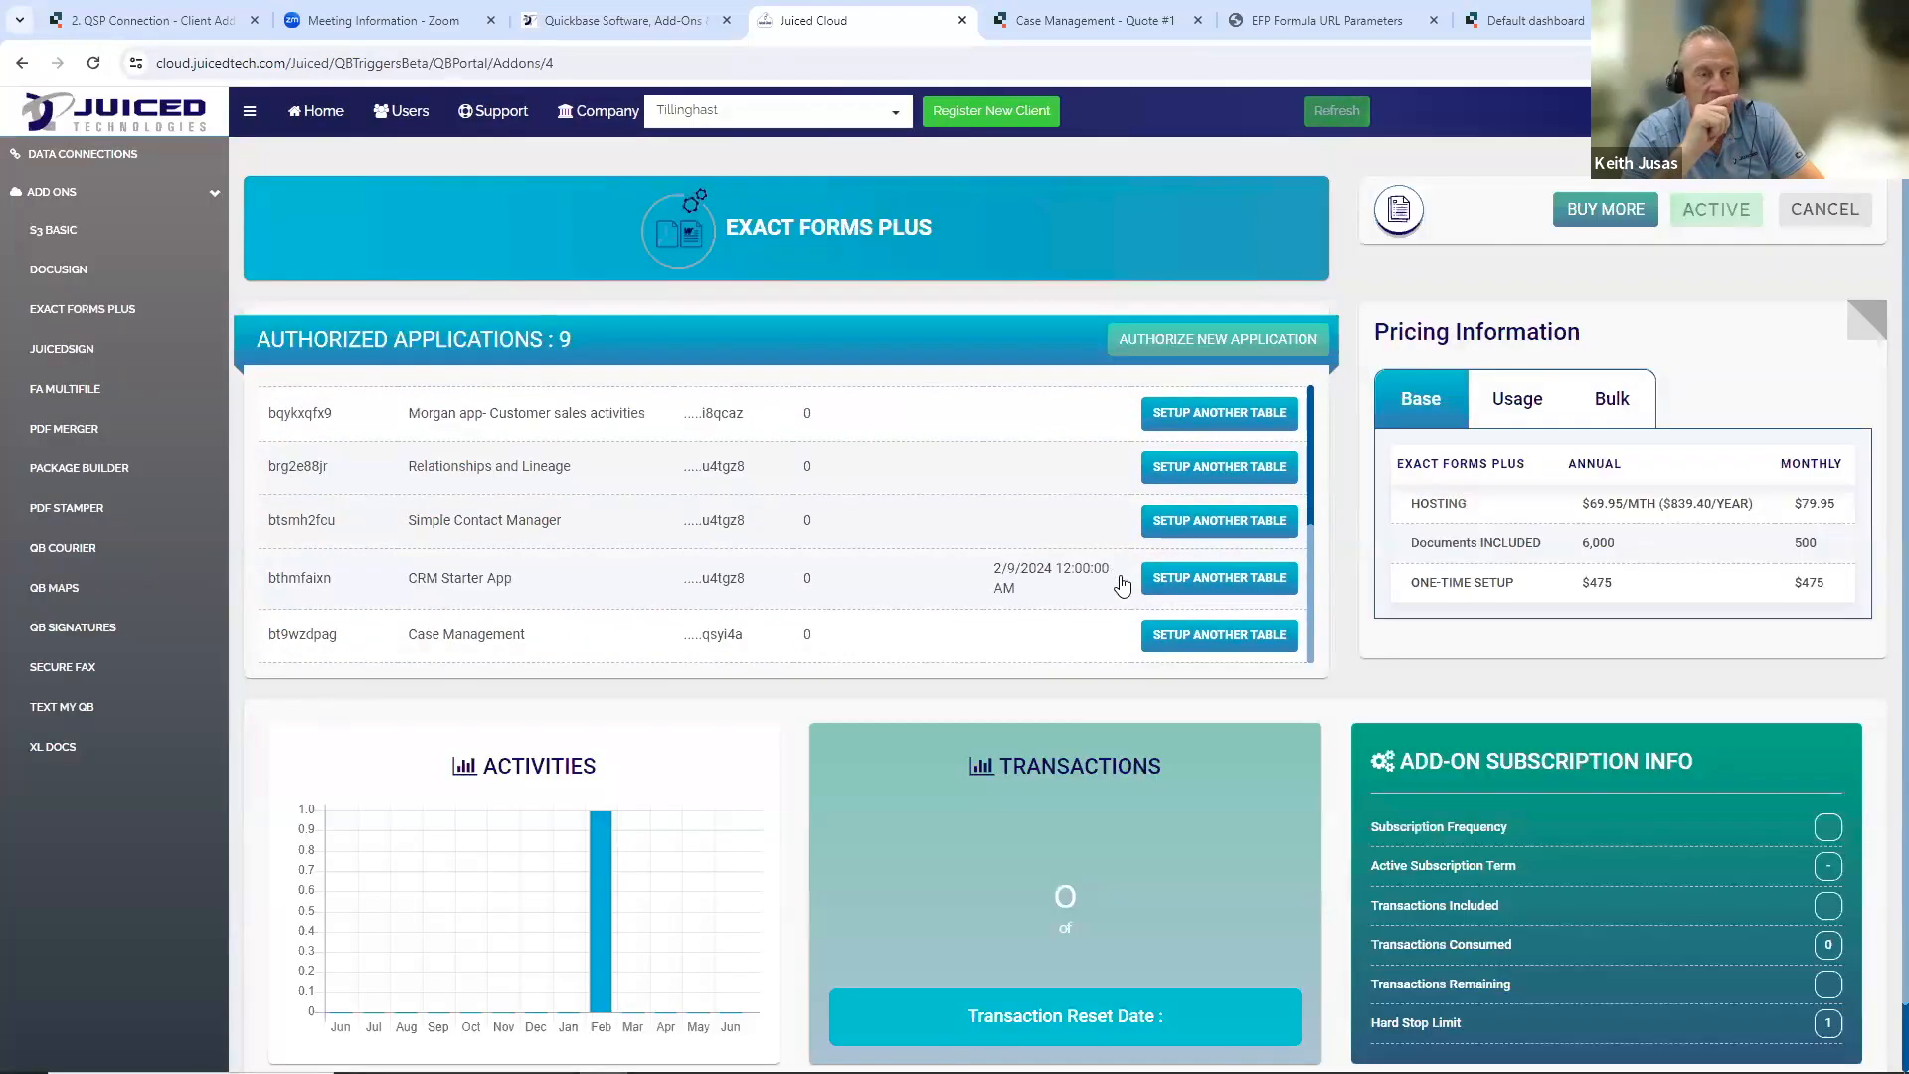
left_click(1179, 635)
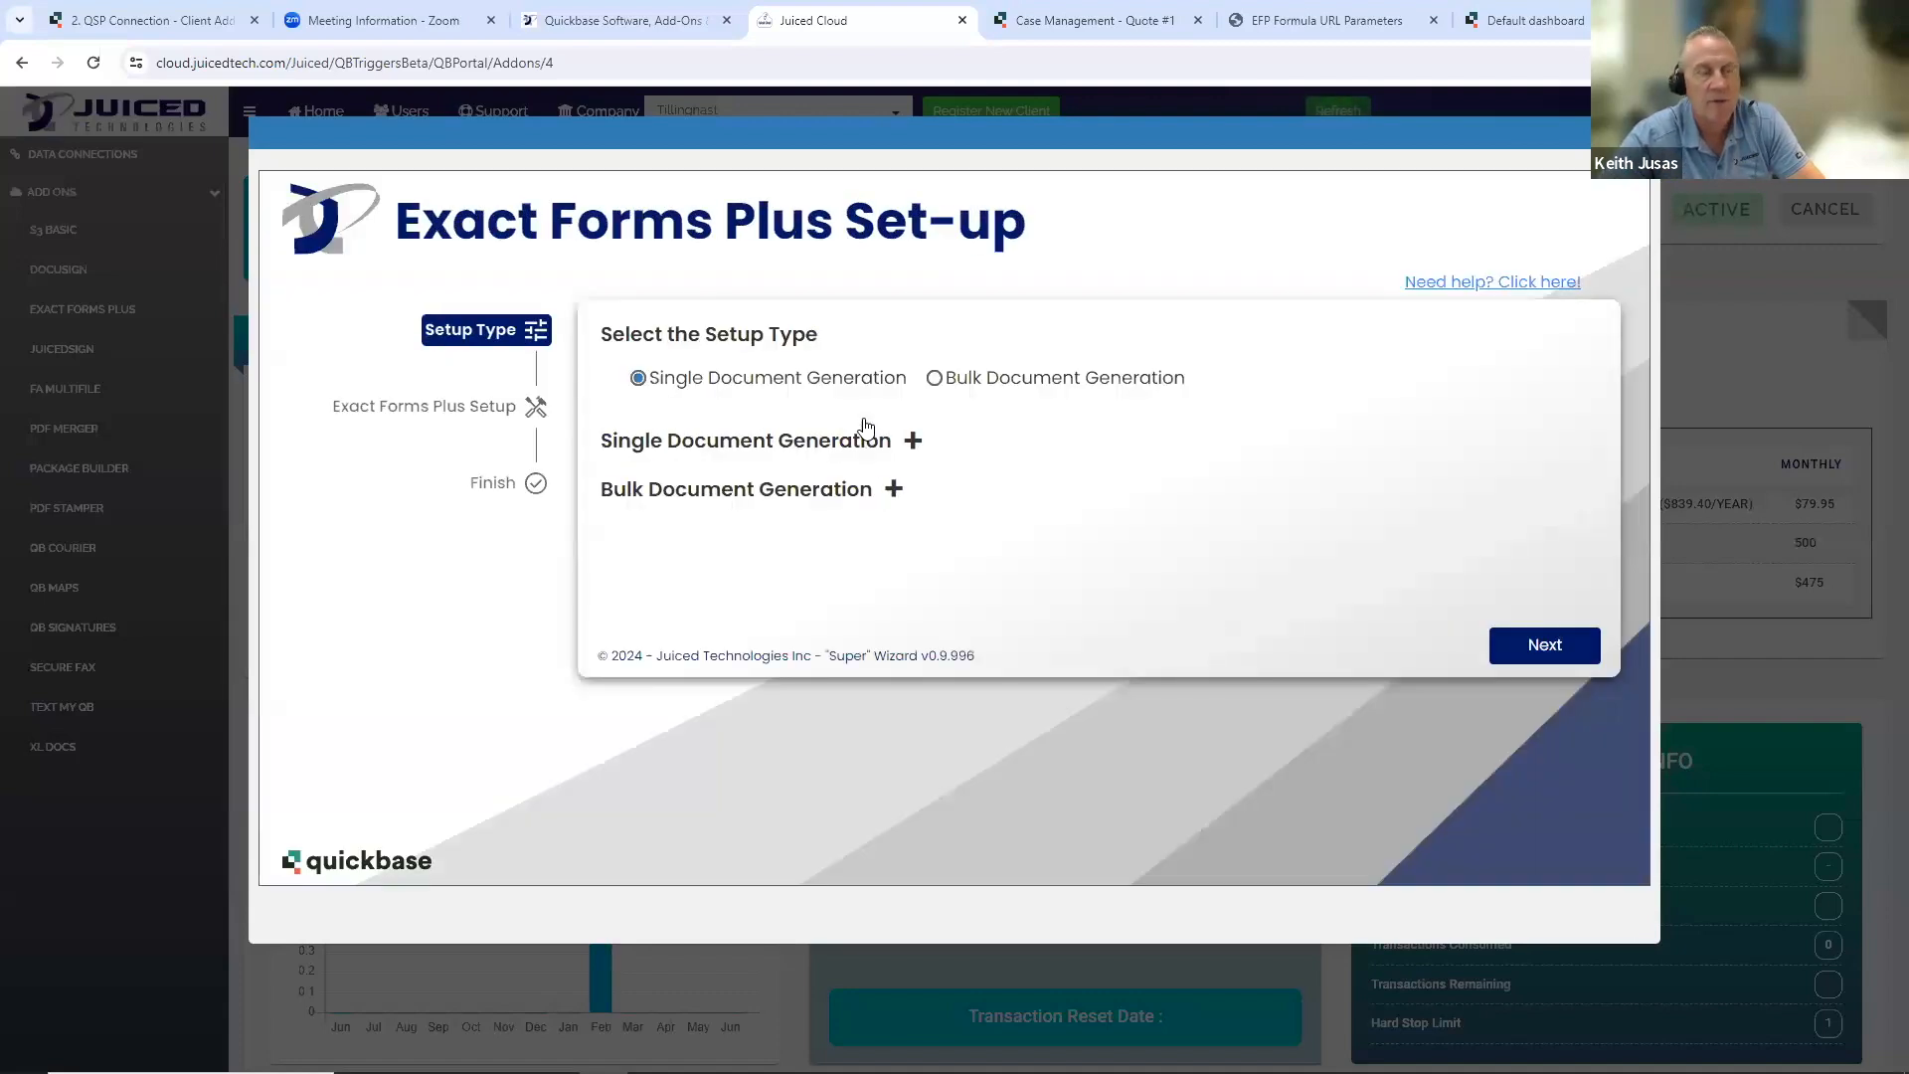
left_click(936, 386)
left_click(893, 490)
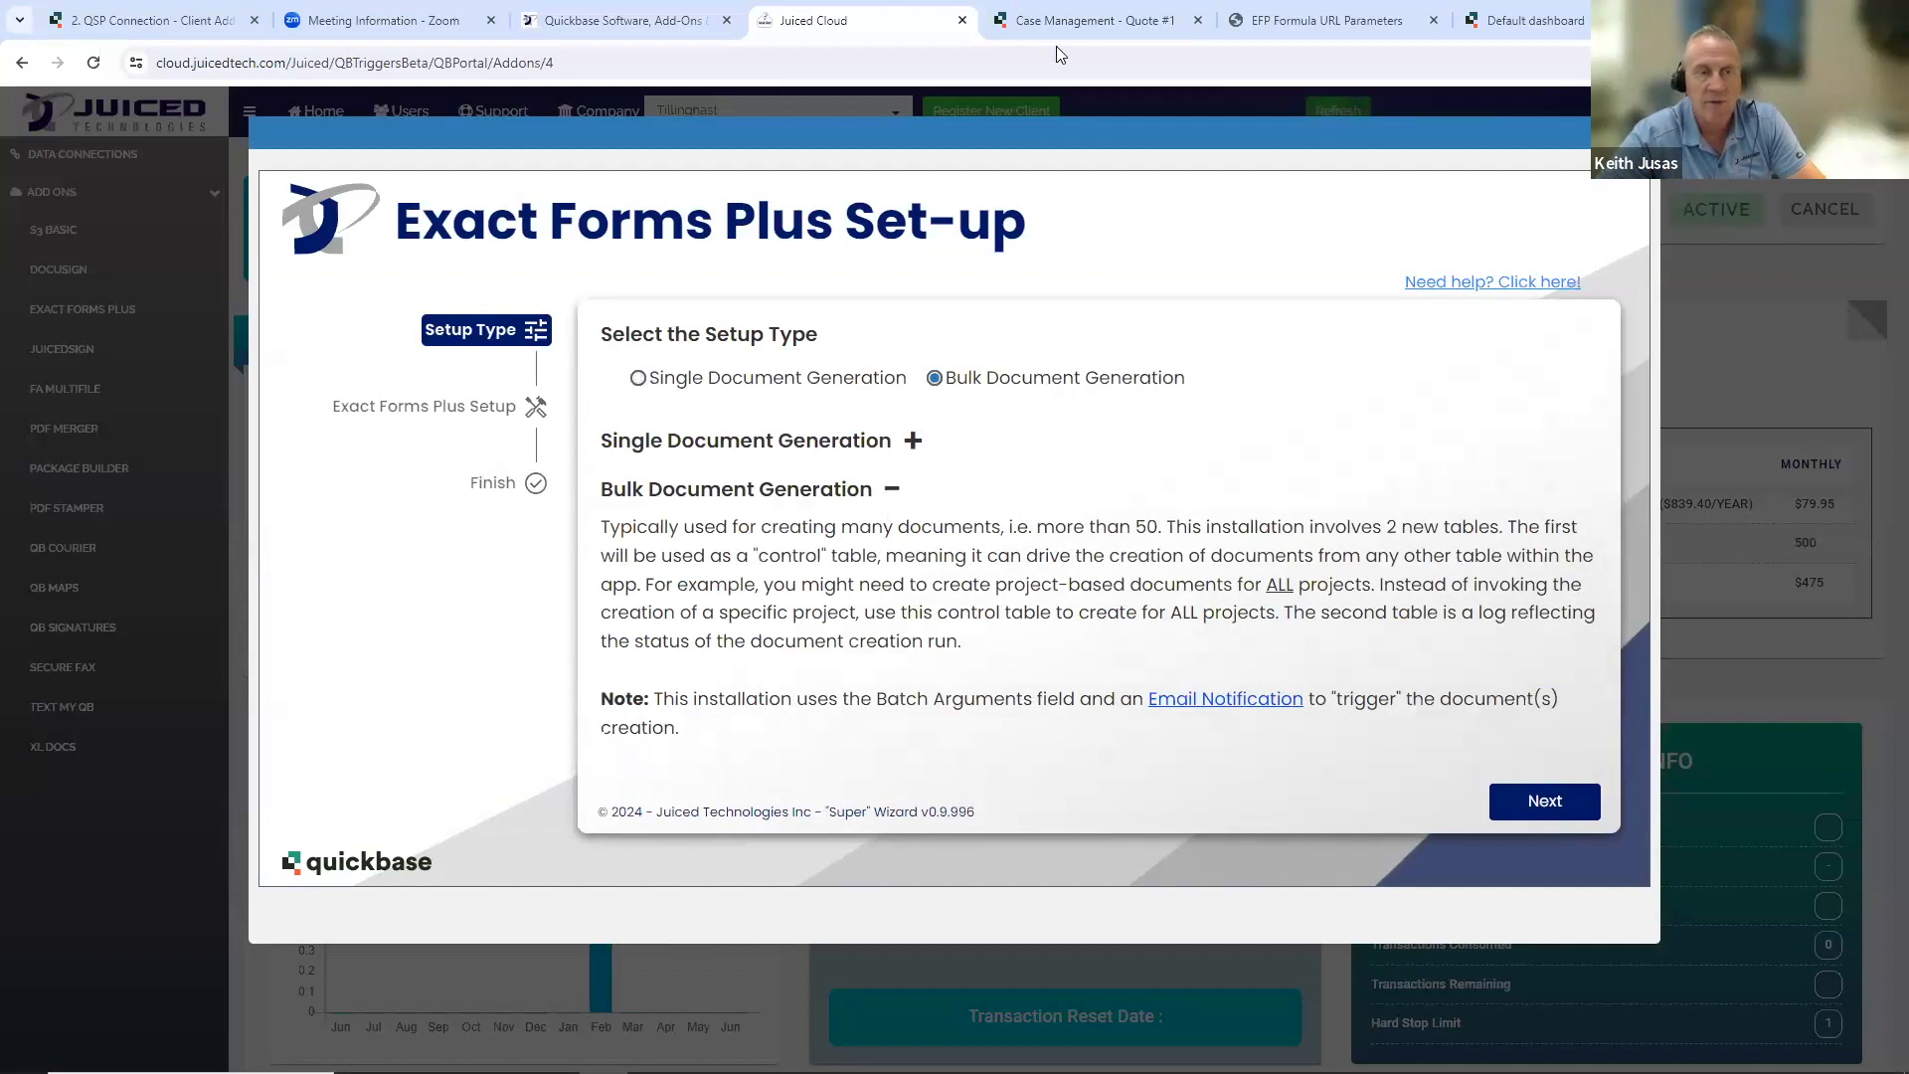
- Switch back to Quote #1 and highlight the full Batch Processing Arguments value for review
key("ctrl+Tab")
scroll(686, 524, "down", 7)
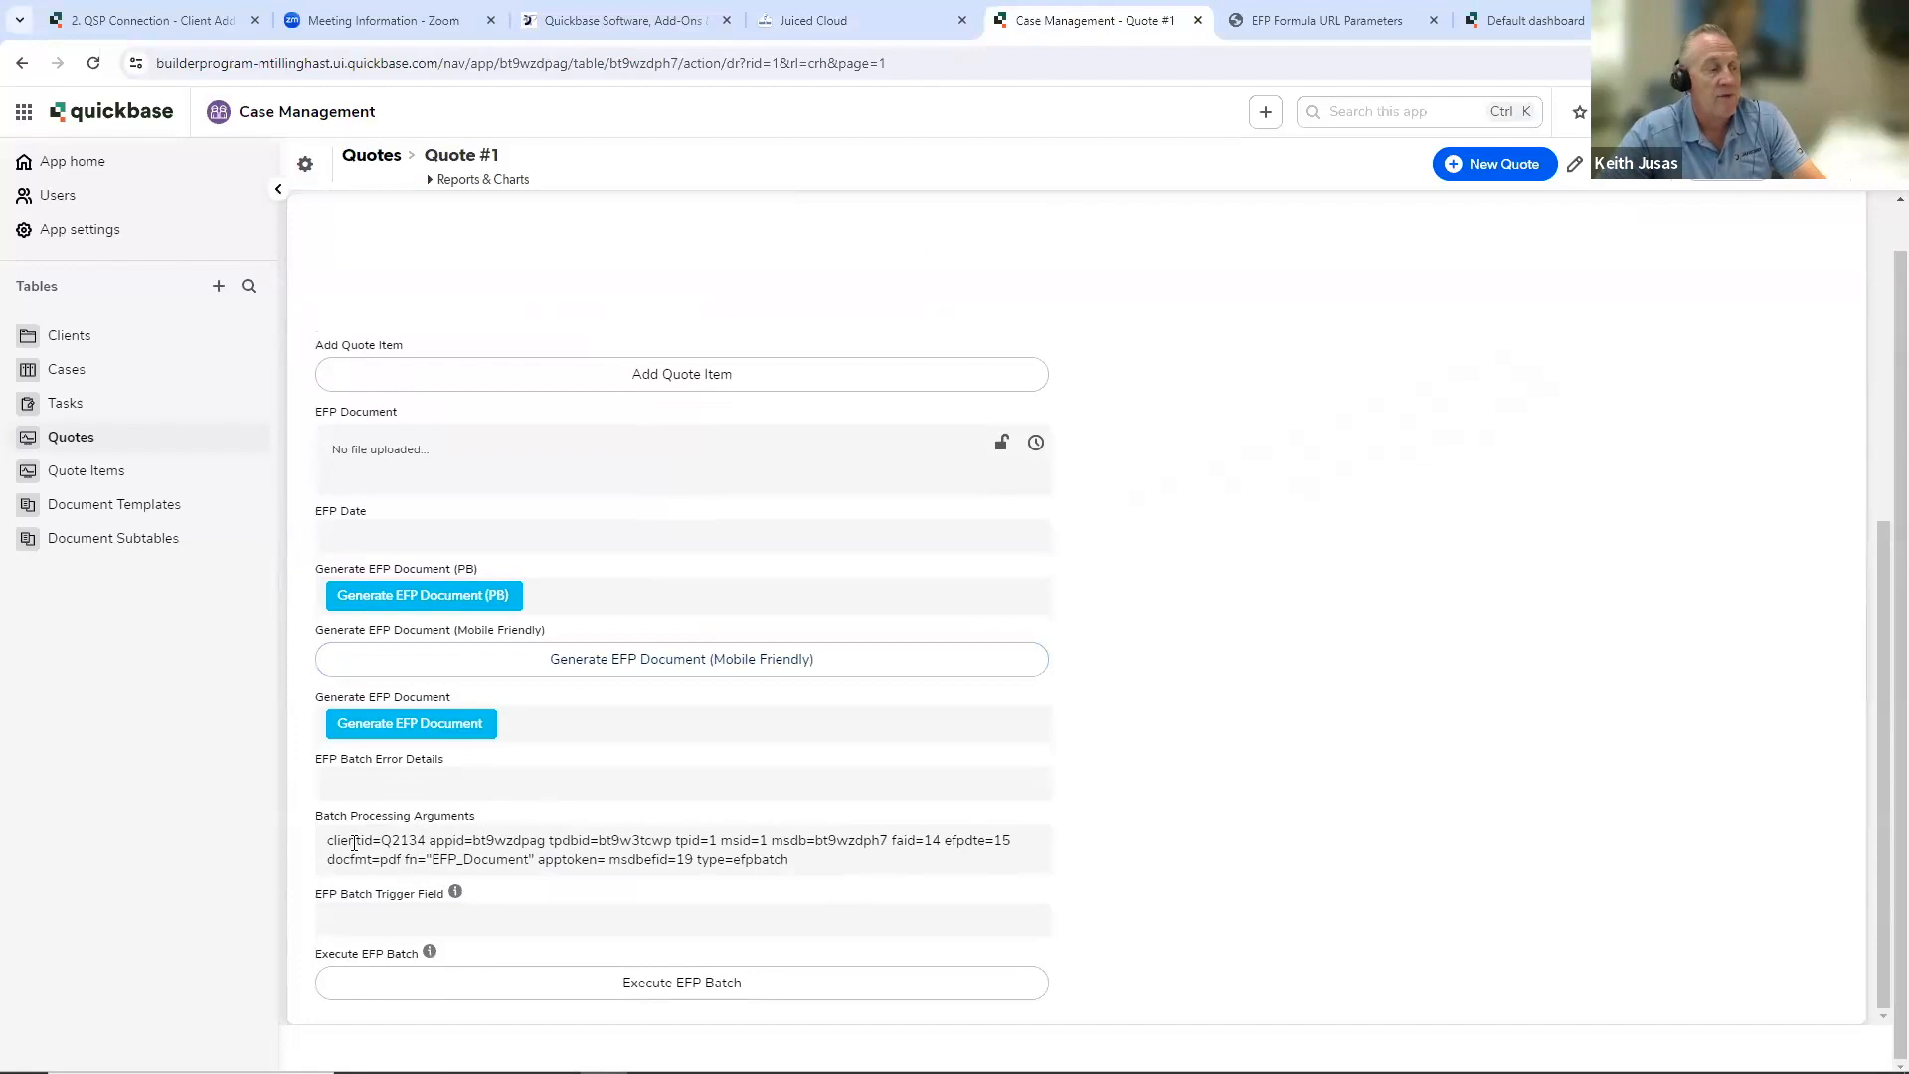
left_click_drag(328, 841, 789, 857)
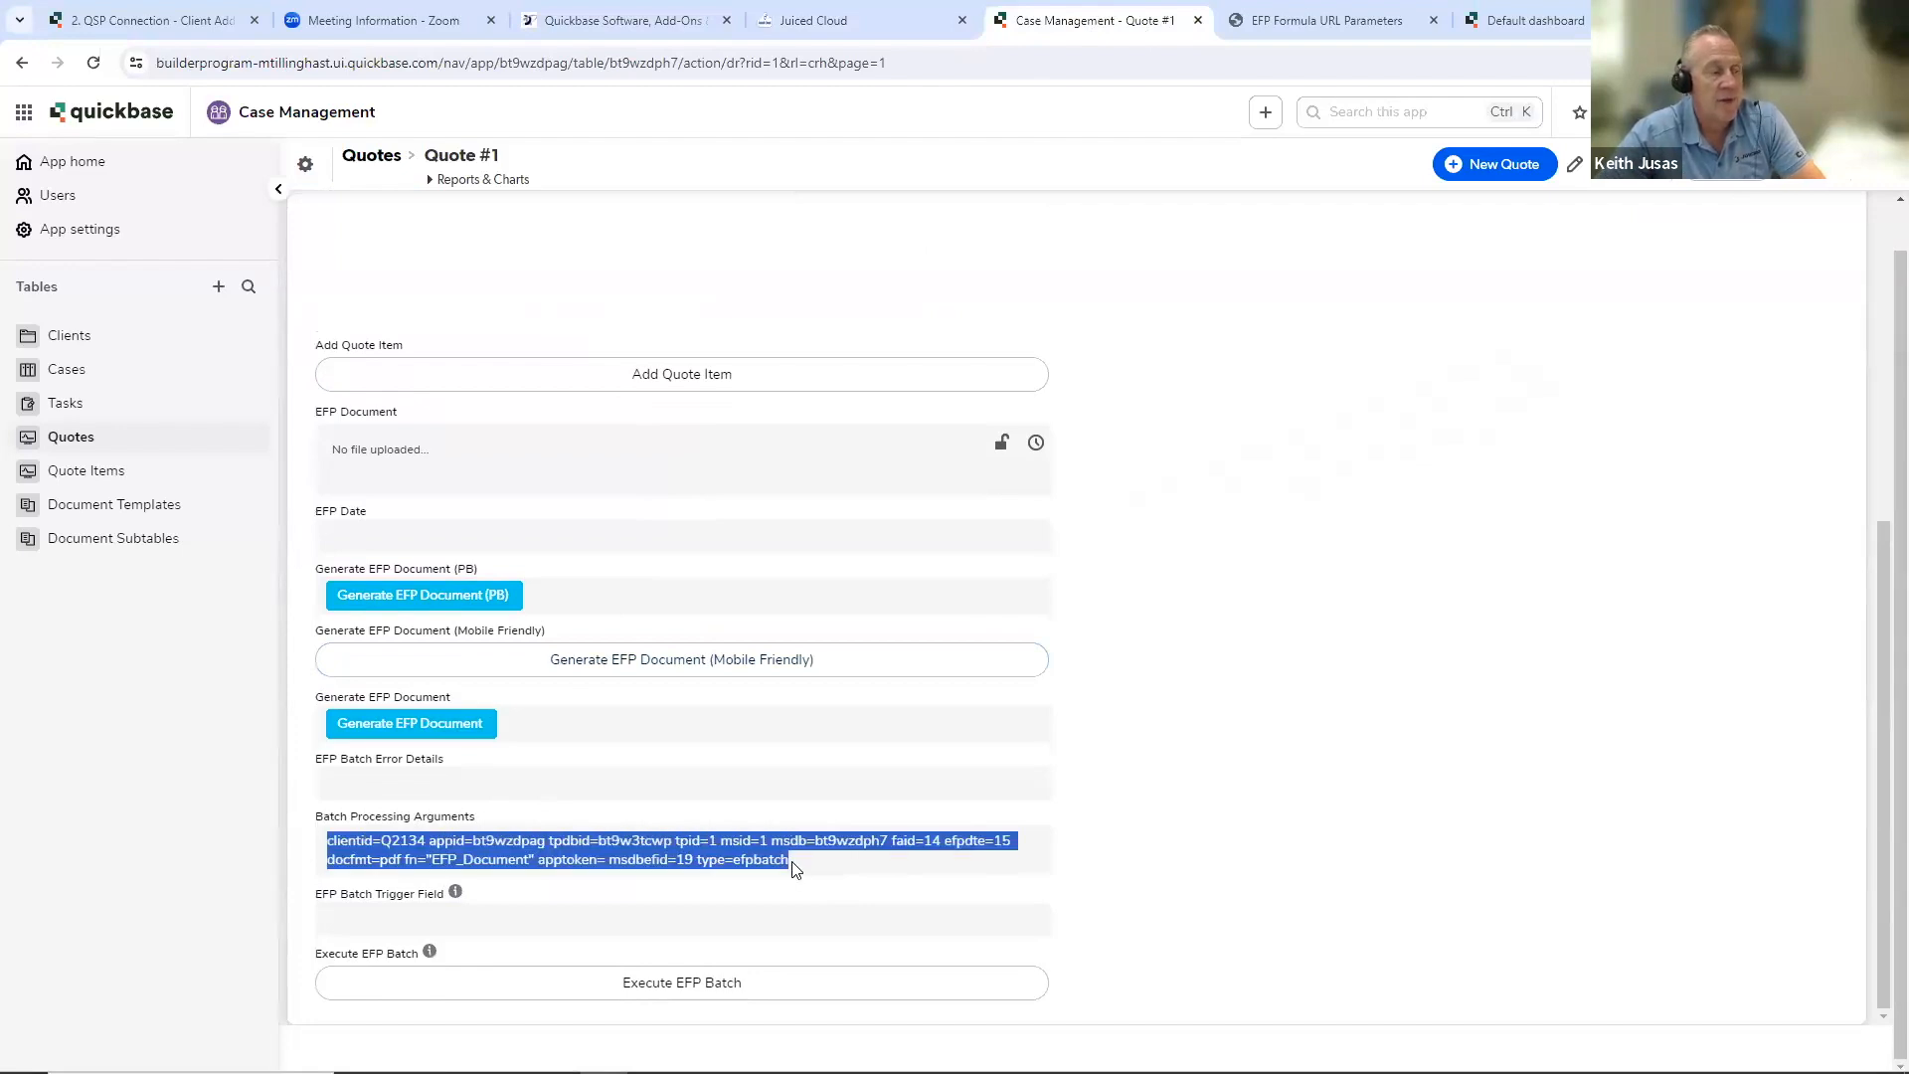
left_click(937, 859)
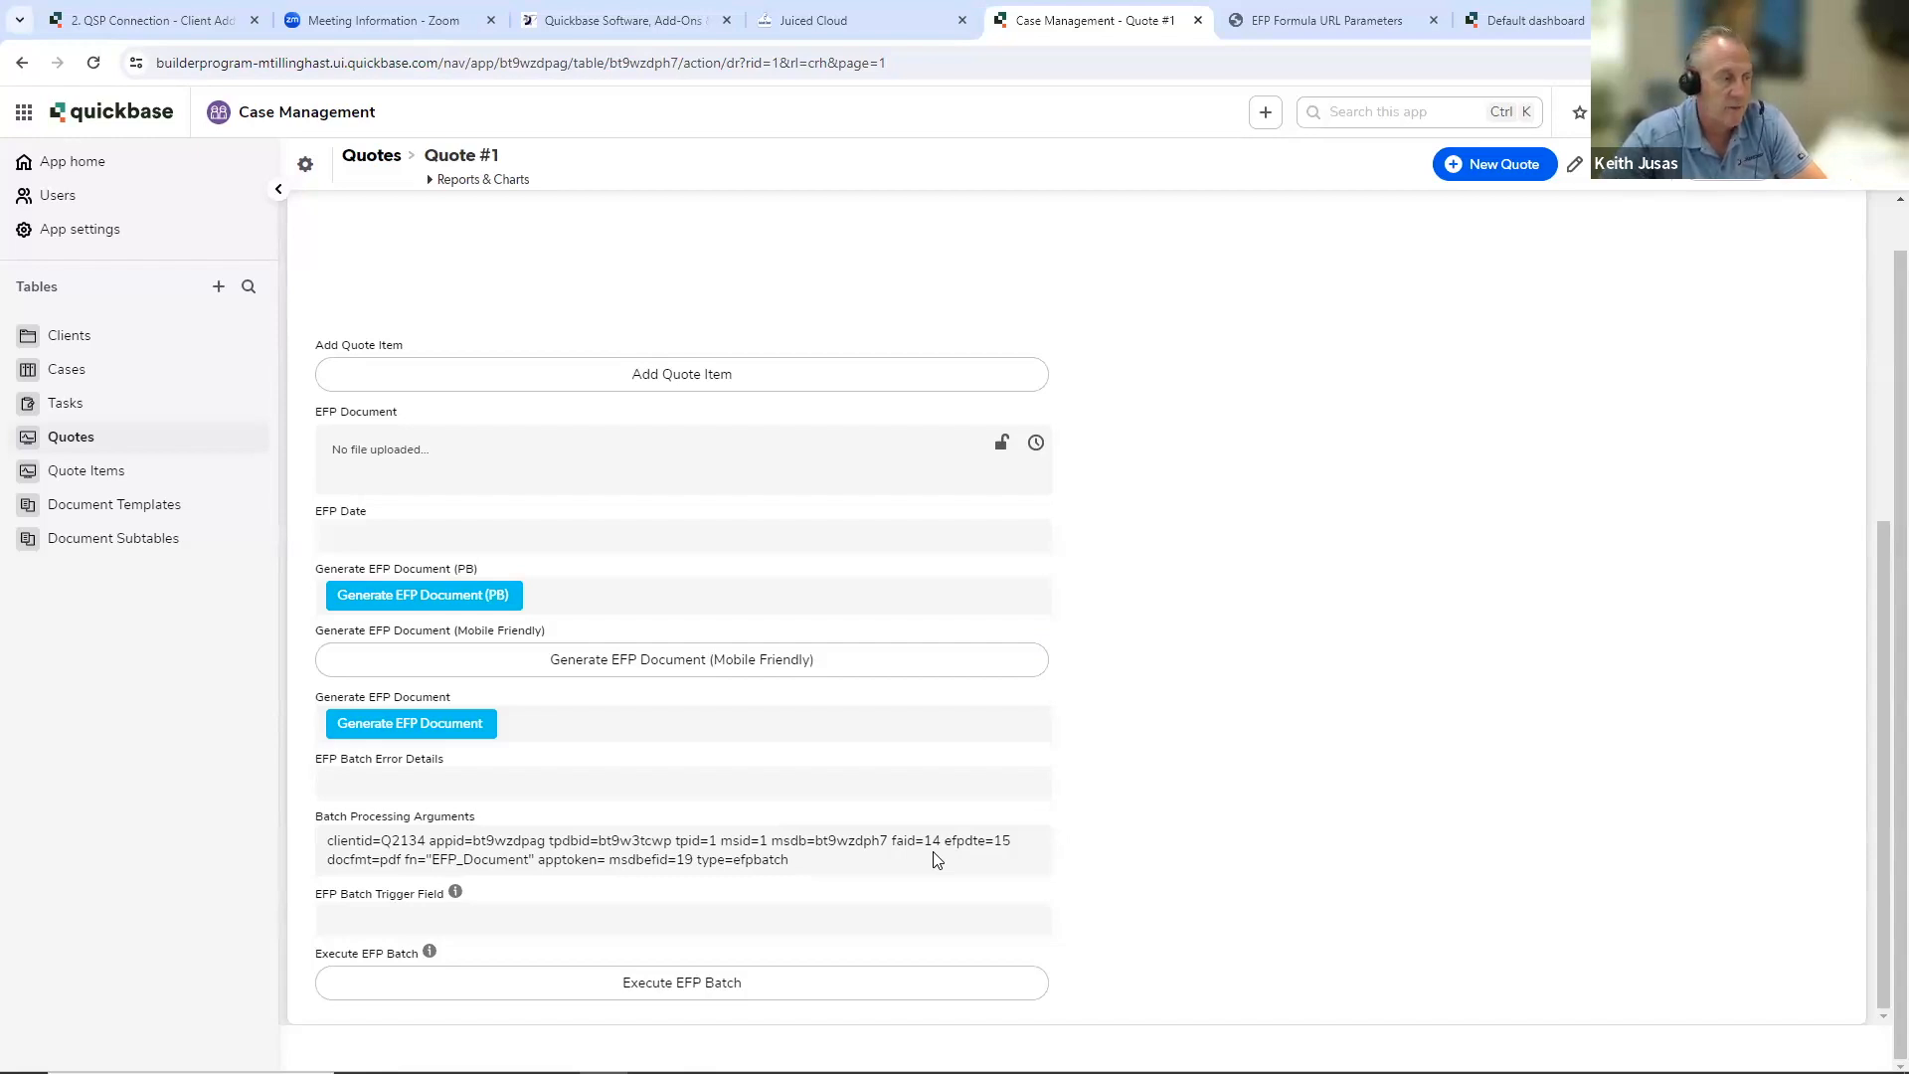
- Consult the EFP Formula URL Parameters help page and return to the Exact Forms Plus set-up
left_click(1289, 18)
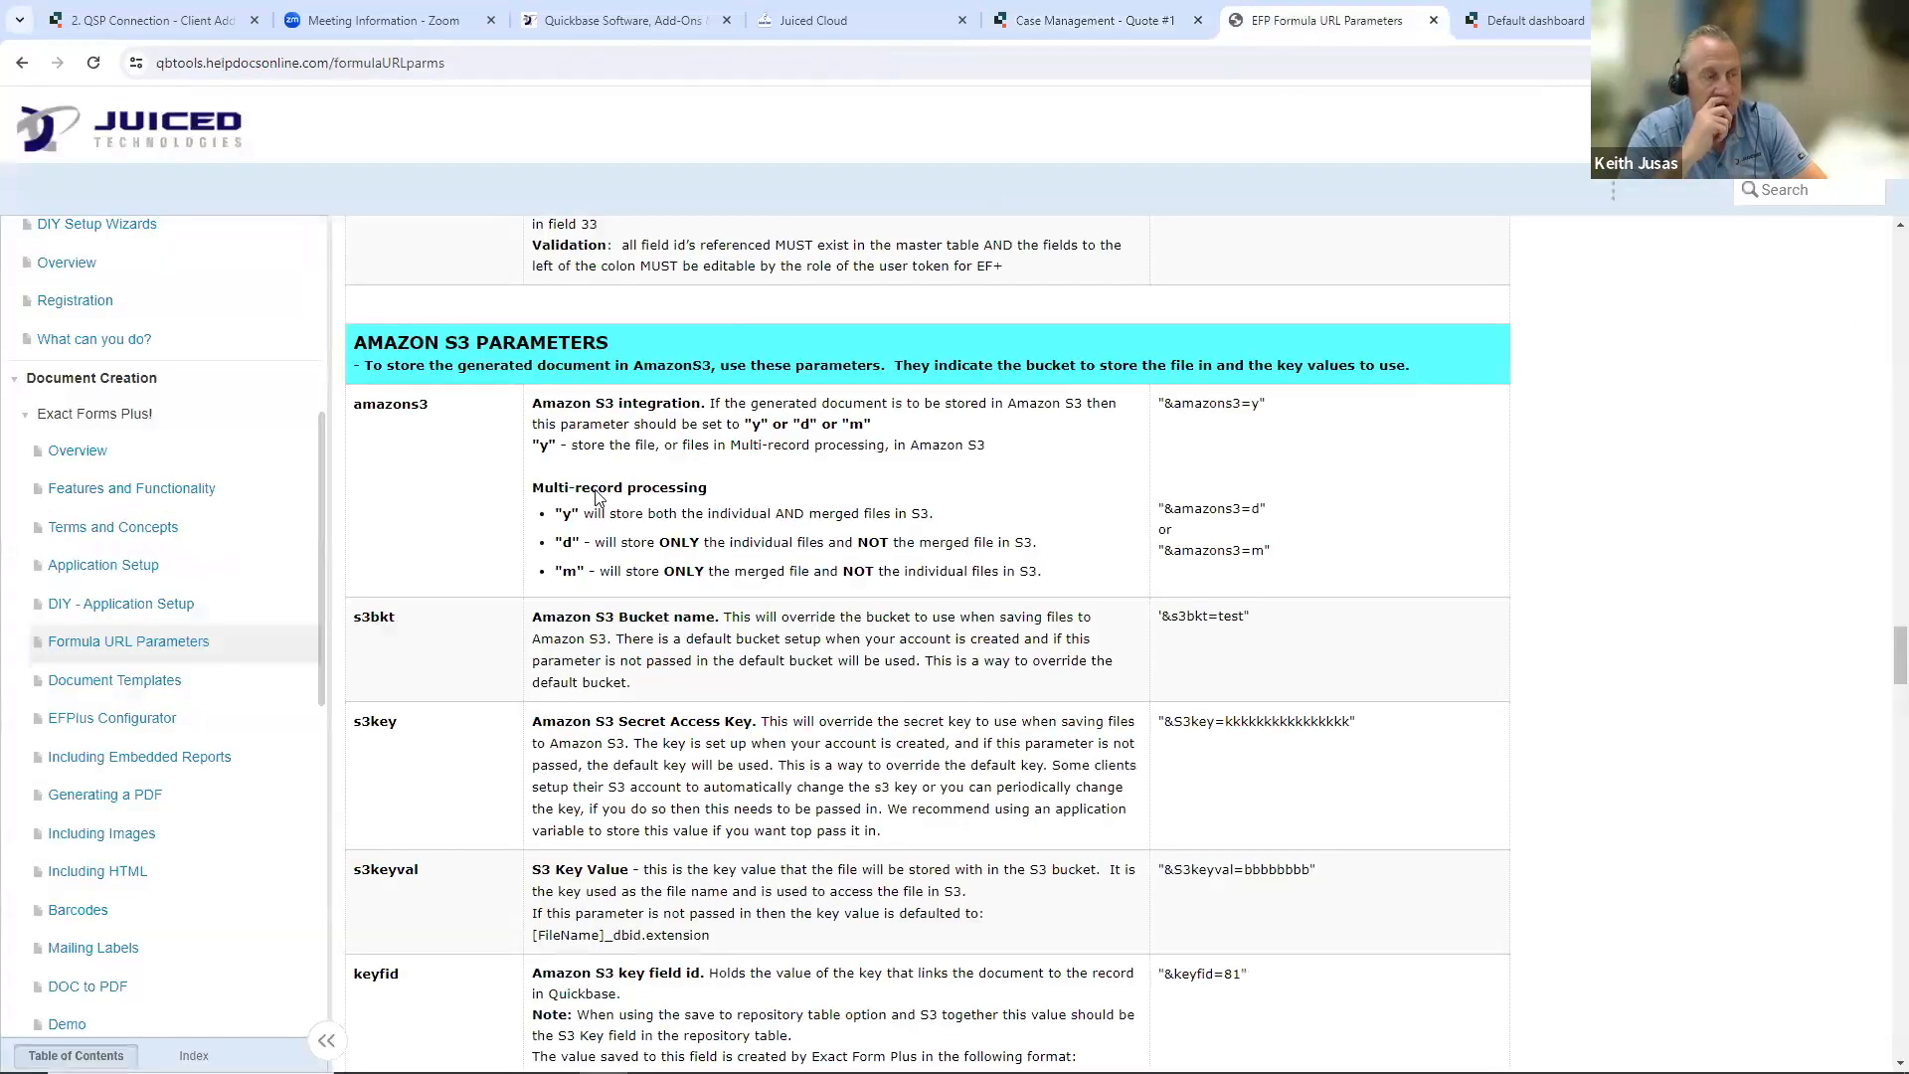
left_click(1054, 27)
left_click(871, 18)
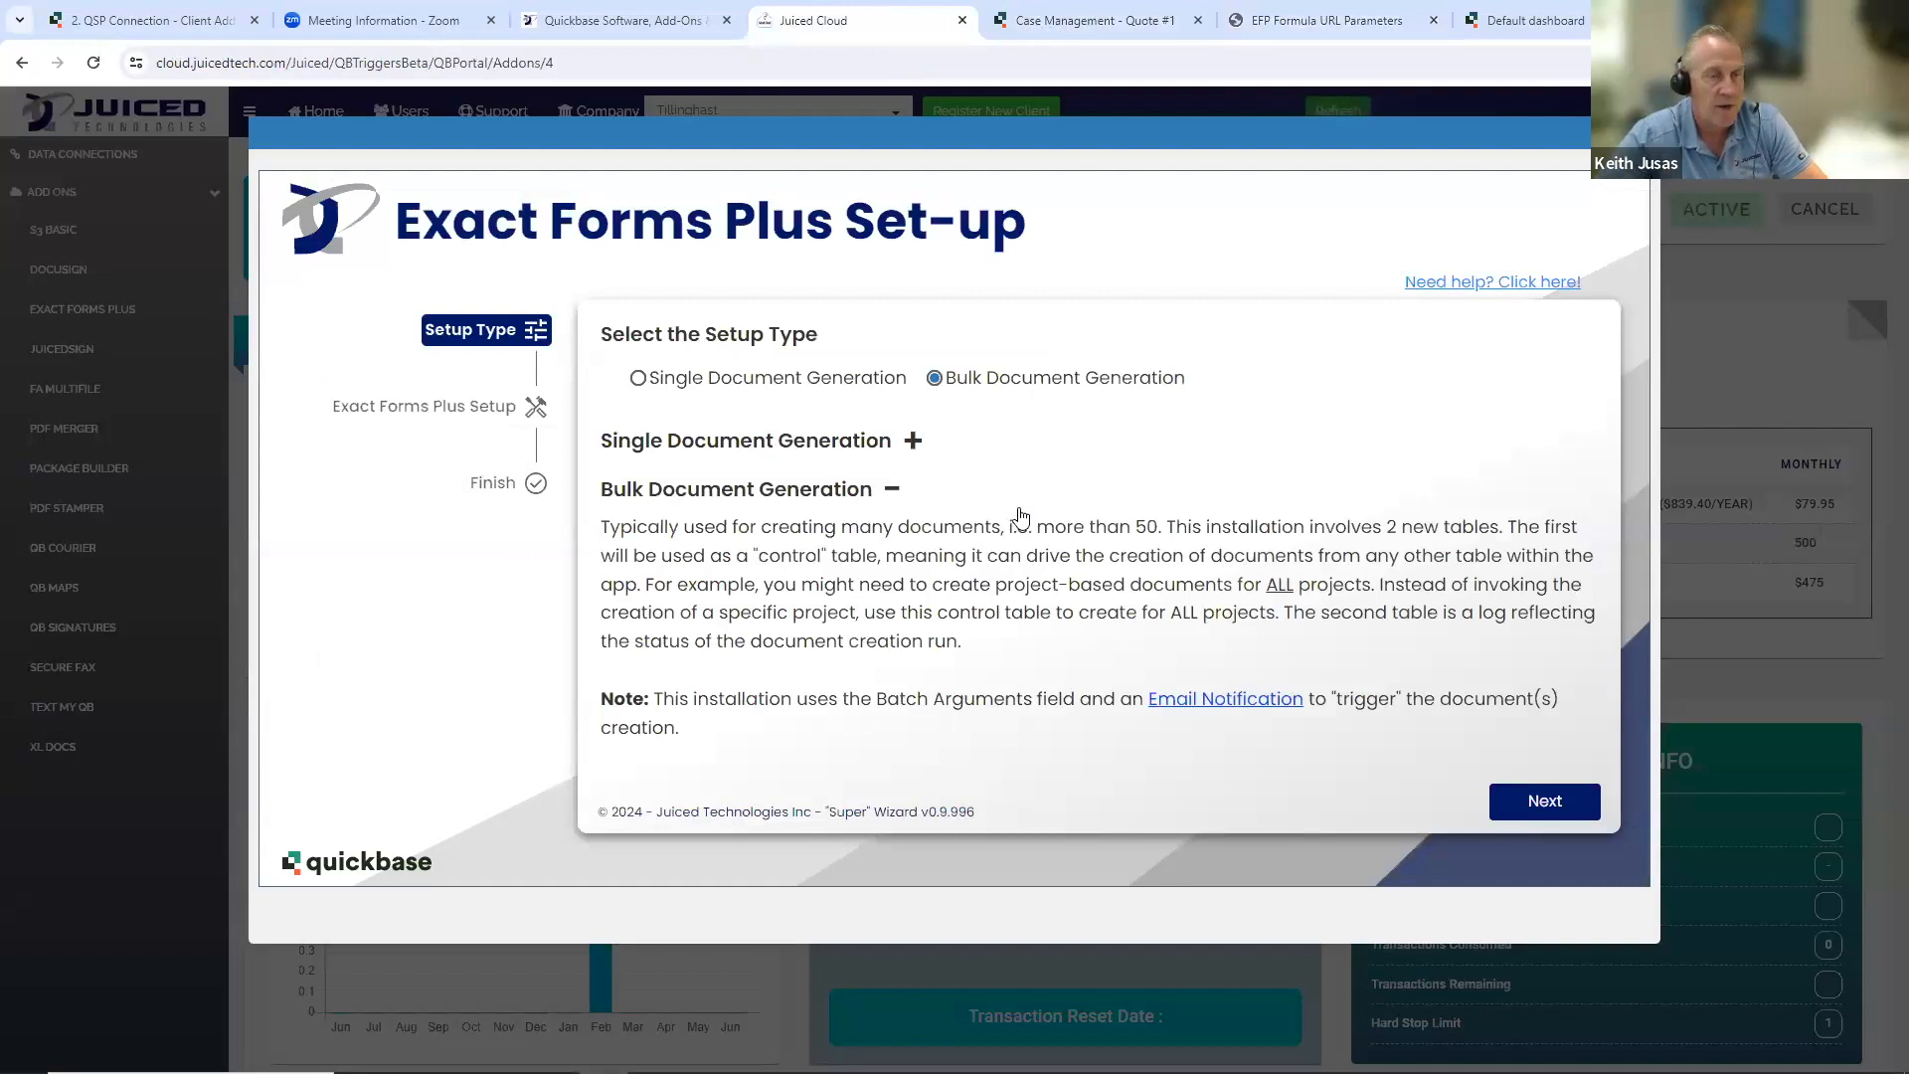
- Read the linked Email Notification instructions for the Exact Forms Plus batch processor, and close the help page
left_click(1213, 699)
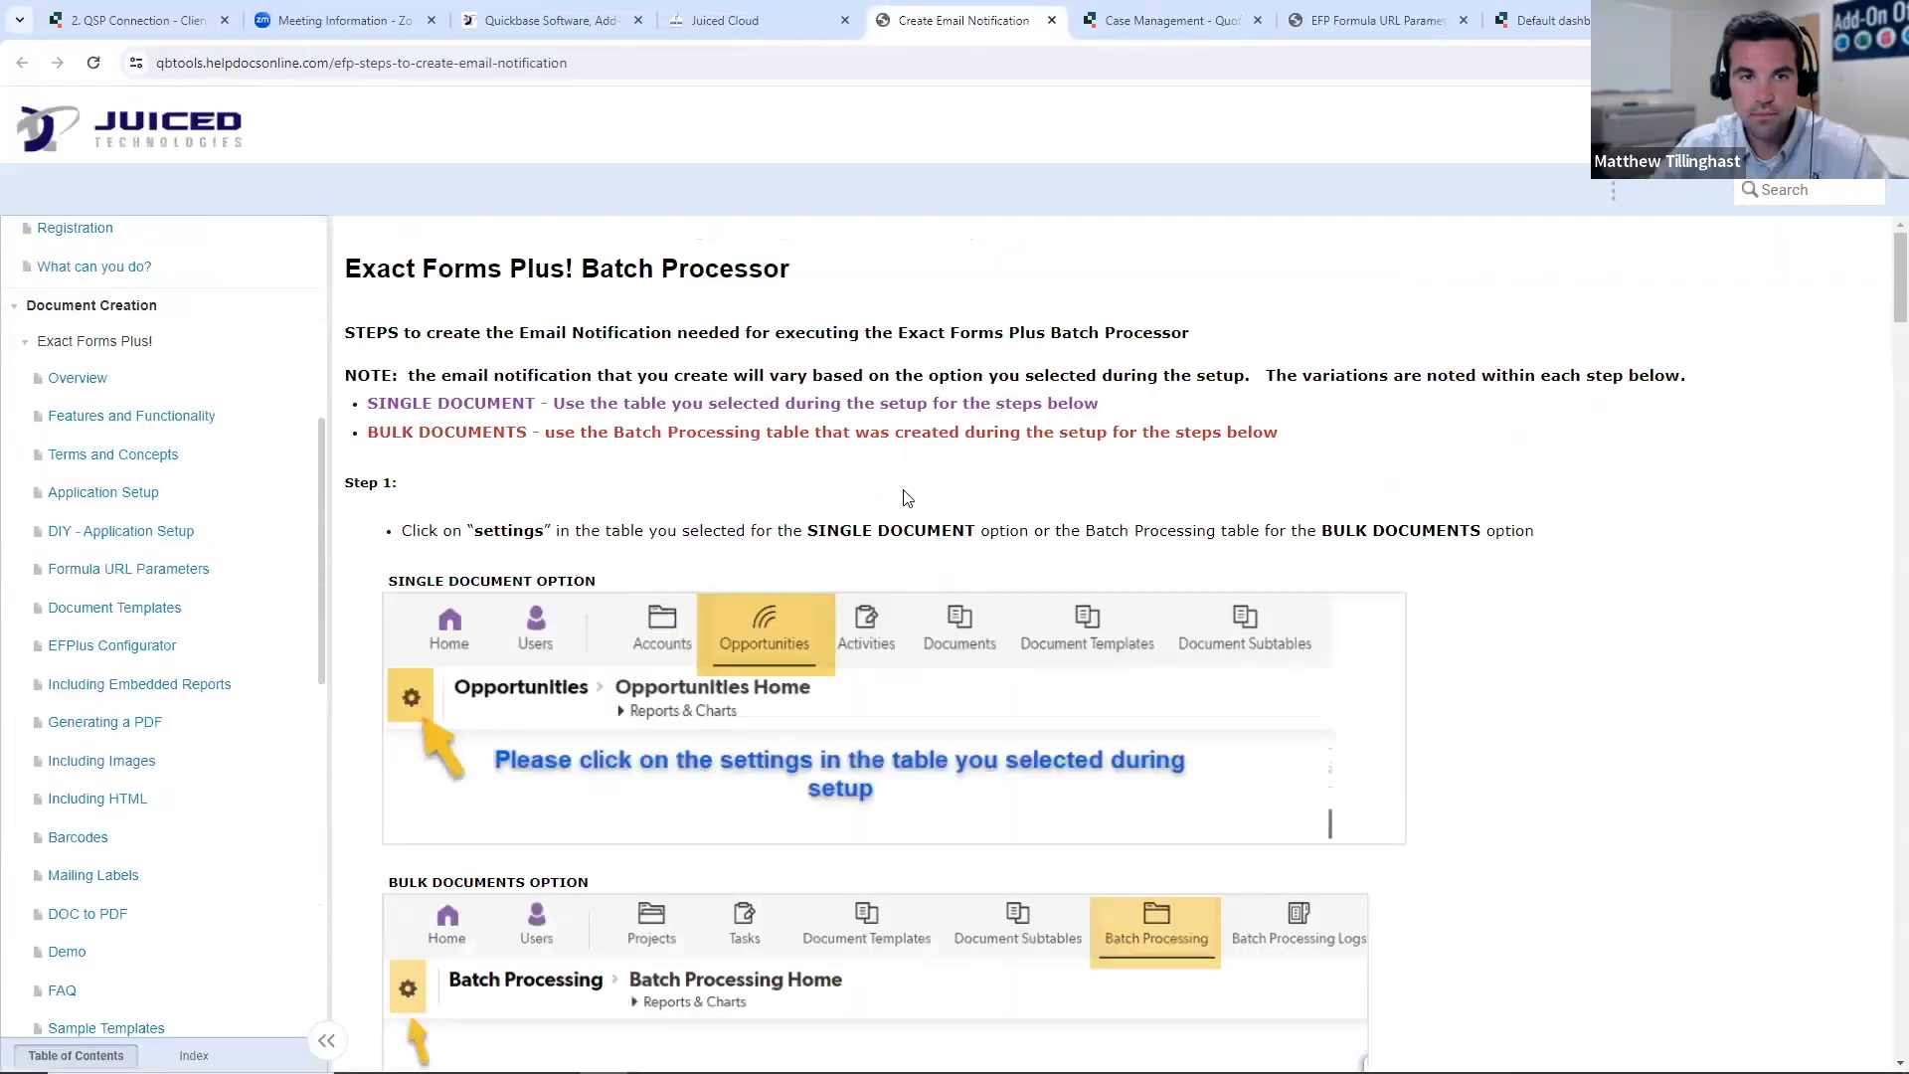
scroll(915, 492, "down", 1)
scroll(916, 492, "down", 6)
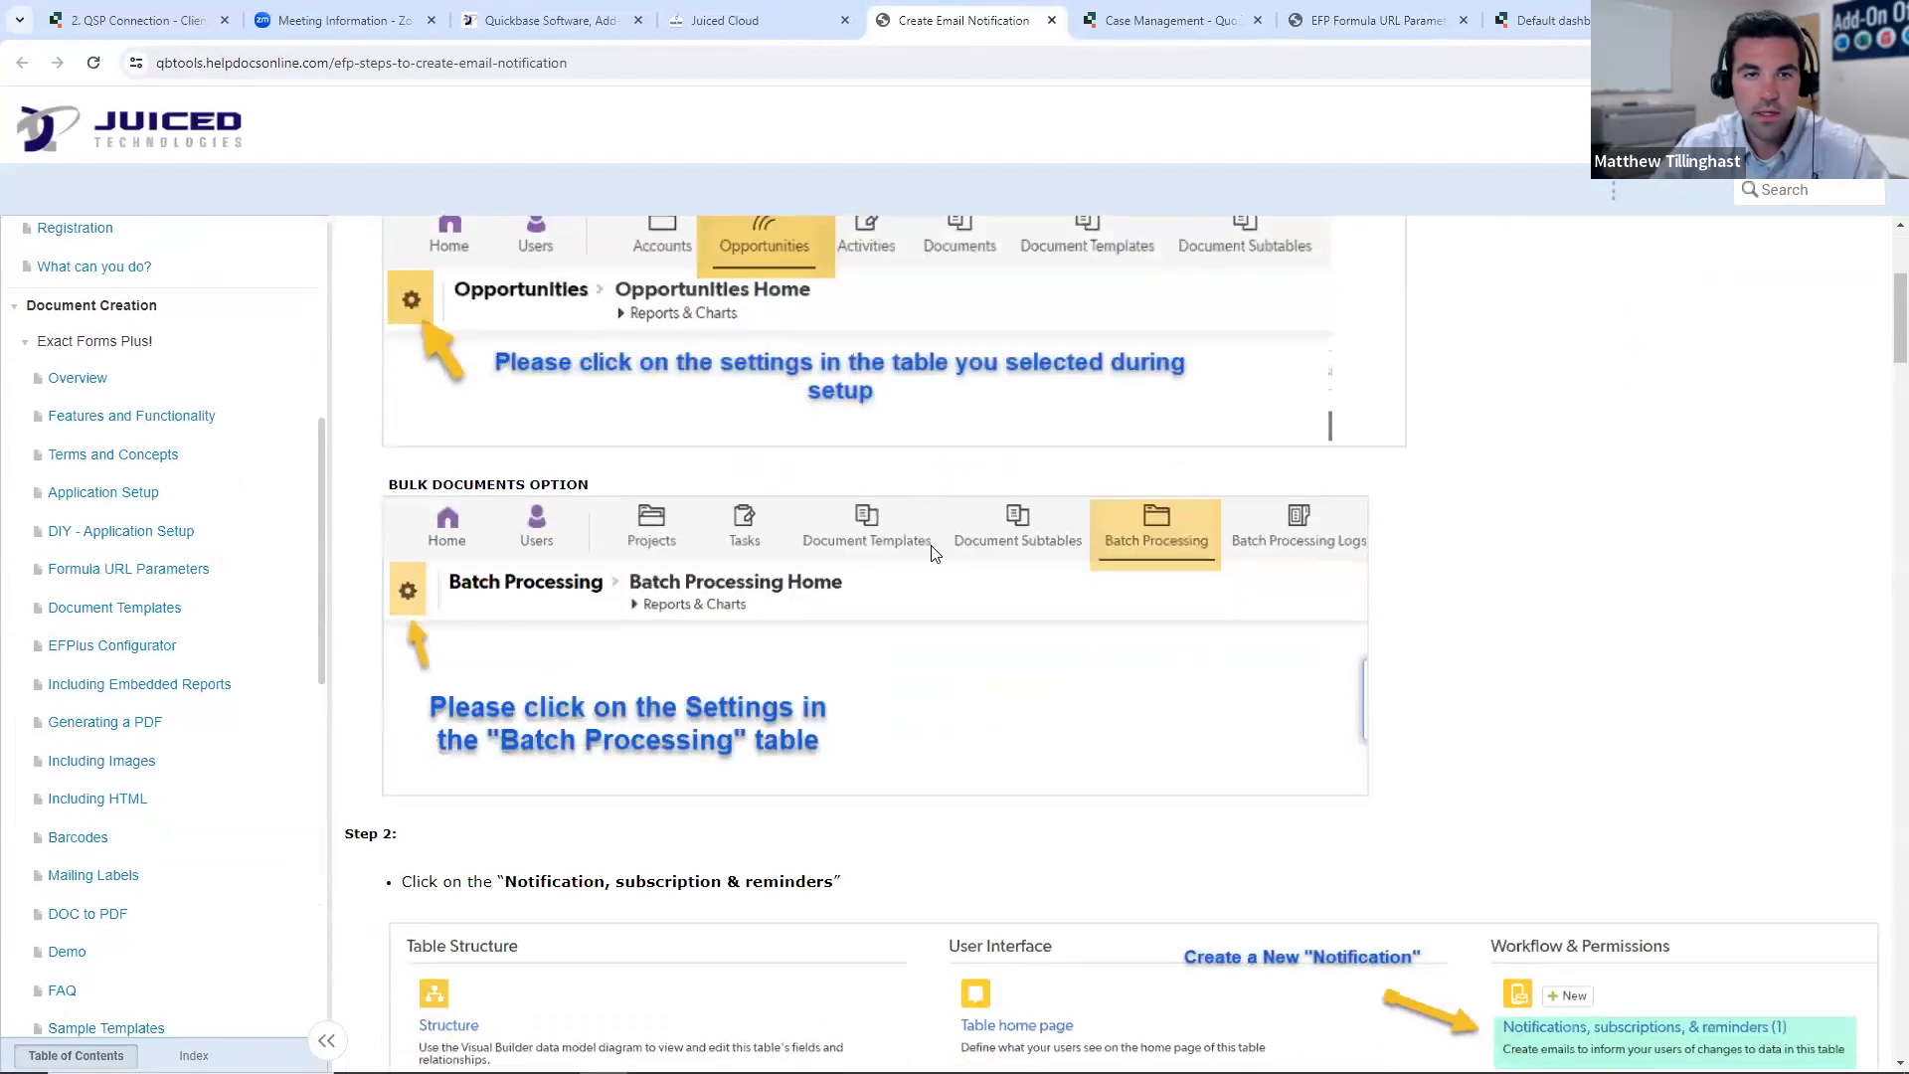
scroll(945, 550, "down", 6)
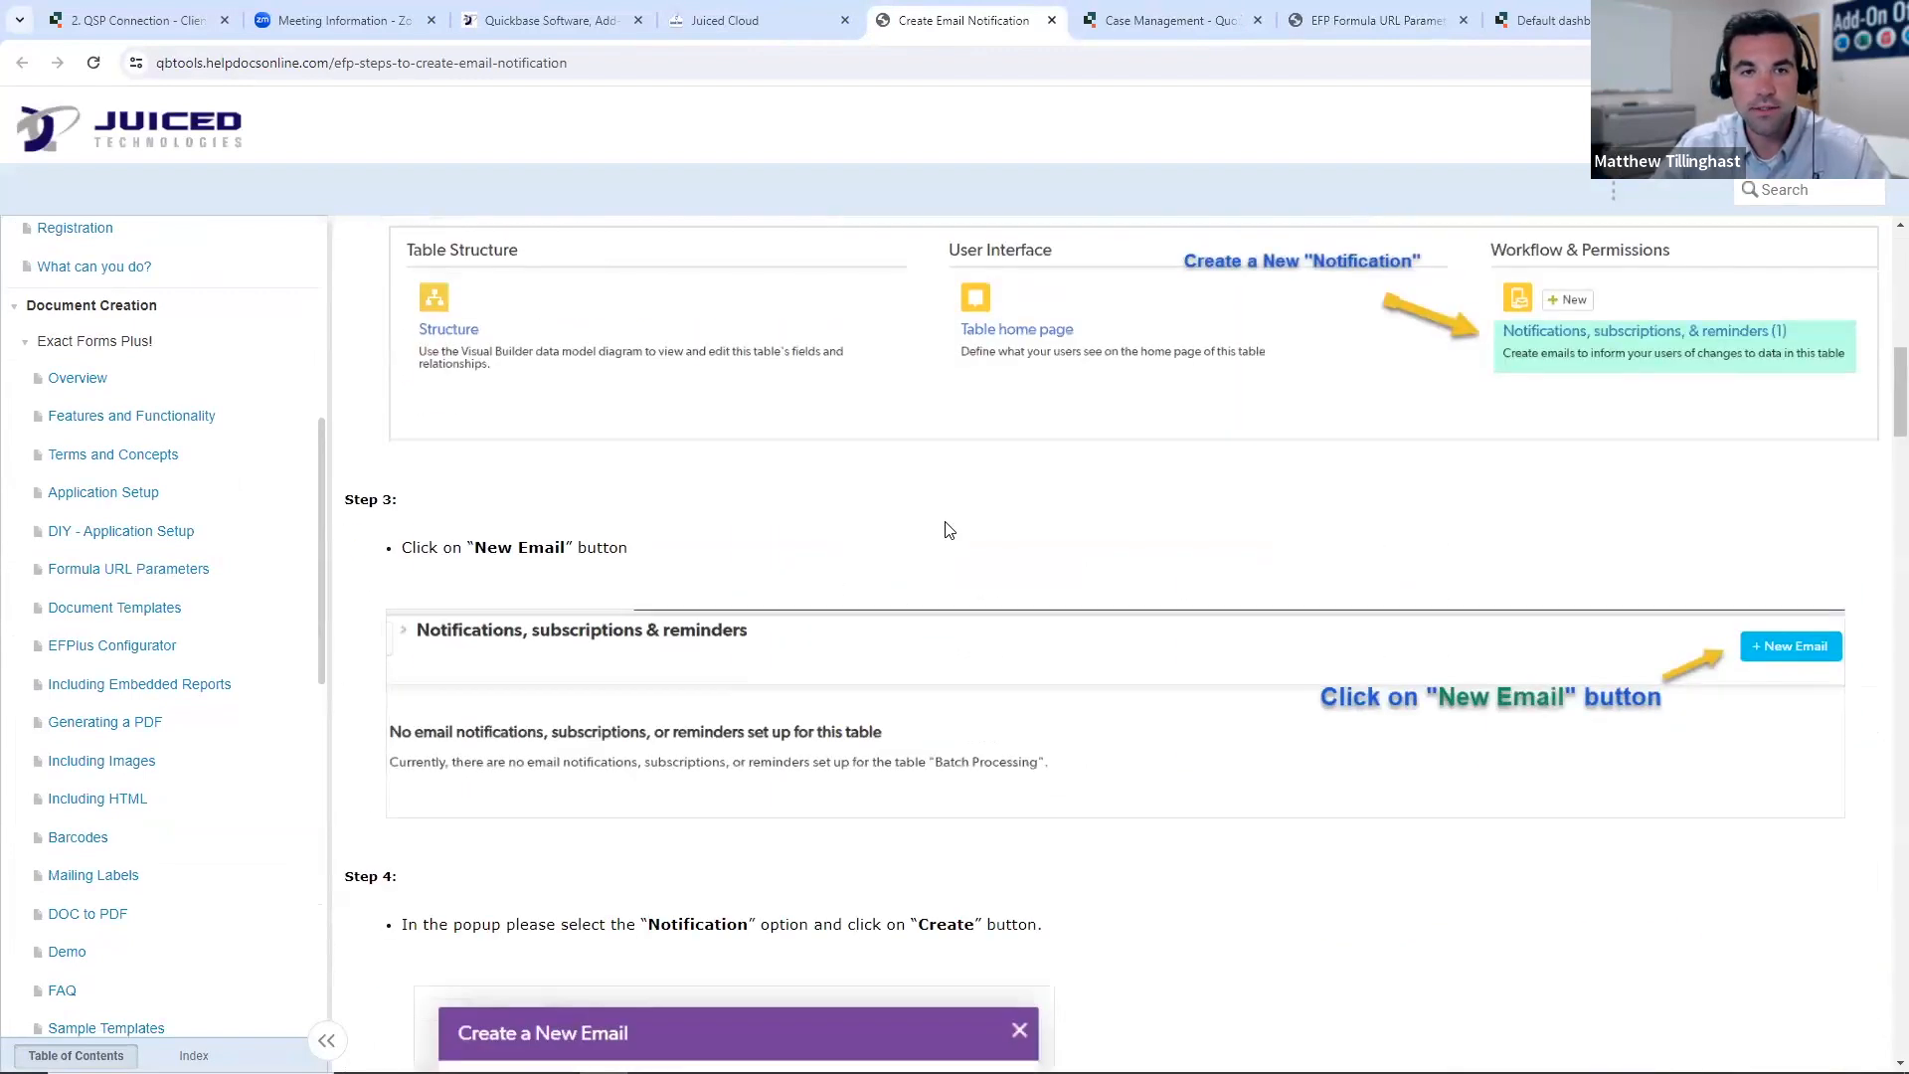
scroll(1229, 538, "down", 2)
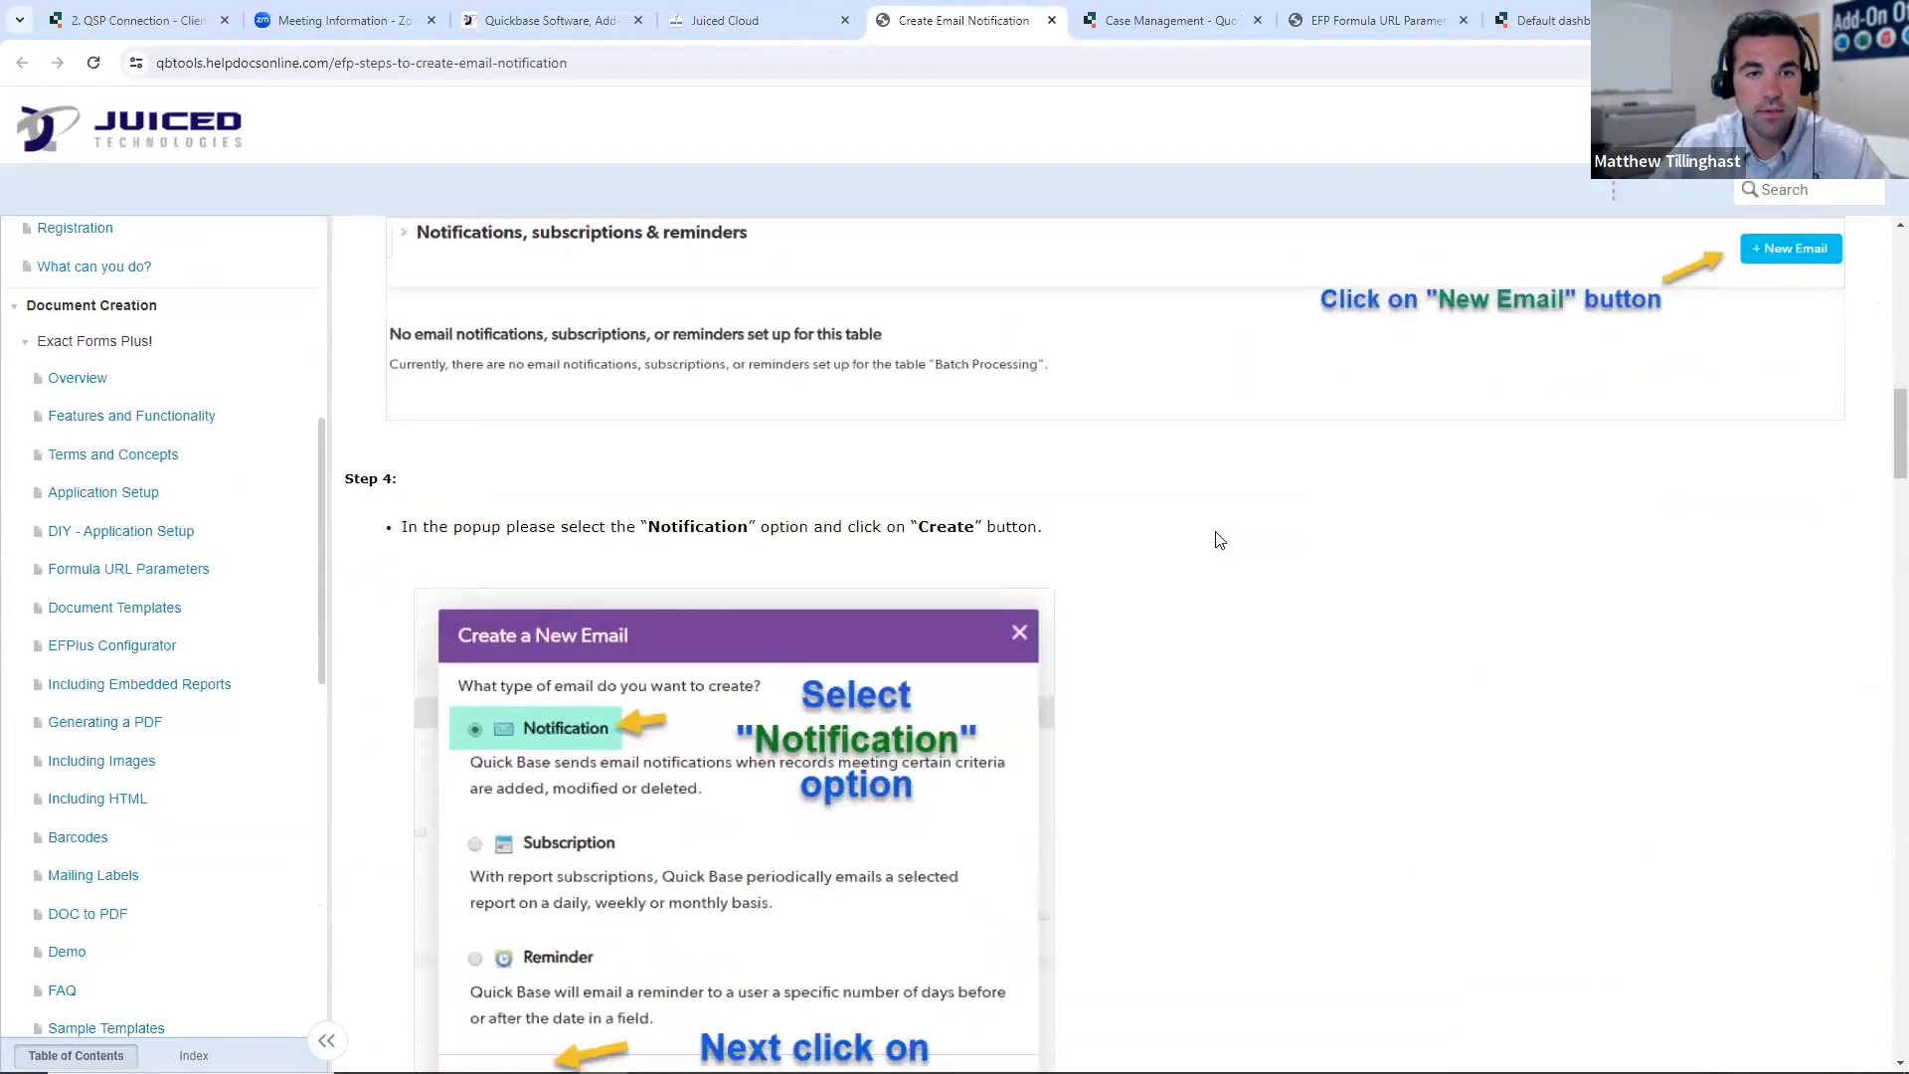
left_click(1051, 19)
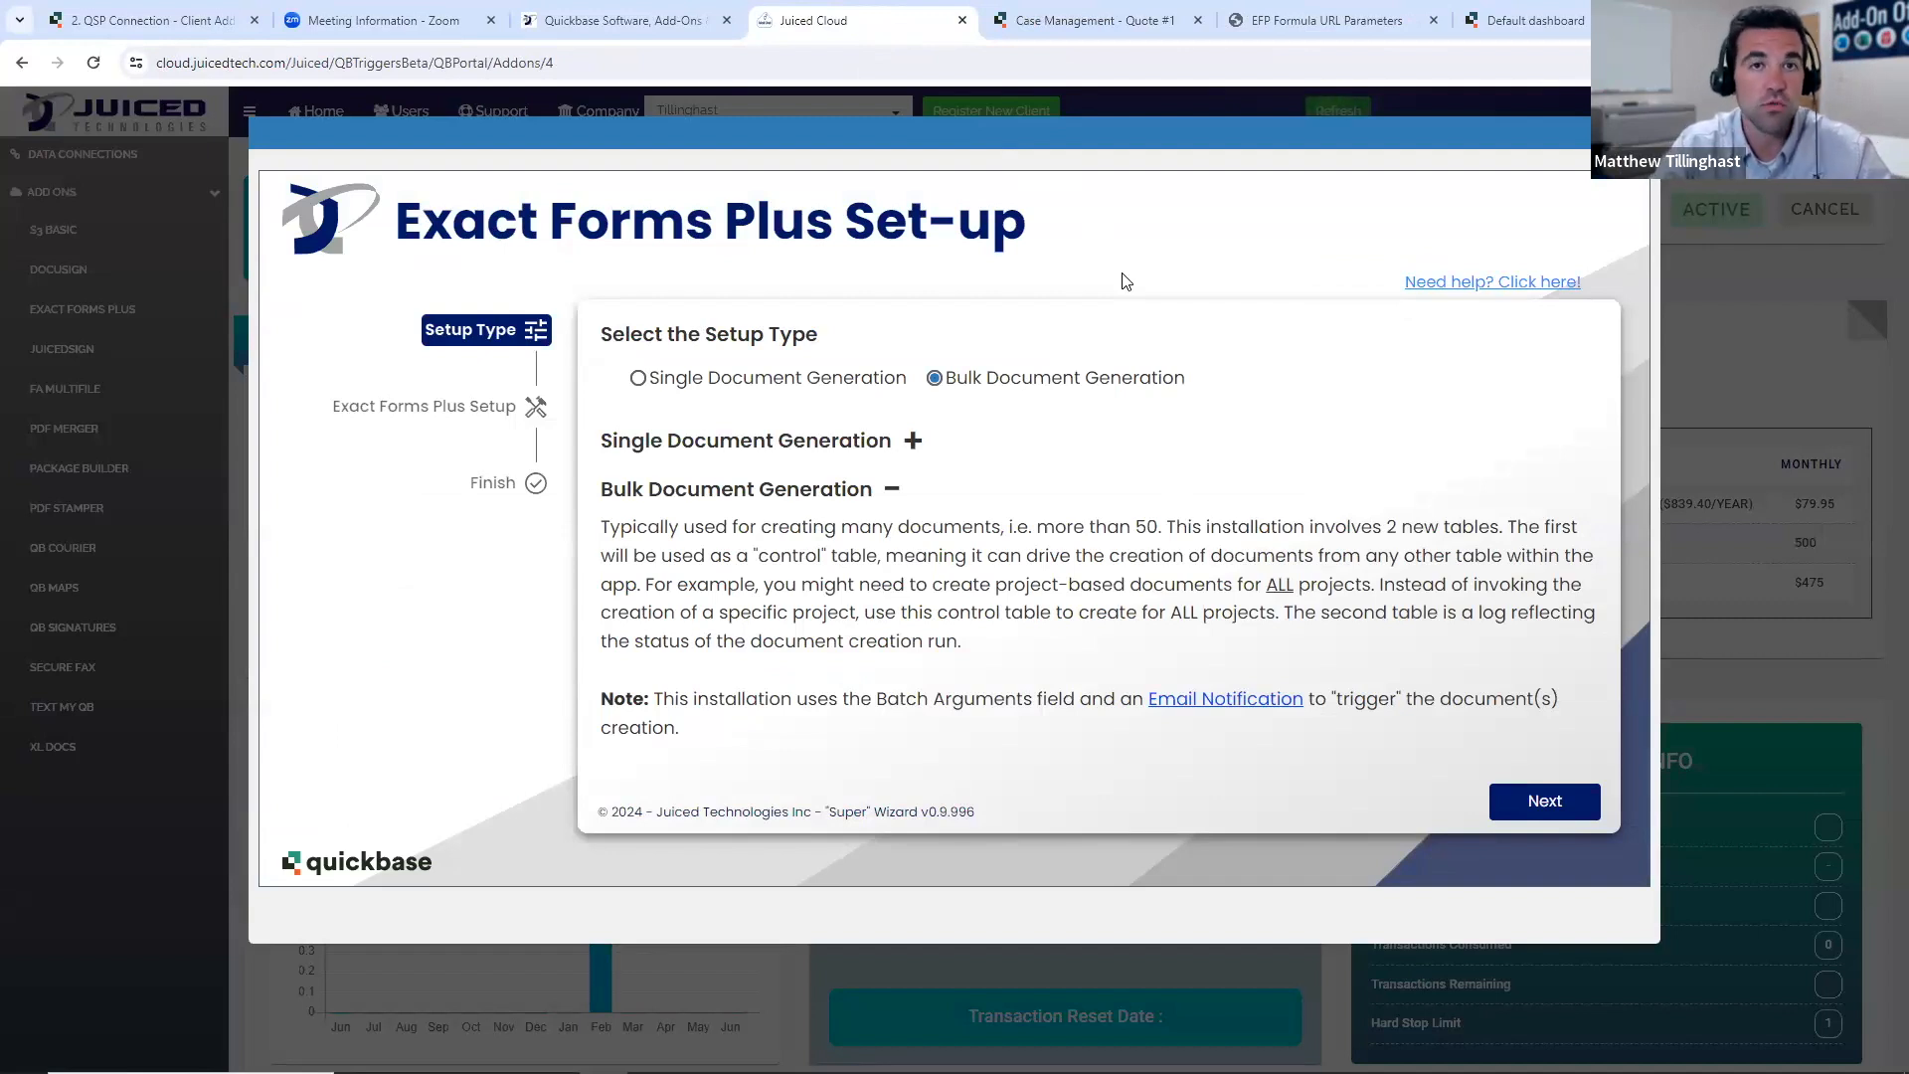
- Inspect the formula in the field settings of Batch Processing Arguments on Quote #1, and close the settings
left_click(1094, 20)
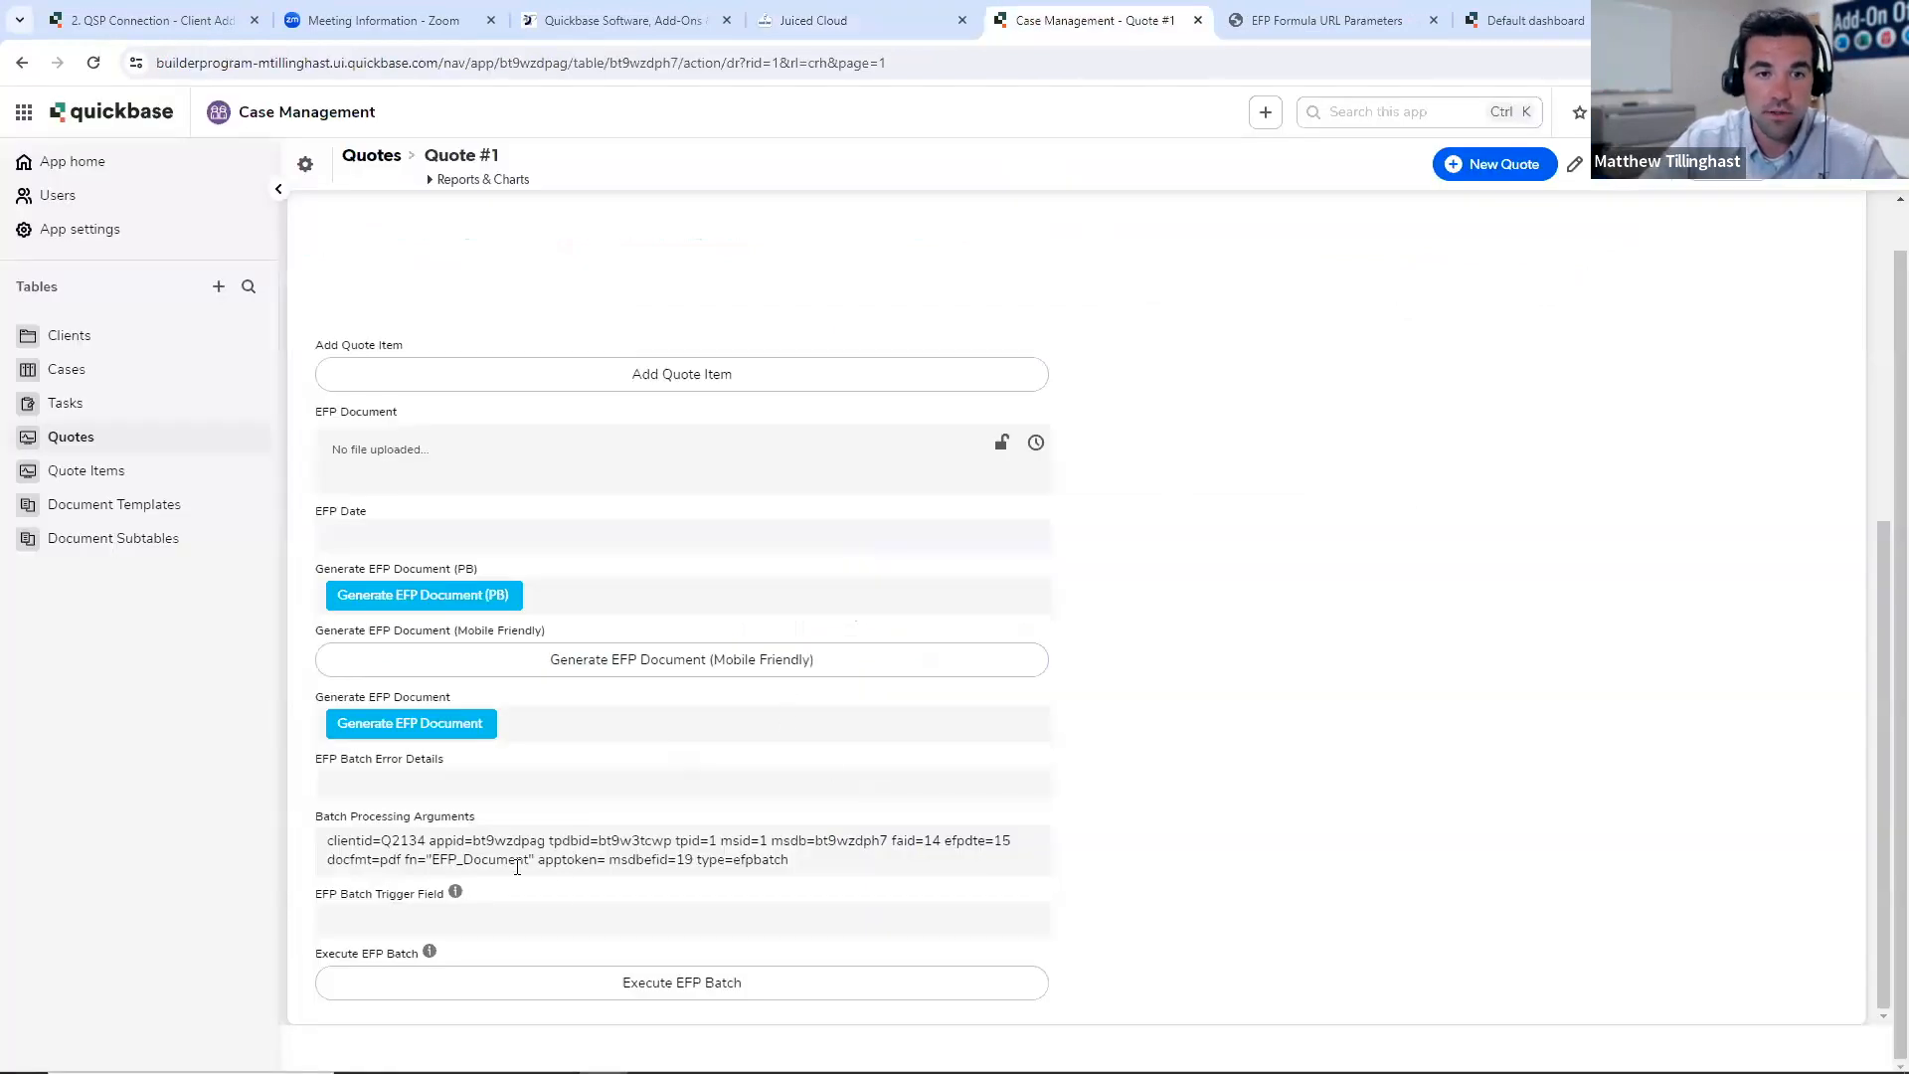
right_click(669, 861)
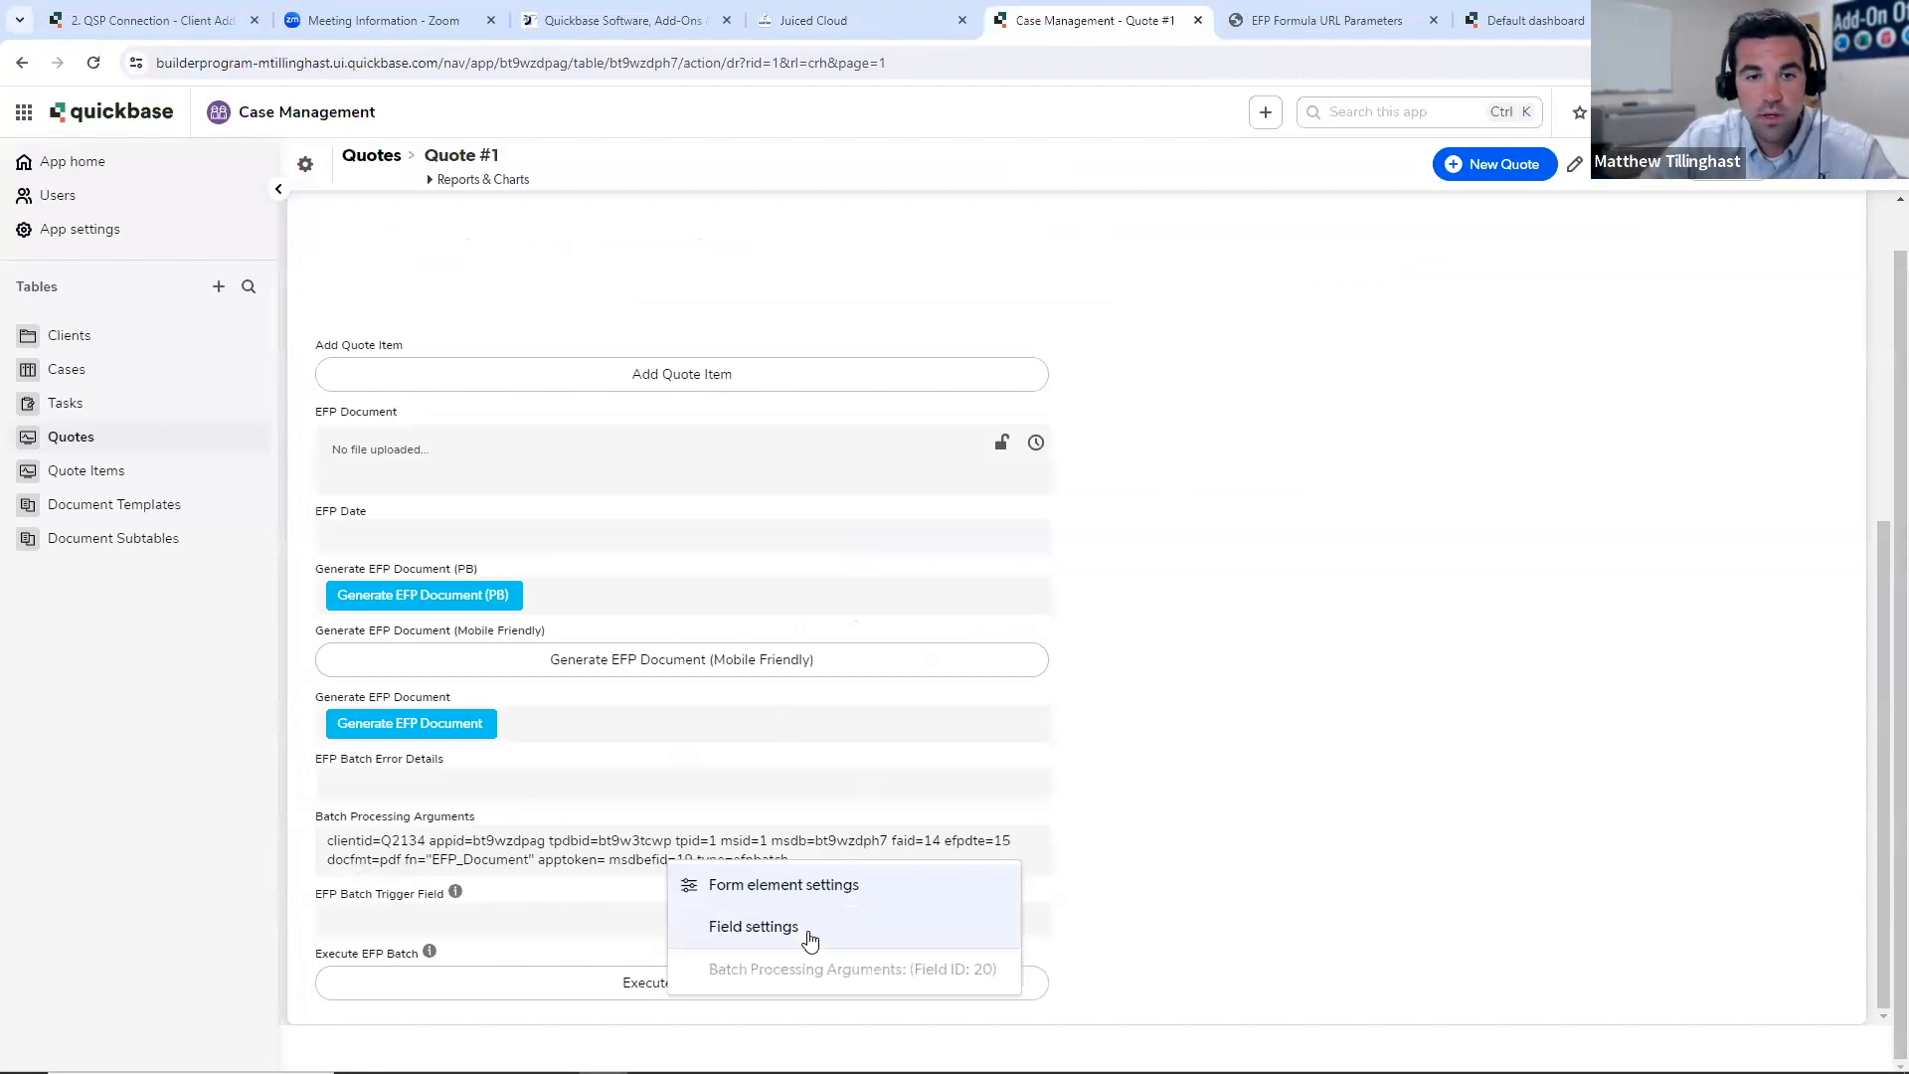
left_click(810, 940)
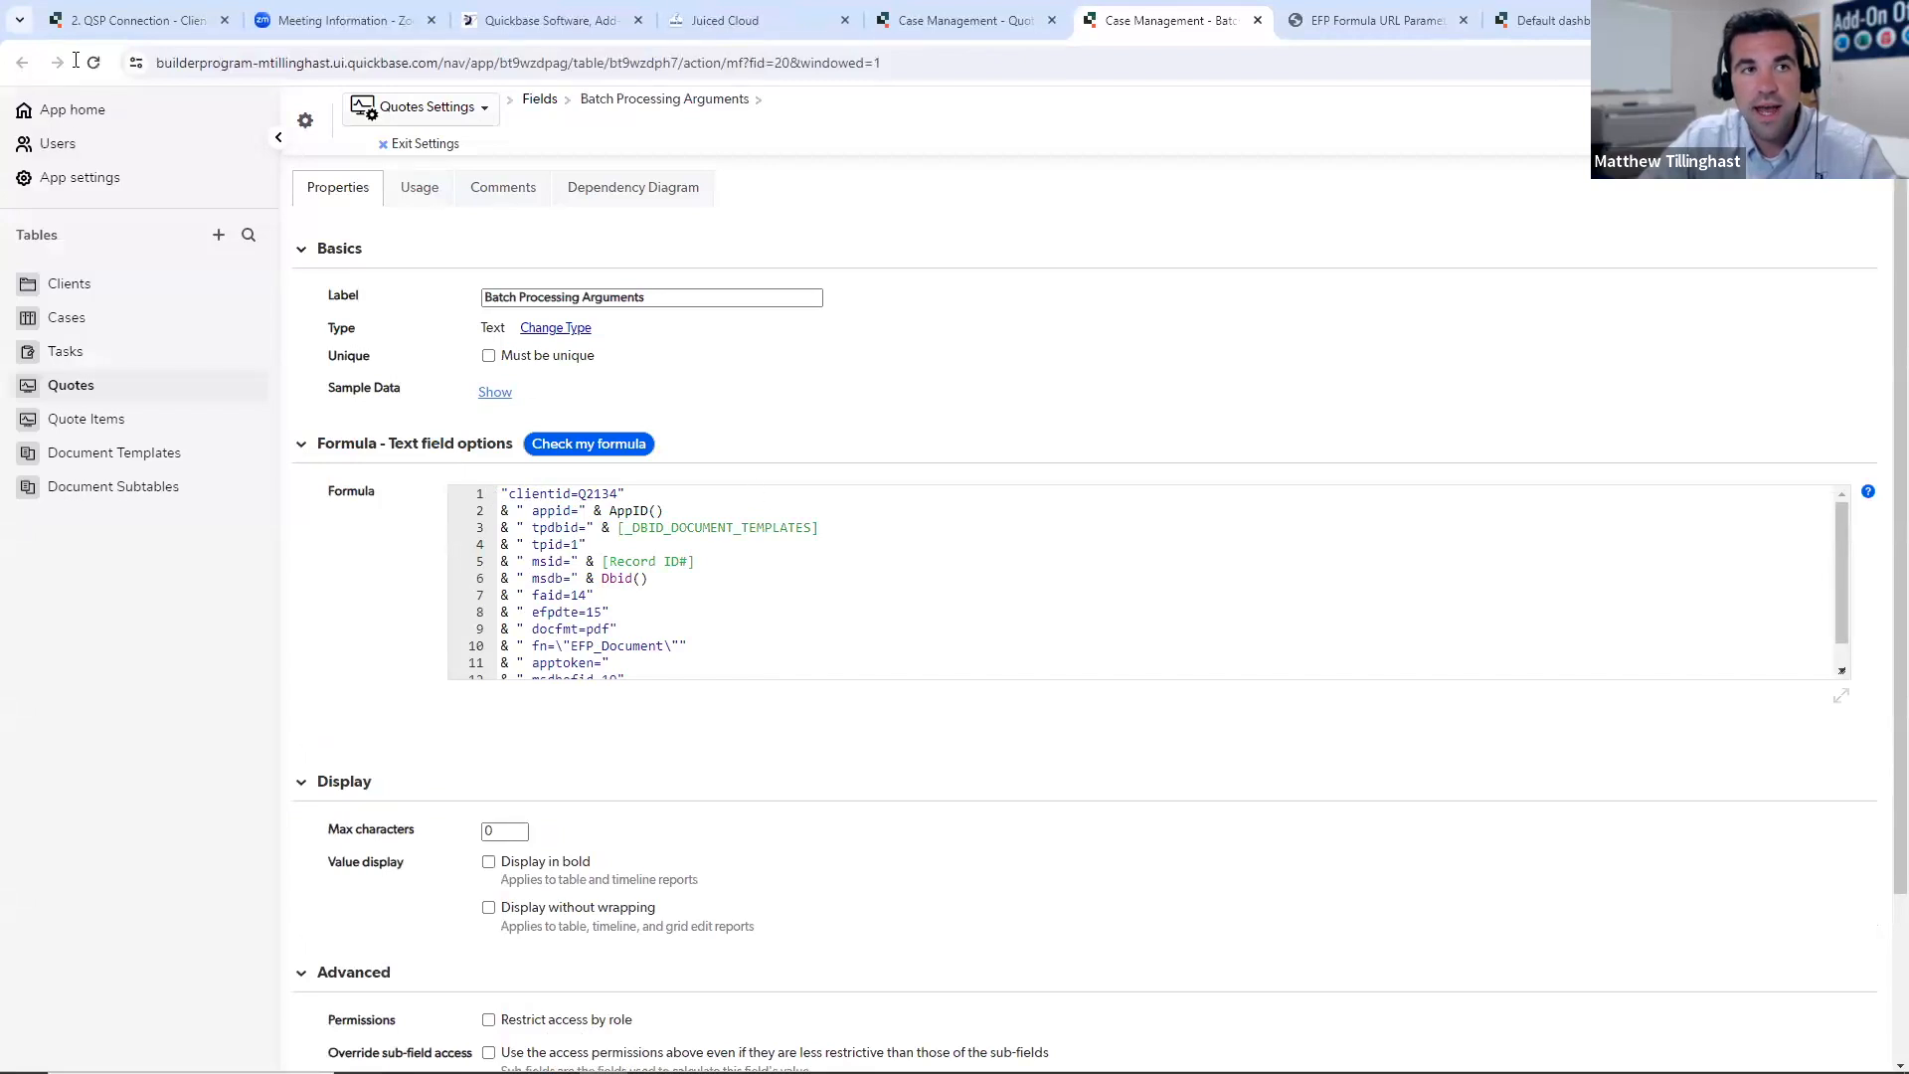
left_click(1258, 20)
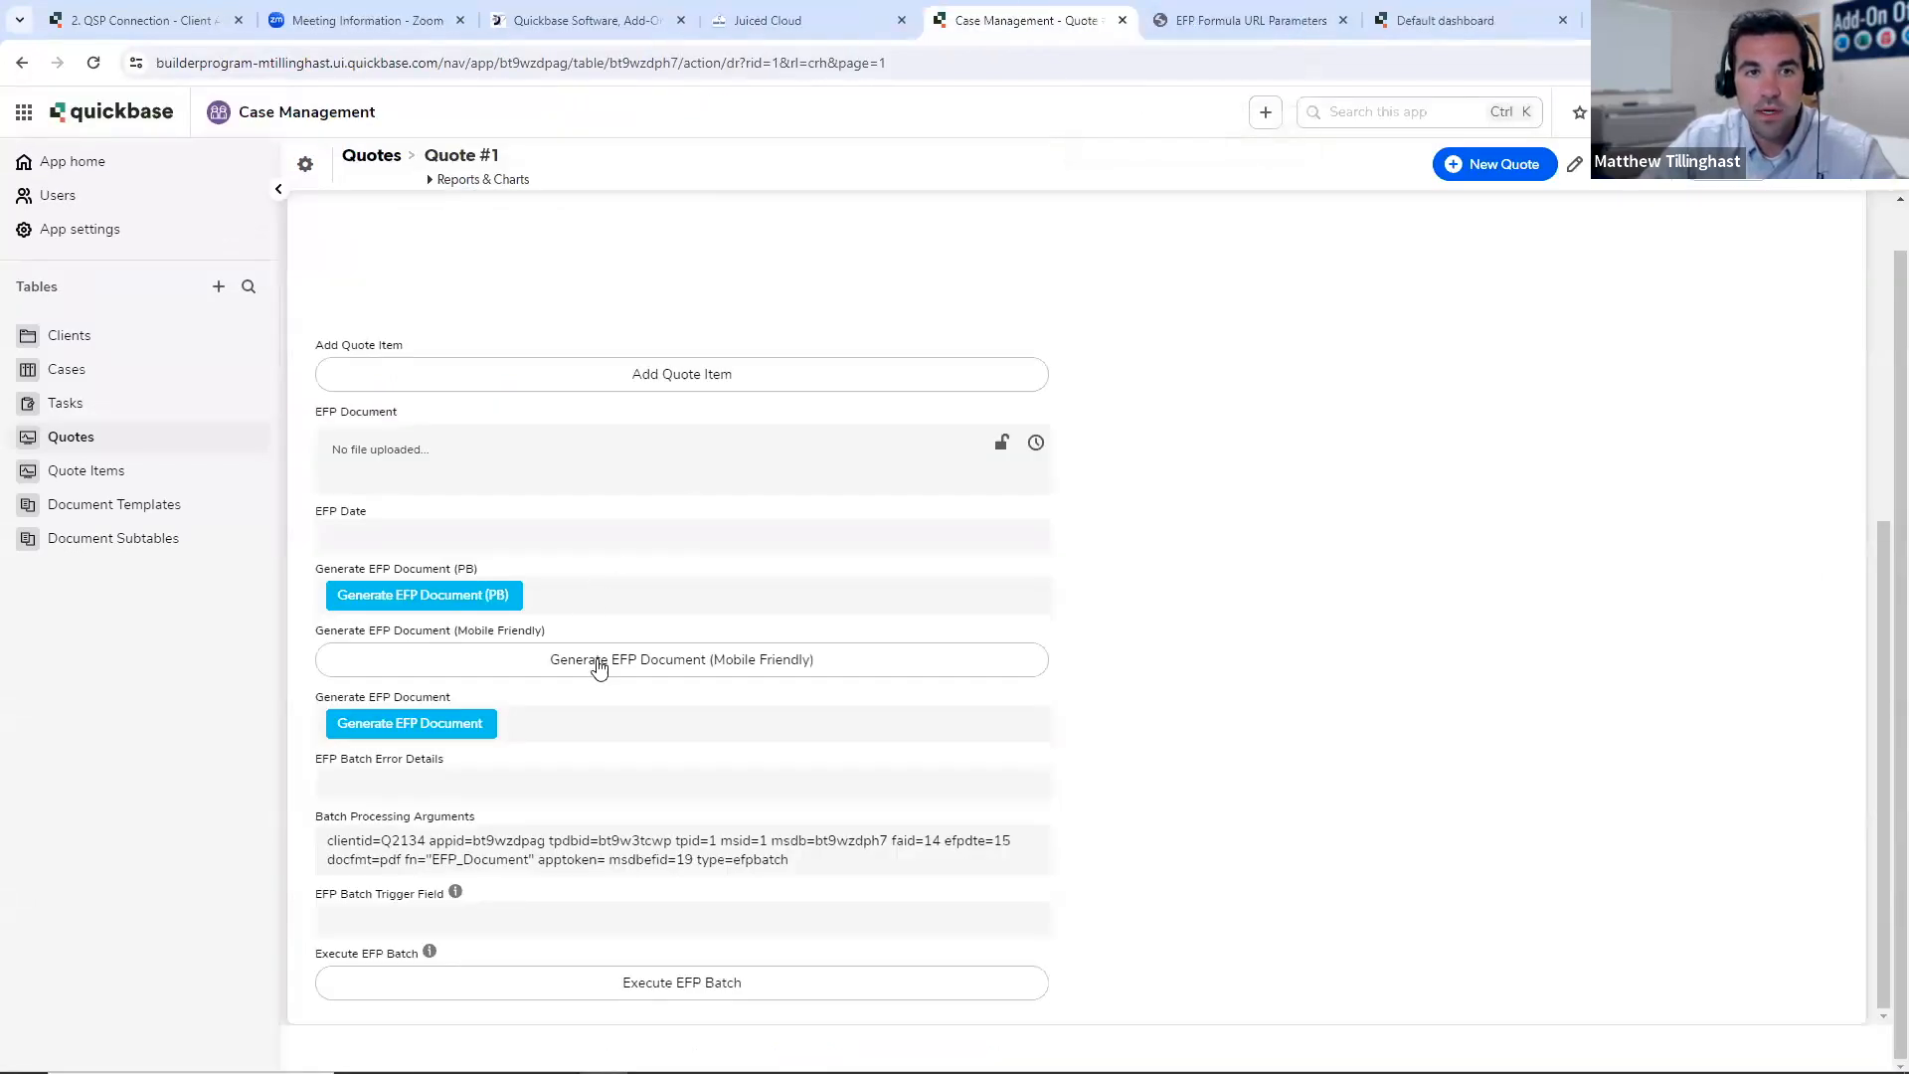
- Inspect the Generate EFP Document field's formula, highlight its opening URL, request and Base64Encode lines, and close the settings
right_click(581, 735)
left_click(661, 823)
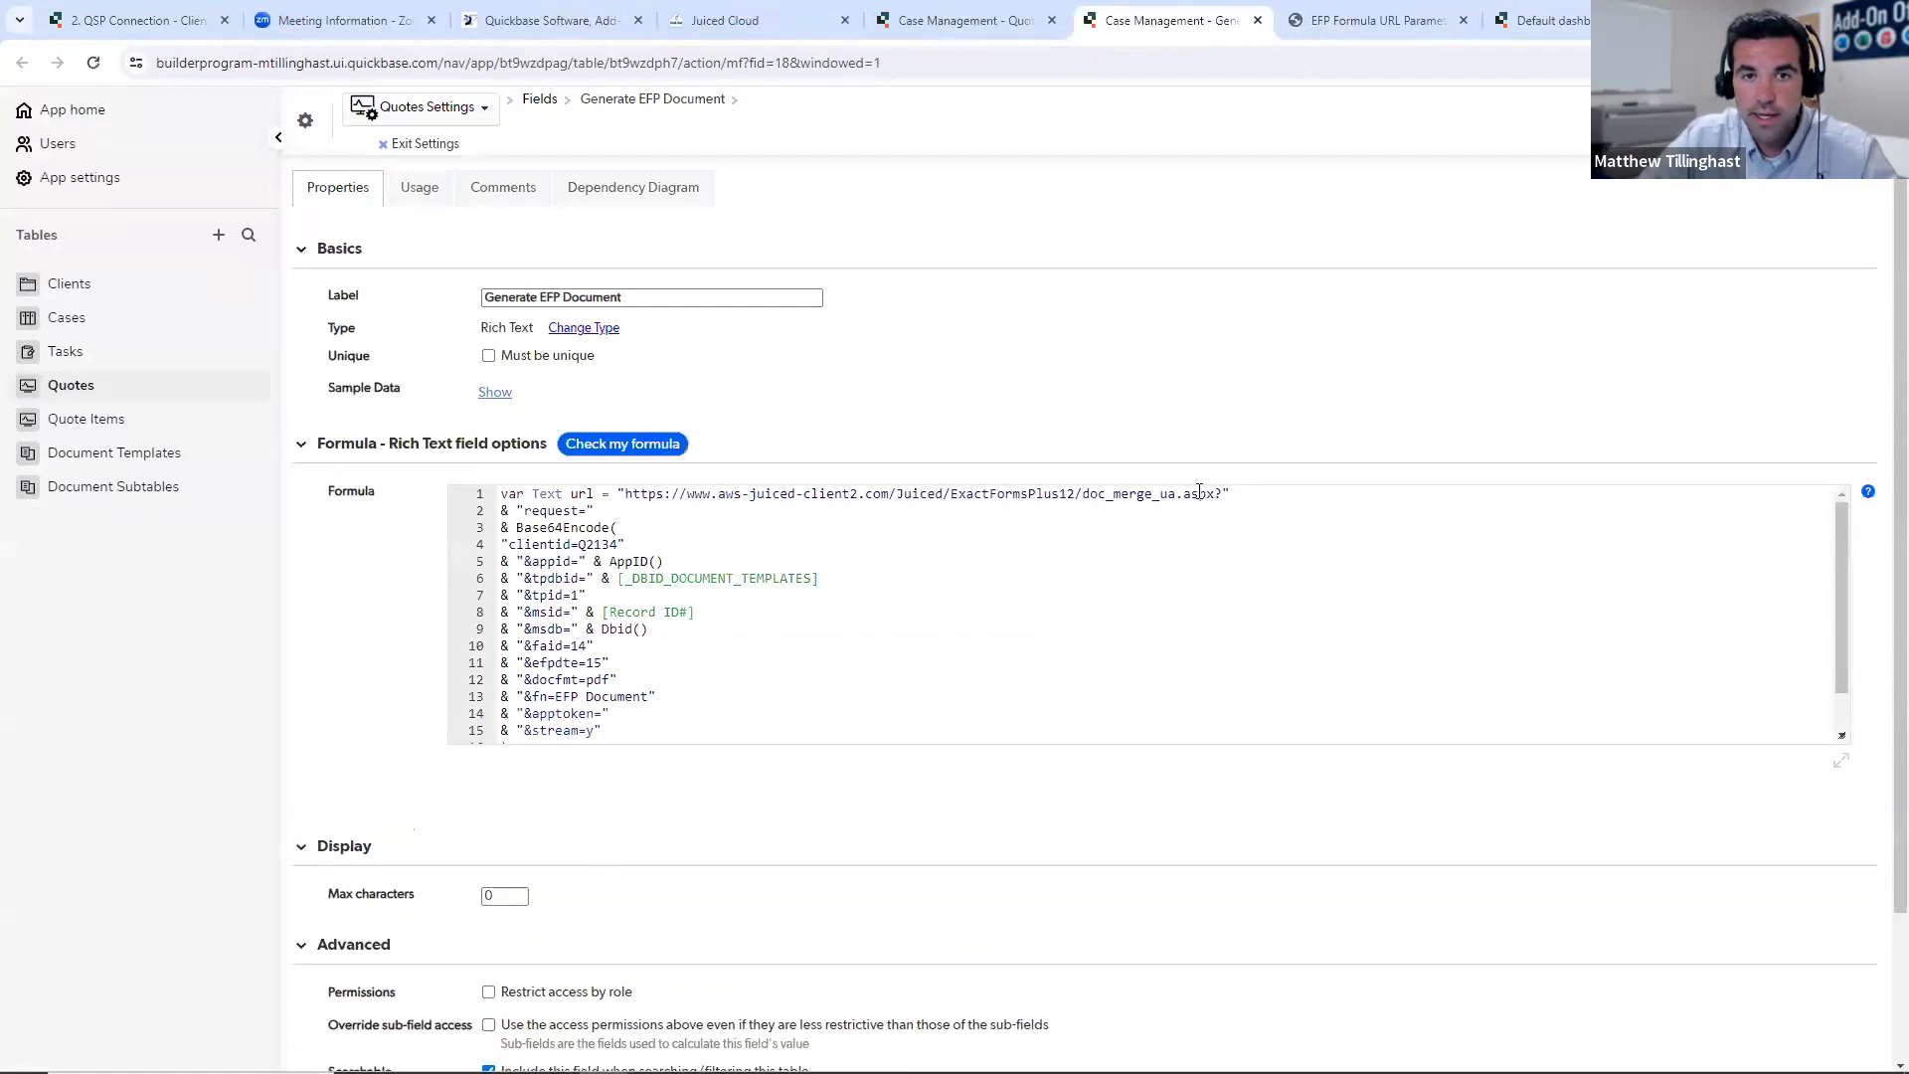
left_click_drag(1237, 497, 501, 494)
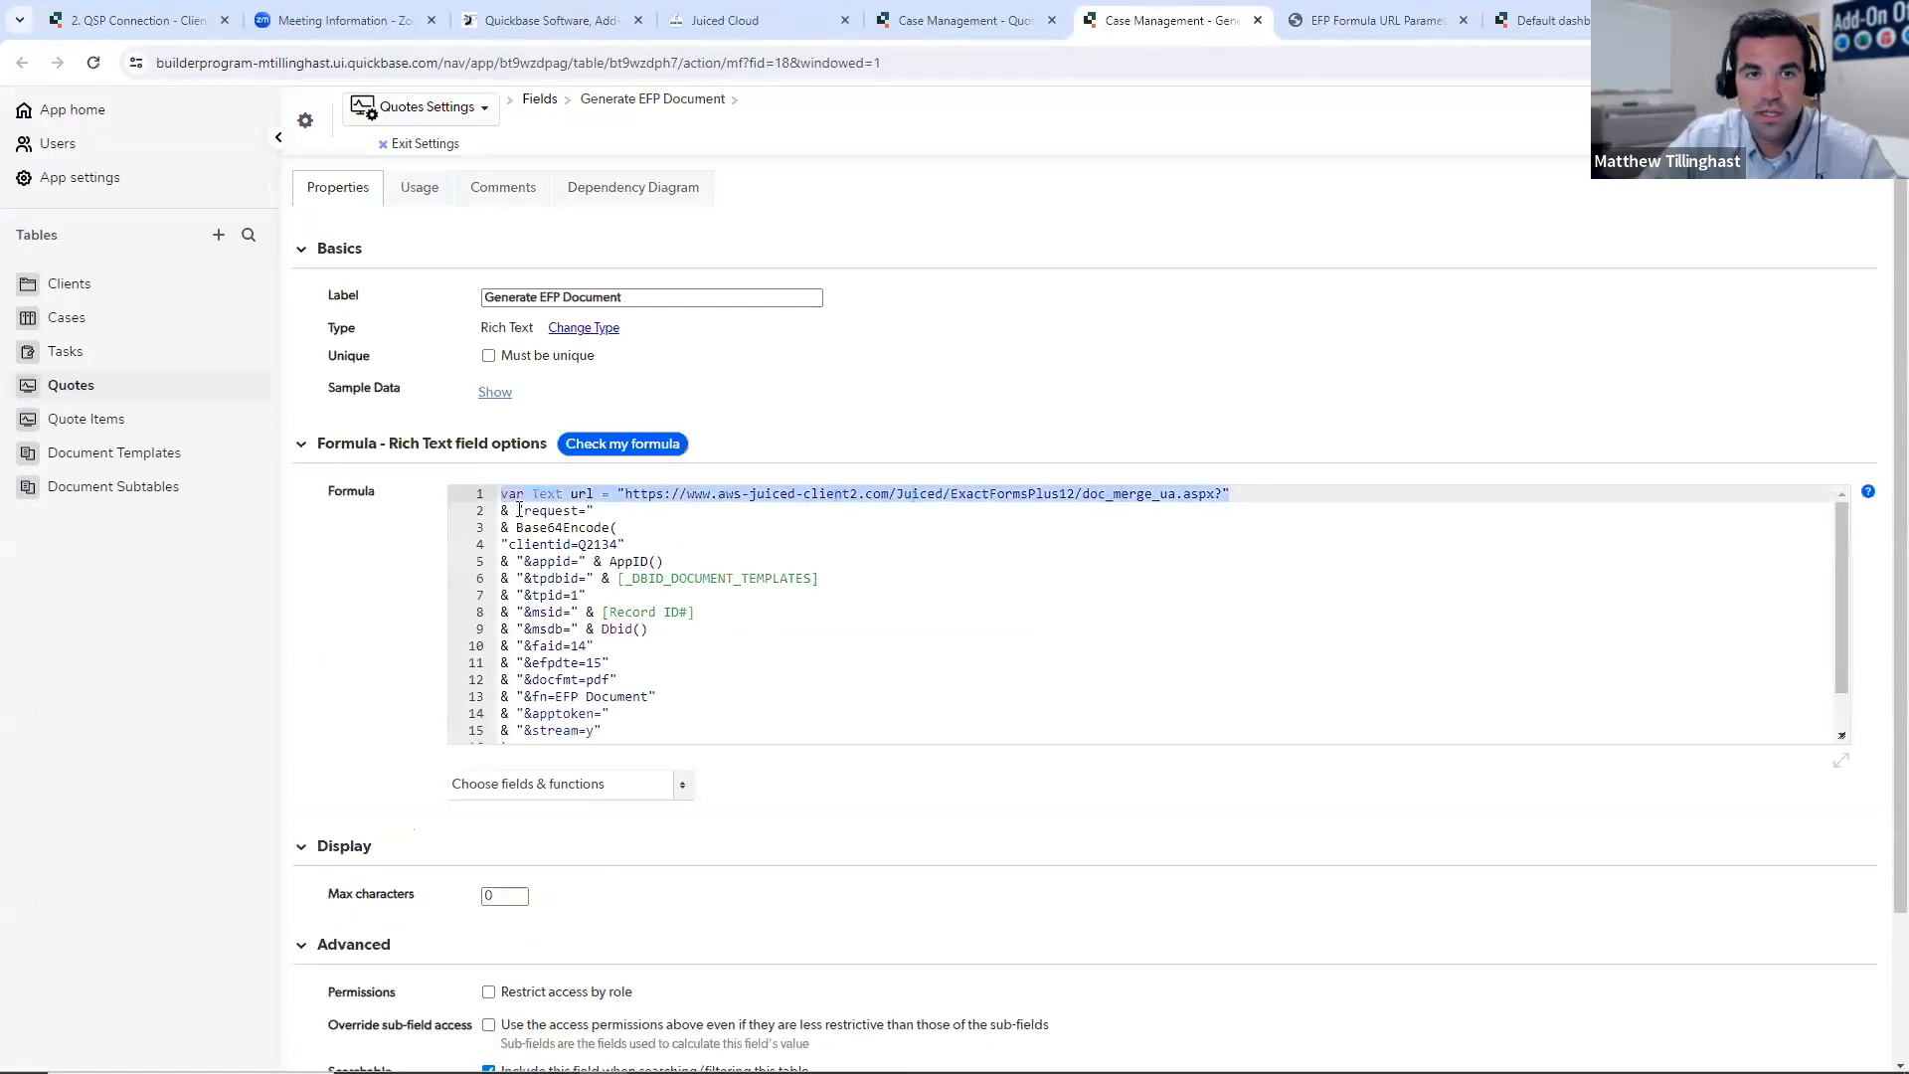
left_click_drag(618, 528, 501, 495)
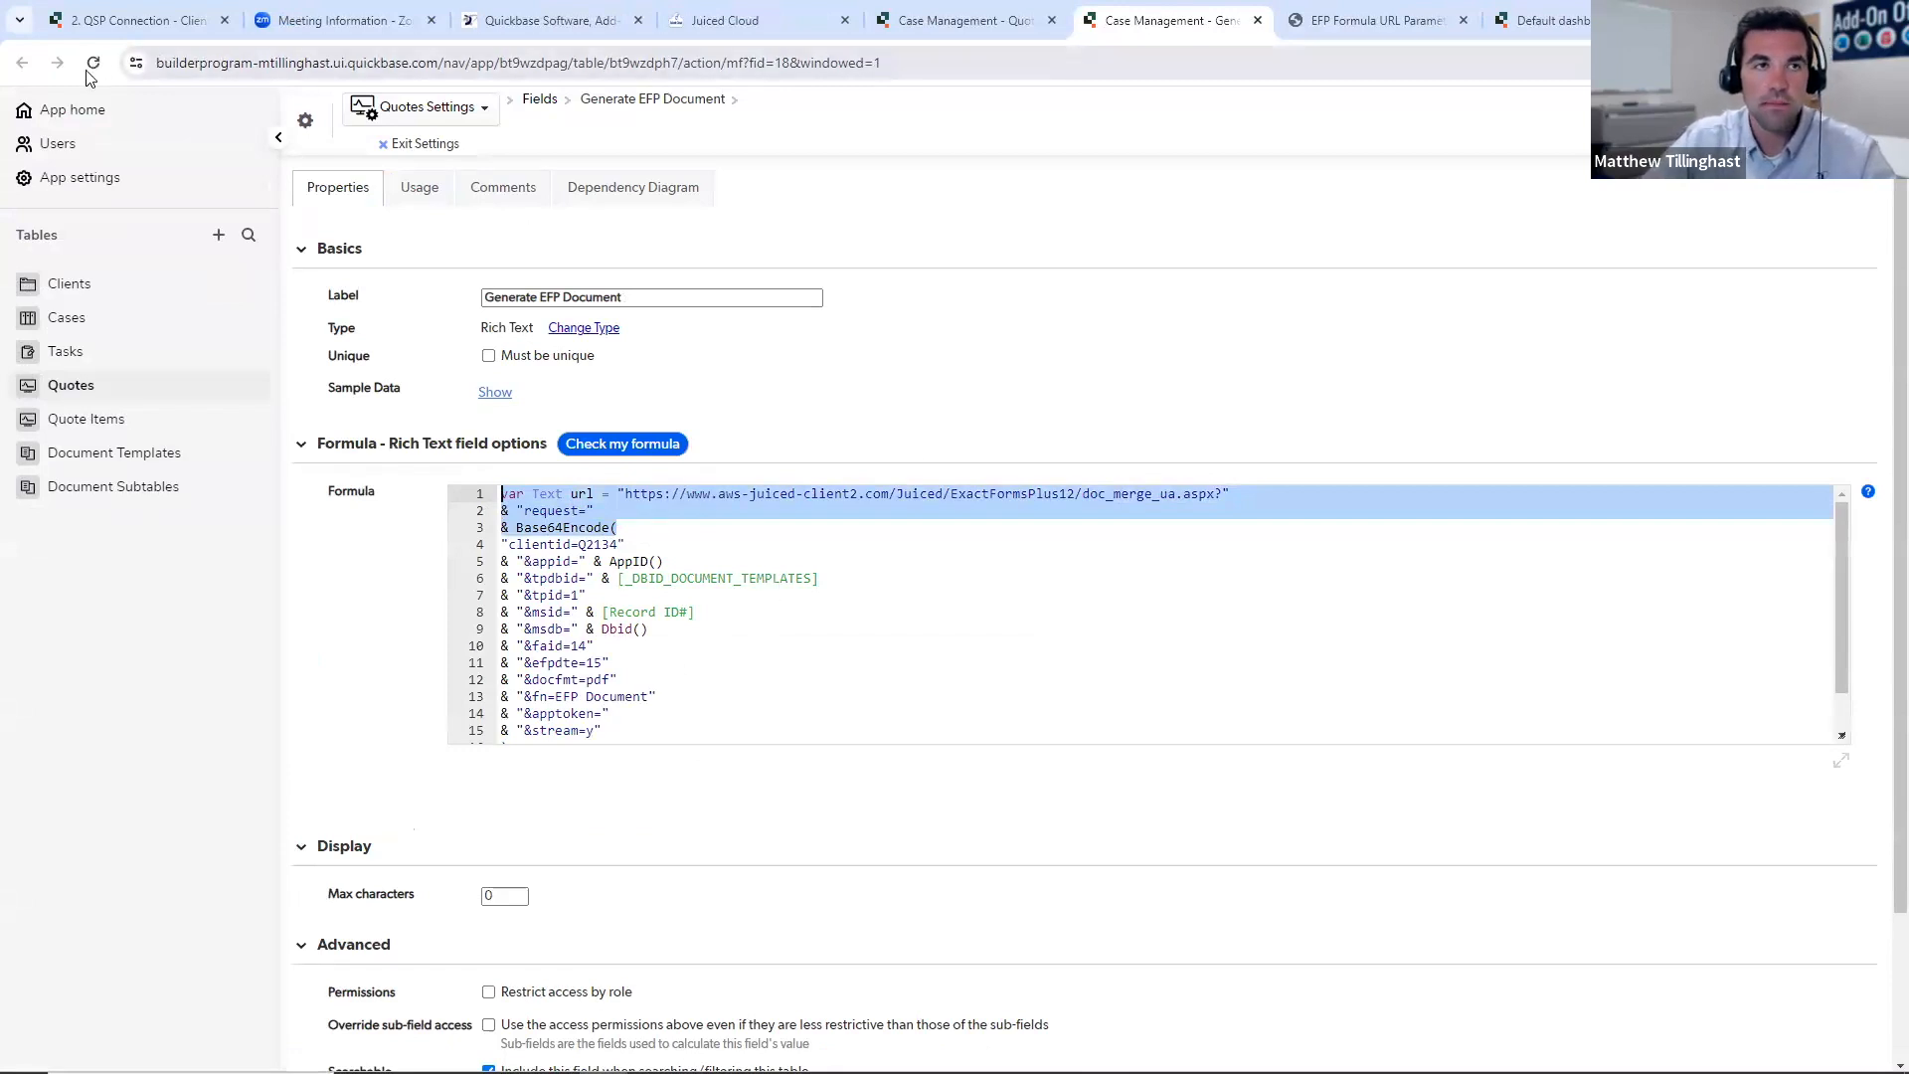
left_click(1258, 20)
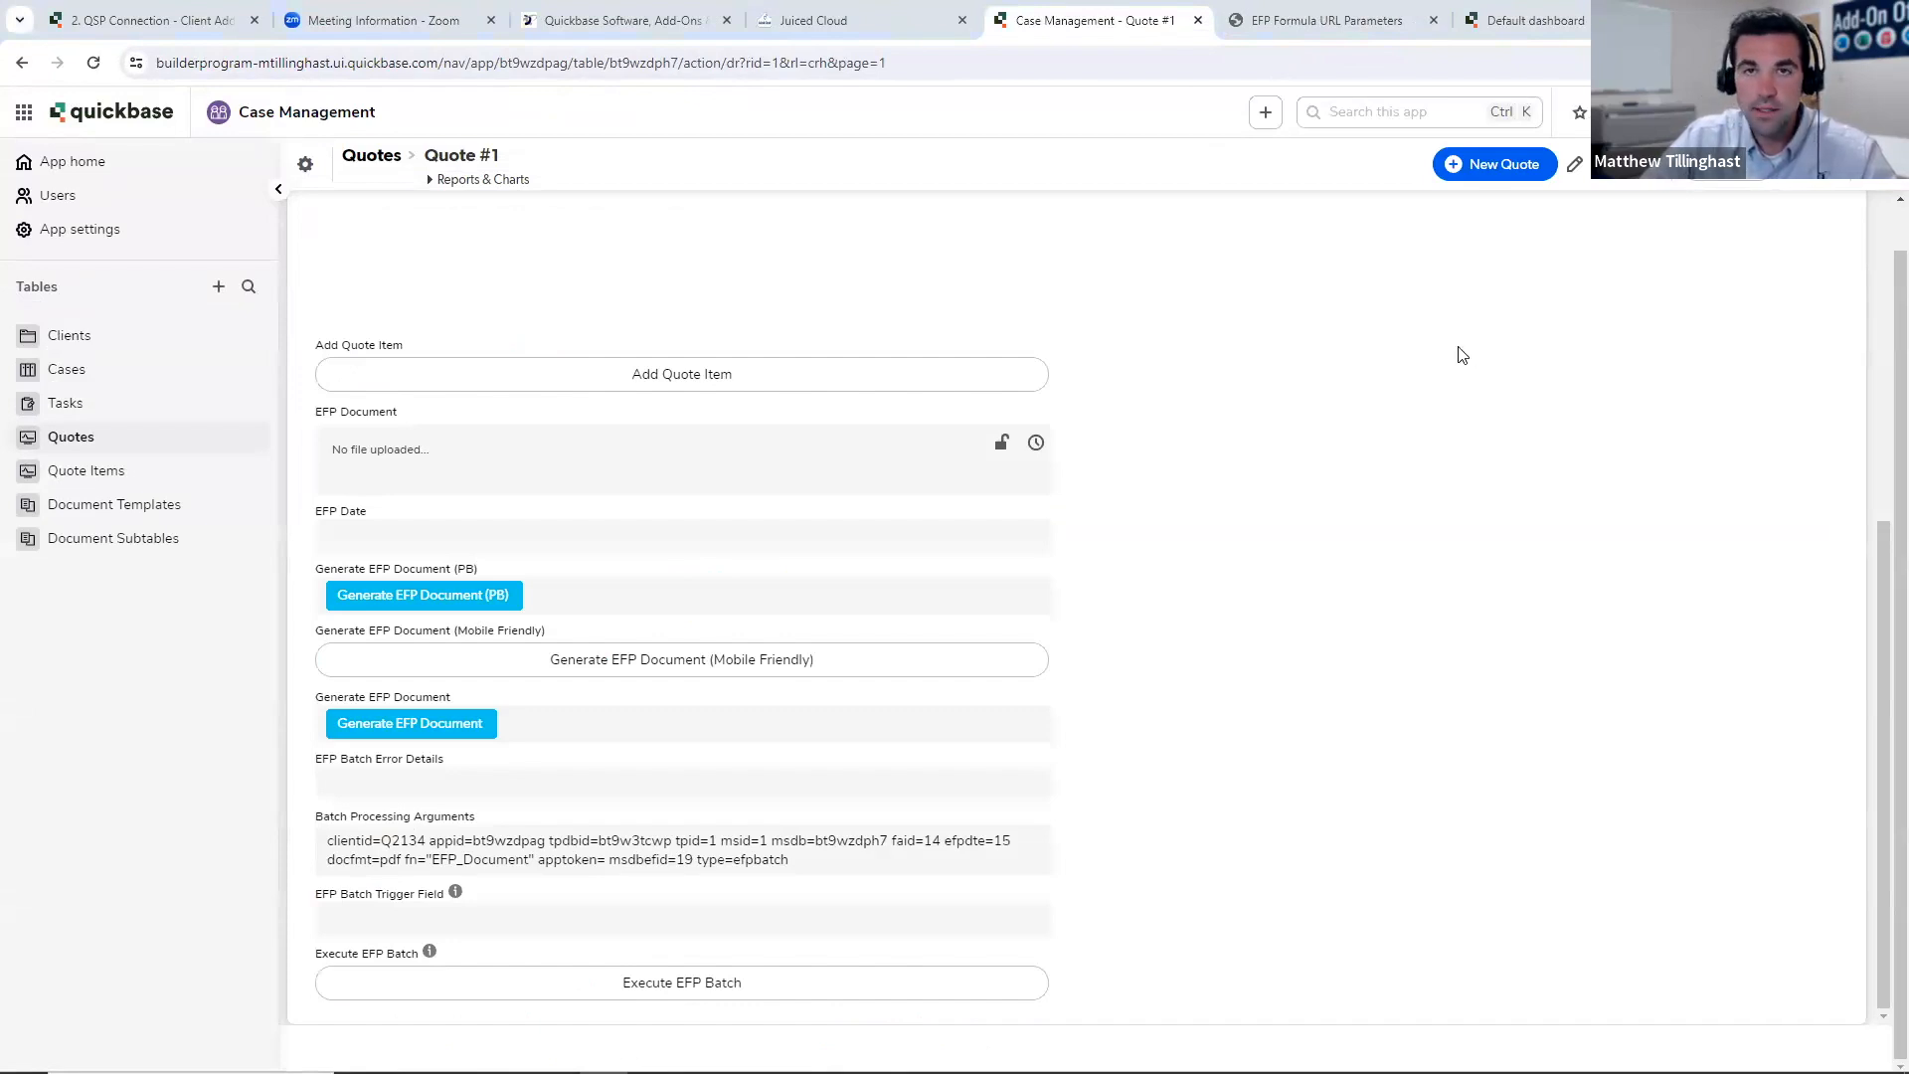
- Open the Juiced Cloud sign-in page from the Juiced Technologies website and log in with the user ID and account password
left_click(875, 20)
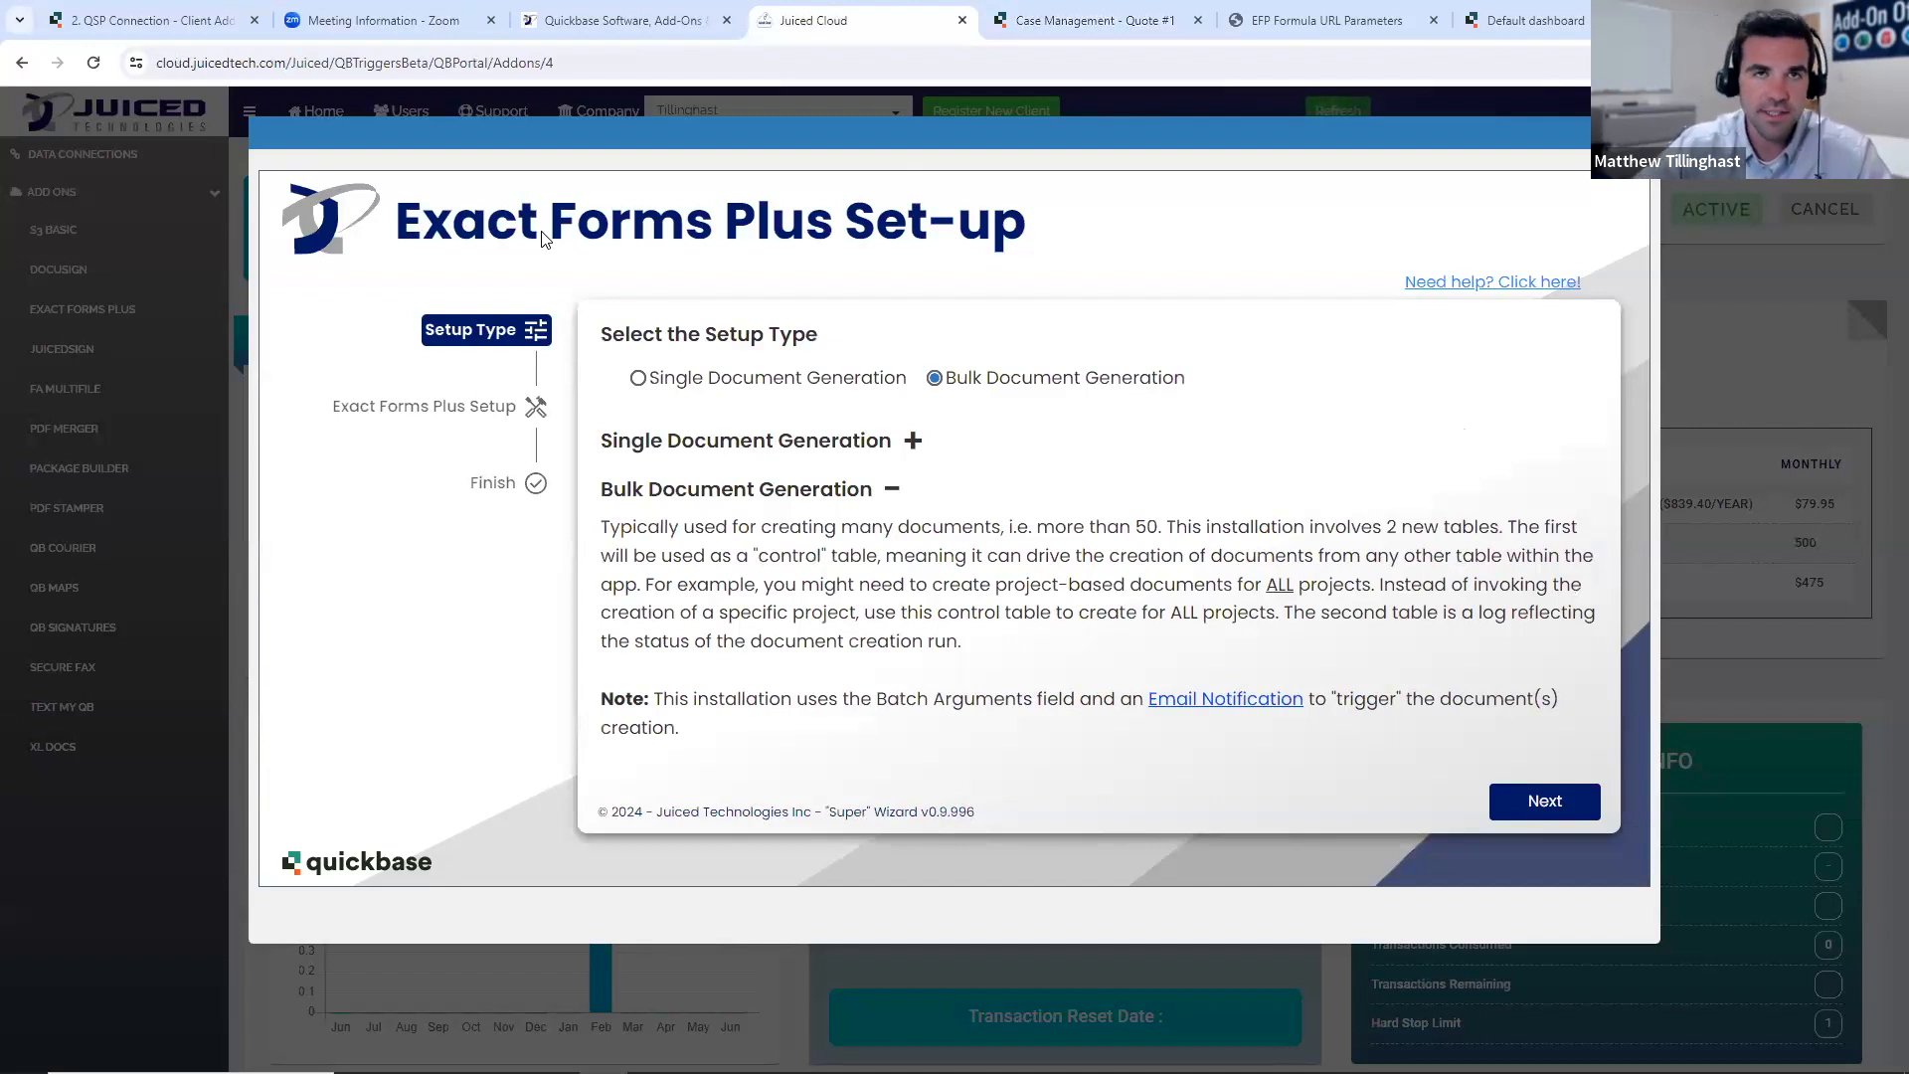
left_click(623, 20)
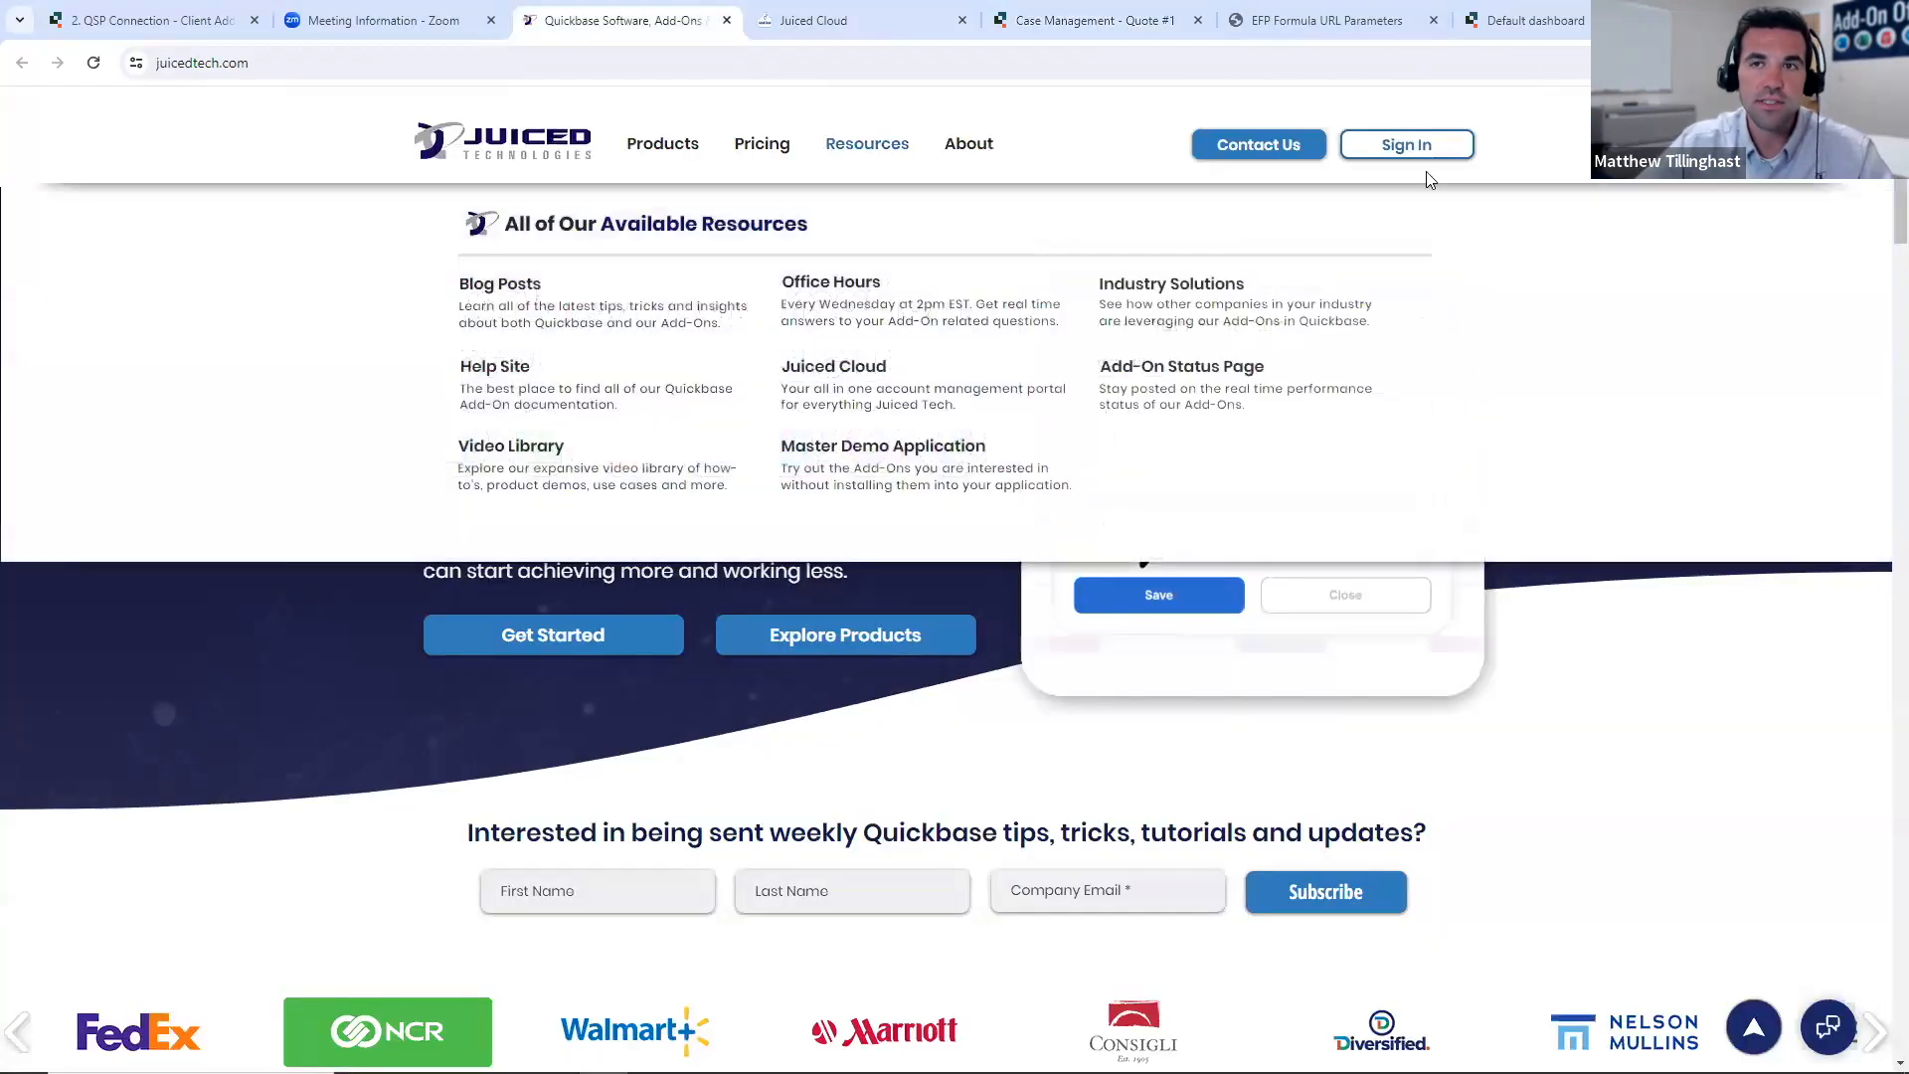
left_click(1410, 147)
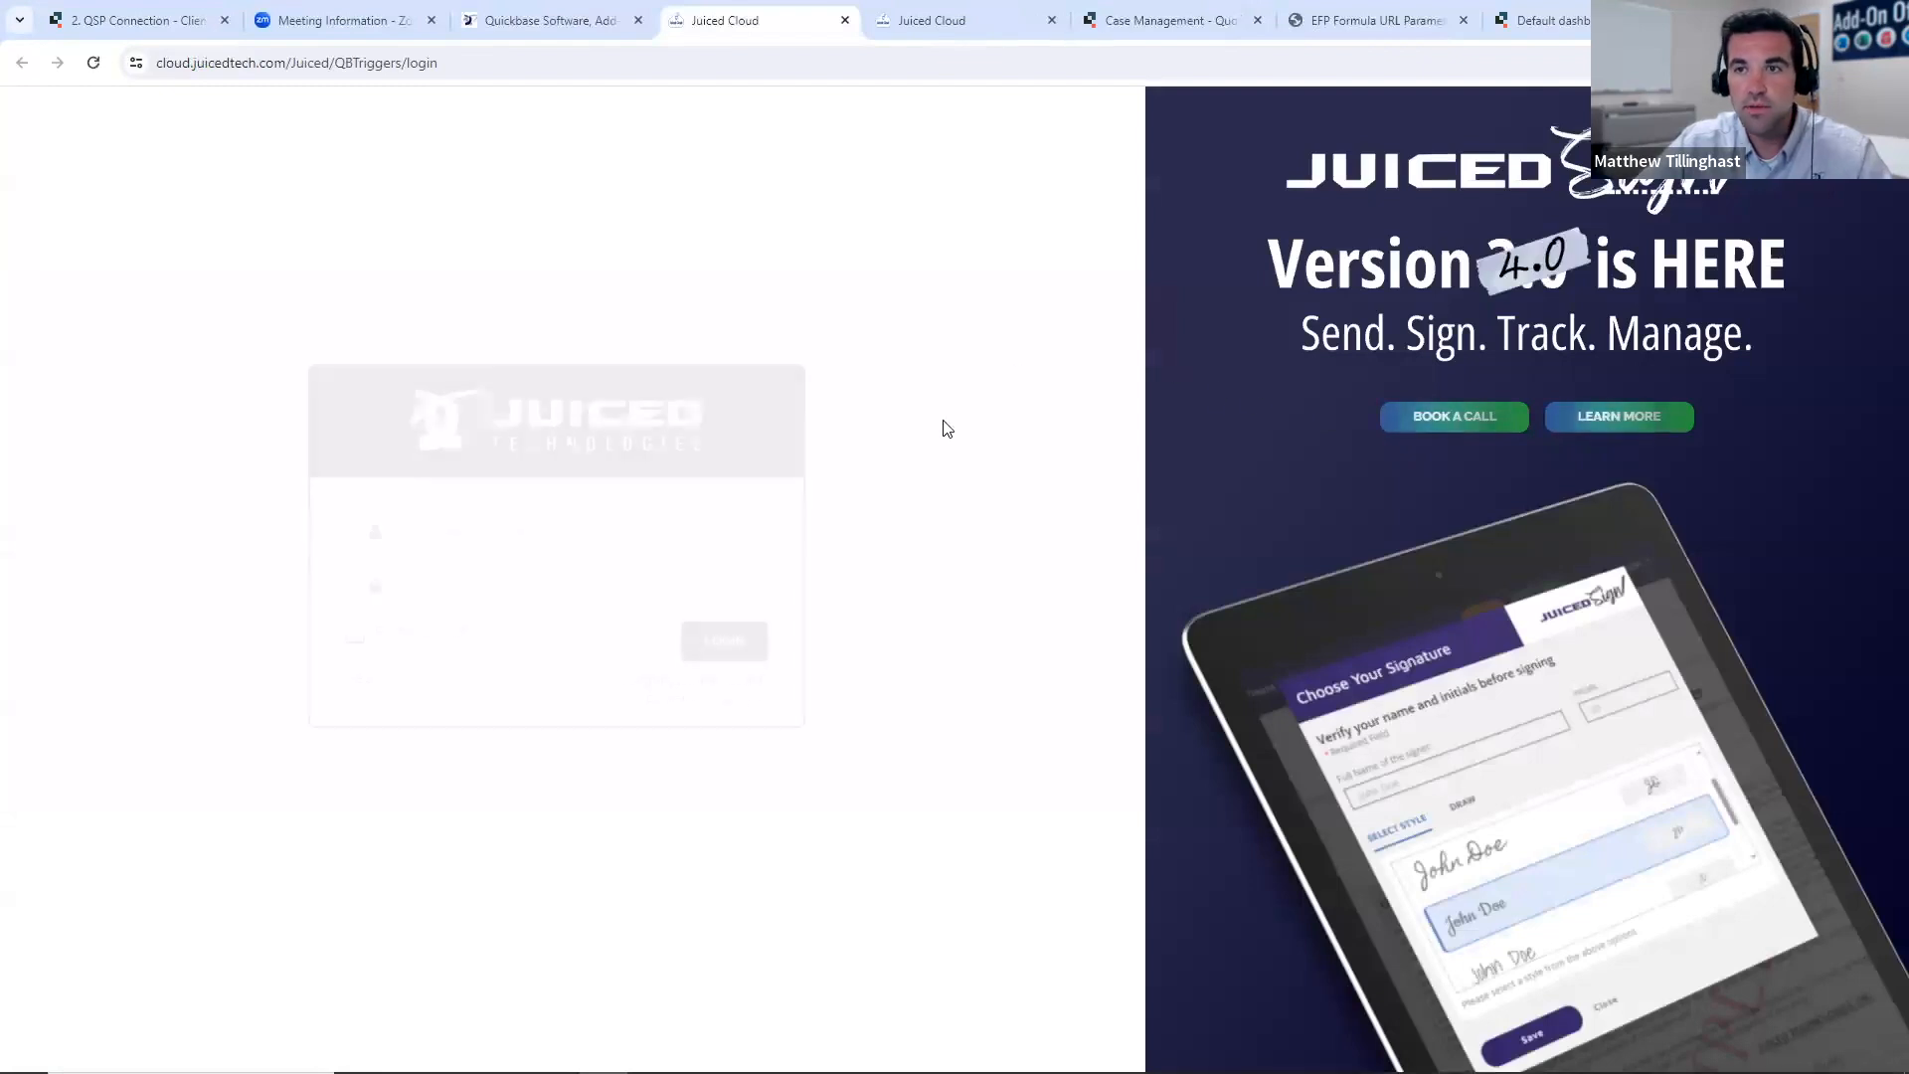
left_click(558, 526)
left_click(570, 585)
left_click(481, 598)
type("******")
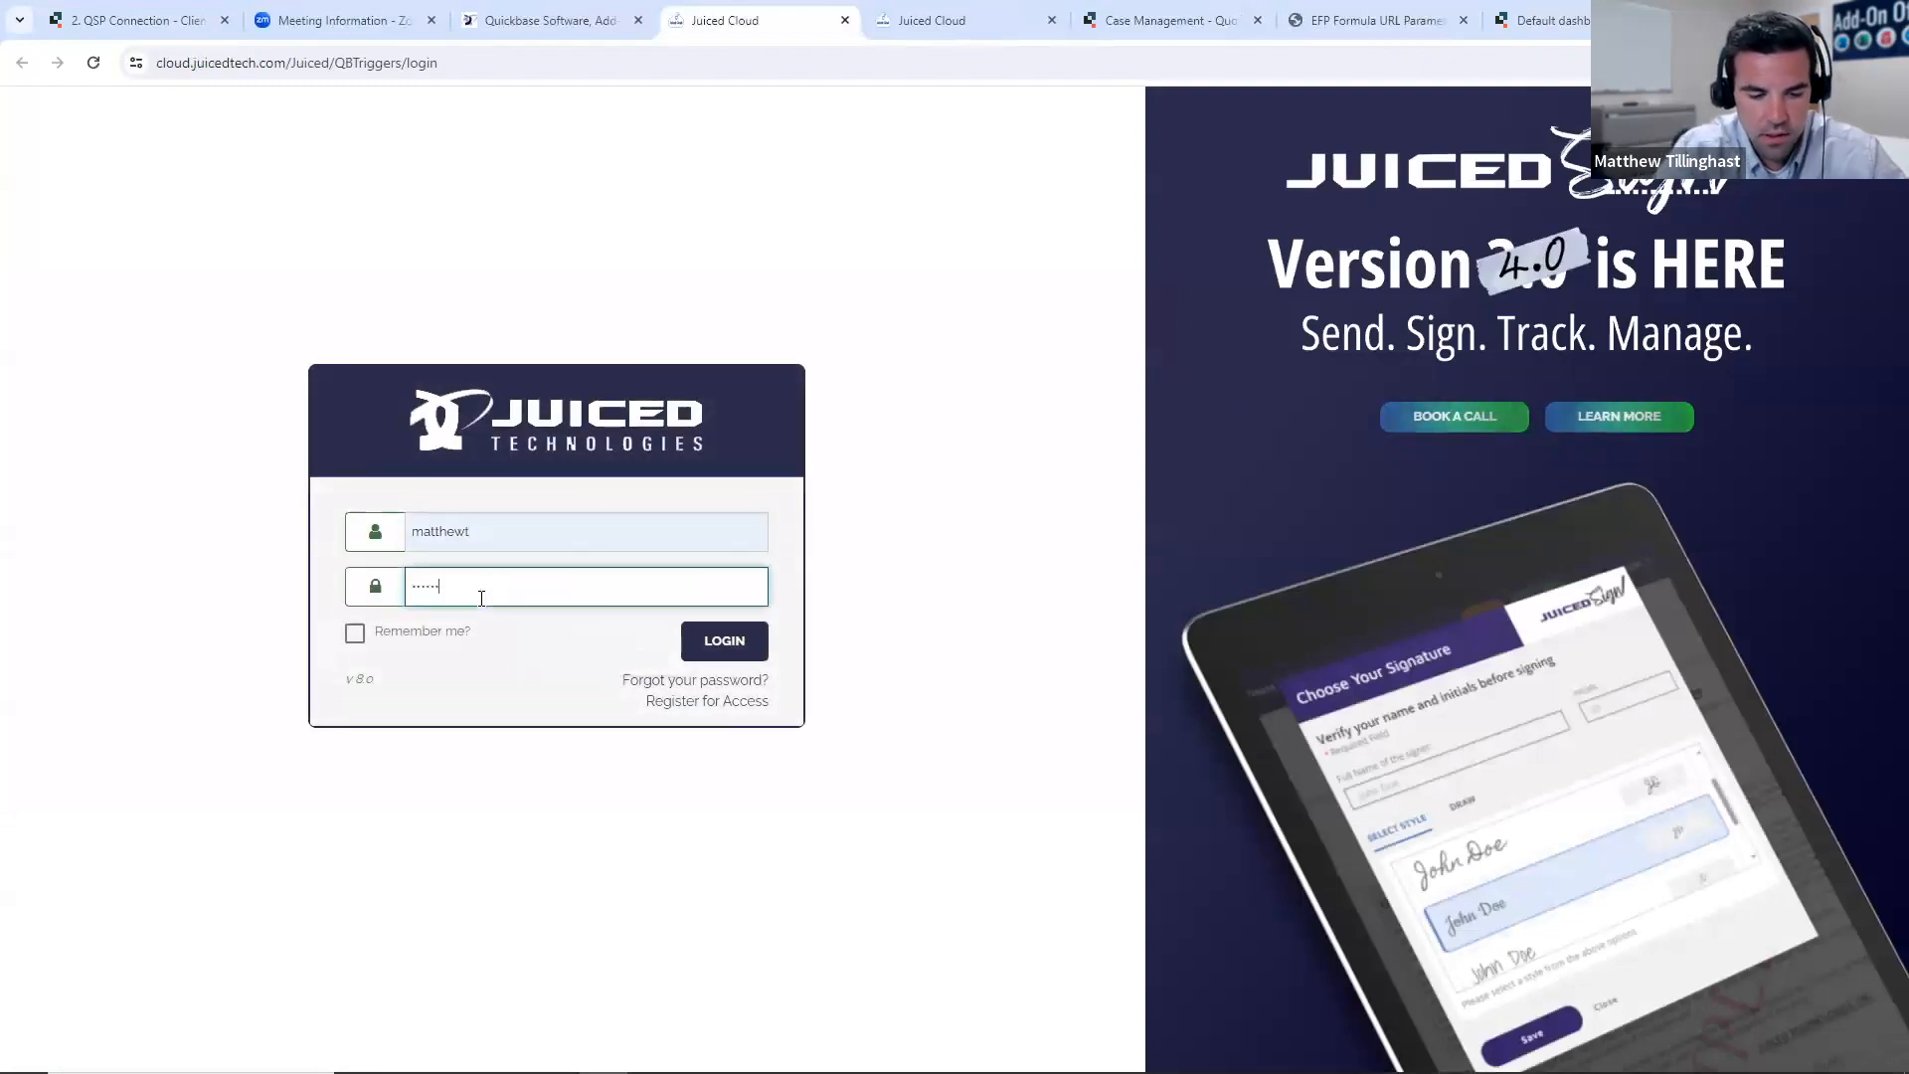
key("Return")
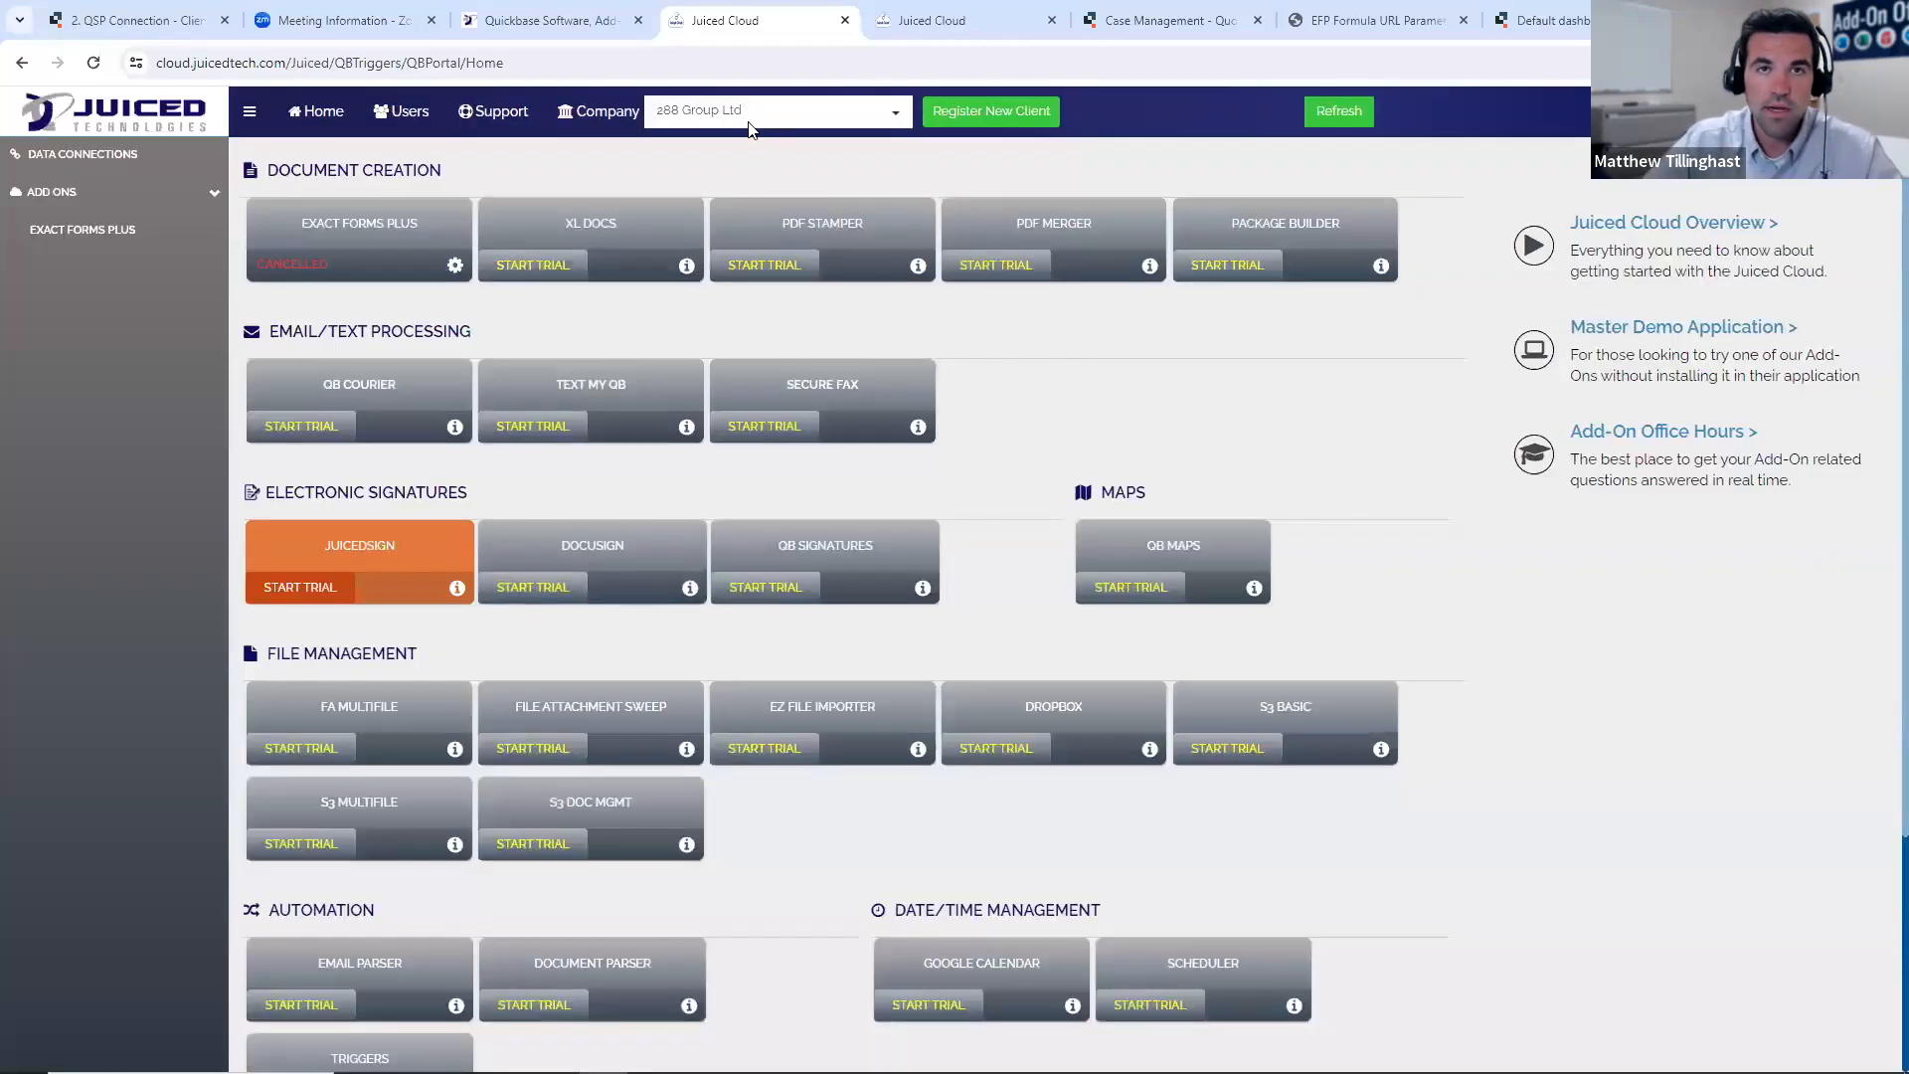
- Find and select the client account, open its Exact Forms Plus add-on, and start authorizing a new application
left_click(716, 114)
type("till")
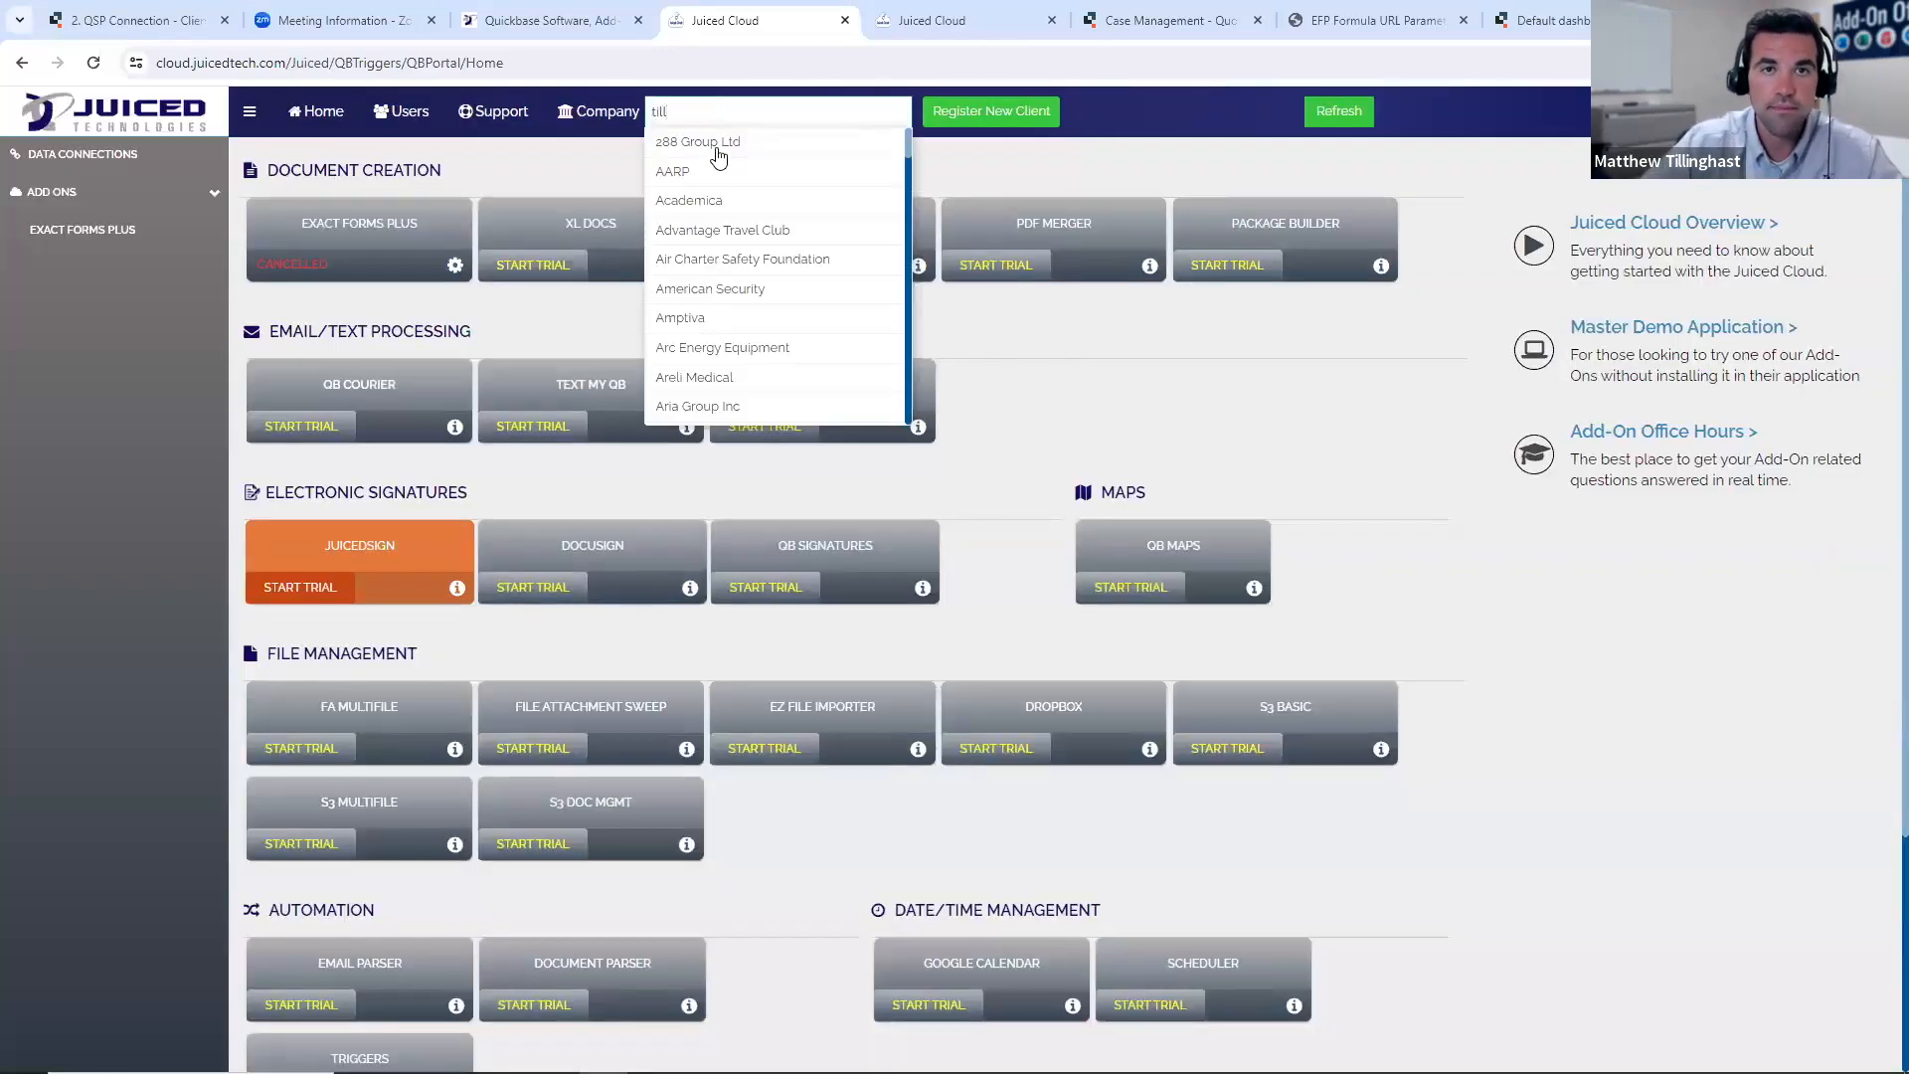
left_click(704, 147)
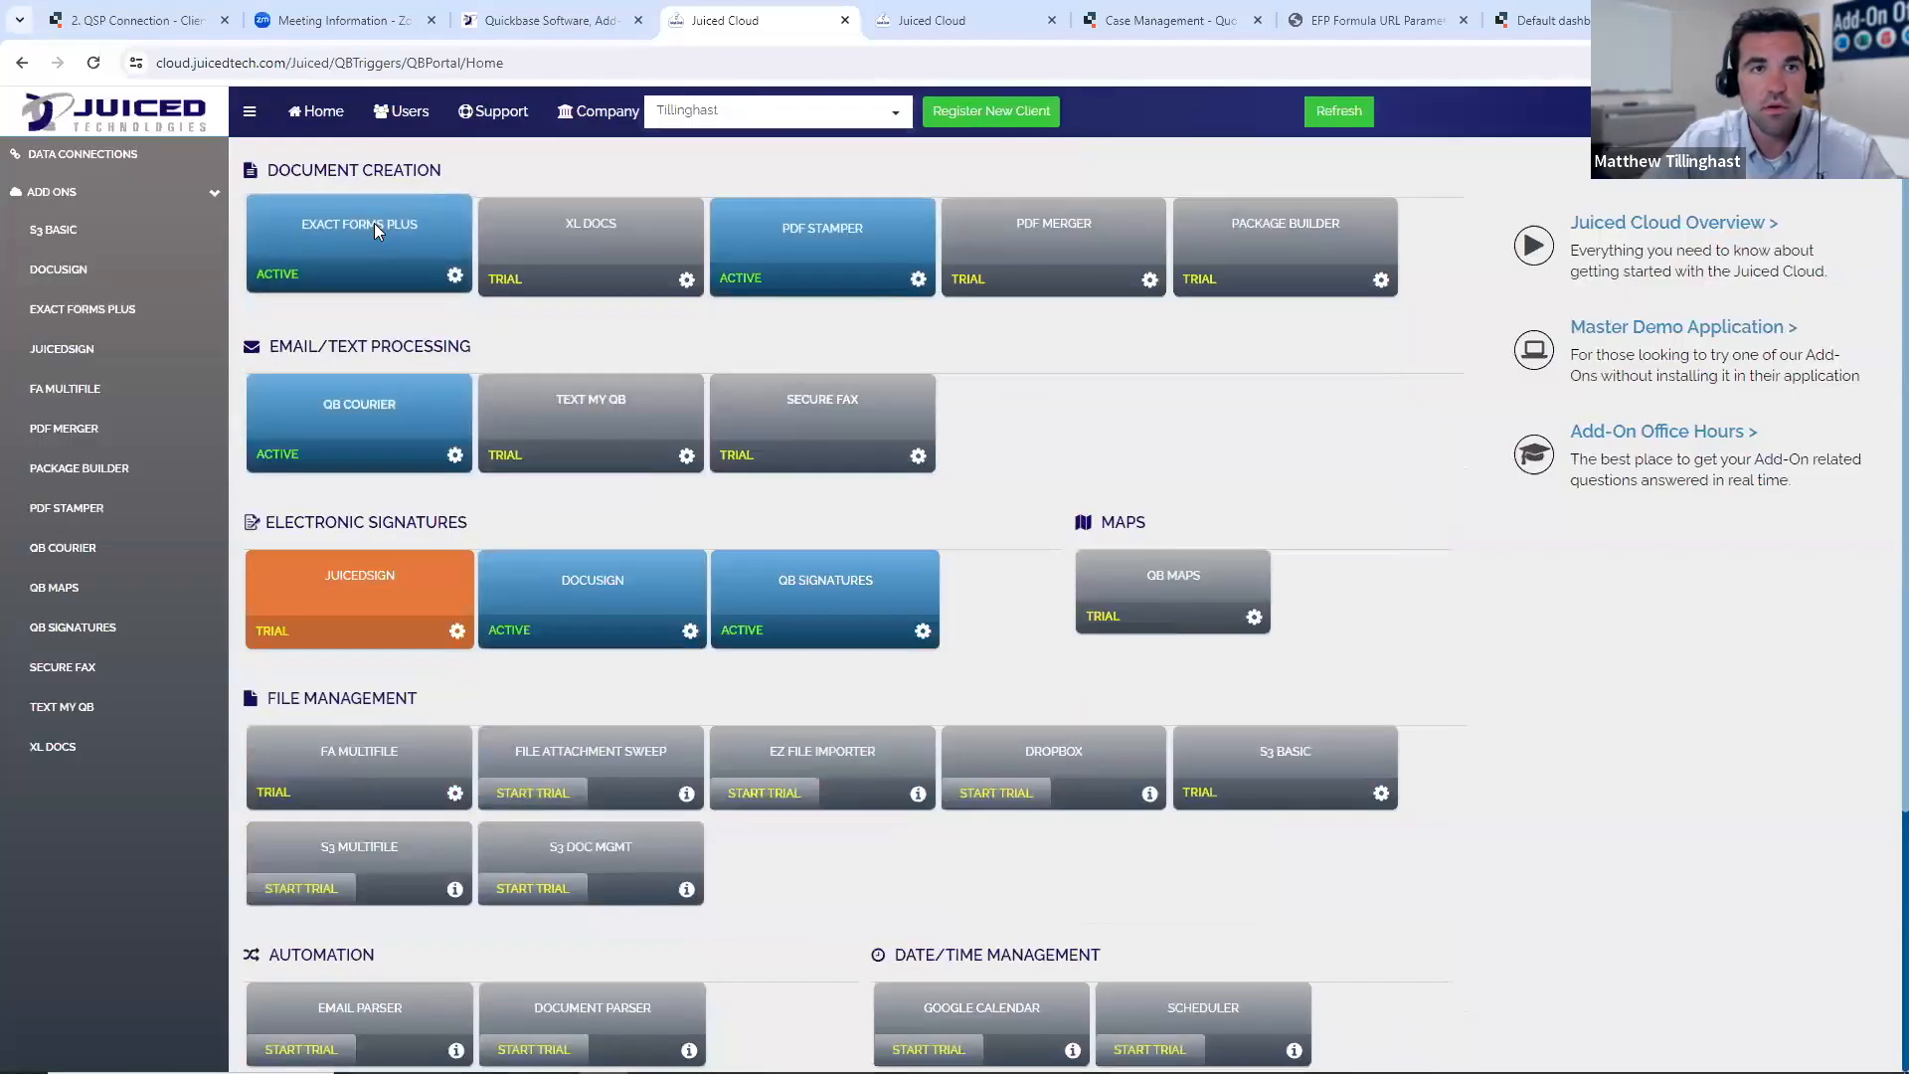
left_click(374, 225)
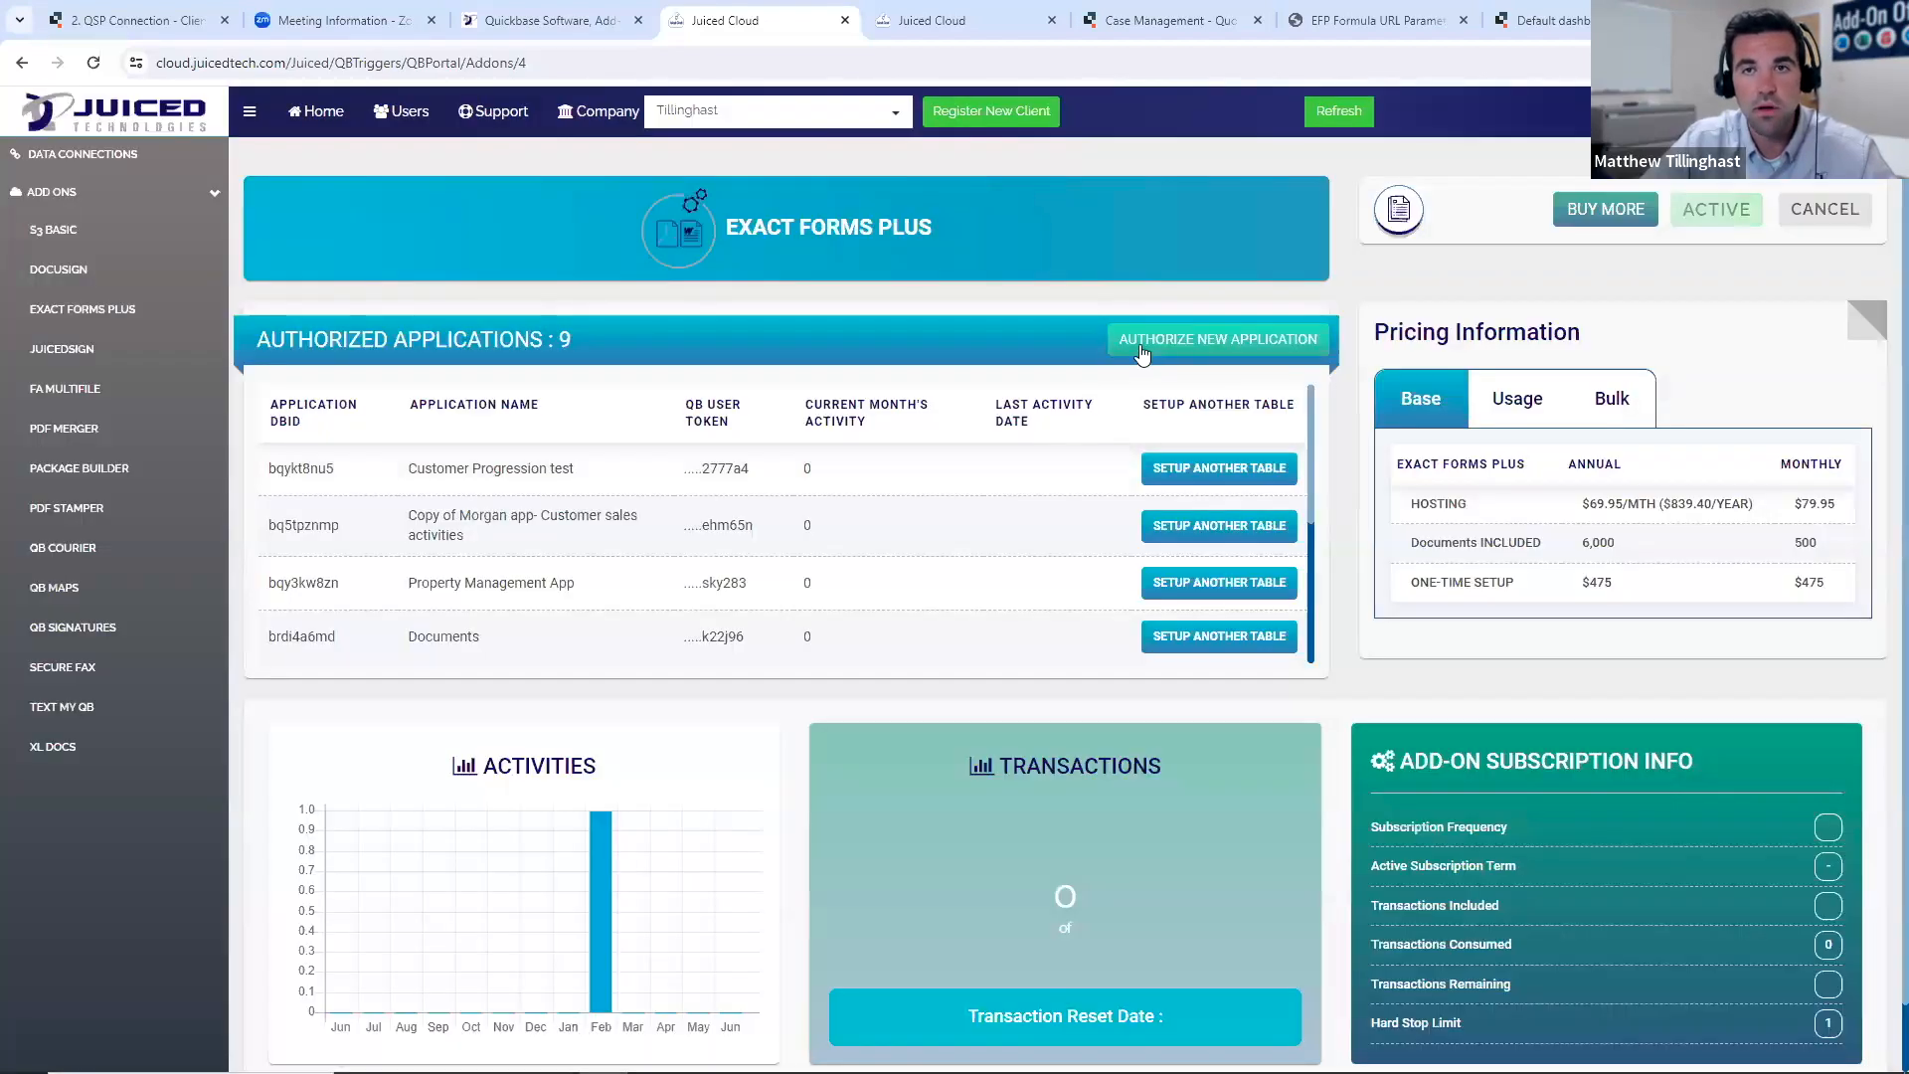
left_click(1141, 350)
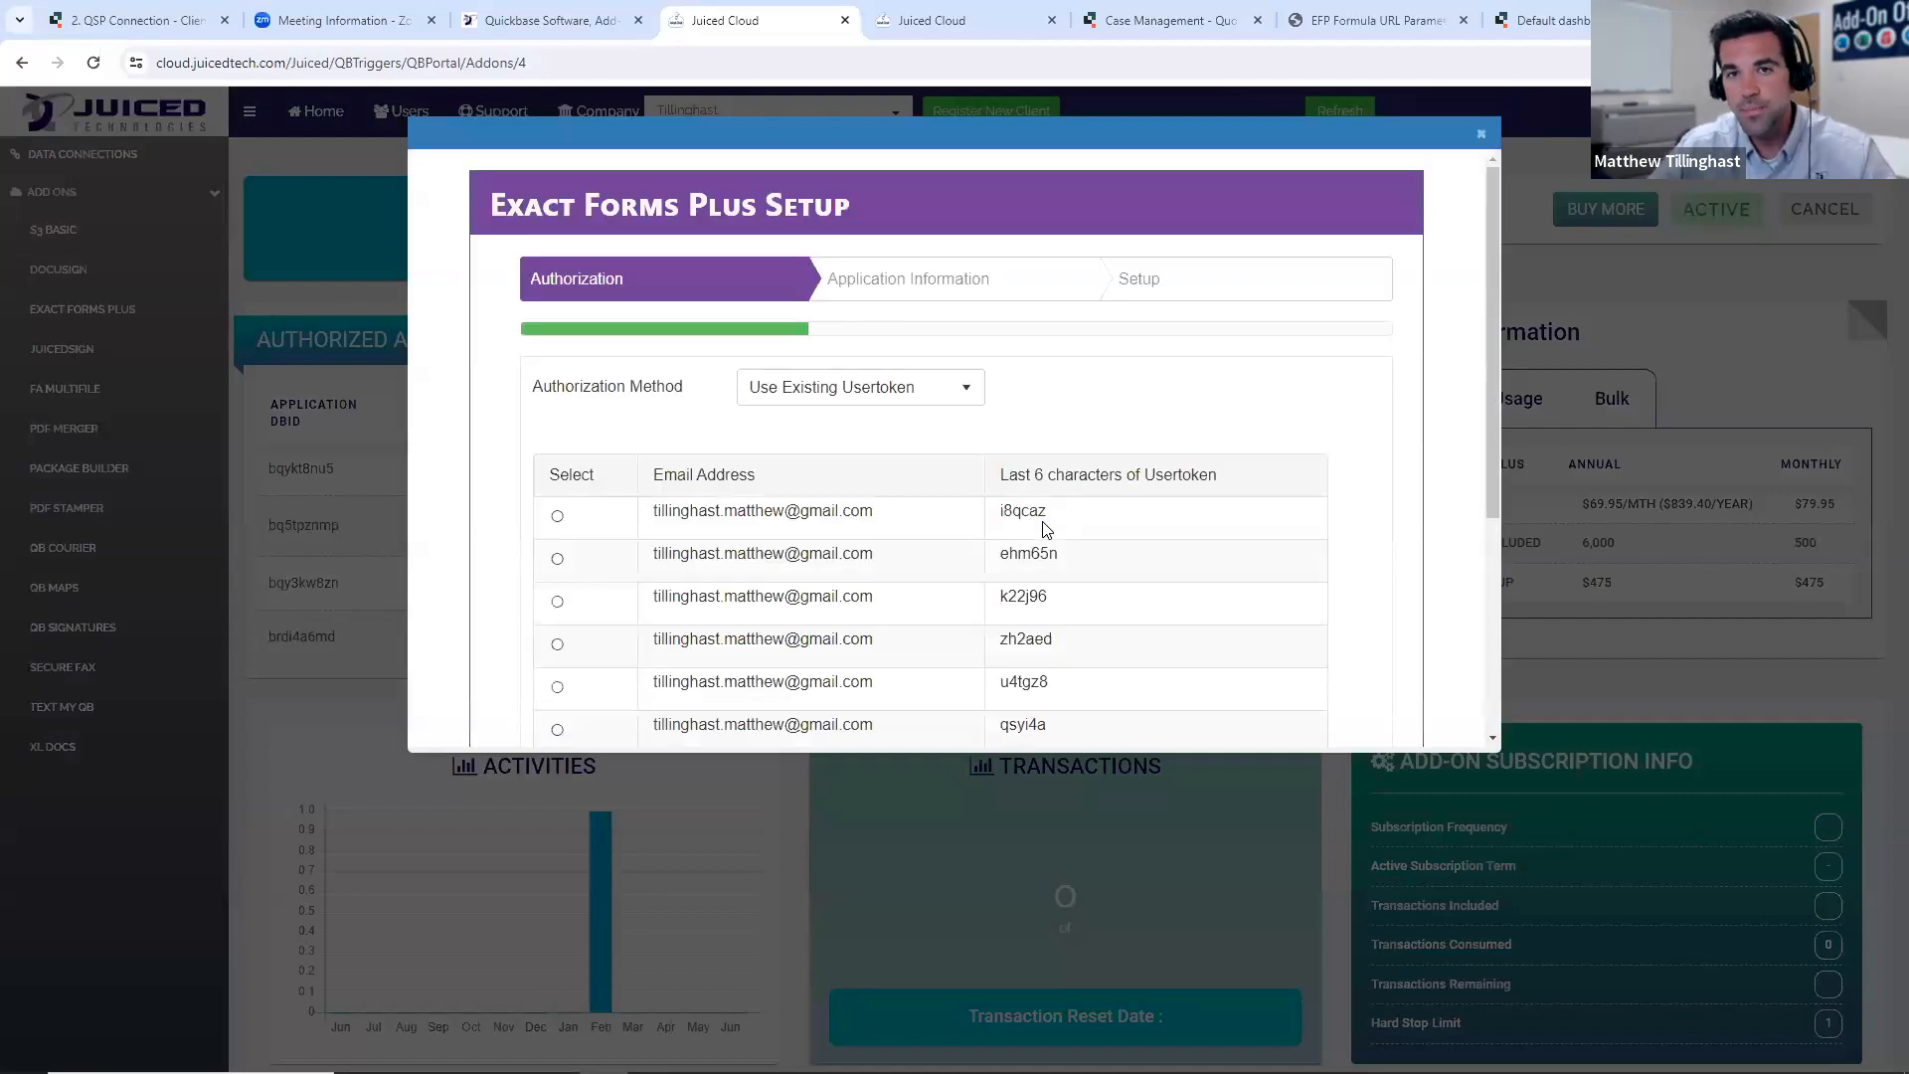
- Compare the standard Exact Forms Plus Setup authorization form with the beta wizard's table, template and output file type page
left_click(1014, 20)
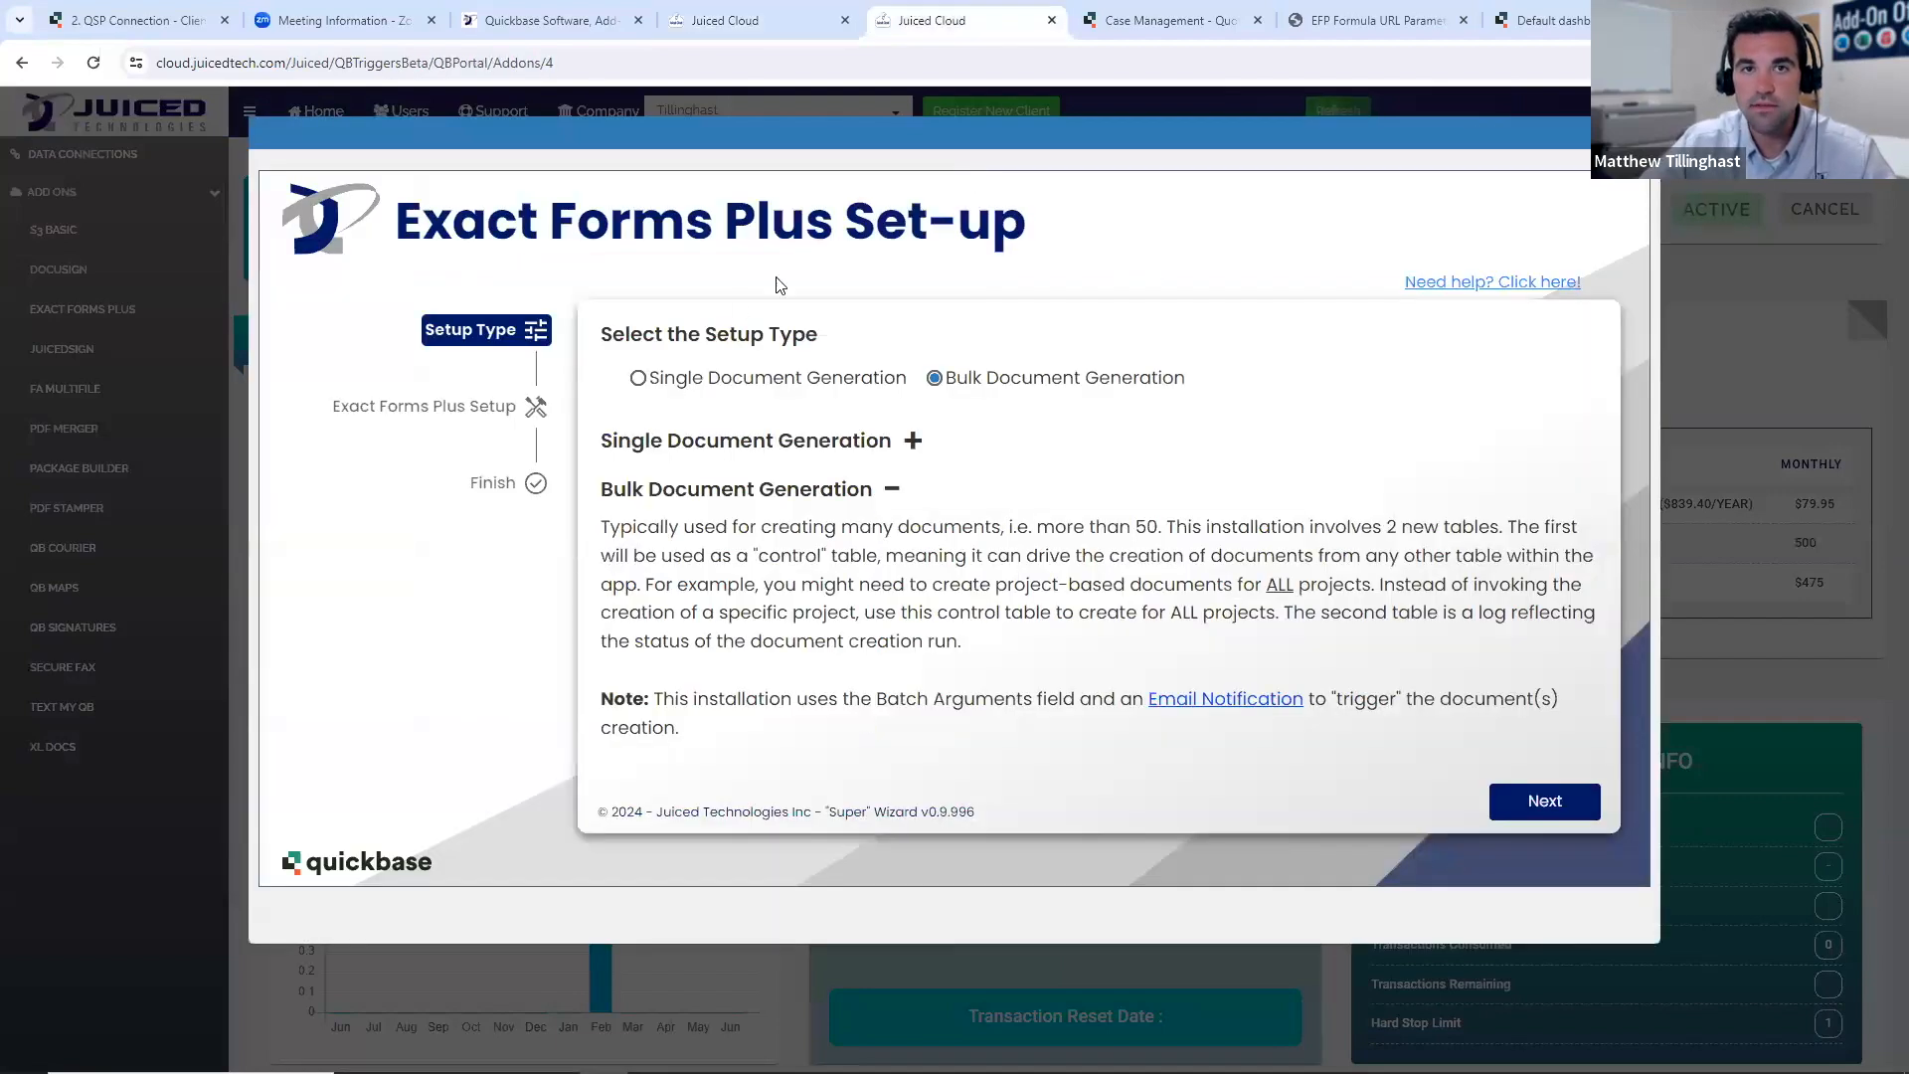
left_click(1581, 808)
left_click(816, 14)
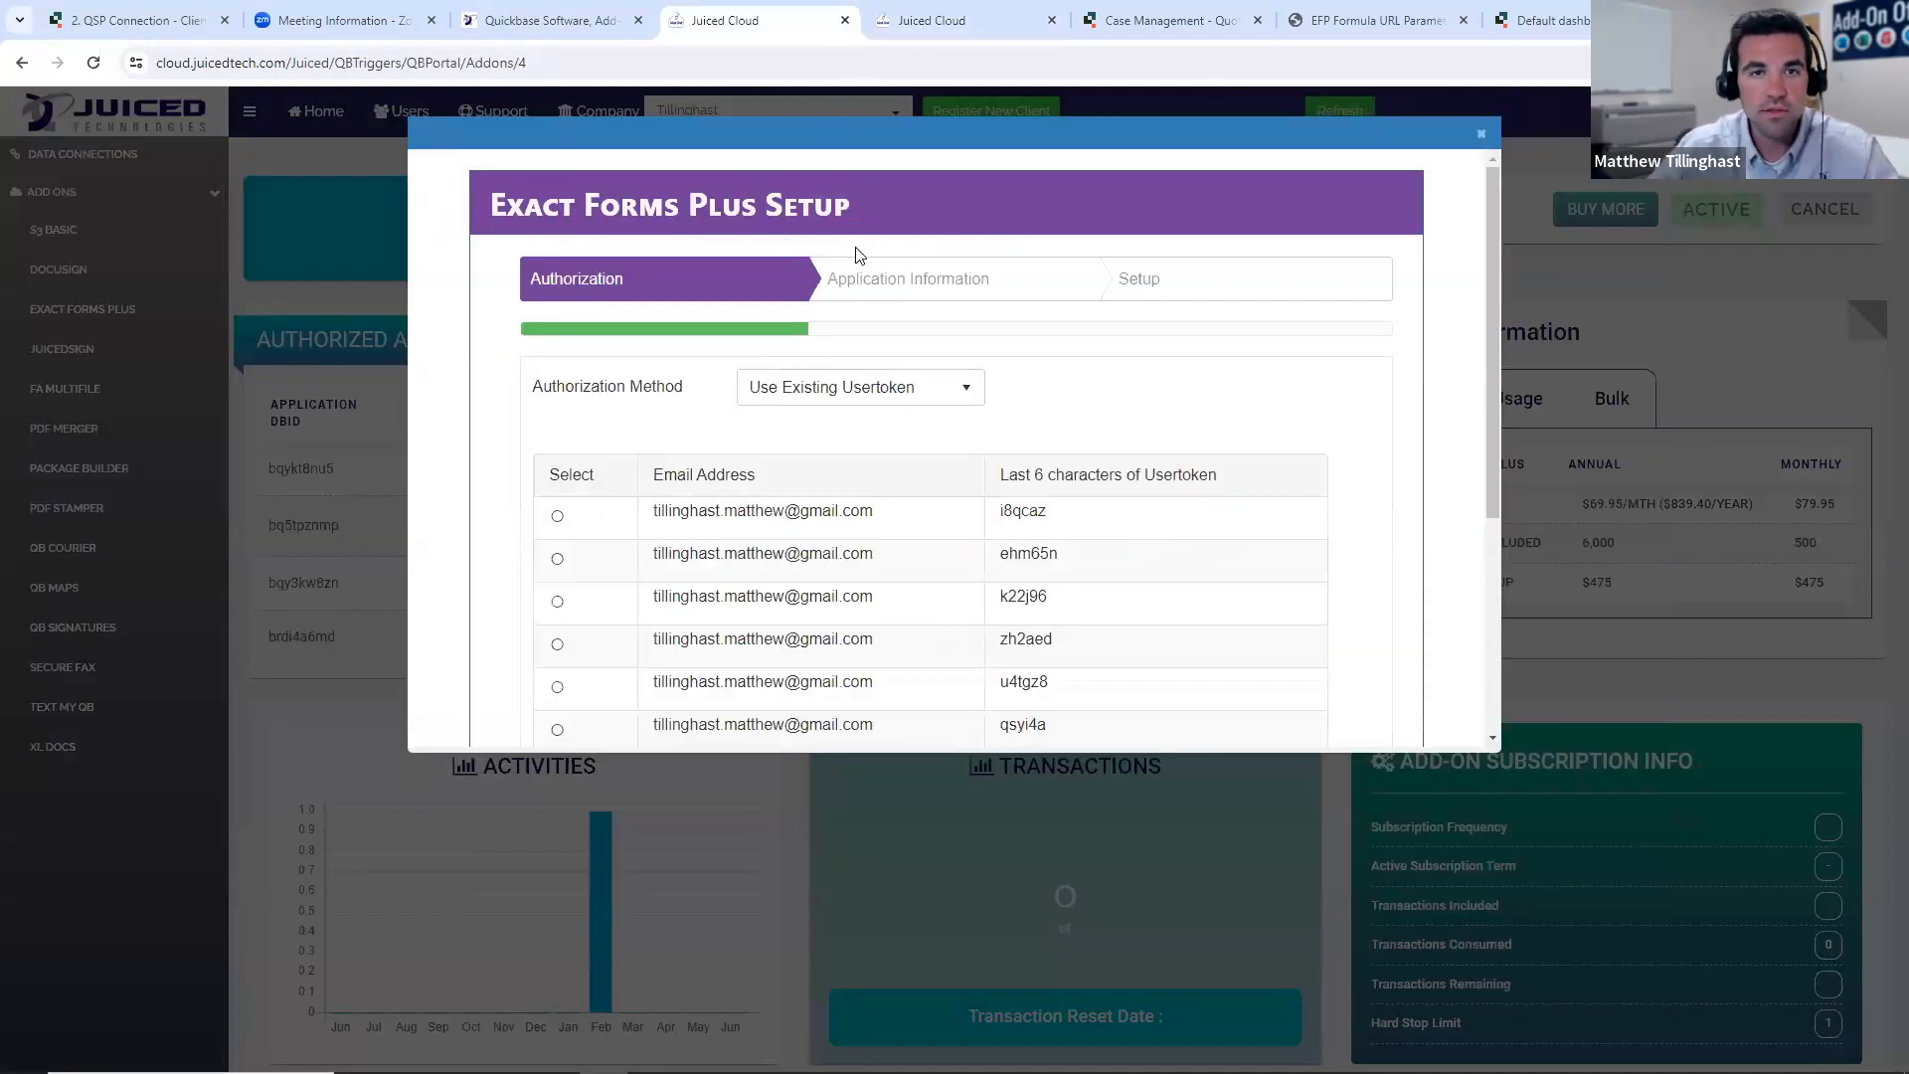
scroll(1079, 343, "down", 1)
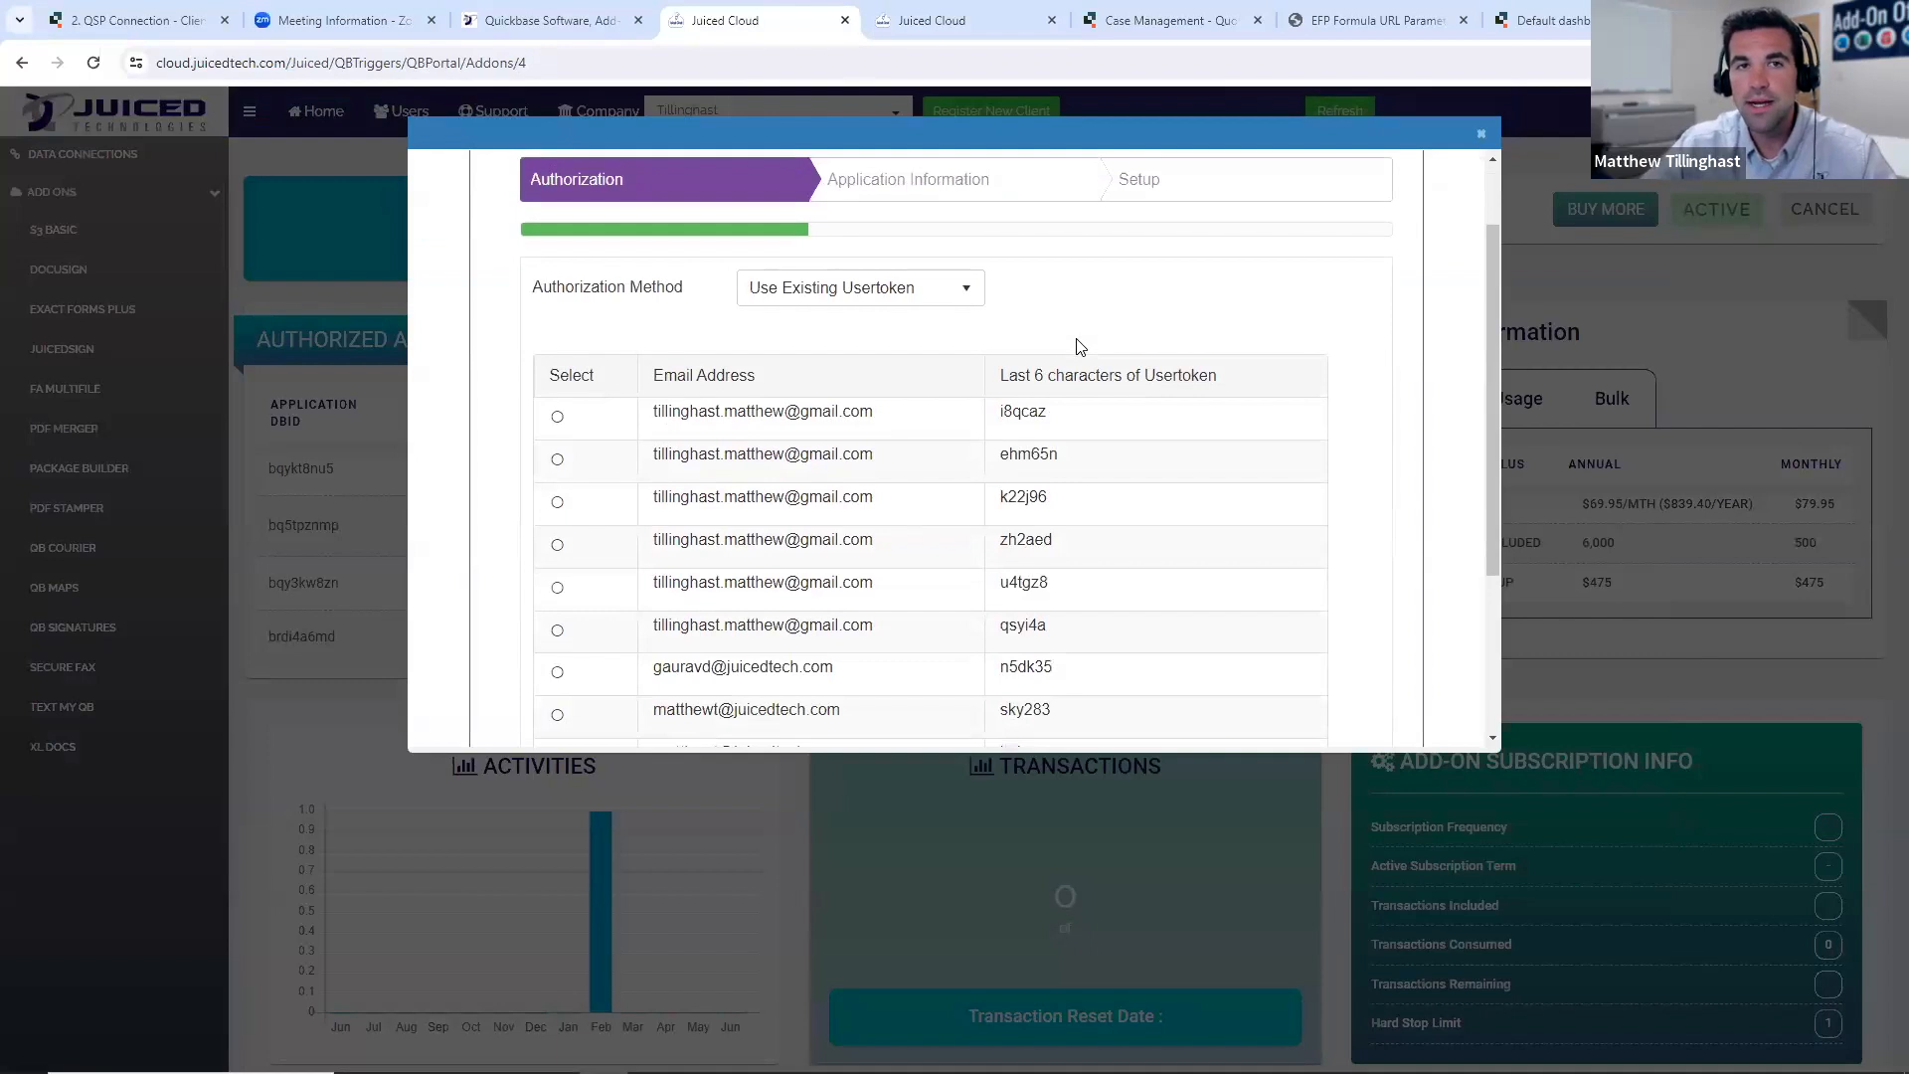
scroll(1080, 346, "up", 1)
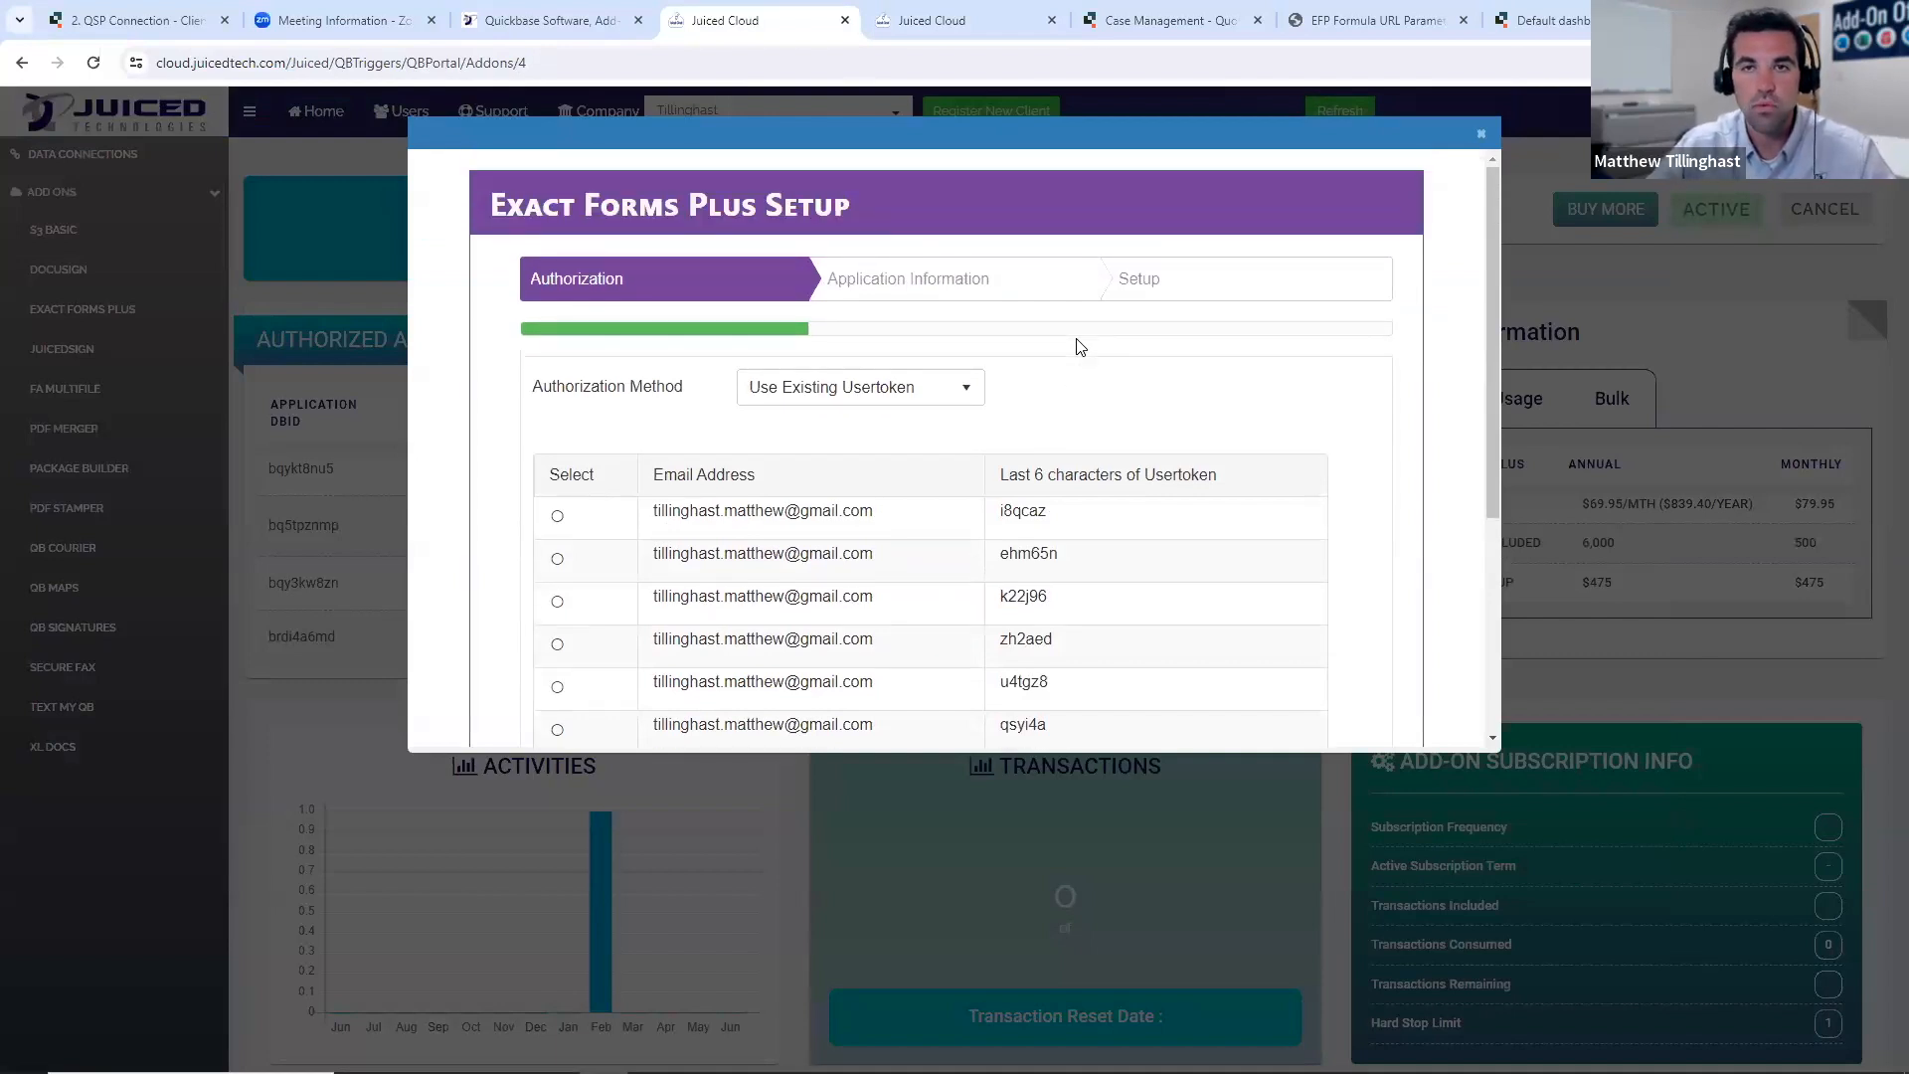
scroll(1198, 361, "down", 1)
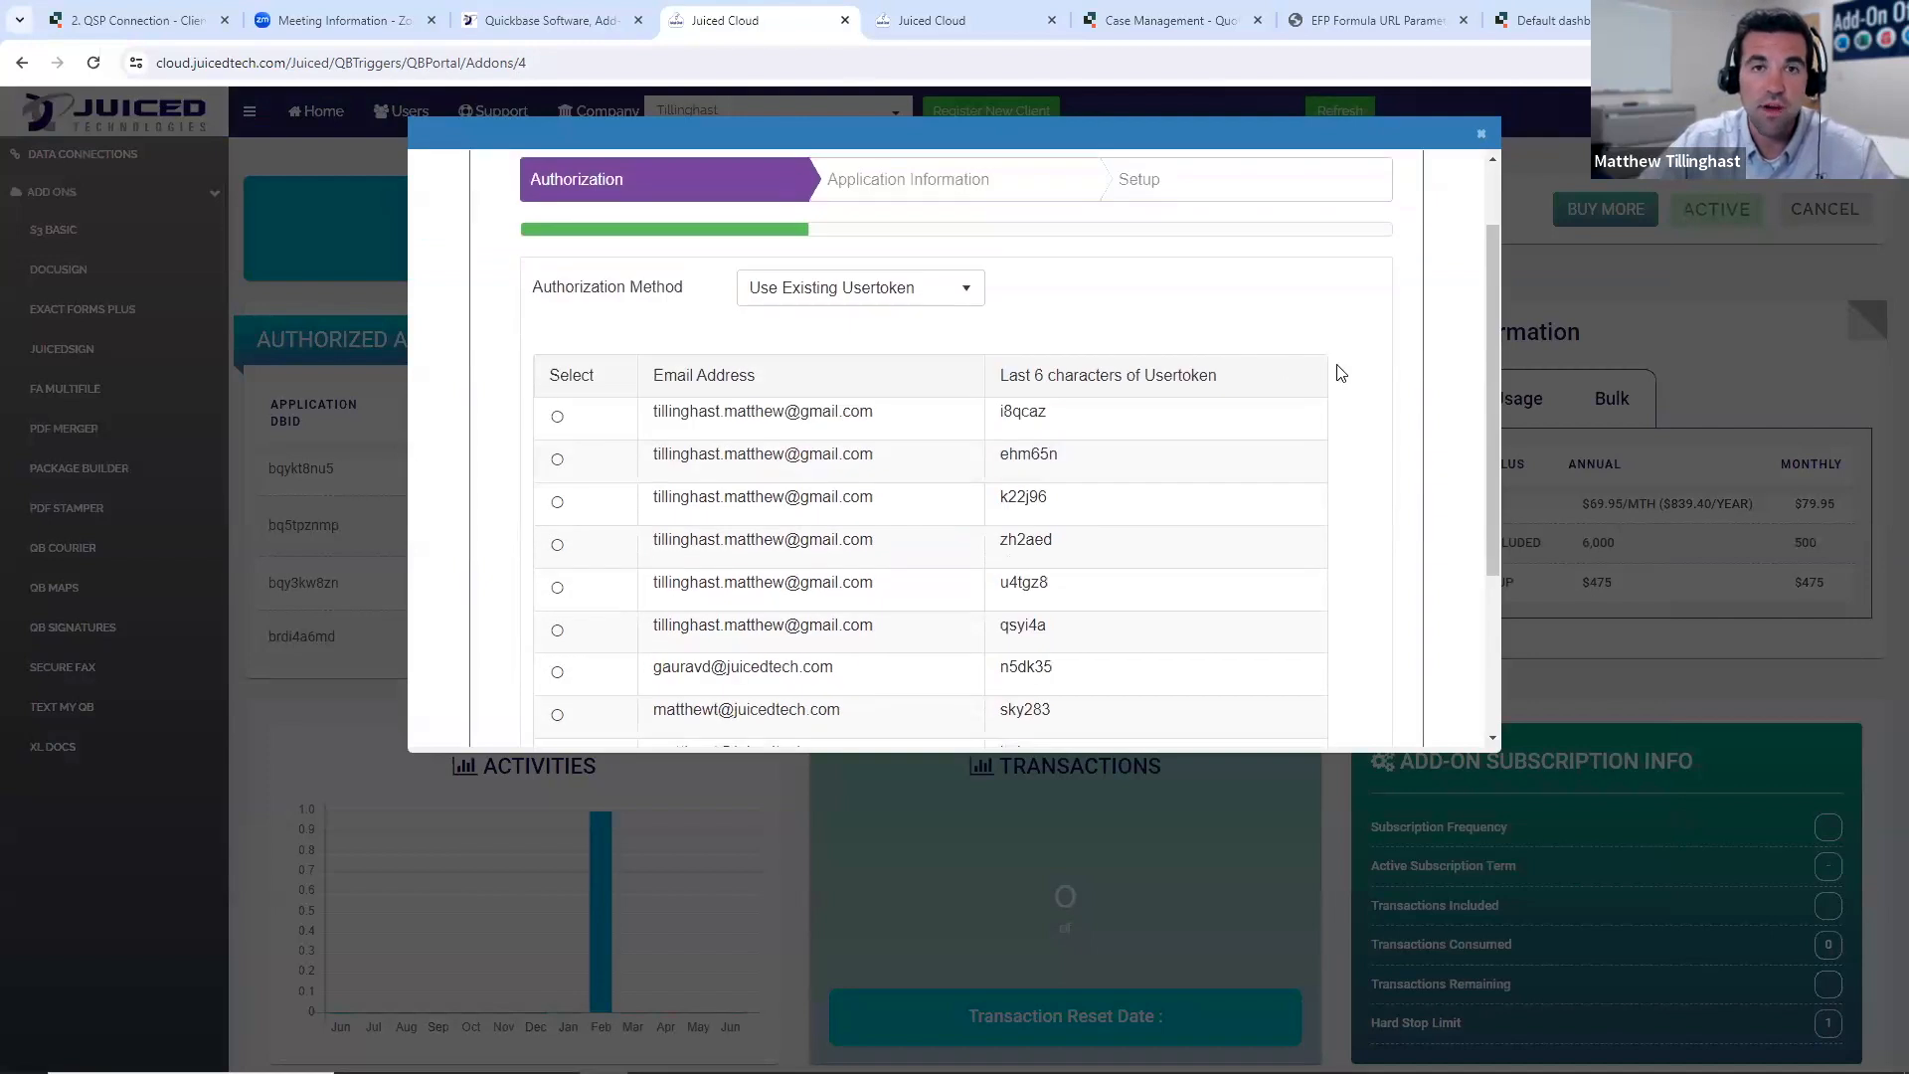
left_click(952, 30)
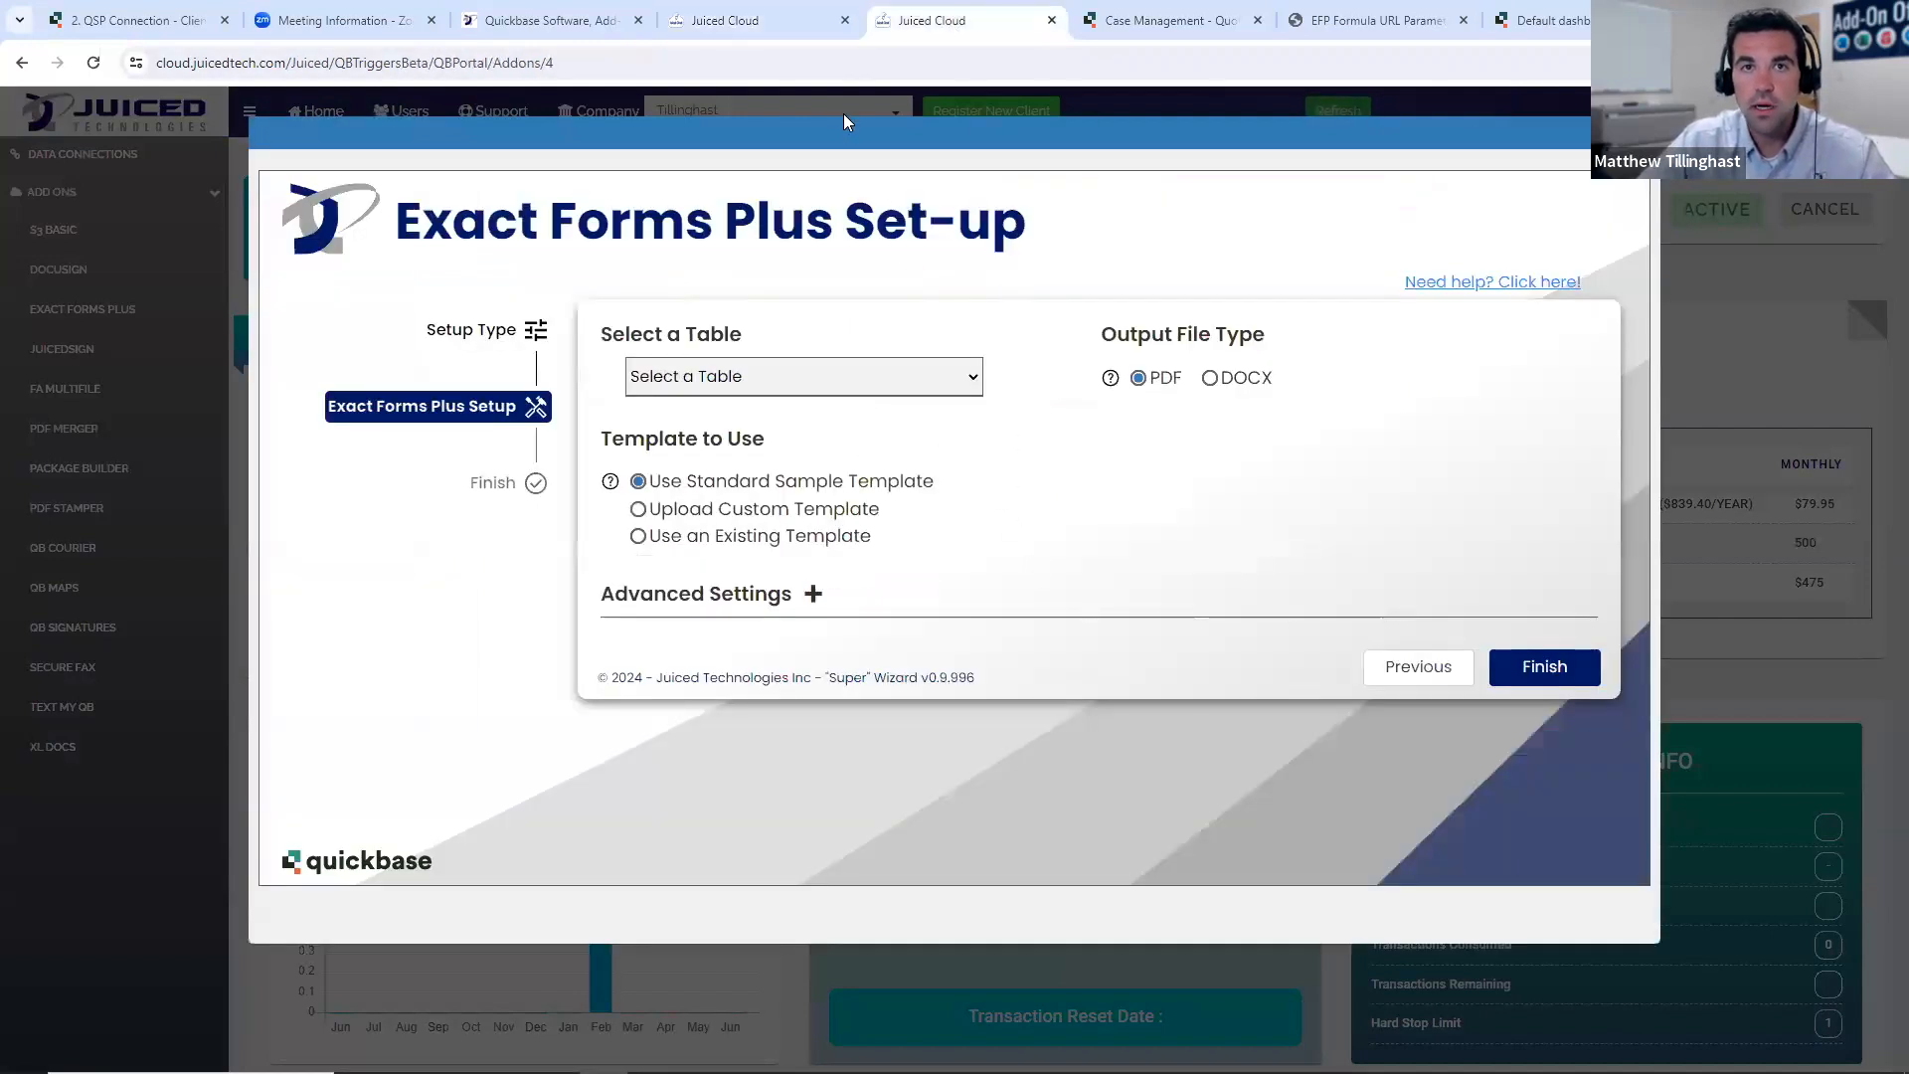
left_click(786, 23)
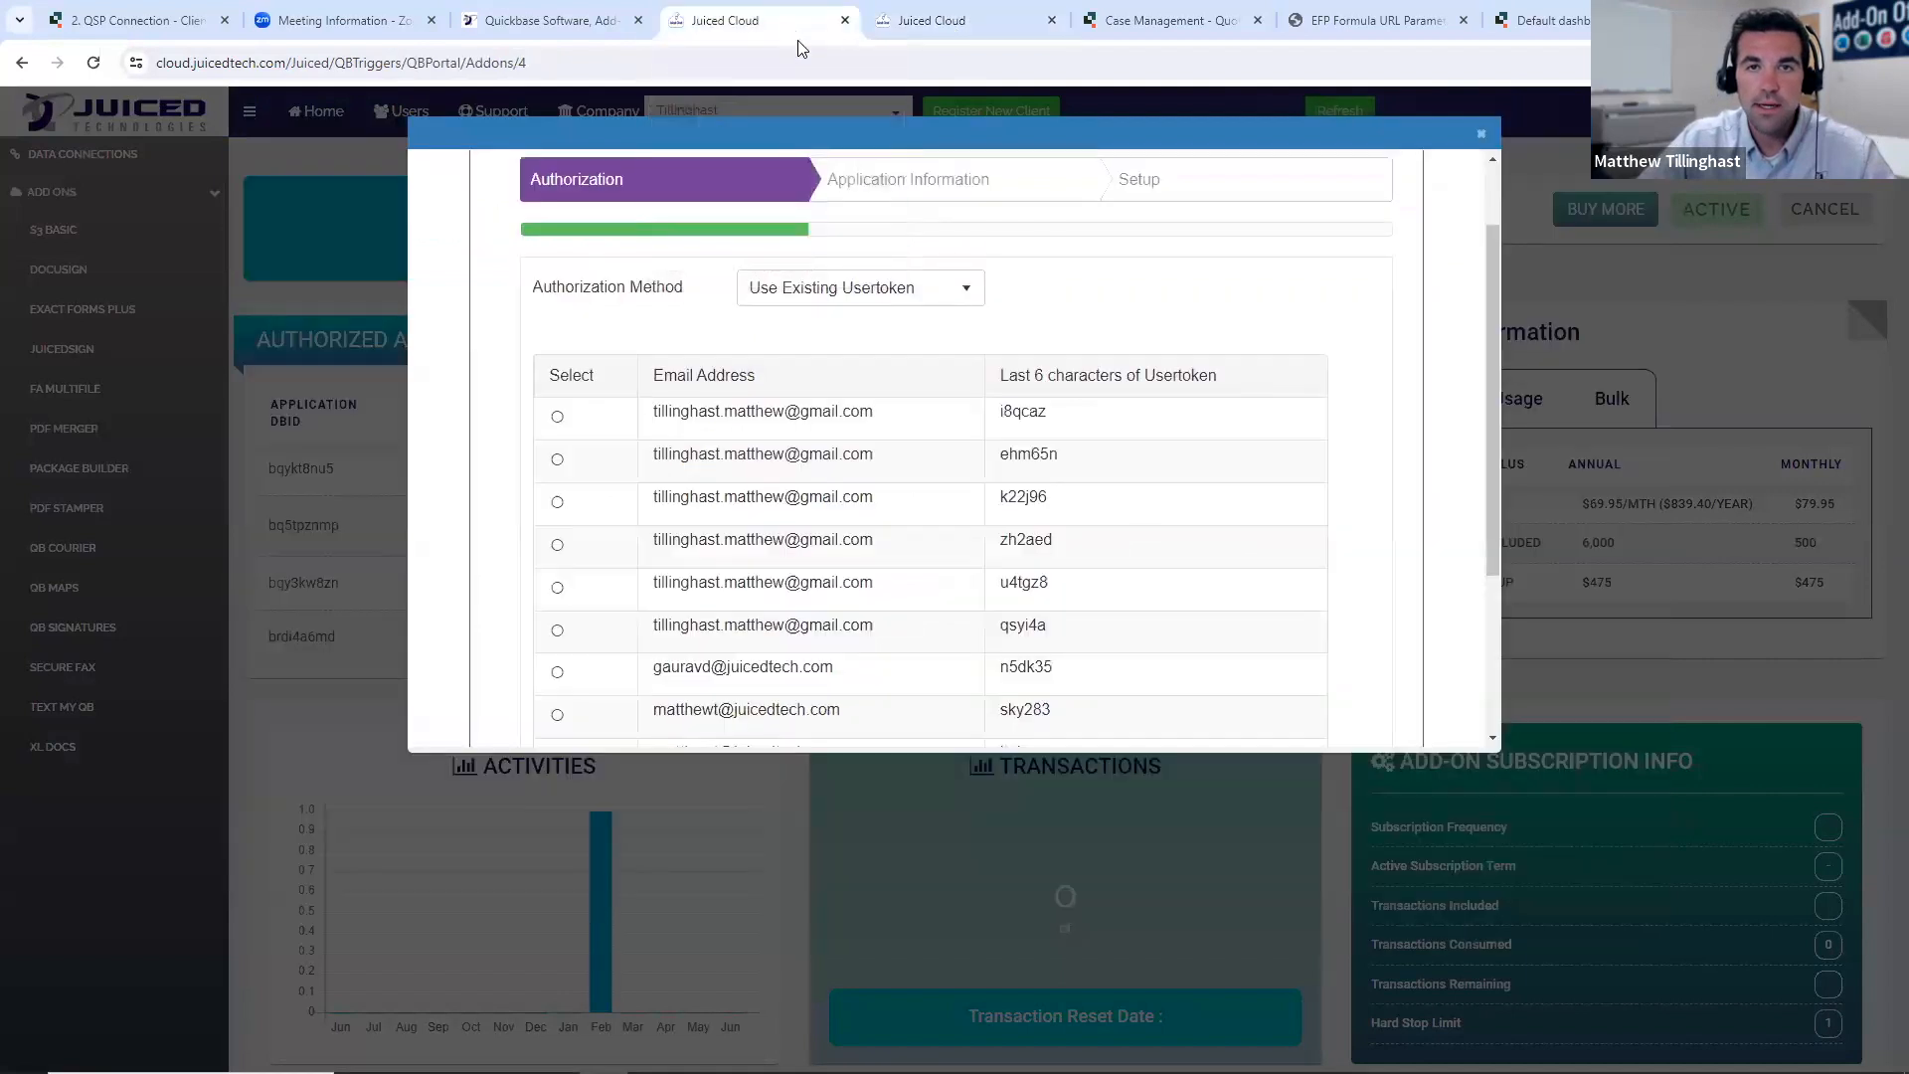
scroll(1203, 398, "up", 1)
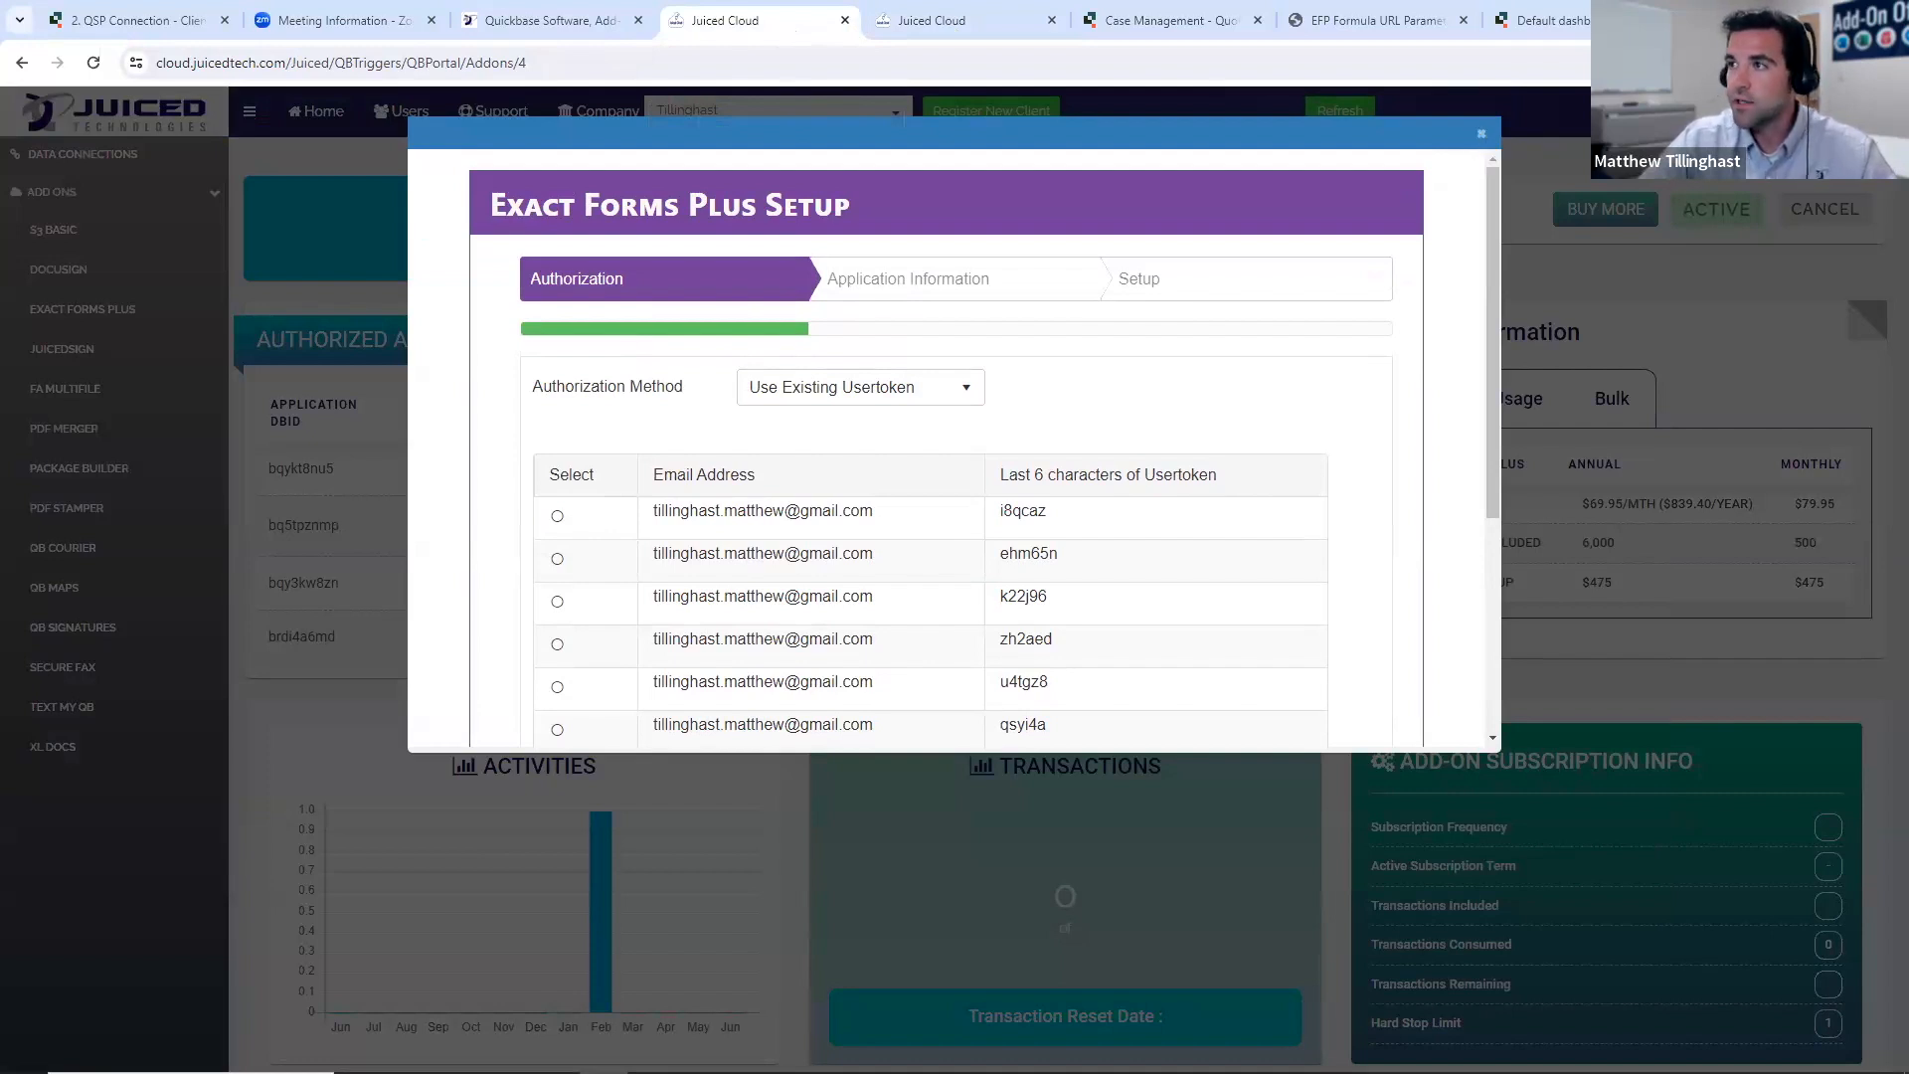
left_click(907, 22)
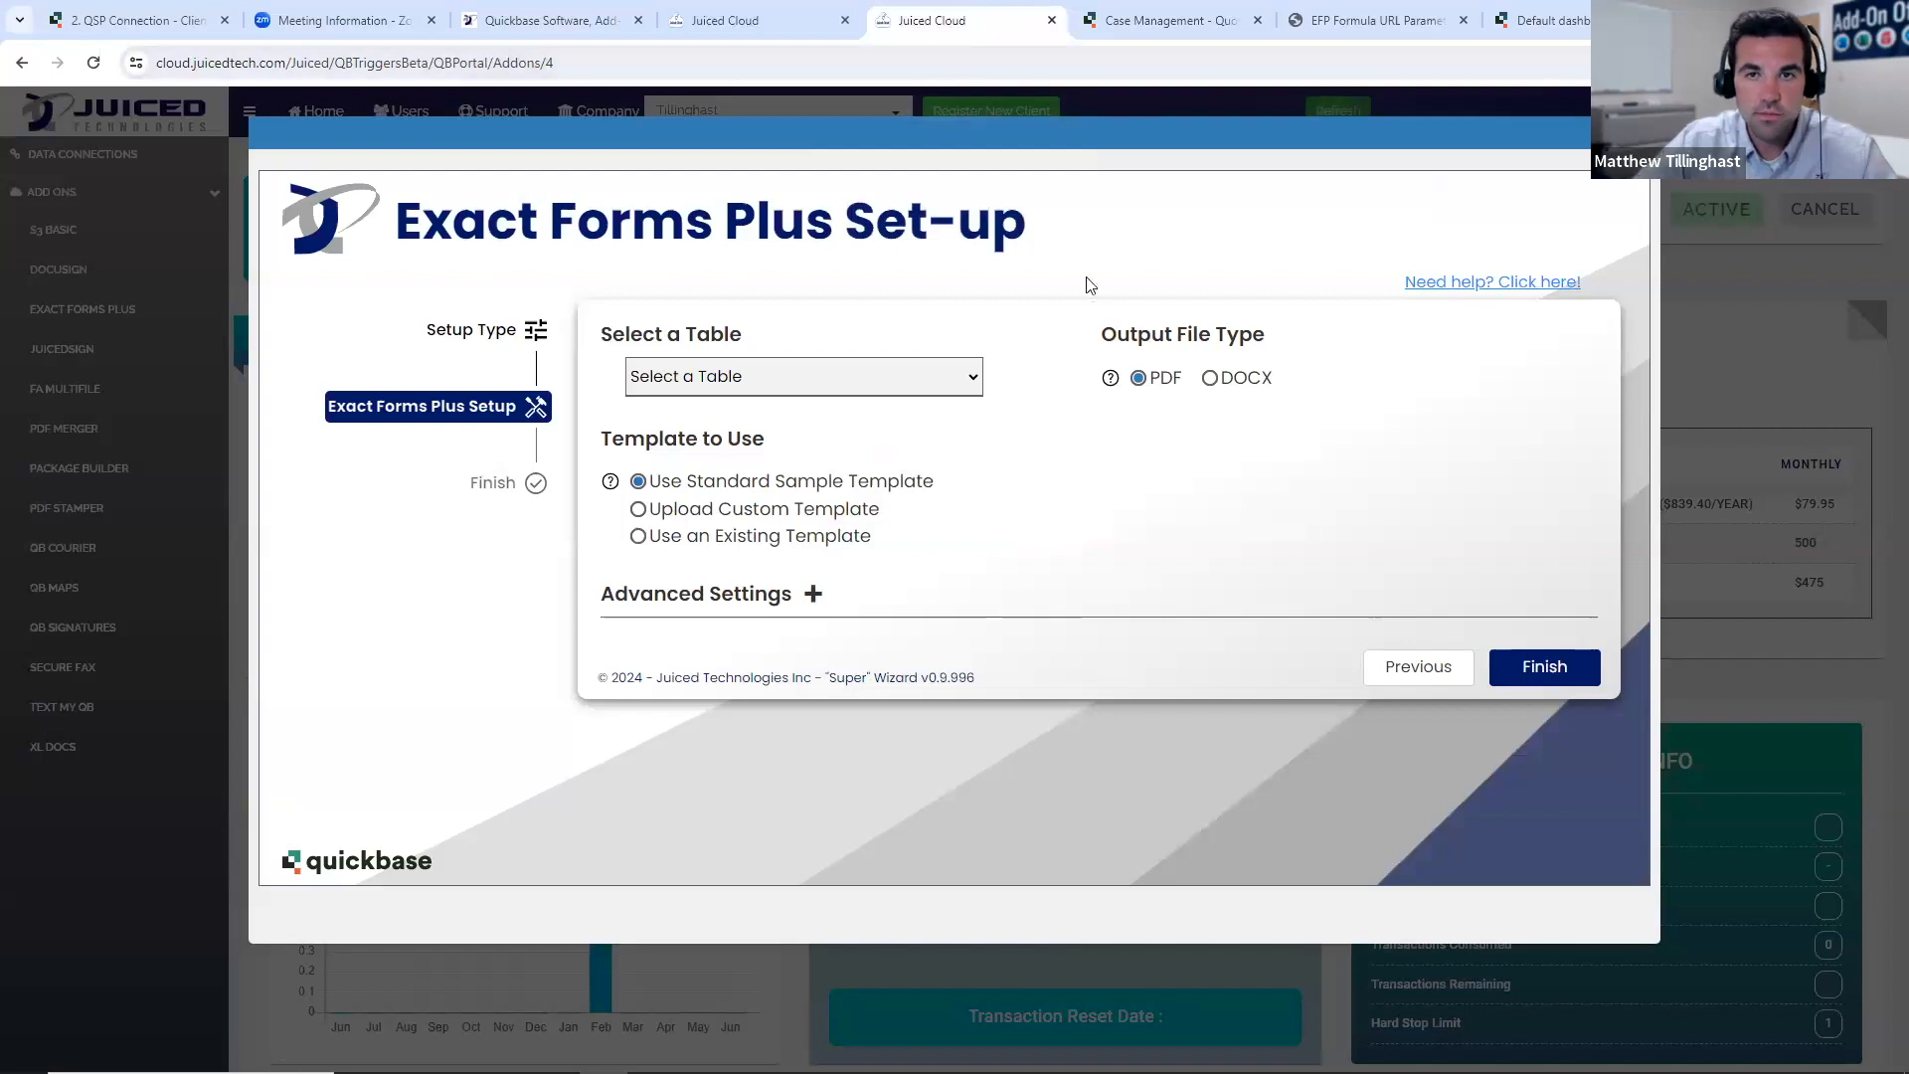
- Close the beta Exact Forms Plus set-up wizard, return to the portal home page, and close the standard Juiced Cloud page
left_click(1639, 133)
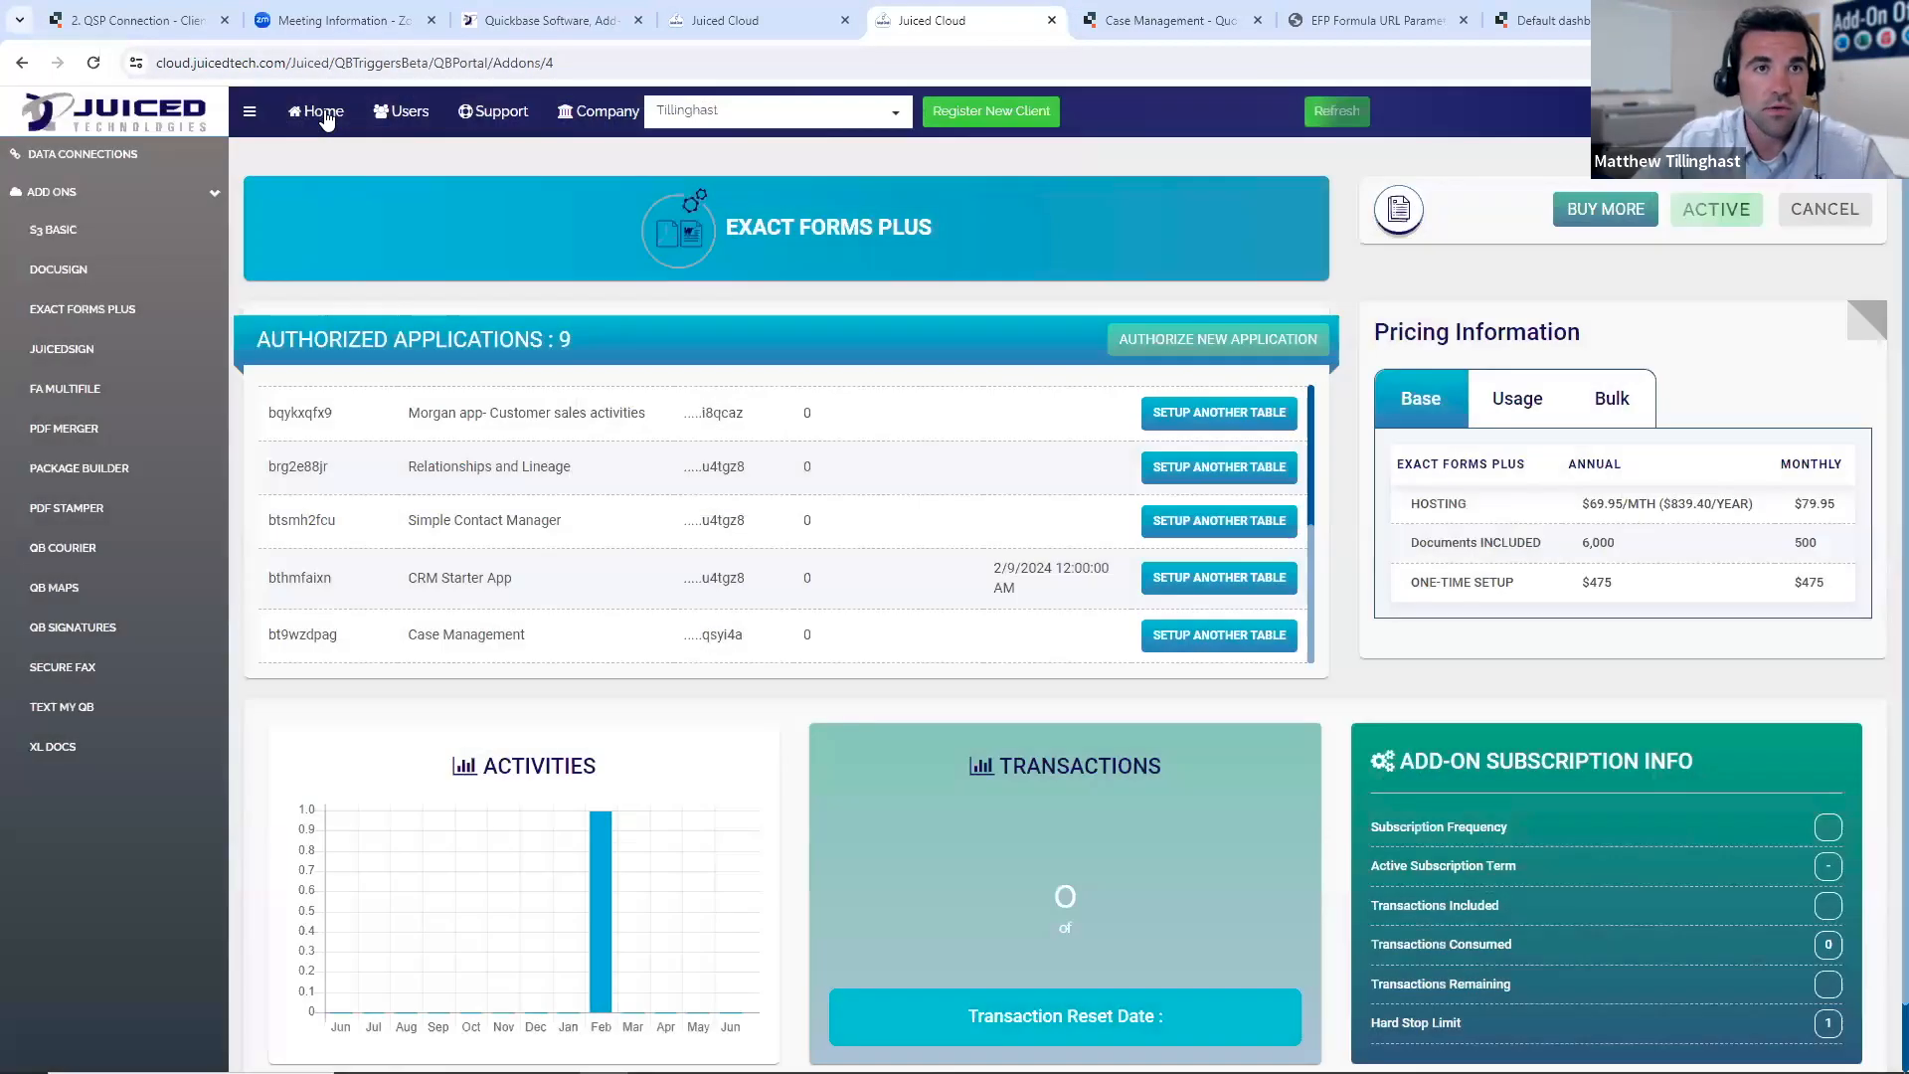
left_click(328, 112)
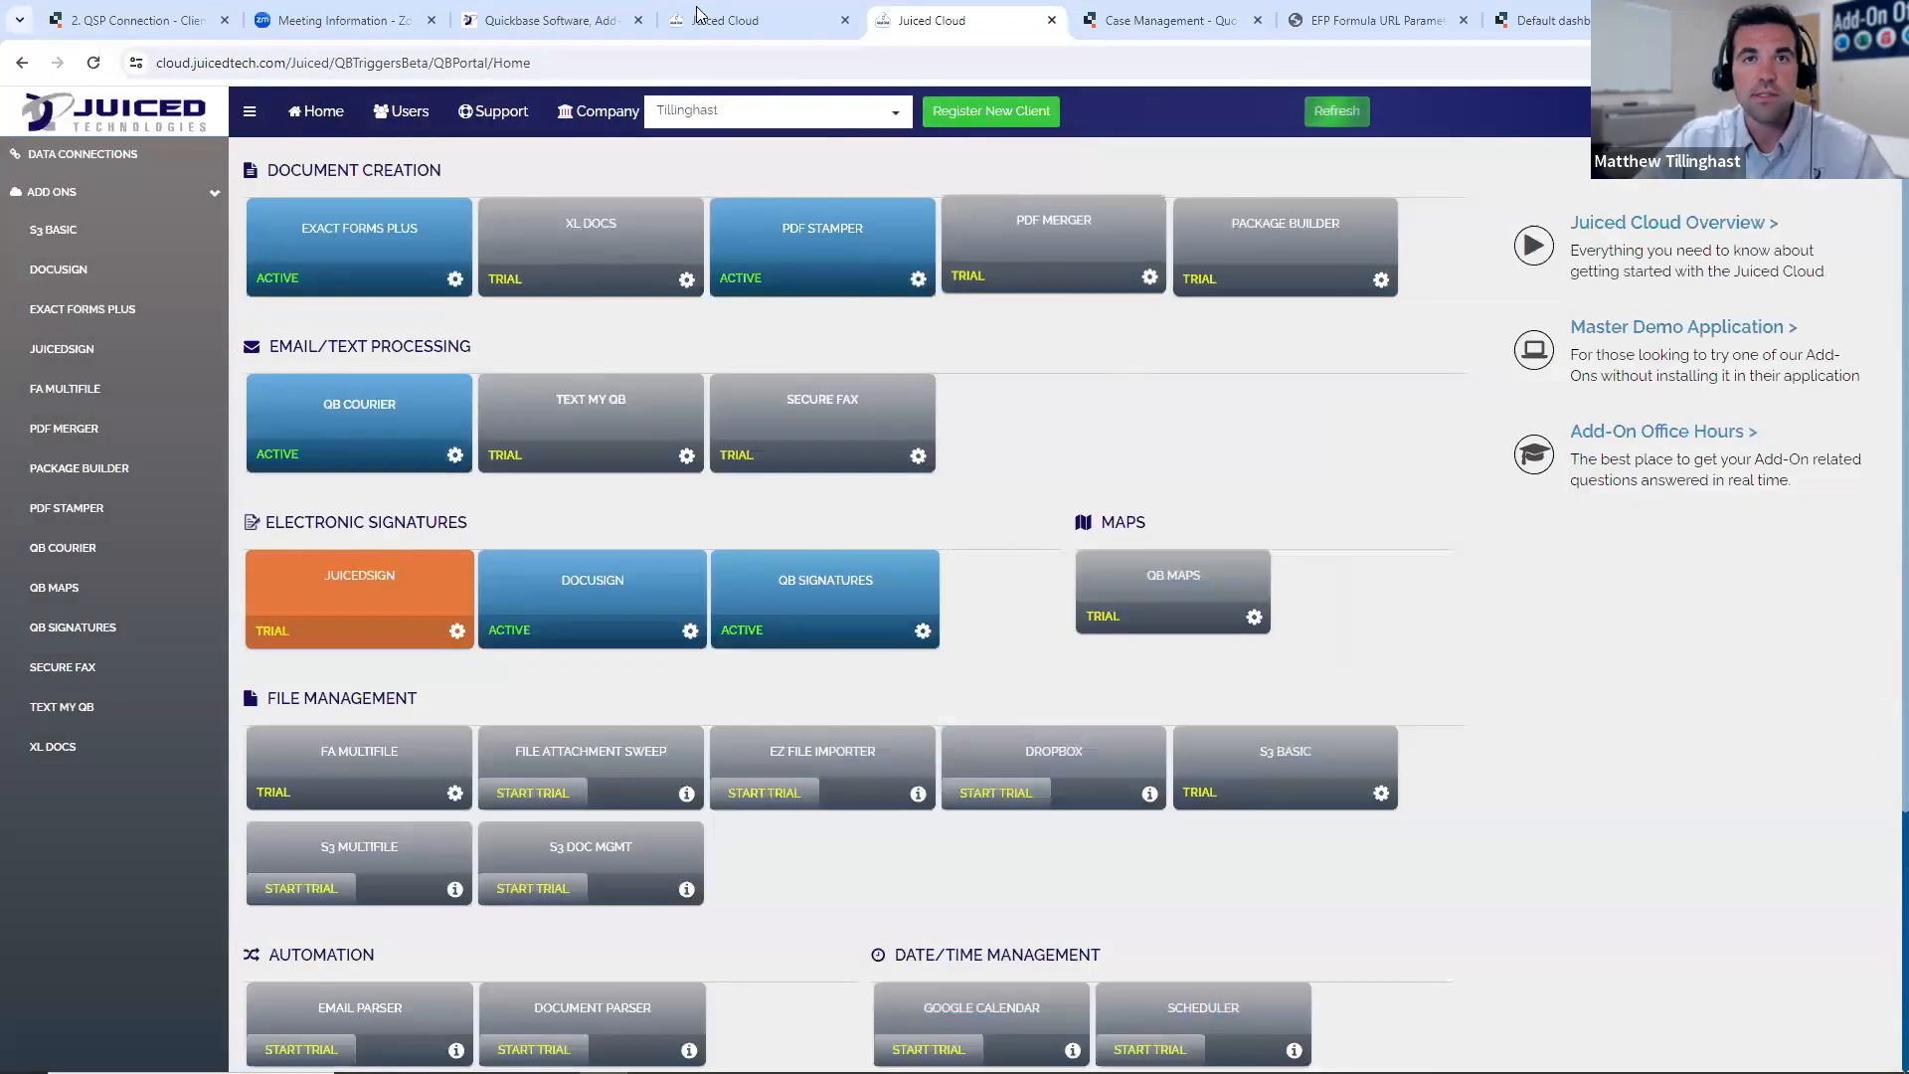
left_click(845, 19)
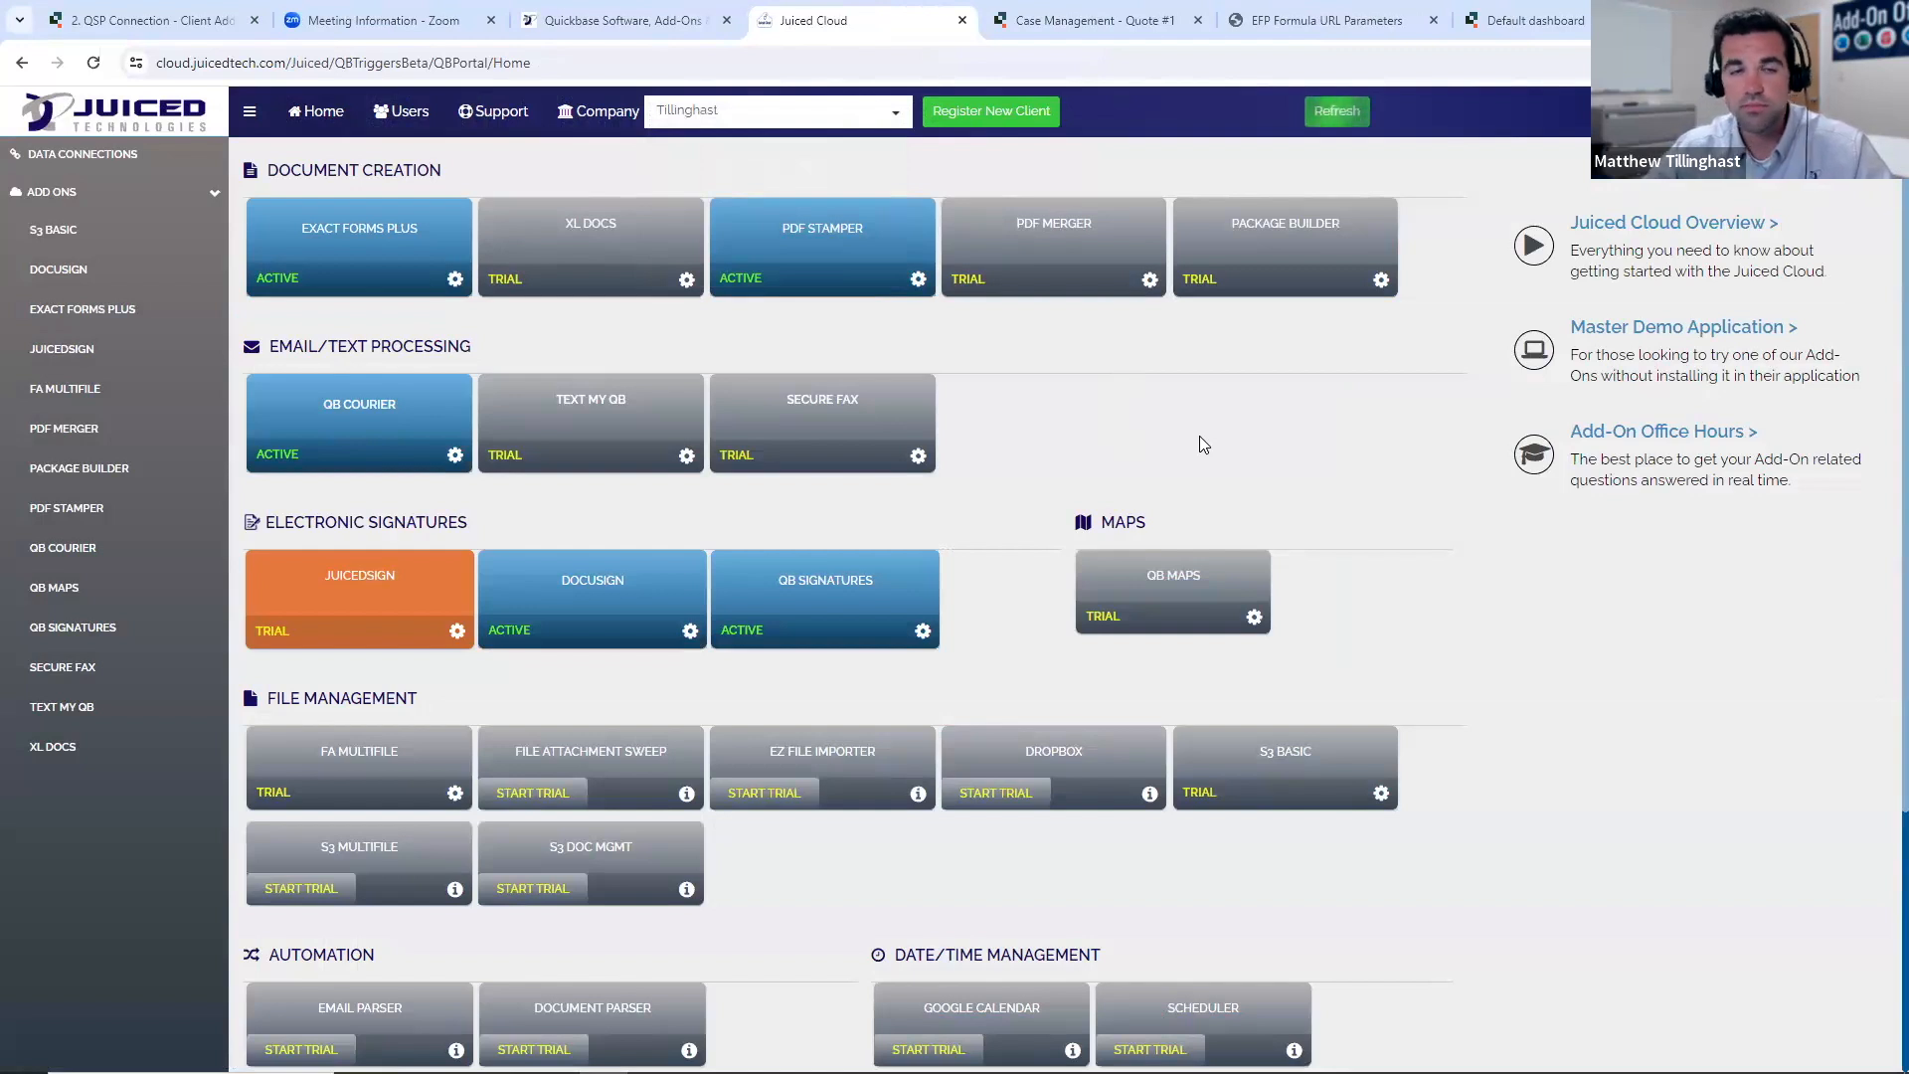
- Open the JuicedSign add-on, view its new application authorization form, and close the form without authorizing
left_click(346, 589)
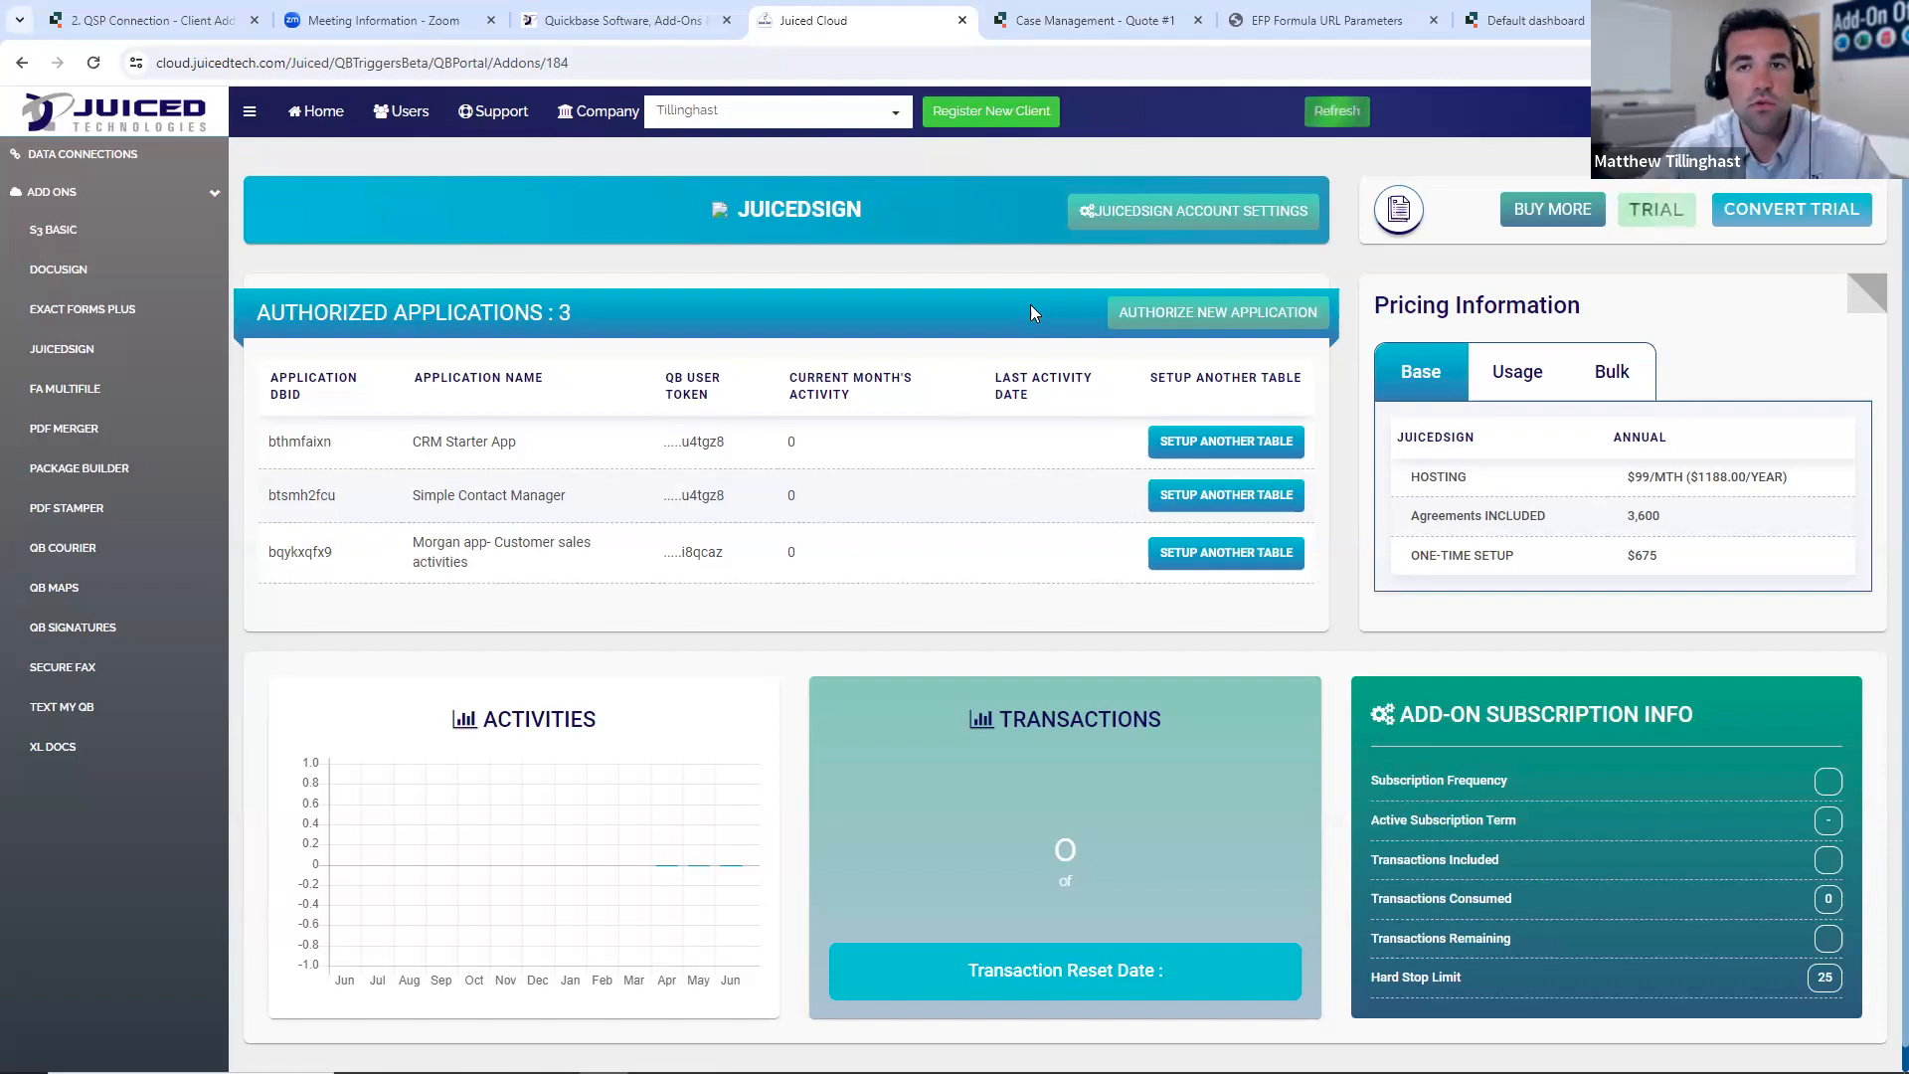
left_click(1185, 312)
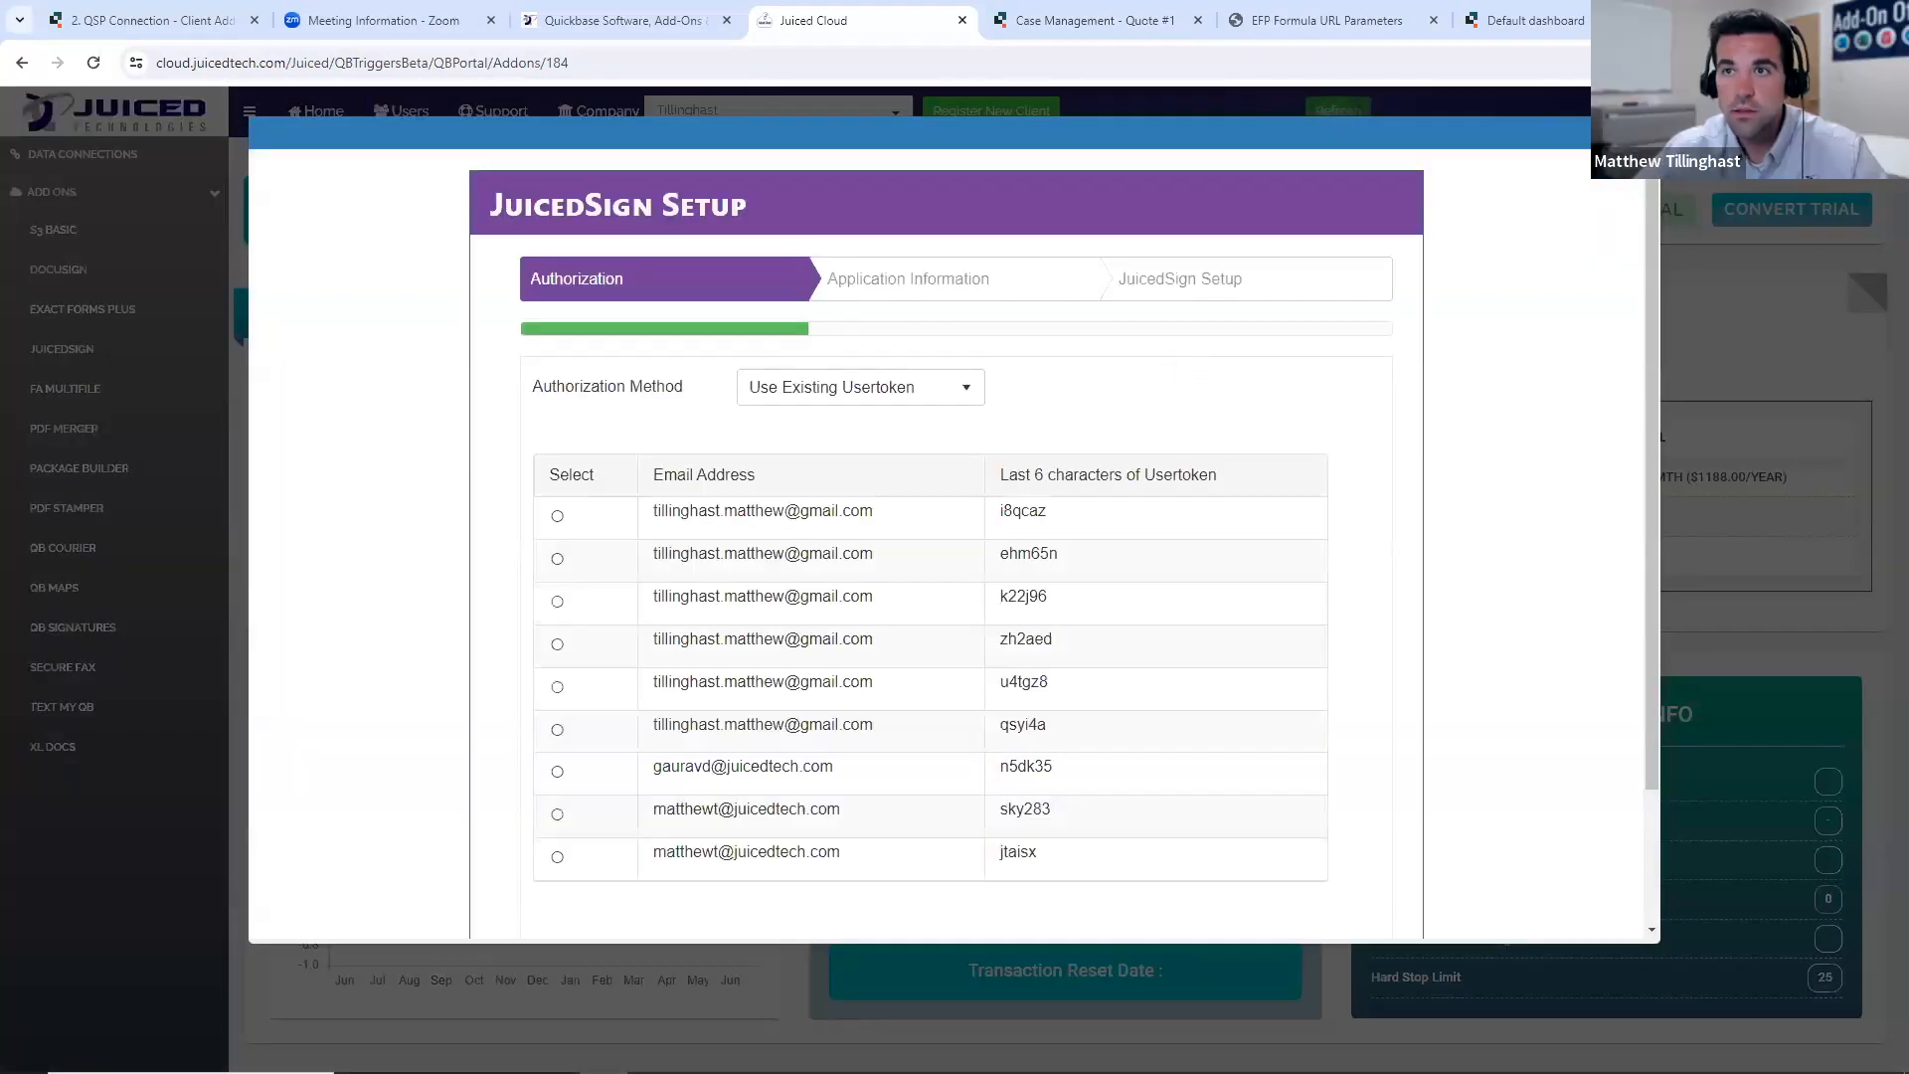
key("Escape")
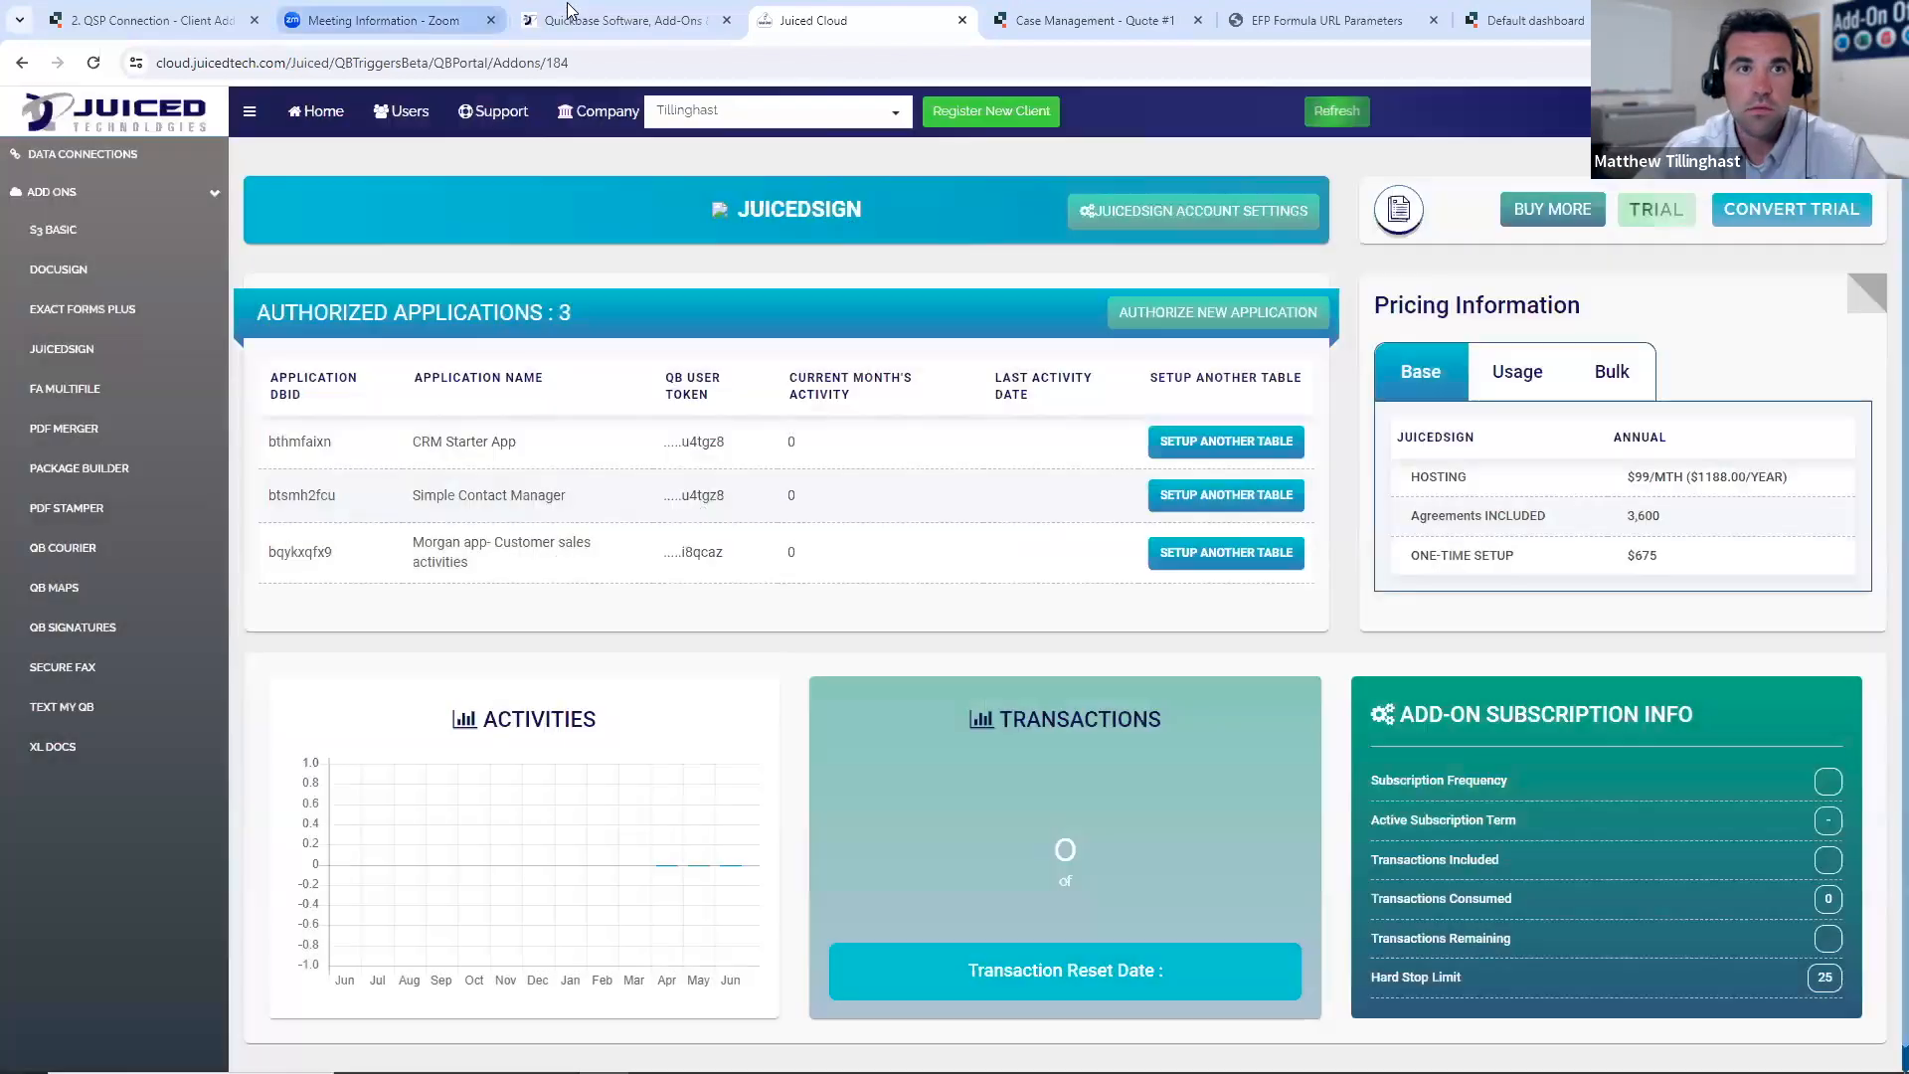
- Reopen the Juiced Cloud sign-in page from the Juiced Technologies website and close the beta portal page
left_click(622, 20)
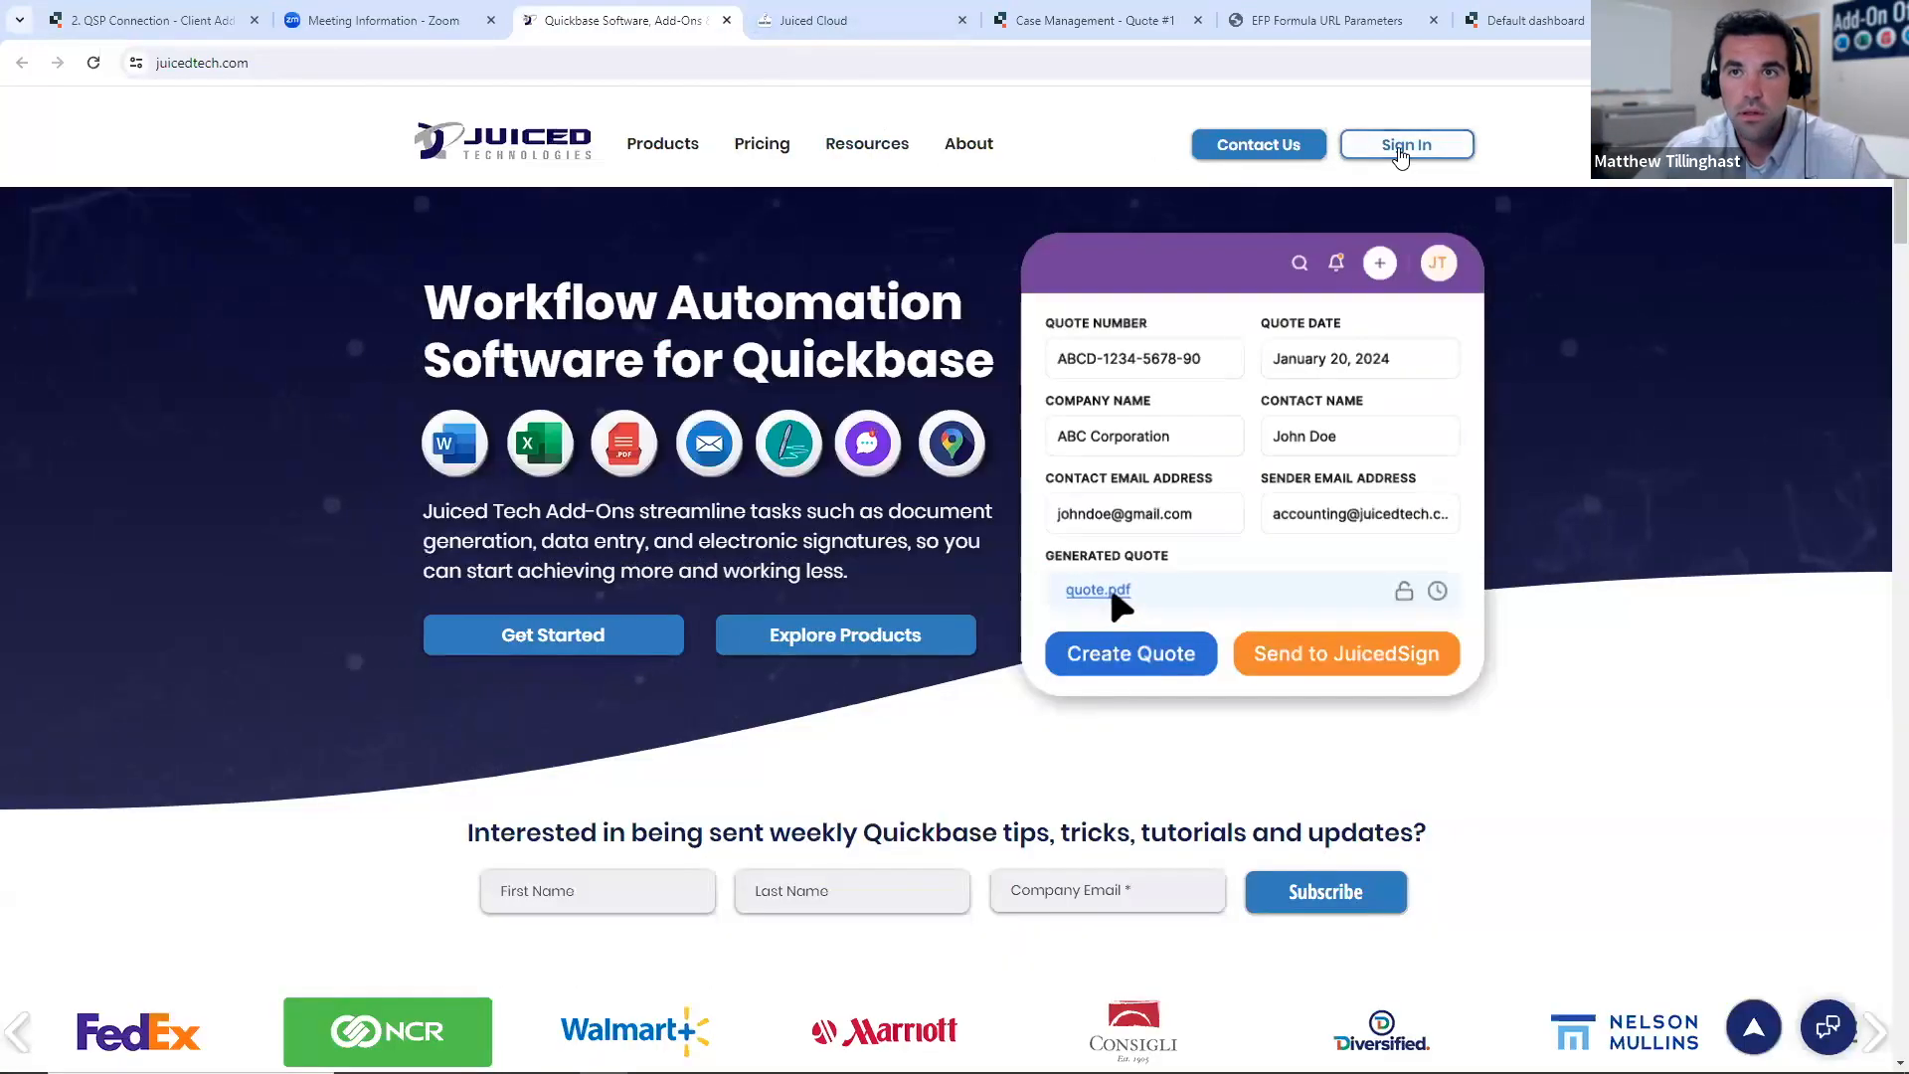
left_click(1407, 144)
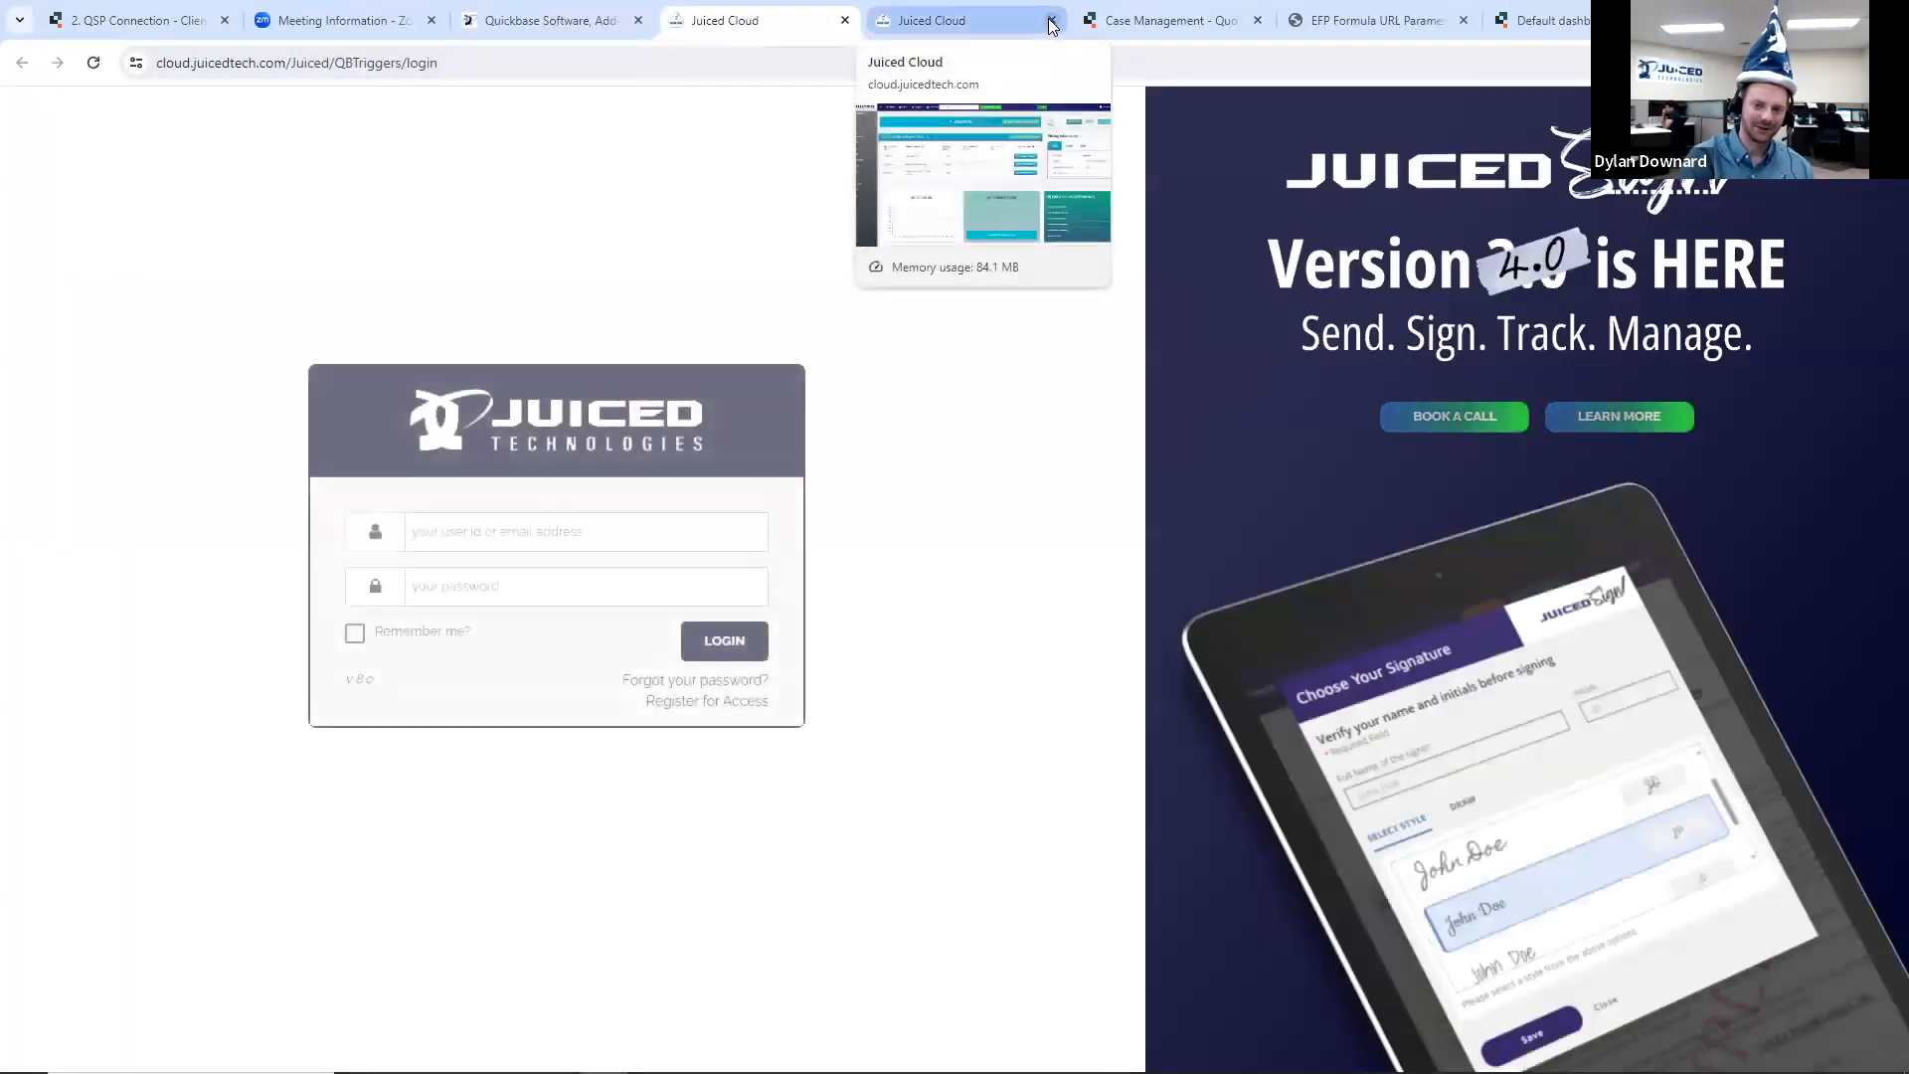
left_click(1051, 20)
- Force a reload of the Juiced Cloud login page using the browser's developer tools, and close the developer tools
left_click(1886, 63)
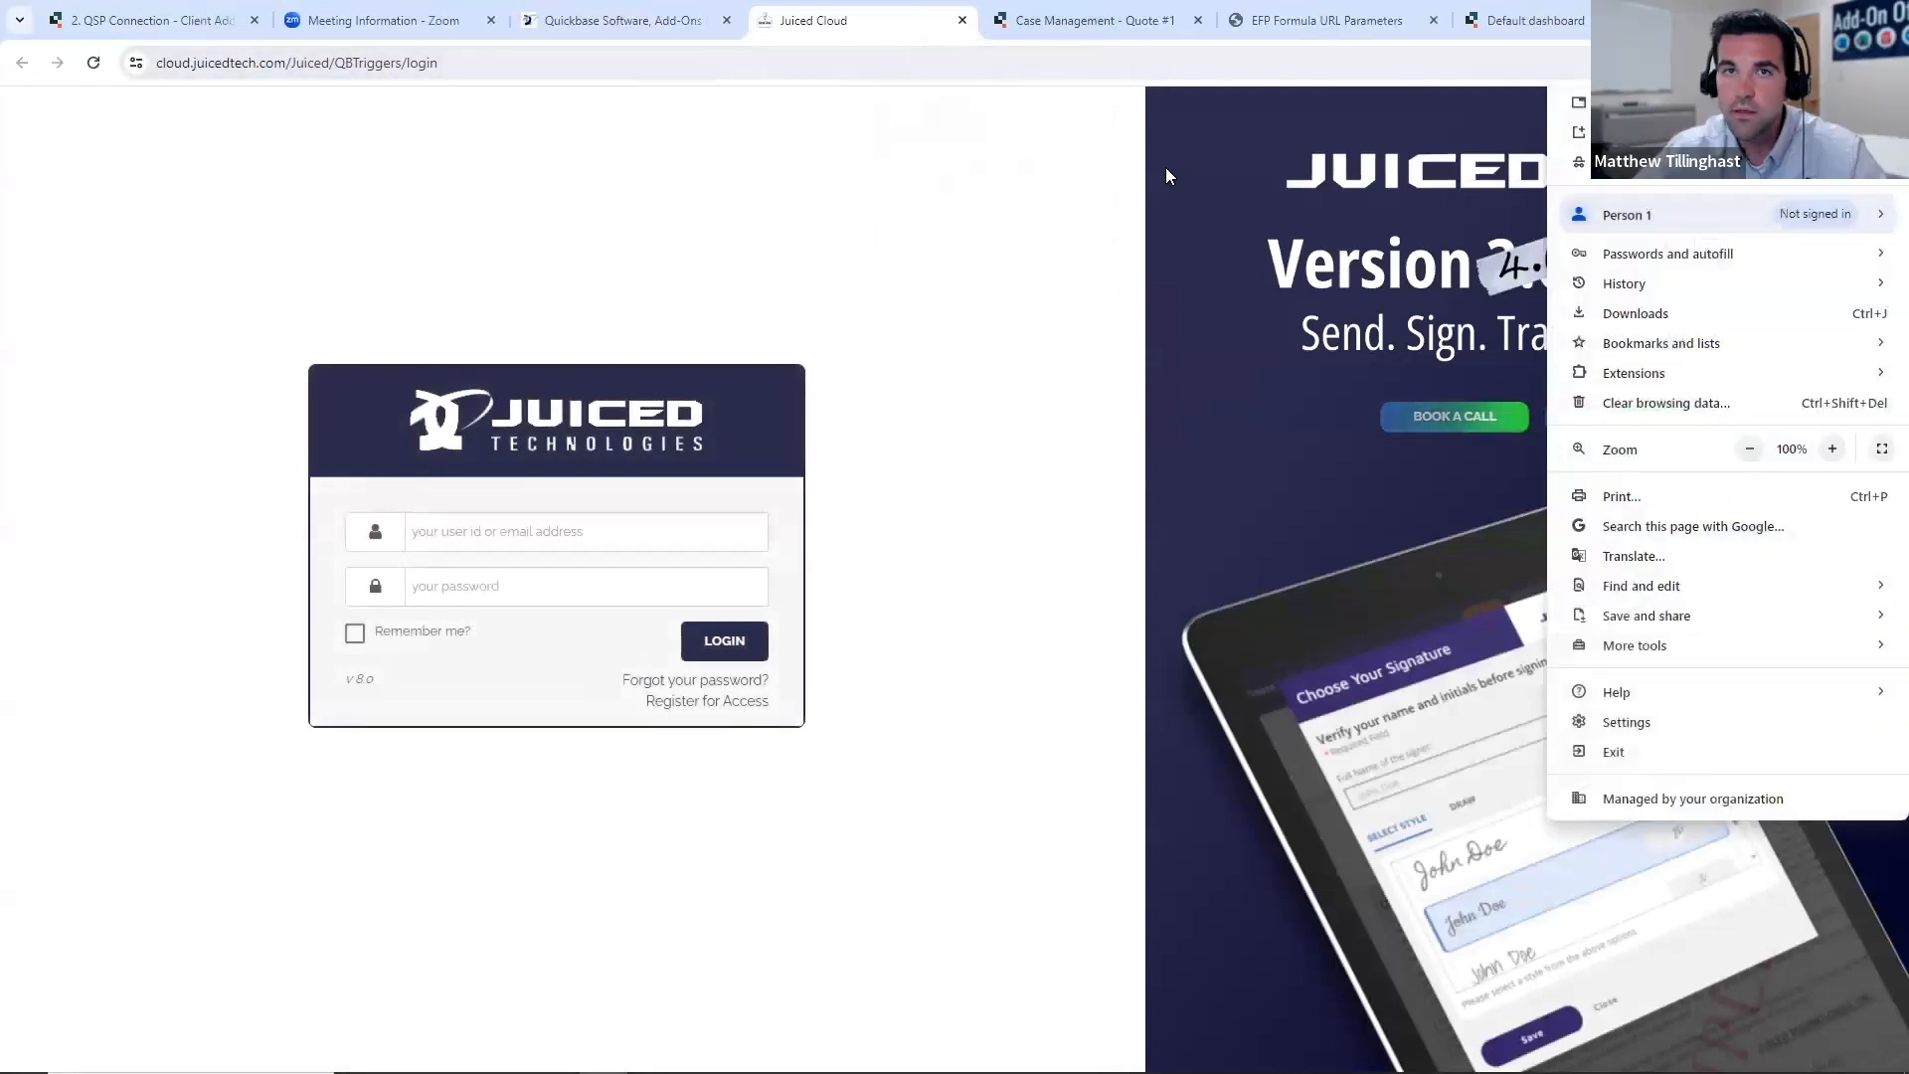
left_click(336, 115)
key("F12")
right_click(93, 62)
left_click(169, 161)
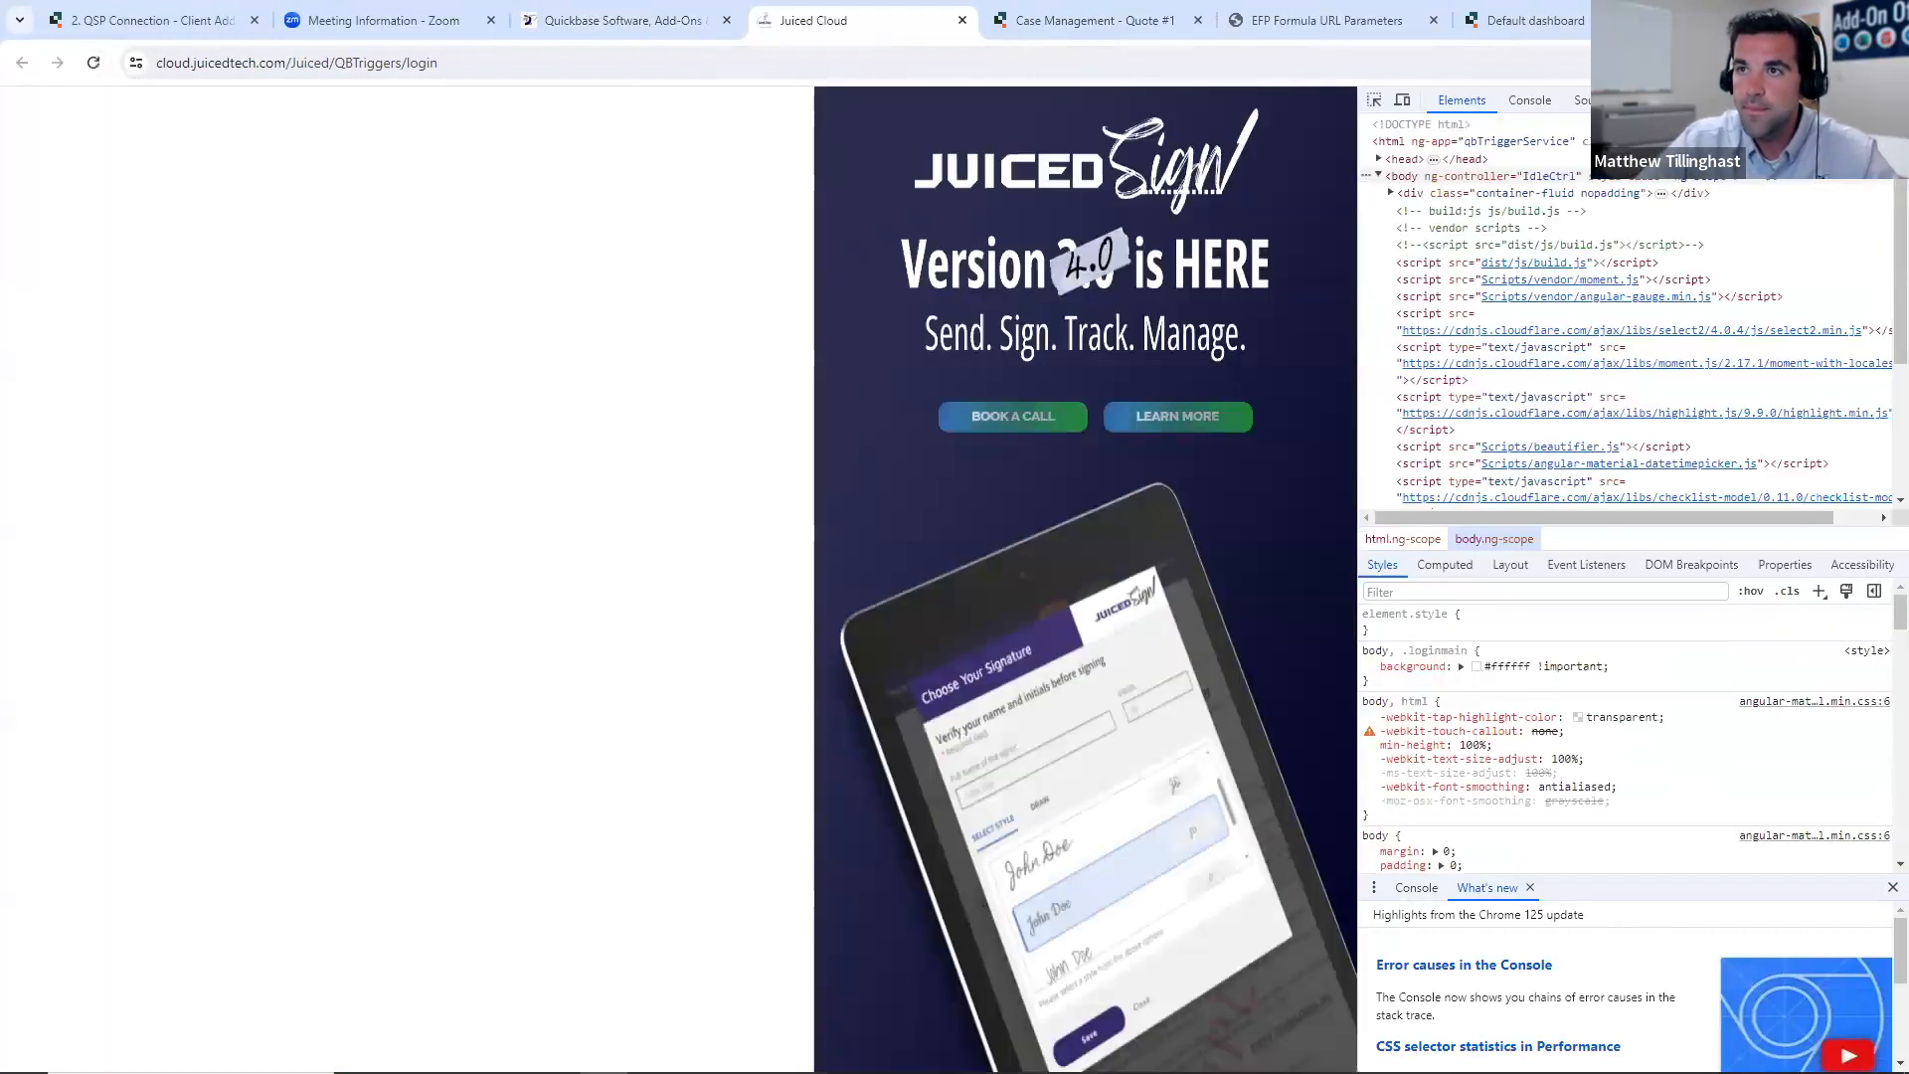
key("F12")
left_click(481, 532)
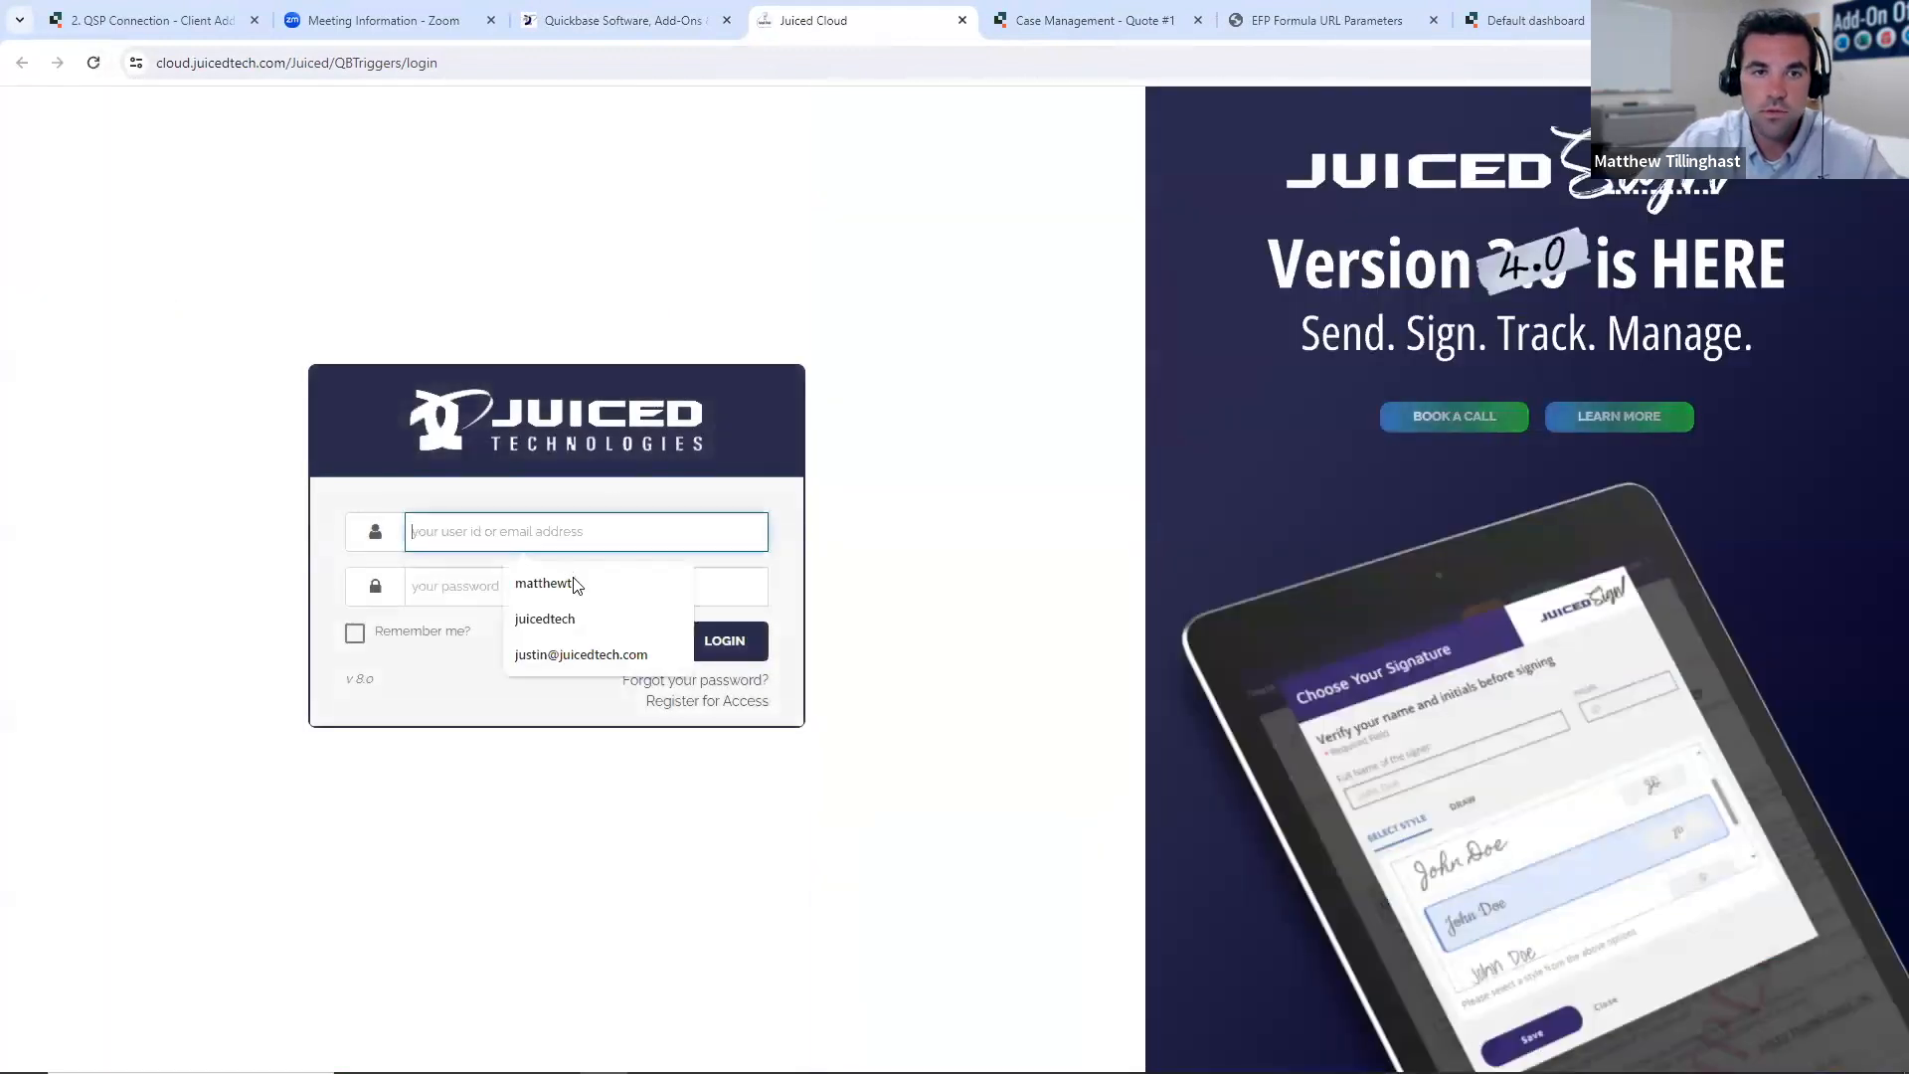
left_click(527, 583)
left_click(527, 585)
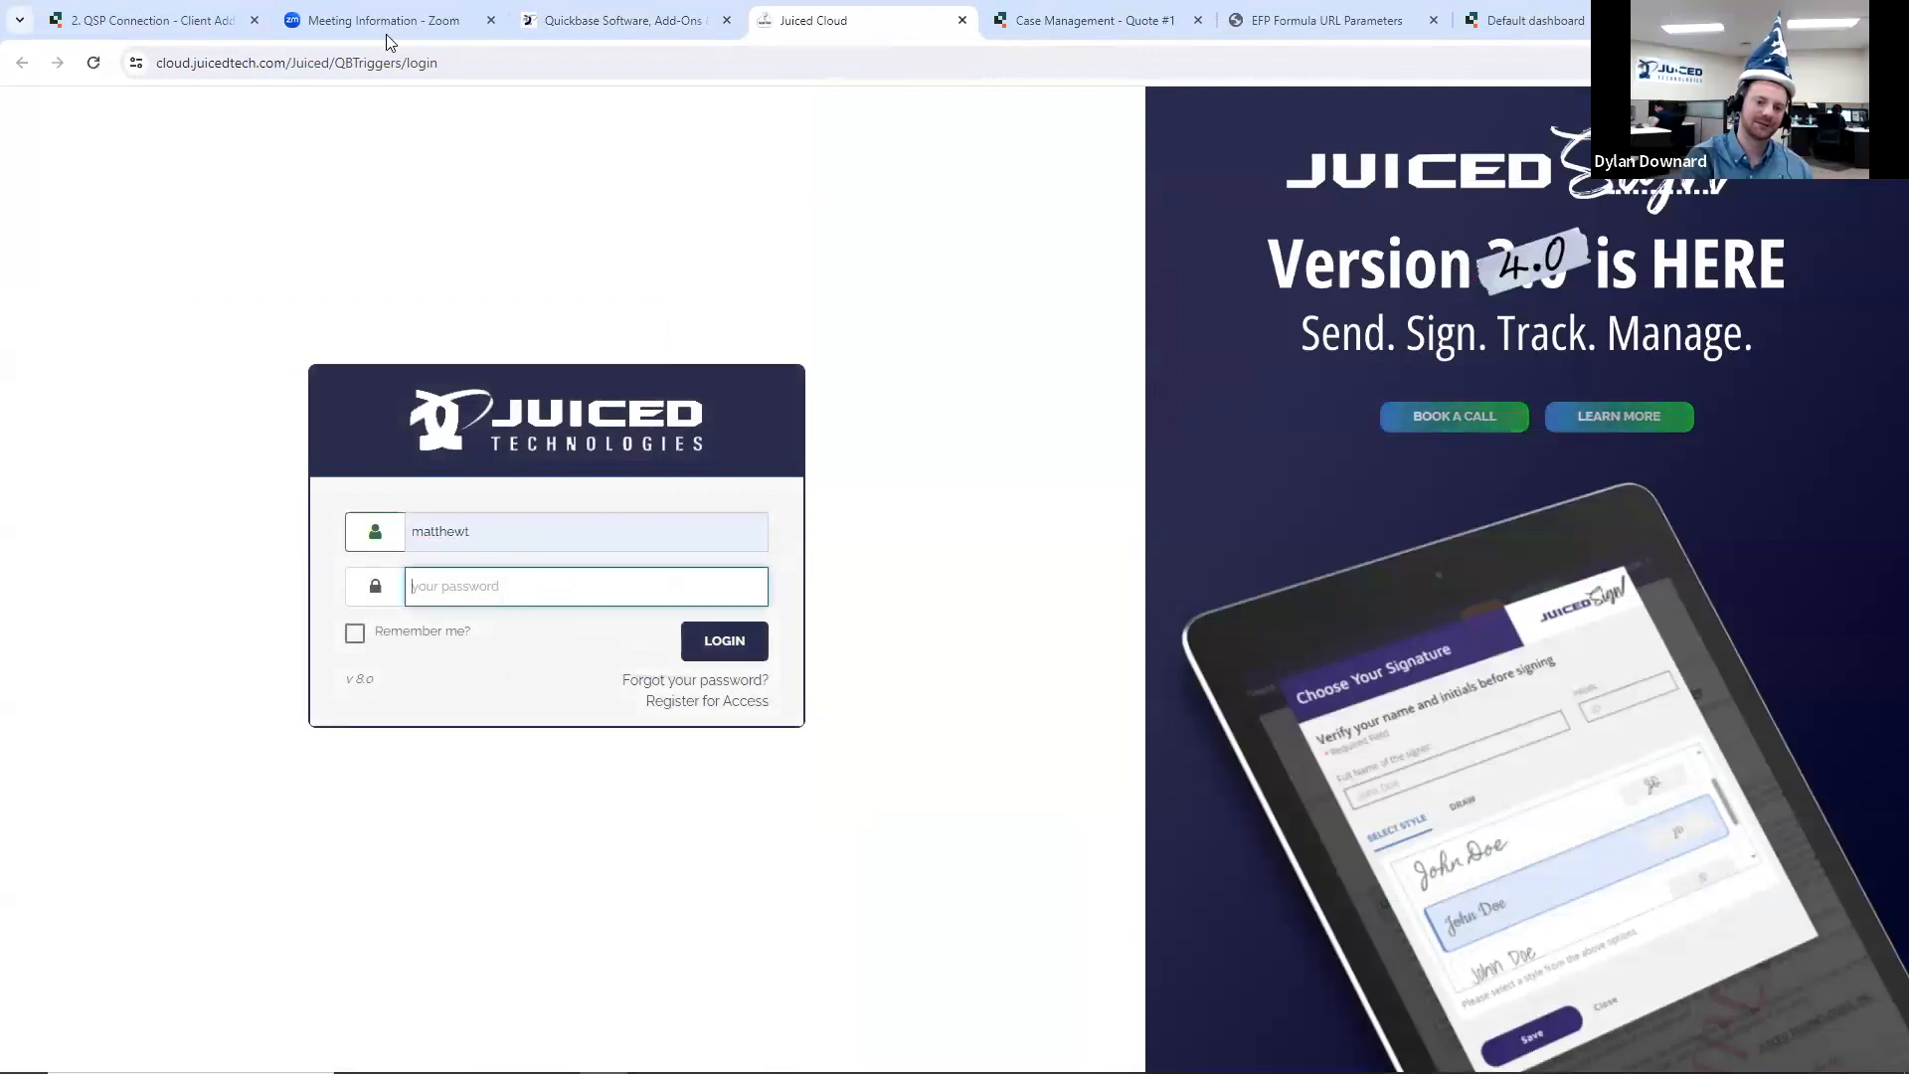
- Load the beta login page by changing QBTriggers to QBTriggersBeta in the page address
left_click(423, 63)
left_click(452, 63)
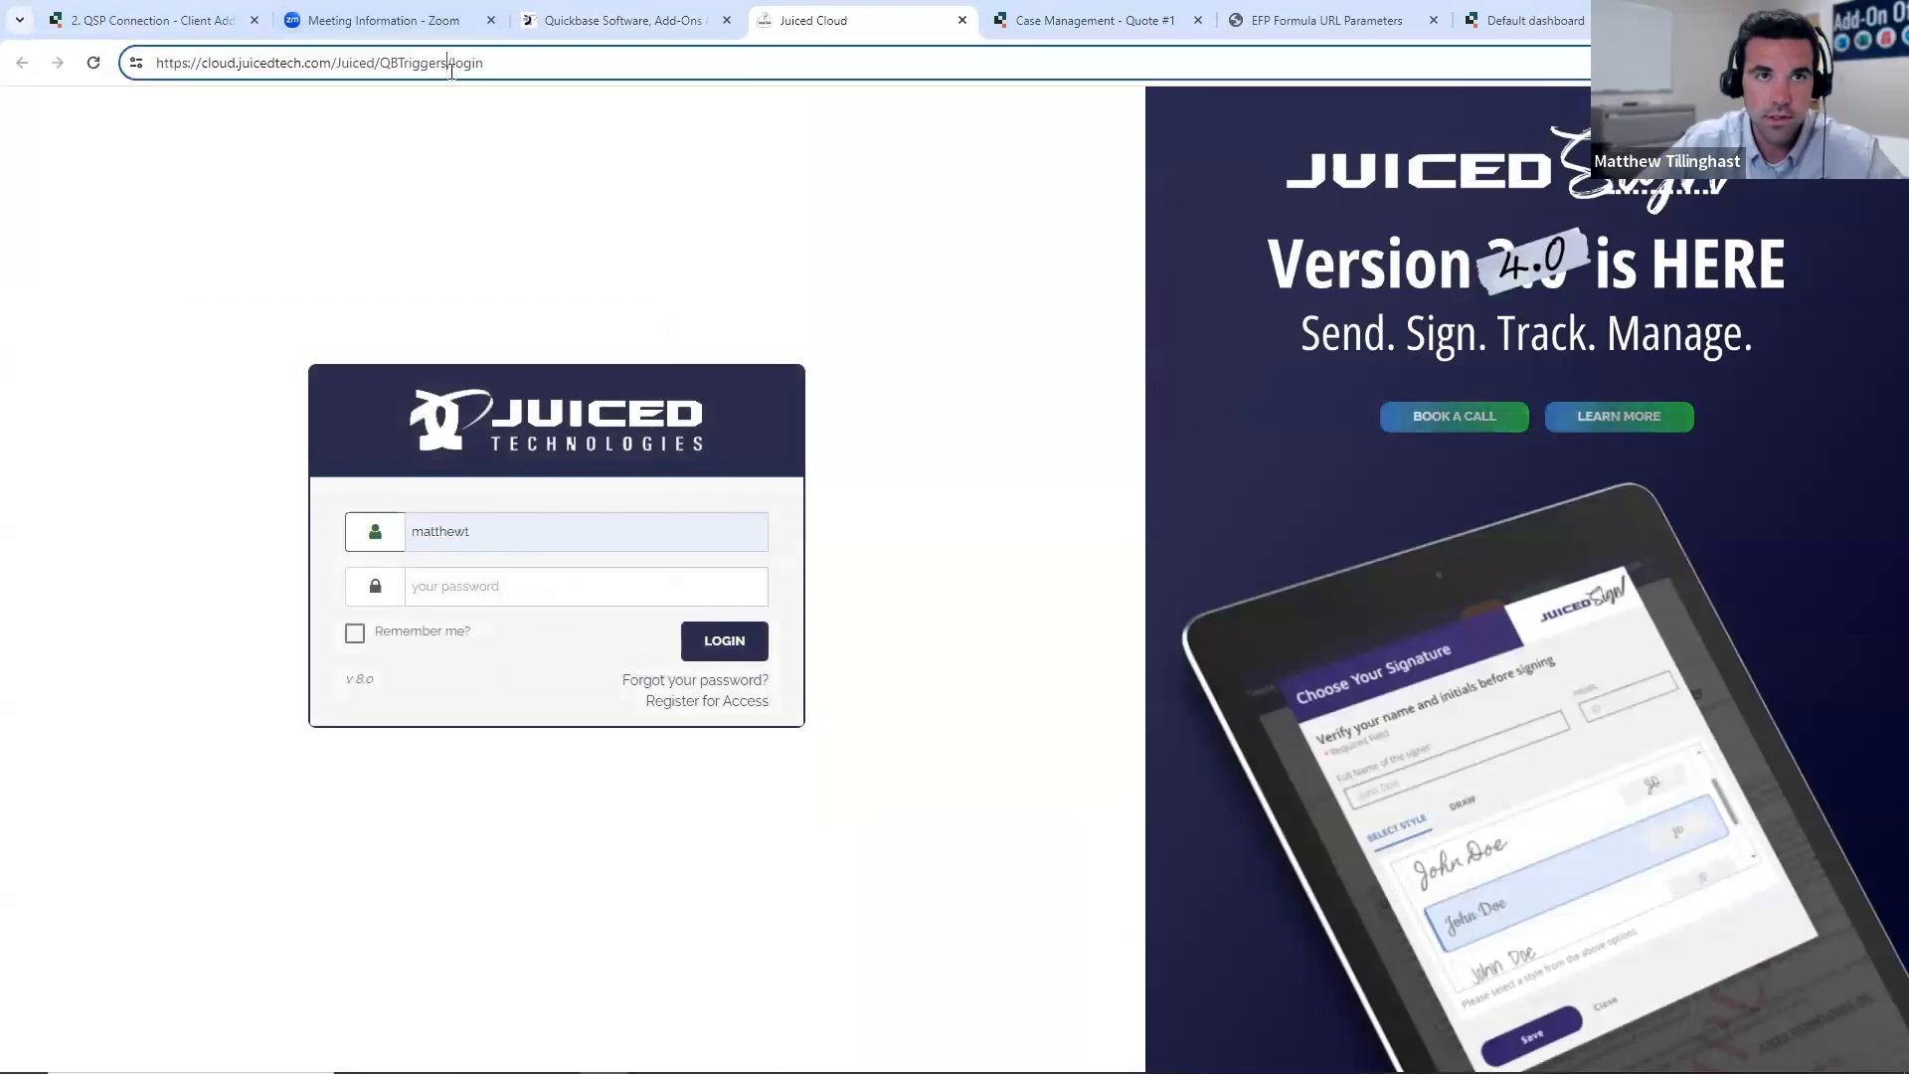
key("Left")
type("beta")
key("Return")
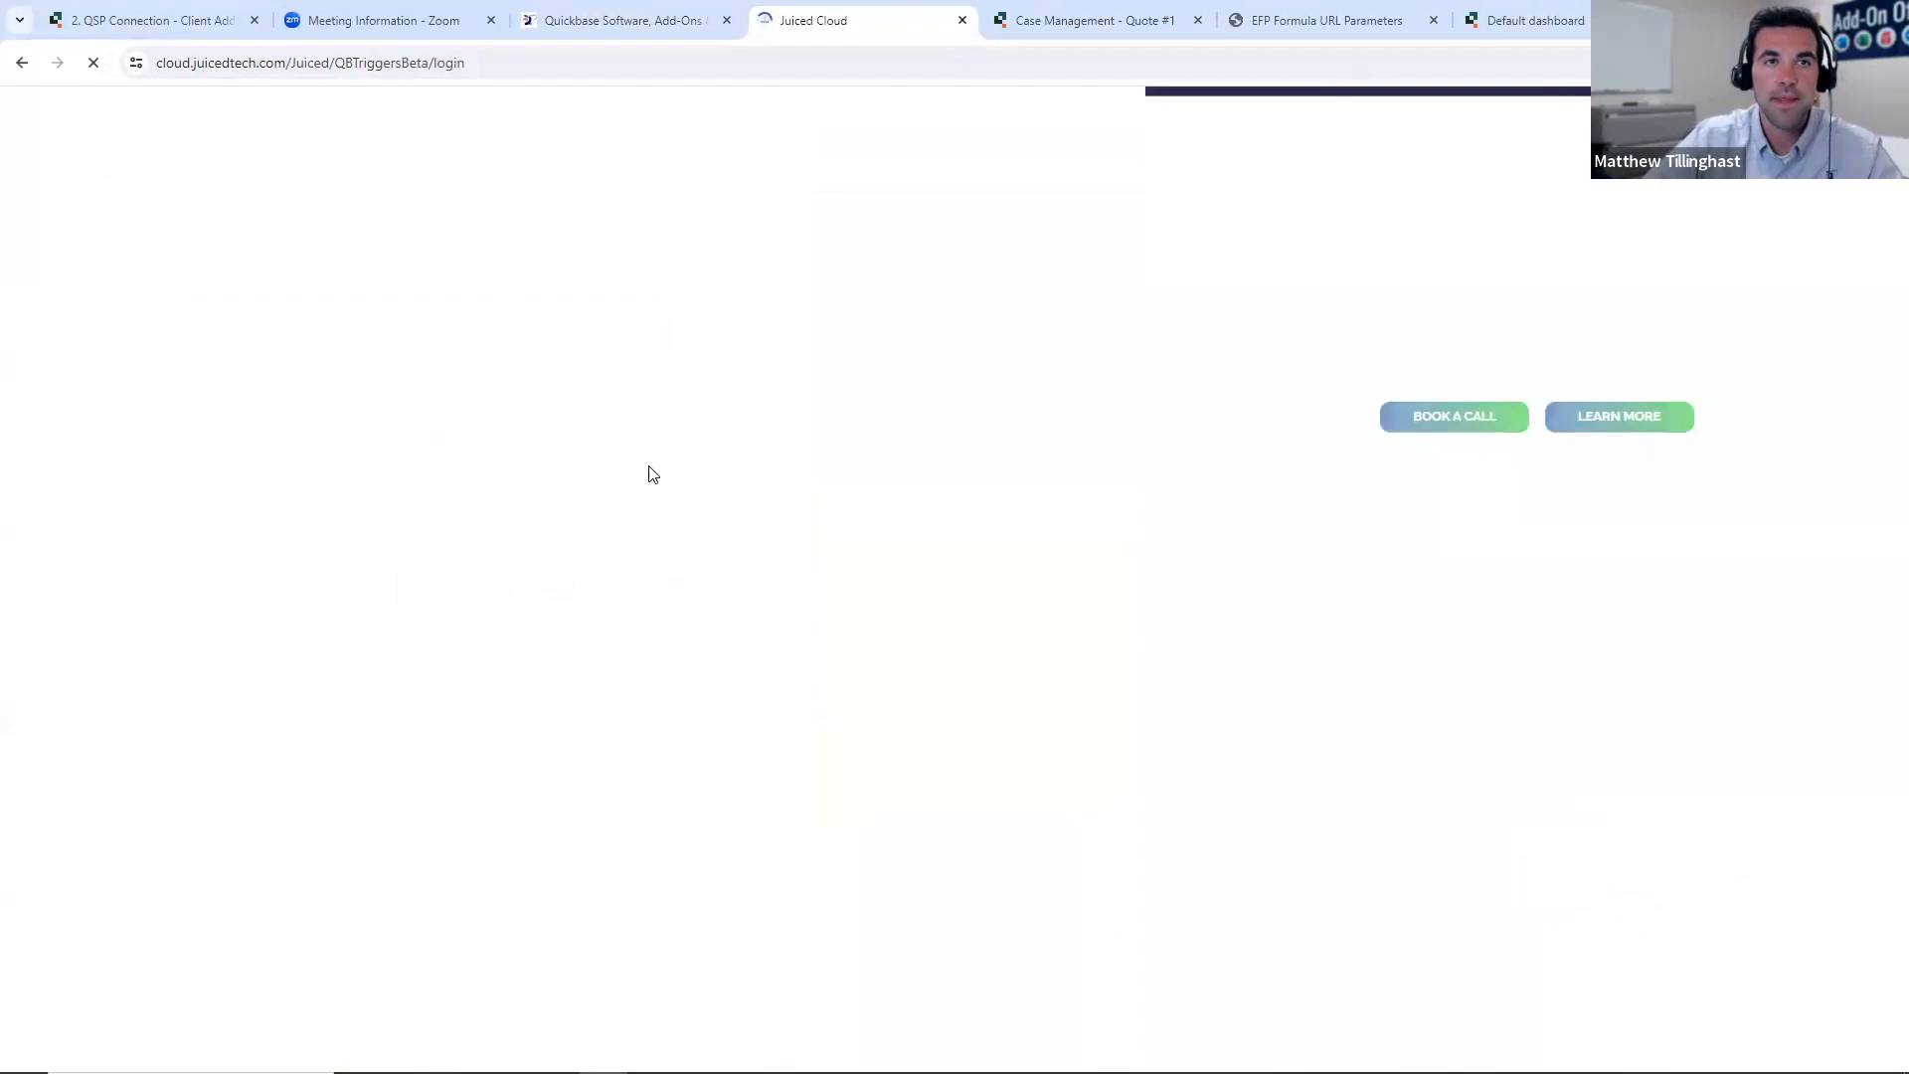
- Log in to the beta portal with the saved user ID and the account password
left_click(561, 521)
left_click(577, 578)
left_click(519, 586)
type("••••••••••")
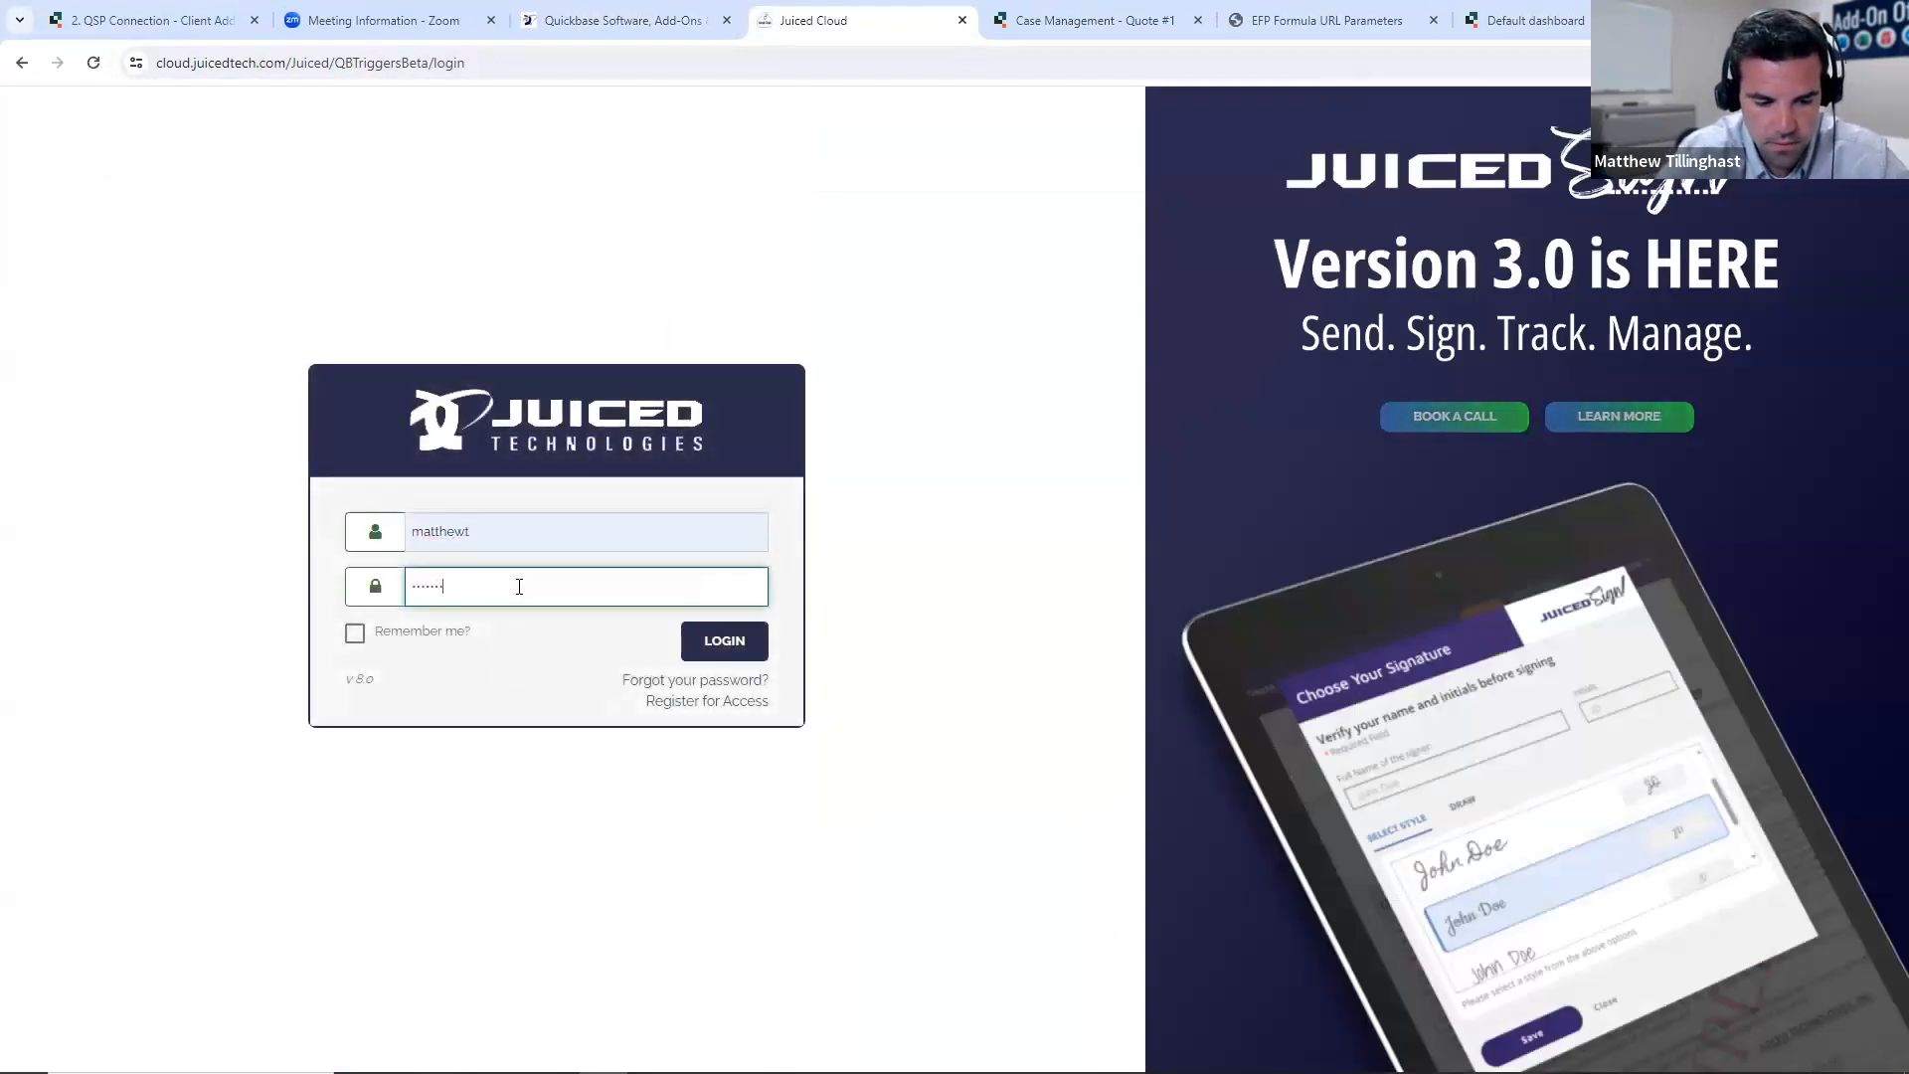
key("Return")
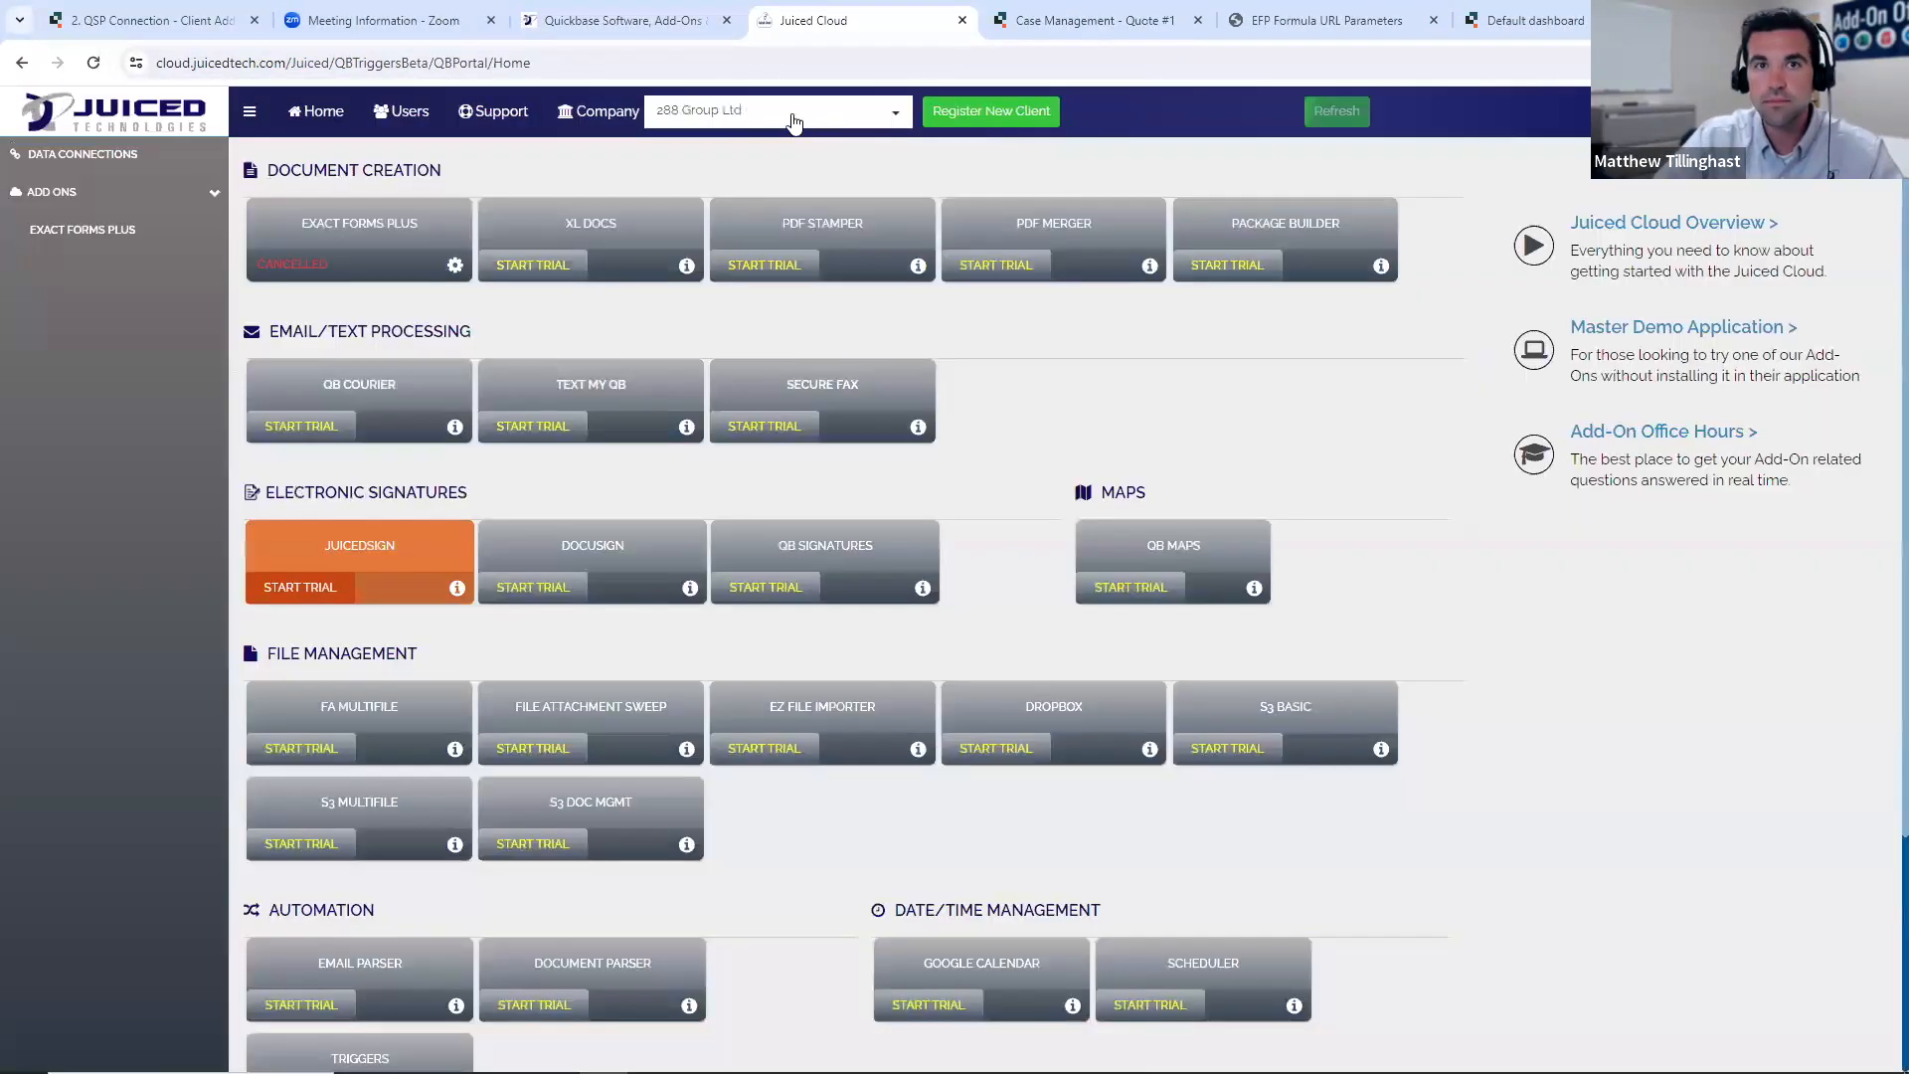
- Switch the beta portal to the presenter's own client company by searching for it in the company selector
left_click(804, 115)
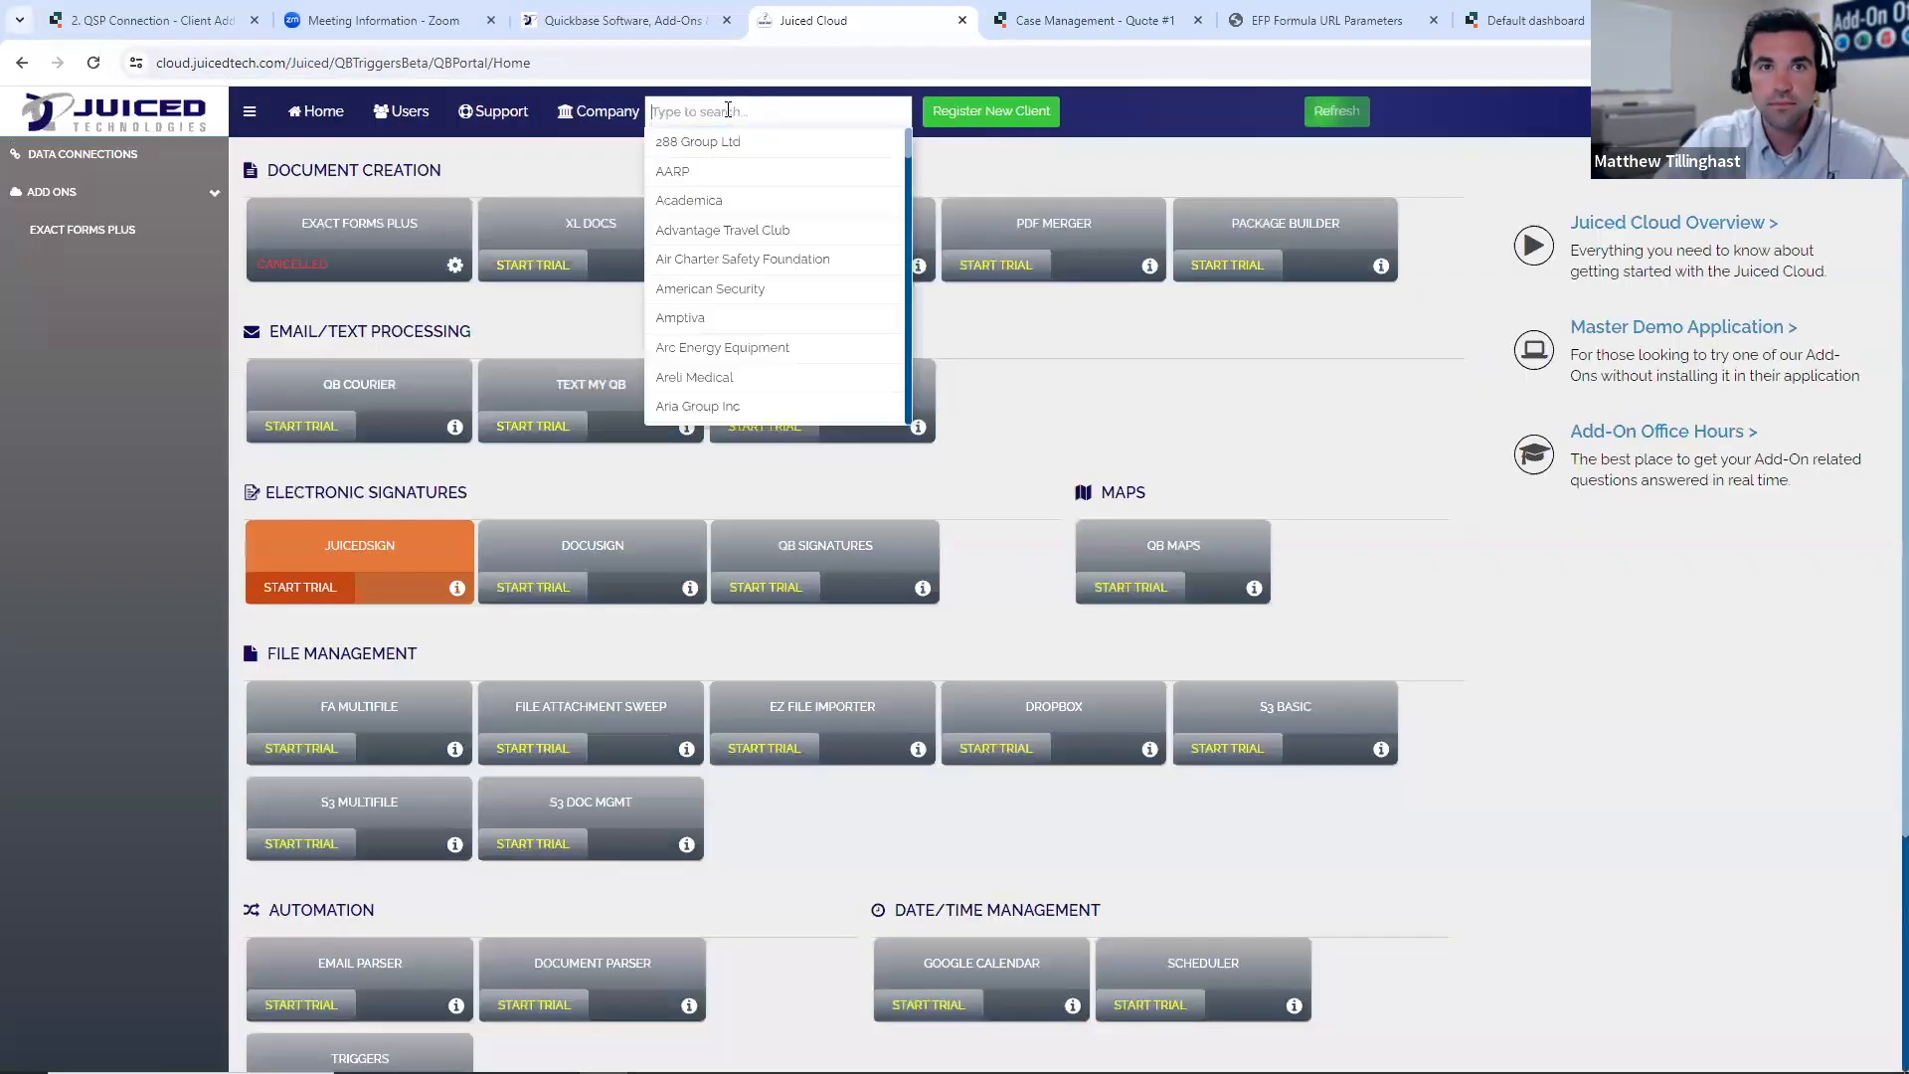
type("tilli")
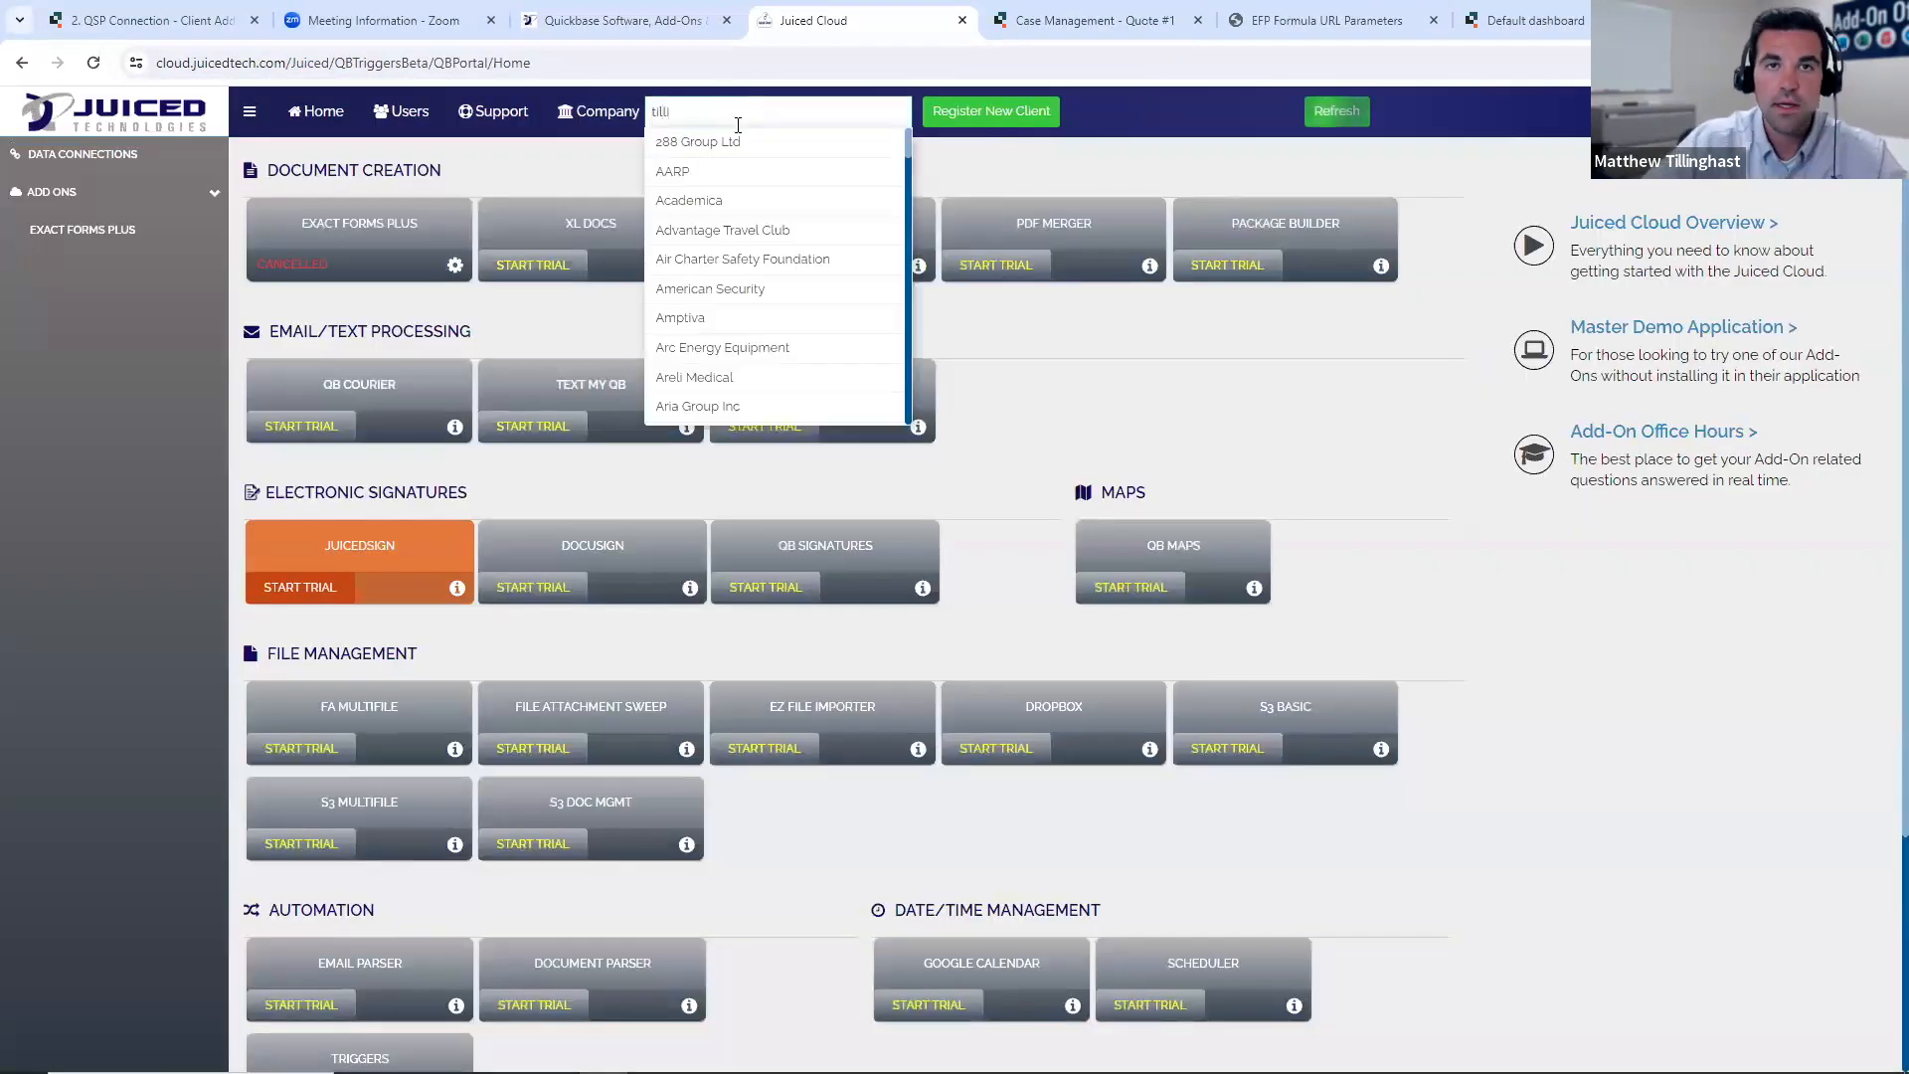
left_click(710, 147)
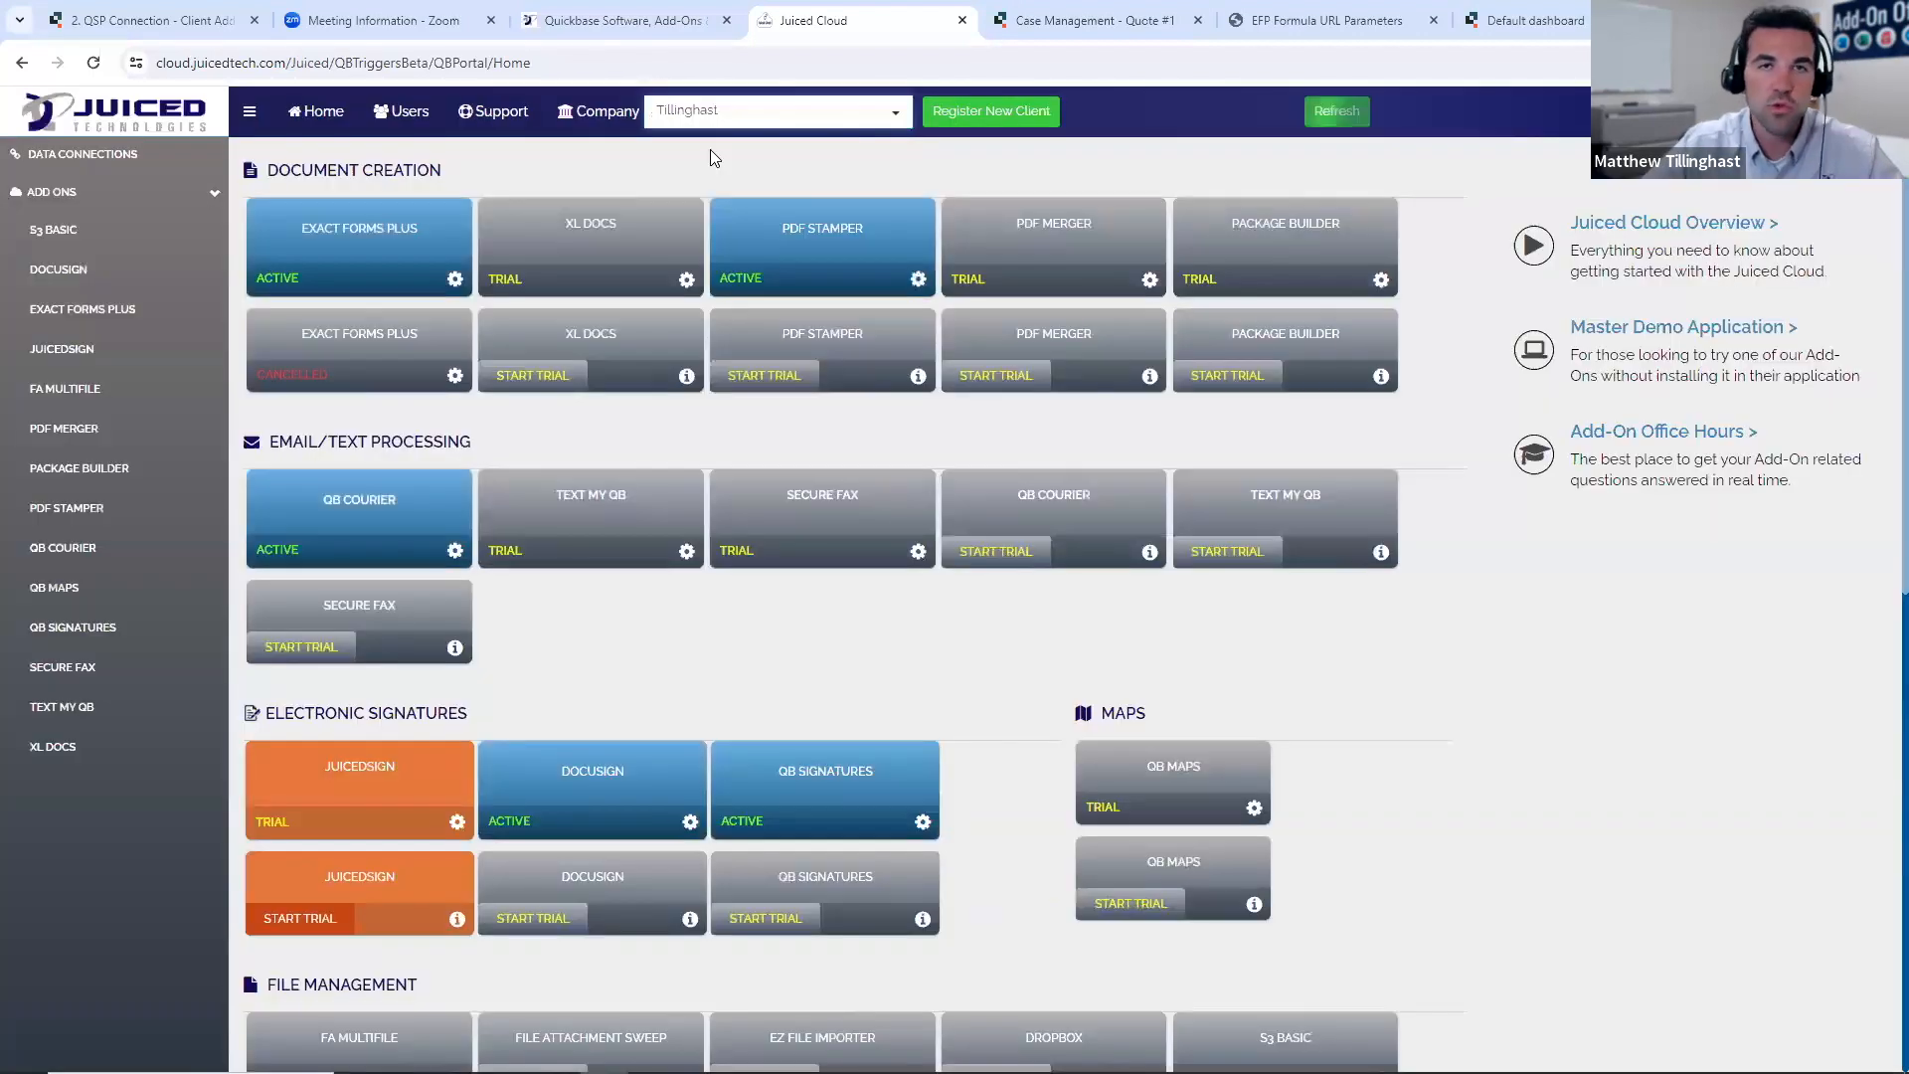
- Open the trial JuicedSign add-on and start authorizing a new application
scroll(377, 482, "down", 1)
left_click(378, 485)
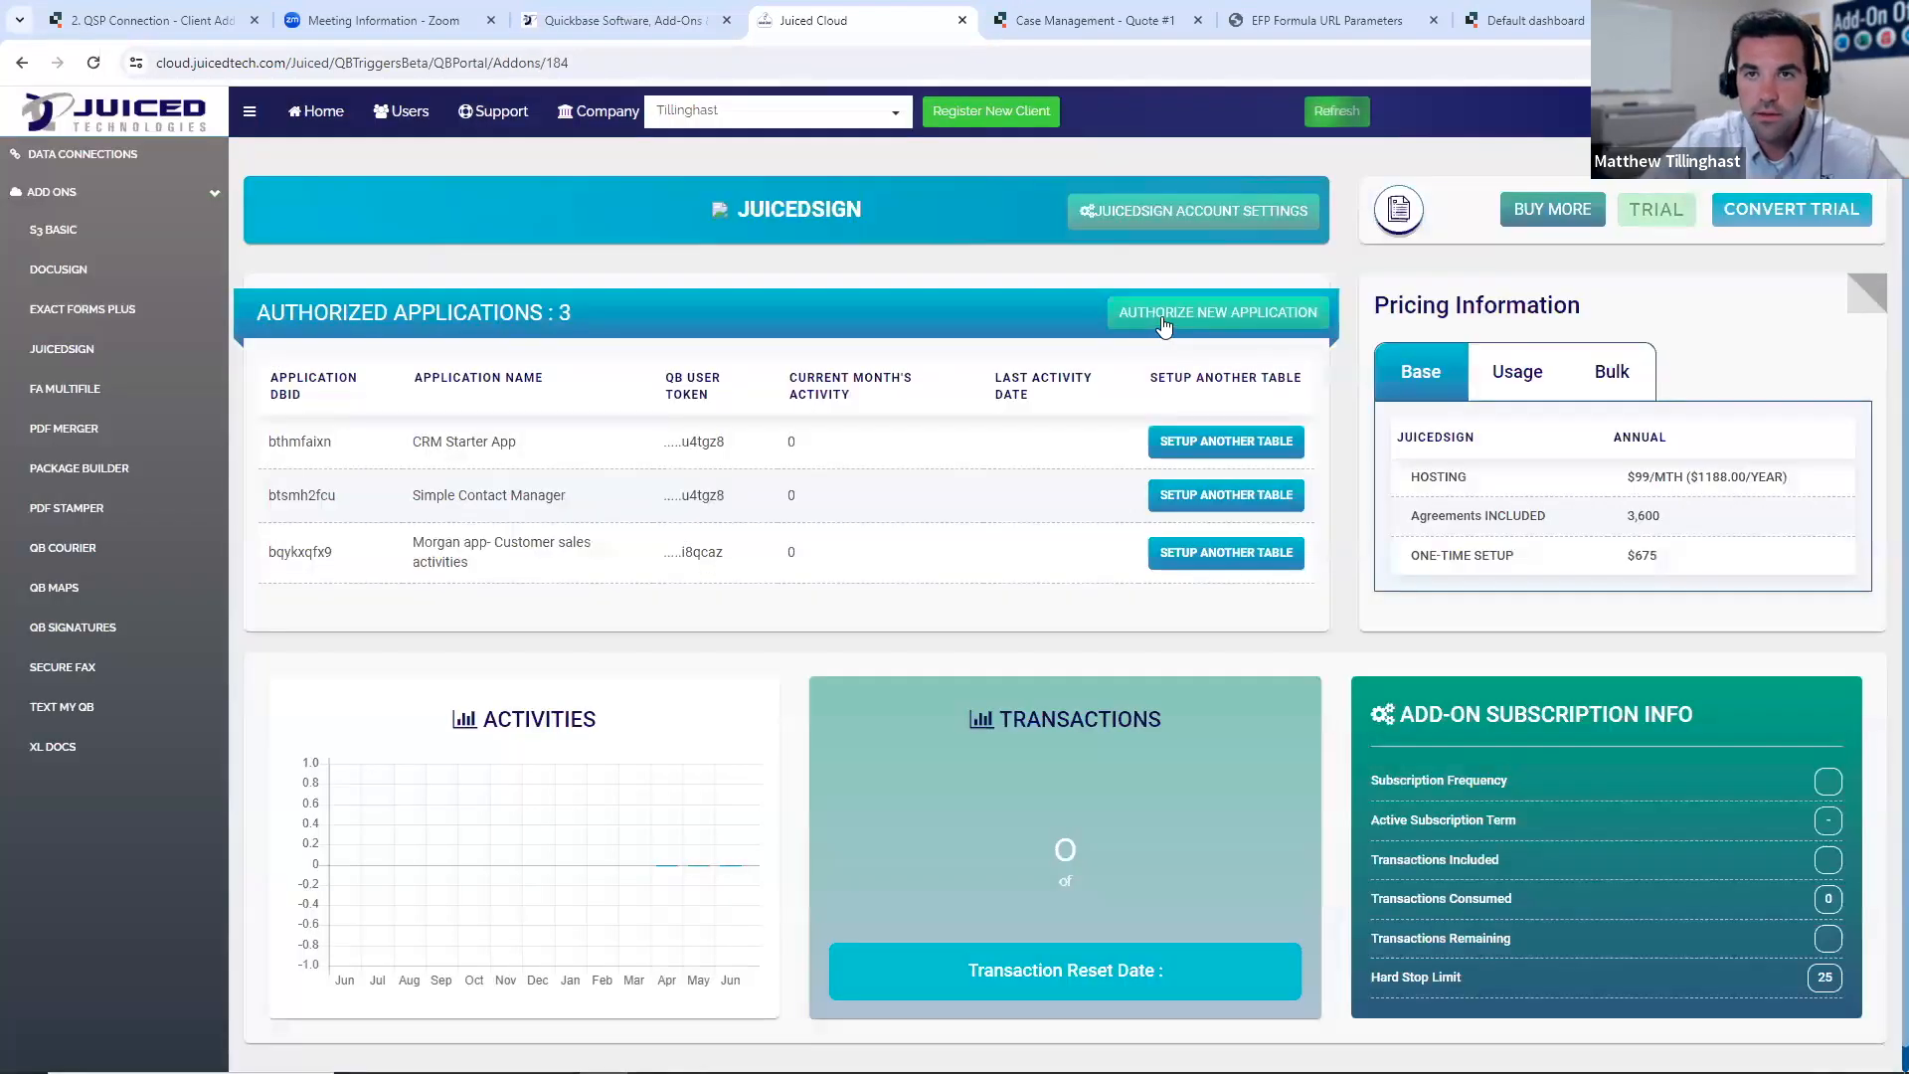
left_click(1158, 324)
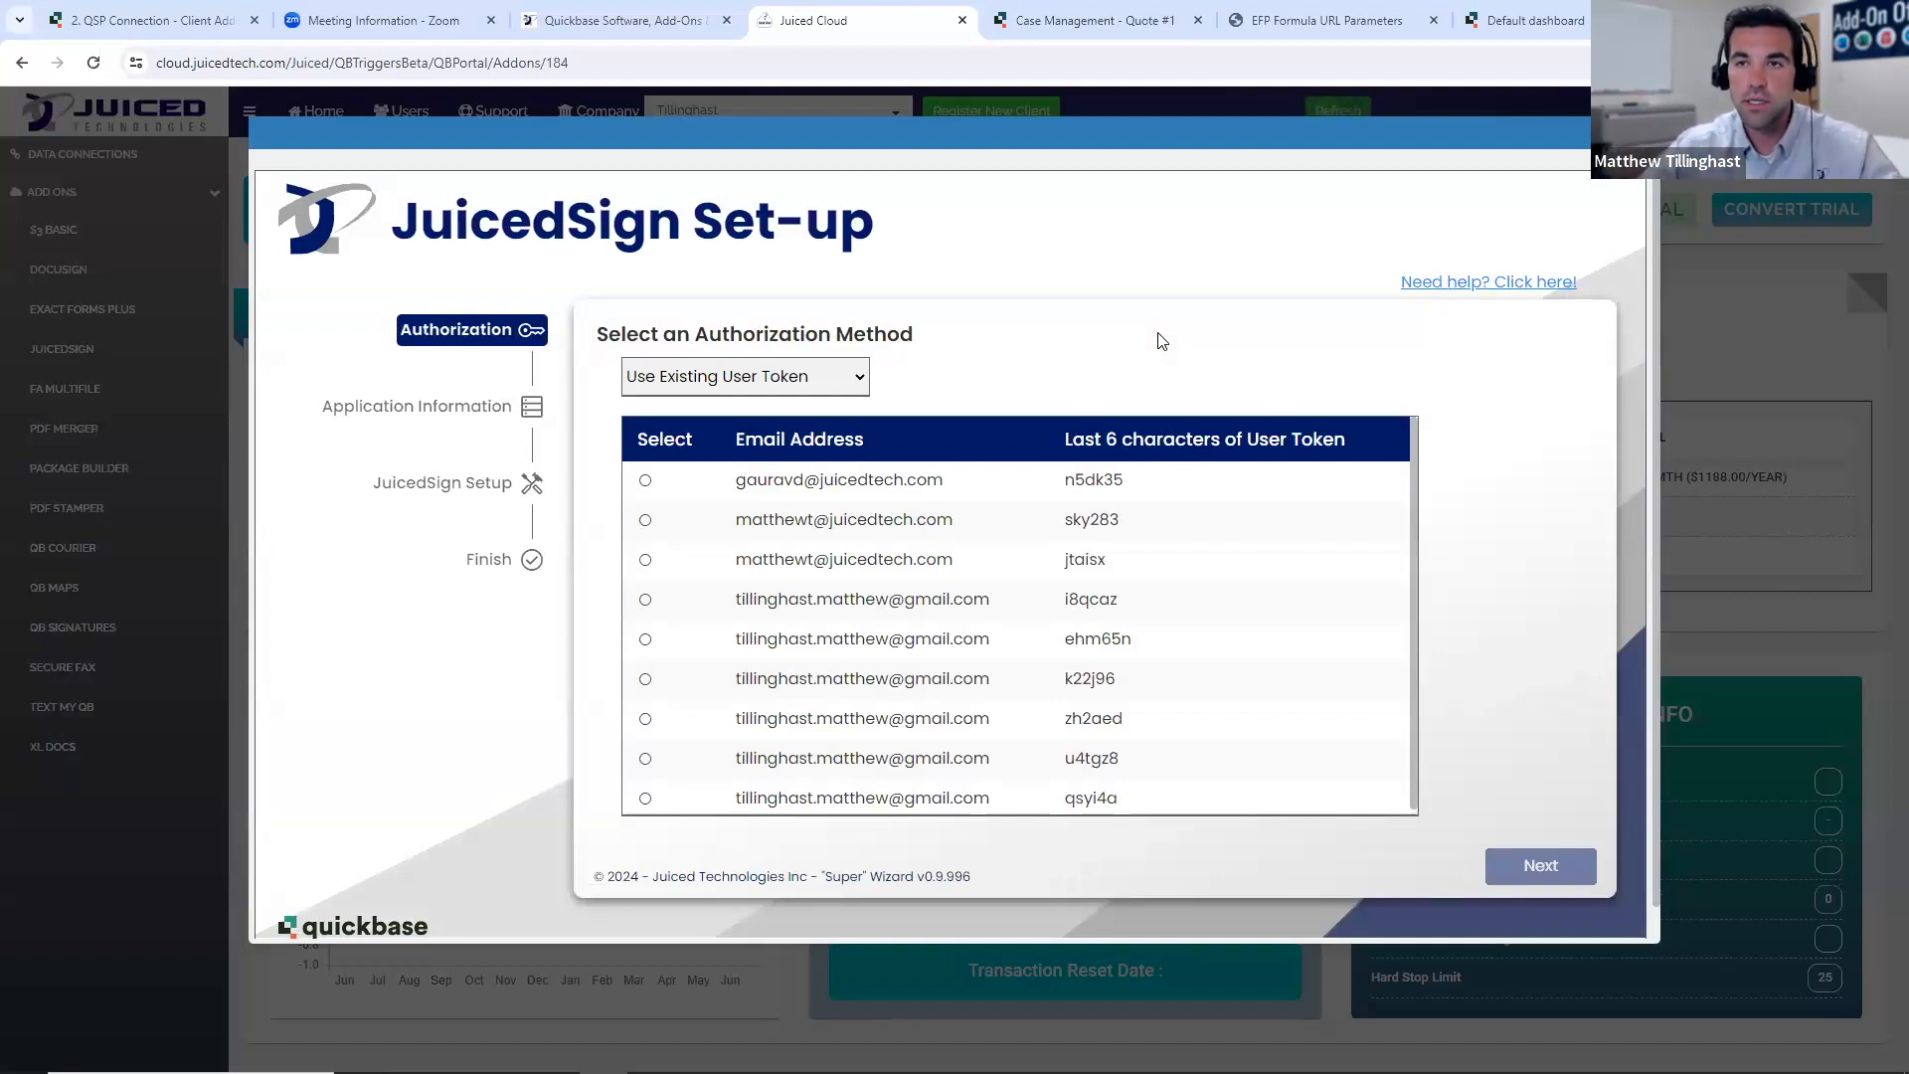
- Authorize the JuicedSign set-up with the last existing user token listed and select the Case Management application
scroll(1360, 602, "down", 1)
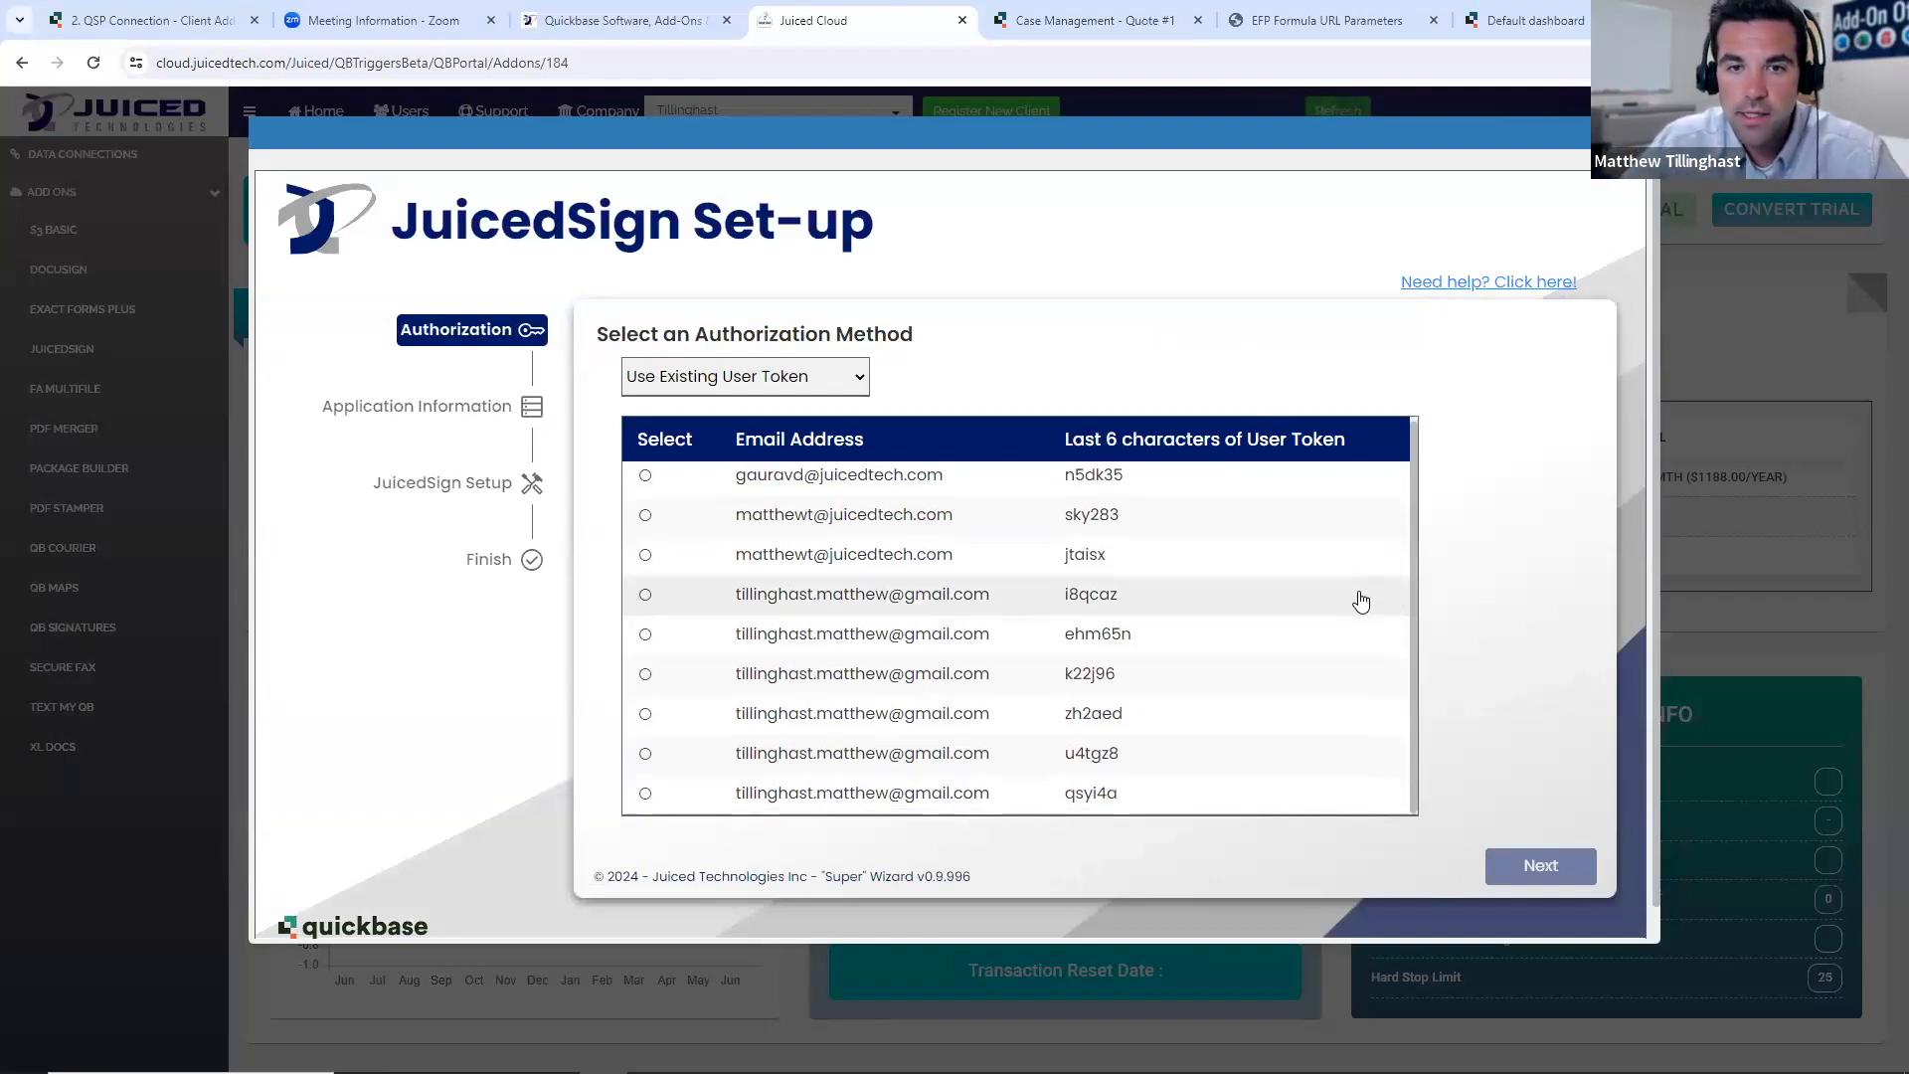
scroll(1360, 602, "down", 1)
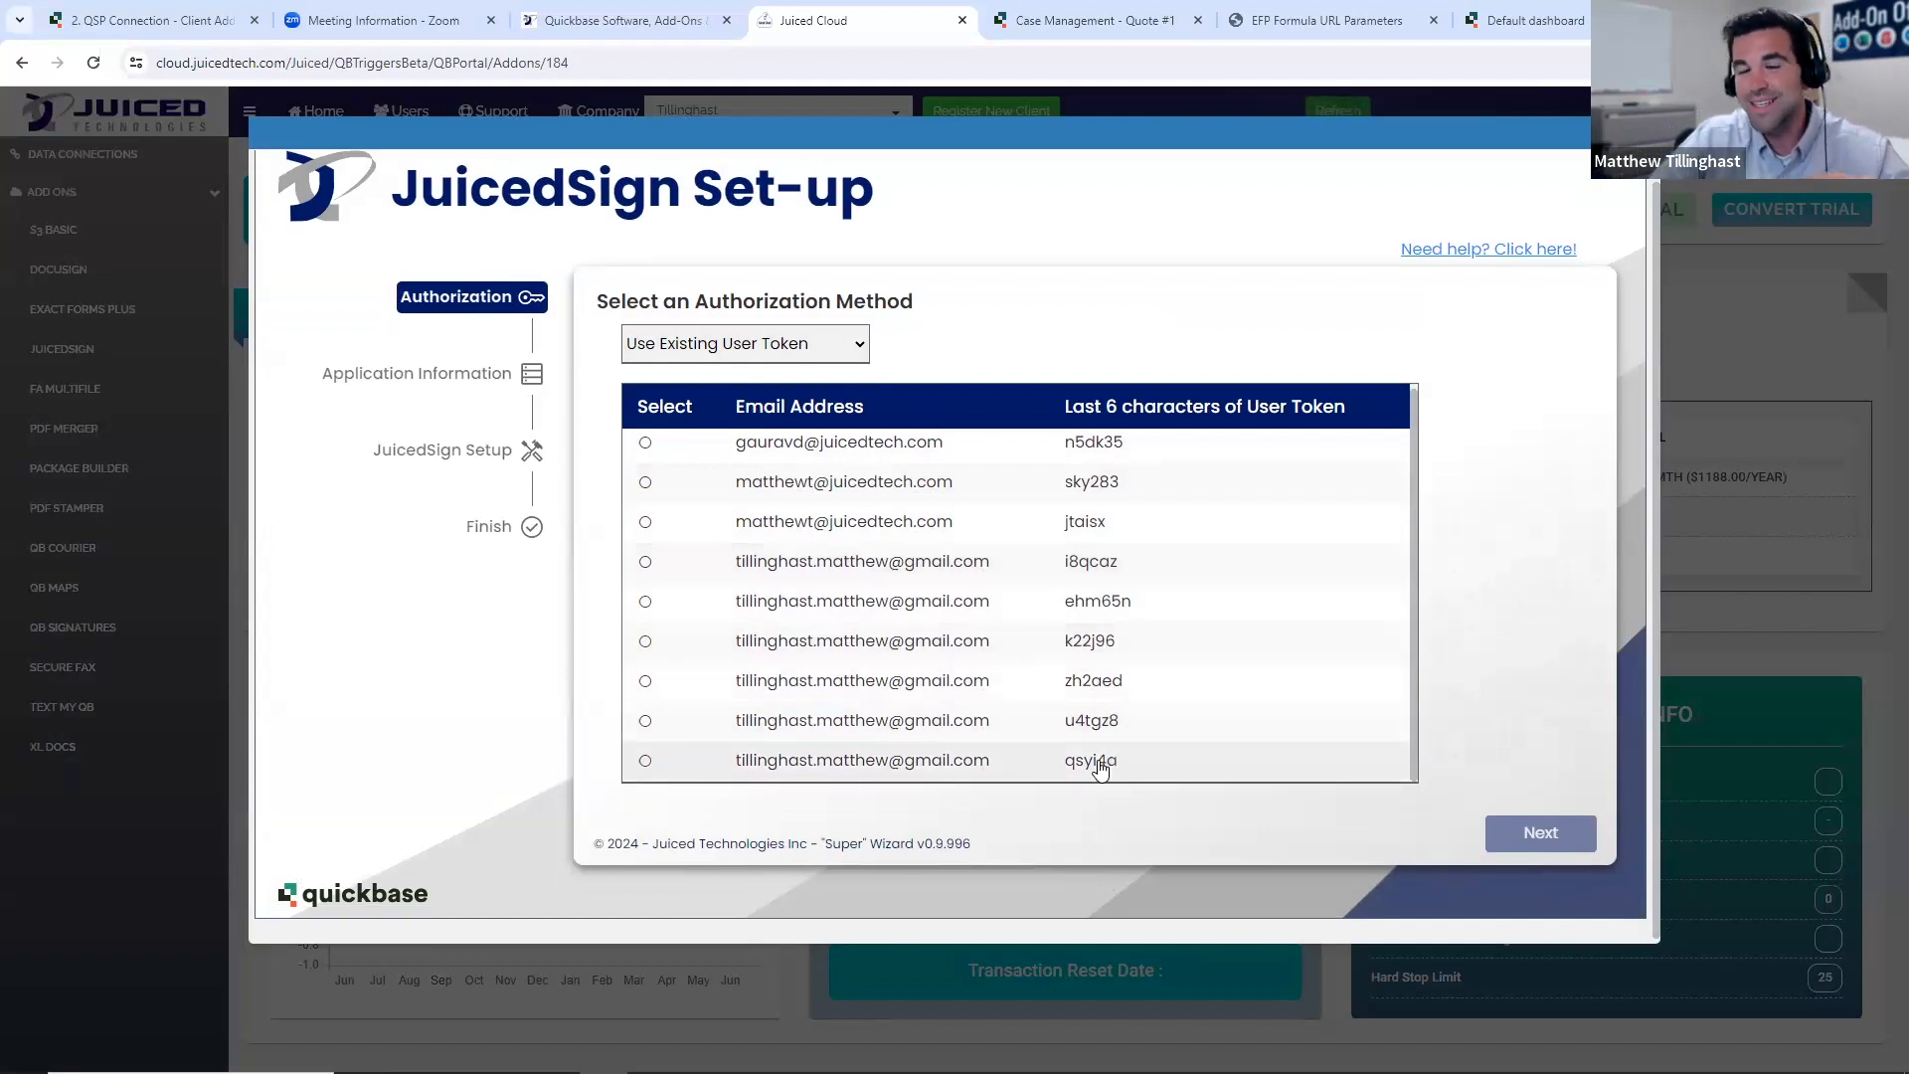
left_click(1064, 772)
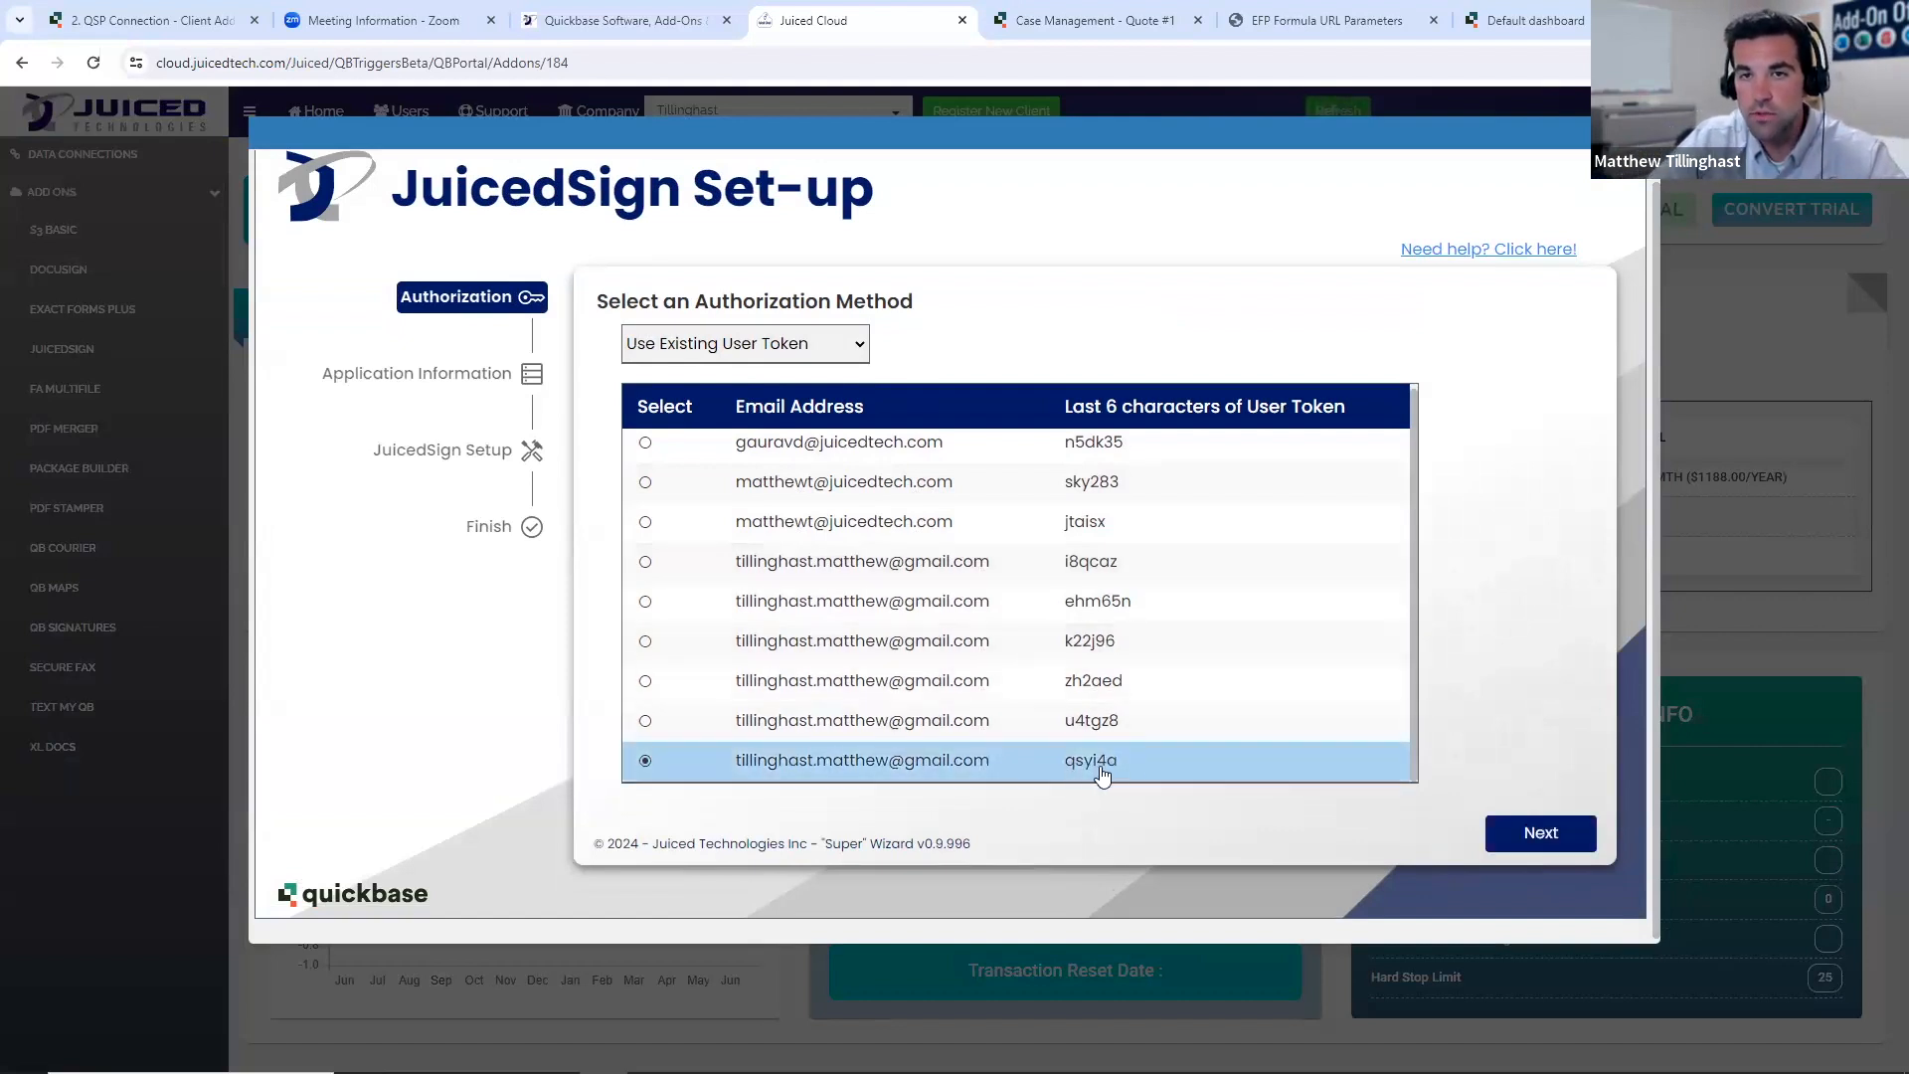
left_click(1515, 845)
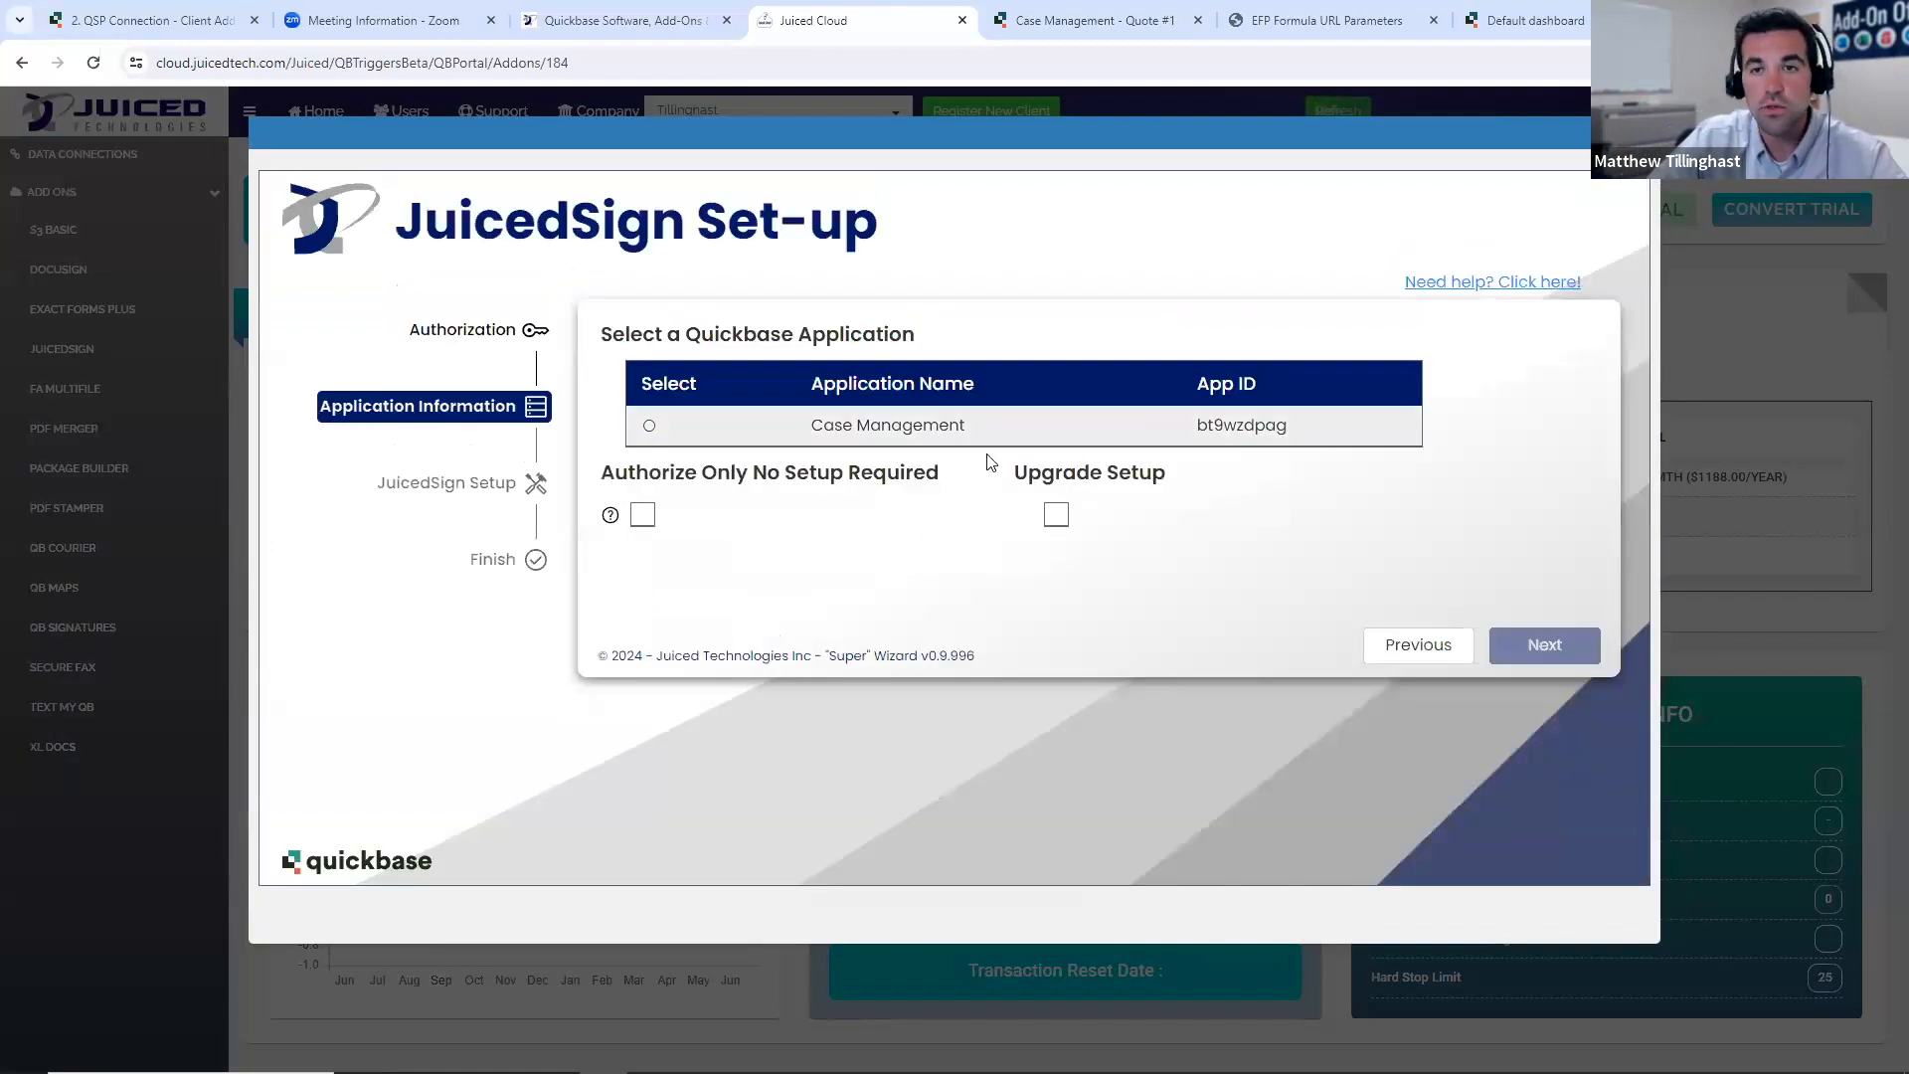
left_click(962, 429)
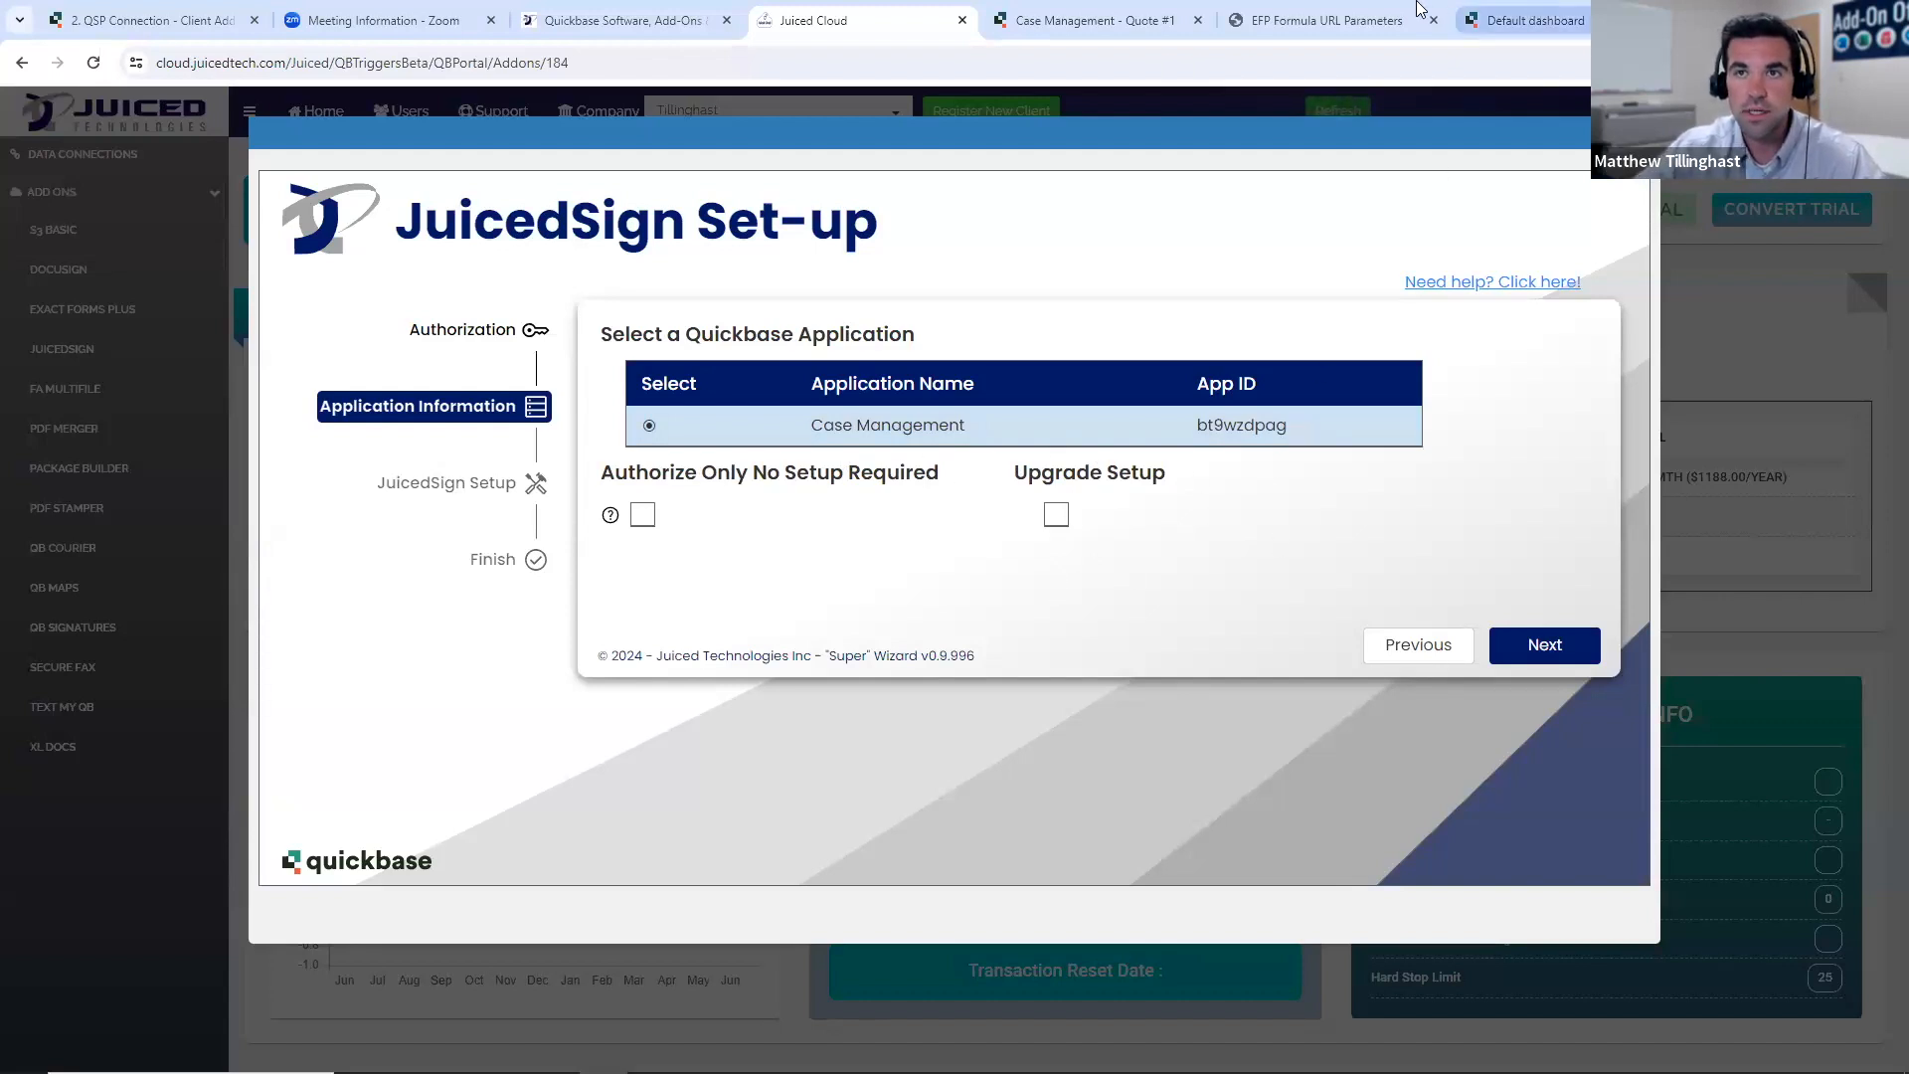
- Glance at the Quote #1 record, and preview the wizard's JuicedSign Setup page before returning to the application selection
left_click(1110, 34)
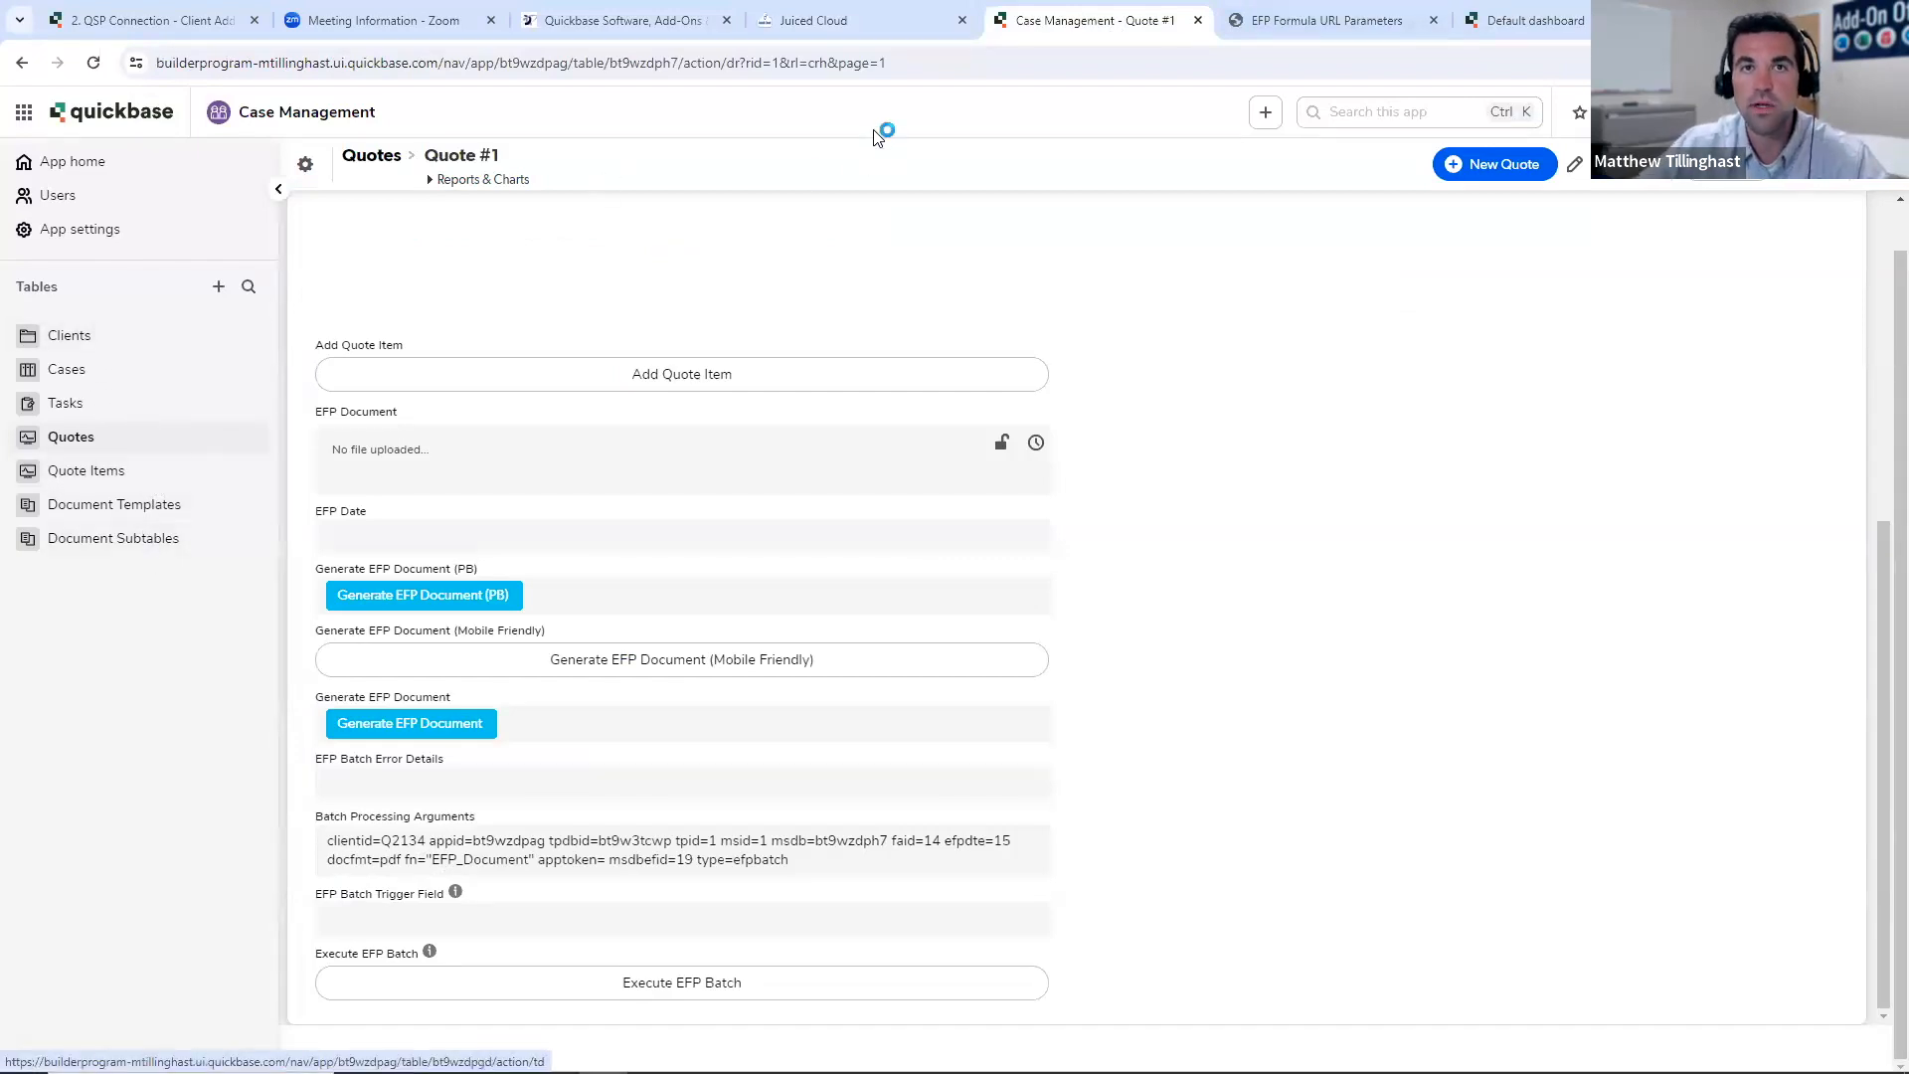
left_click(857, 20)
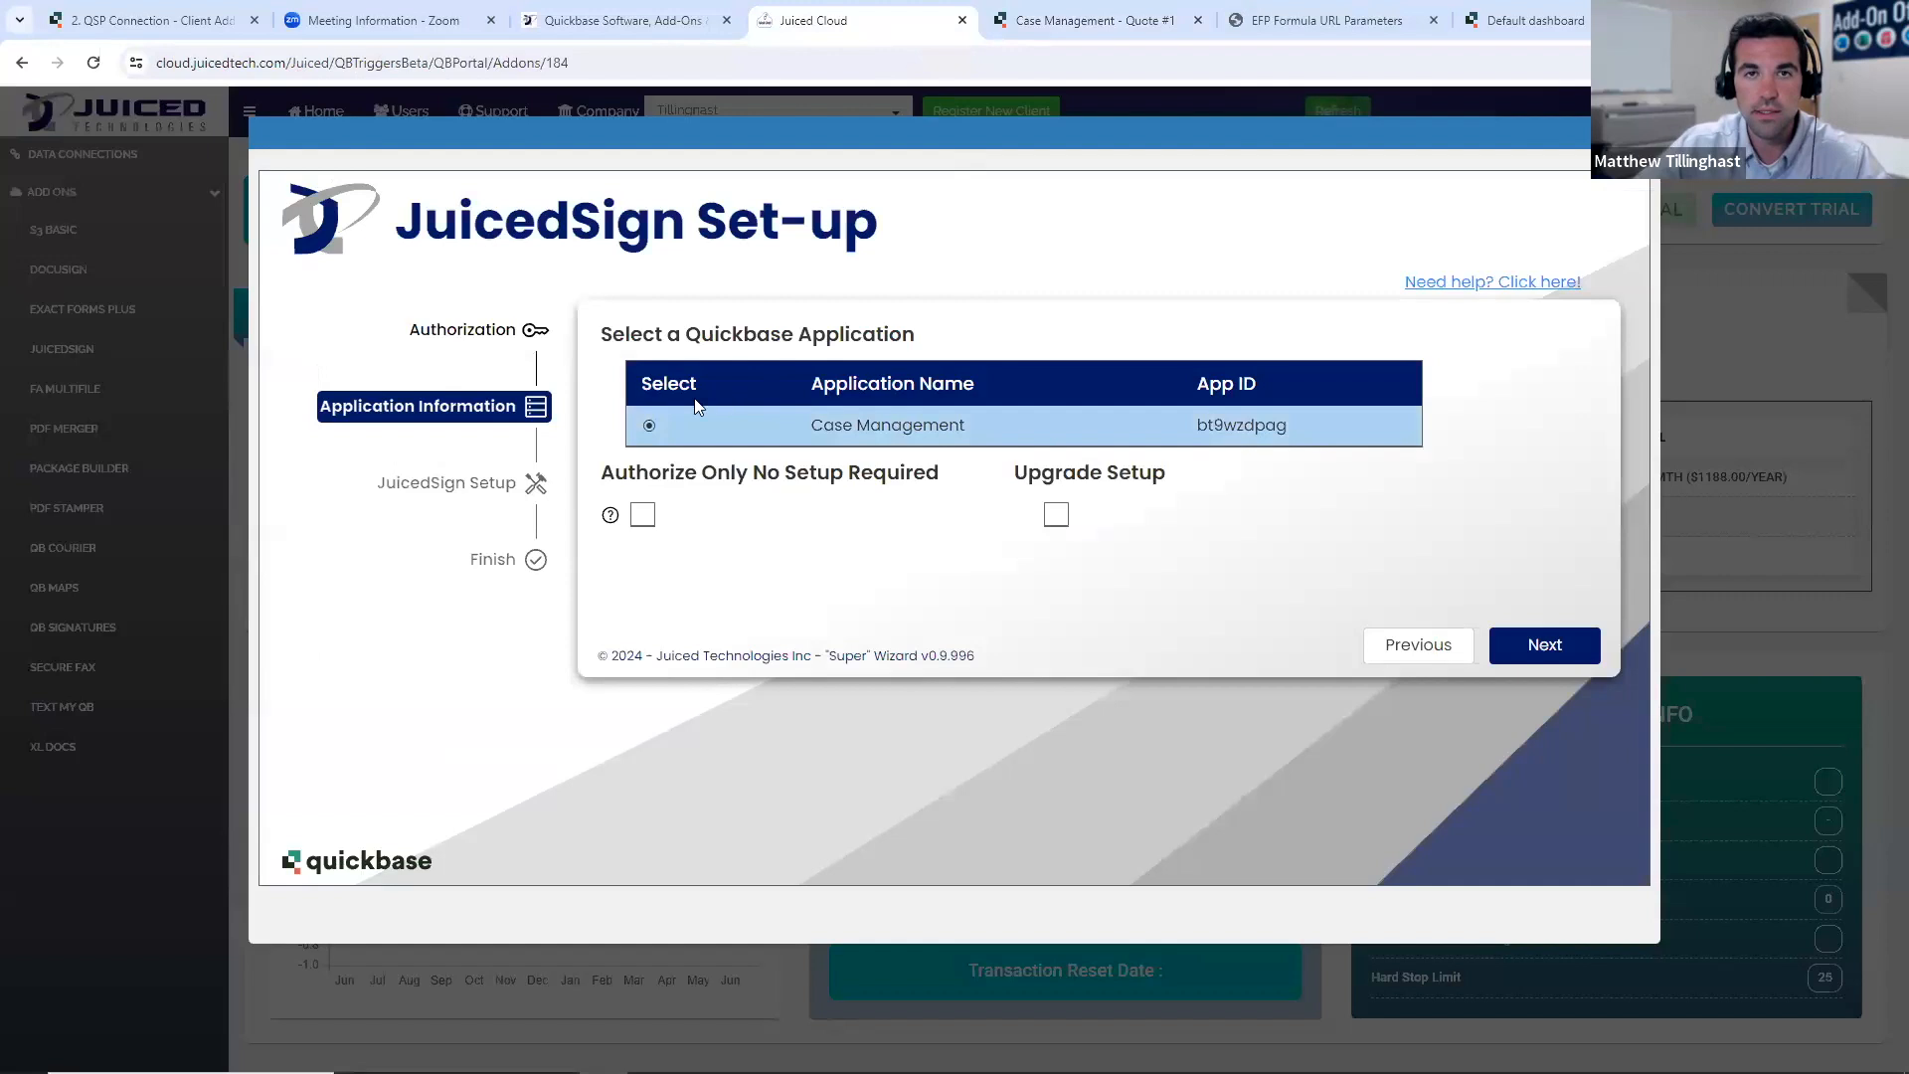
left_click(1514, 650)
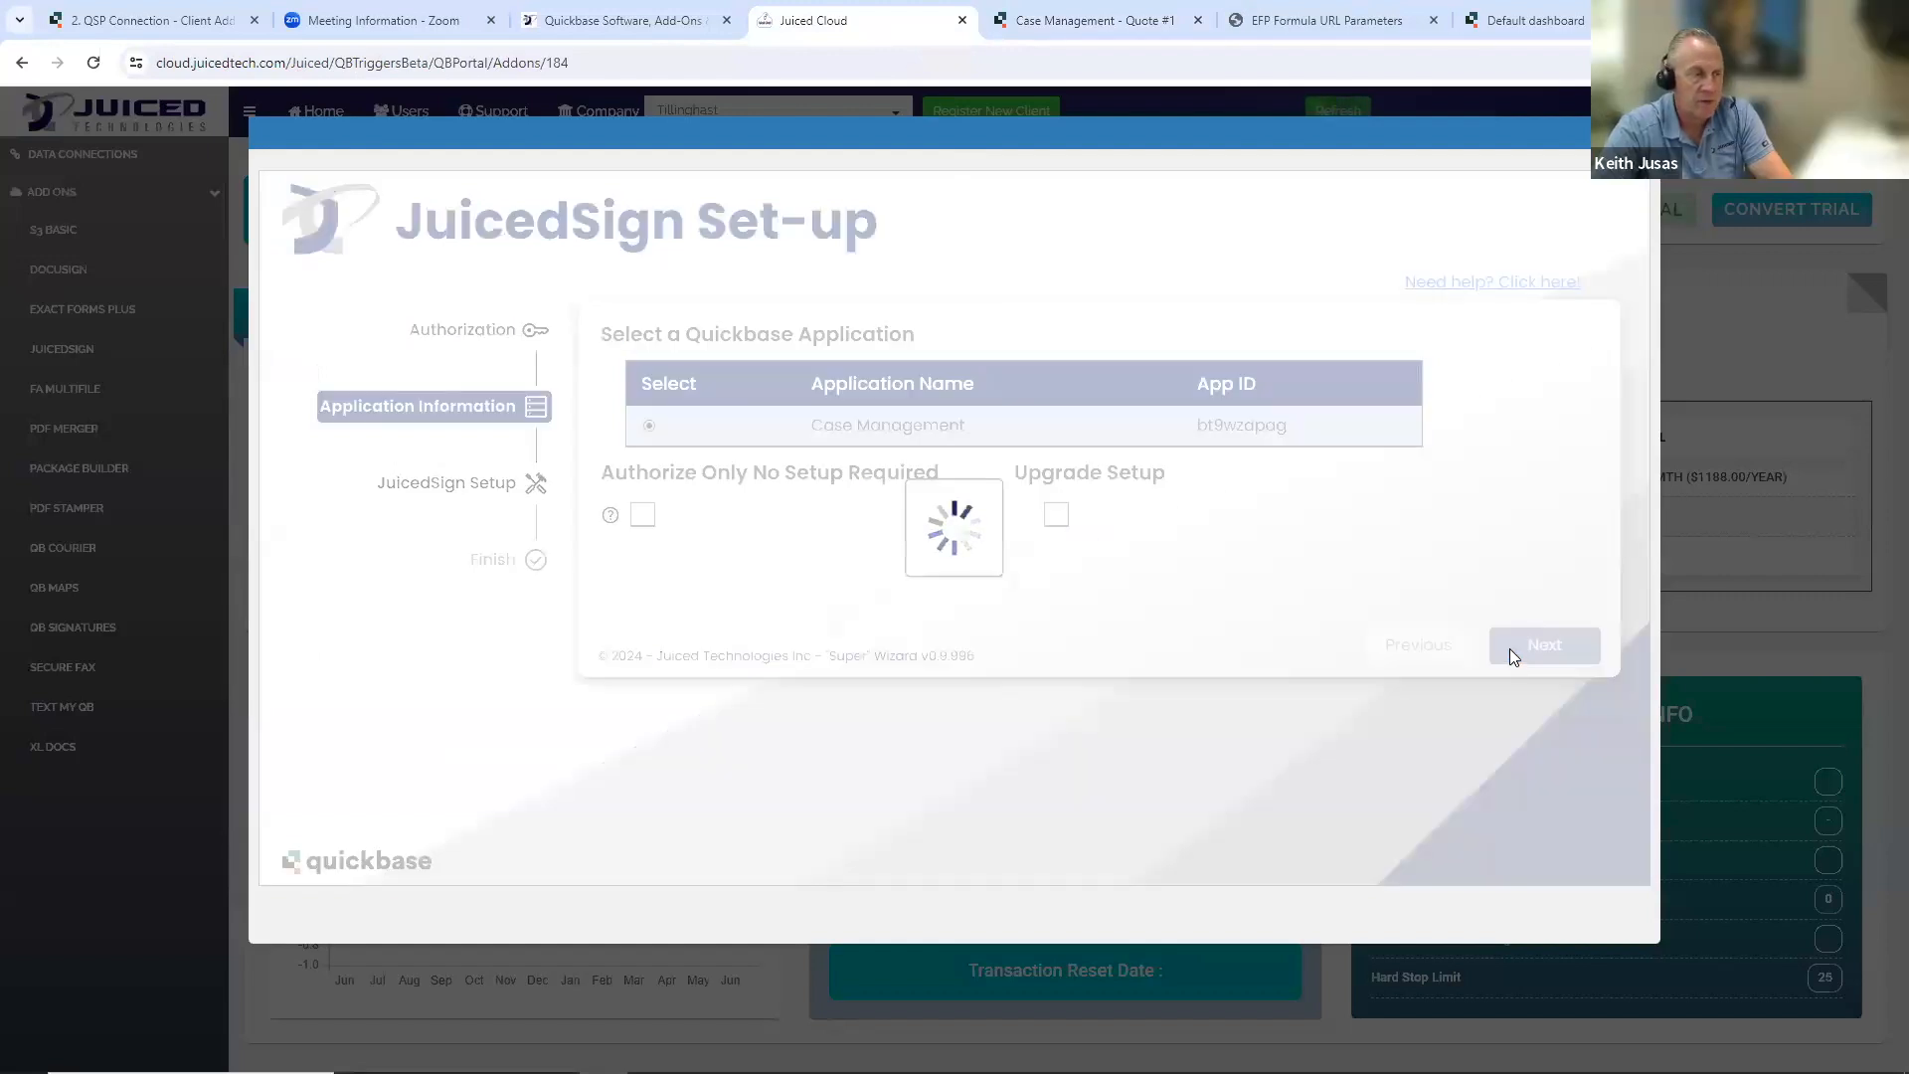
scroll(1385, 857, "down", 2)
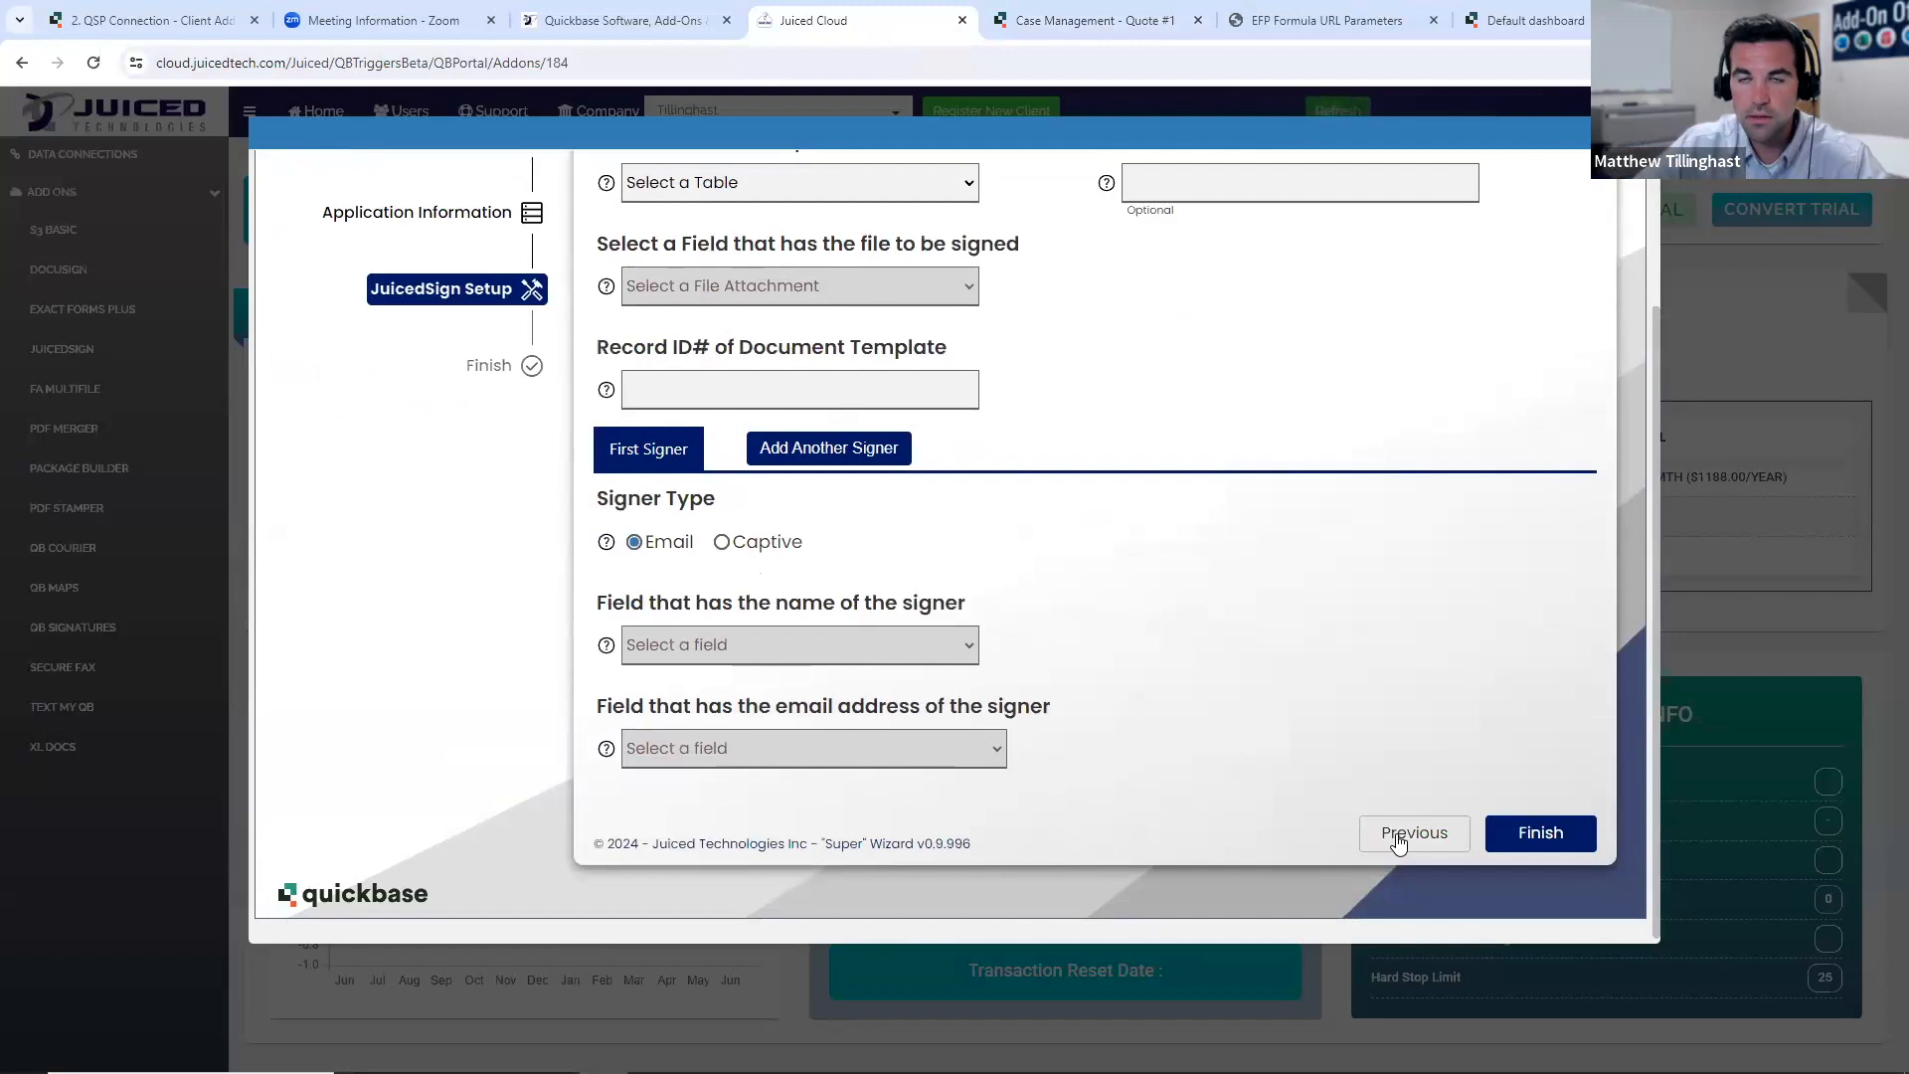
left_click(1392, 837)
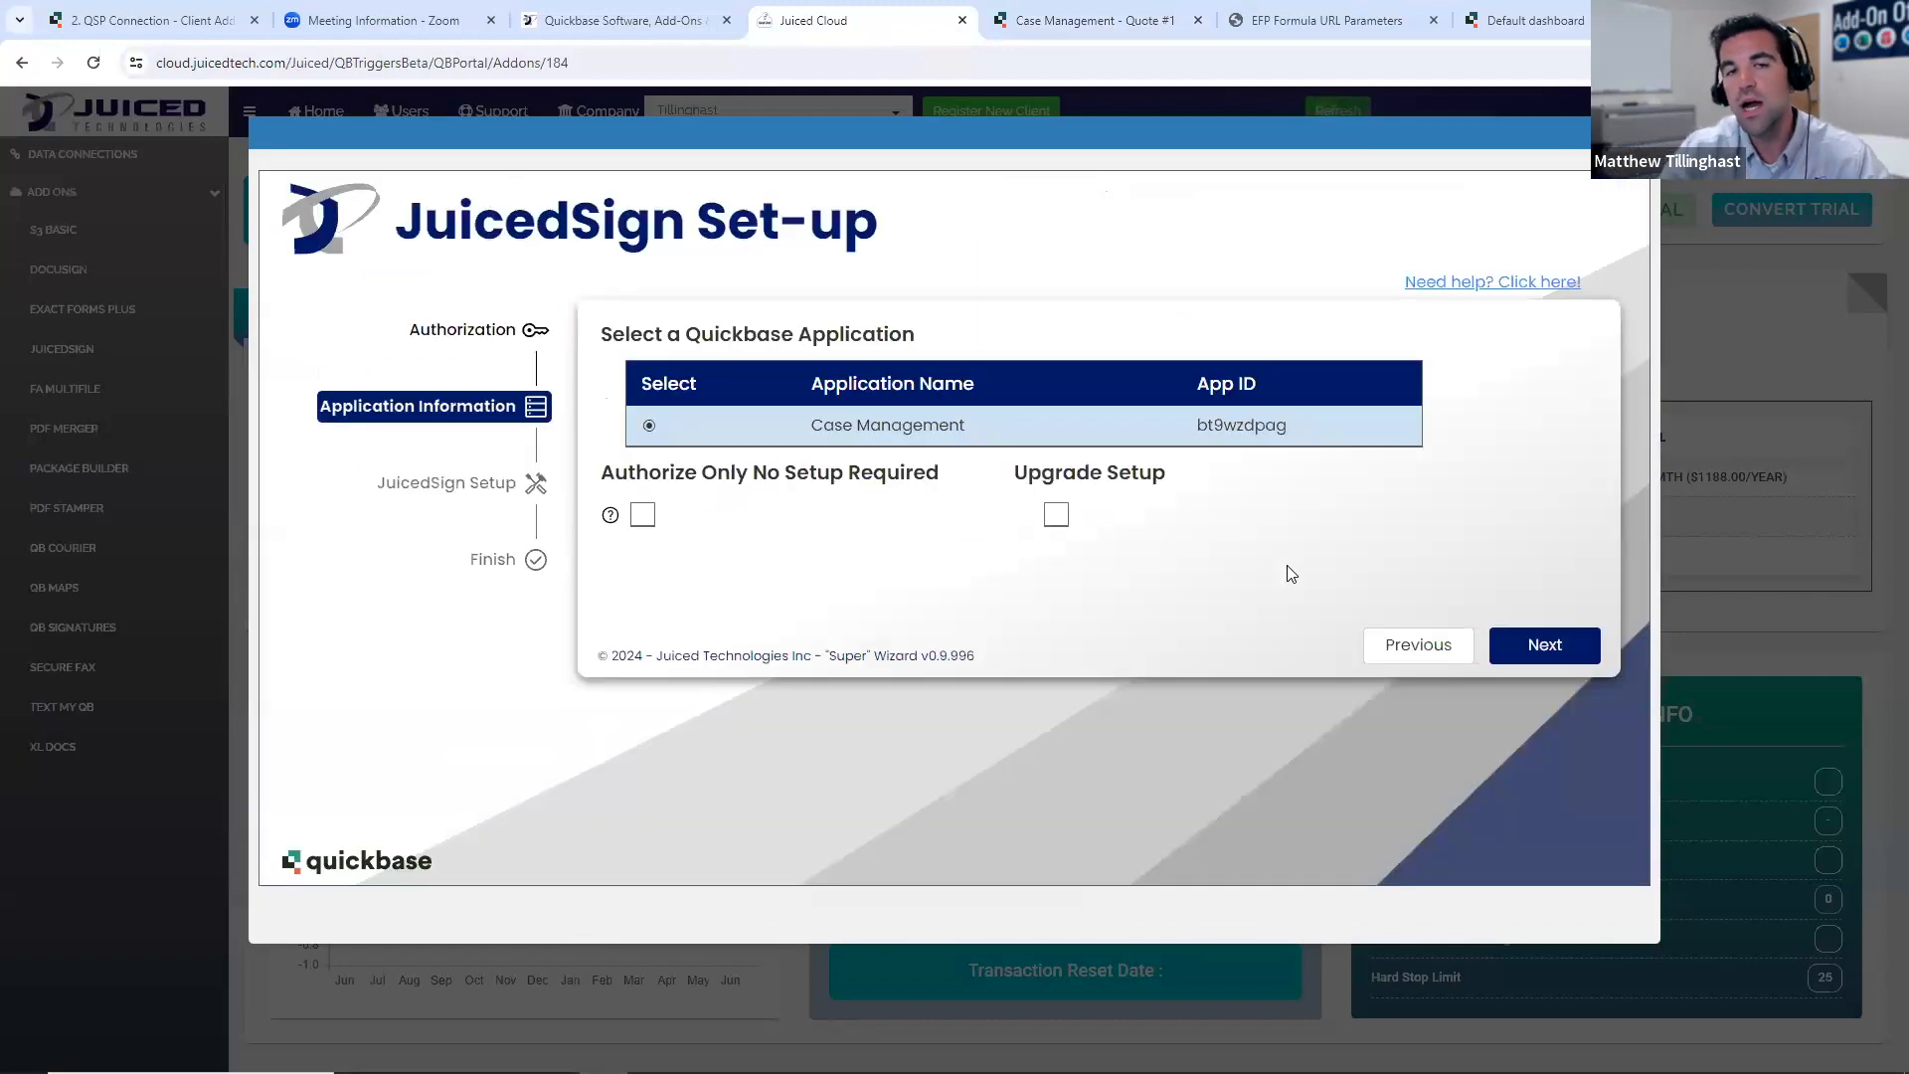
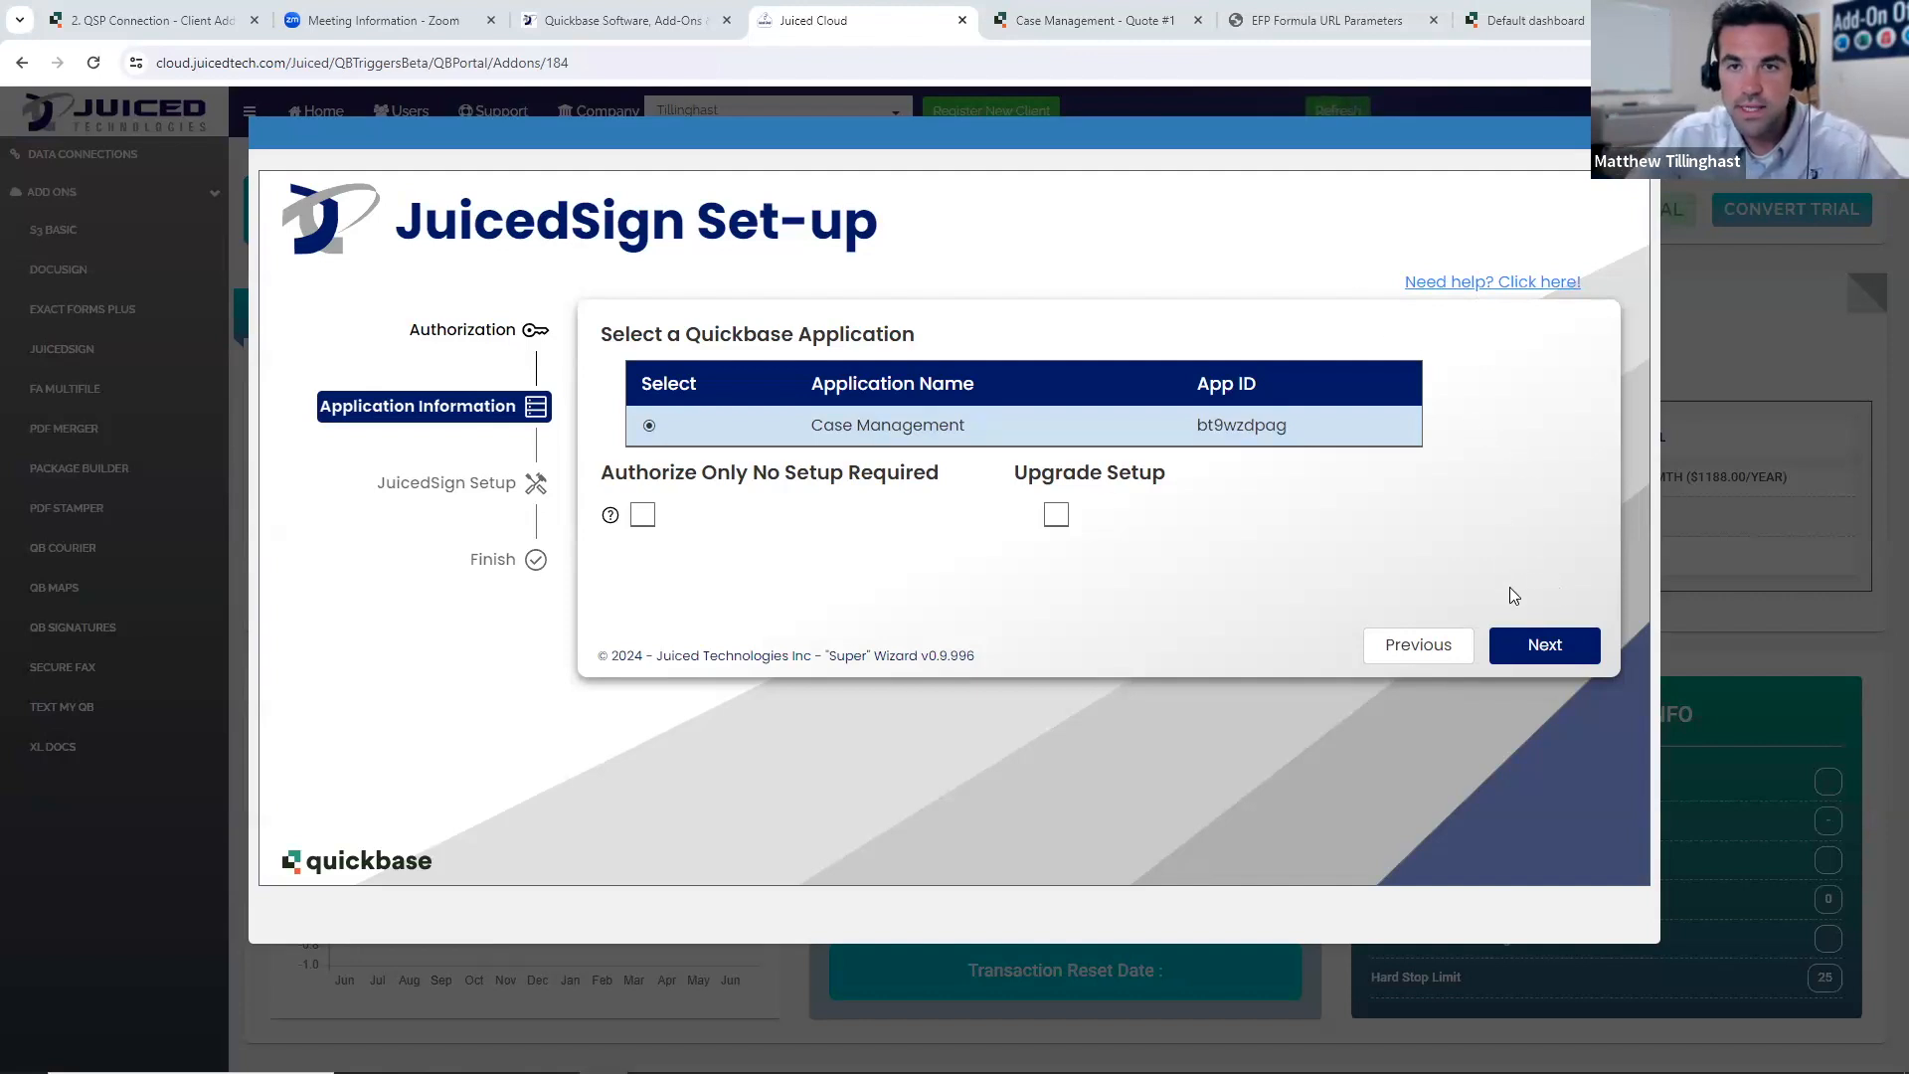
- Continue to the JuicedSign Setup page and choose the Quotes table with EFP Document as the field holding the file to sign
left_click(1533, 643)
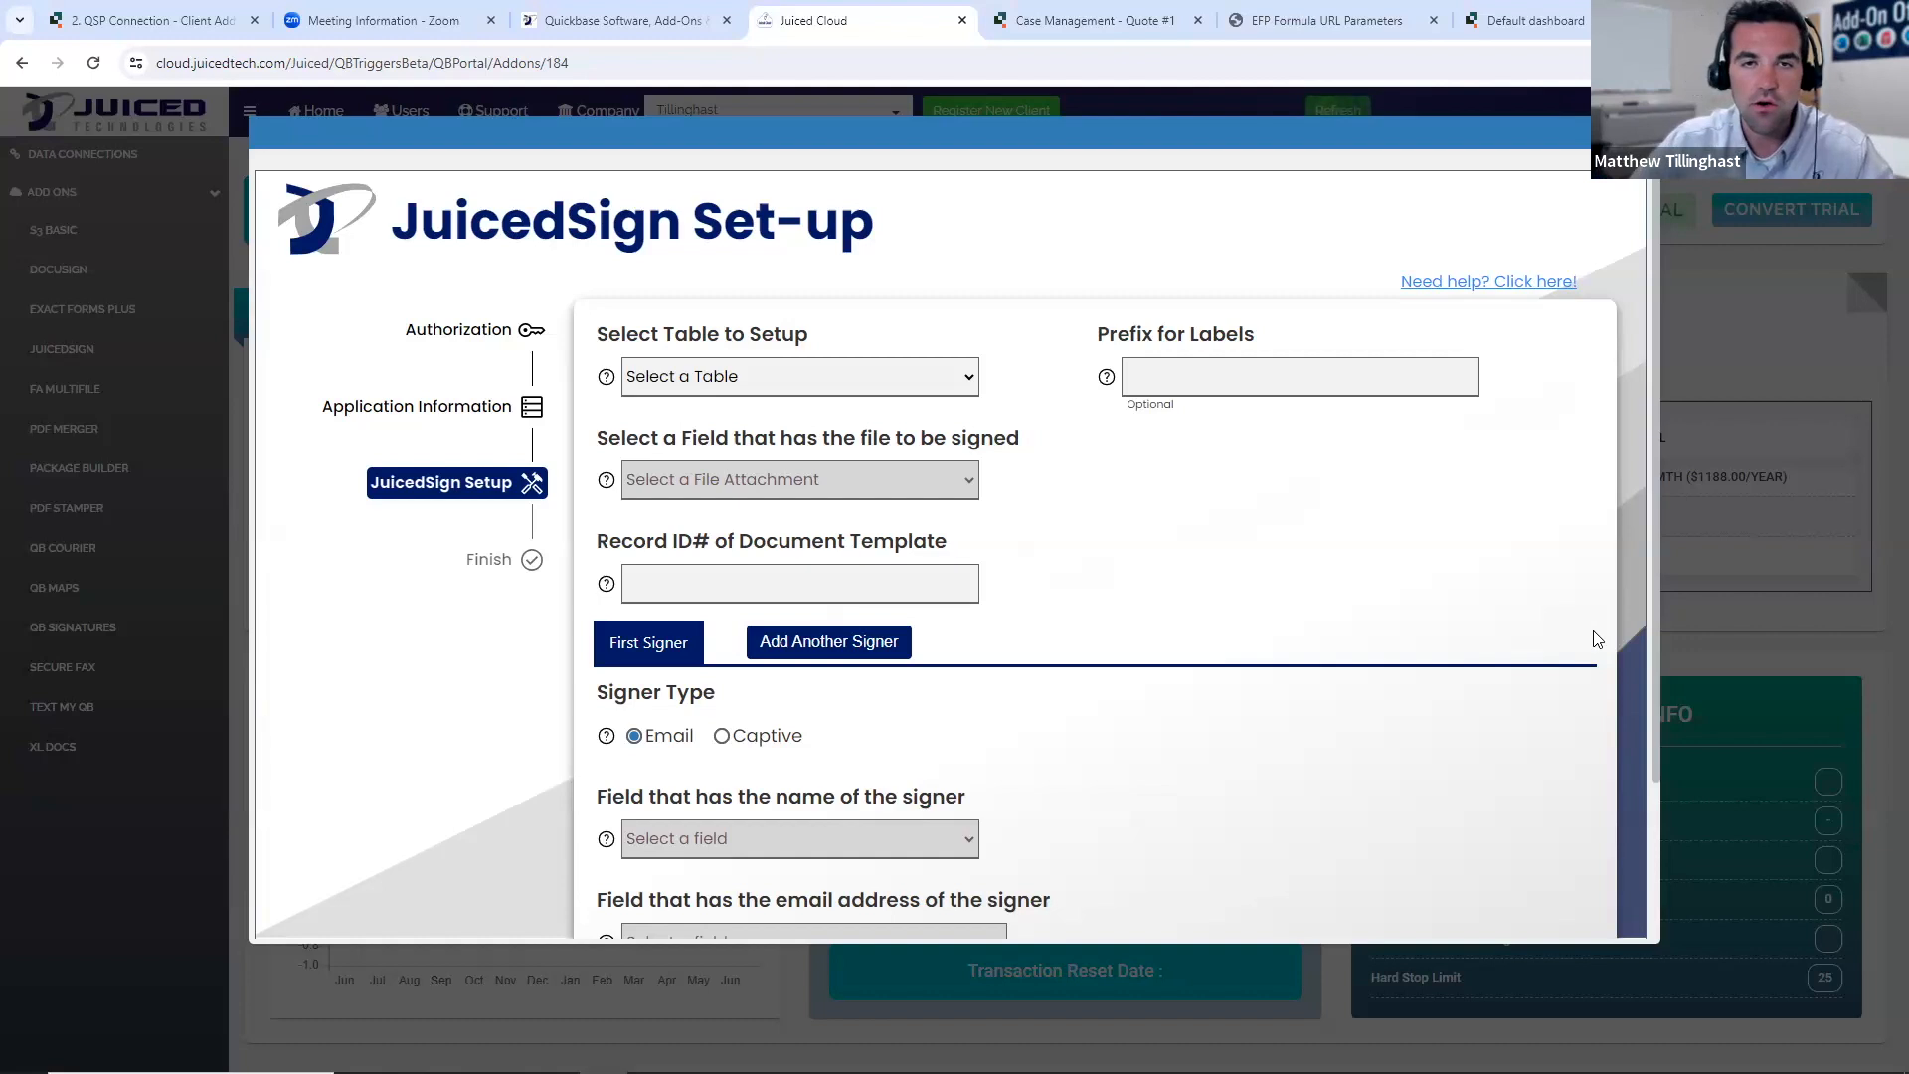
left_click(888, 378)
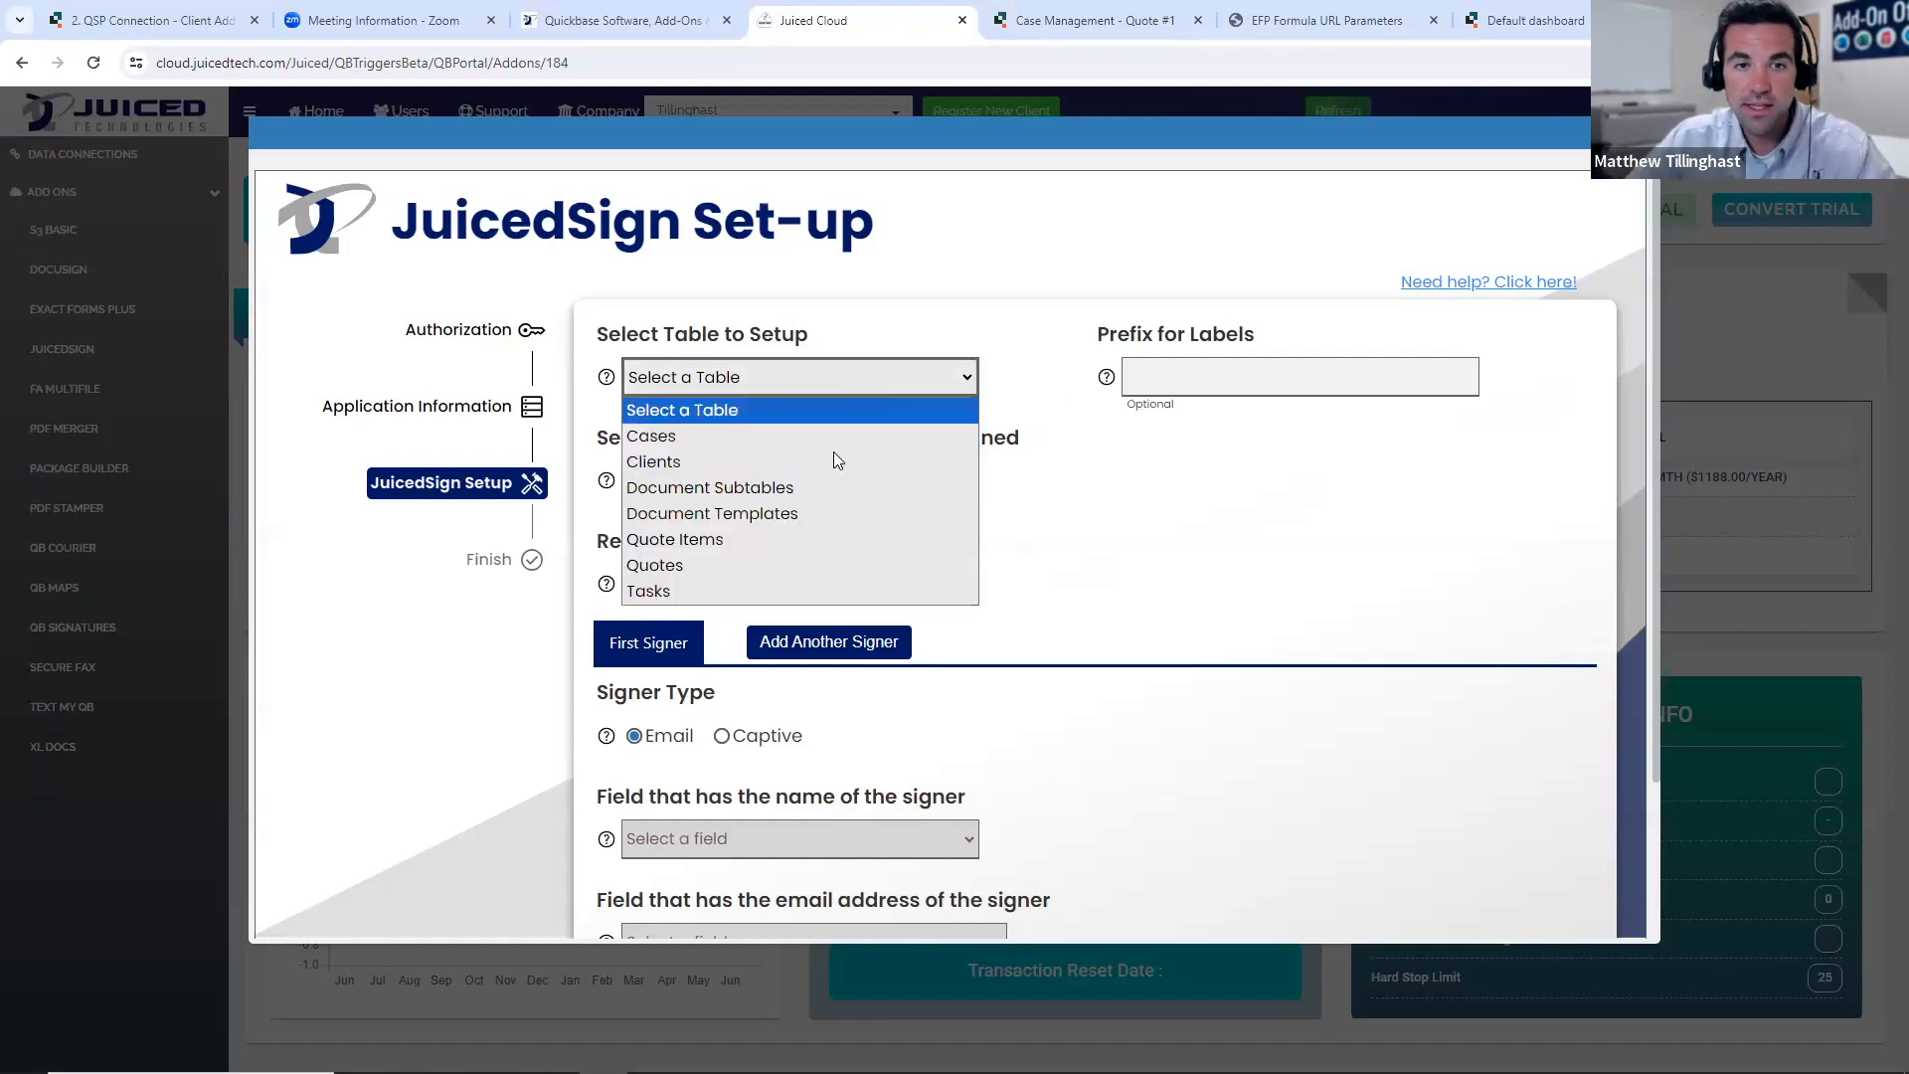
left_click(790, 573)
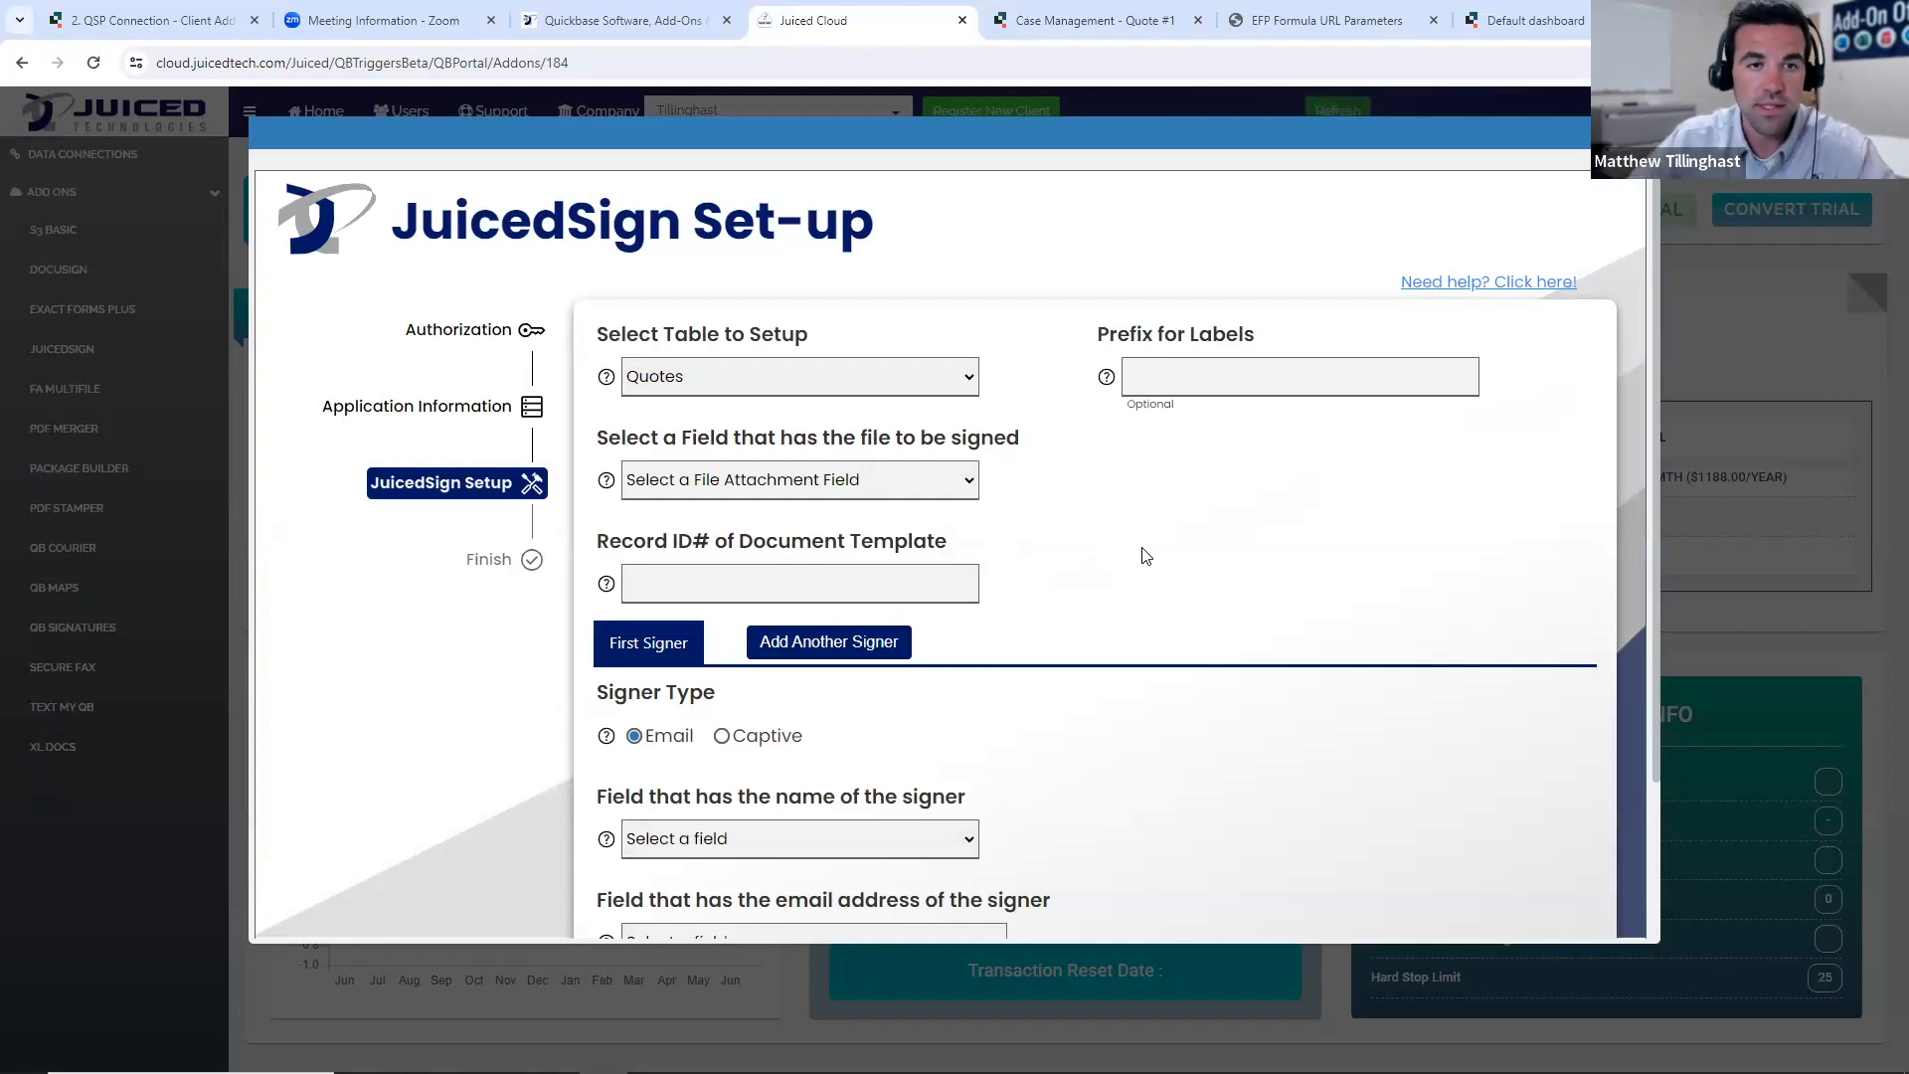
left_click(887, 487)
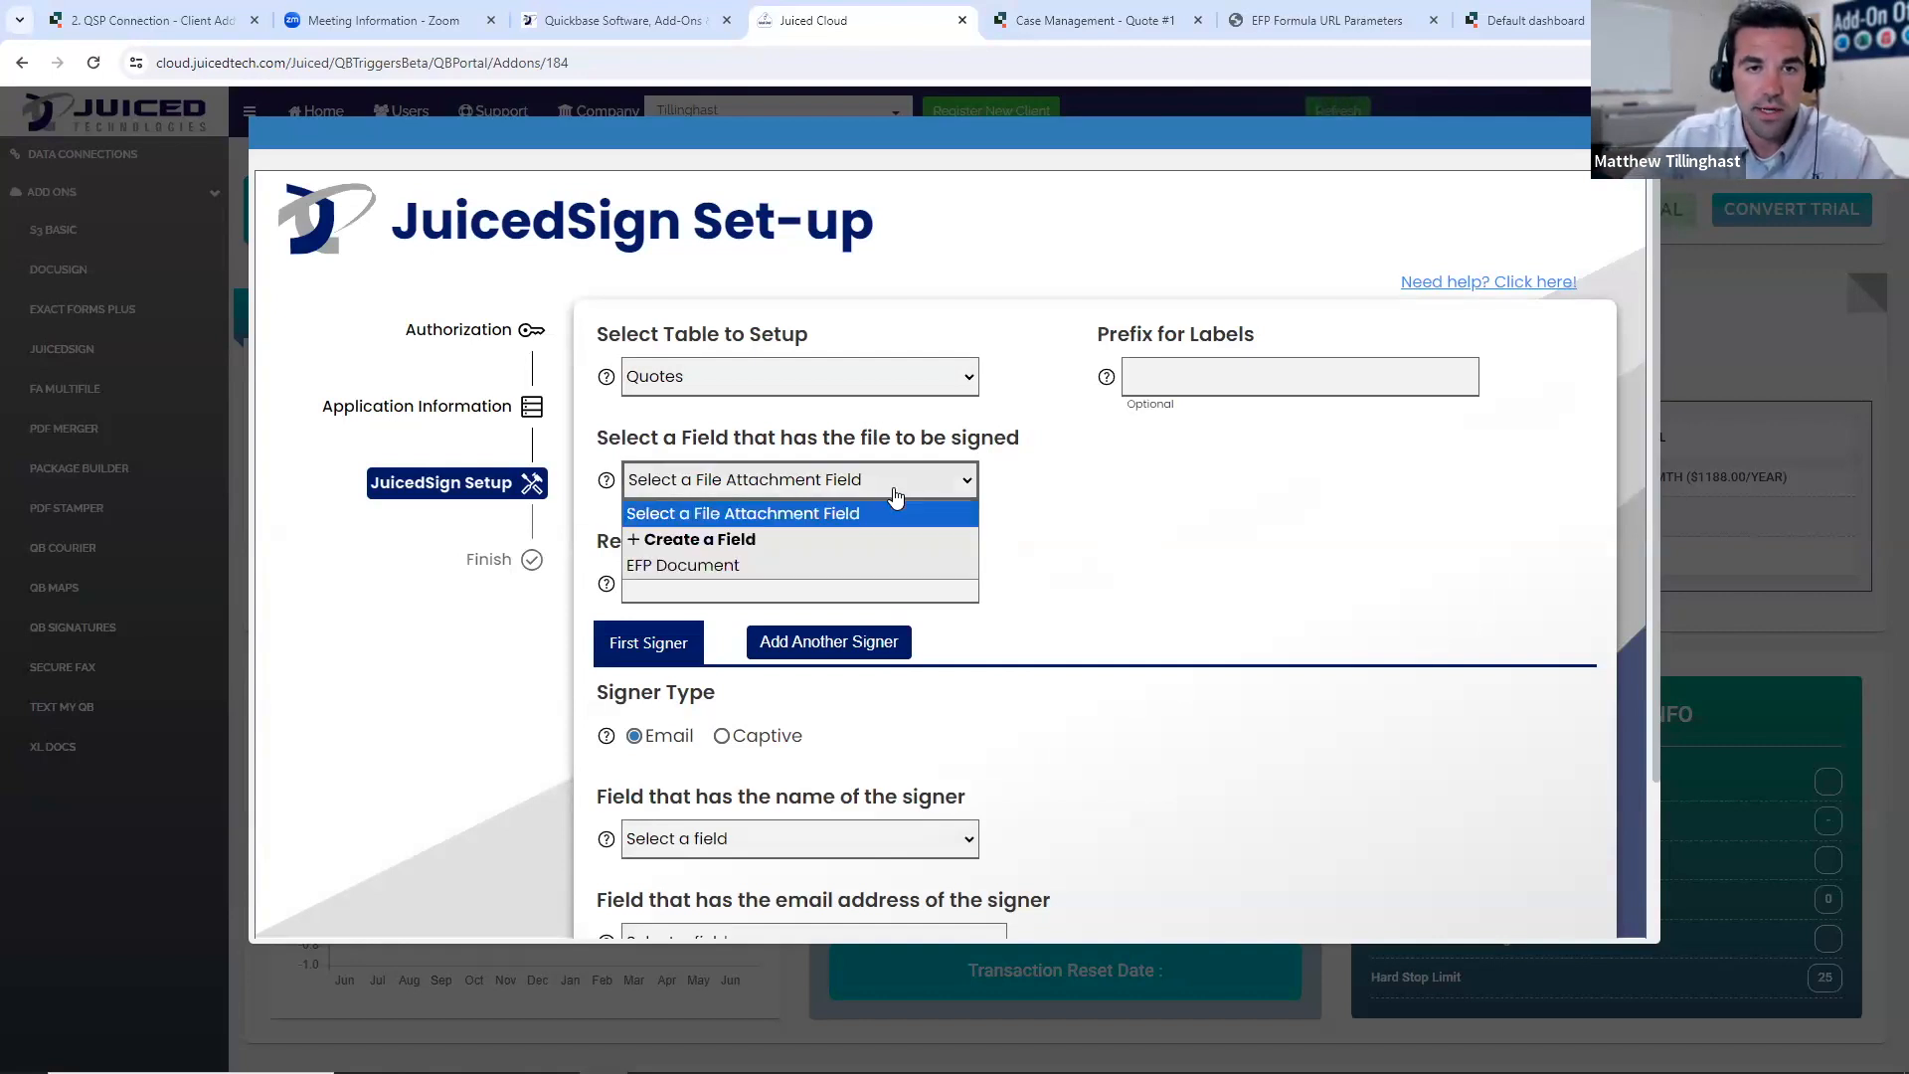
left_click(752, 566)
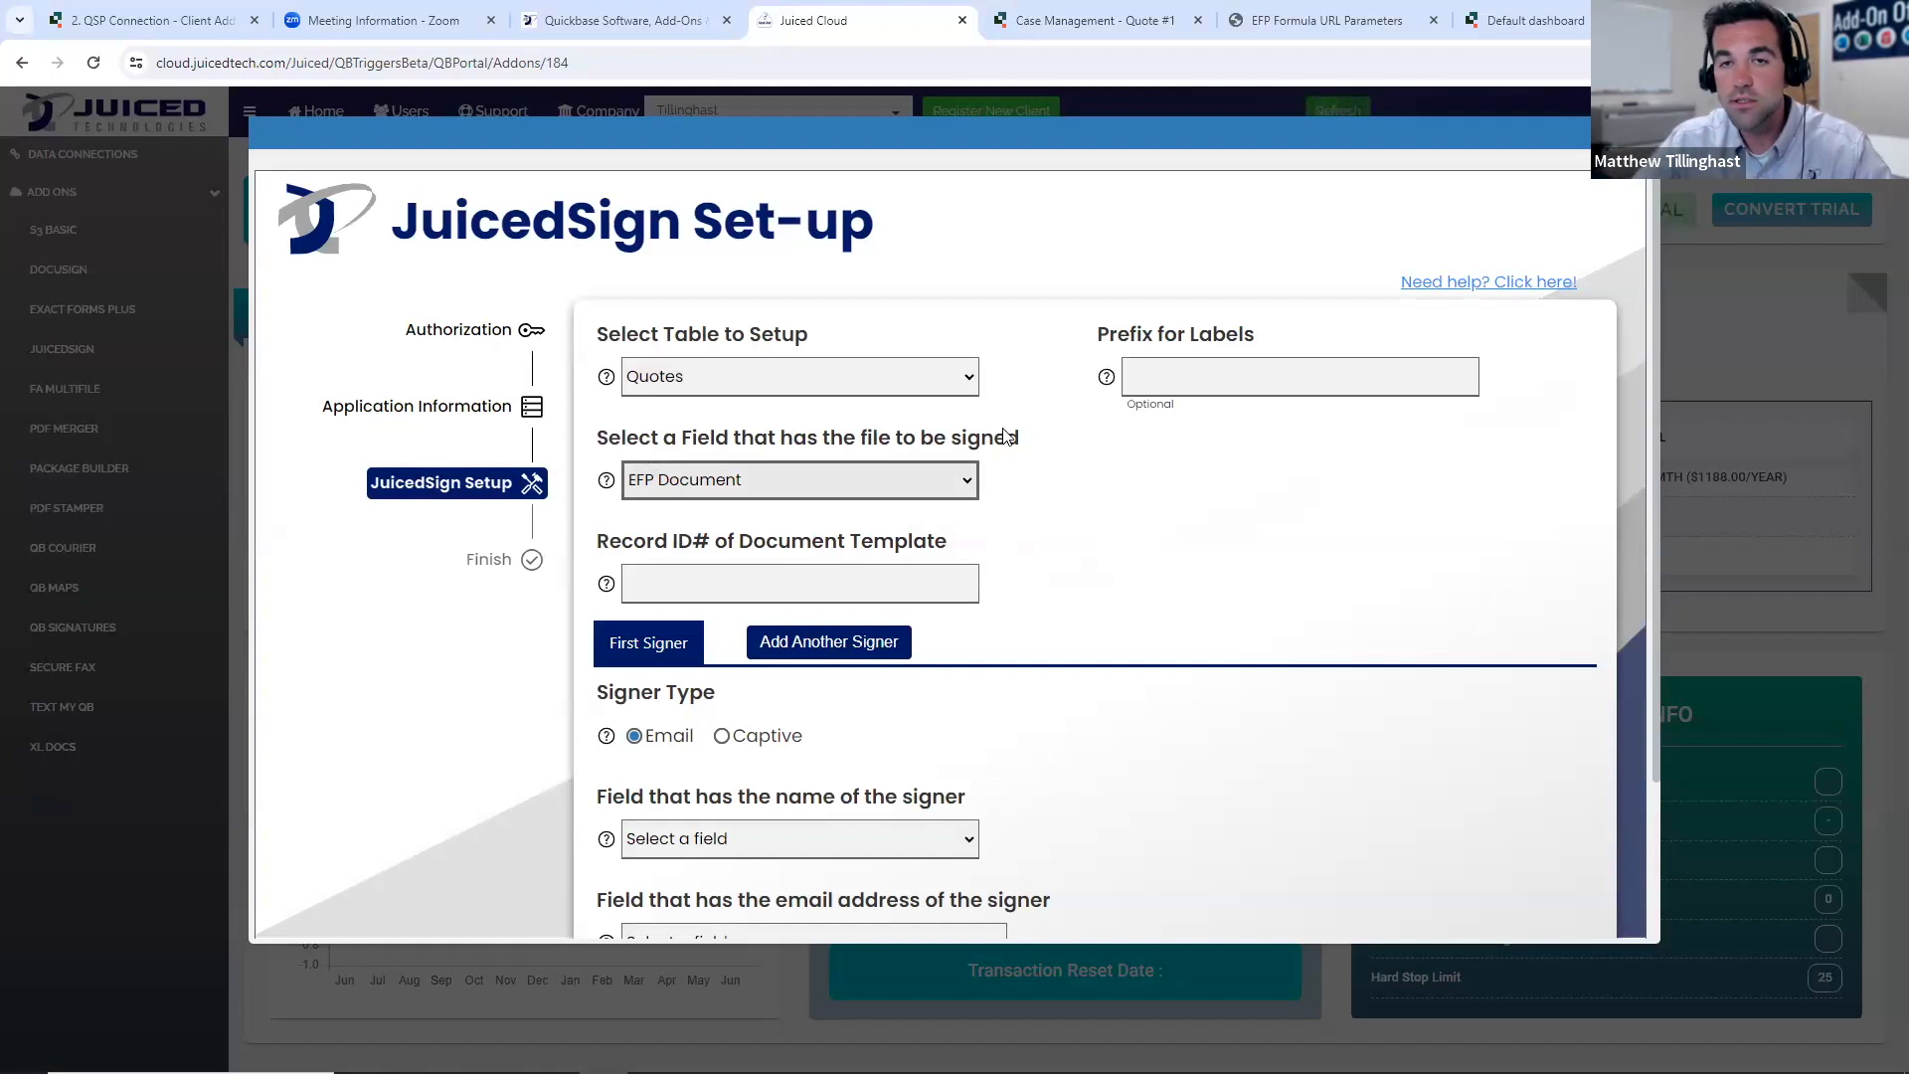
left_click(952, 485)
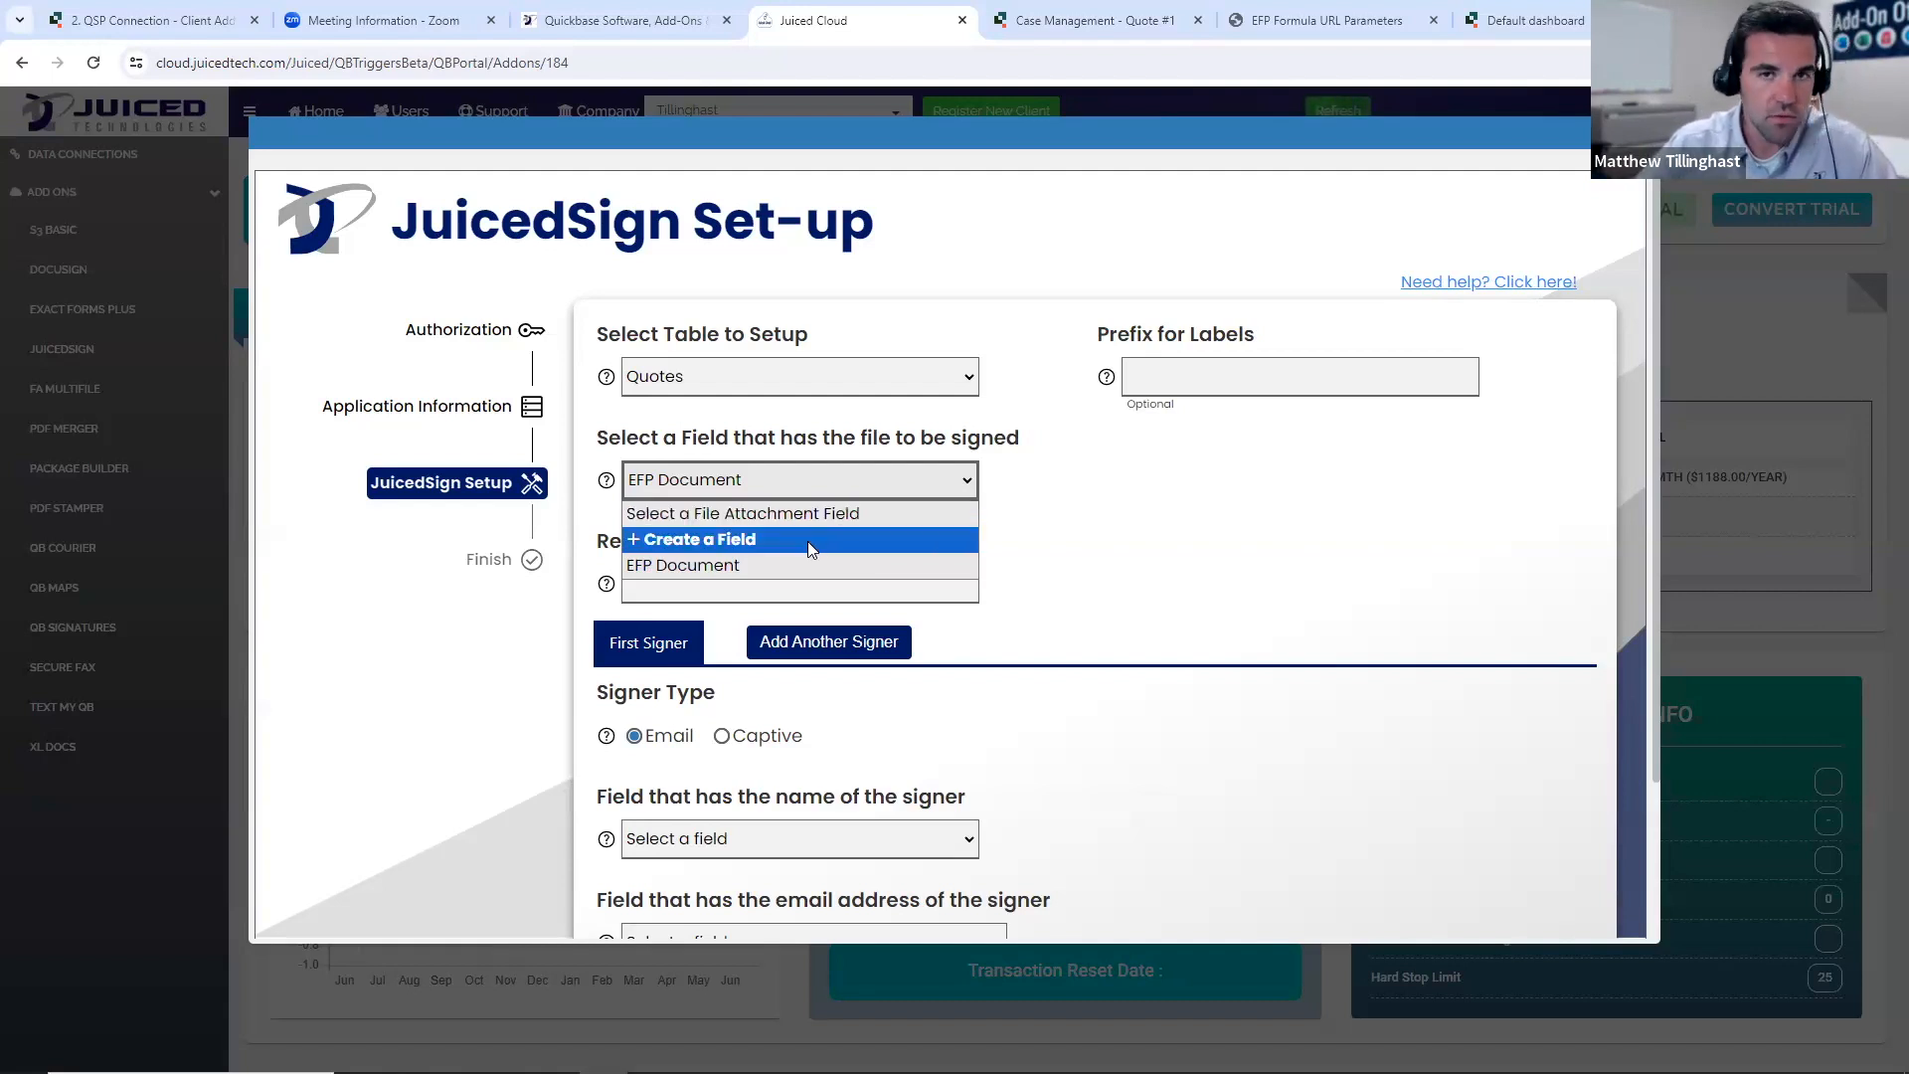
left_click(1312, 555)
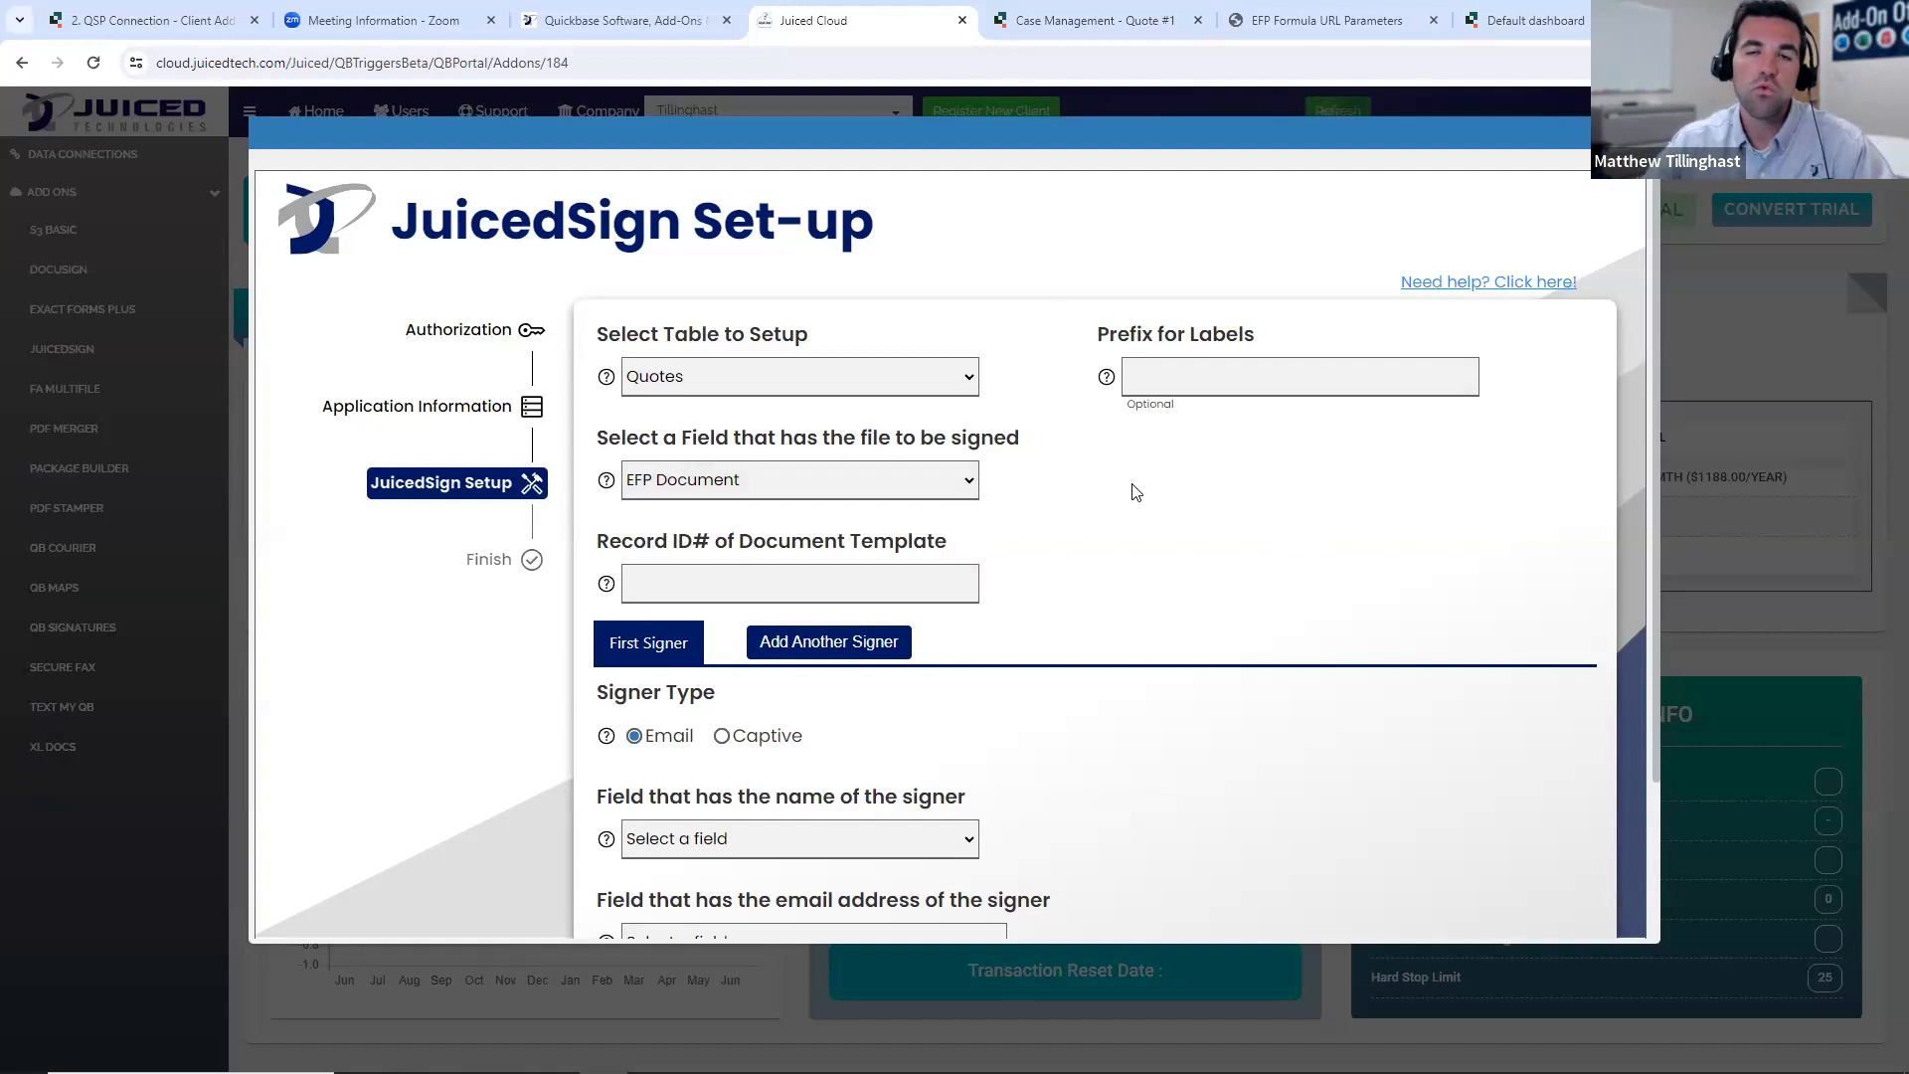
- Try JT as the prefix for labels, clear it again, and read the help text for that setting
left_click(1169, 379)
type("JT")
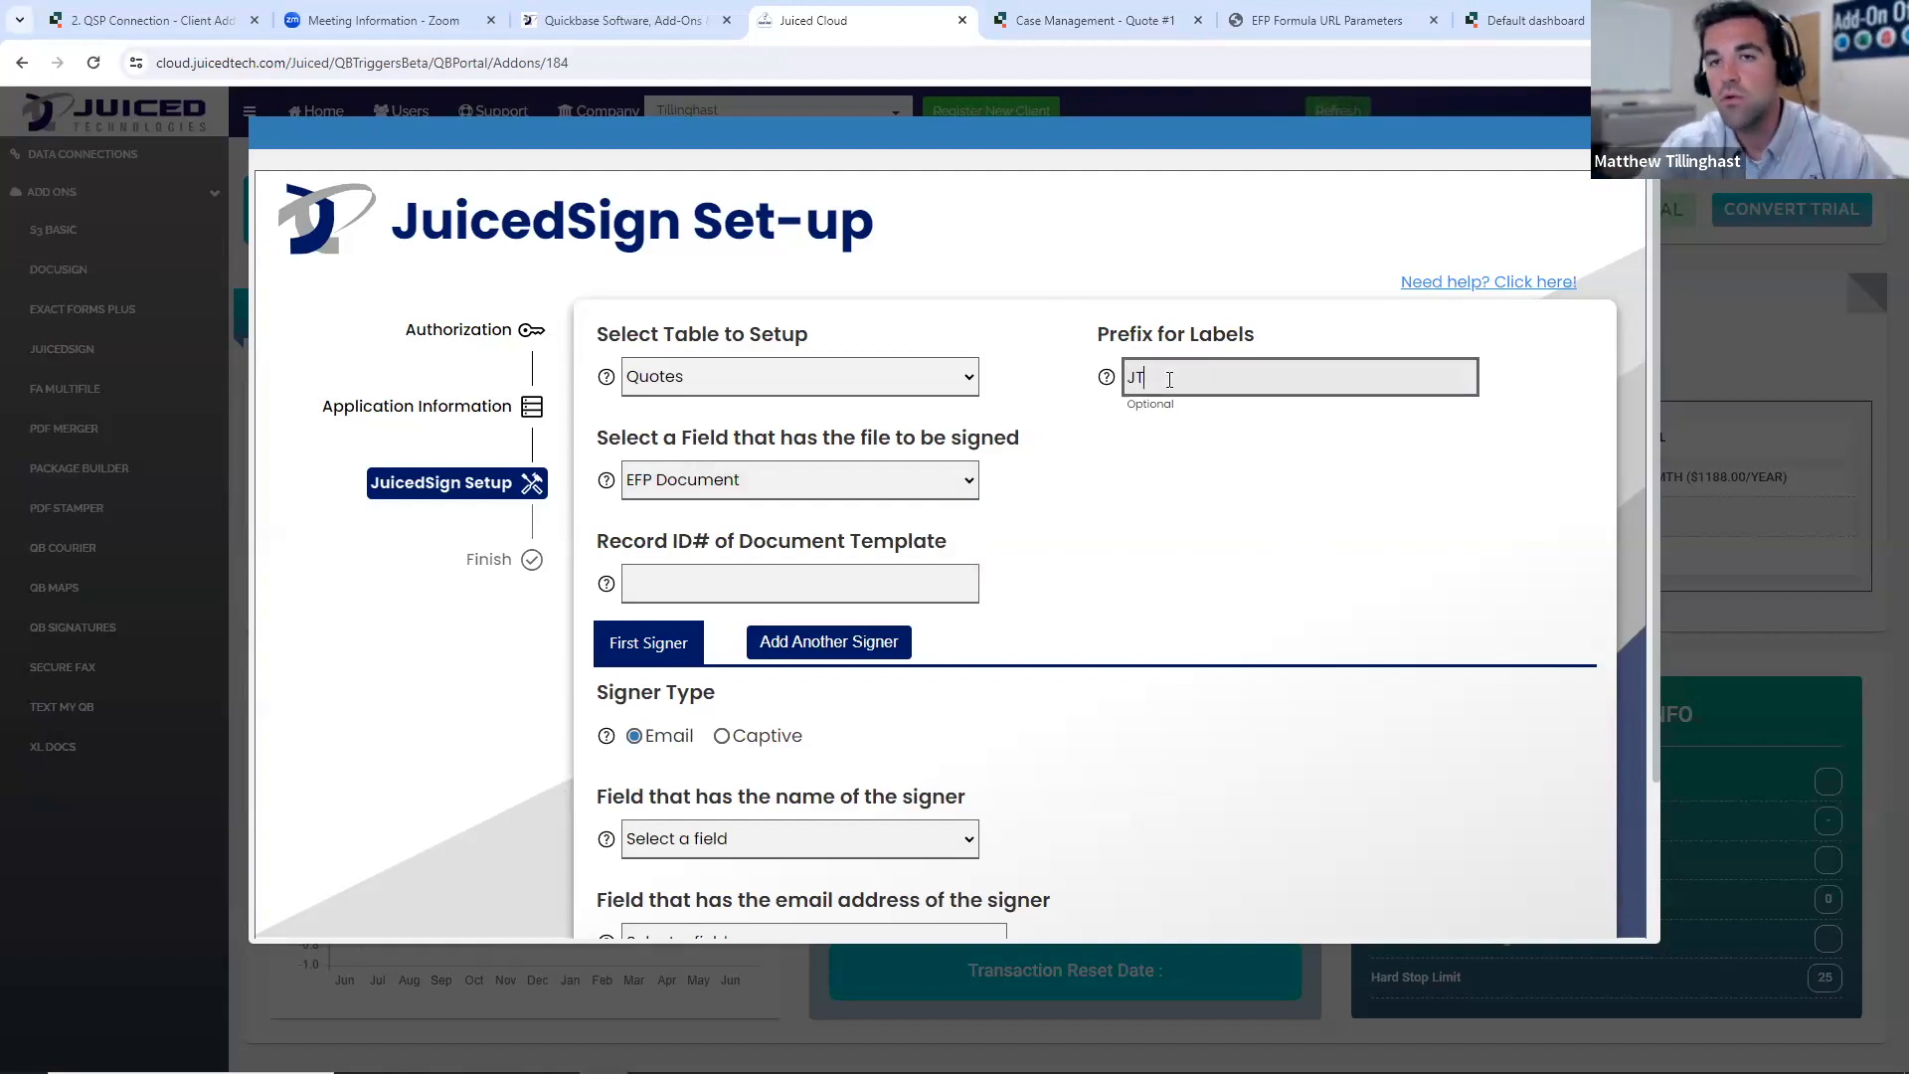
key("BackSpace")
key("BackSpace")
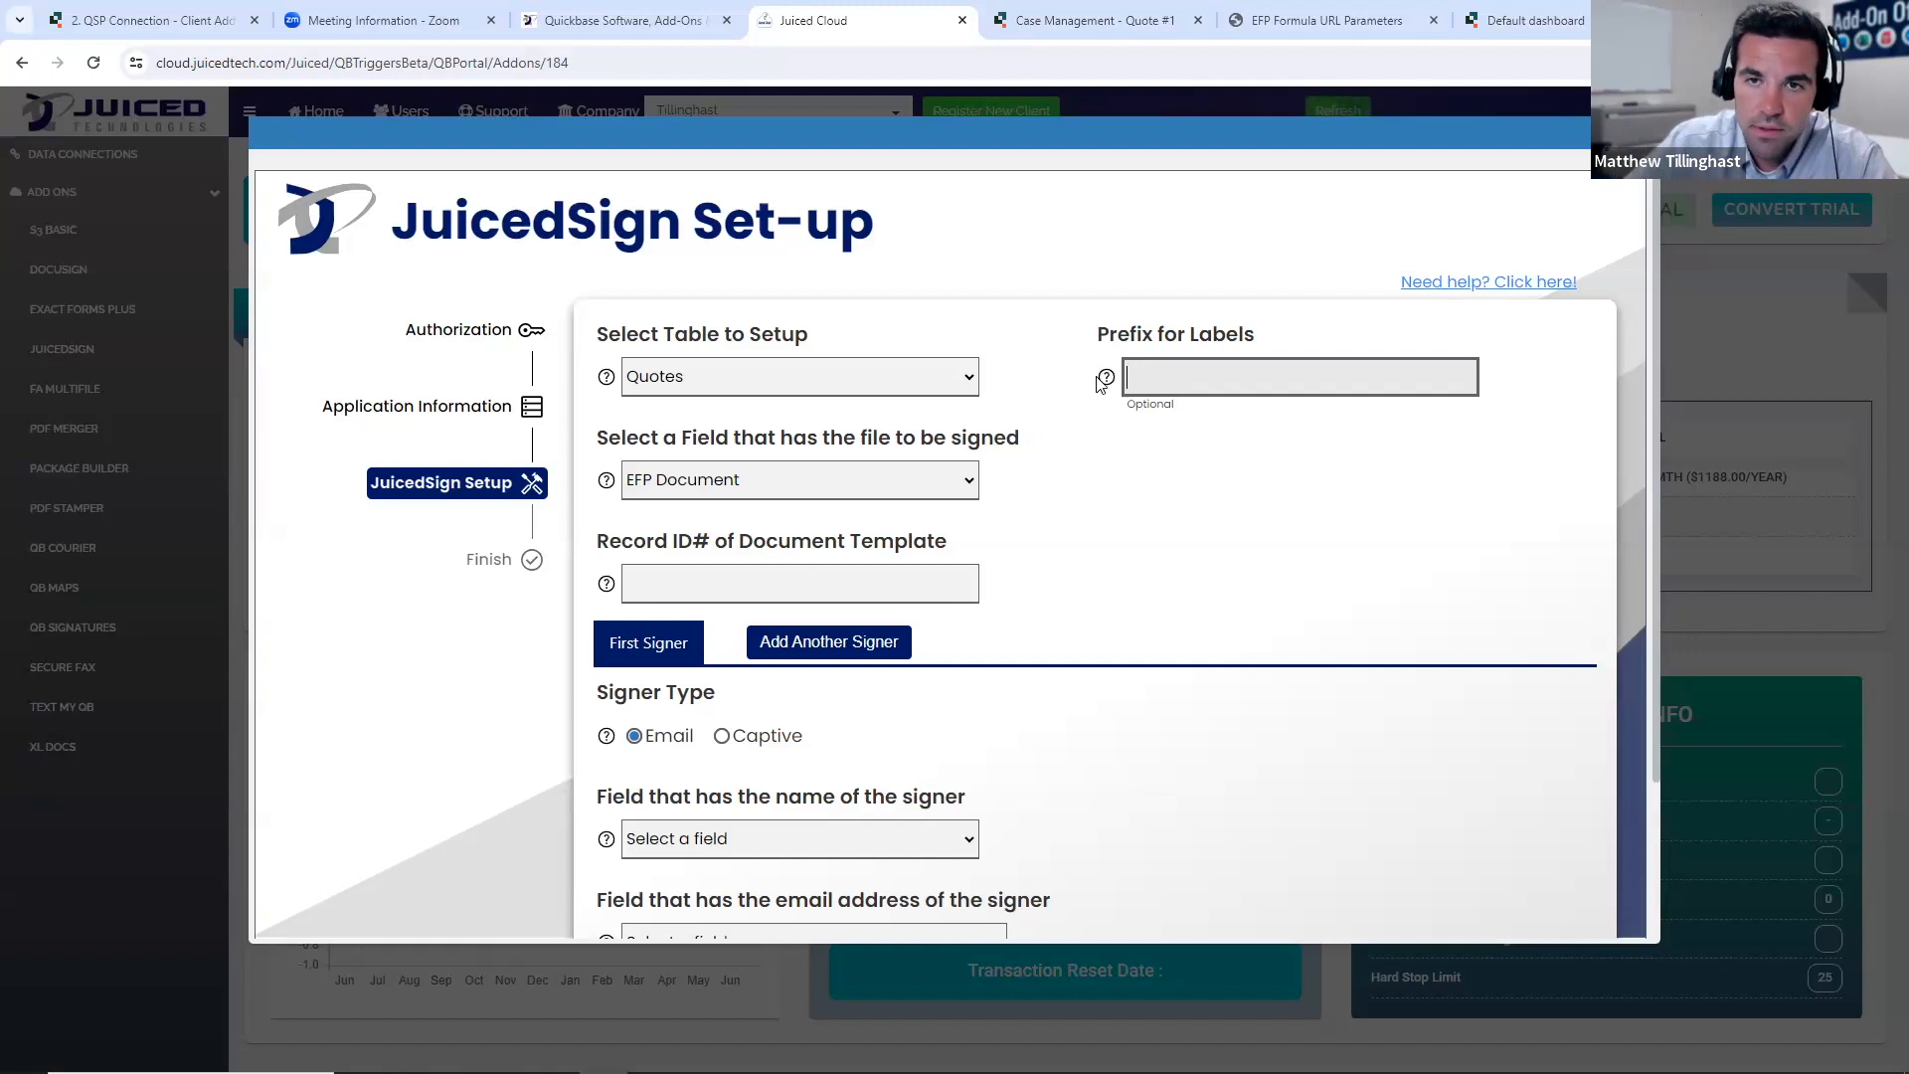
mouse_move(1109, 384)
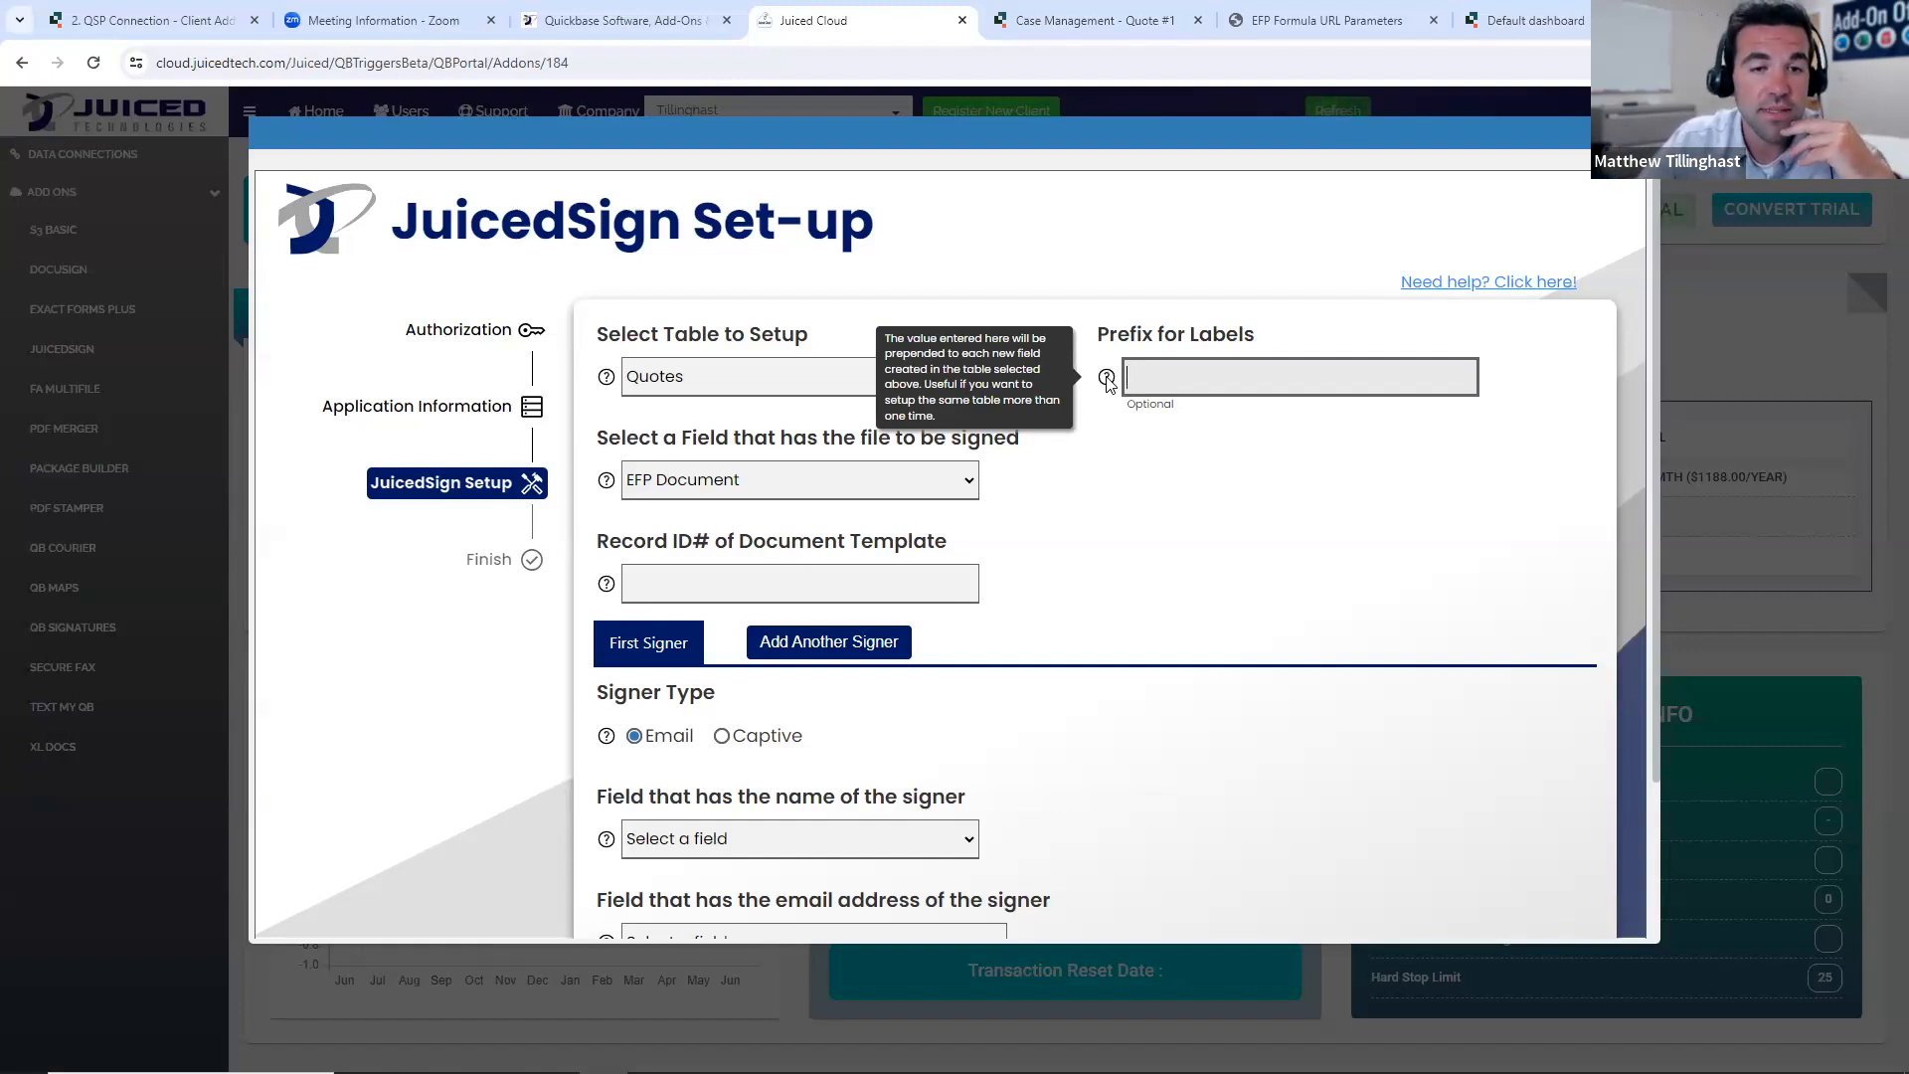
left_click(1172, 546)
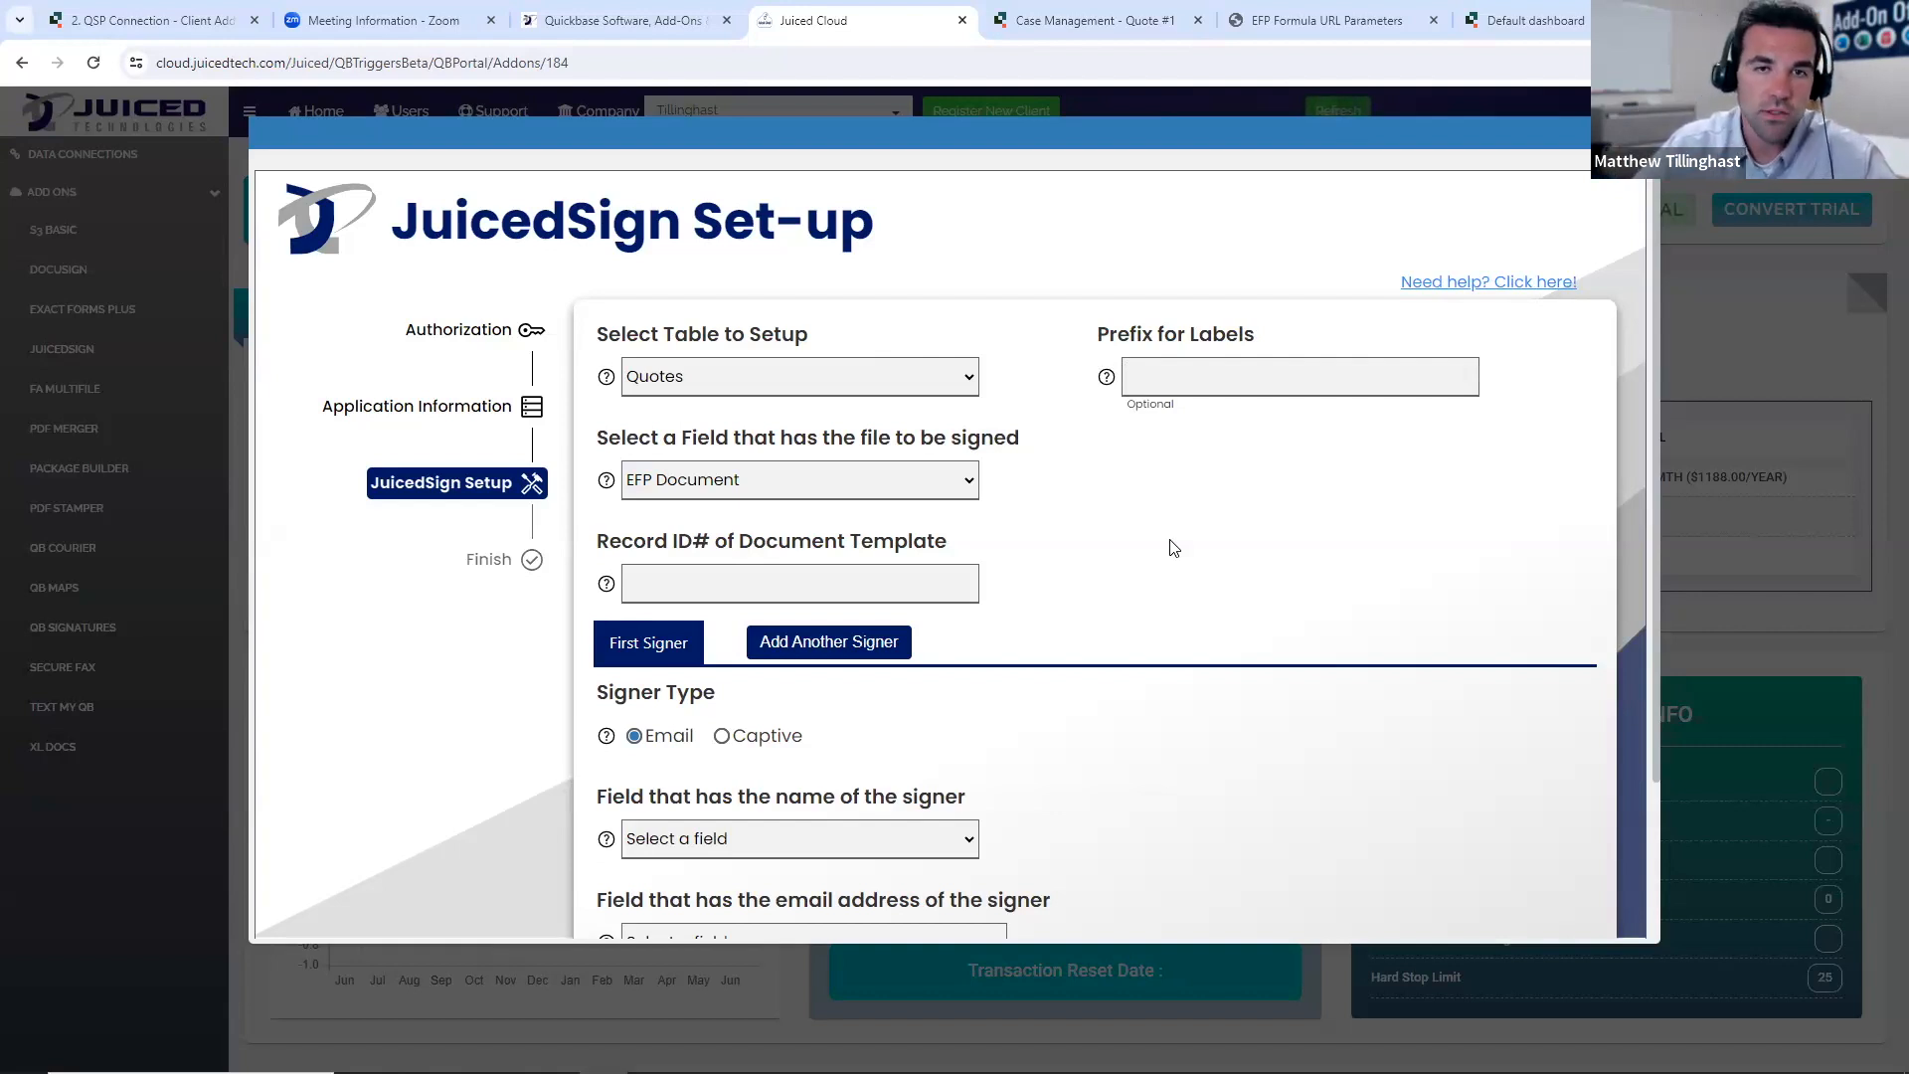
- Set the document template's record ID# to 1 and check the Document Templates table in the Case Management app
scroll(1183, 546, "down", 2)
scroll(1197, 553, "up", 1)
scroll(1197, 554, "down", 1)
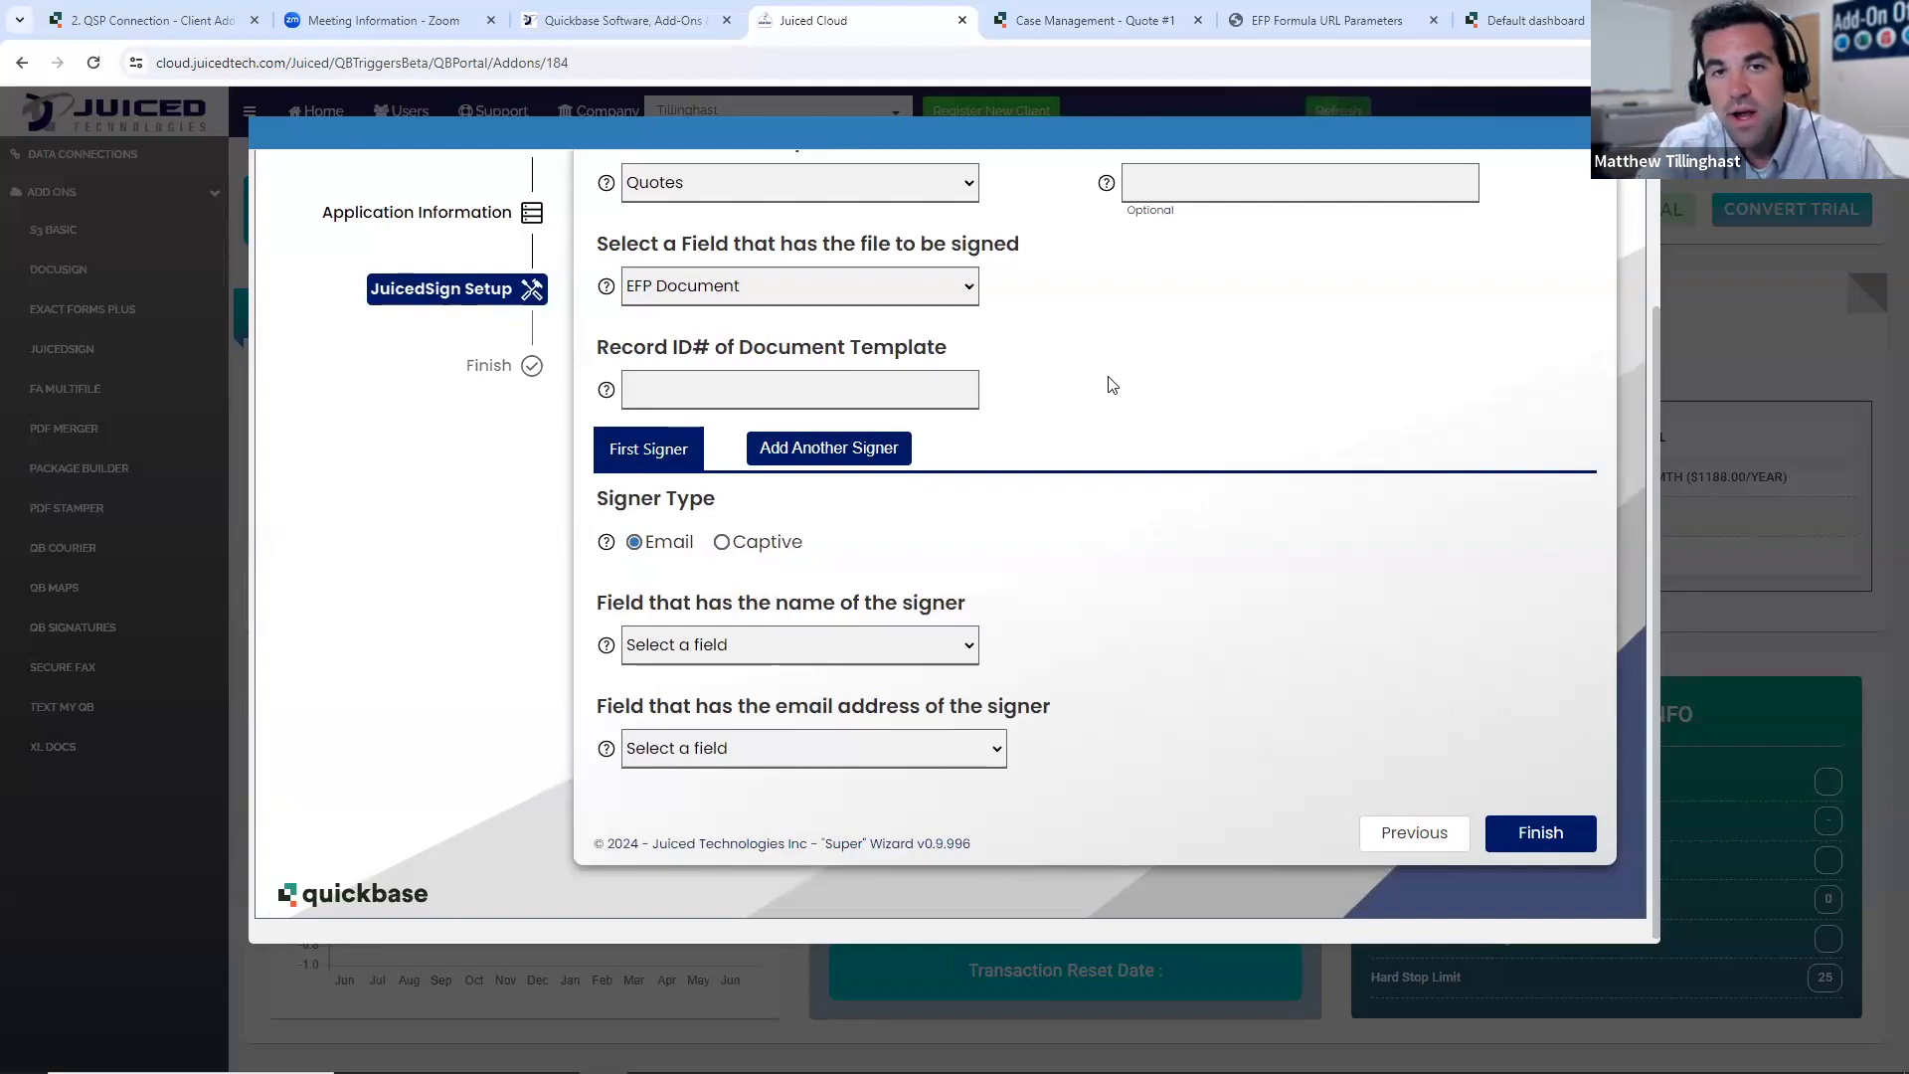
left_click(800, 395)
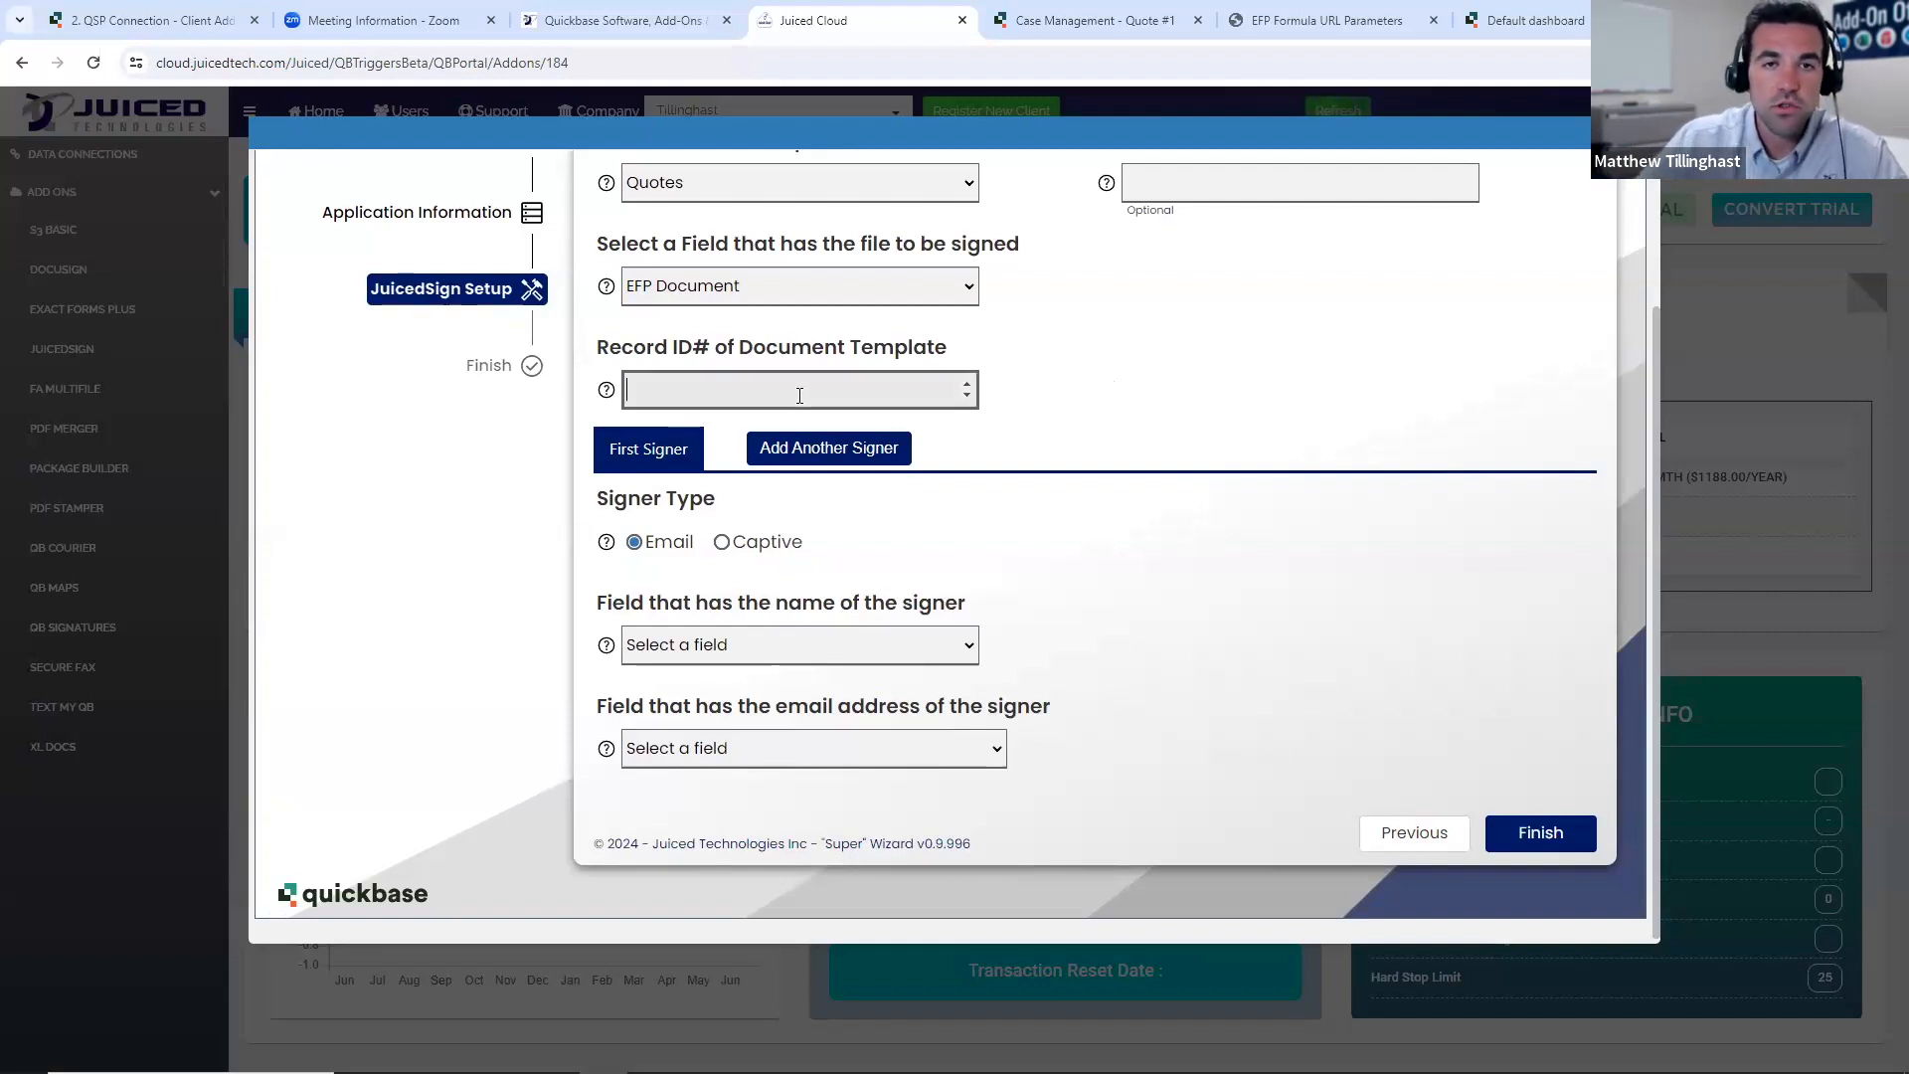
type("1")
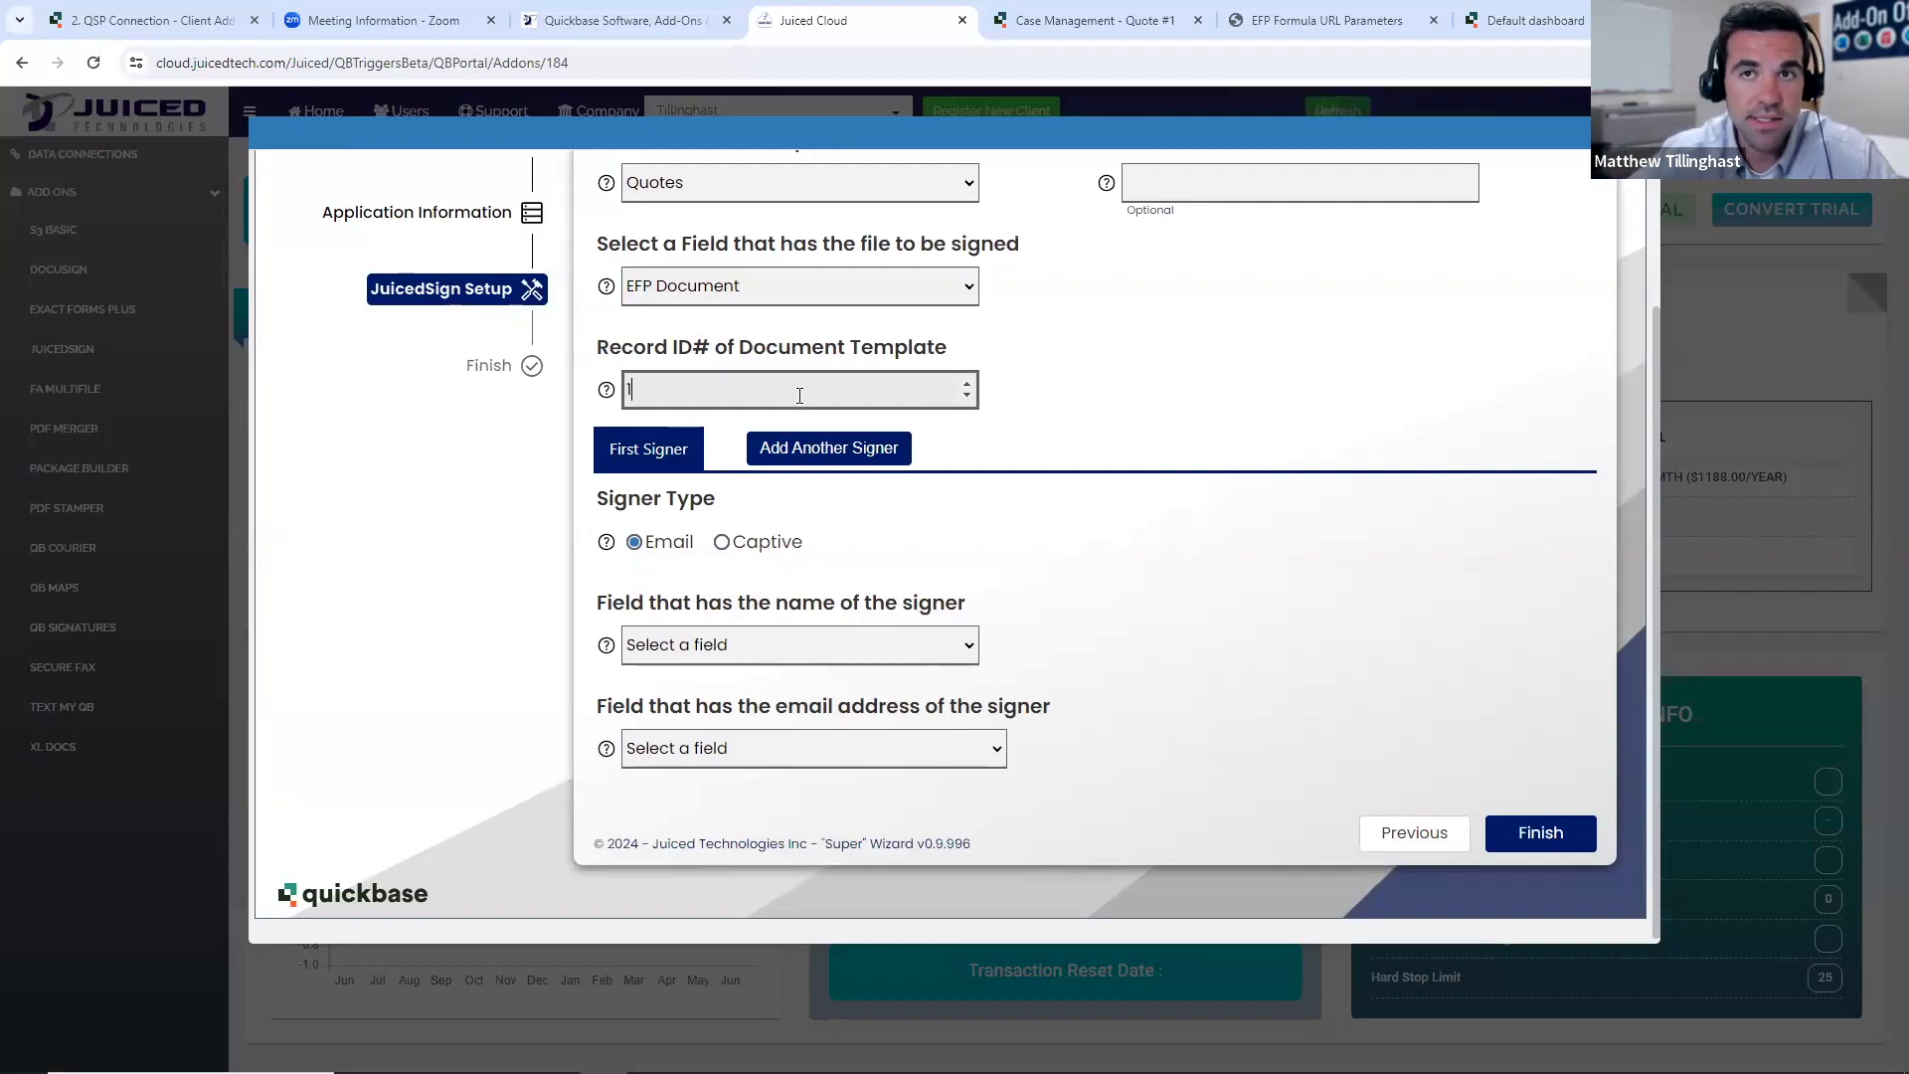
left_click(1094, 20)
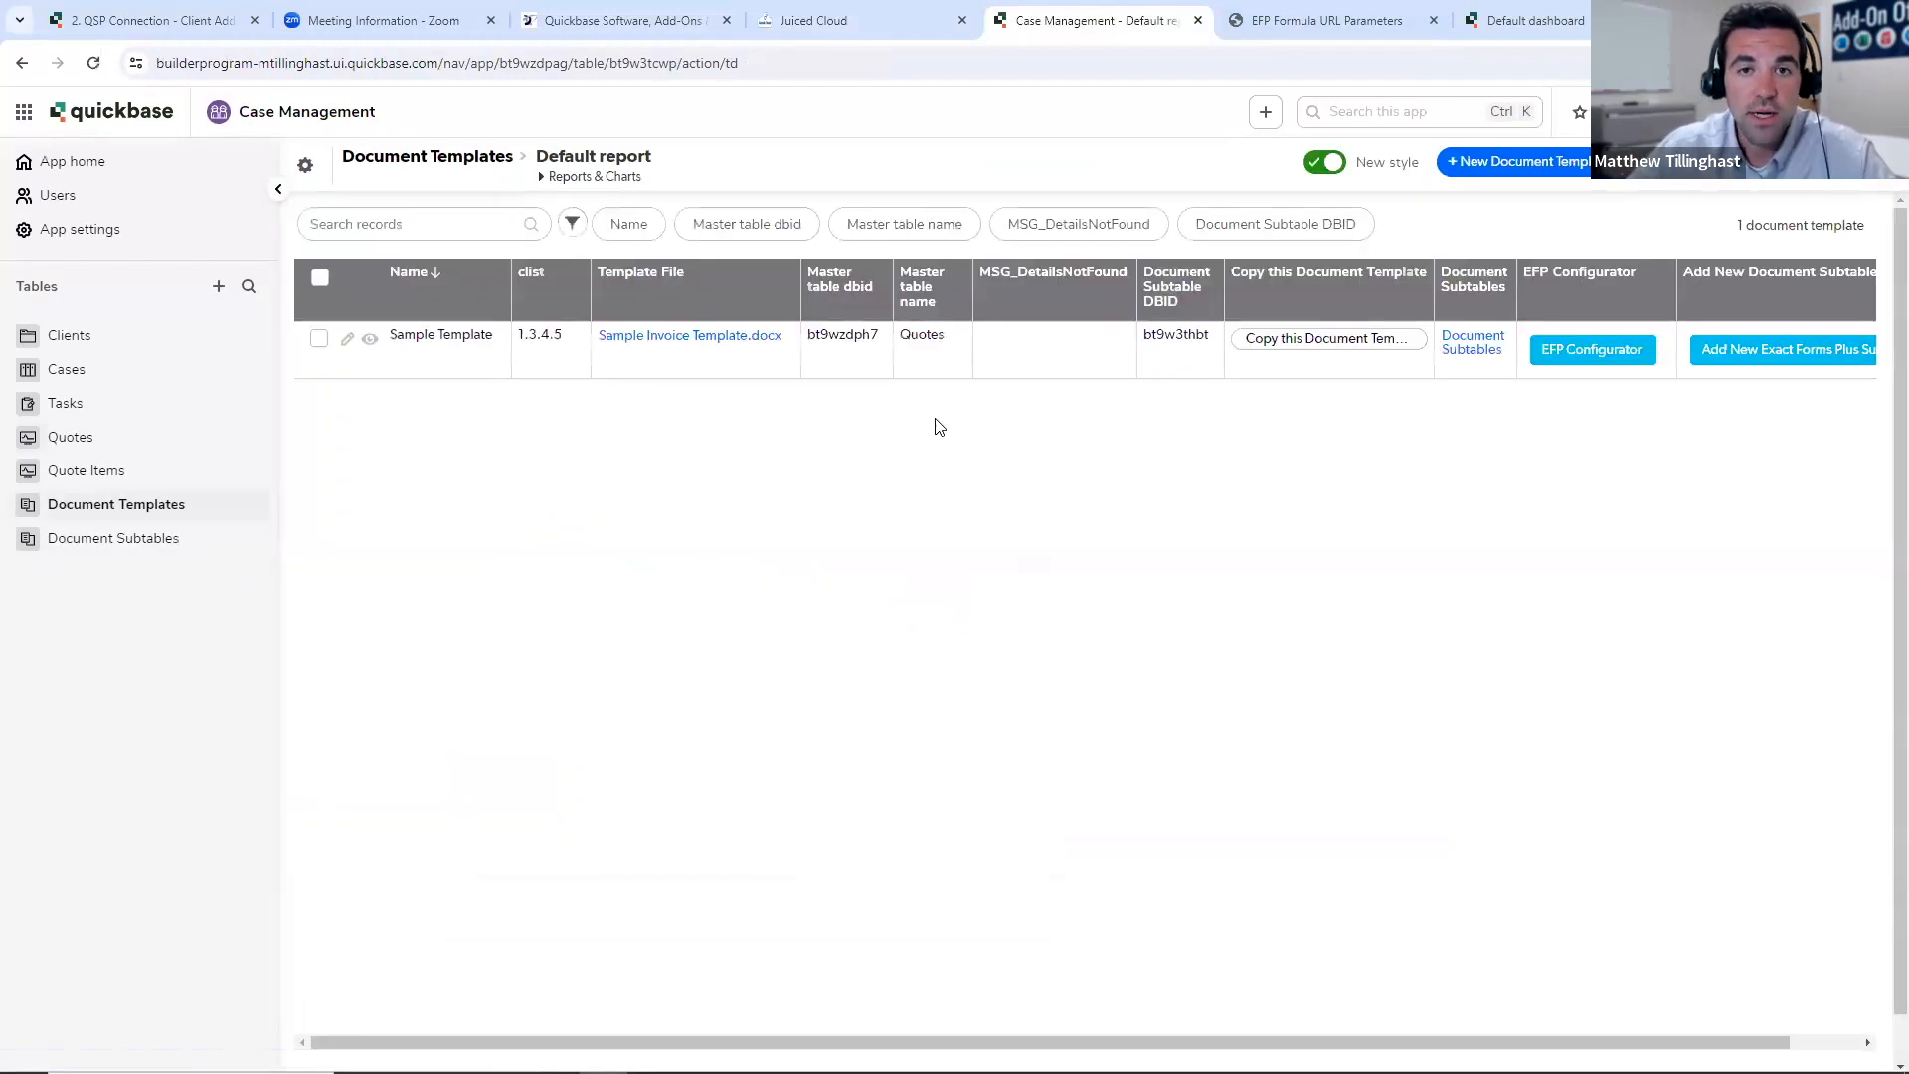
left_click(883, 19)
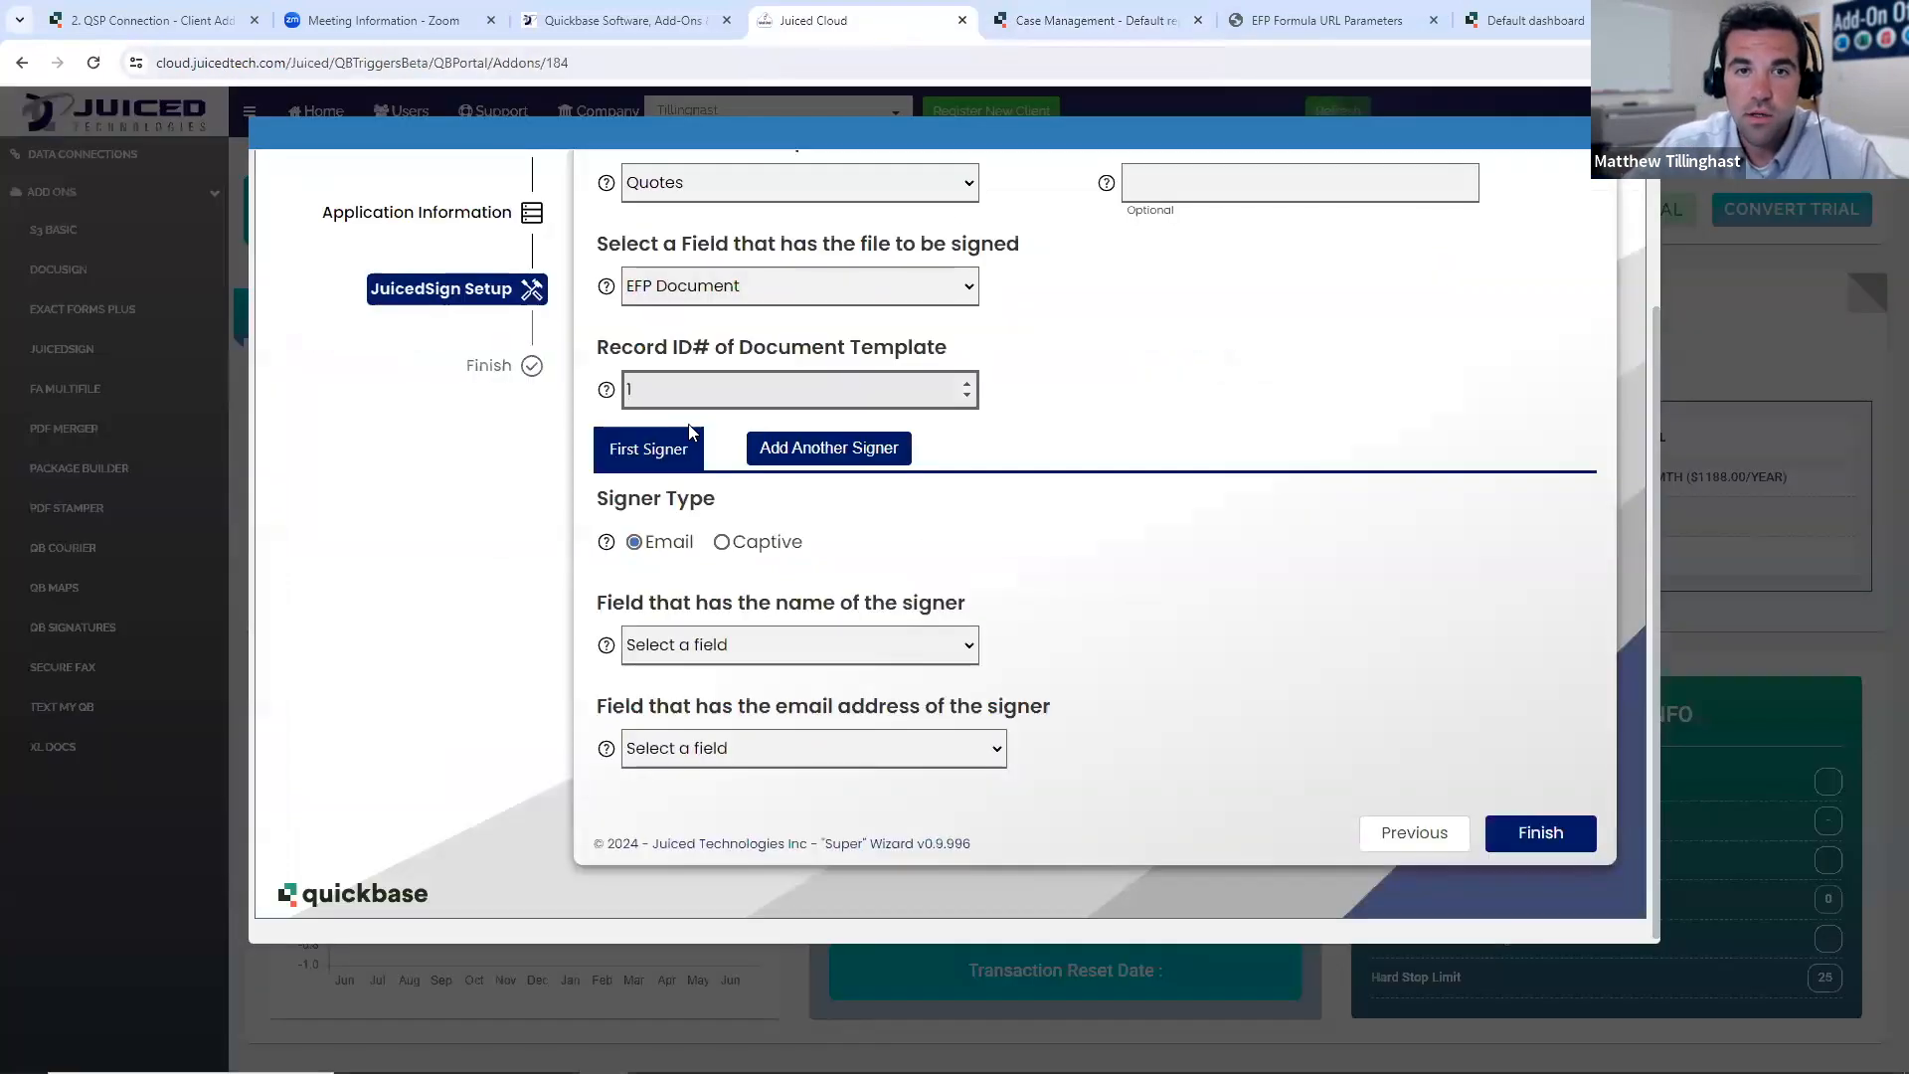
left_click(1395, 495)
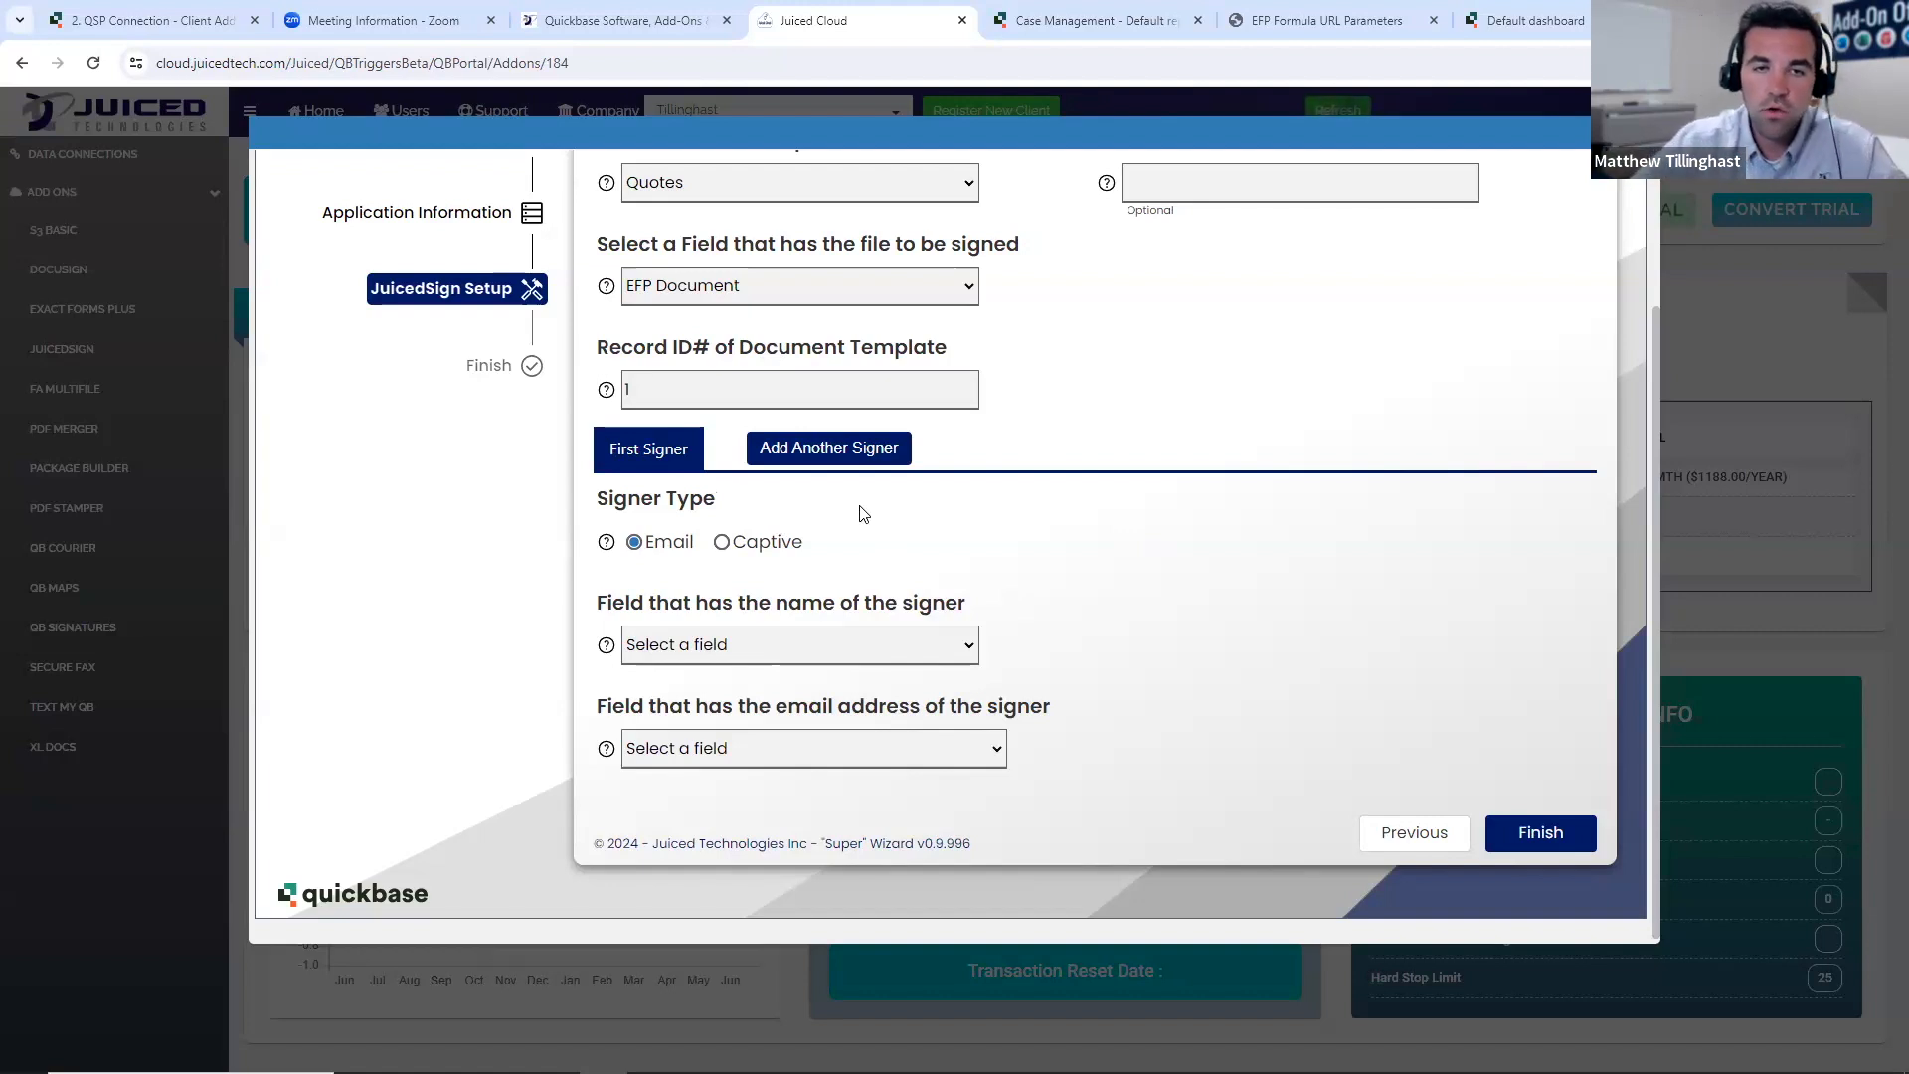
- Set the first signer's type to Captive and add a second signer
left_click(722, 543)
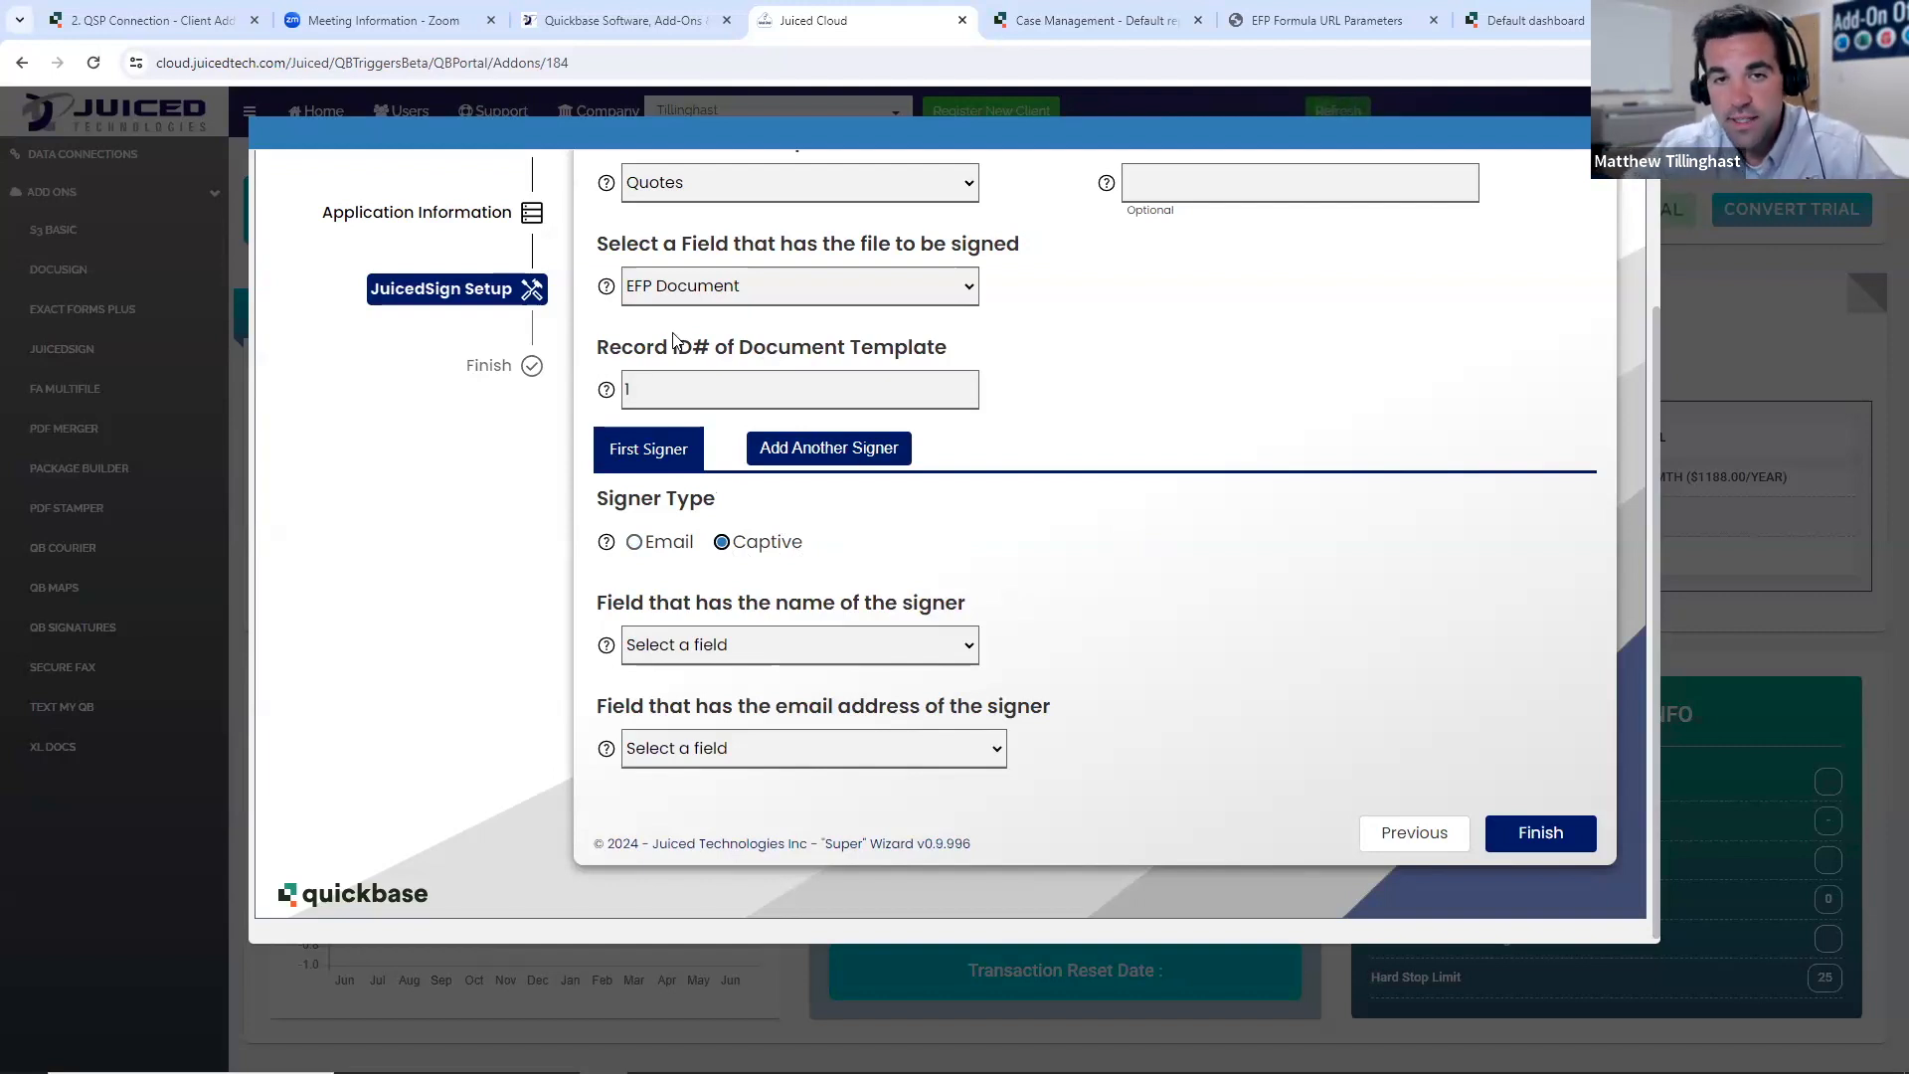
left_click(835, 449)
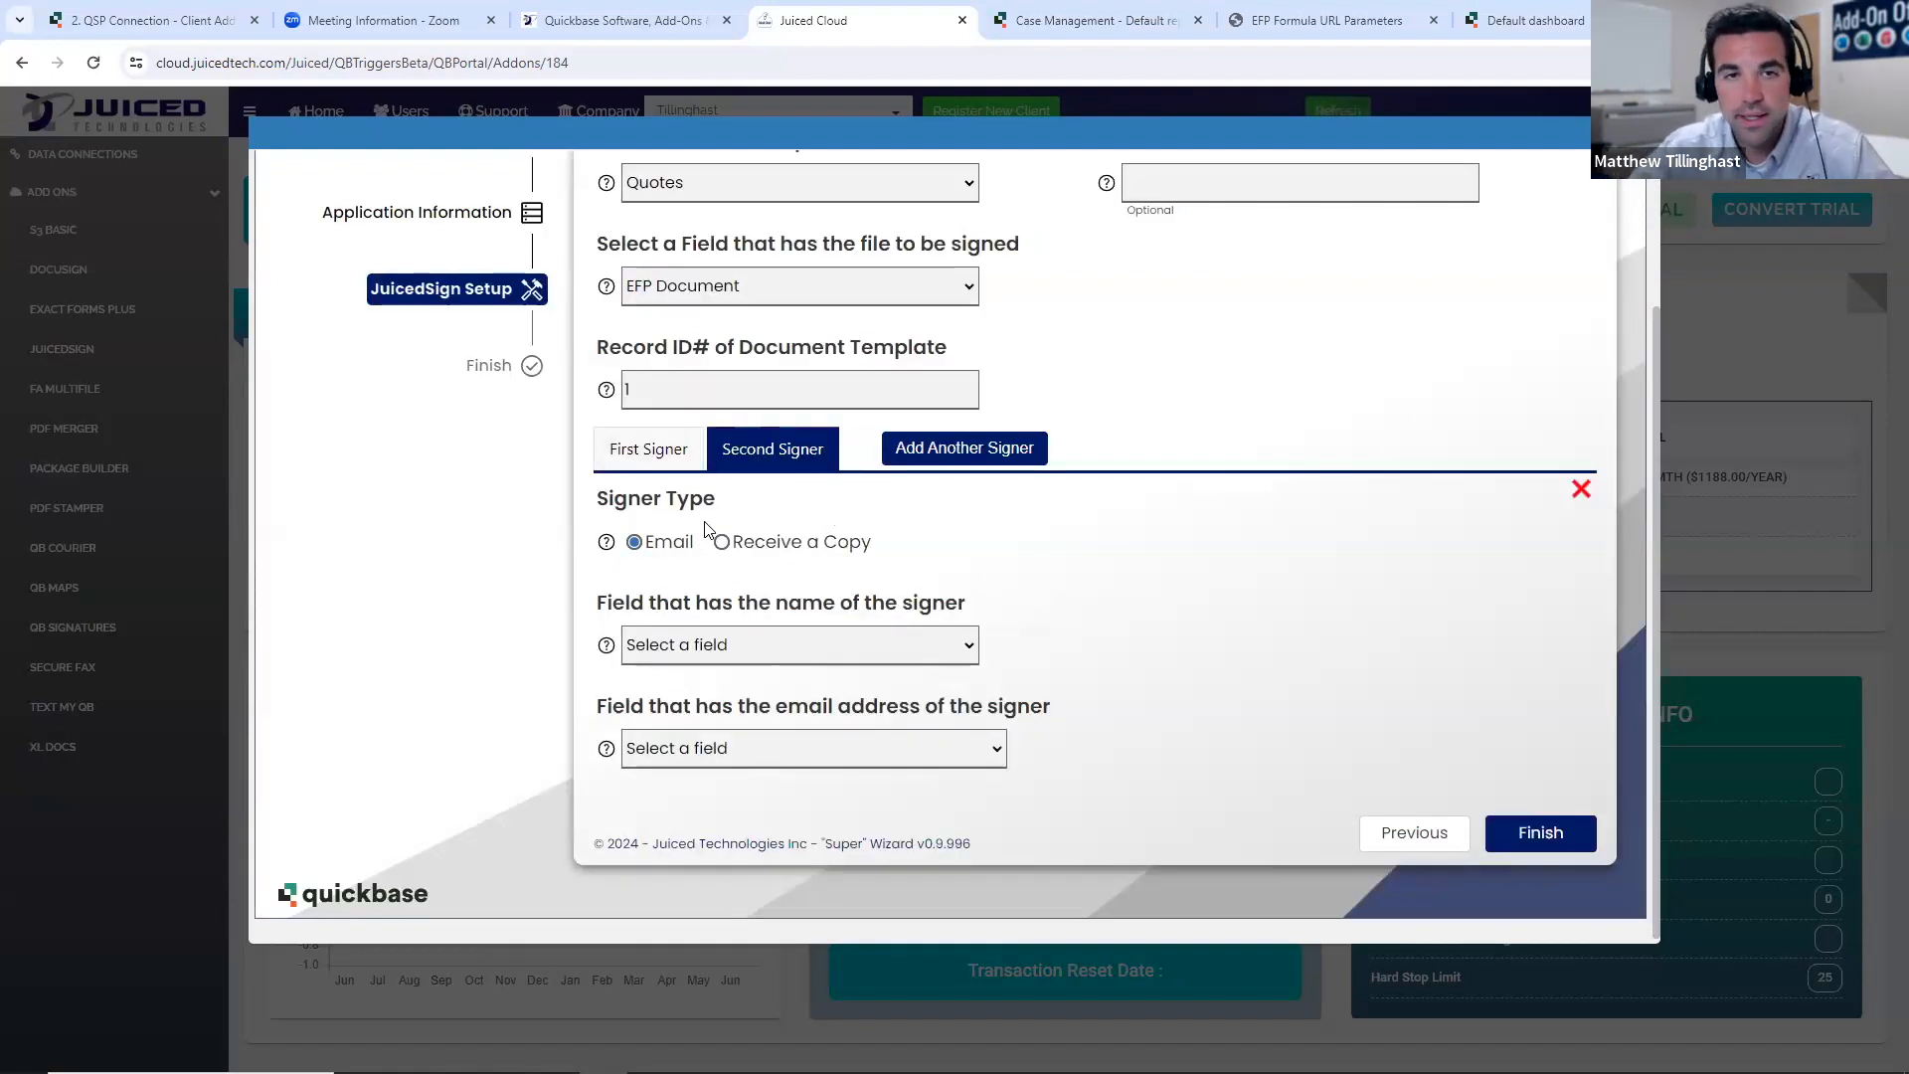
left_click(661, 449)
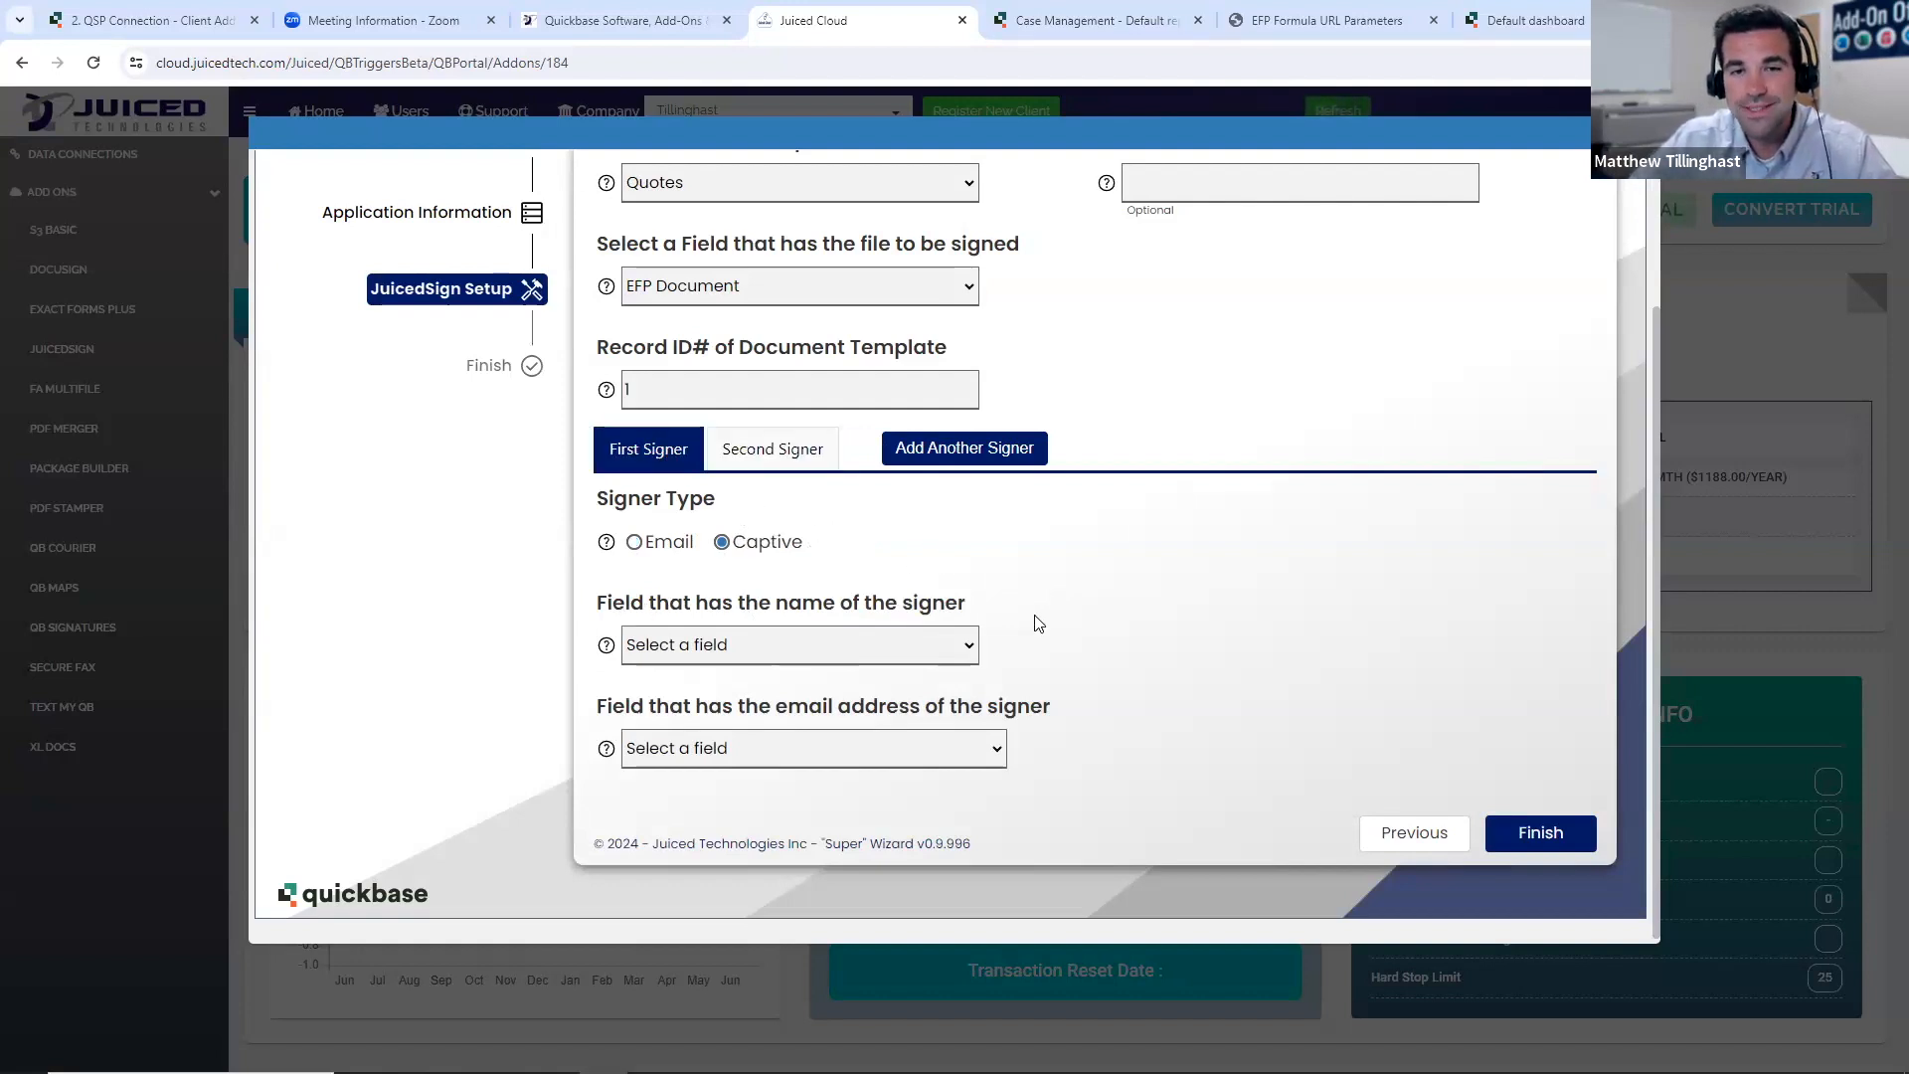
- For the first signer, use Client - First Name as the name field and create an email address field named Email
left_click(931, 648)
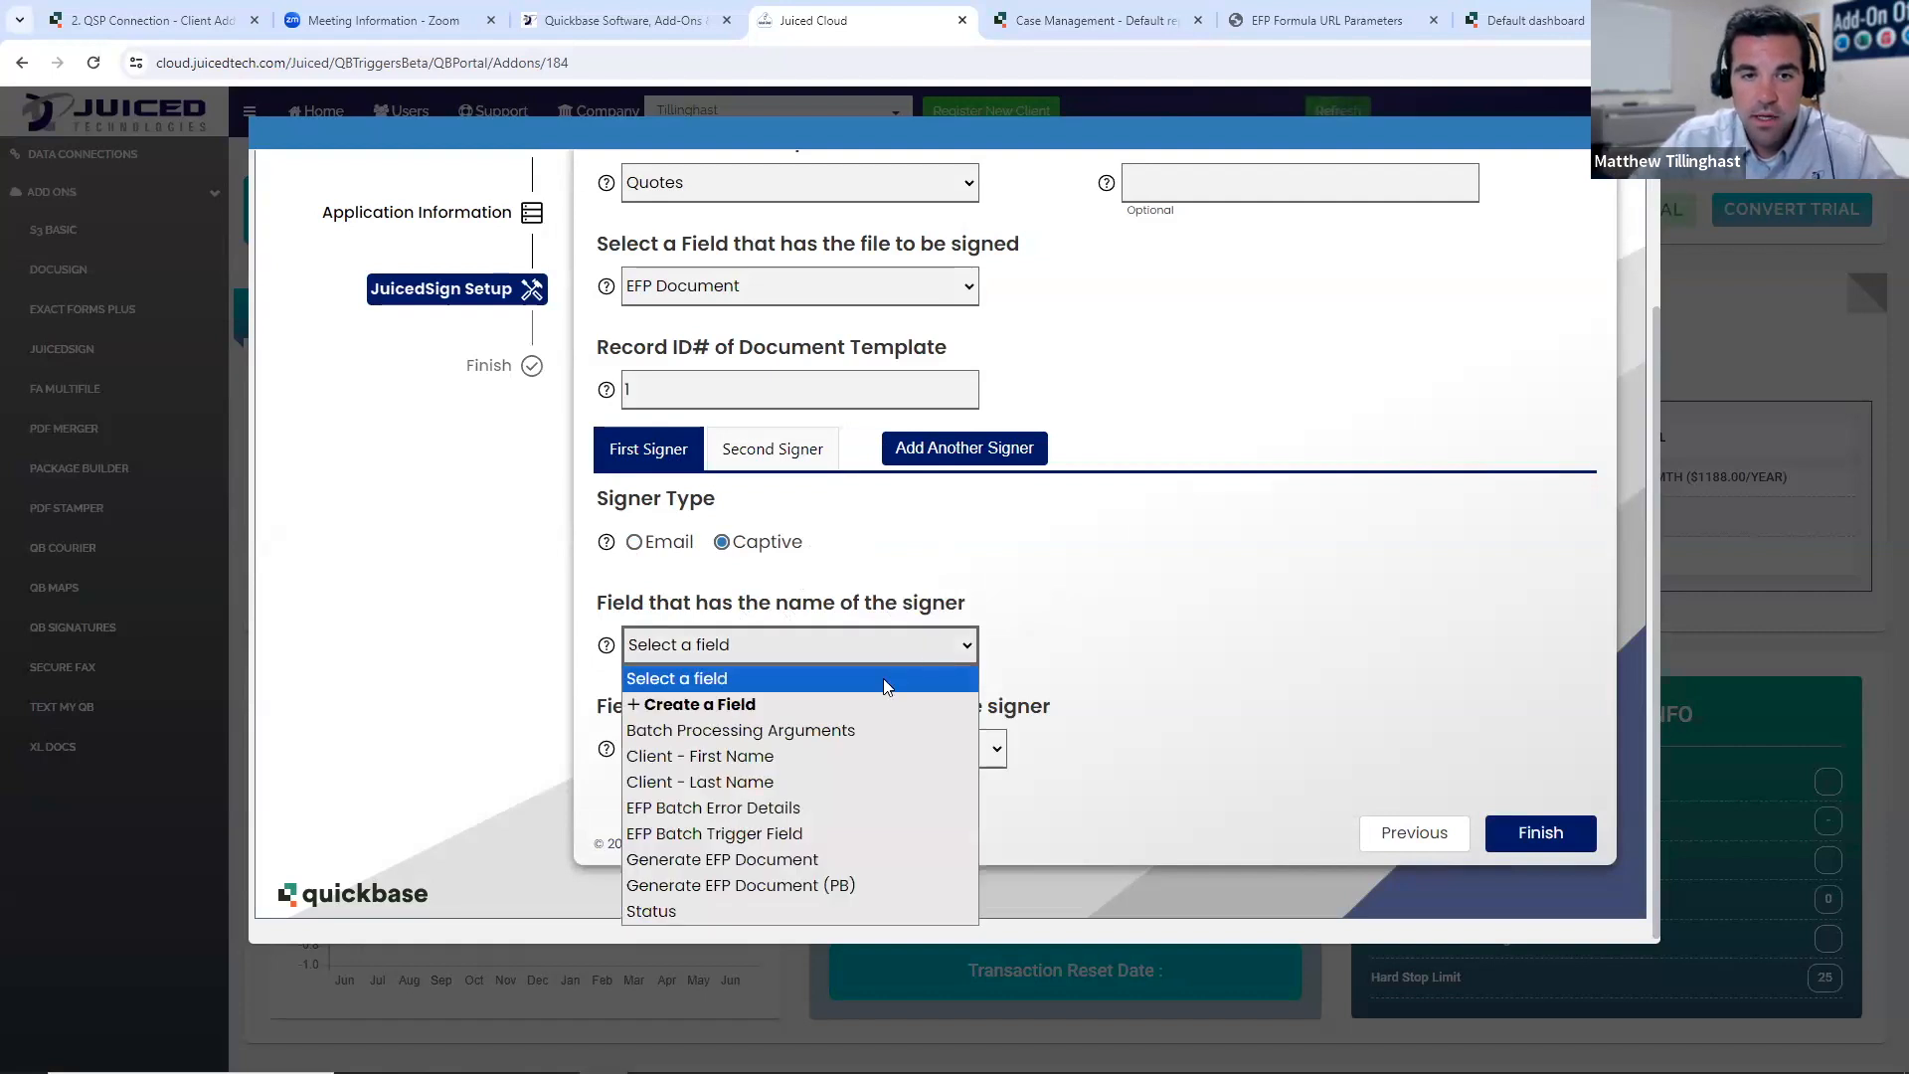
left_click(813, 762)
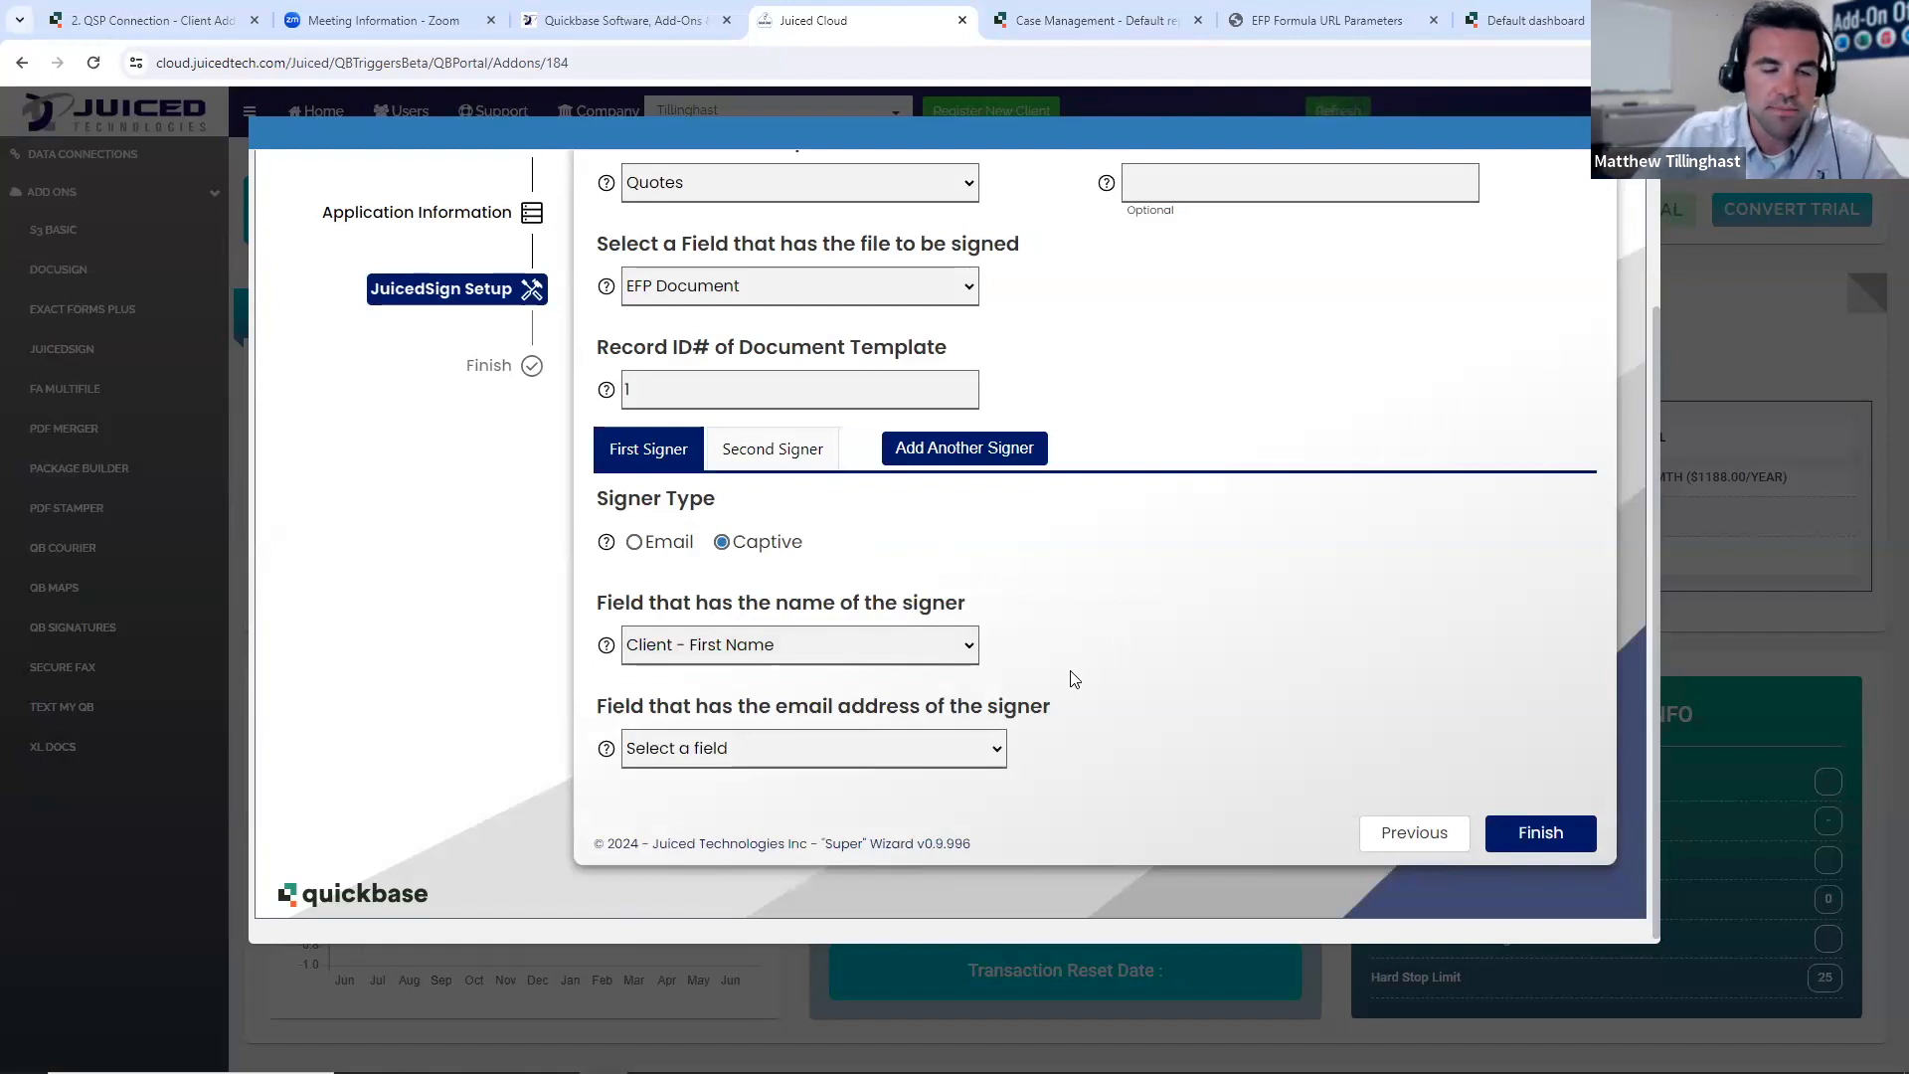
left_click(979, 757)
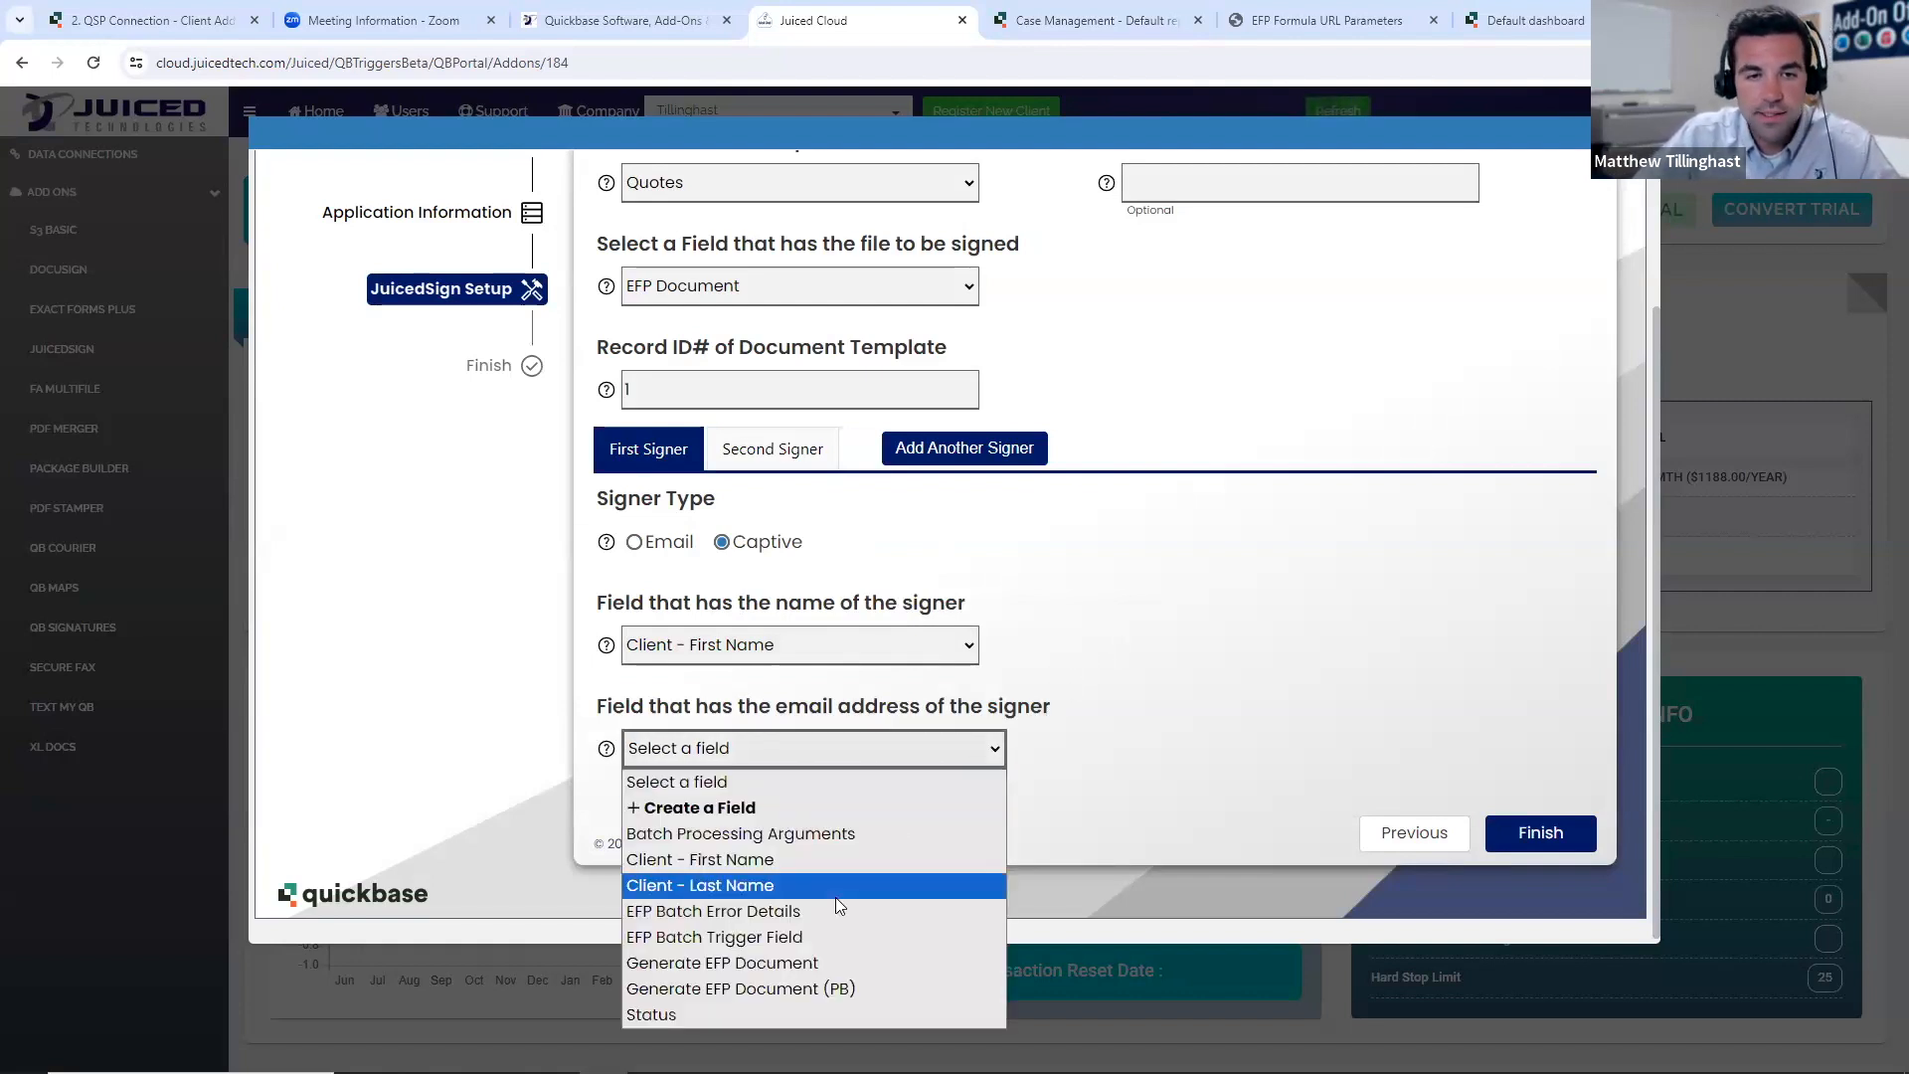
left_click(825, 809)
left_click(1179, 758)
type("Email")
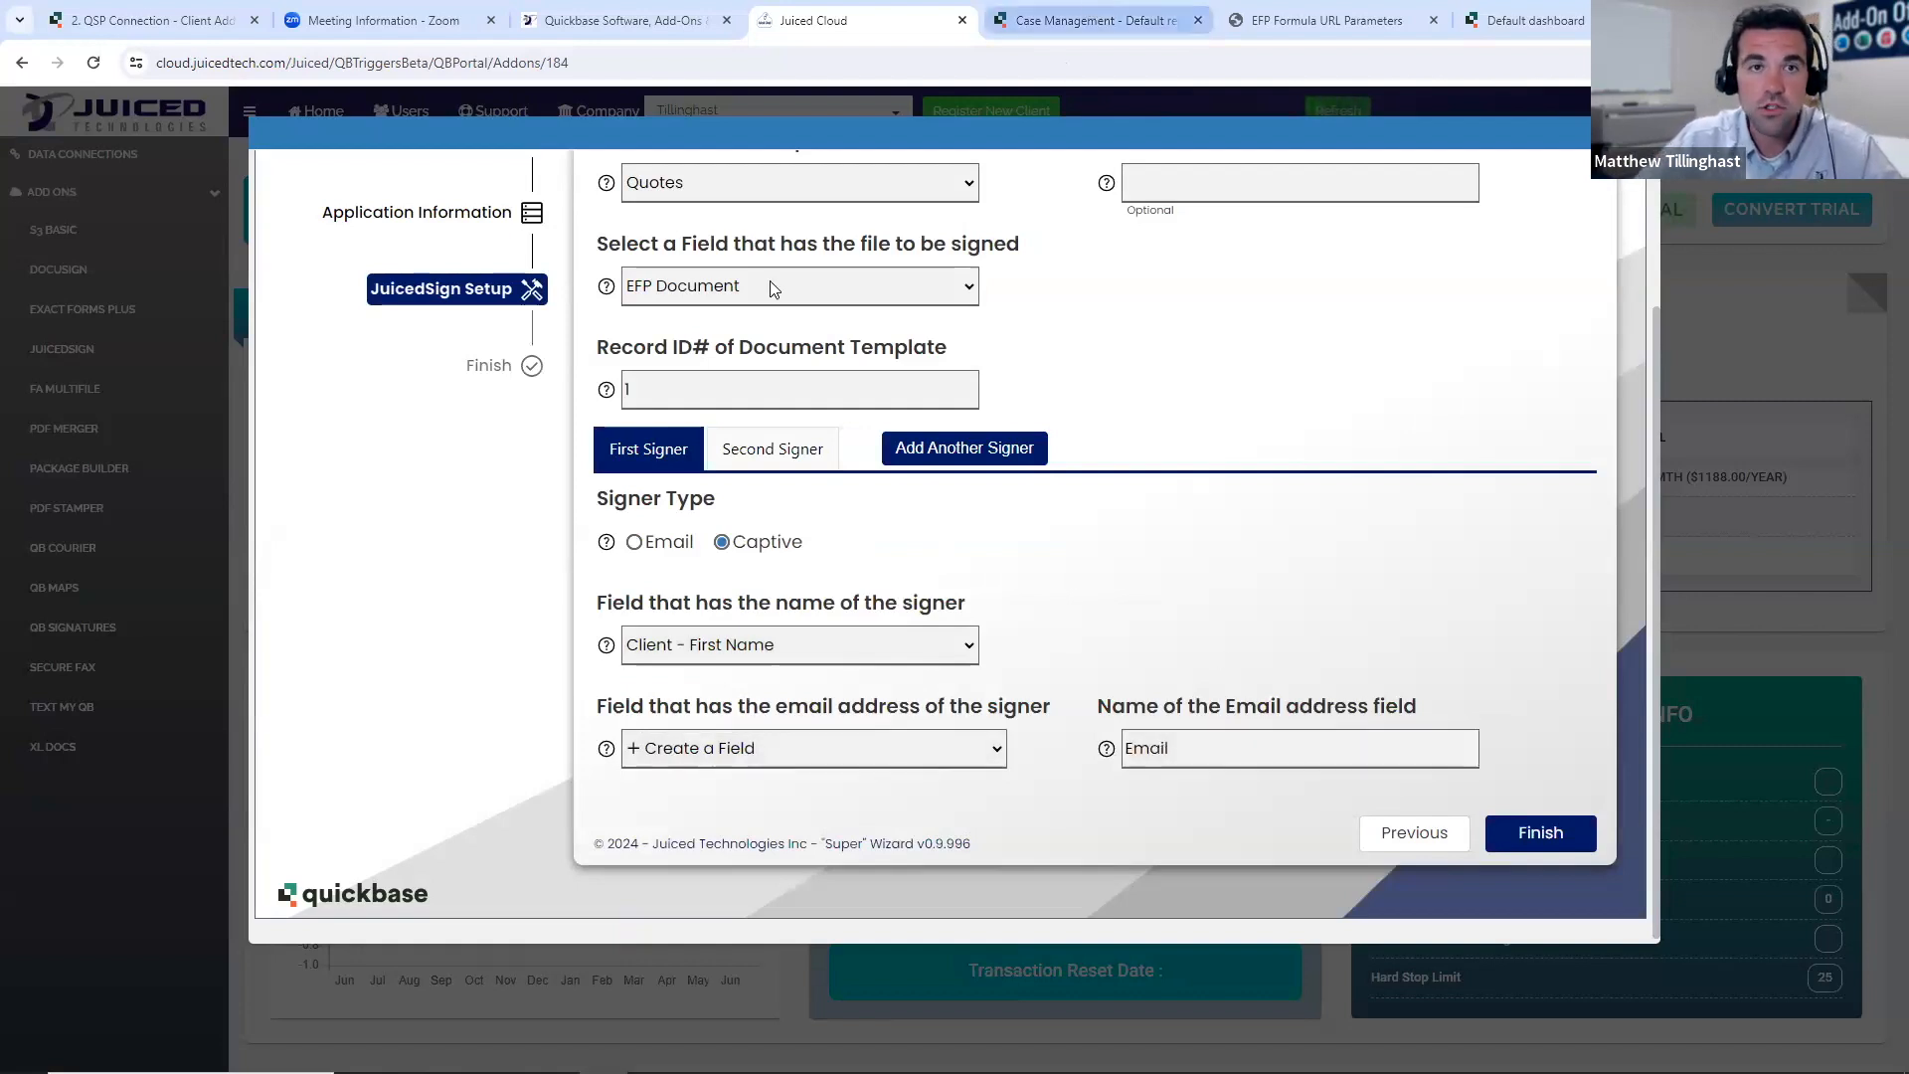
left_click(1094, 20)
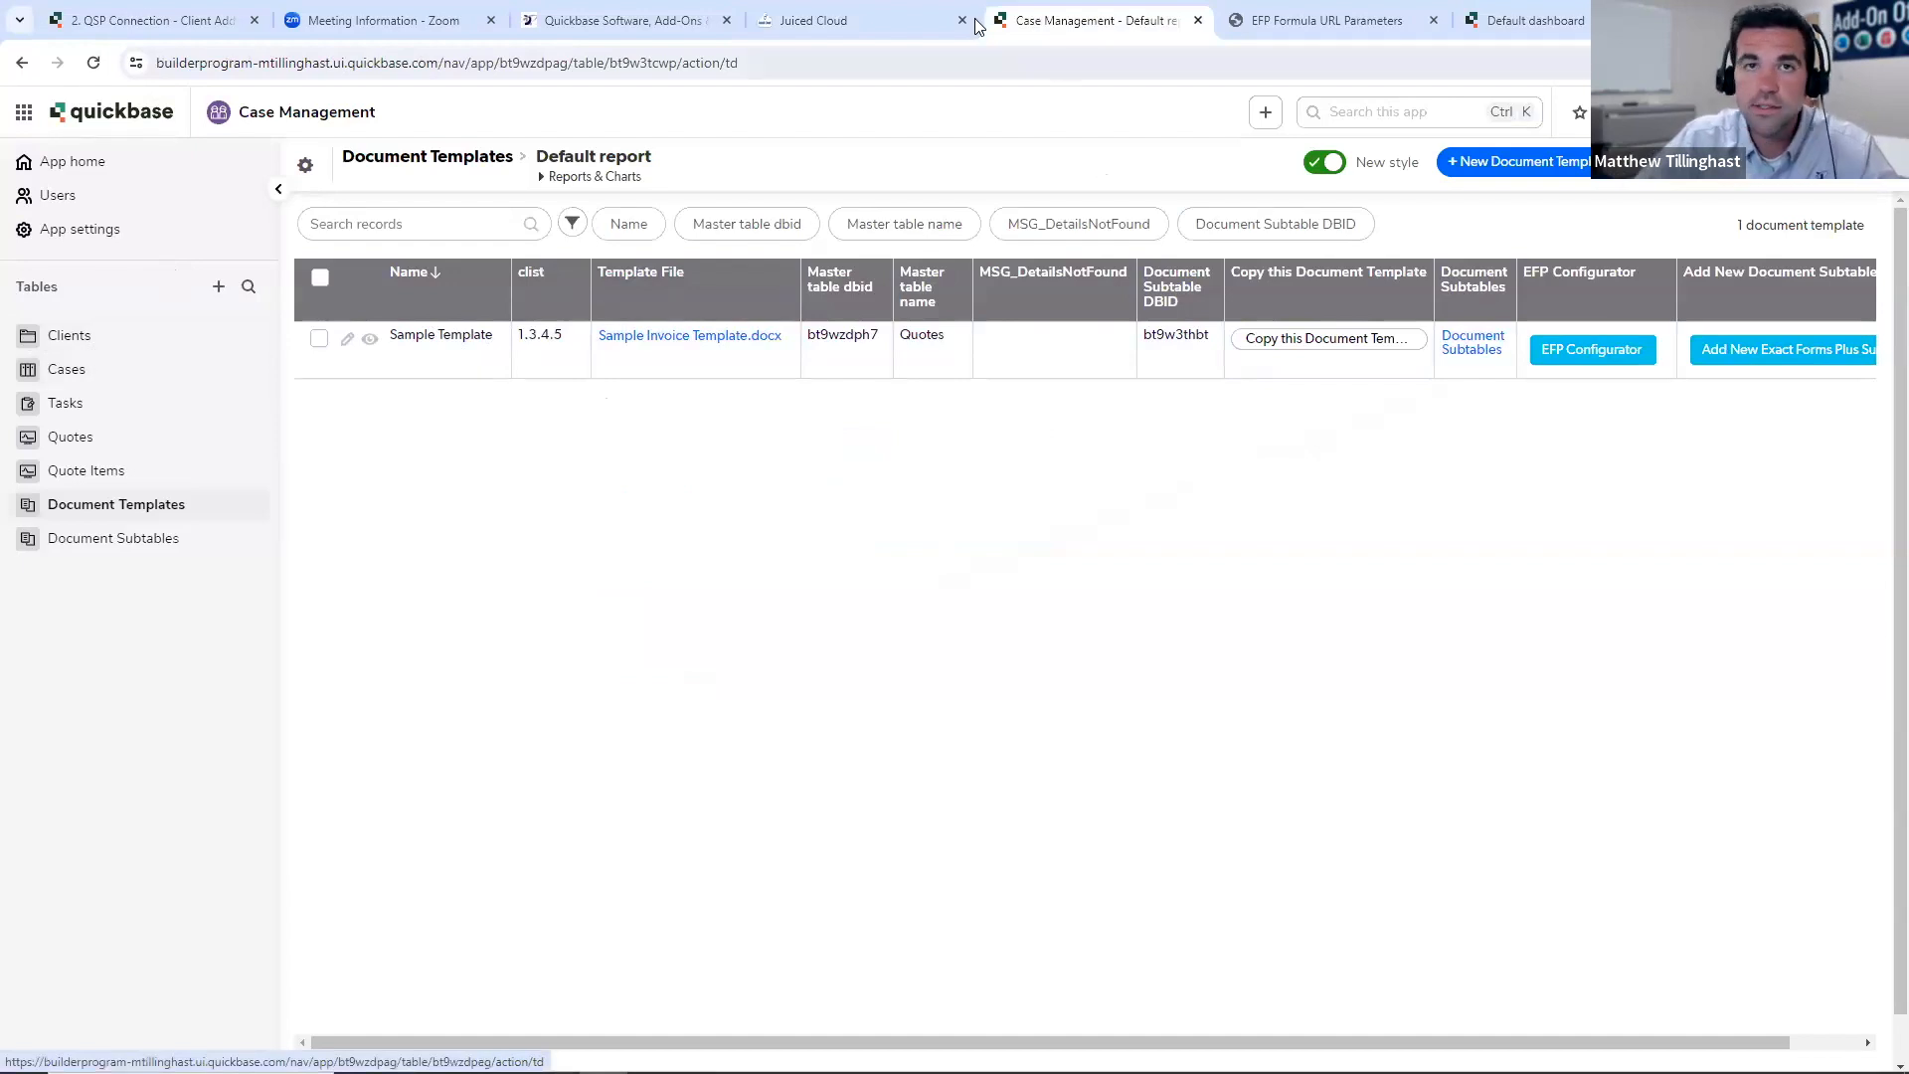
left_click(826, 20)
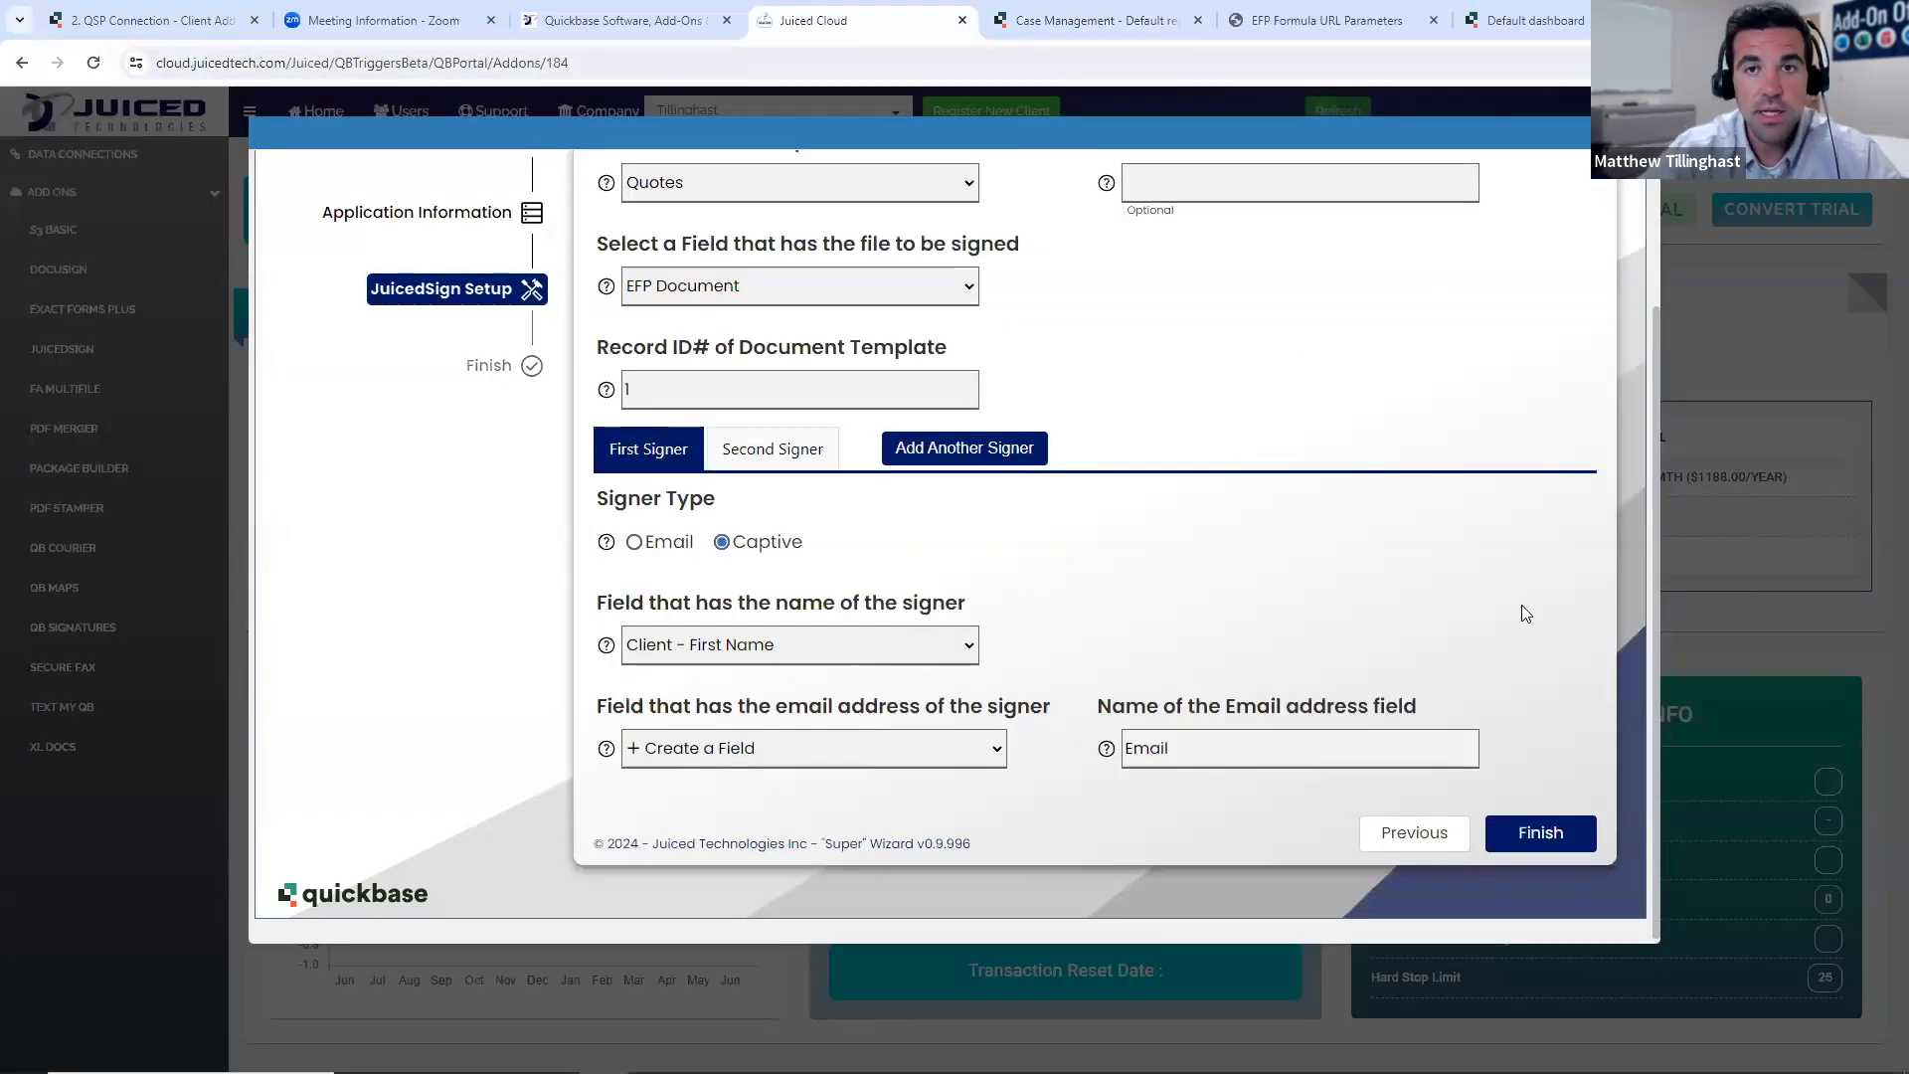
- For the second signer, create a new signer name field called Second Signer Name
left_click(773, 450)
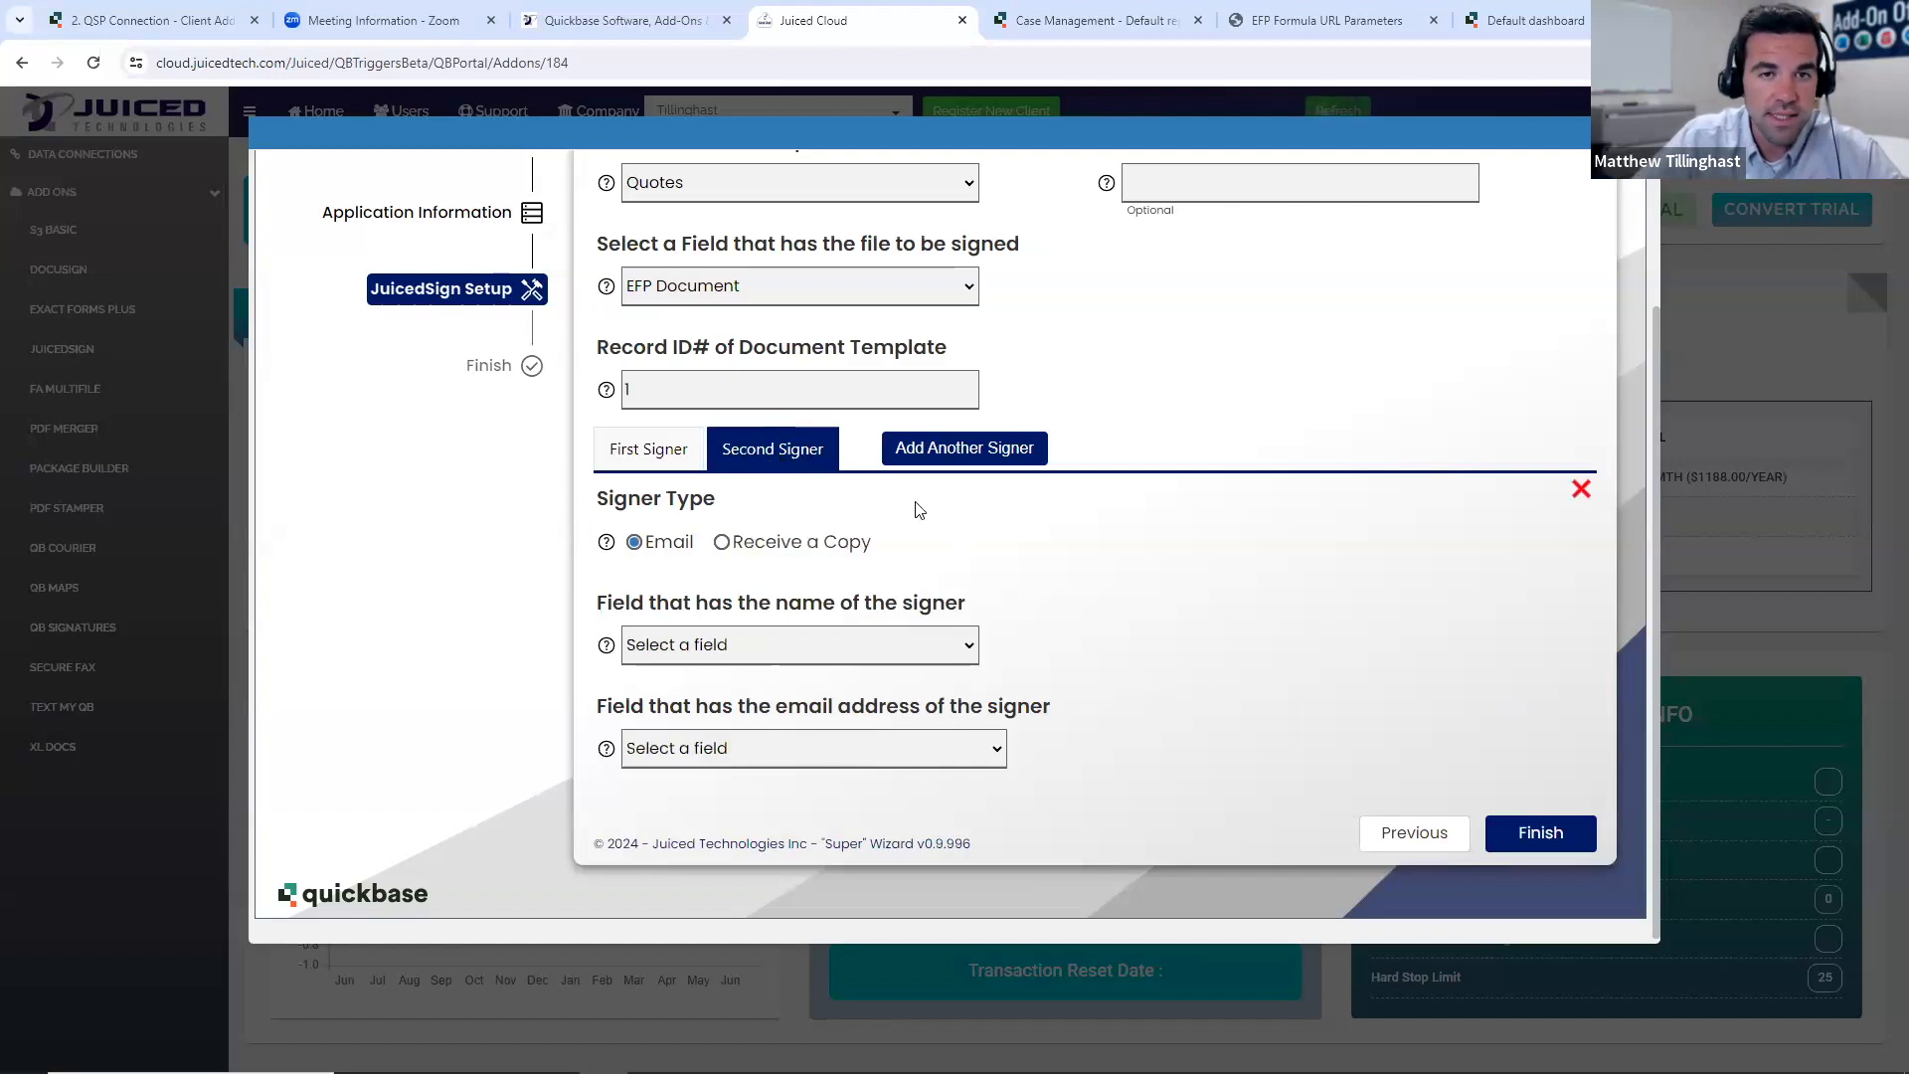
left_click(945, 646)
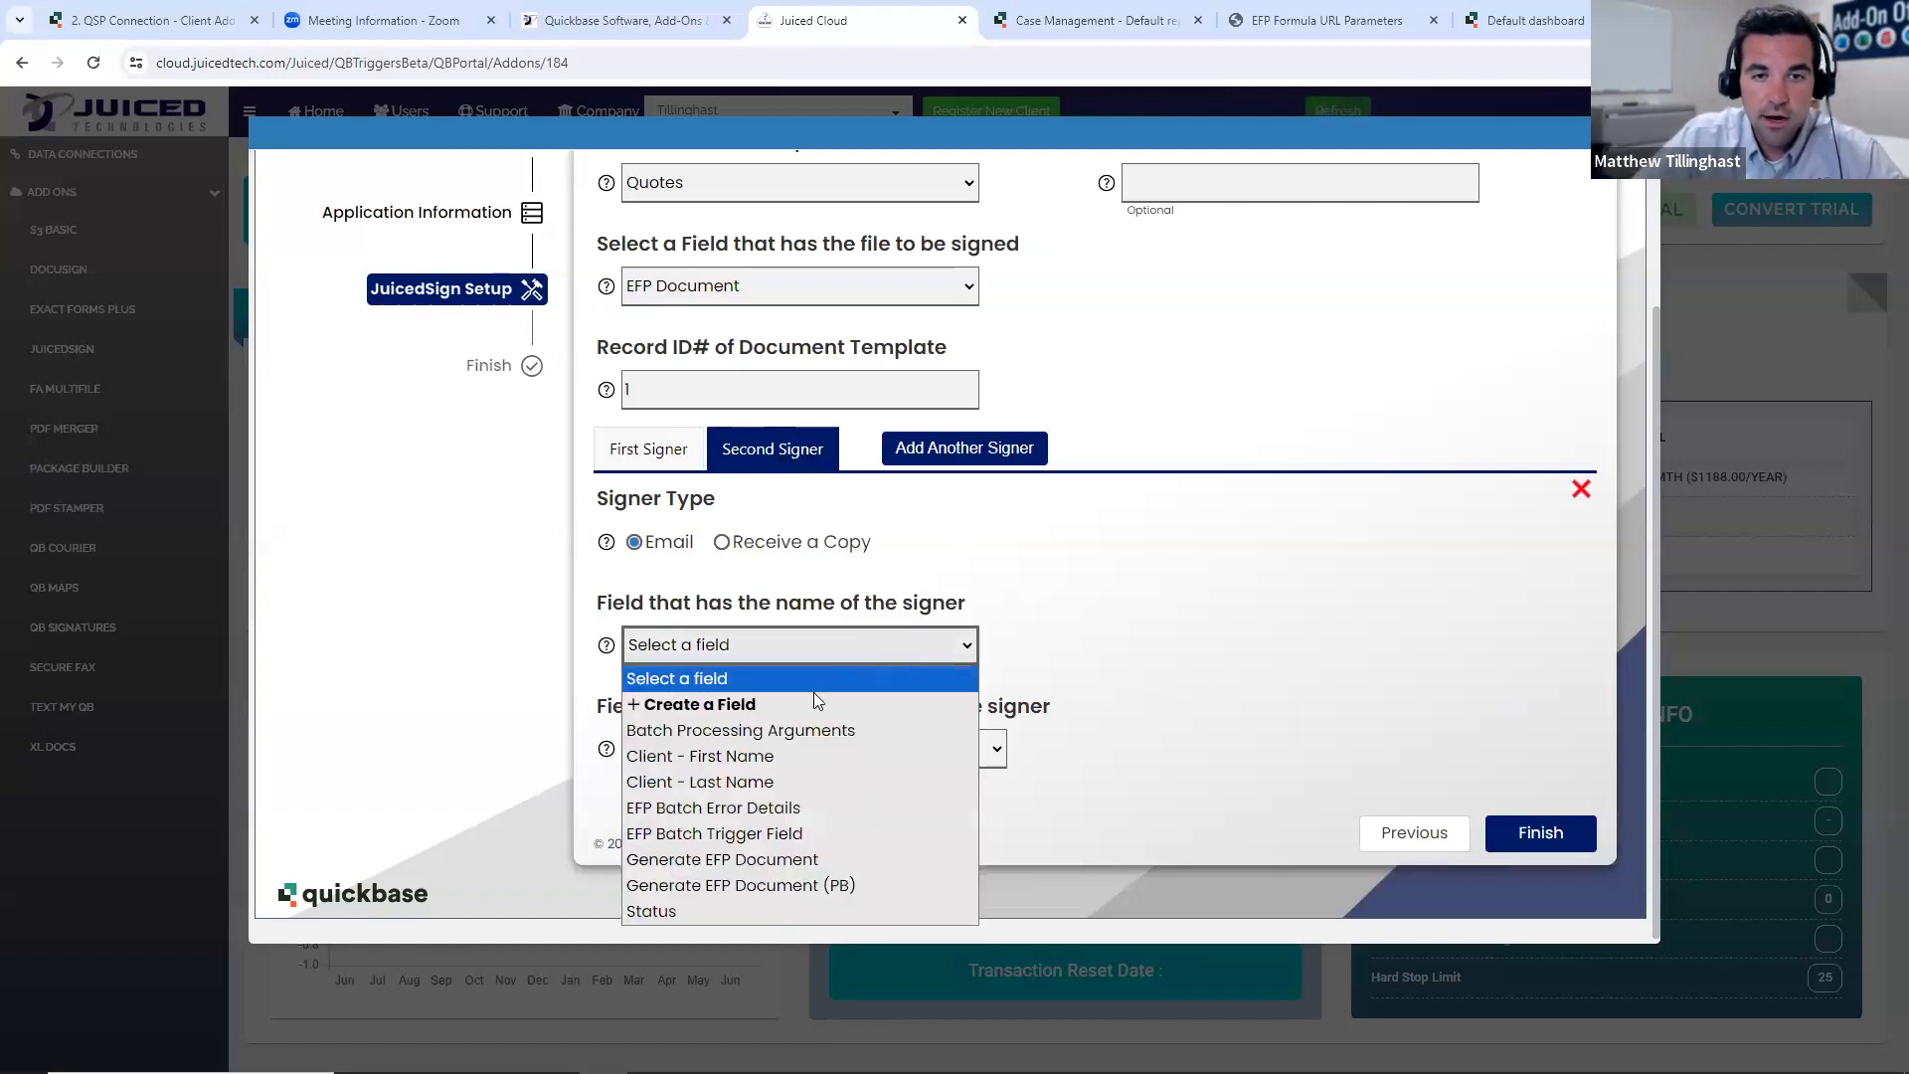
left_click(763, 699)
left_click(1221, 657)
type("Second Sign")
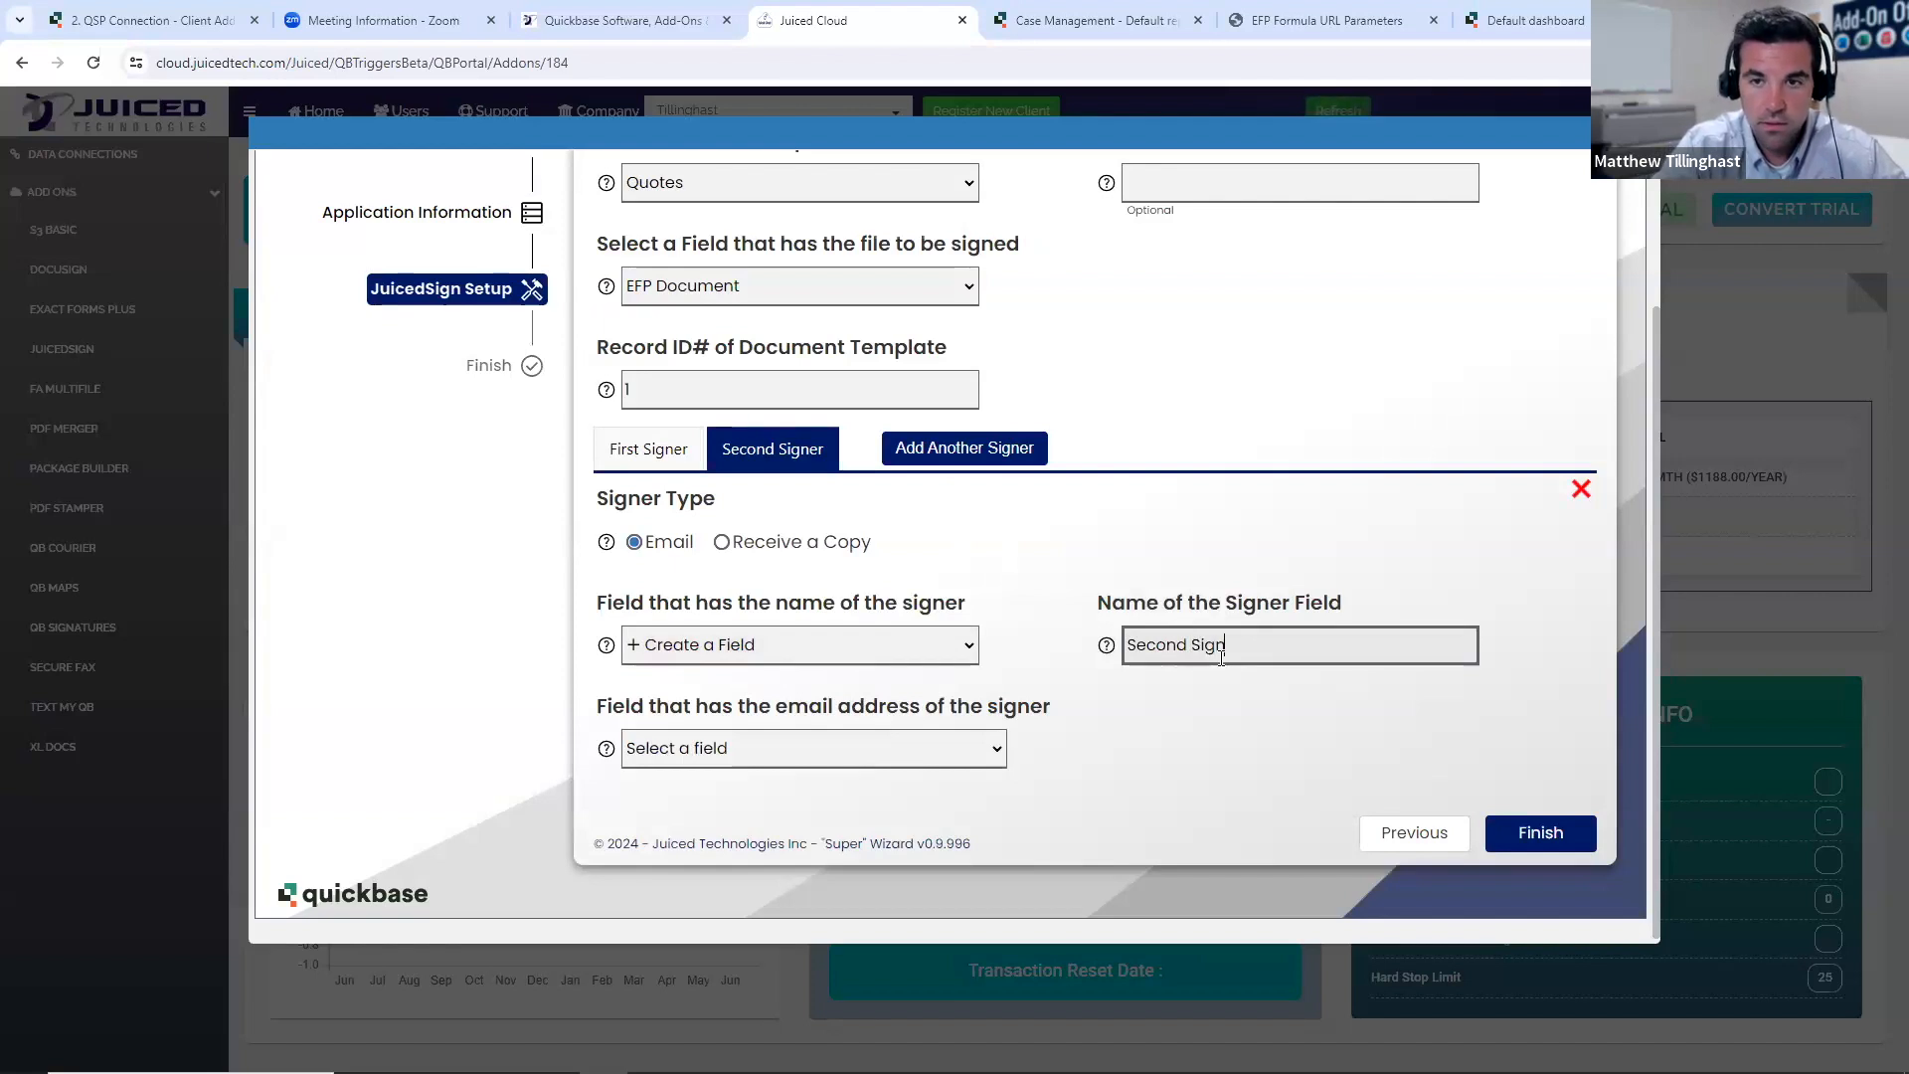
type("er Name")
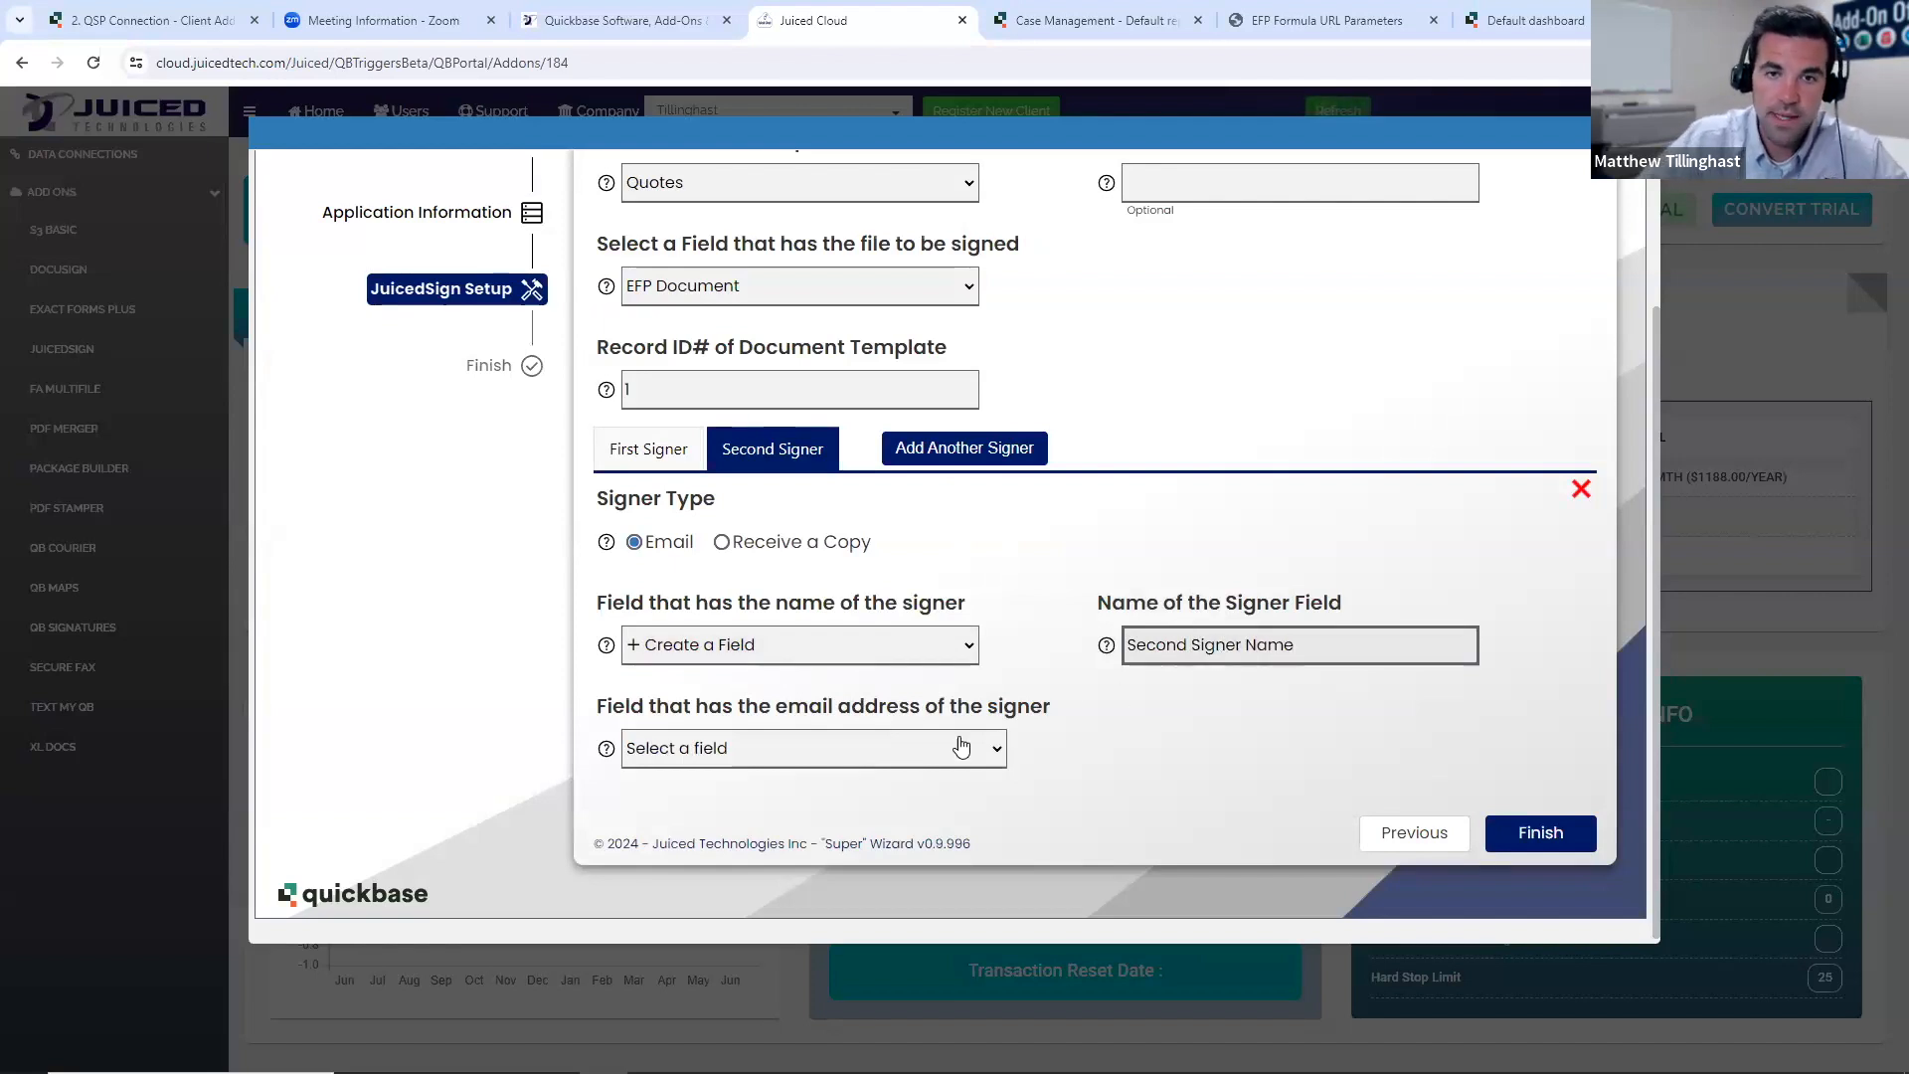
- Create a new email address field called Second Signer Email for the second signer
left_click(939, 747)
left_click(829, 807)
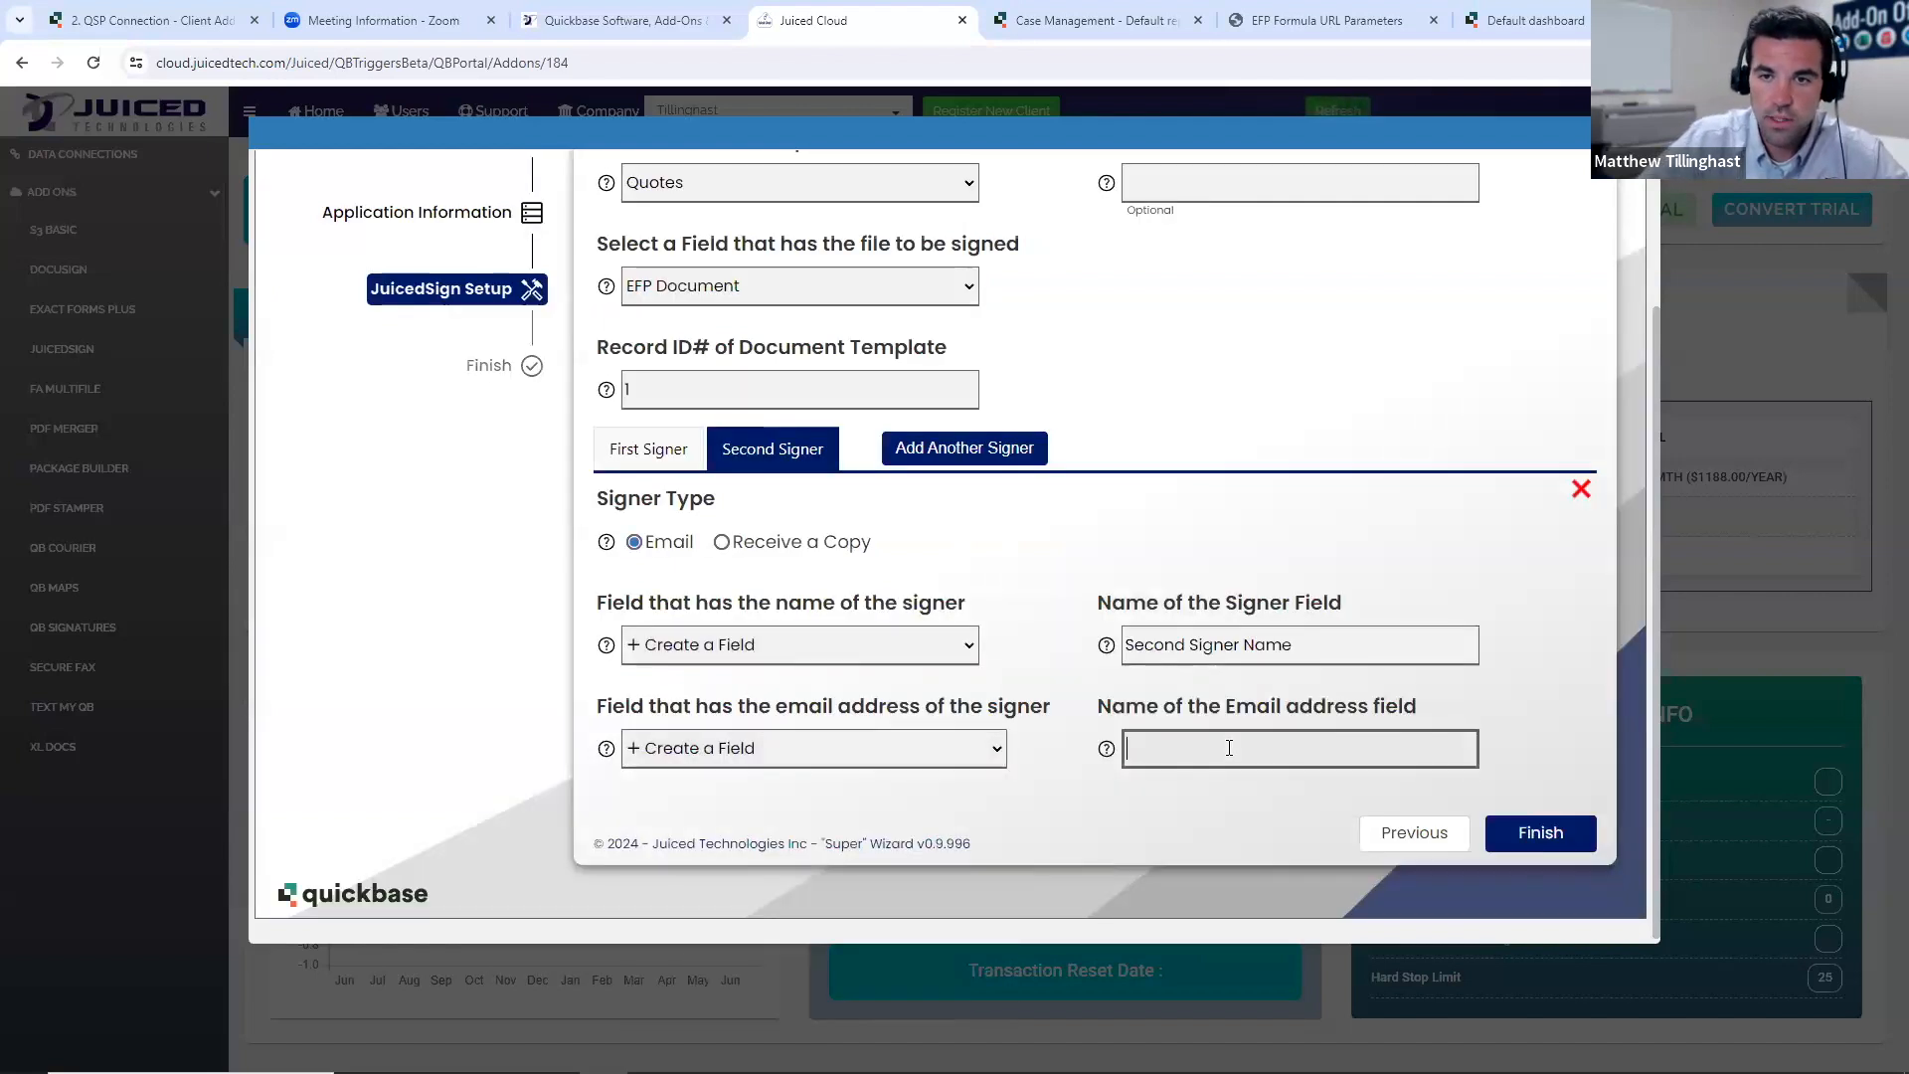
type("Second S")
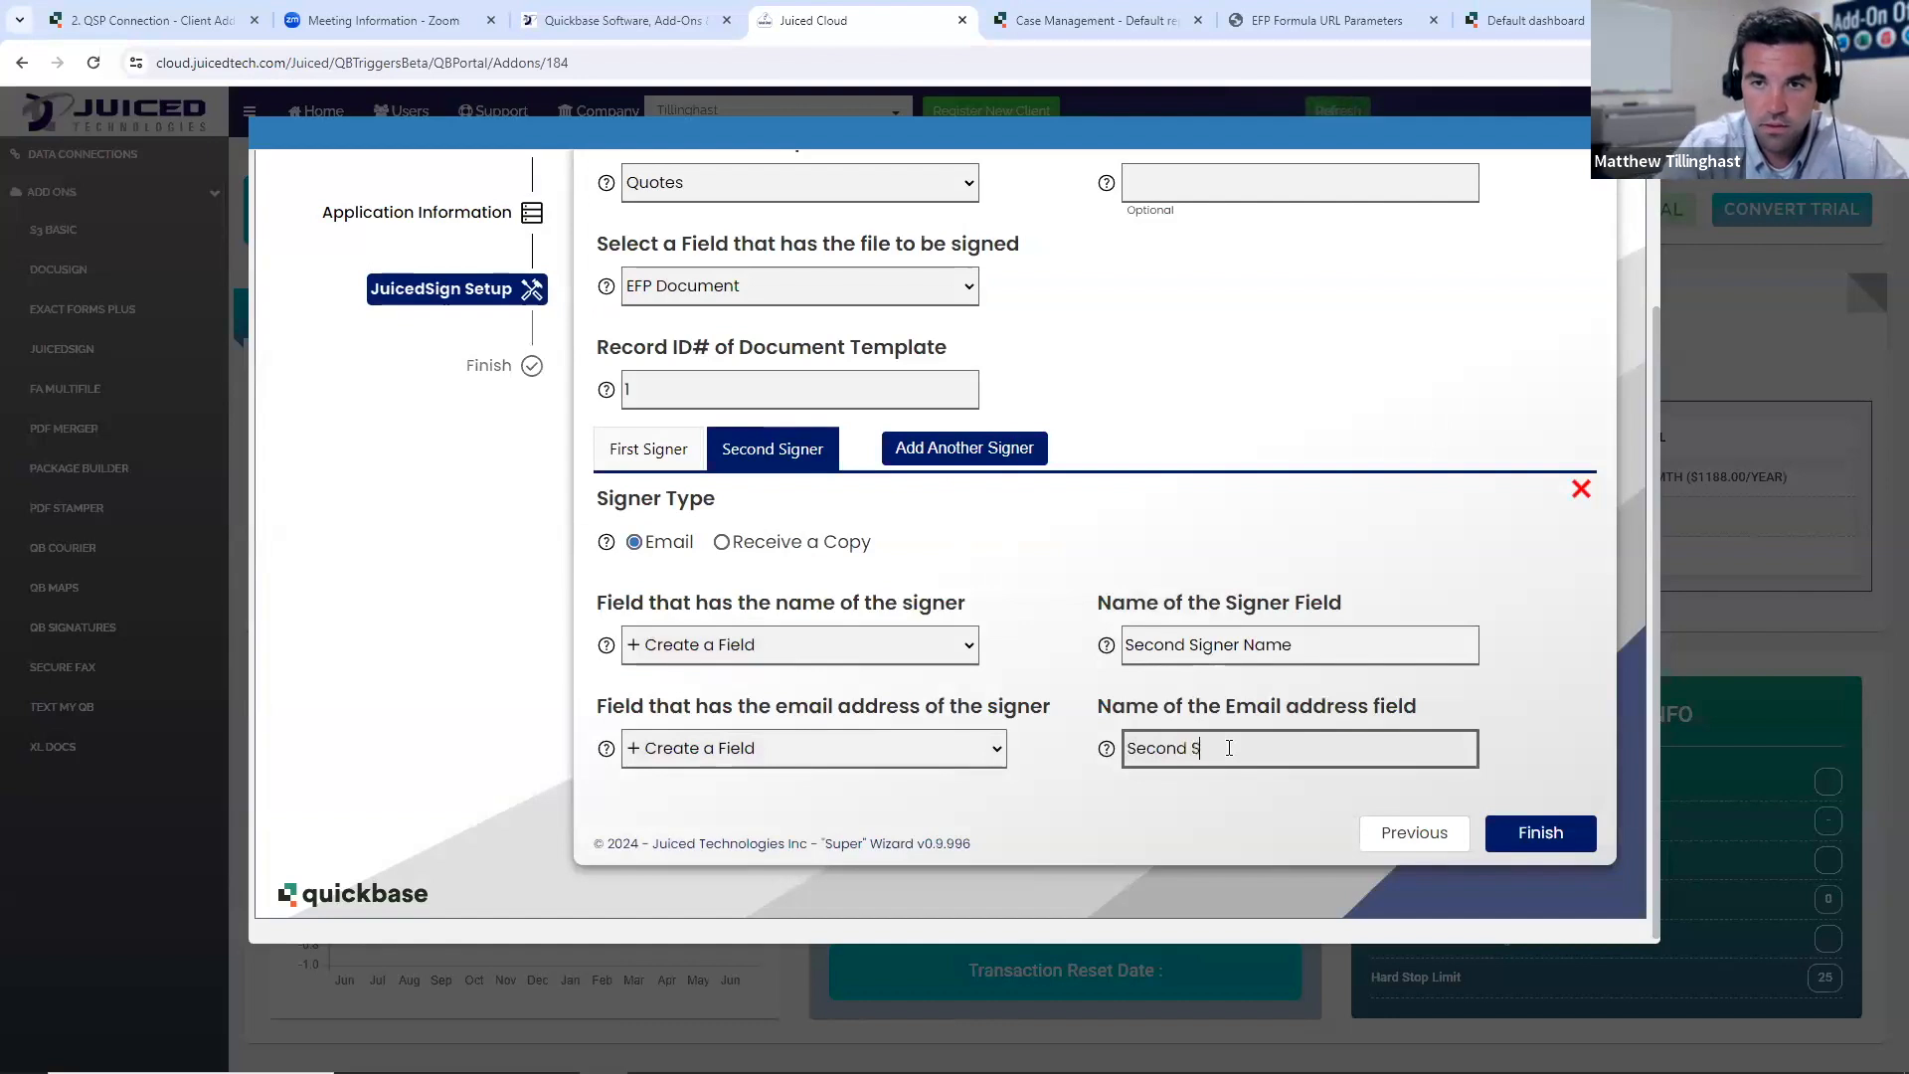
type("igner Email")
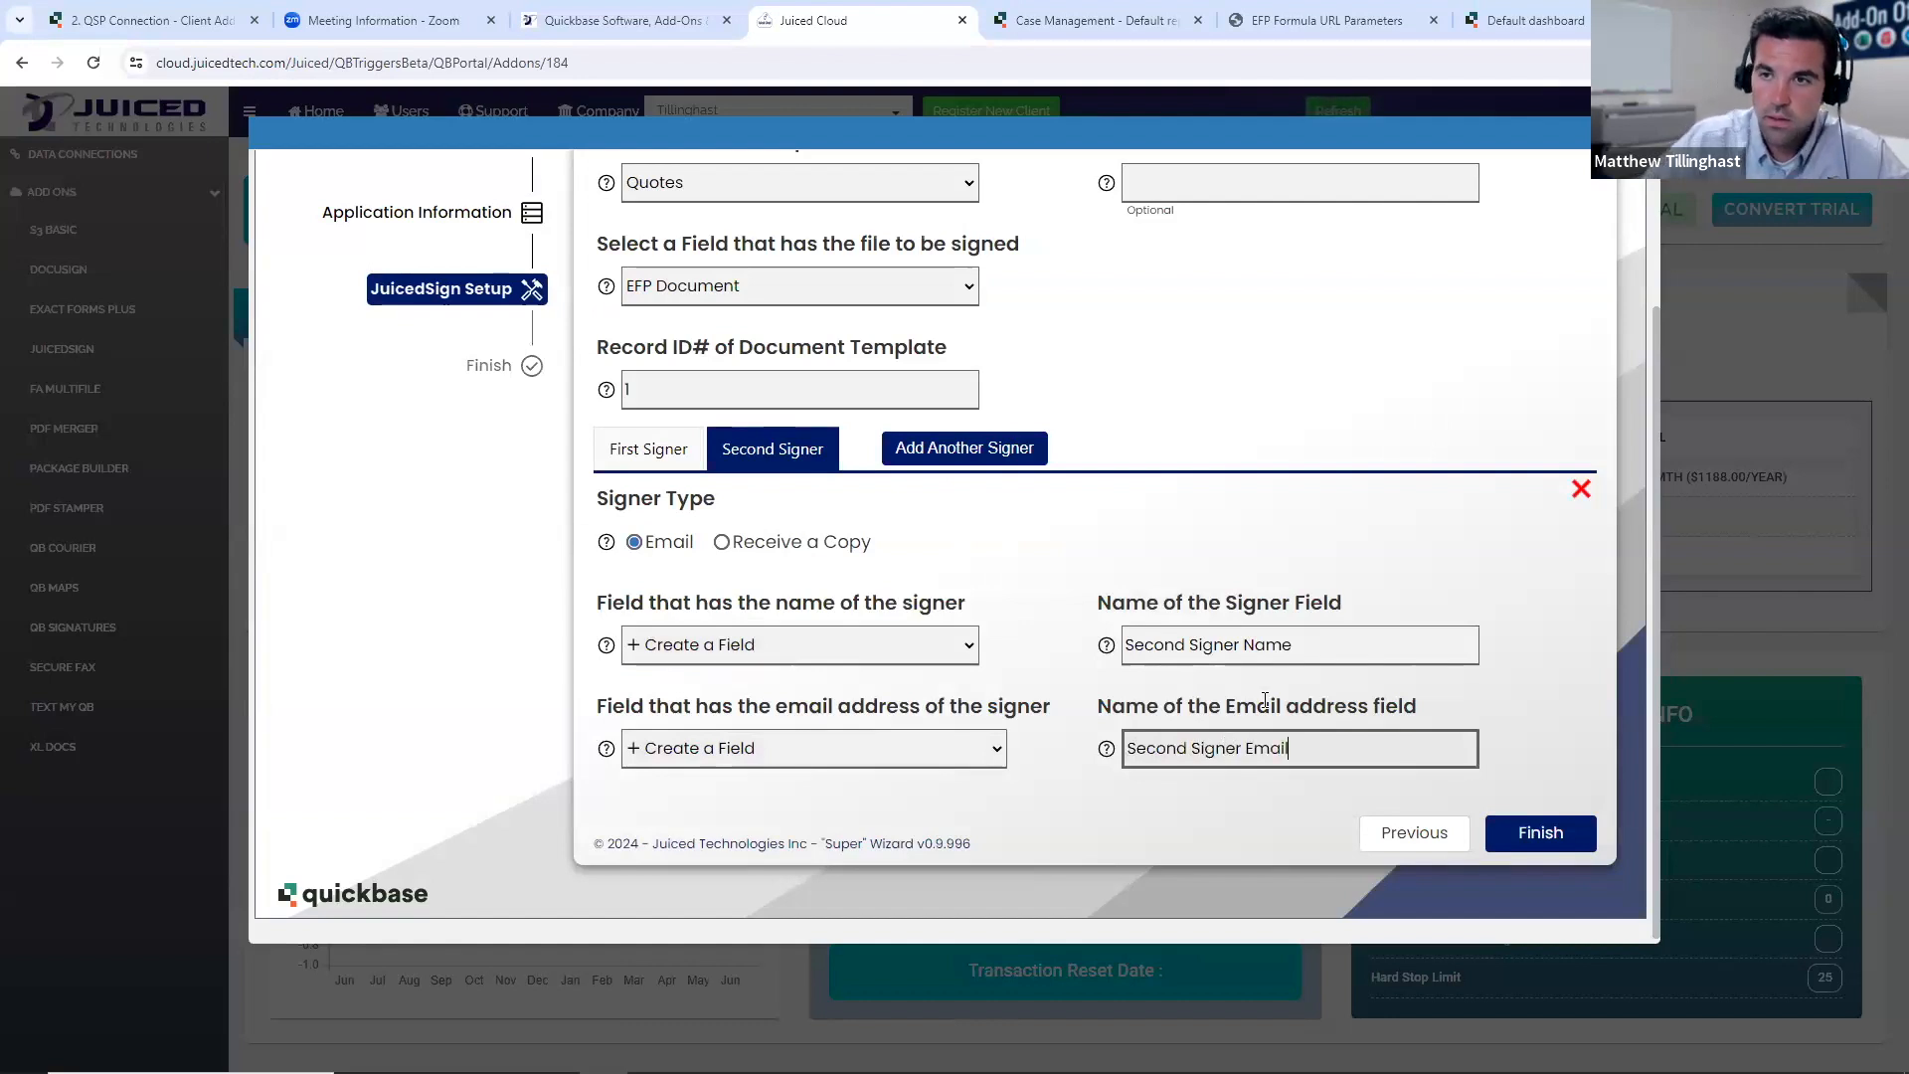
left_click(1554, 603)
scroll(1581, 666, "up", 1)
scroll(1591, 706, "down", 1)
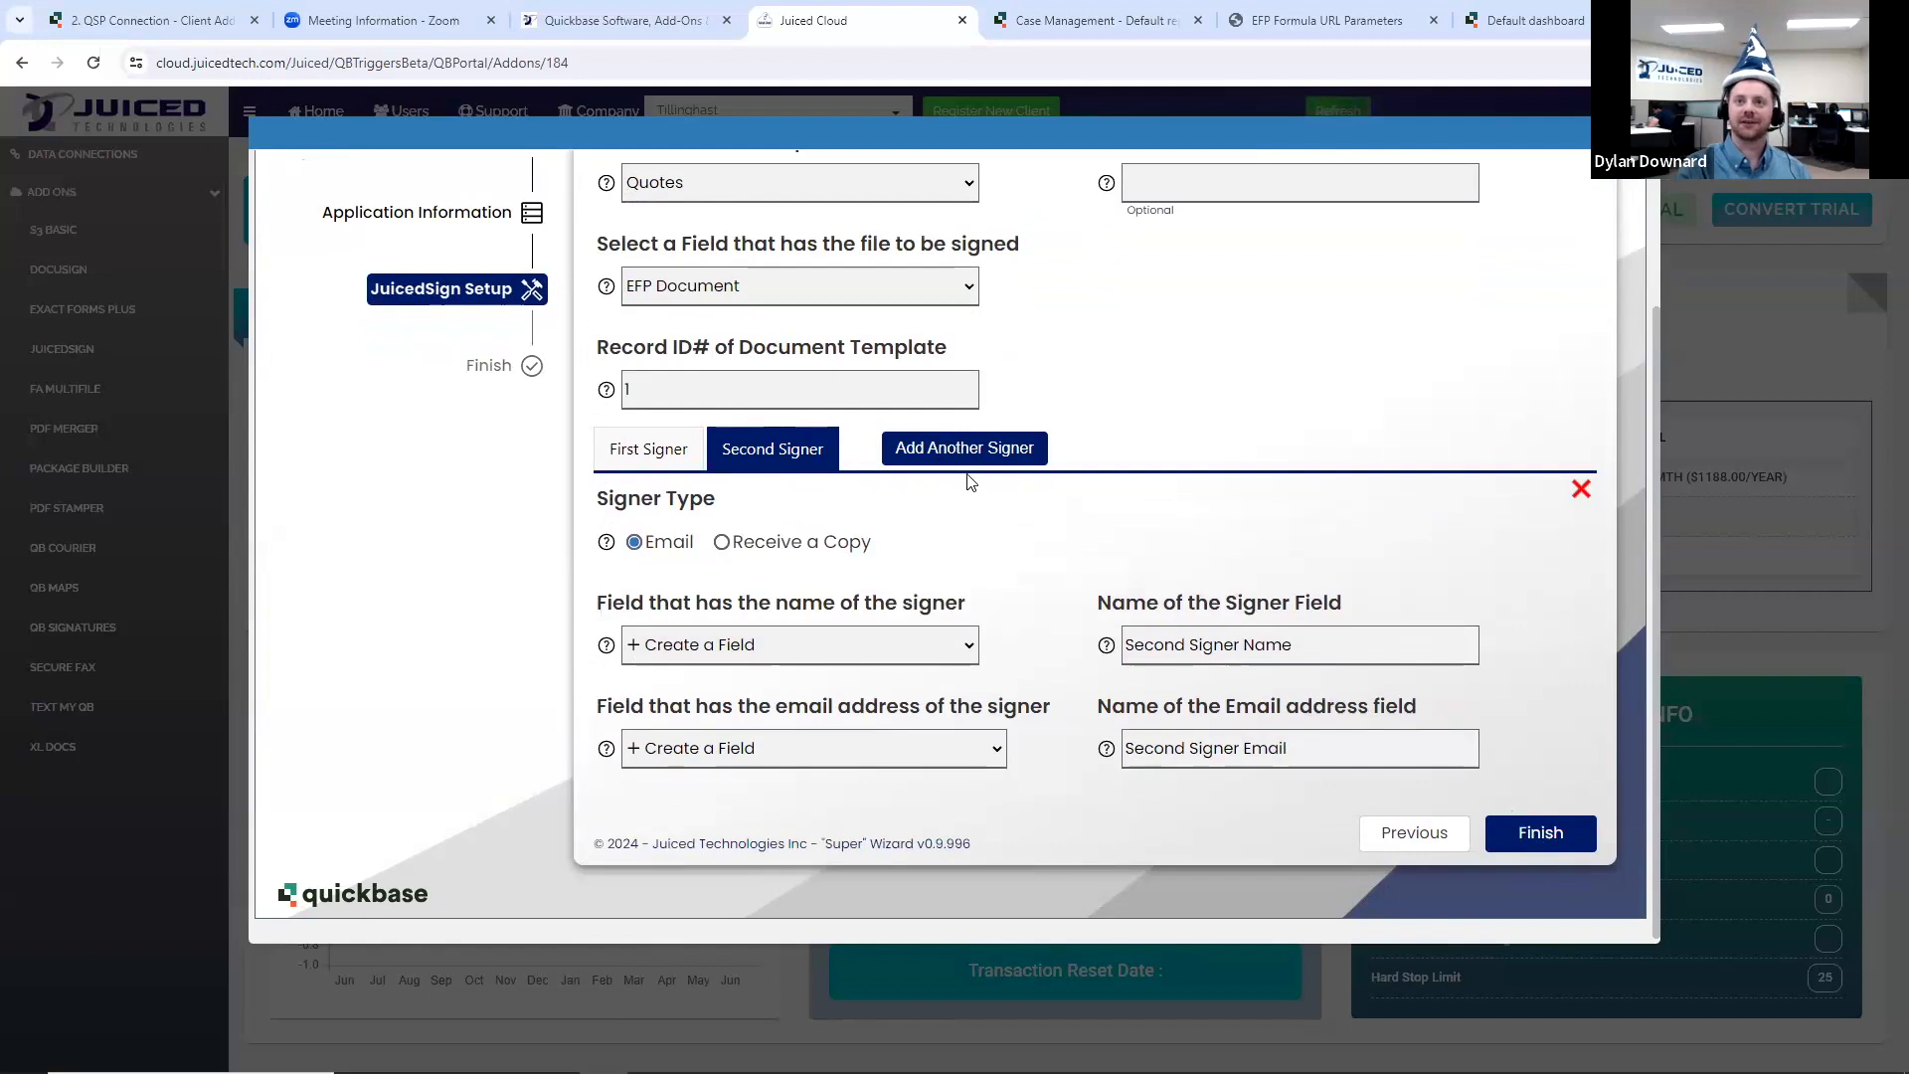
scroll(1094, 556, "up", 3)
scroll(1198, 606, "down", 3)
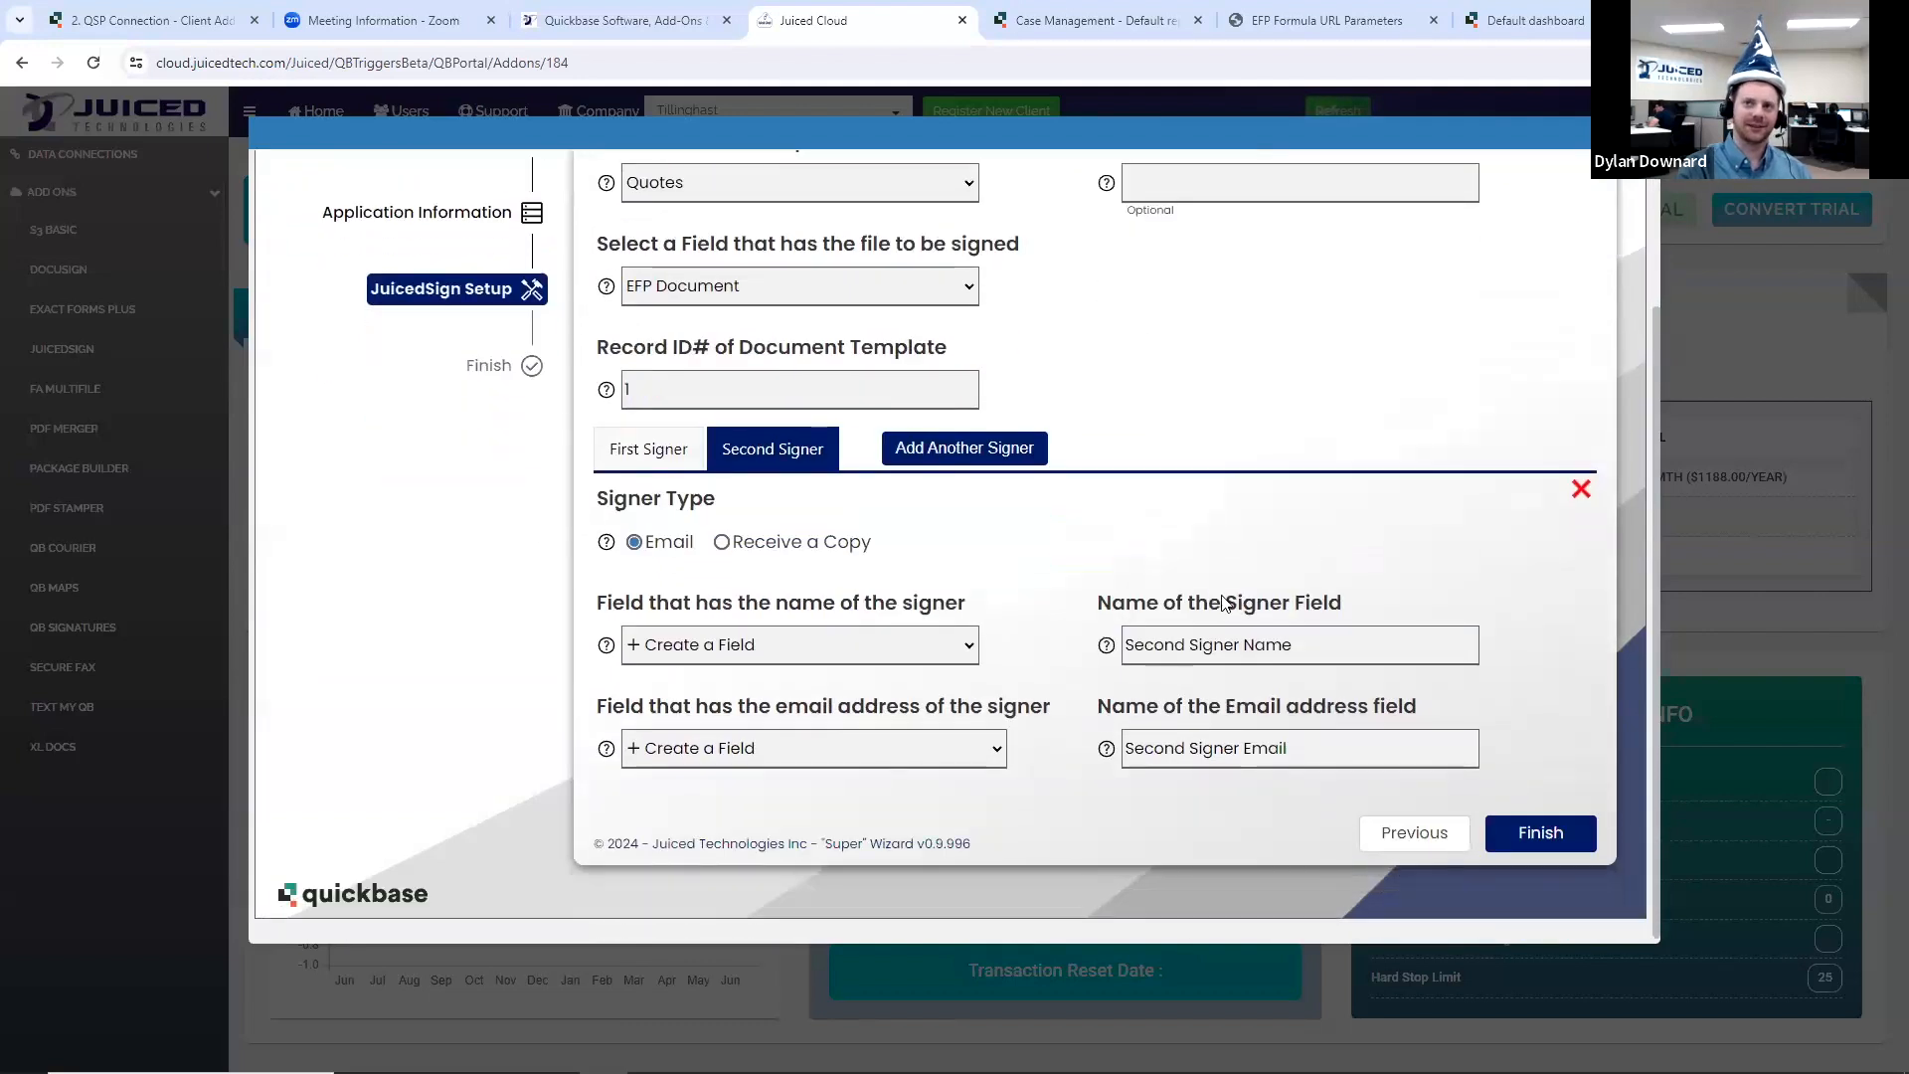
scroll(1223, 604, "up", 1)
scroll(1225, 603, "up", 1)
scroll(1228, 604, "down", 3)
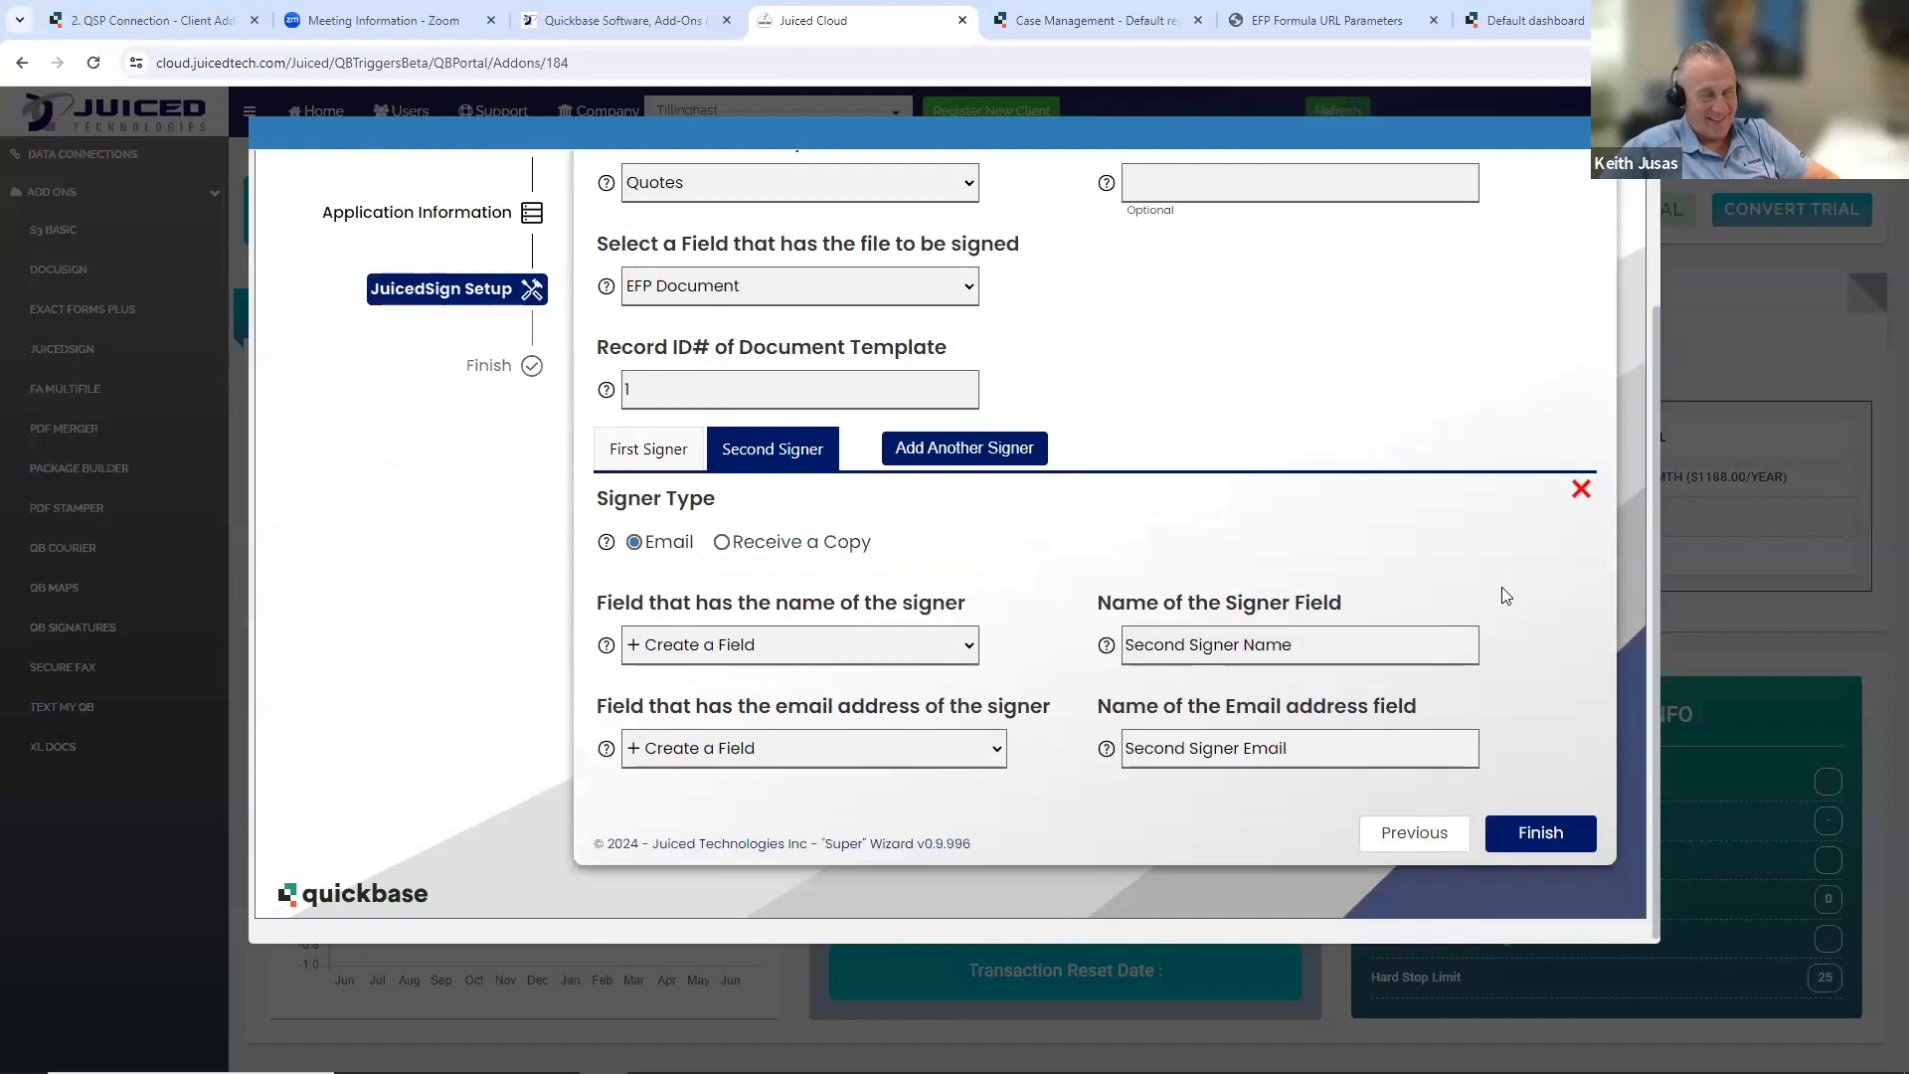
left_click(961, 456)
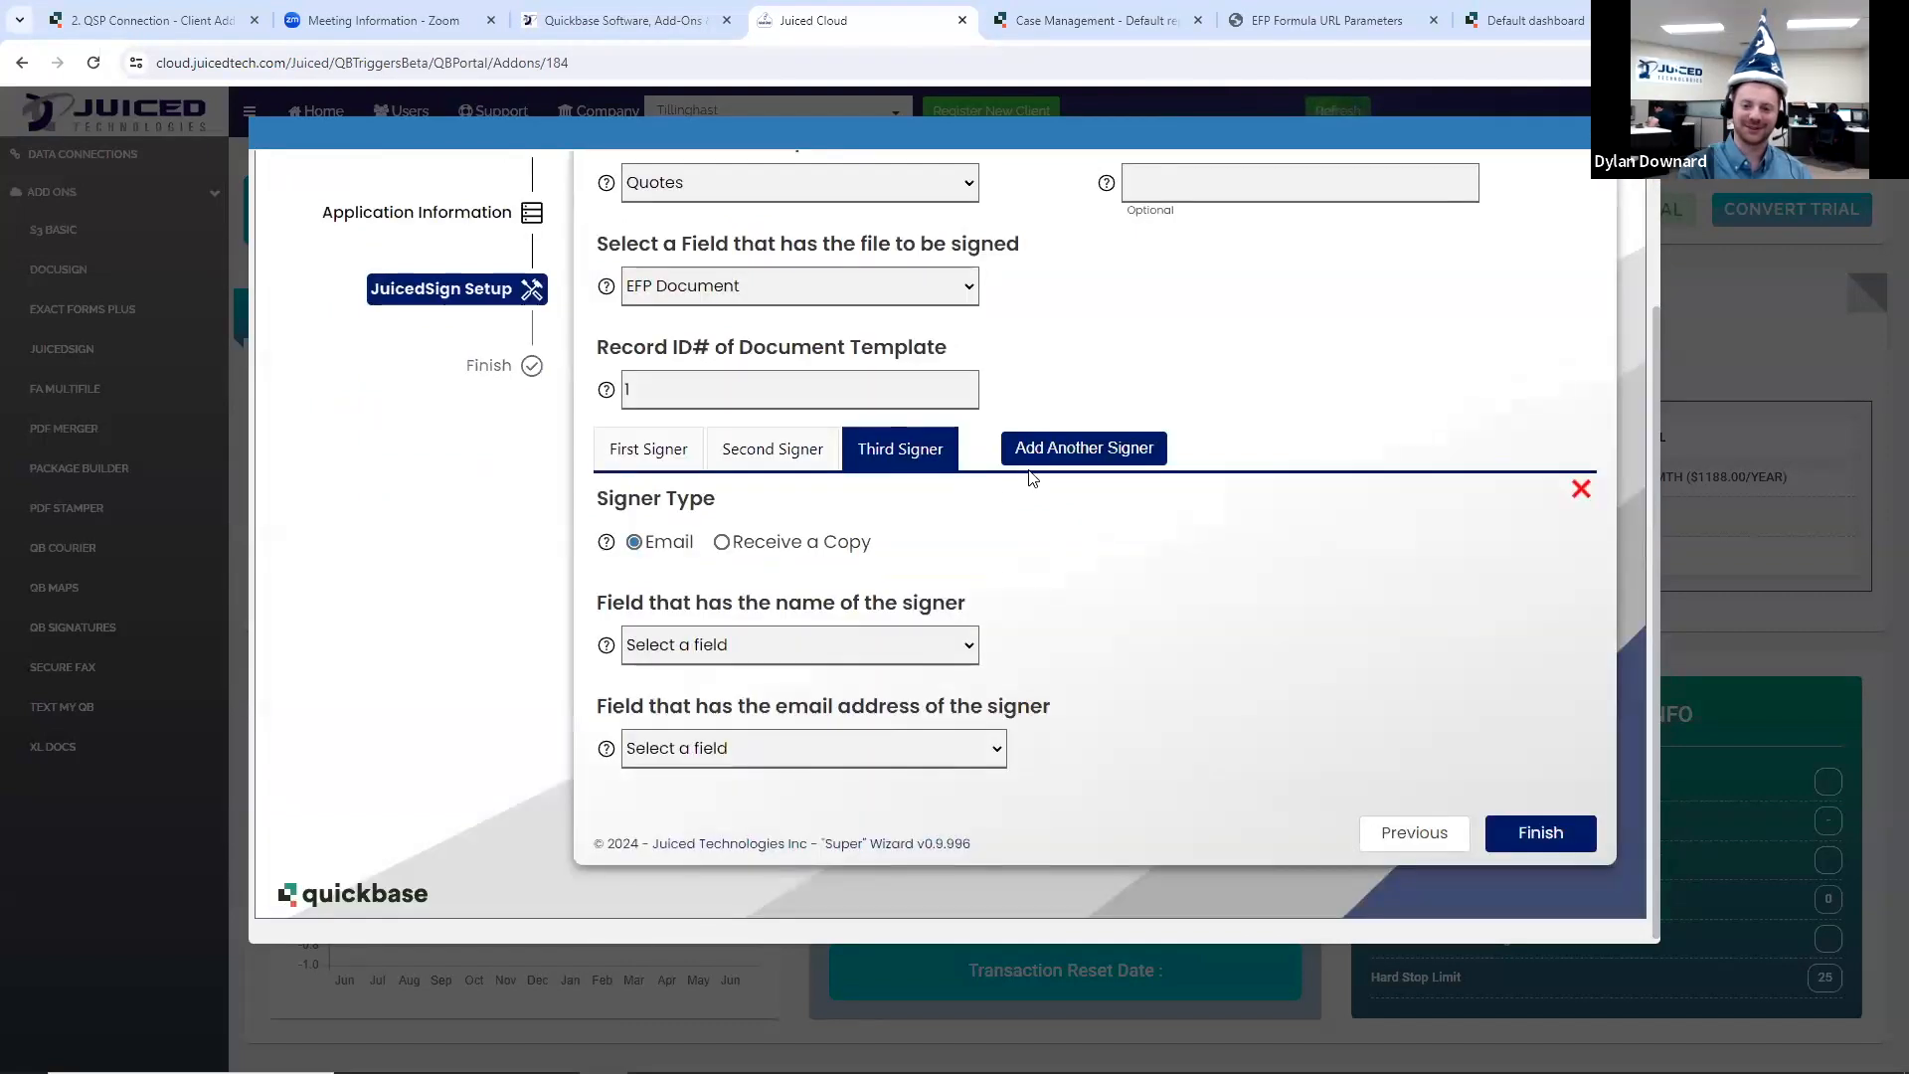
left_click(1046, 456)
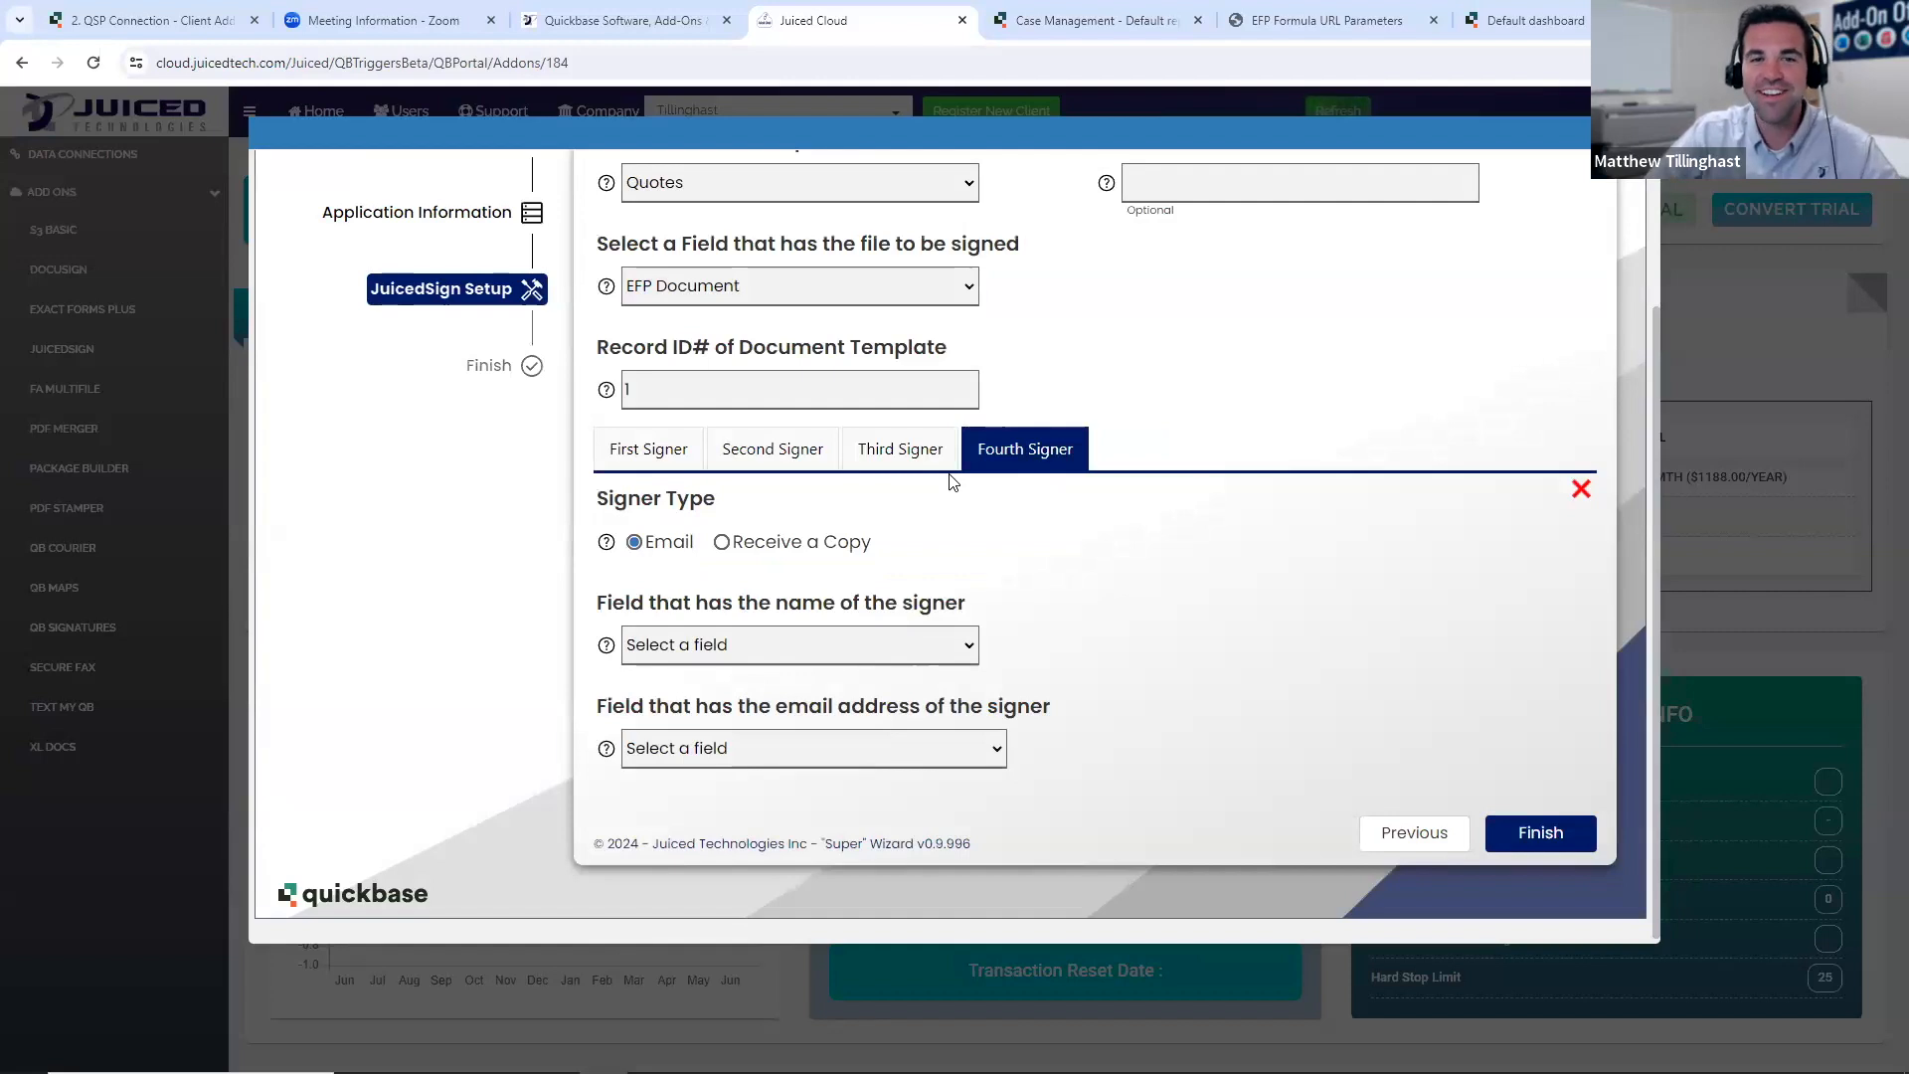
left_click(1581, 488)
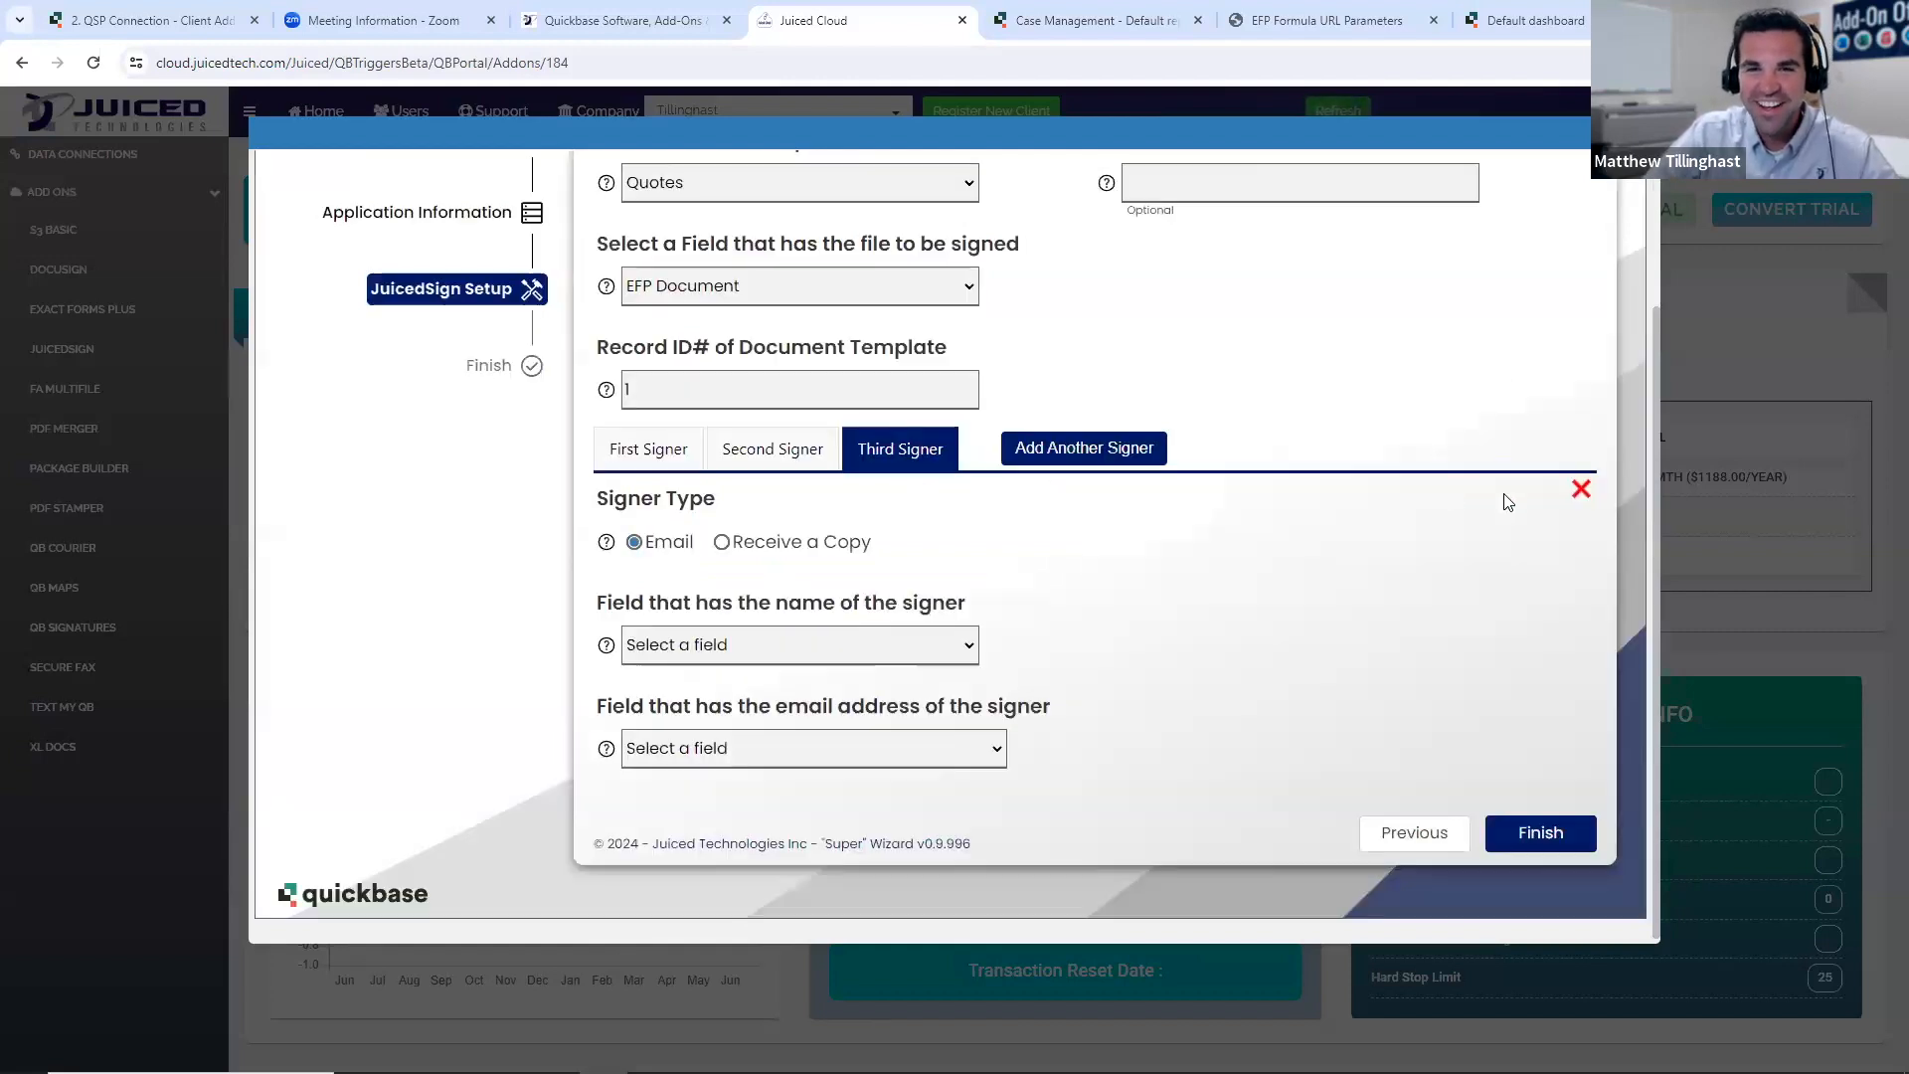
left_click(1581, 488)
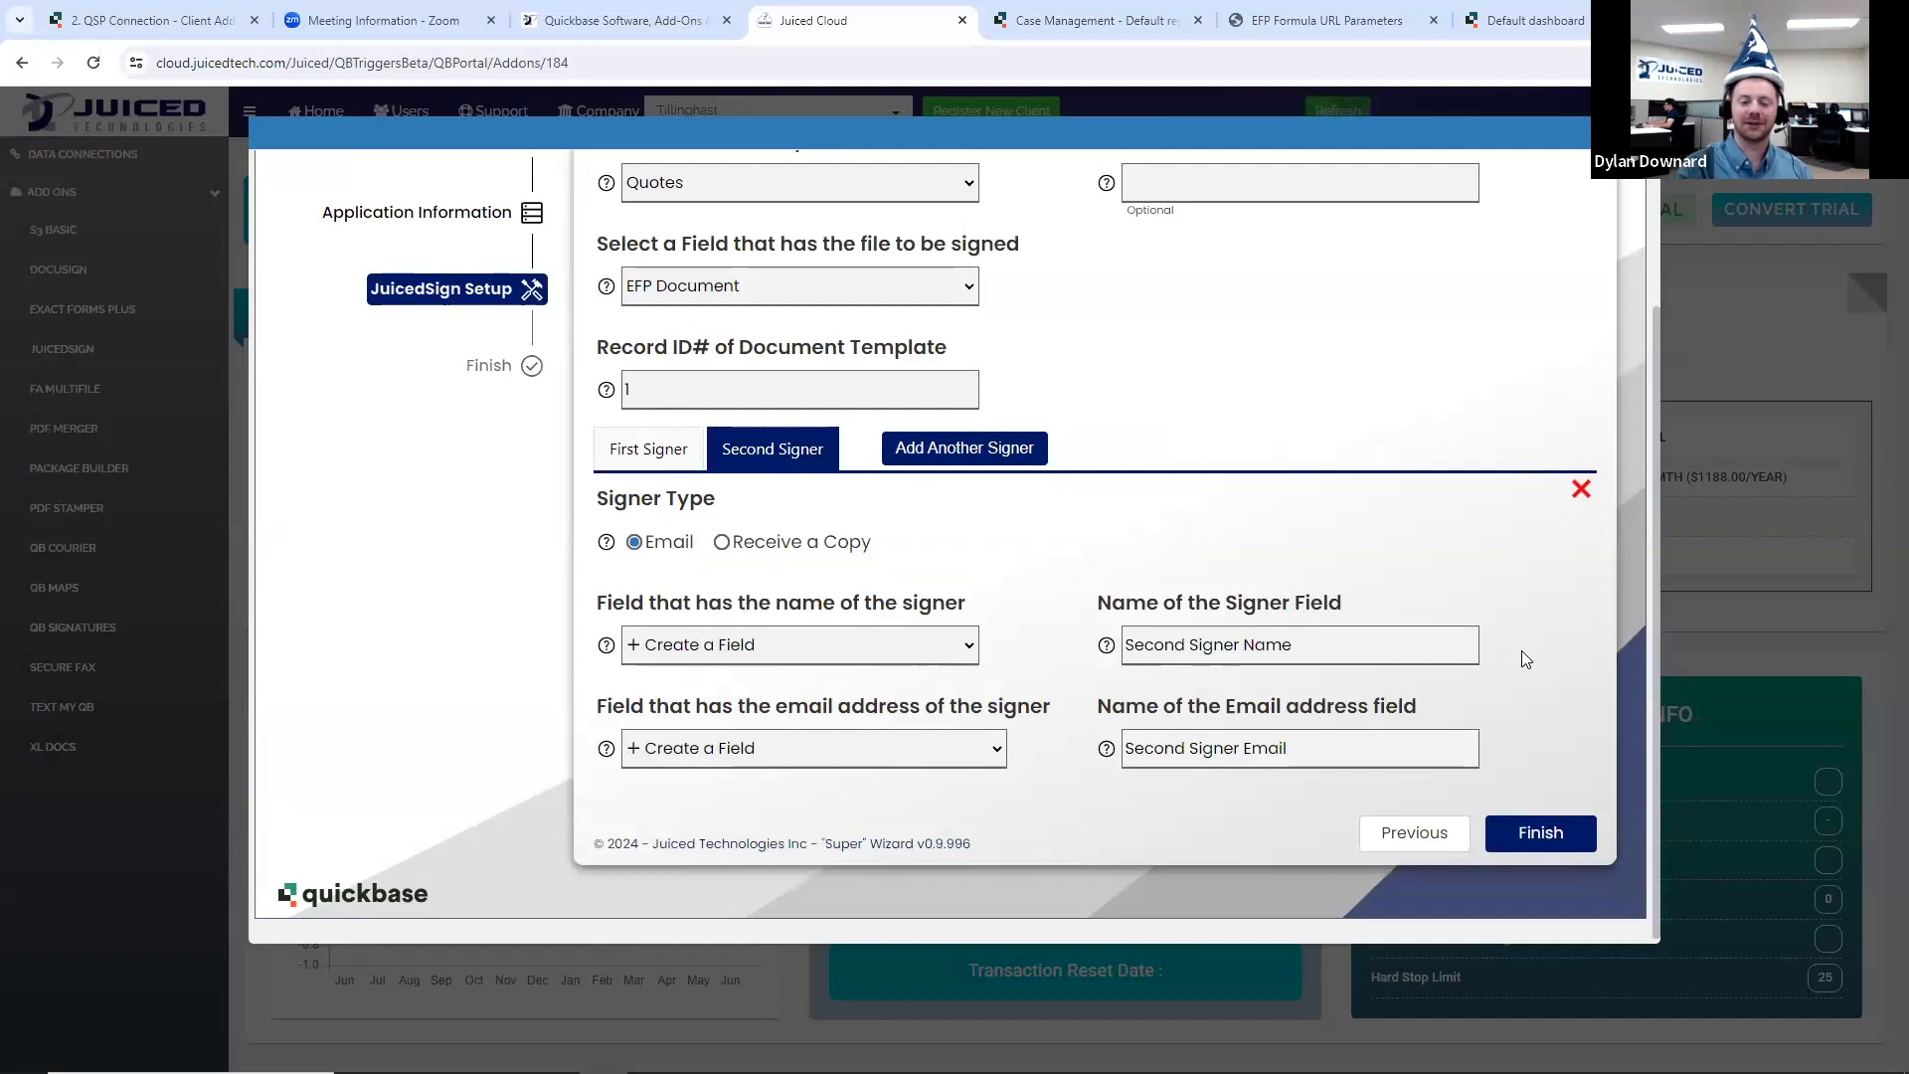
- Finish the wizard to install JuicedSign on the Quotes table with the two configured signers
scroll(1525, 656, "up", 2)
scroll(1523, 668, "down", 2)
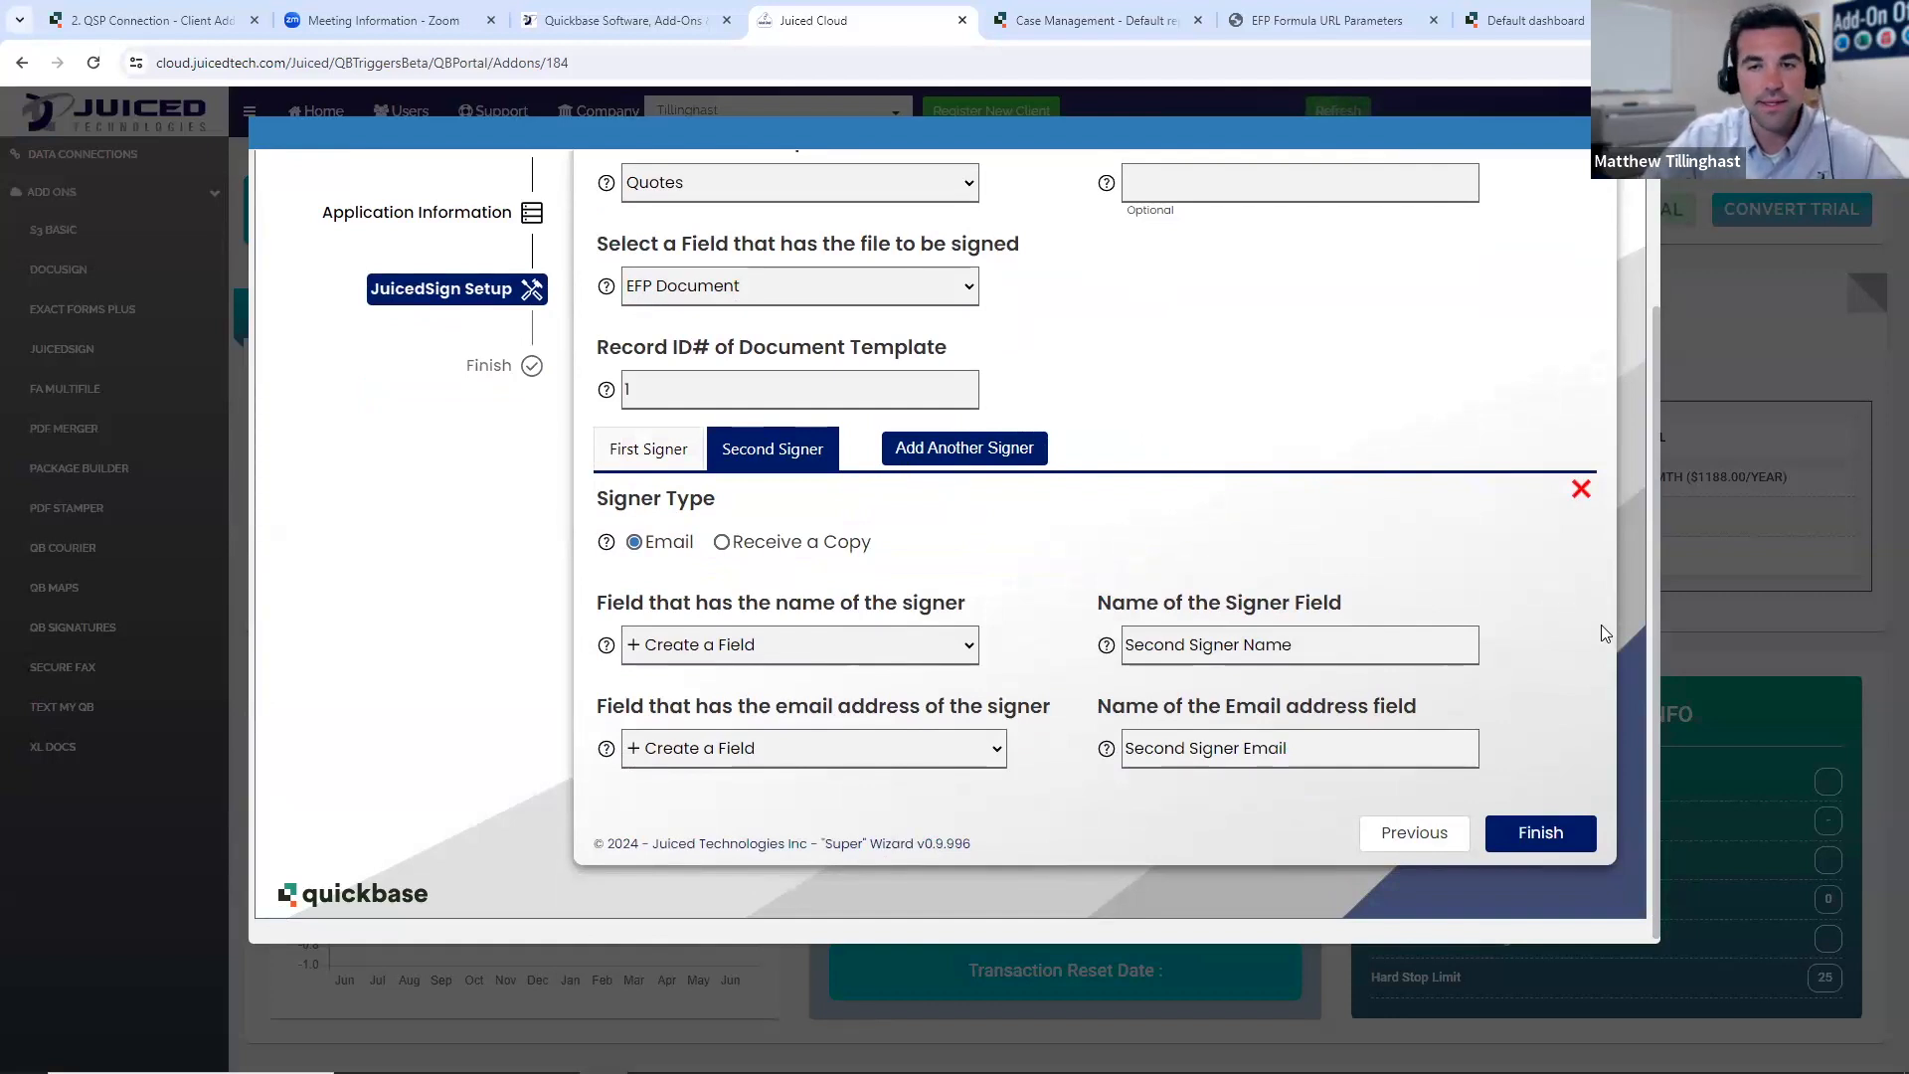
left_click(1558, 831)
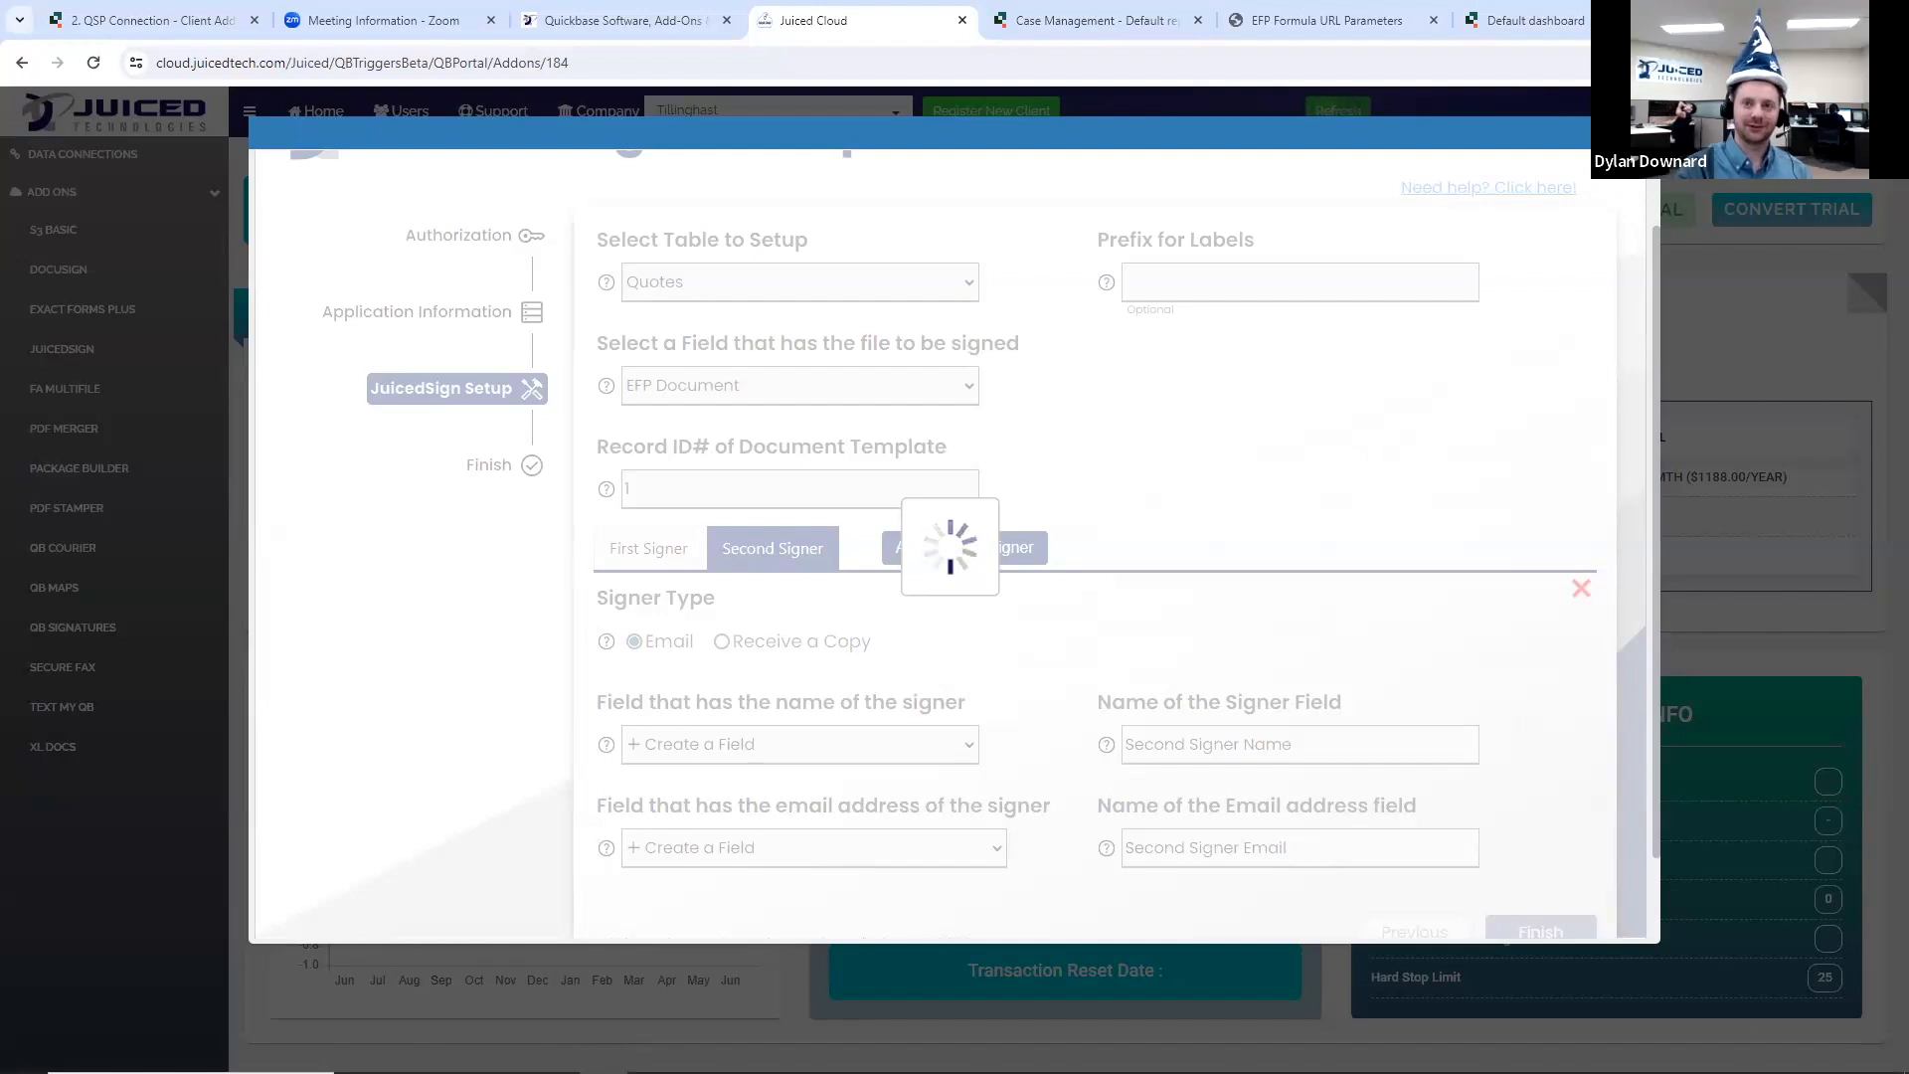
- Review the installation summary for the fields added to Document Templates and Quotes and the newly created tables
scroll(1639, 555, "up", 1)
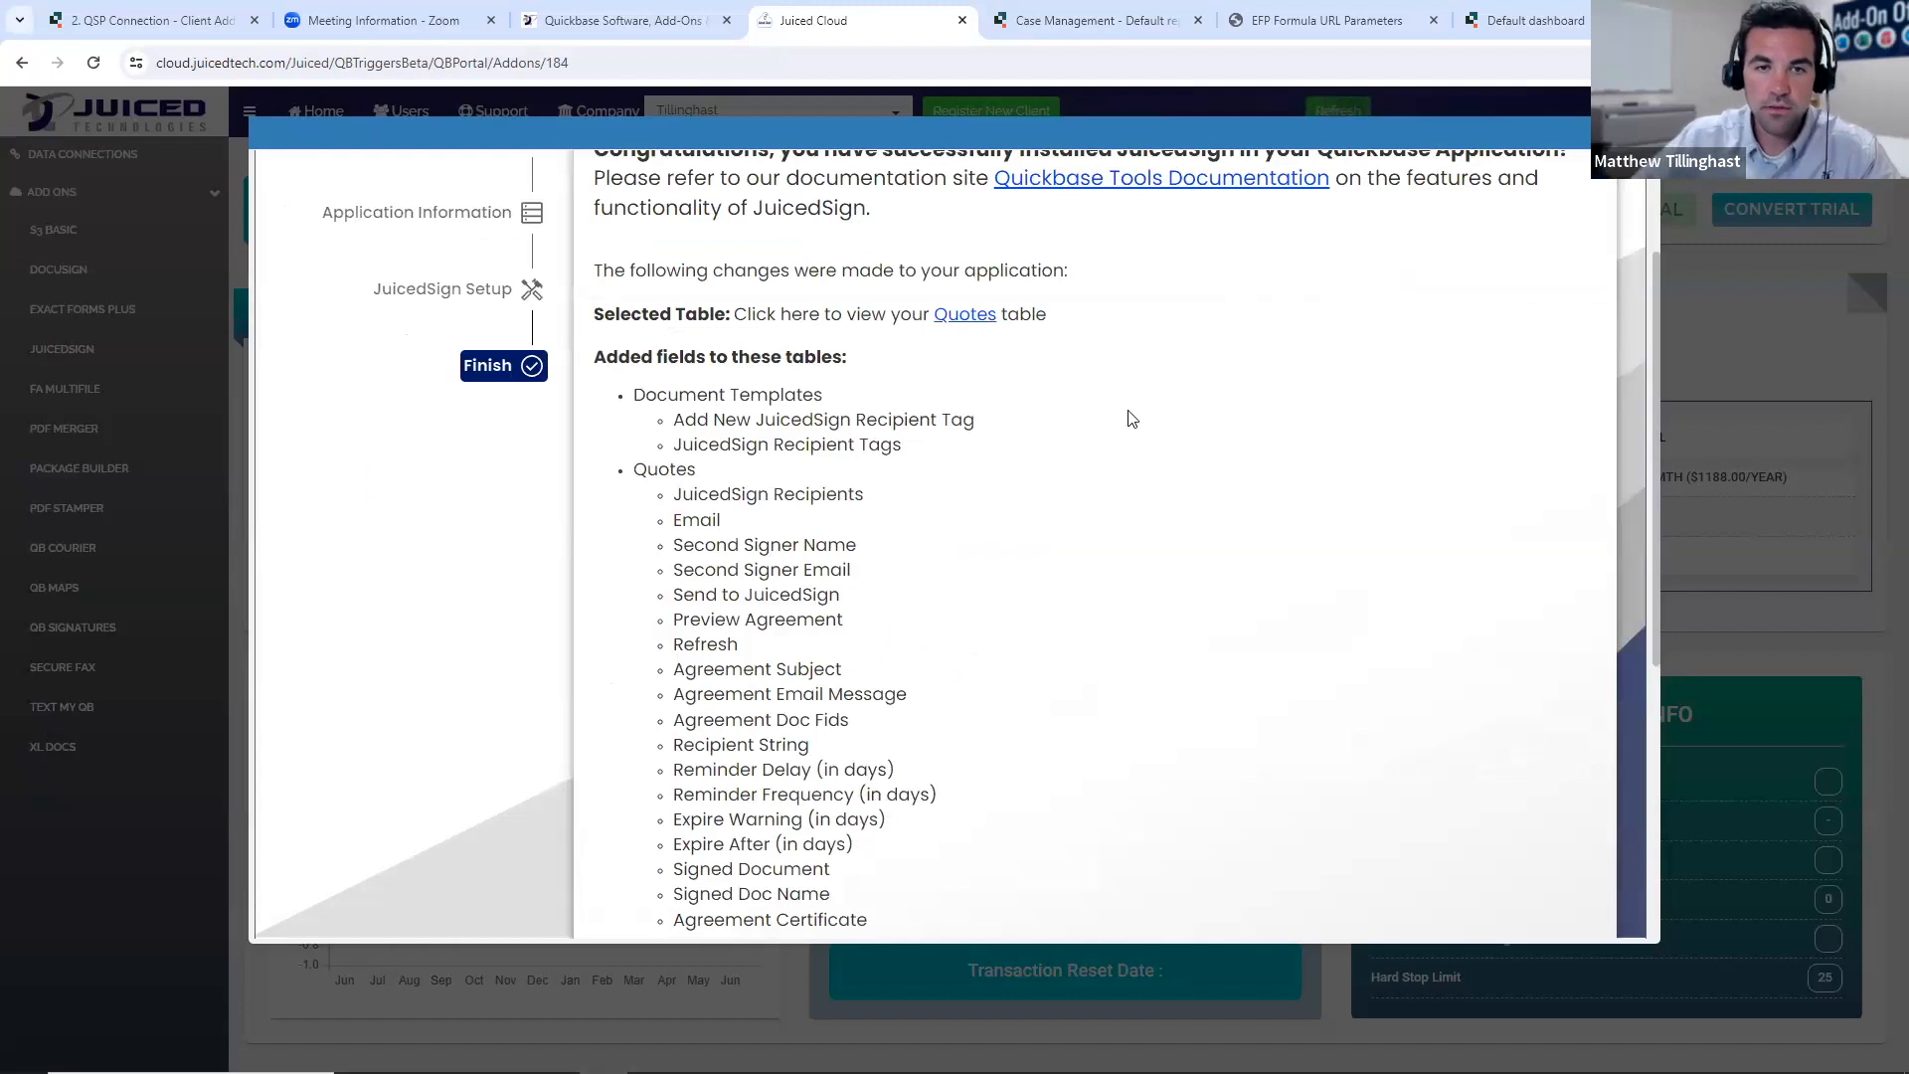
scroll(1160, 530, "up", 1)
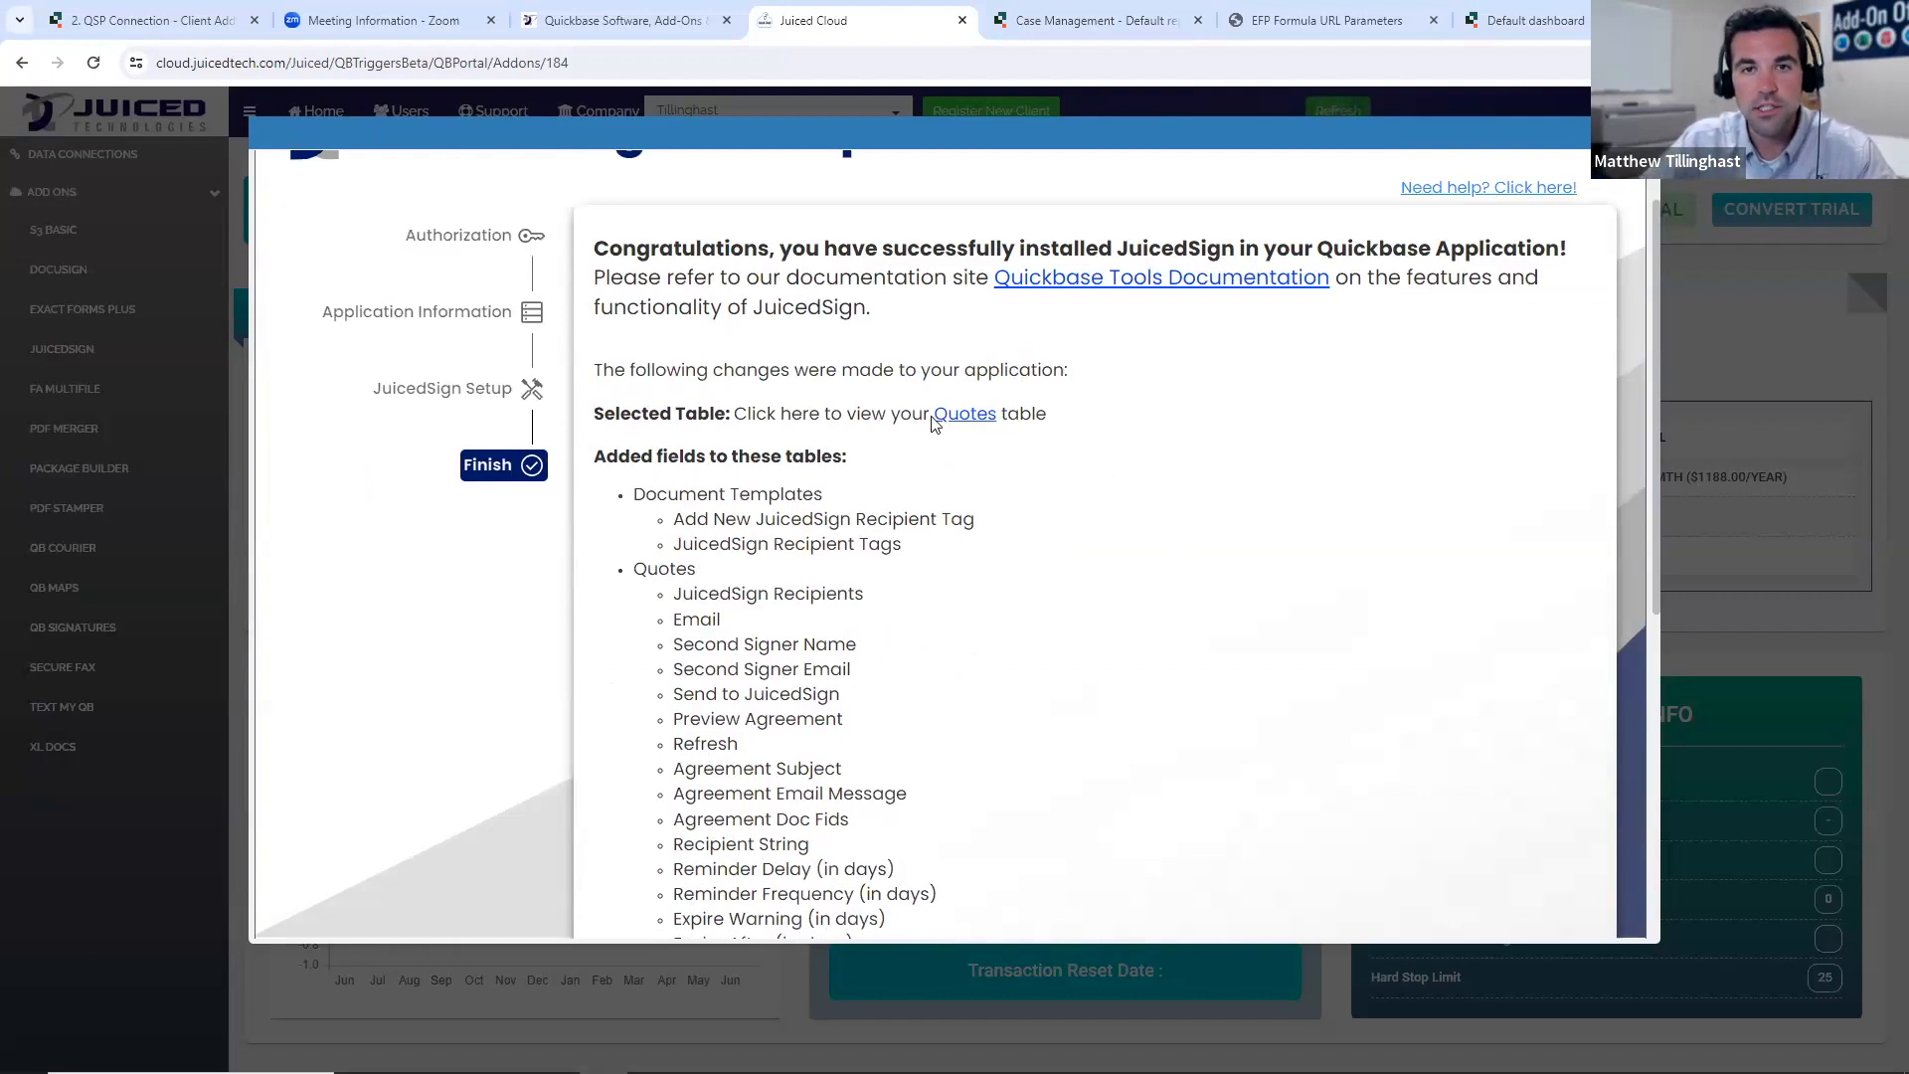
scroll(943, 467, "down", 1)
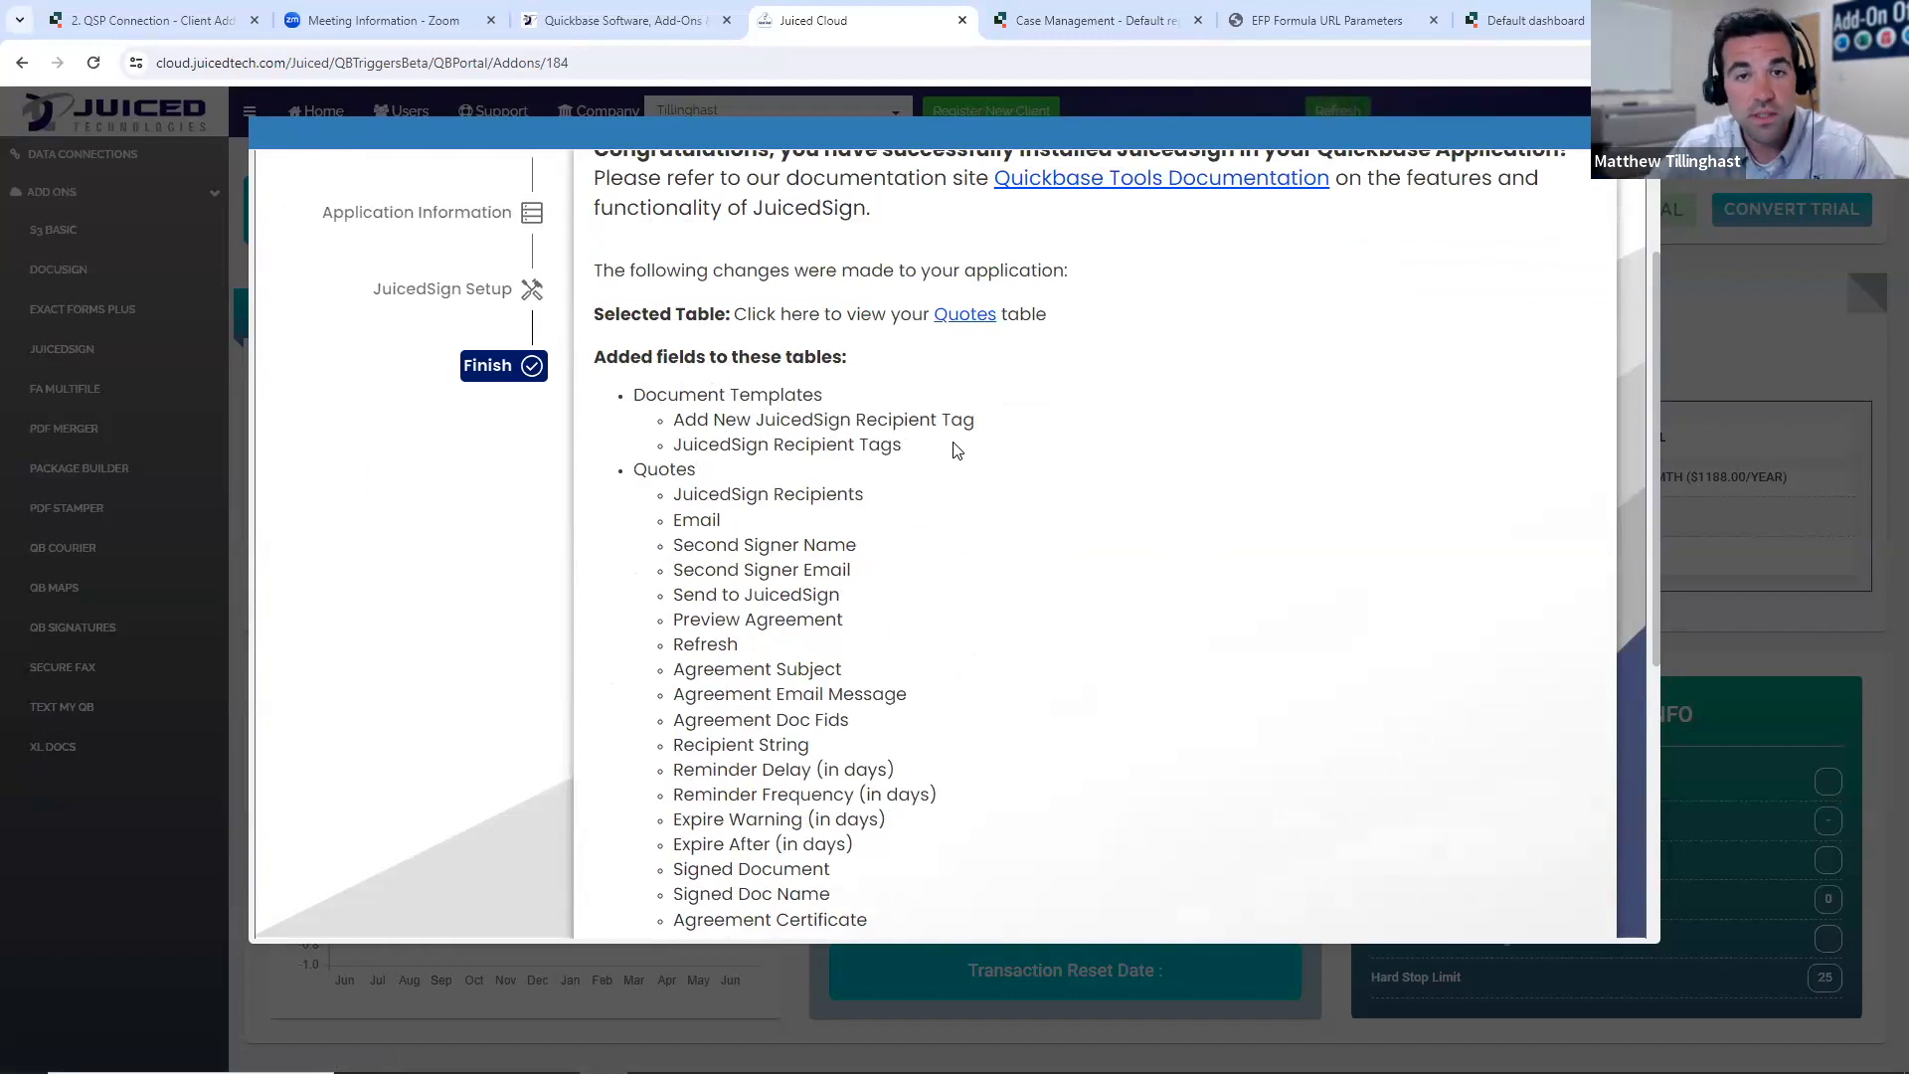
scroll(739, 424, "down", 1)
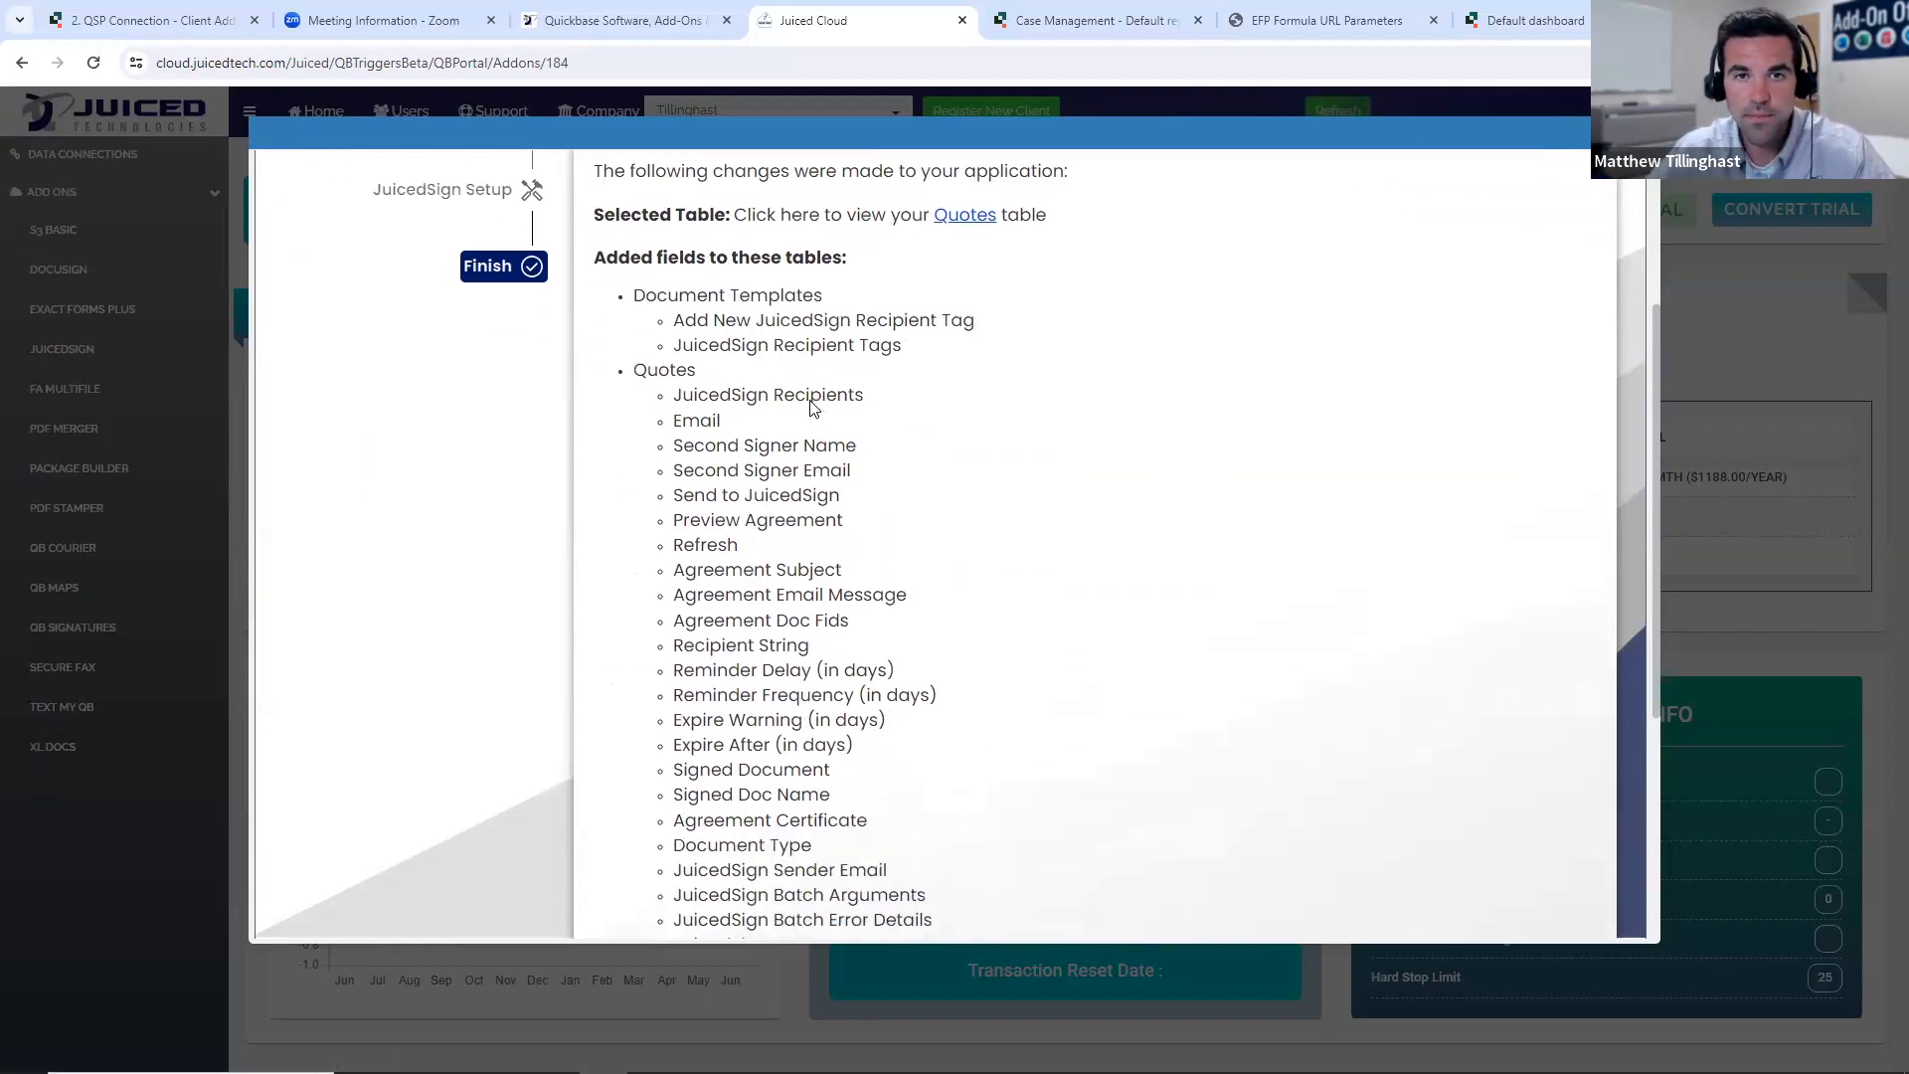
scroll(826, 438, "down", 3)
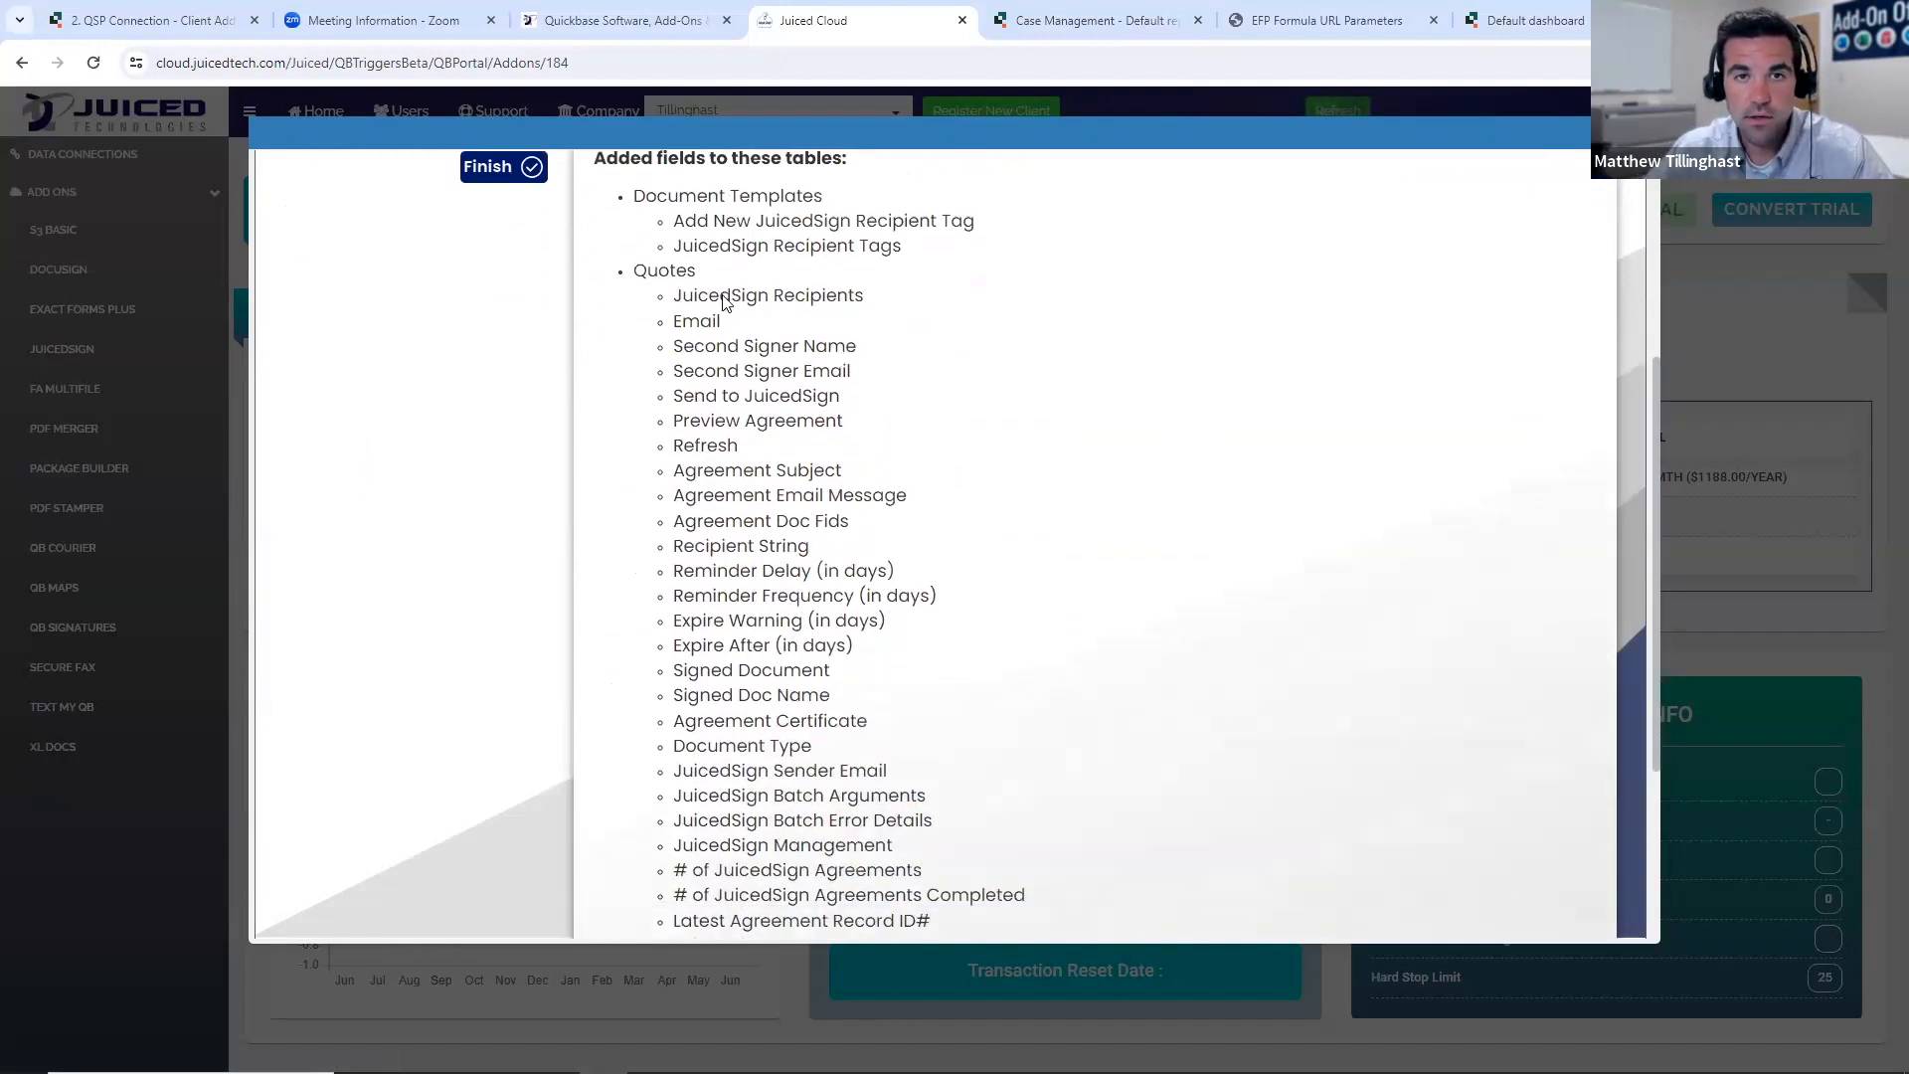
scroll(807, 482, "up", 2)
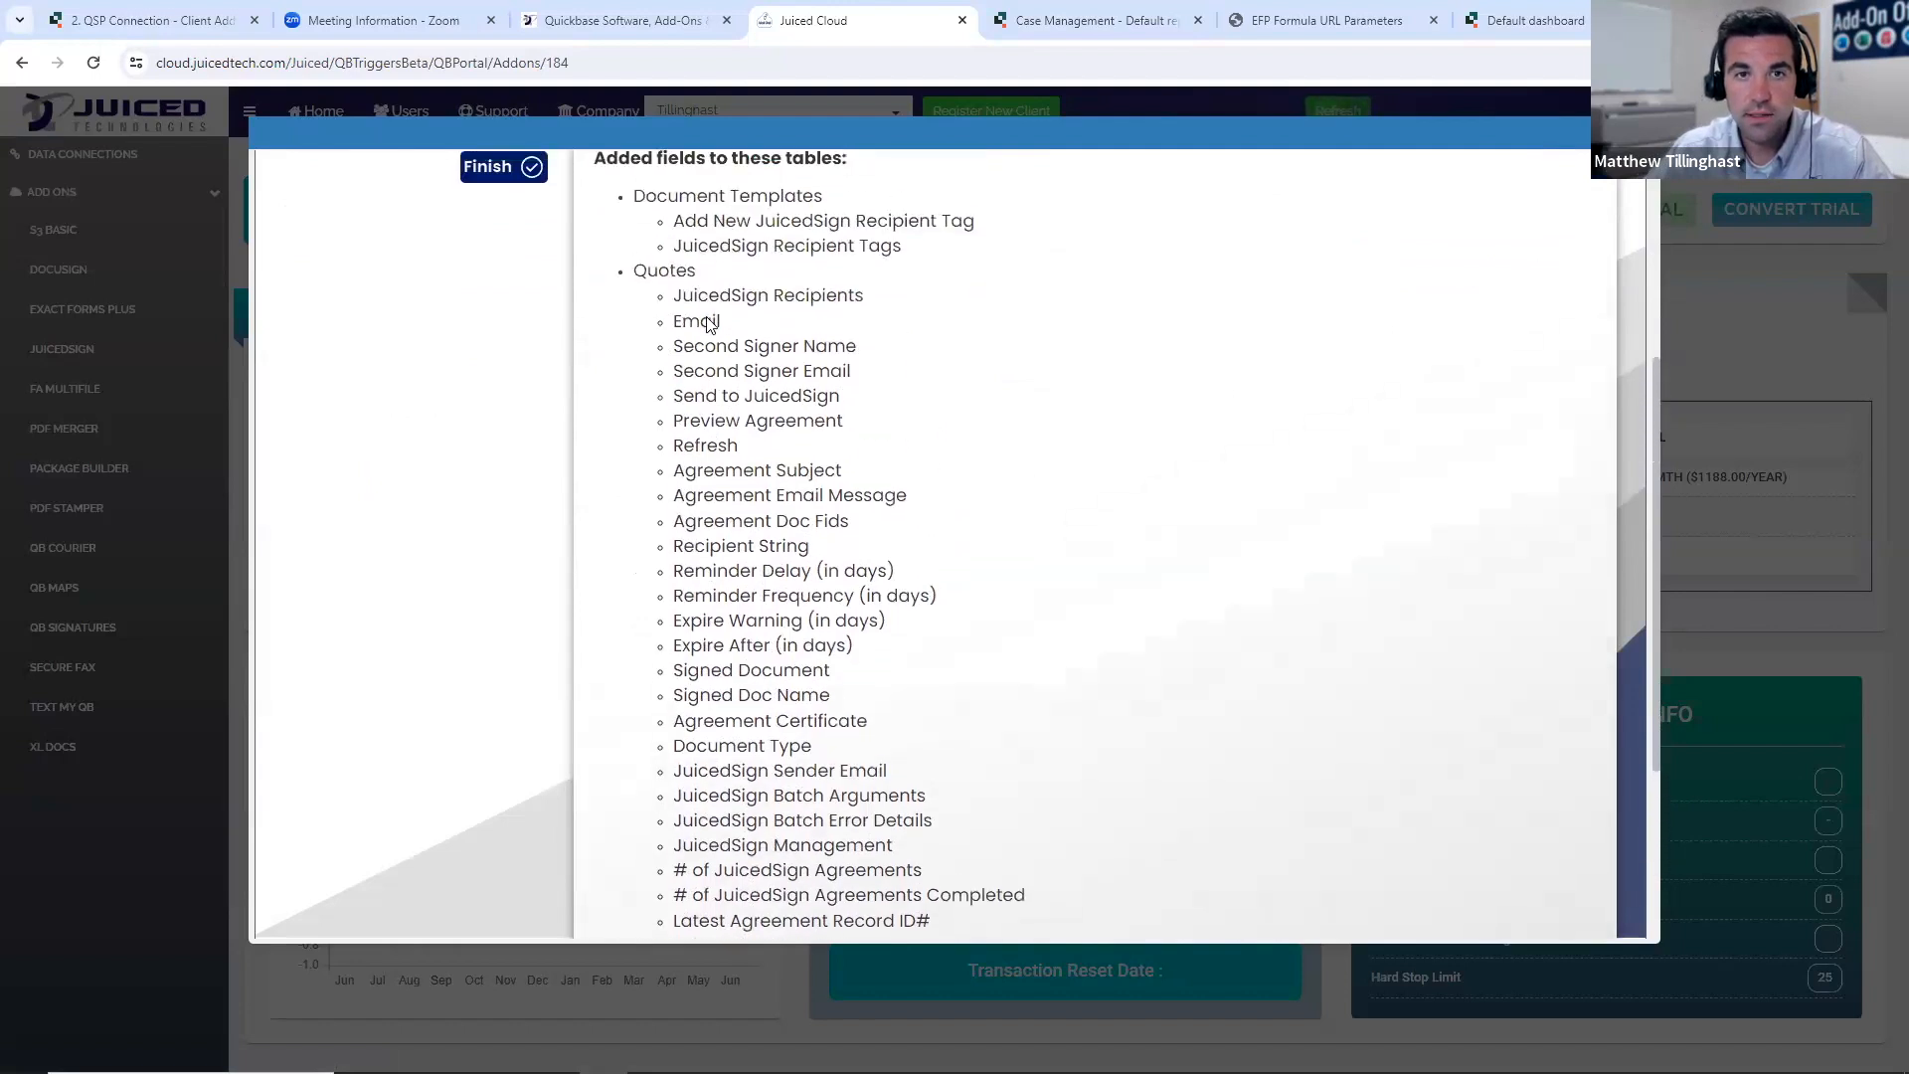
scroll(746, 430, "down", 2)
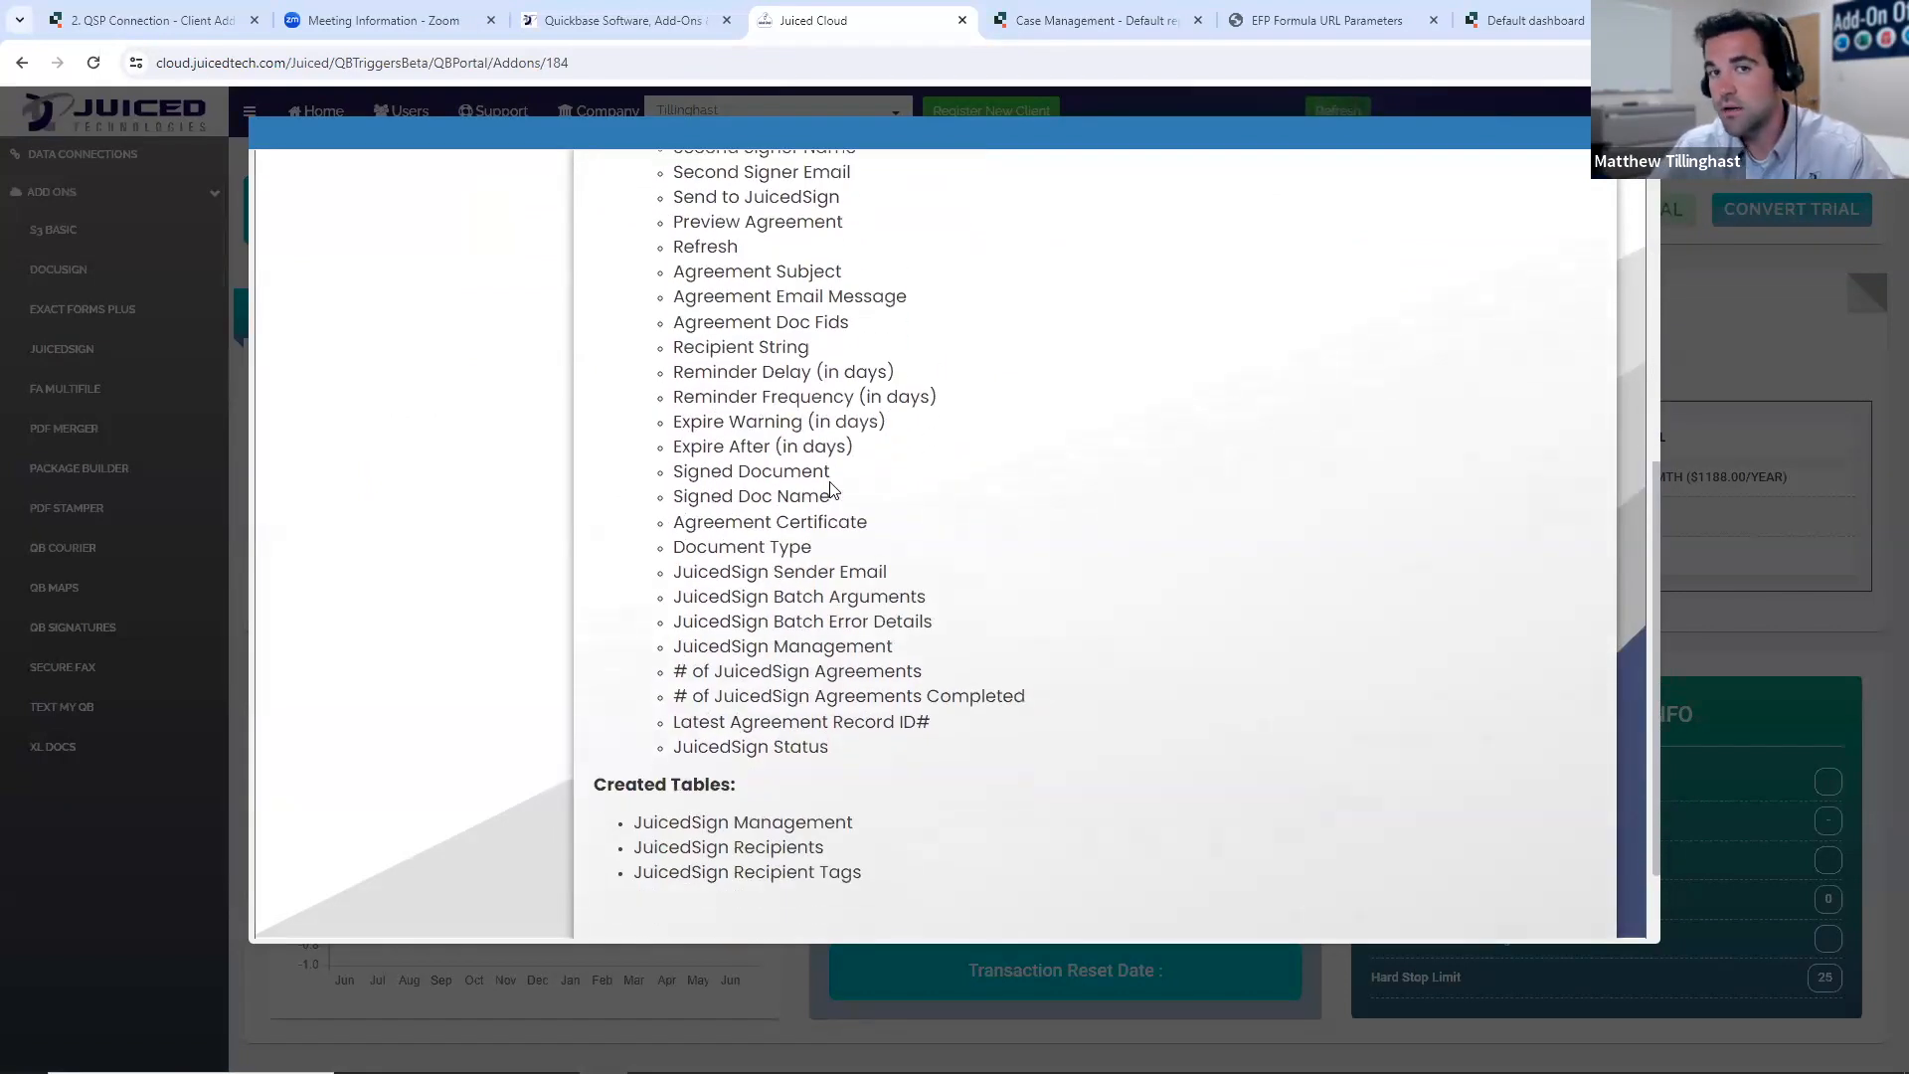
scroll(832, 498, "down", 1)
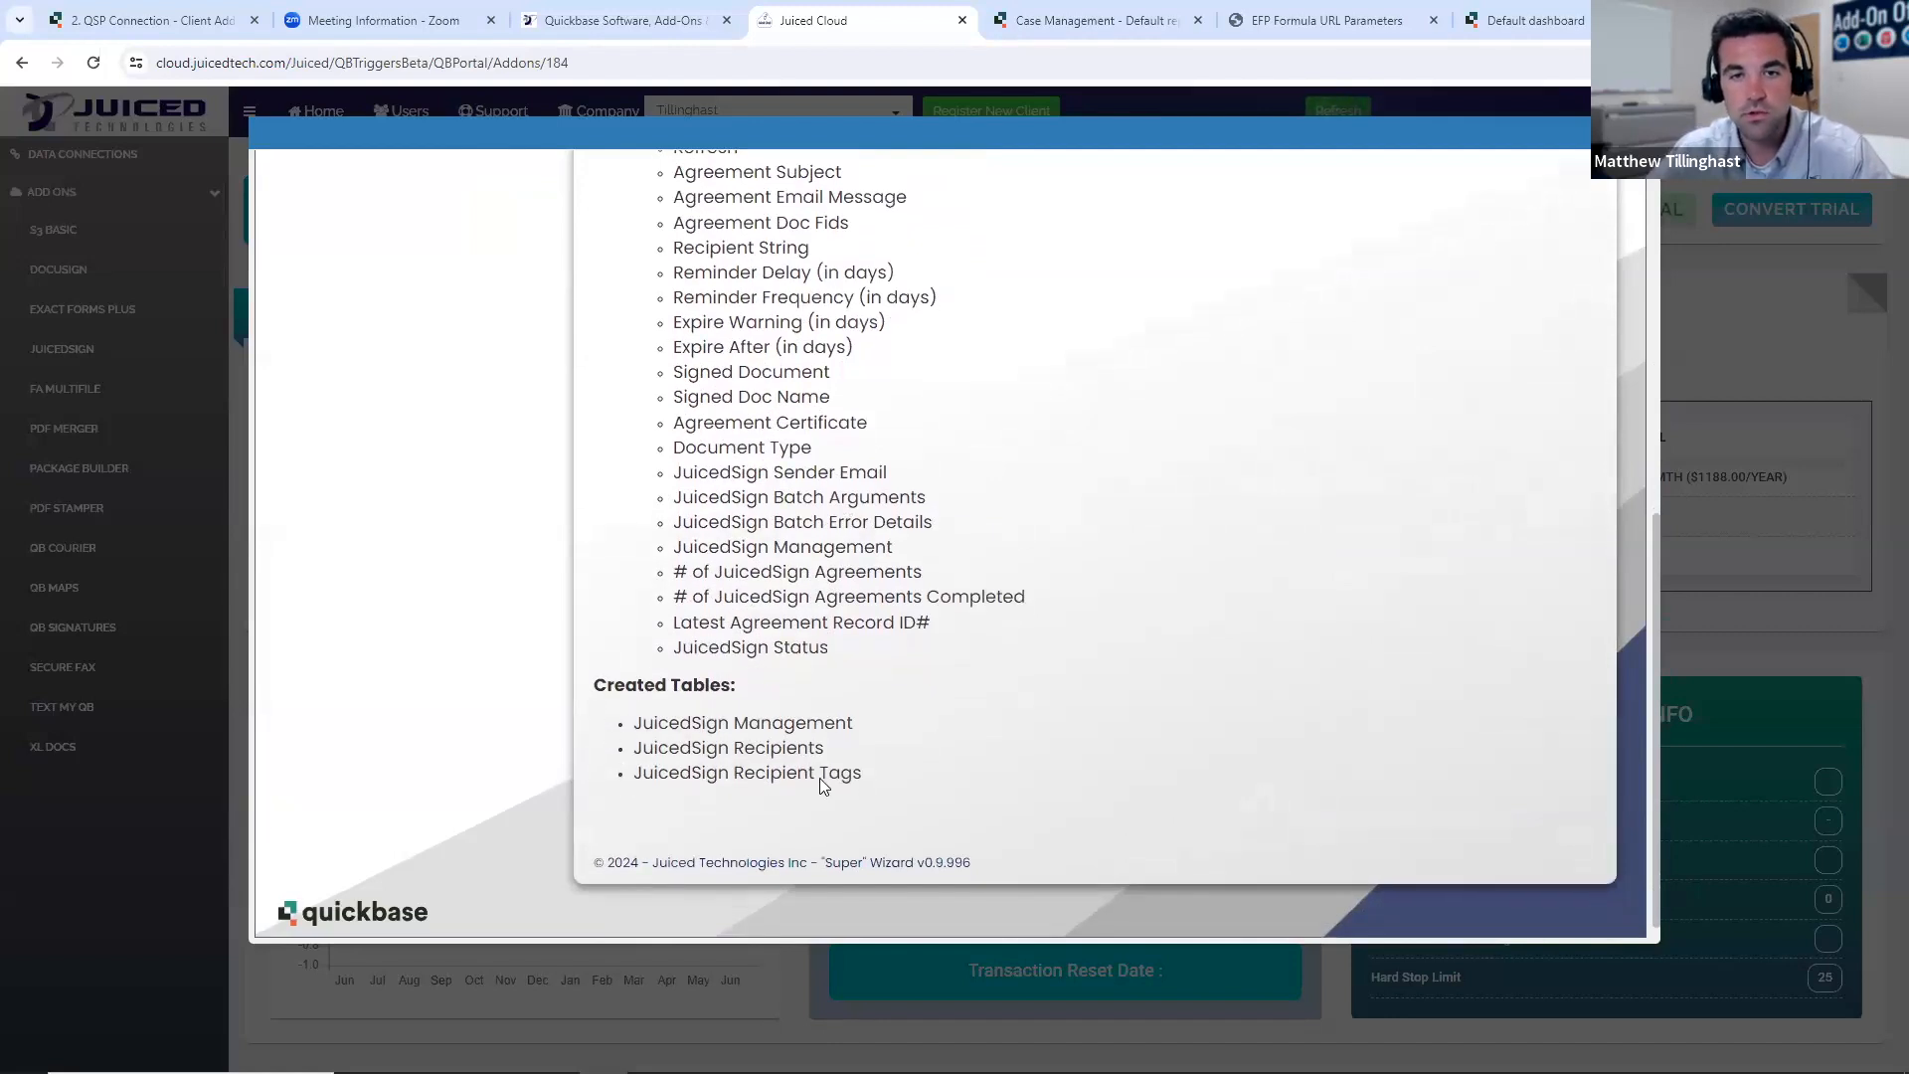
scroll(966, 742, "up", 2)
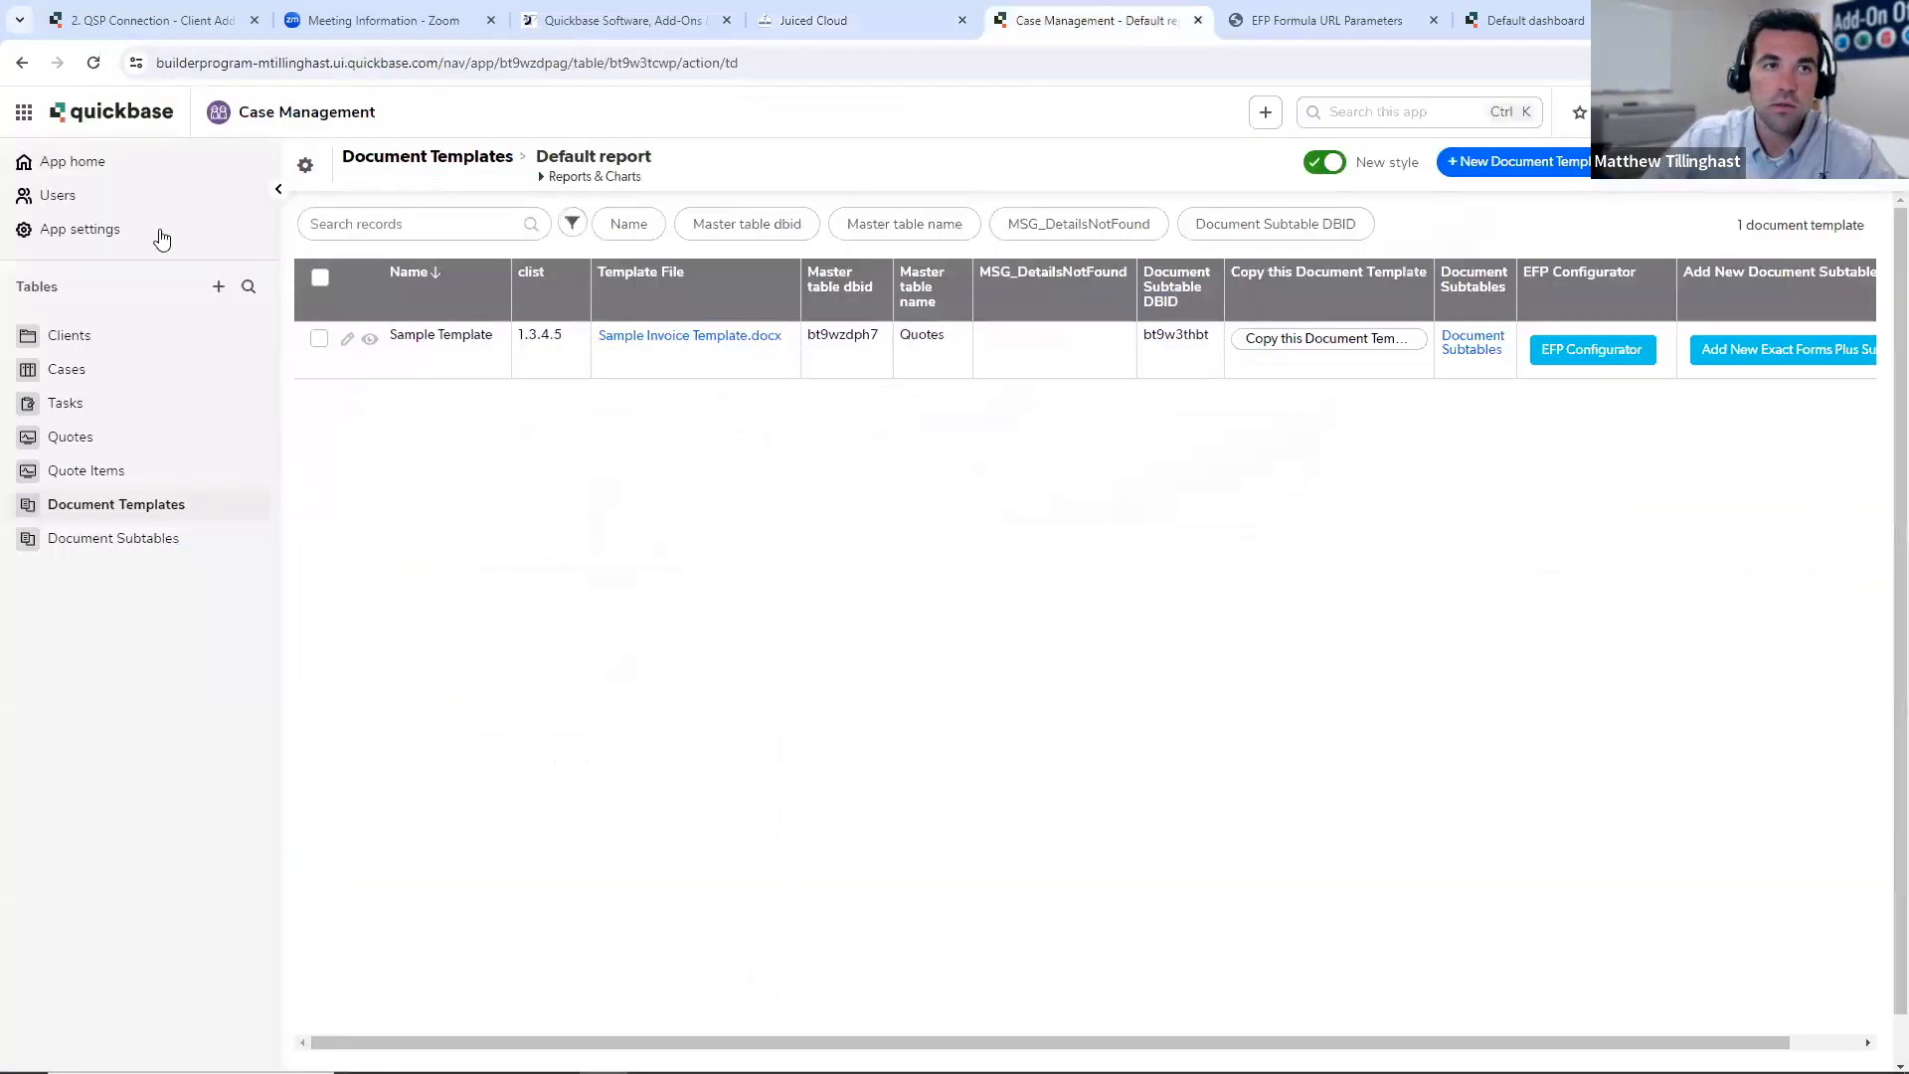
- Switch to the Quickbase Case Management app, reload it and examine the JuicedSign columns in the Quotes default report
left_click(94, 62)
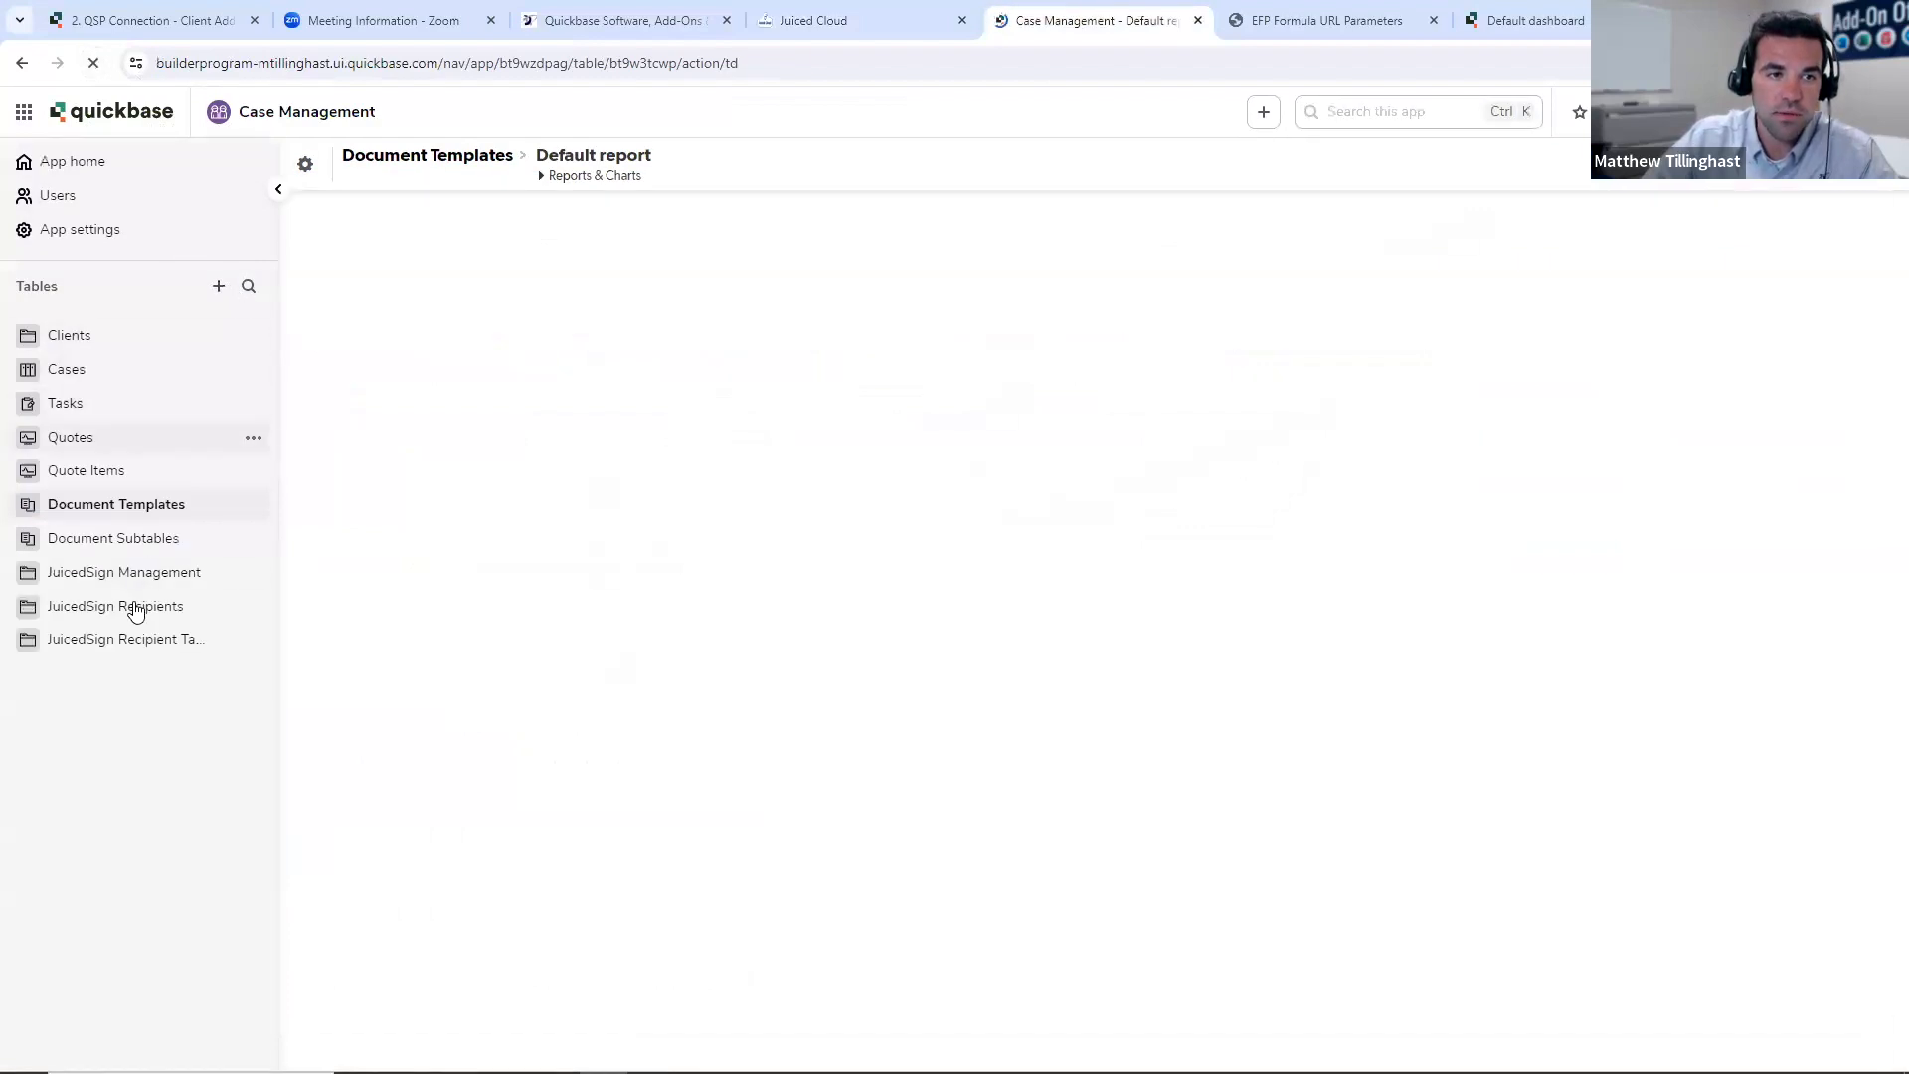
left_click(117, 447)
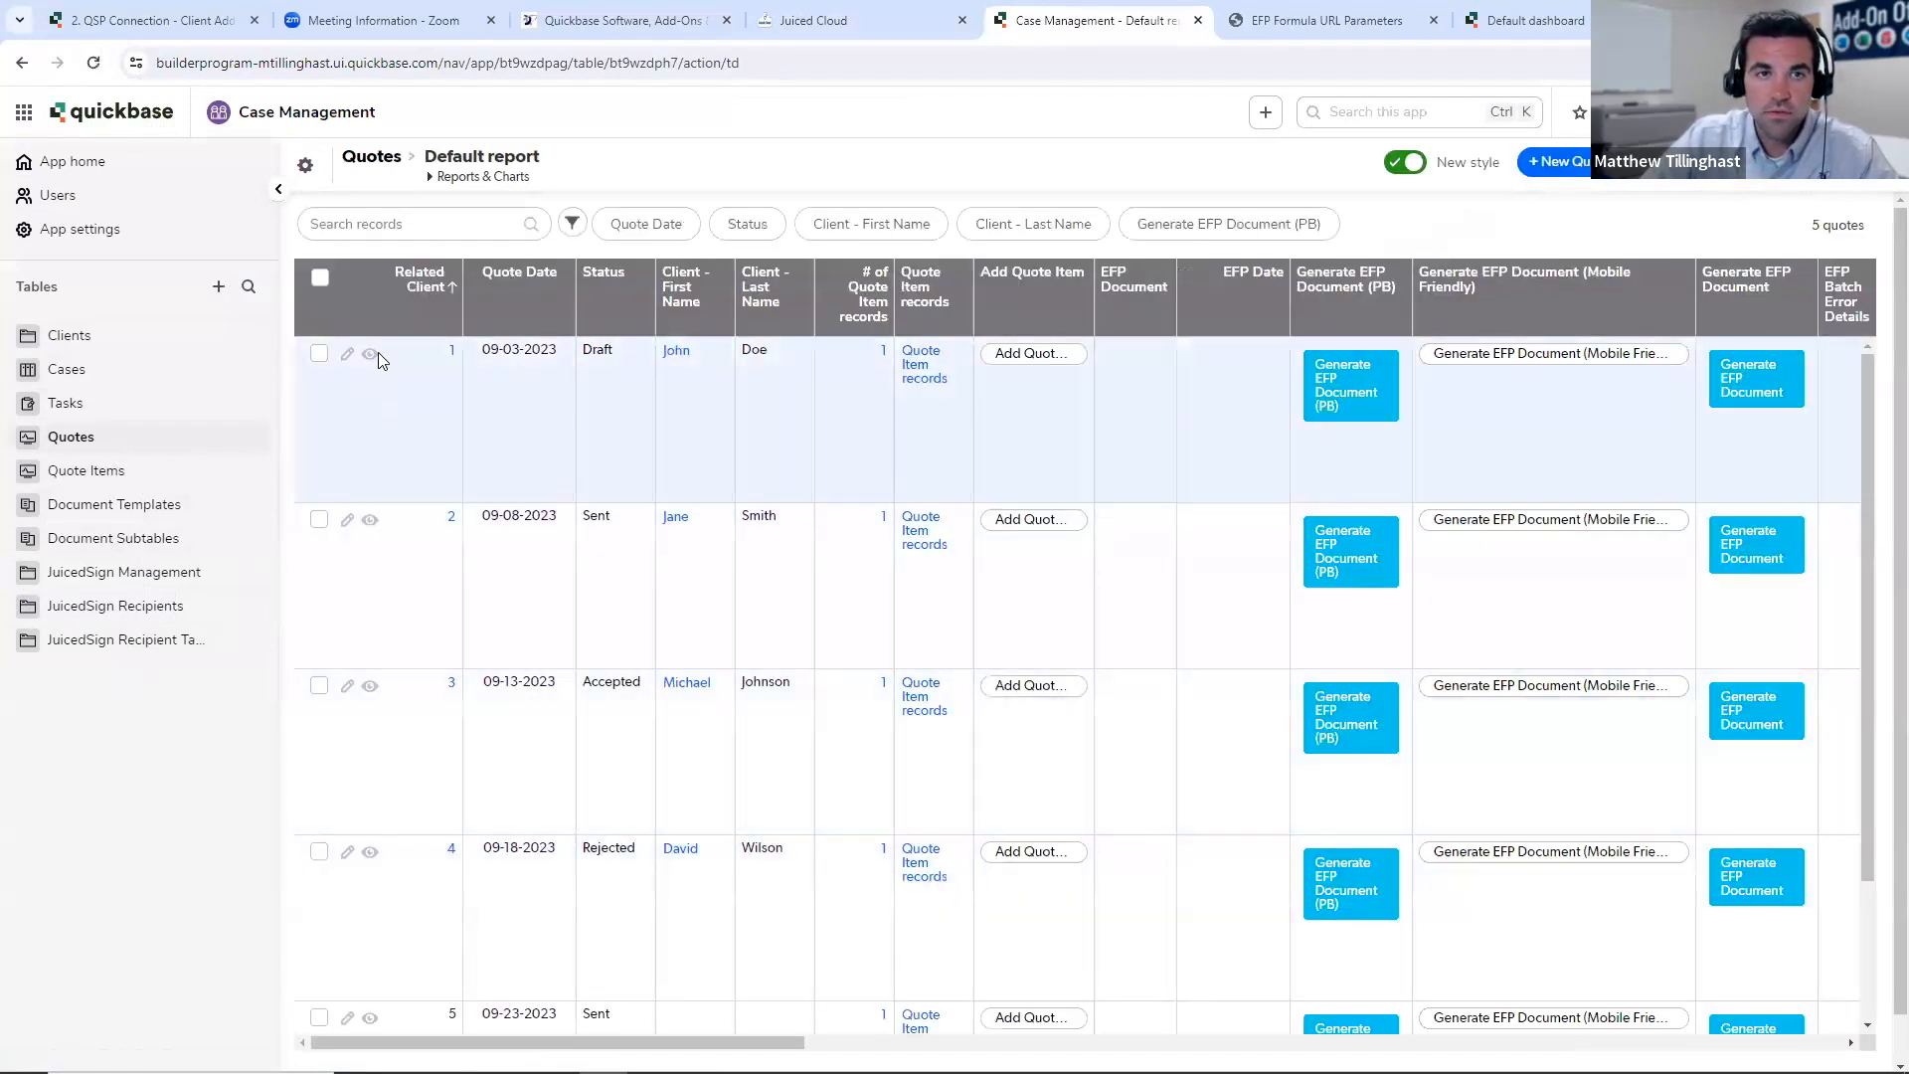
left_click_drag(639, 1042, 1684, 971)
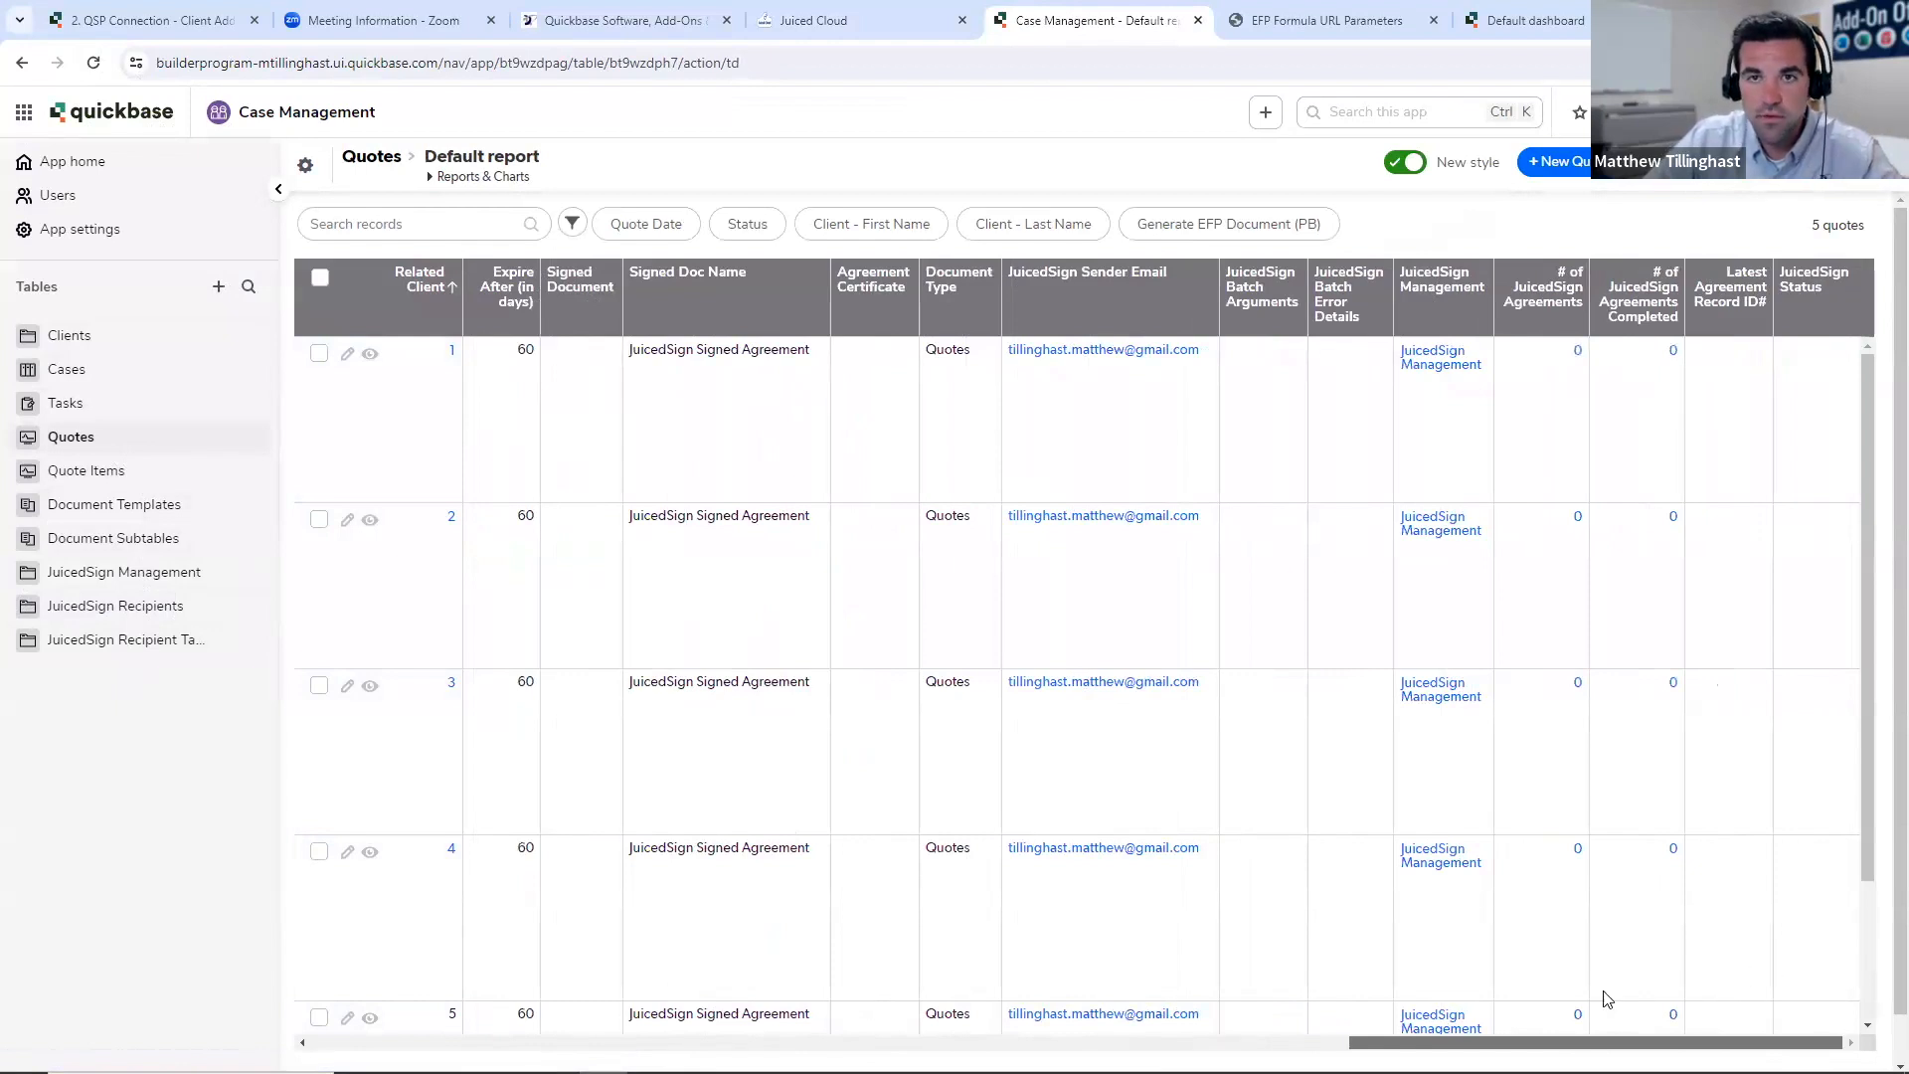
scroll(1602, 1001, "left", 10)
scroll(1305, 1004, "left", 10)
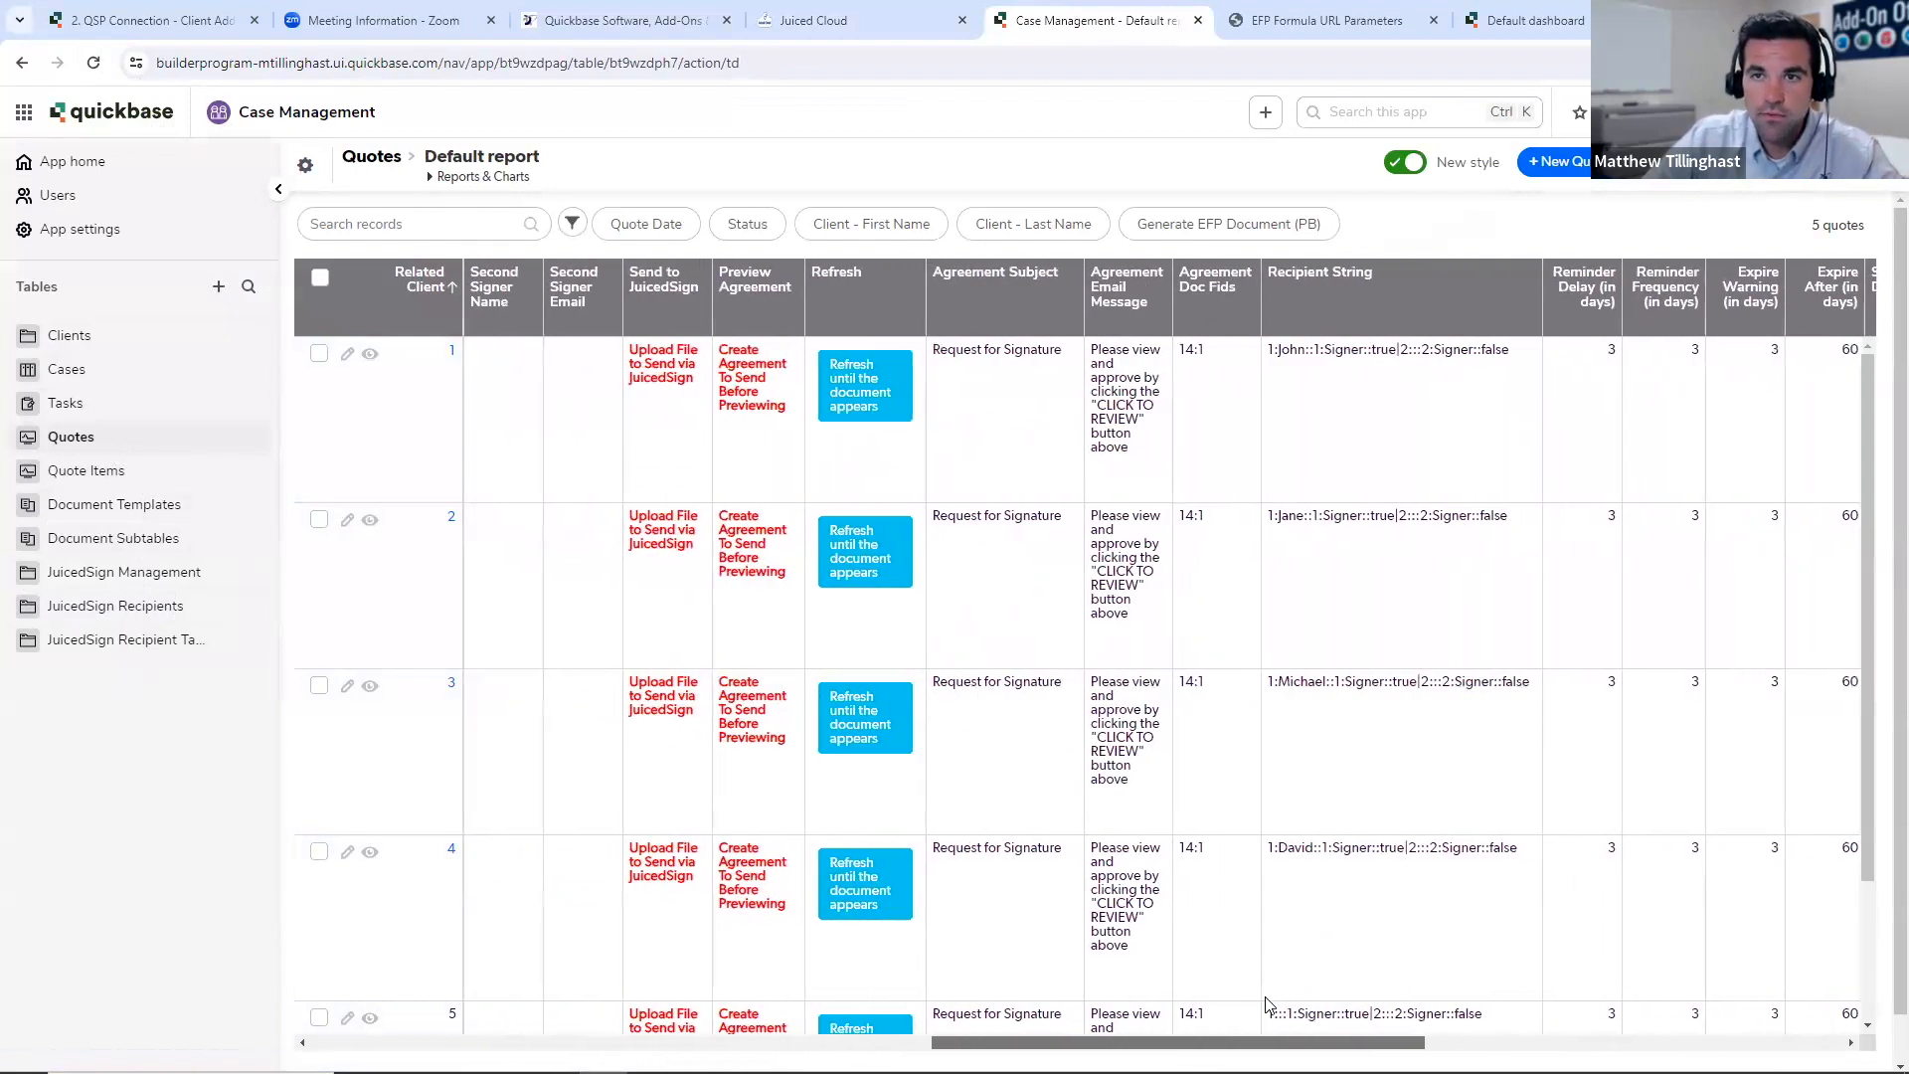
scroll(982, 1024, "left", 10)
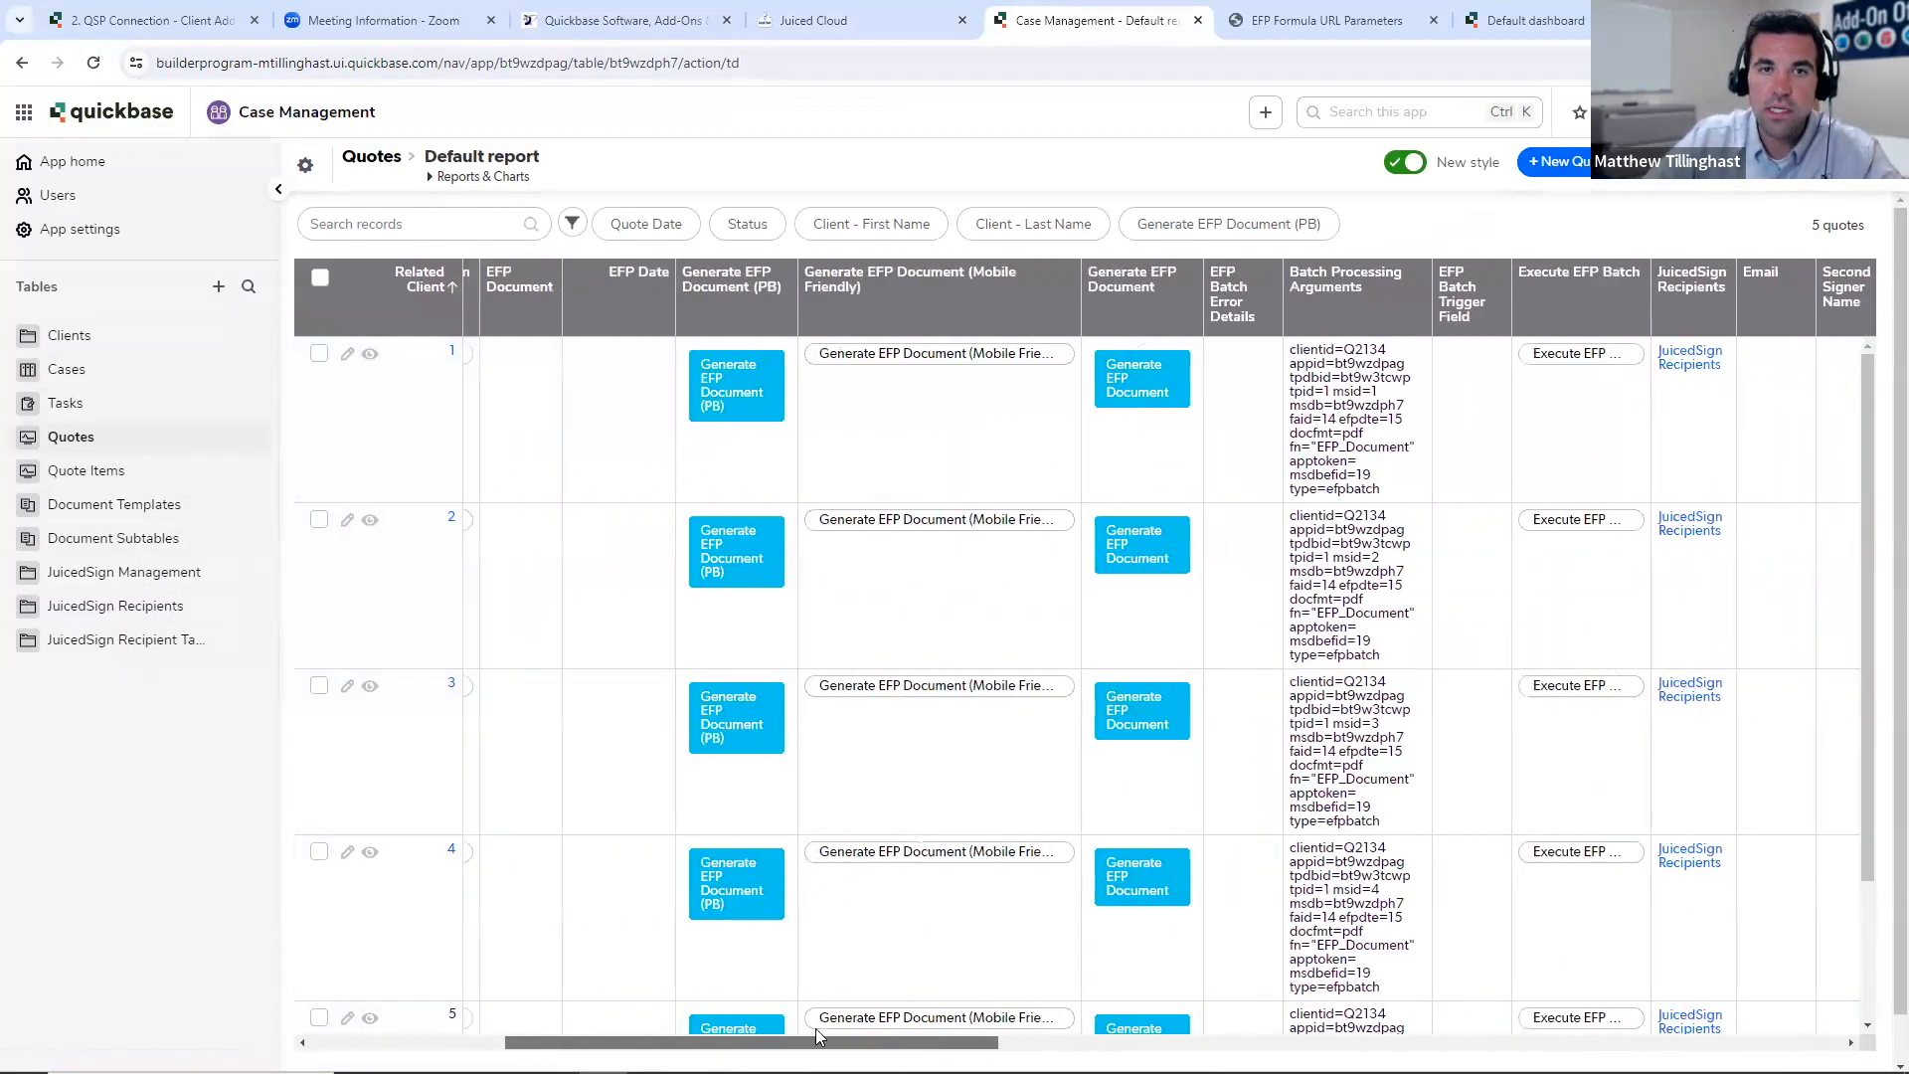
right_click(787, 1031)
left_click(793, 435)
scroll(792, 976, "left", 5)
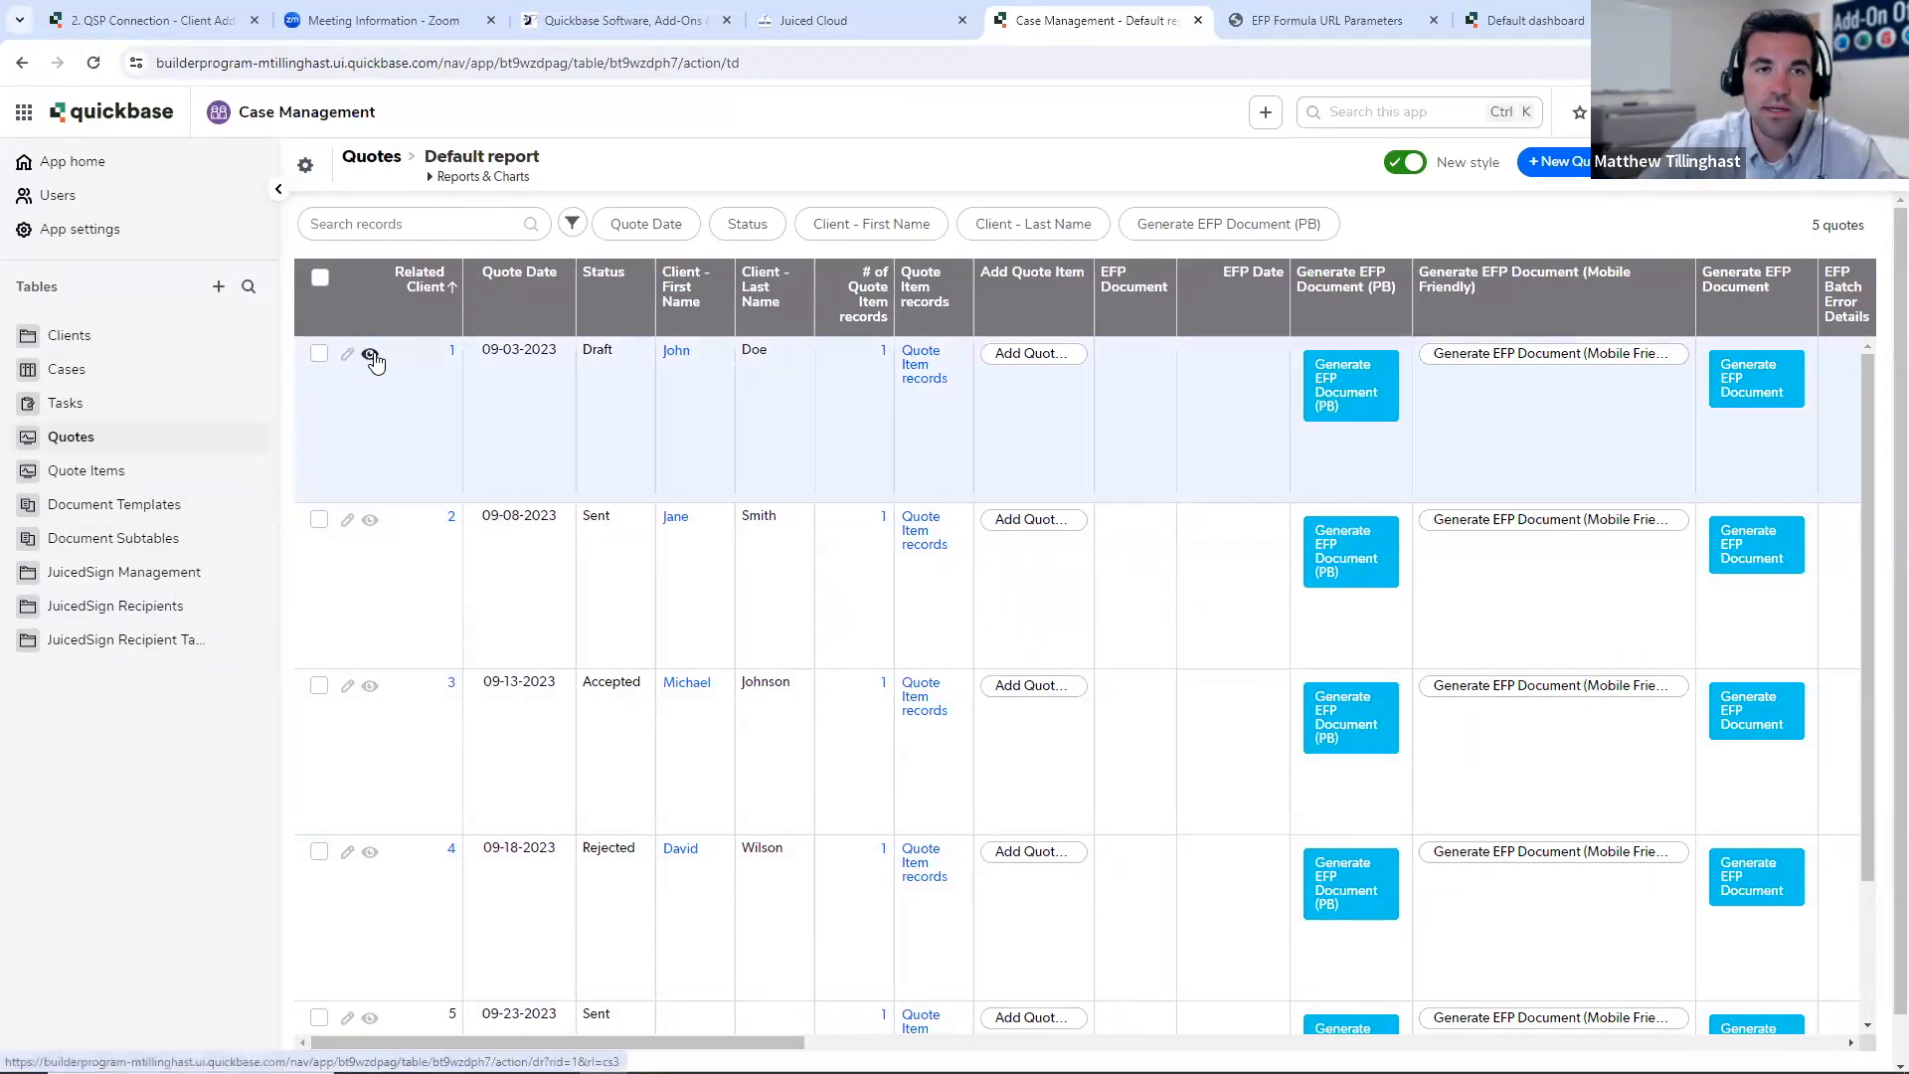
- View the first quote record and examine its signer, agreement, reminder and signed document fields
left_click(370, 354)
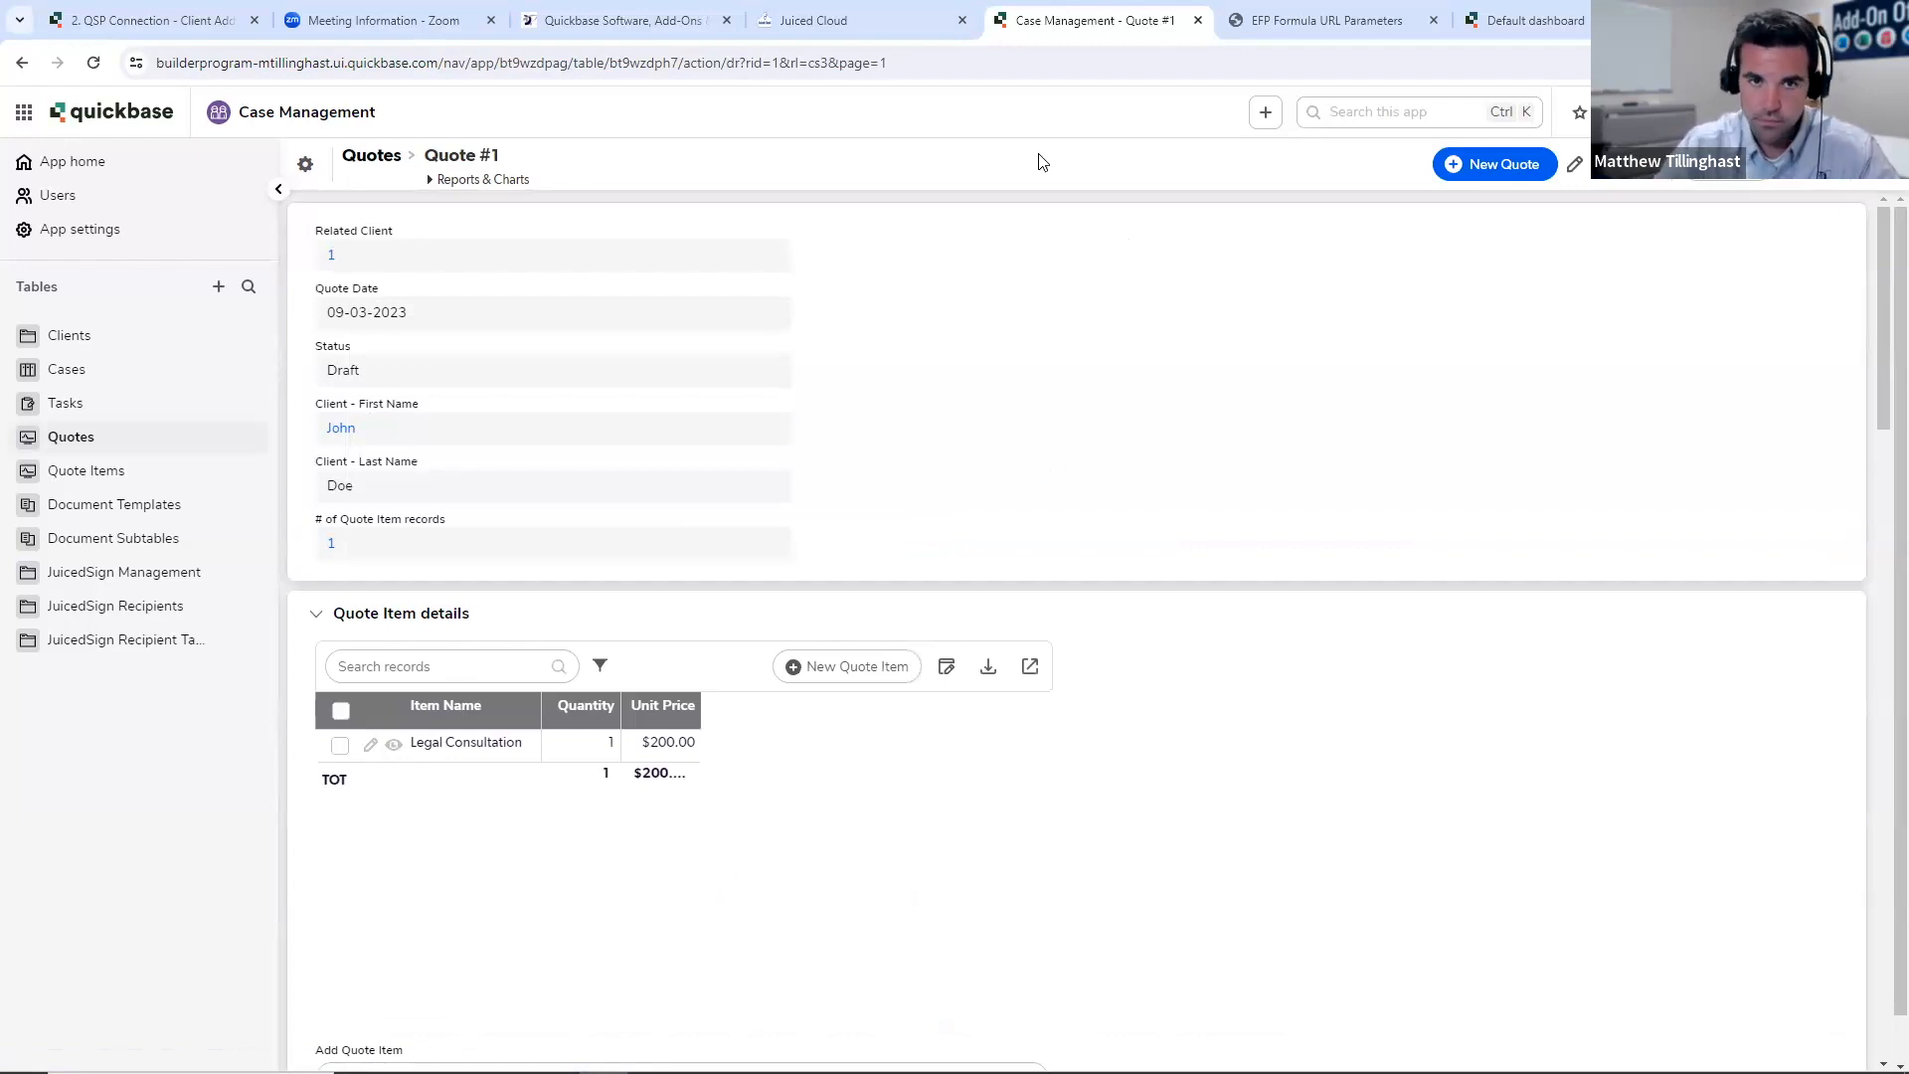
scroll(1091, 349, "down", 10)
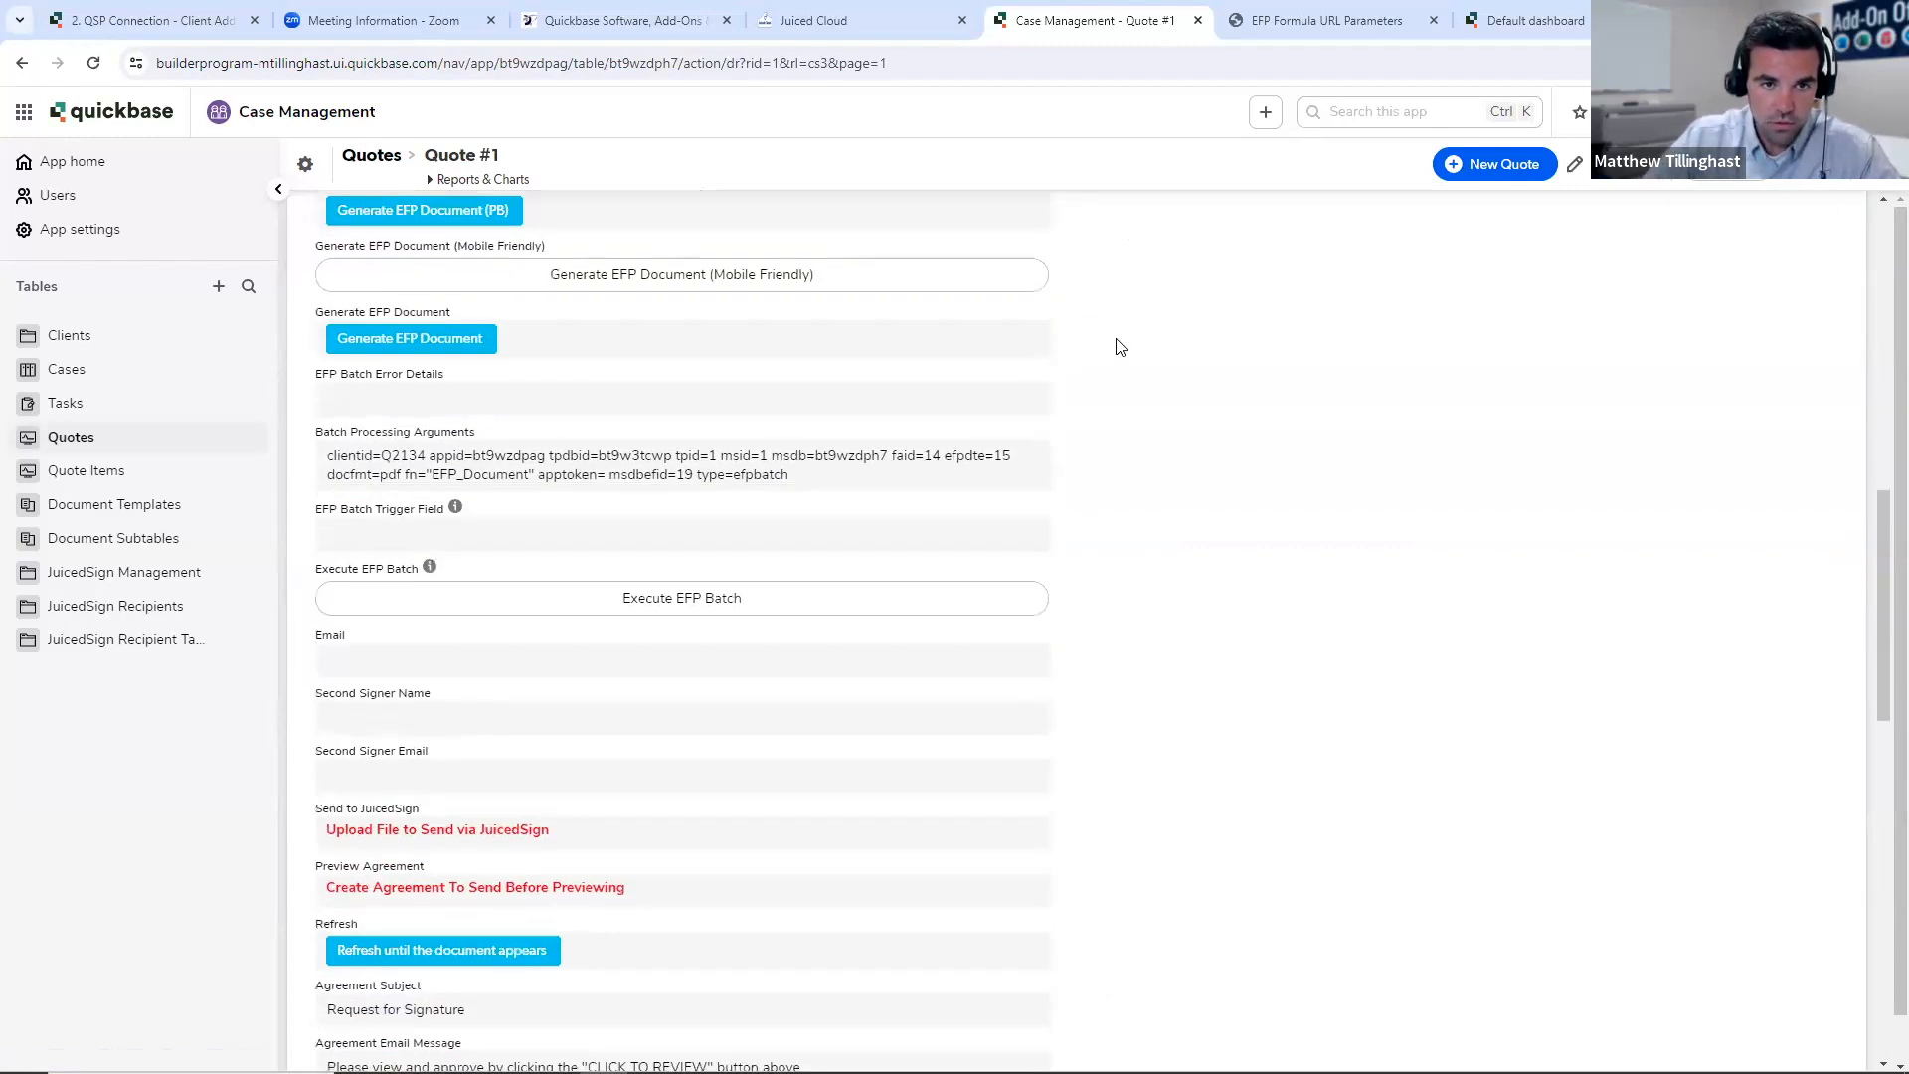
scroll(1121, 347, "down", 7)
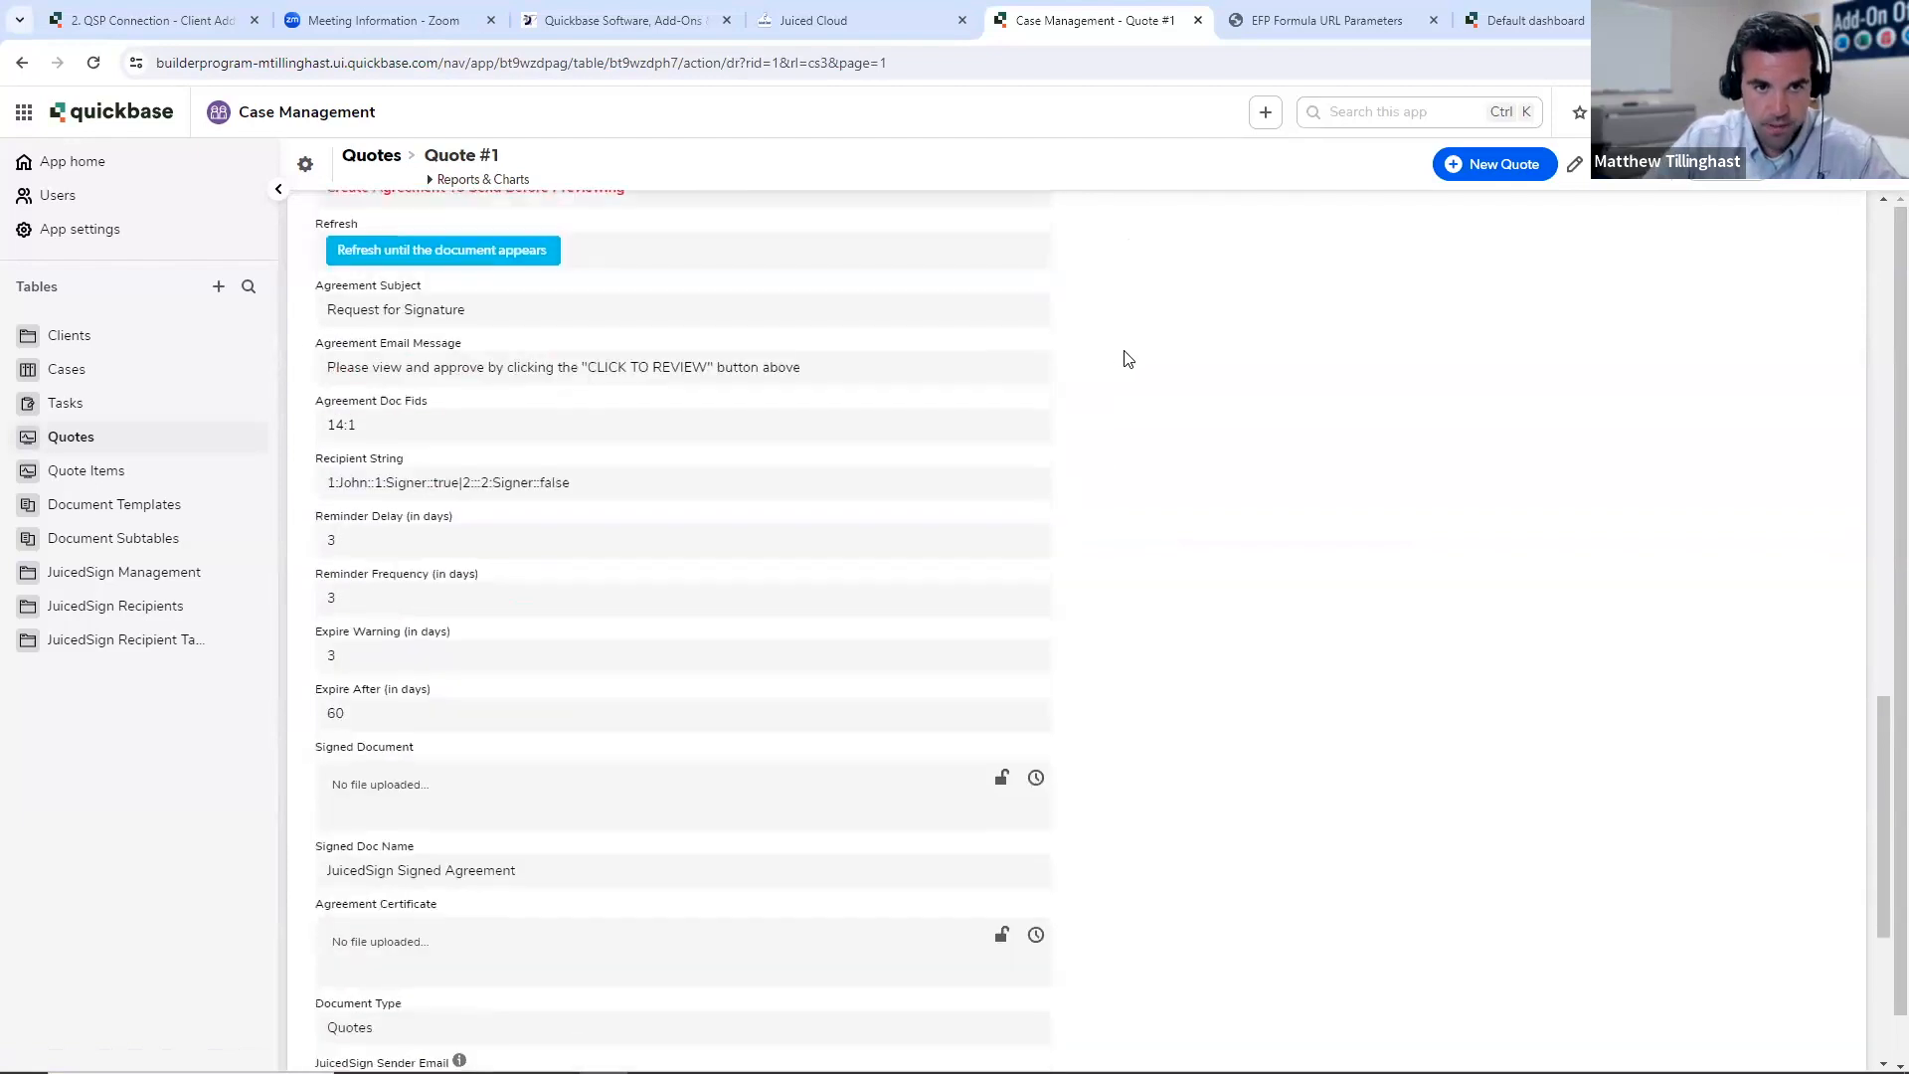
scroll(1127, 359, "down", 4)
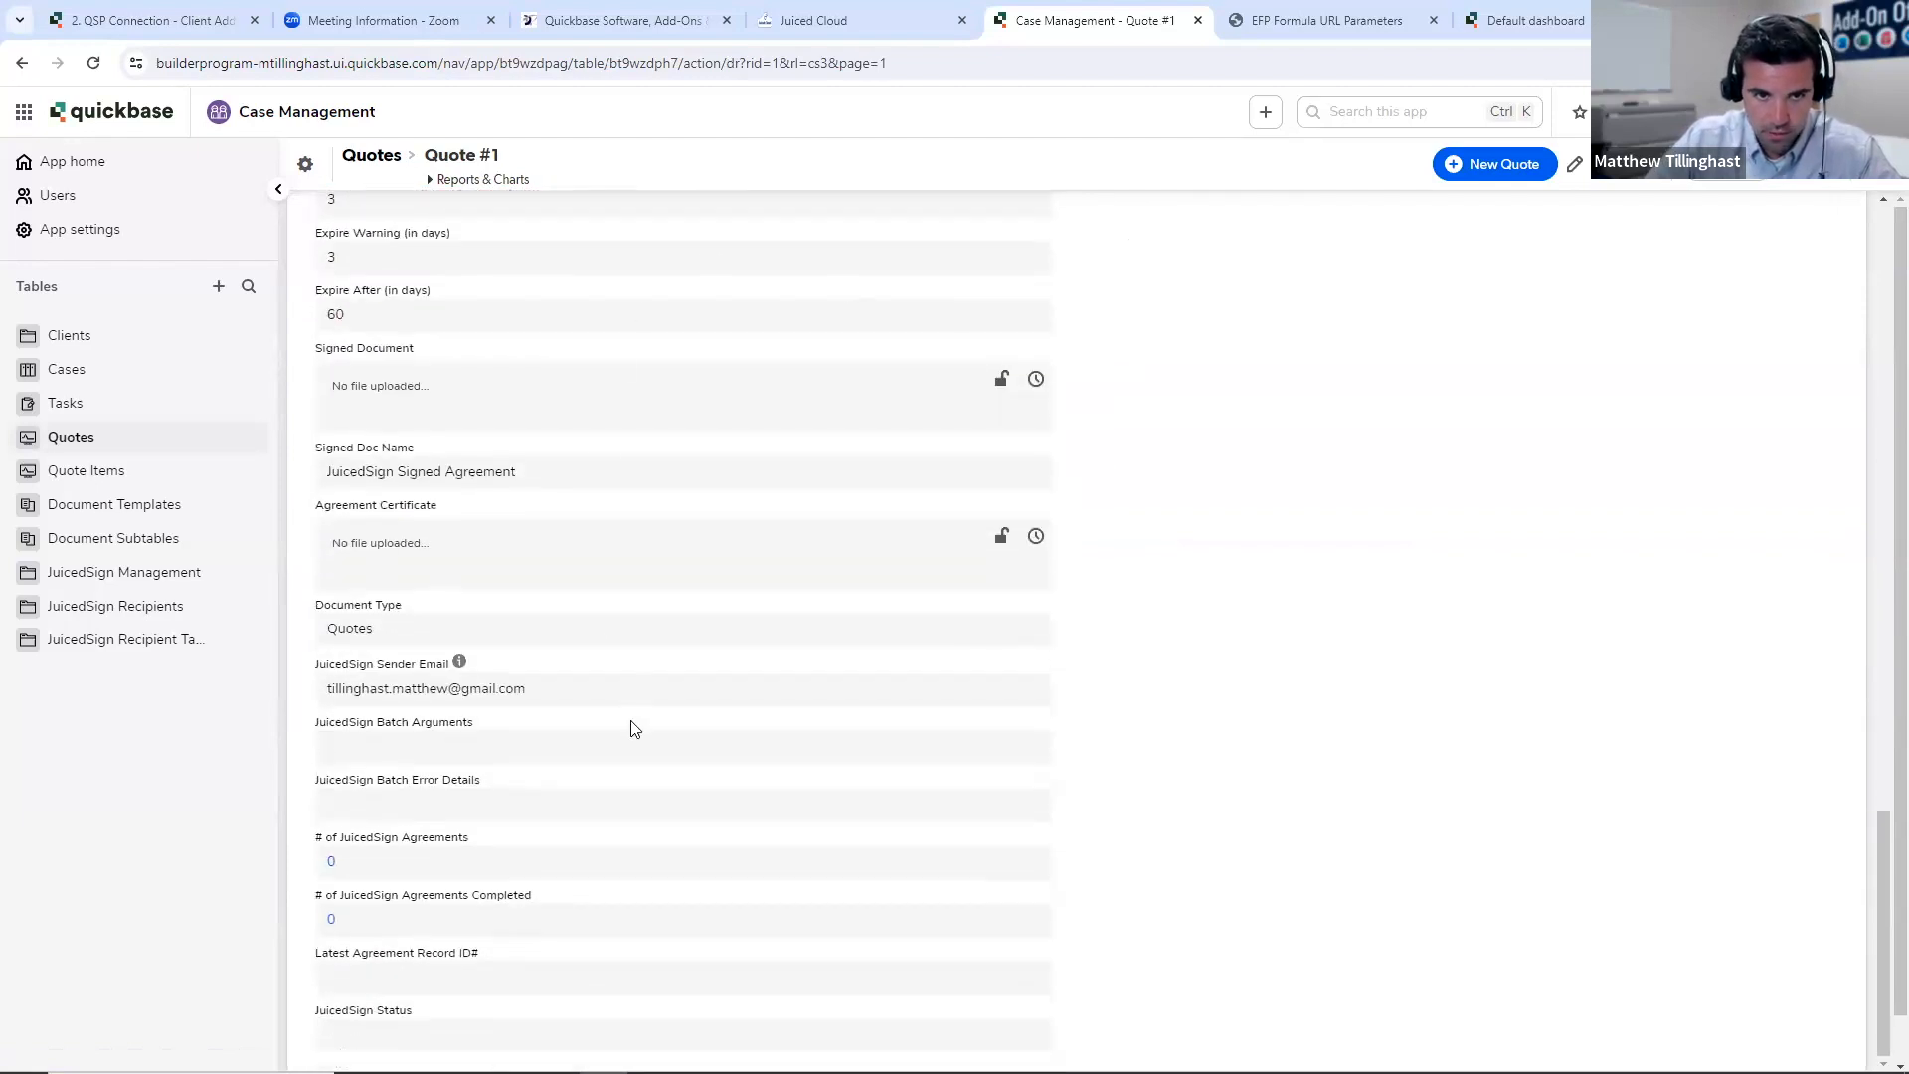
scroll(729, 853, "up", 1)
scroll(731, 853, "up", 14)
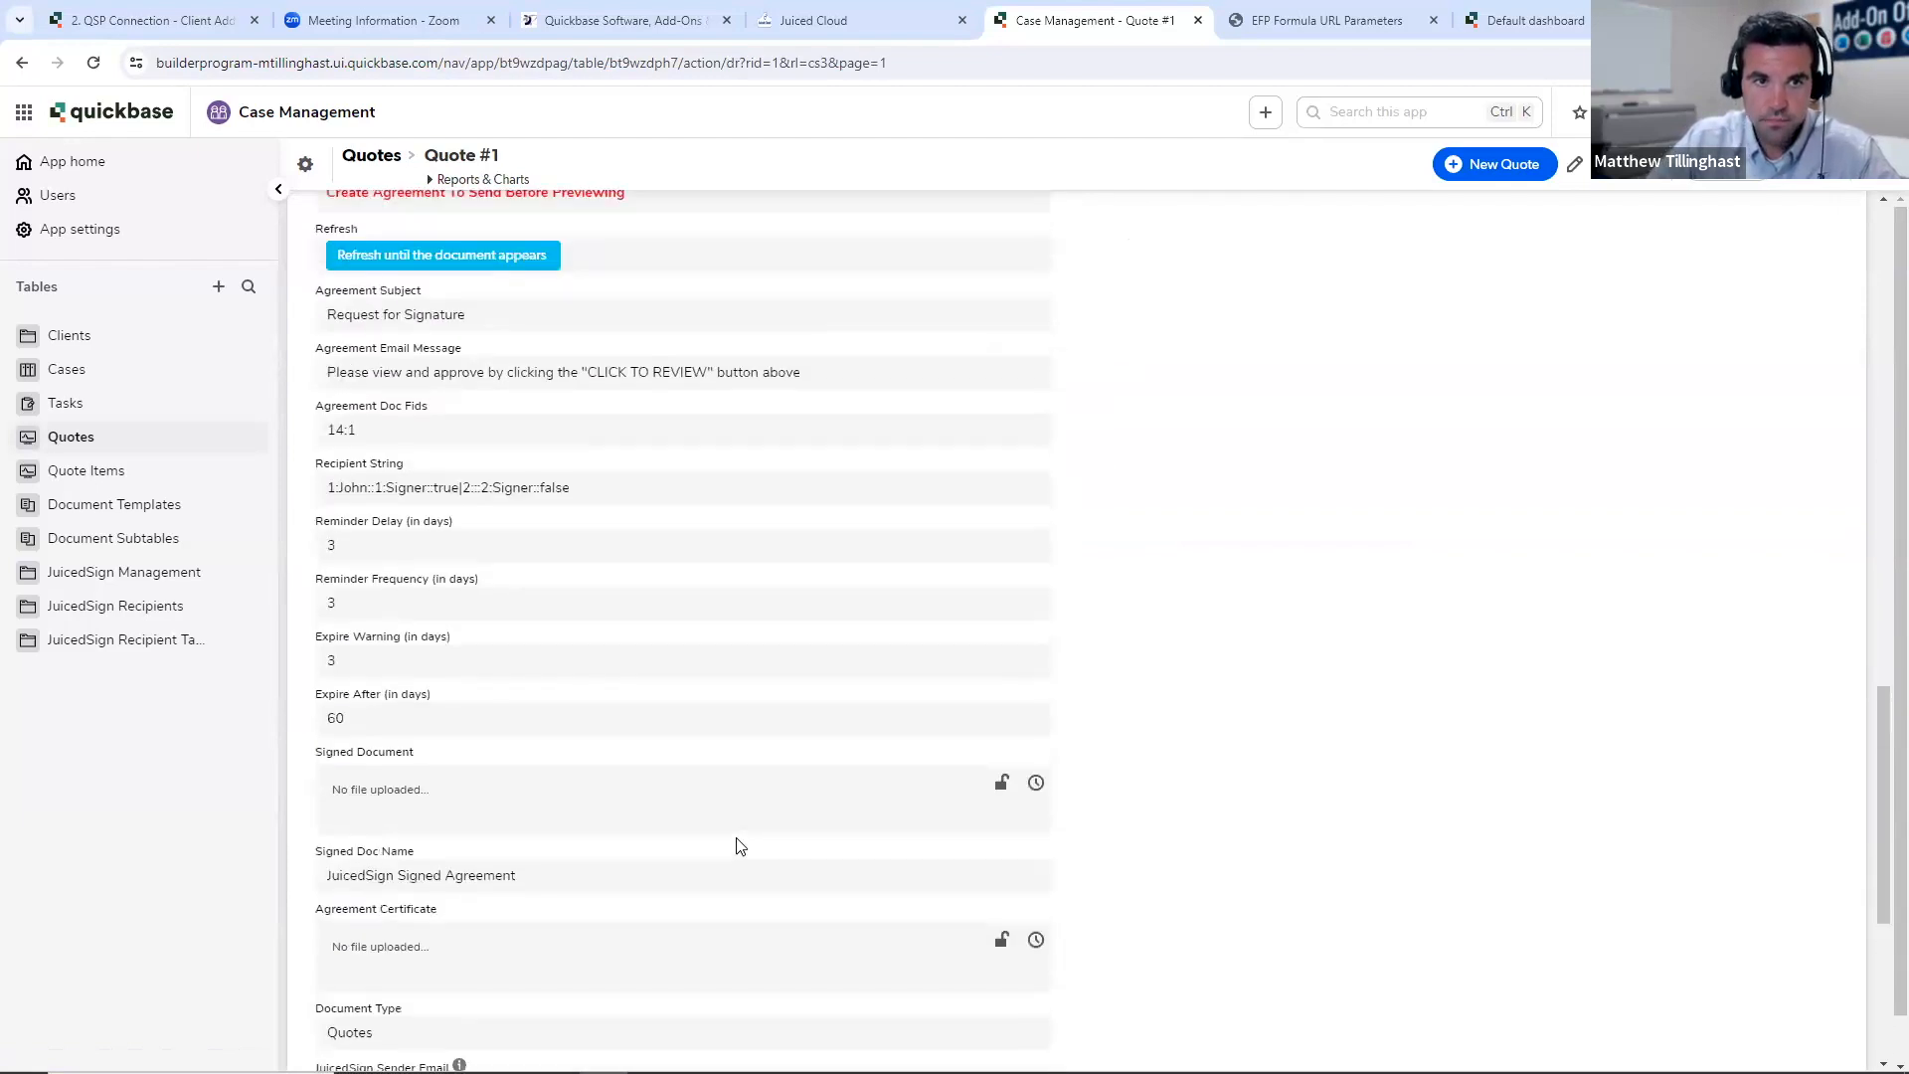
scroll(1094, 498, "up", 8)
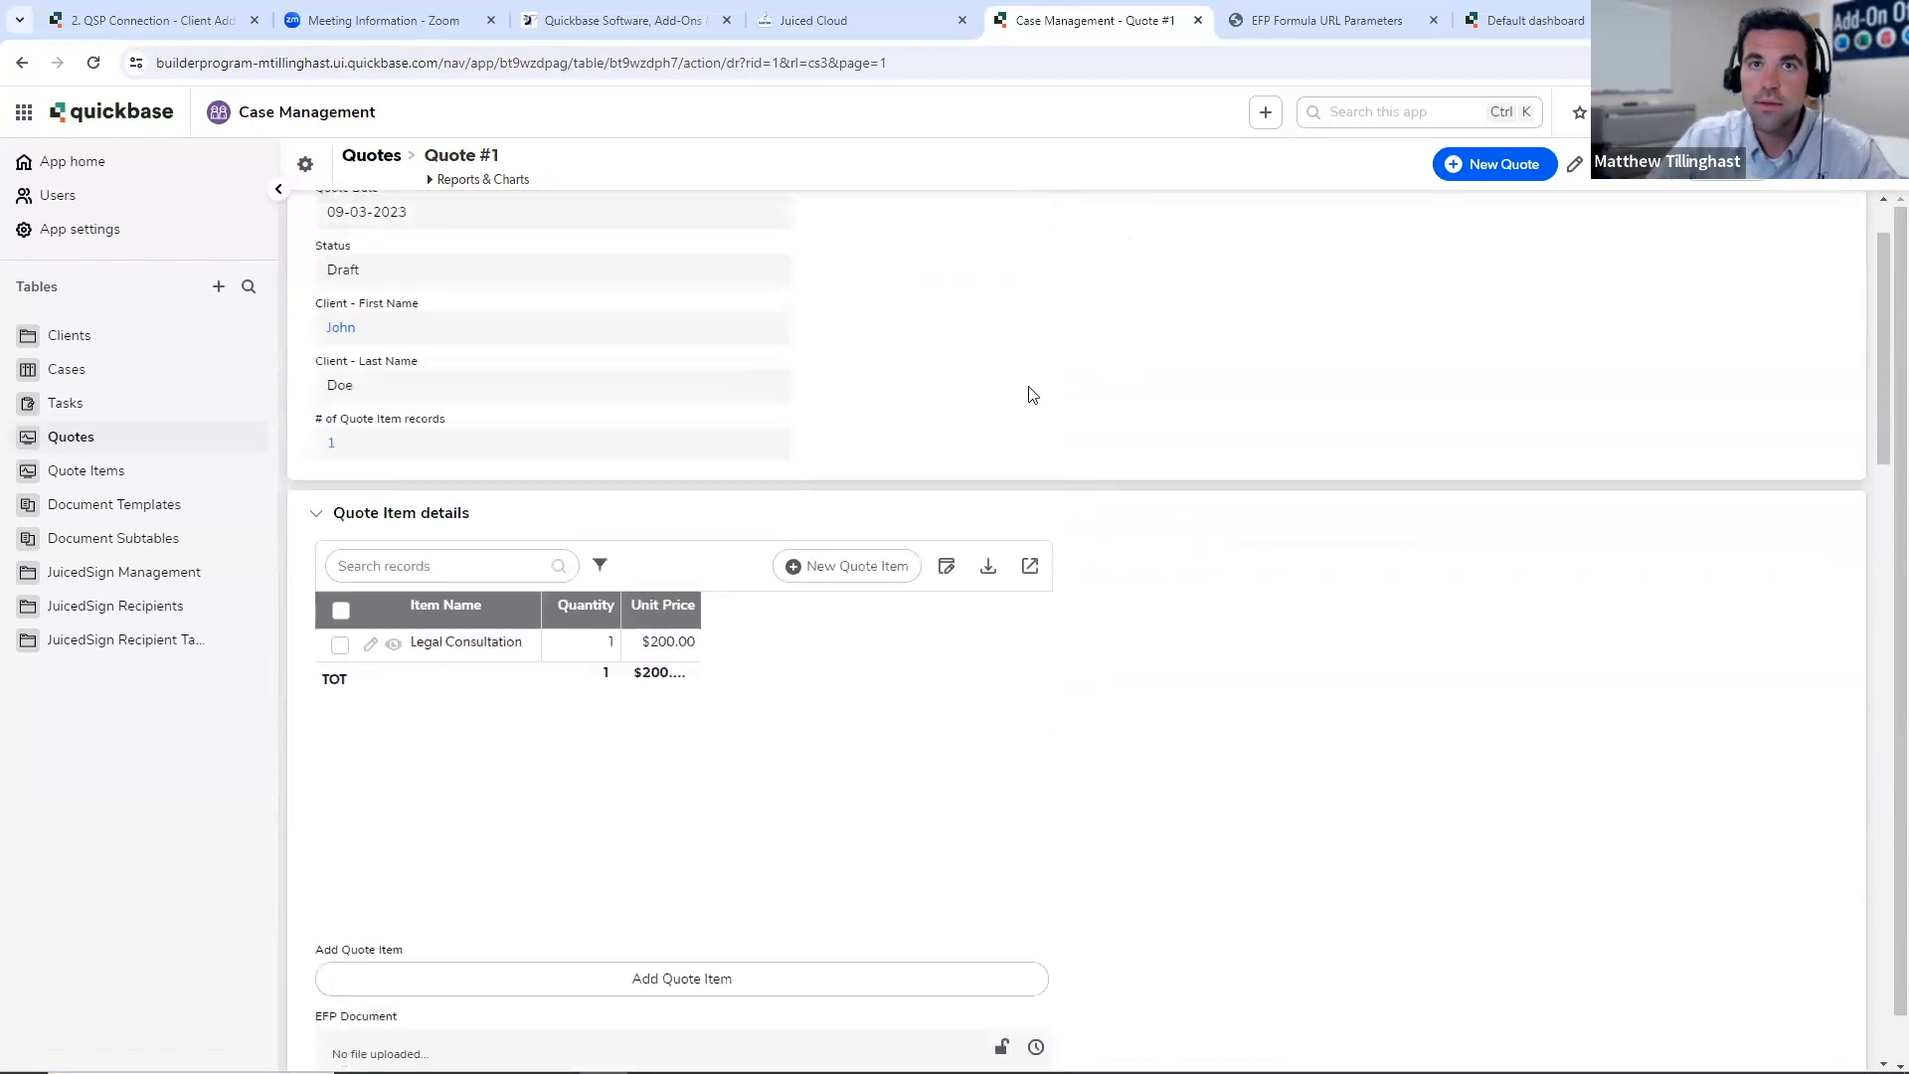
- Return to Juiced Cloud, refresh the JuicedSign page's authorized applications and reopen the JuicedSign add-on from the home page
key("ctrl+shift+Tab")
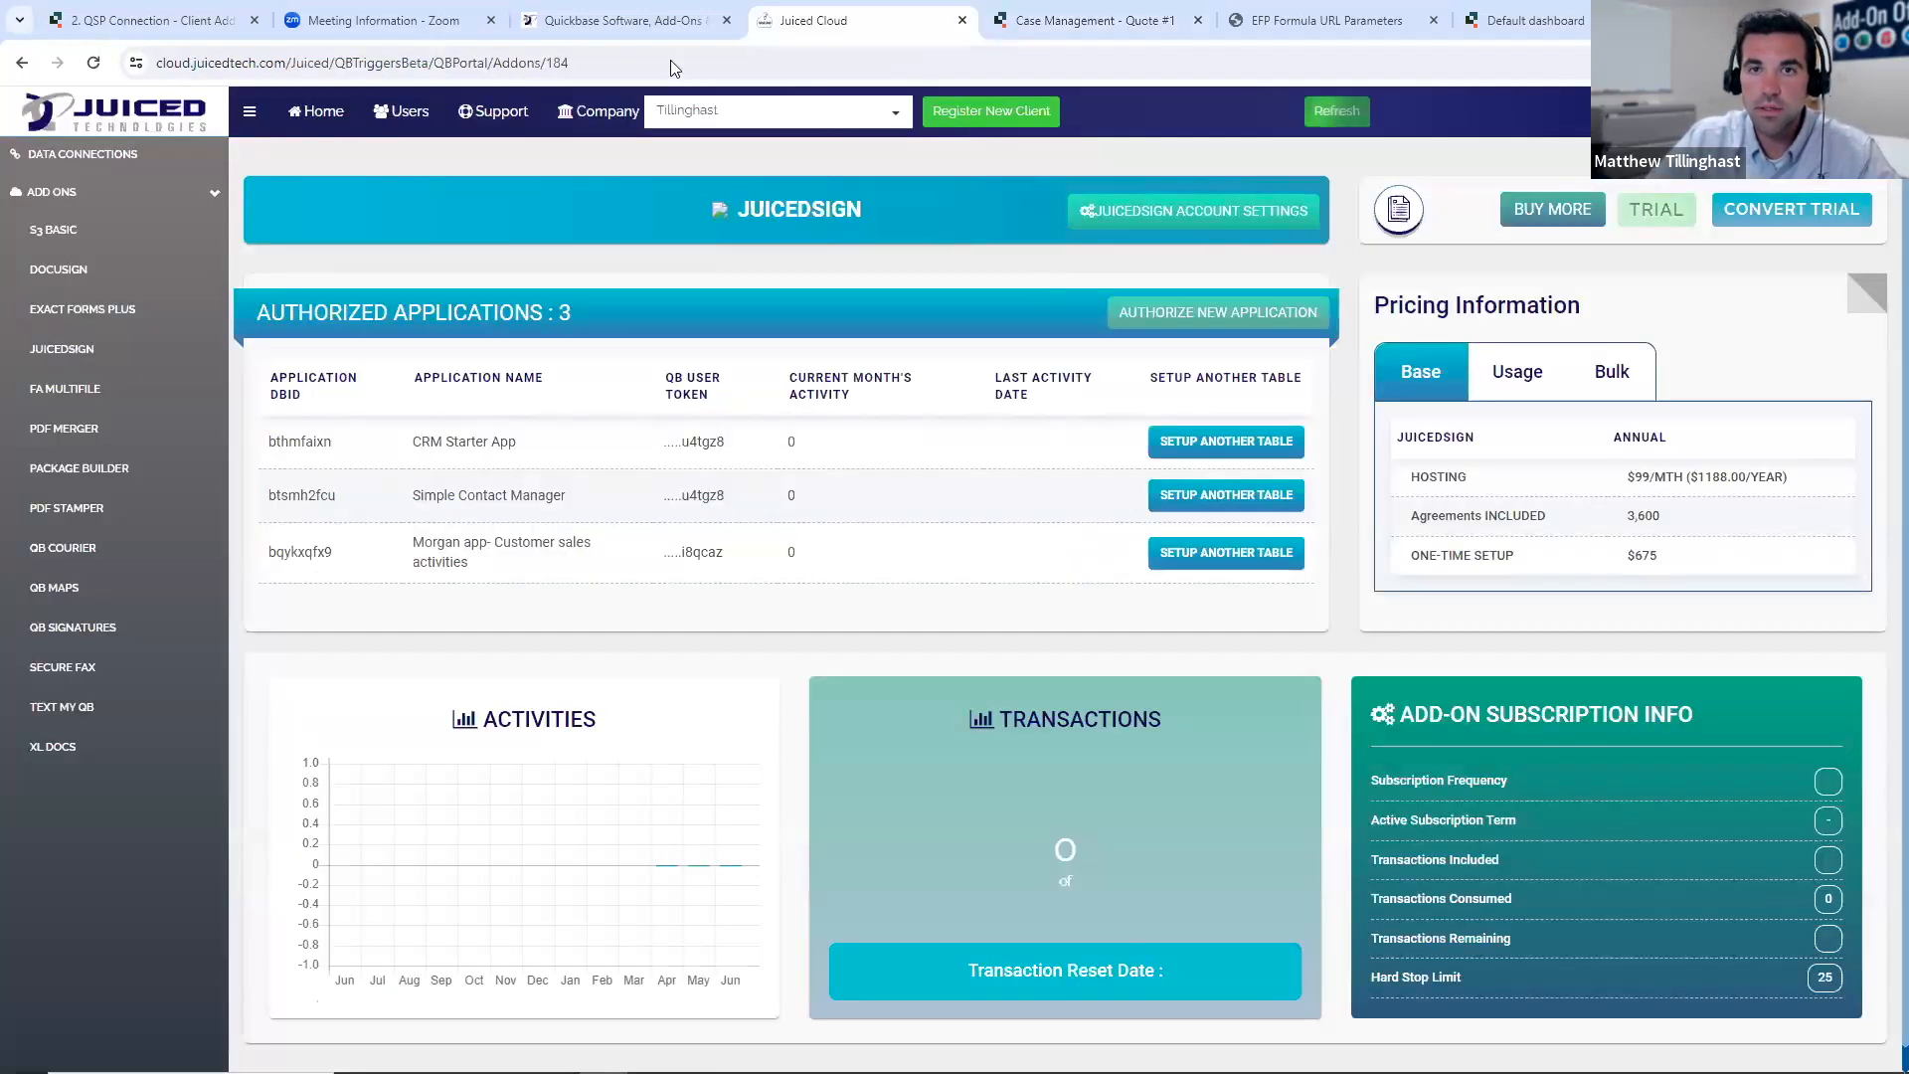
left_click(1337, 110)
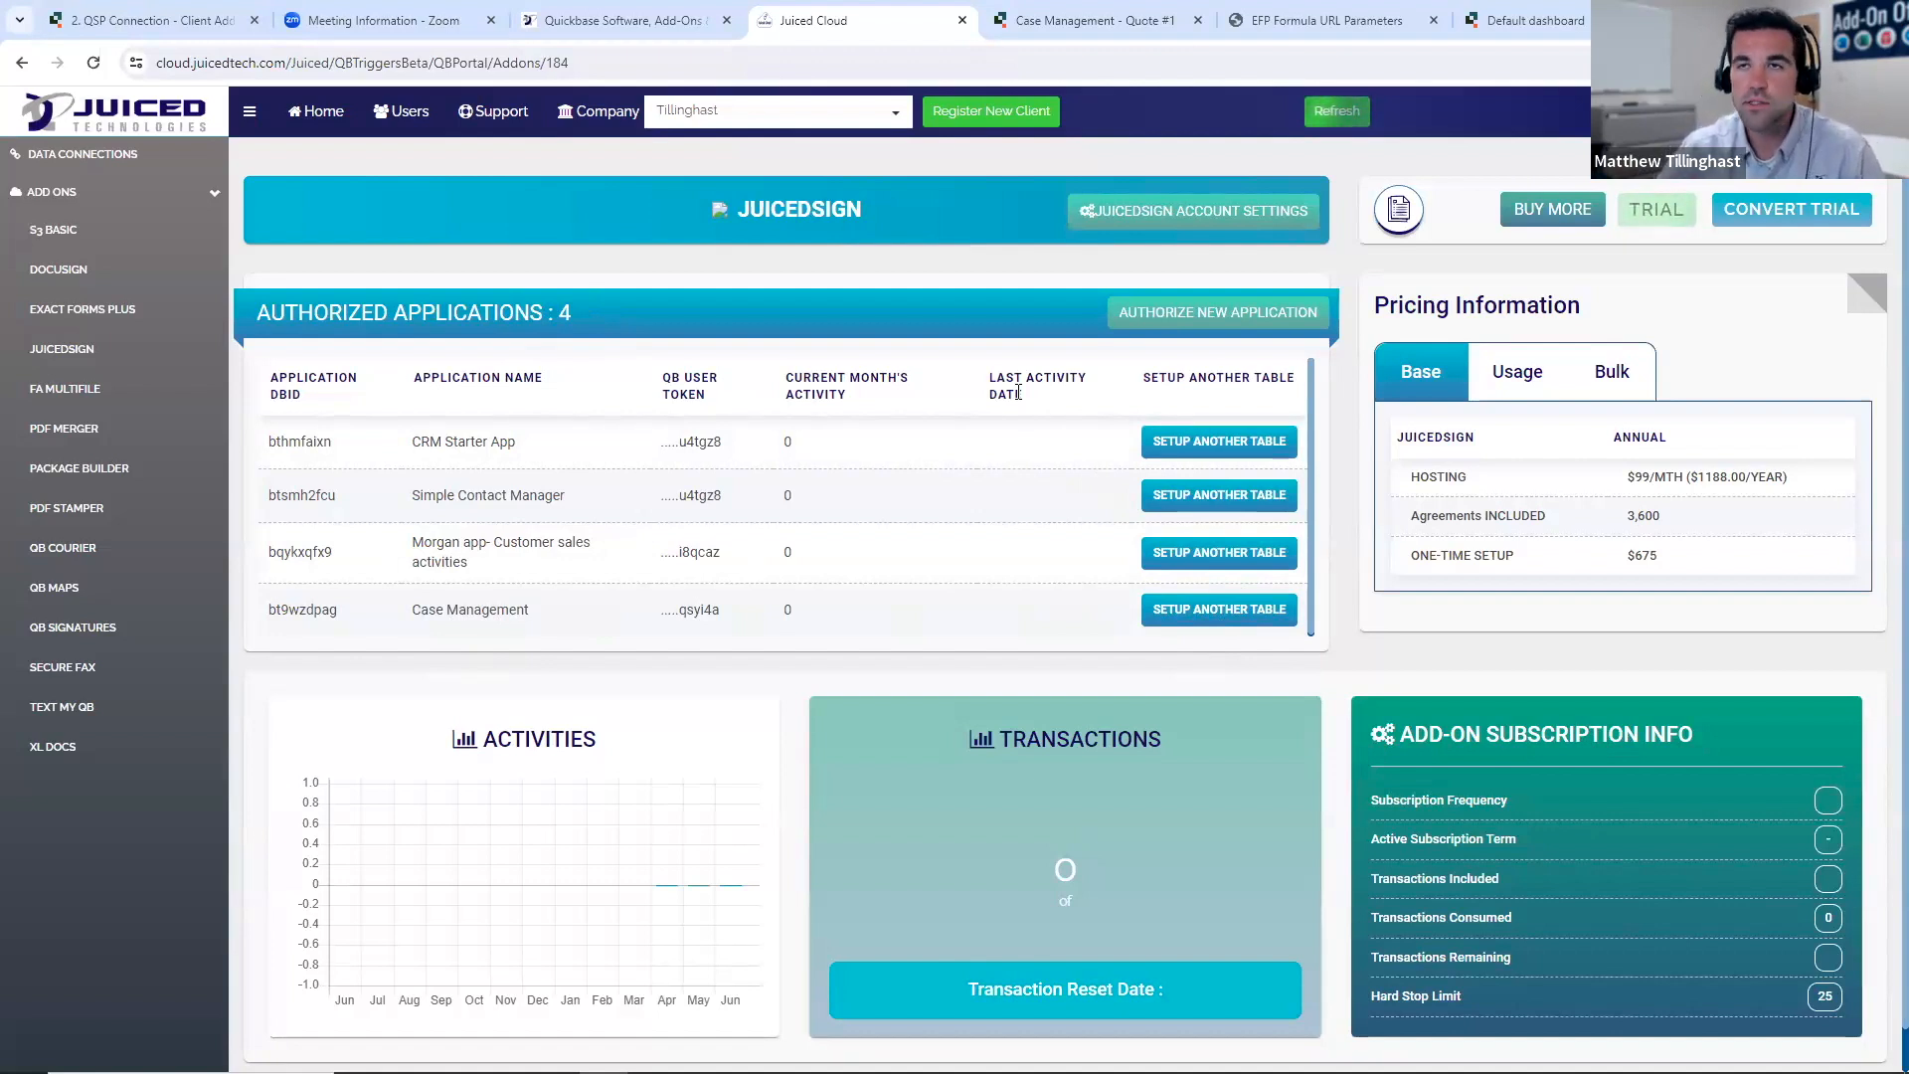
left_click(311, 130)
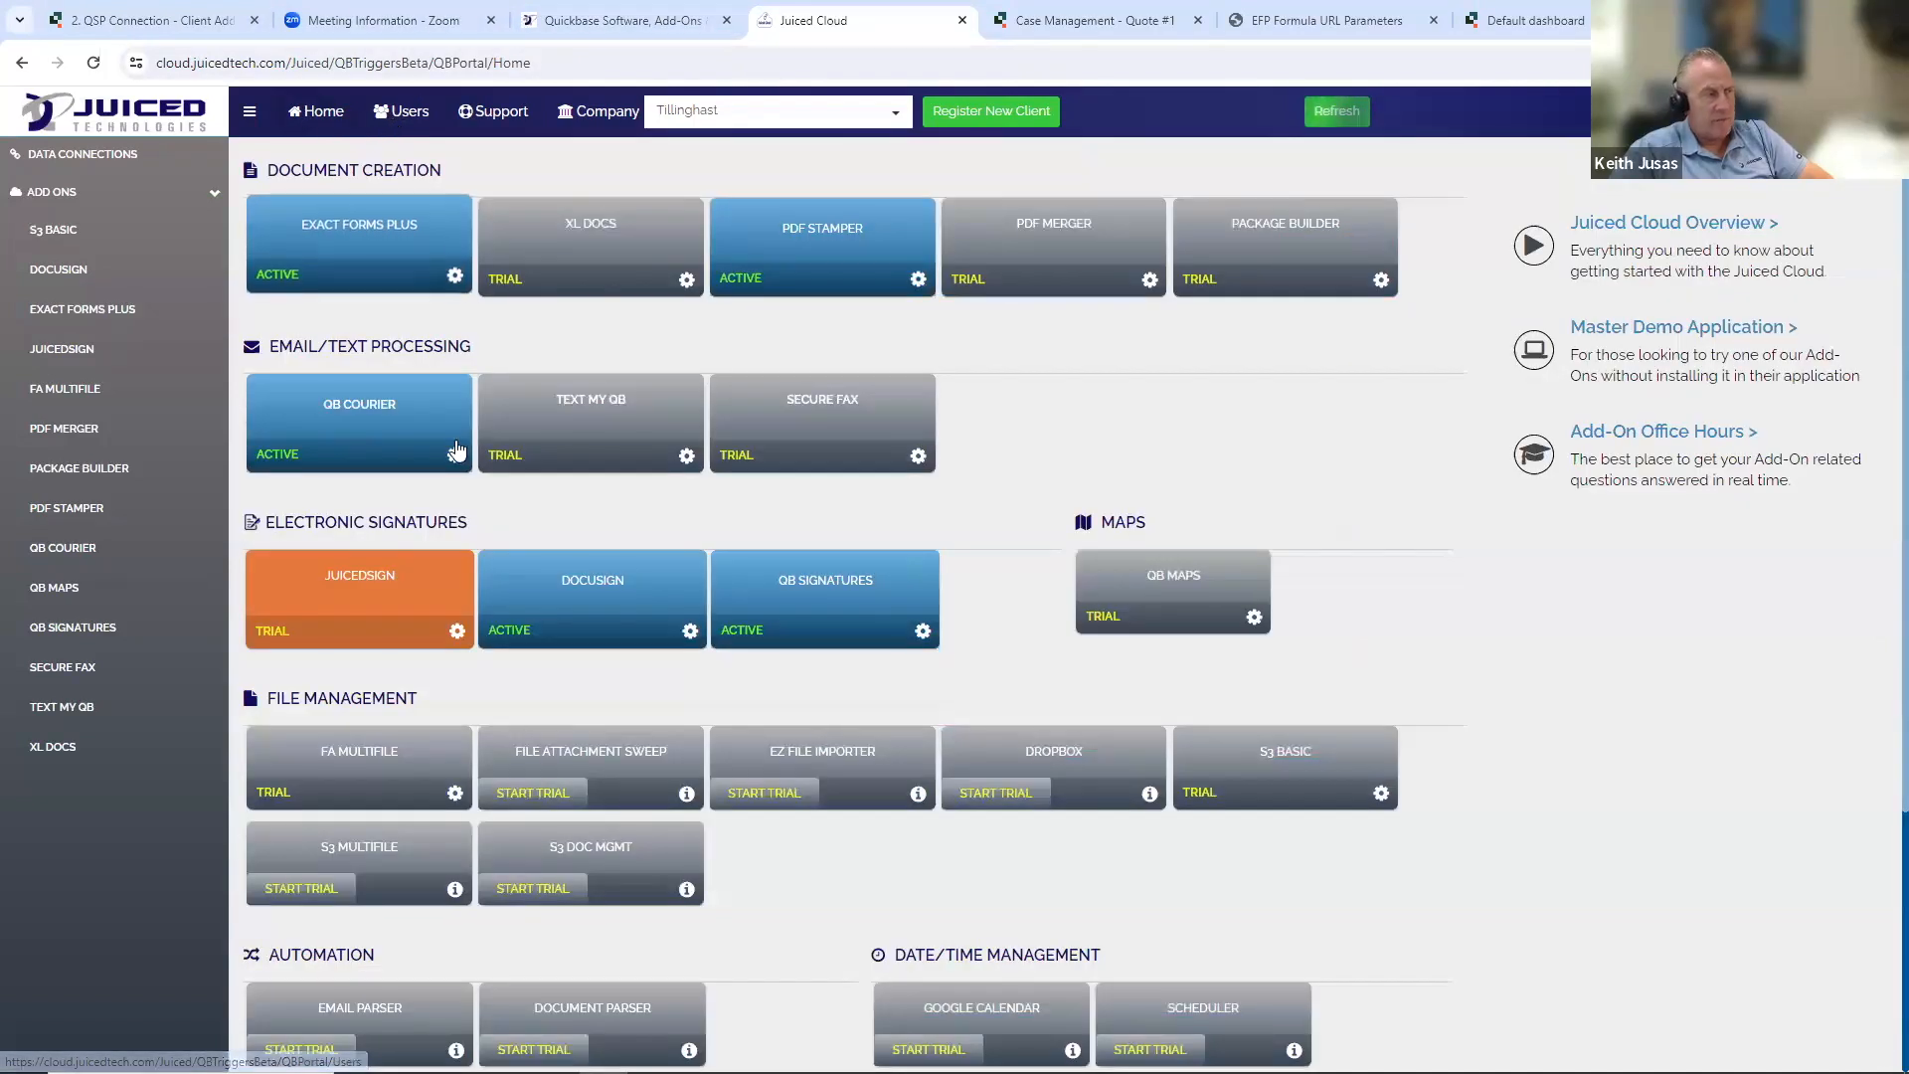
left_click(419, 567)
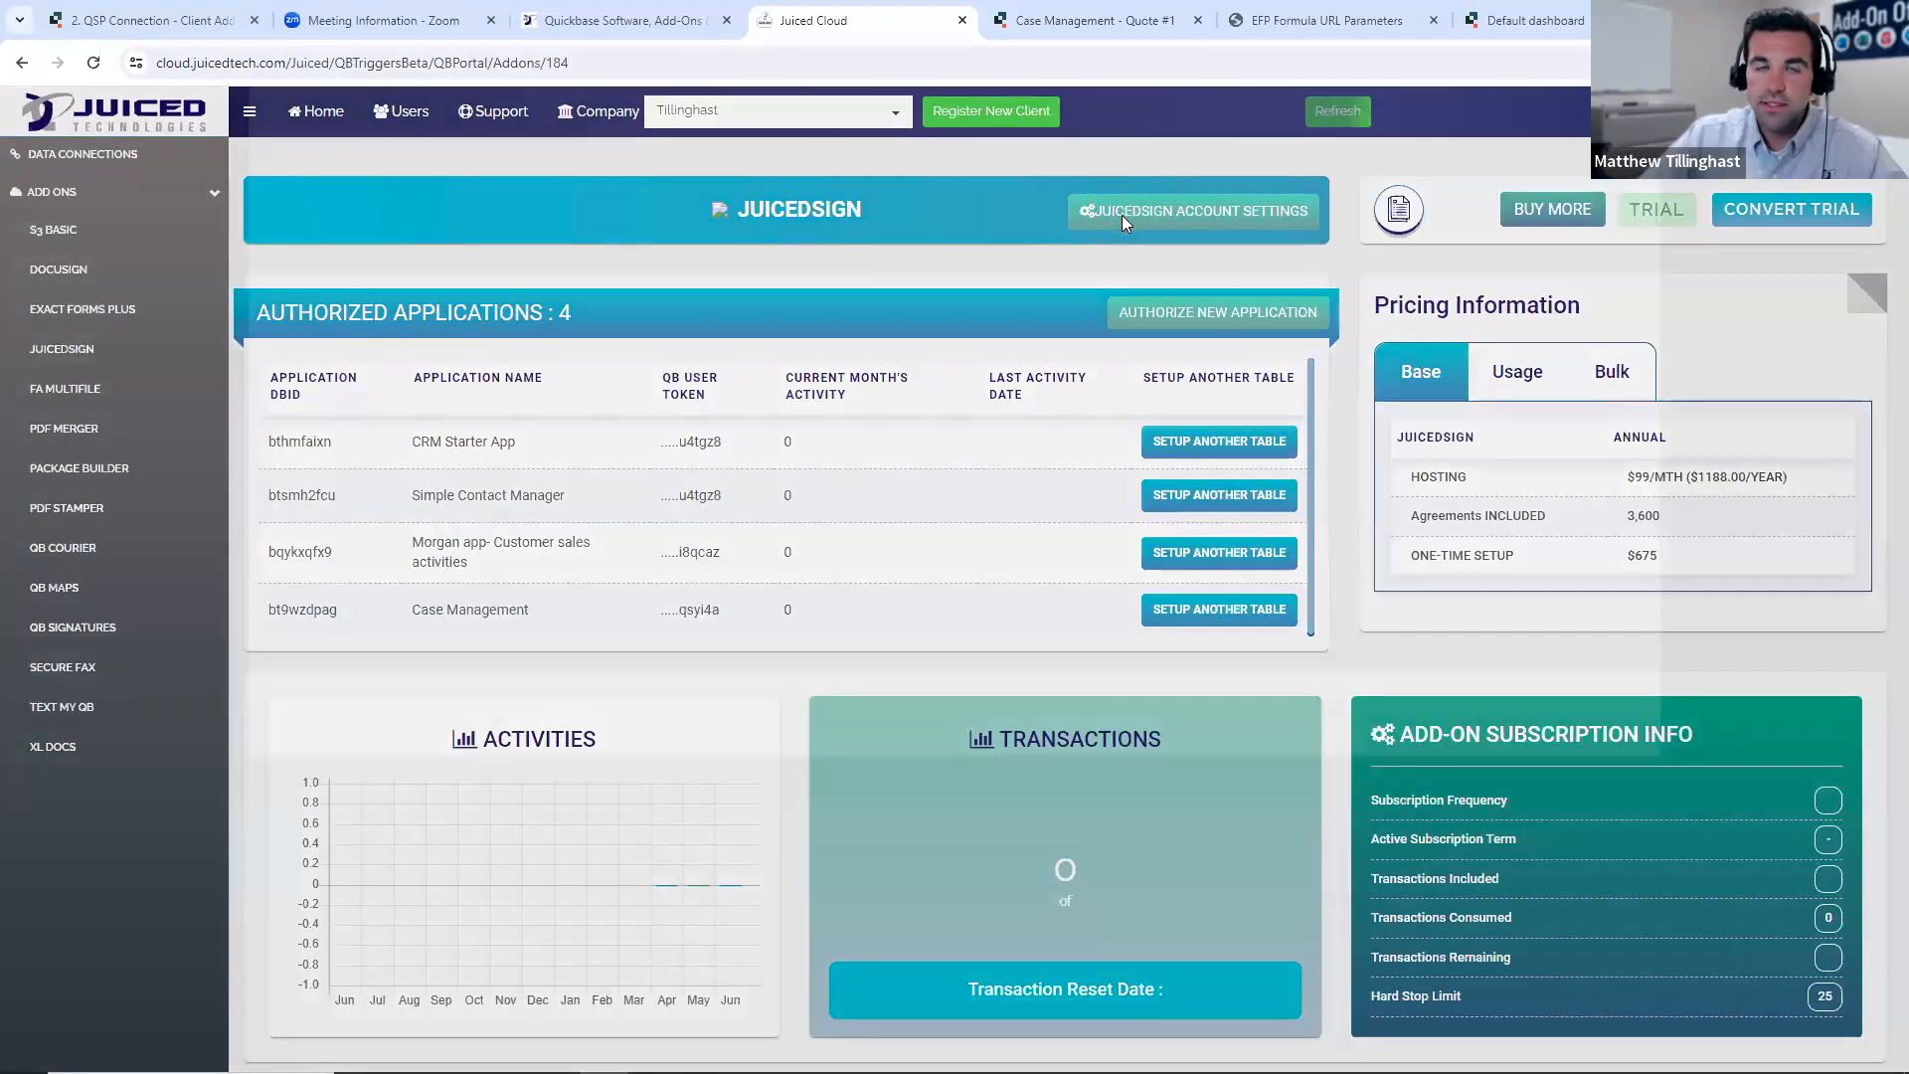
- Open the JuicedSign account settings and review the users list and the account's email prefix
left_click(1122, 215)
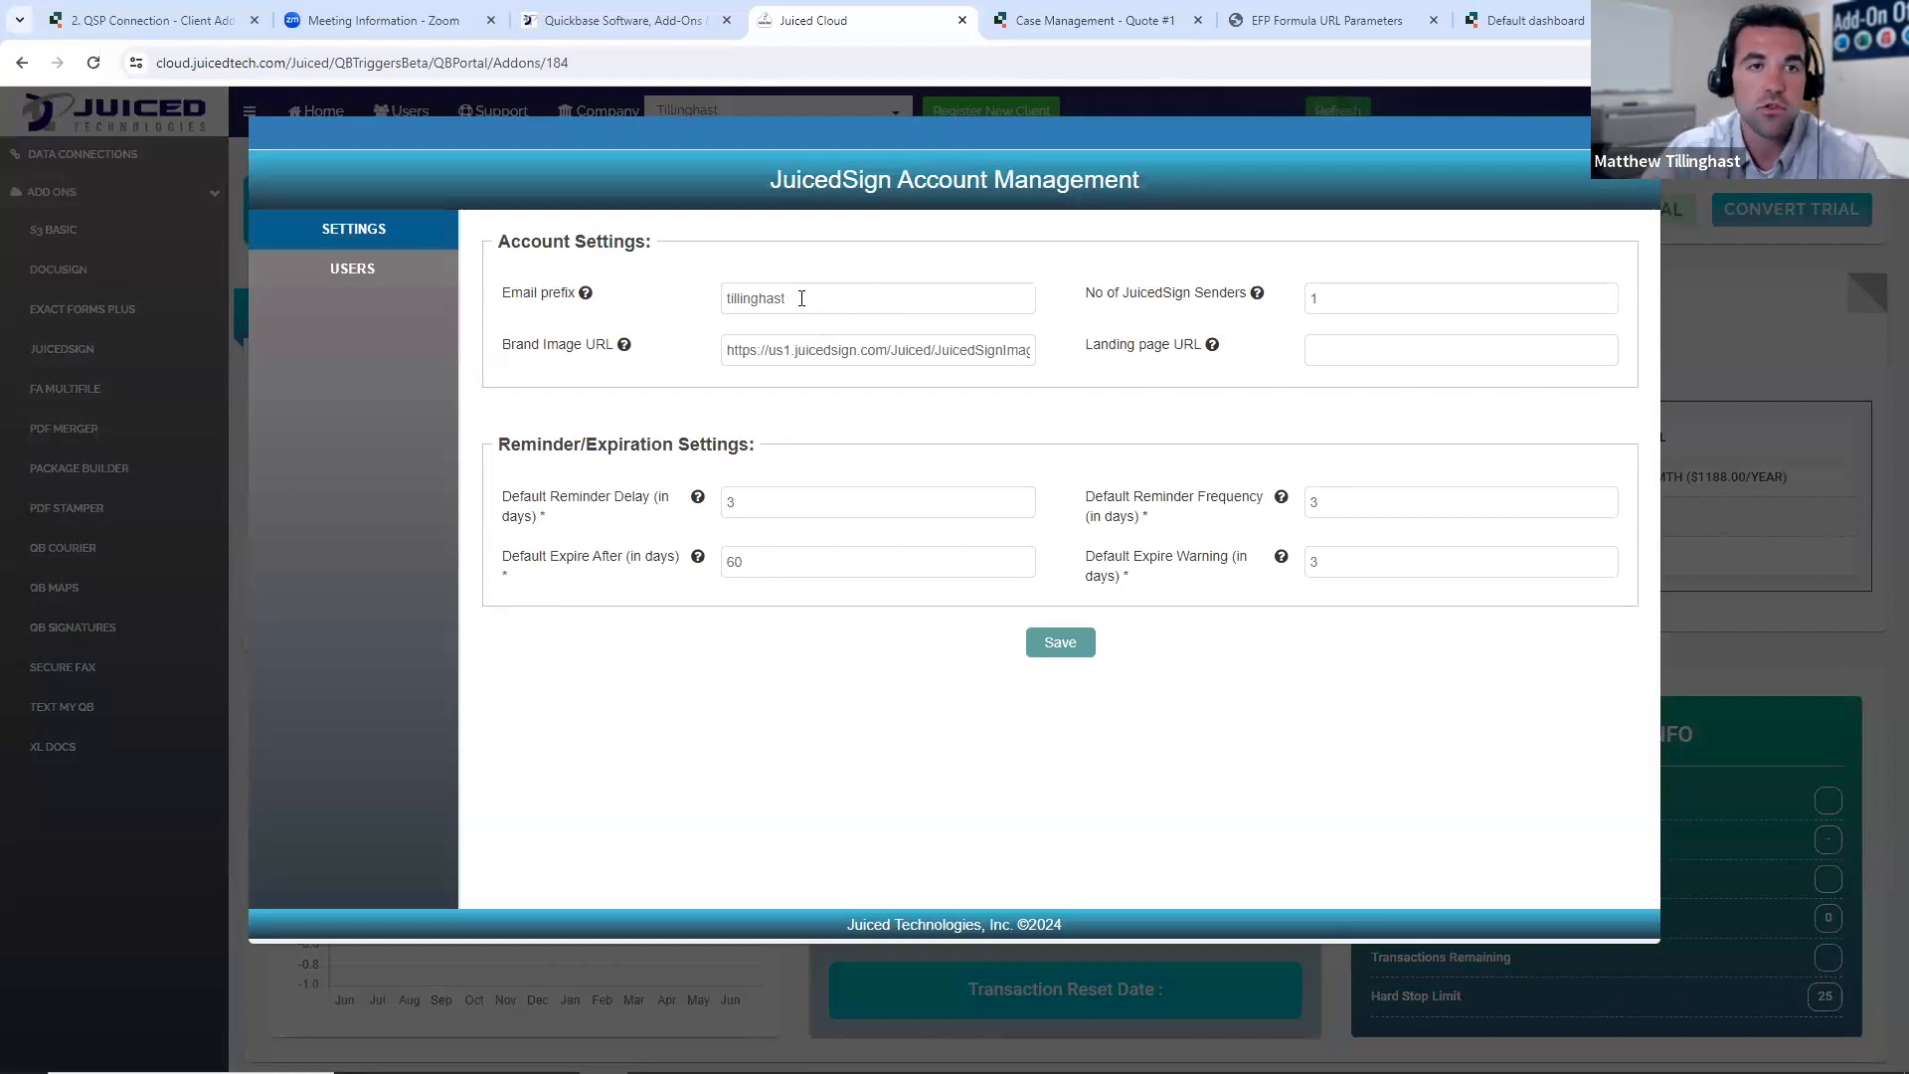
left_click(384, 264)
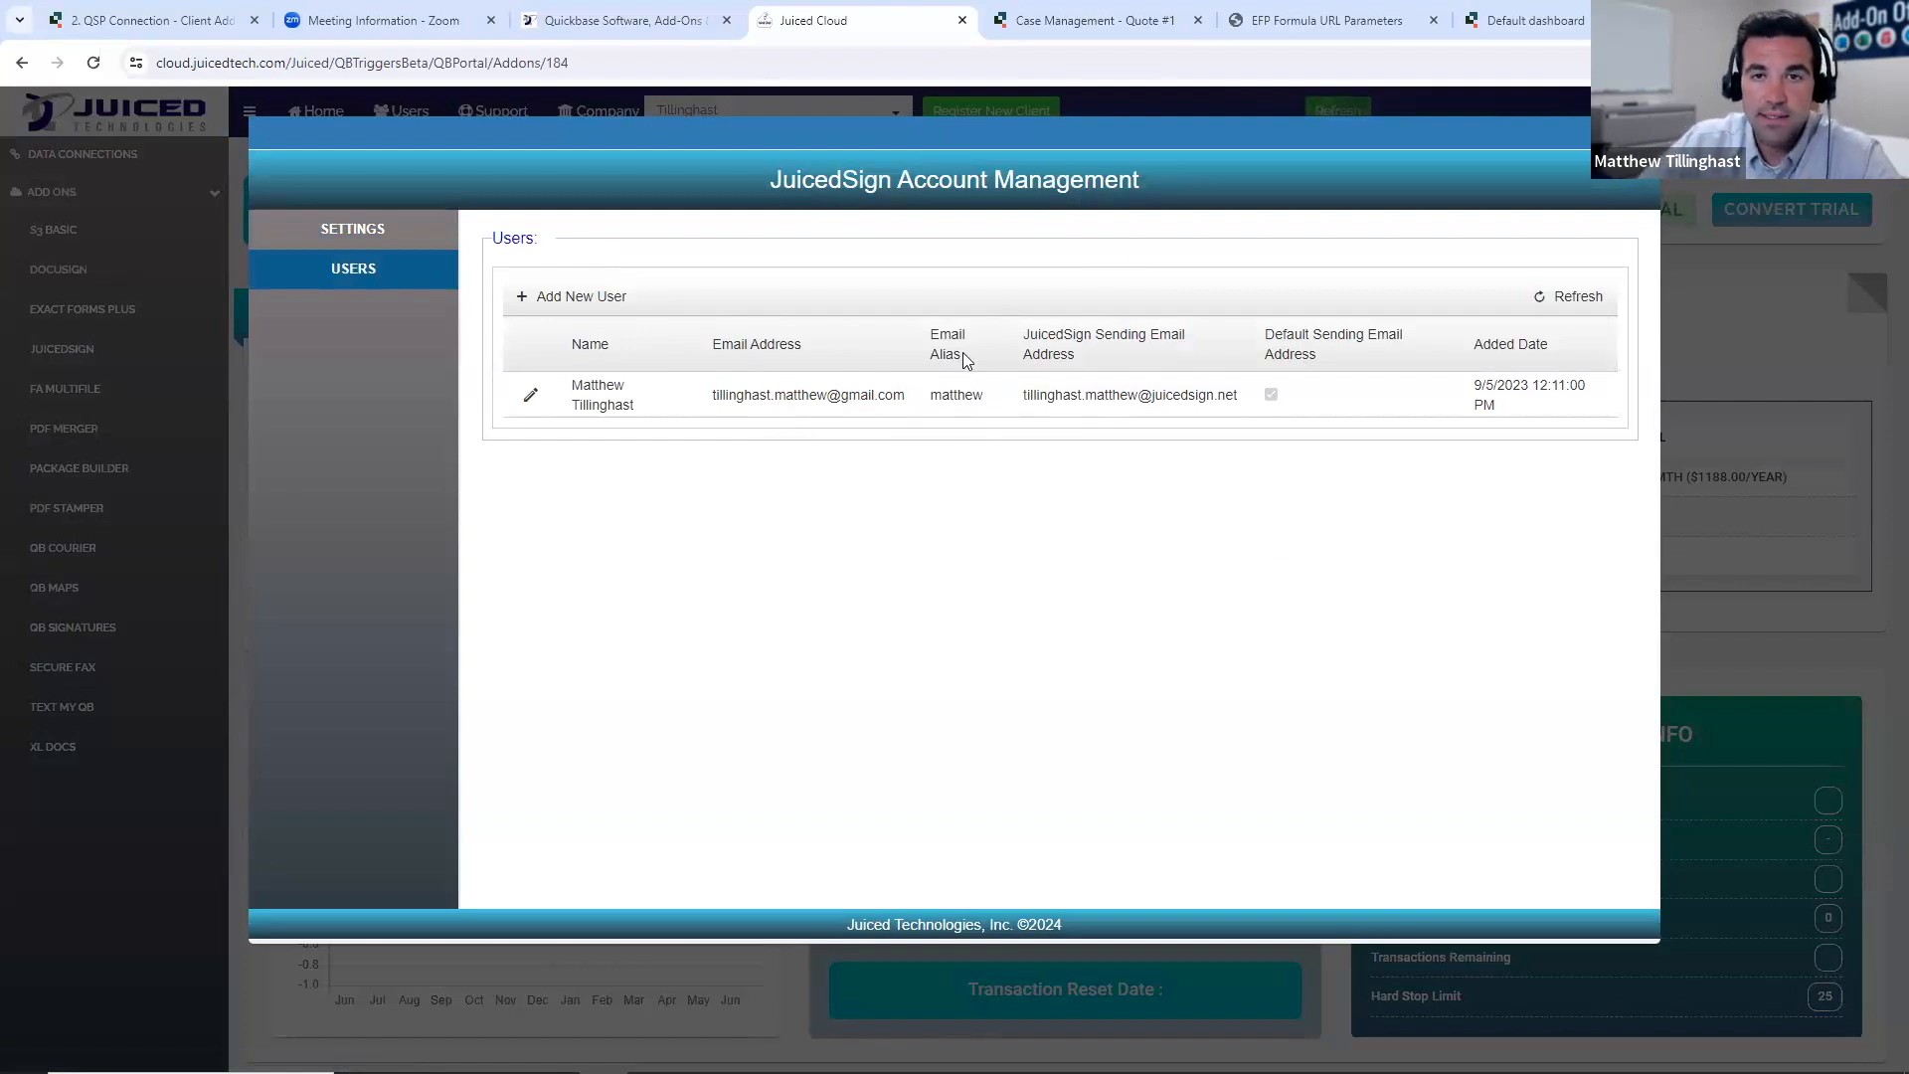
left_click(368, 229)
double_click(835, 310)
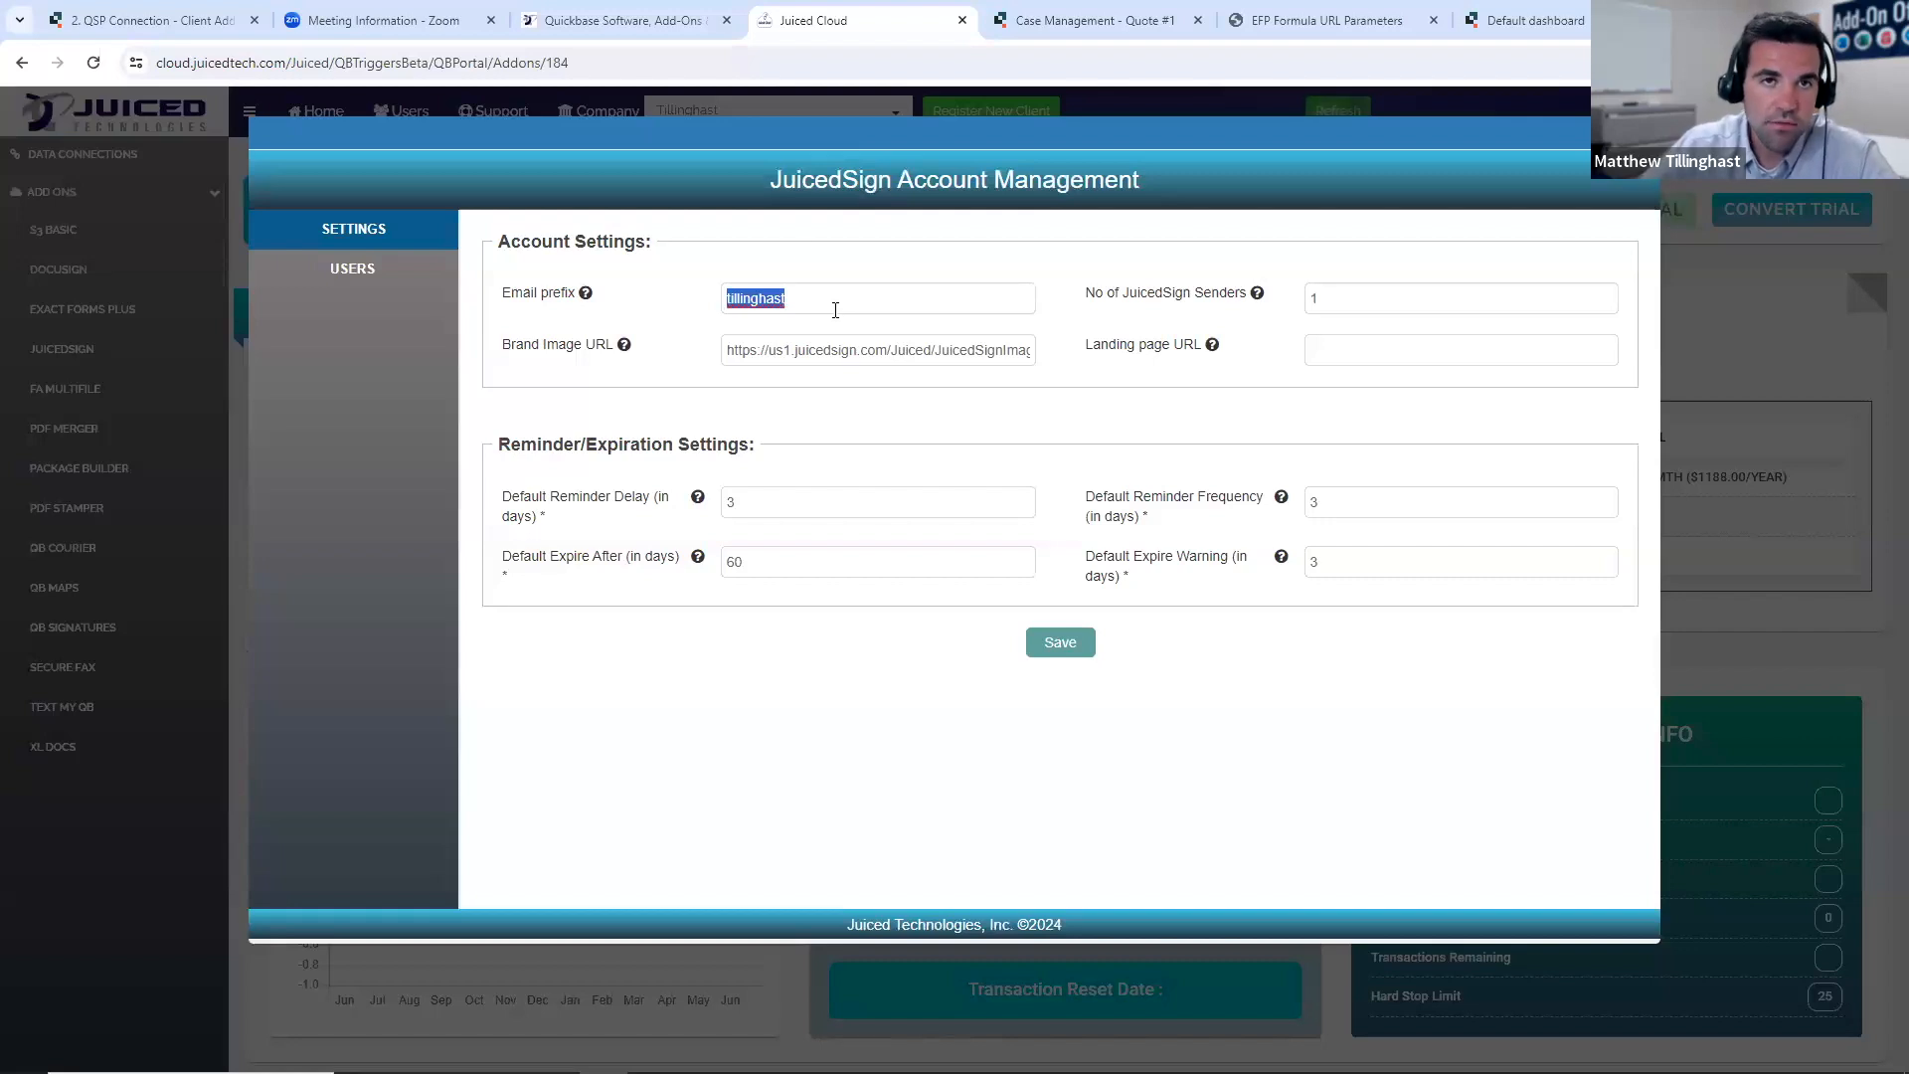
- Review the JuicedSign account's reminder and expiration settings and its users list, and close the account management window
left_click(796, 236)
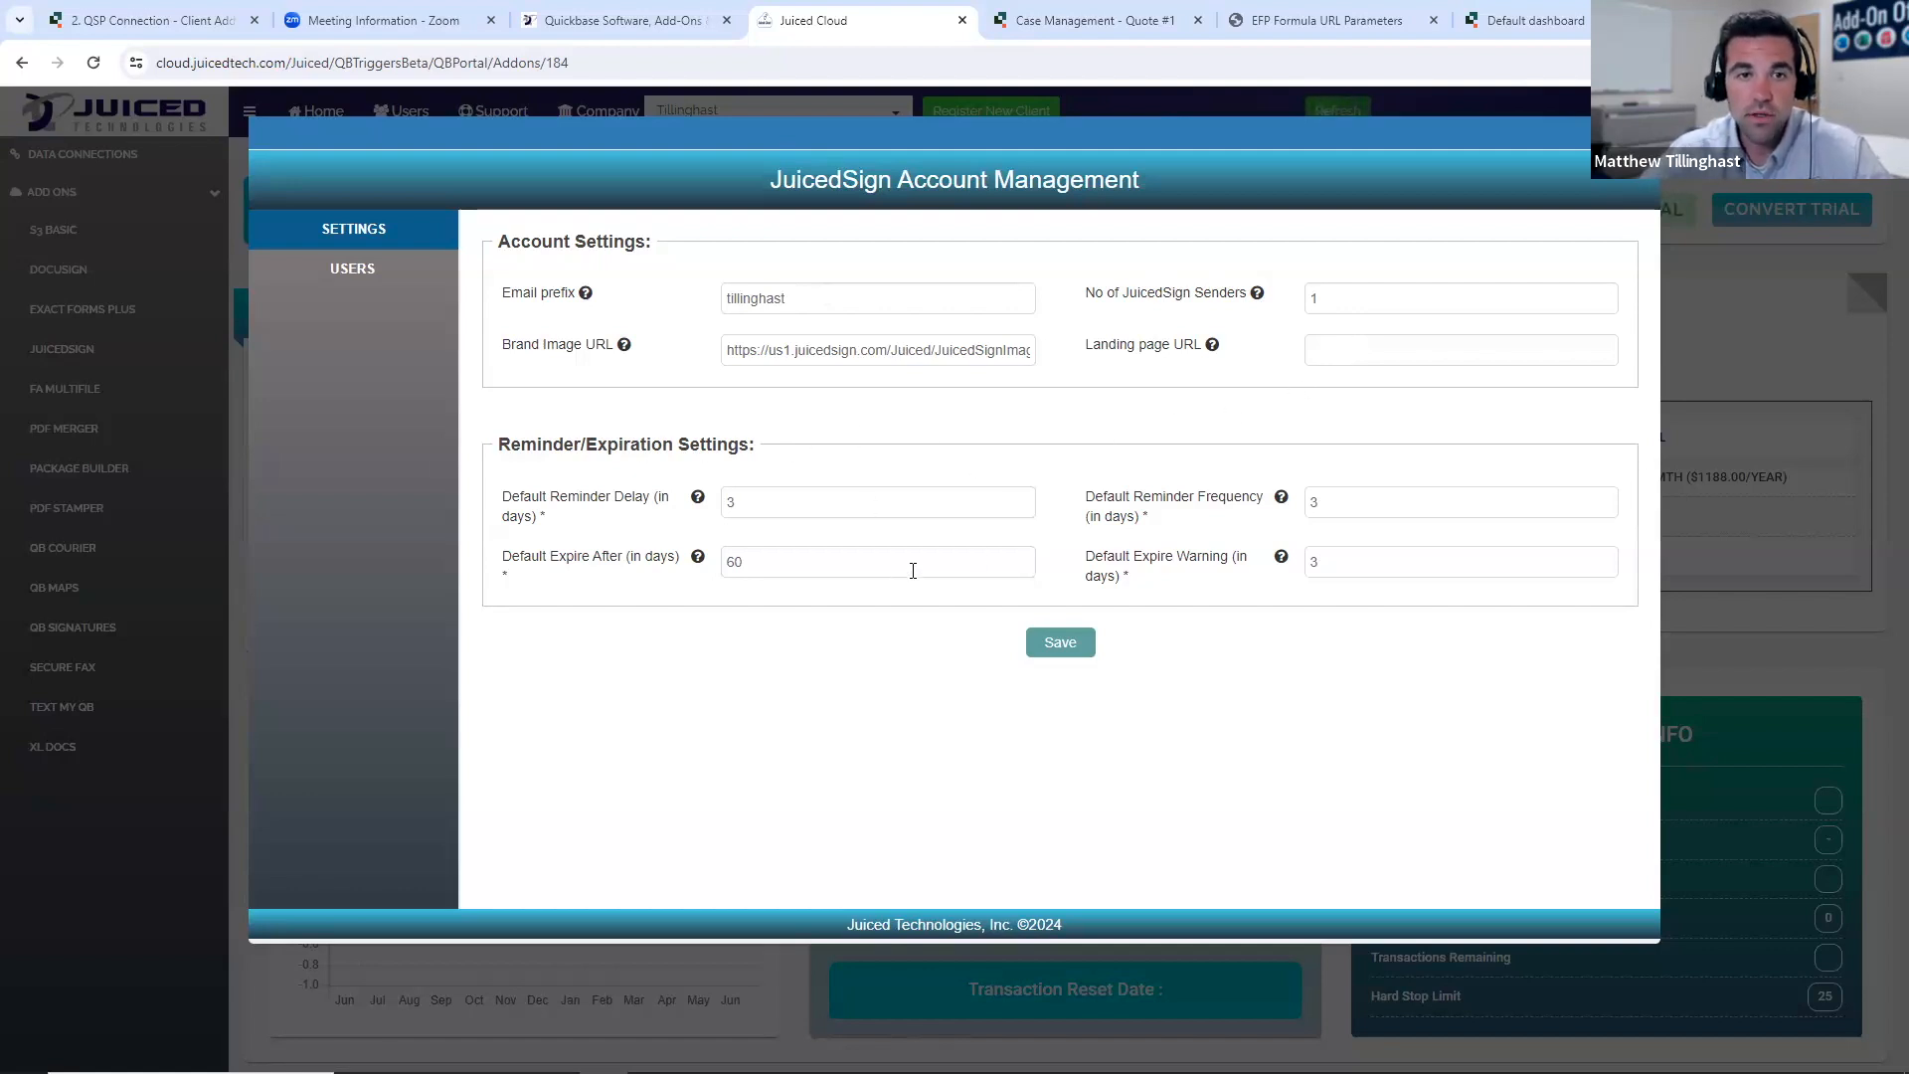
left_click(362, 261)
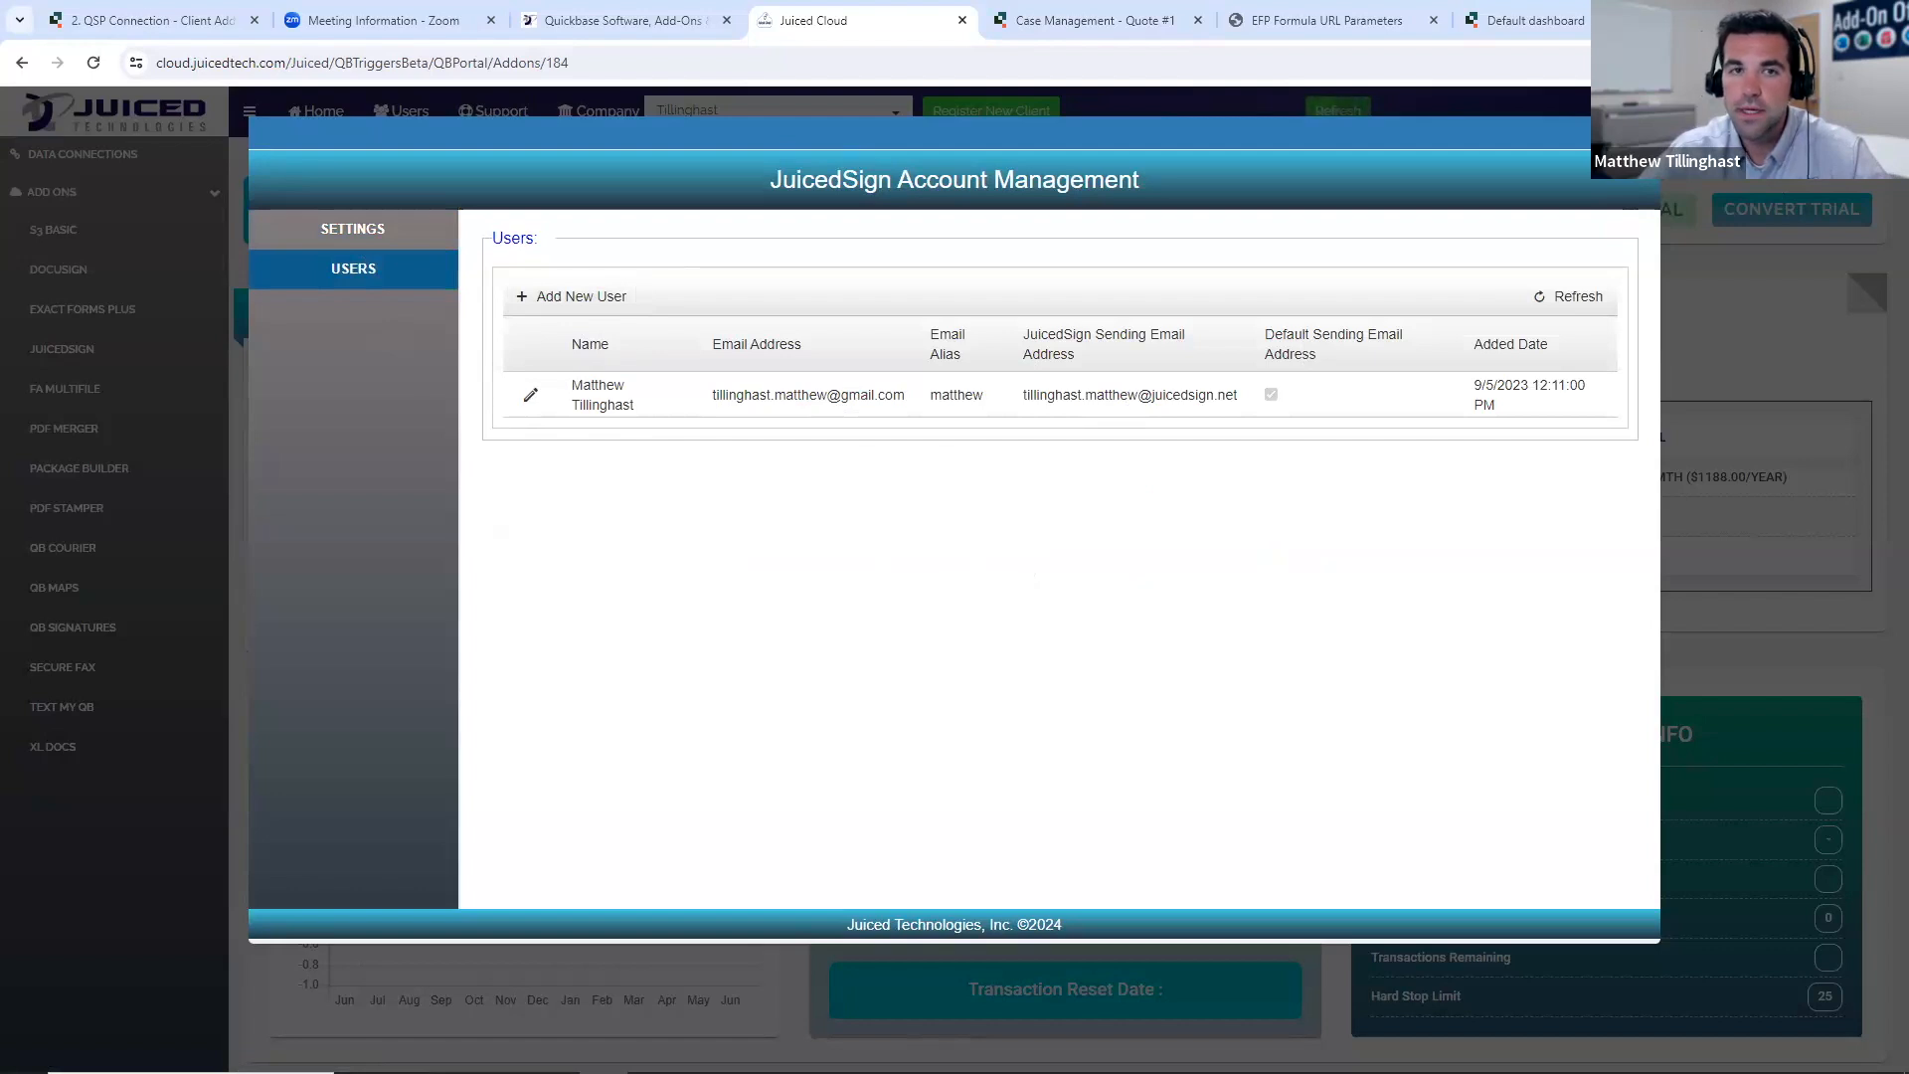
left_click(1641, 133)
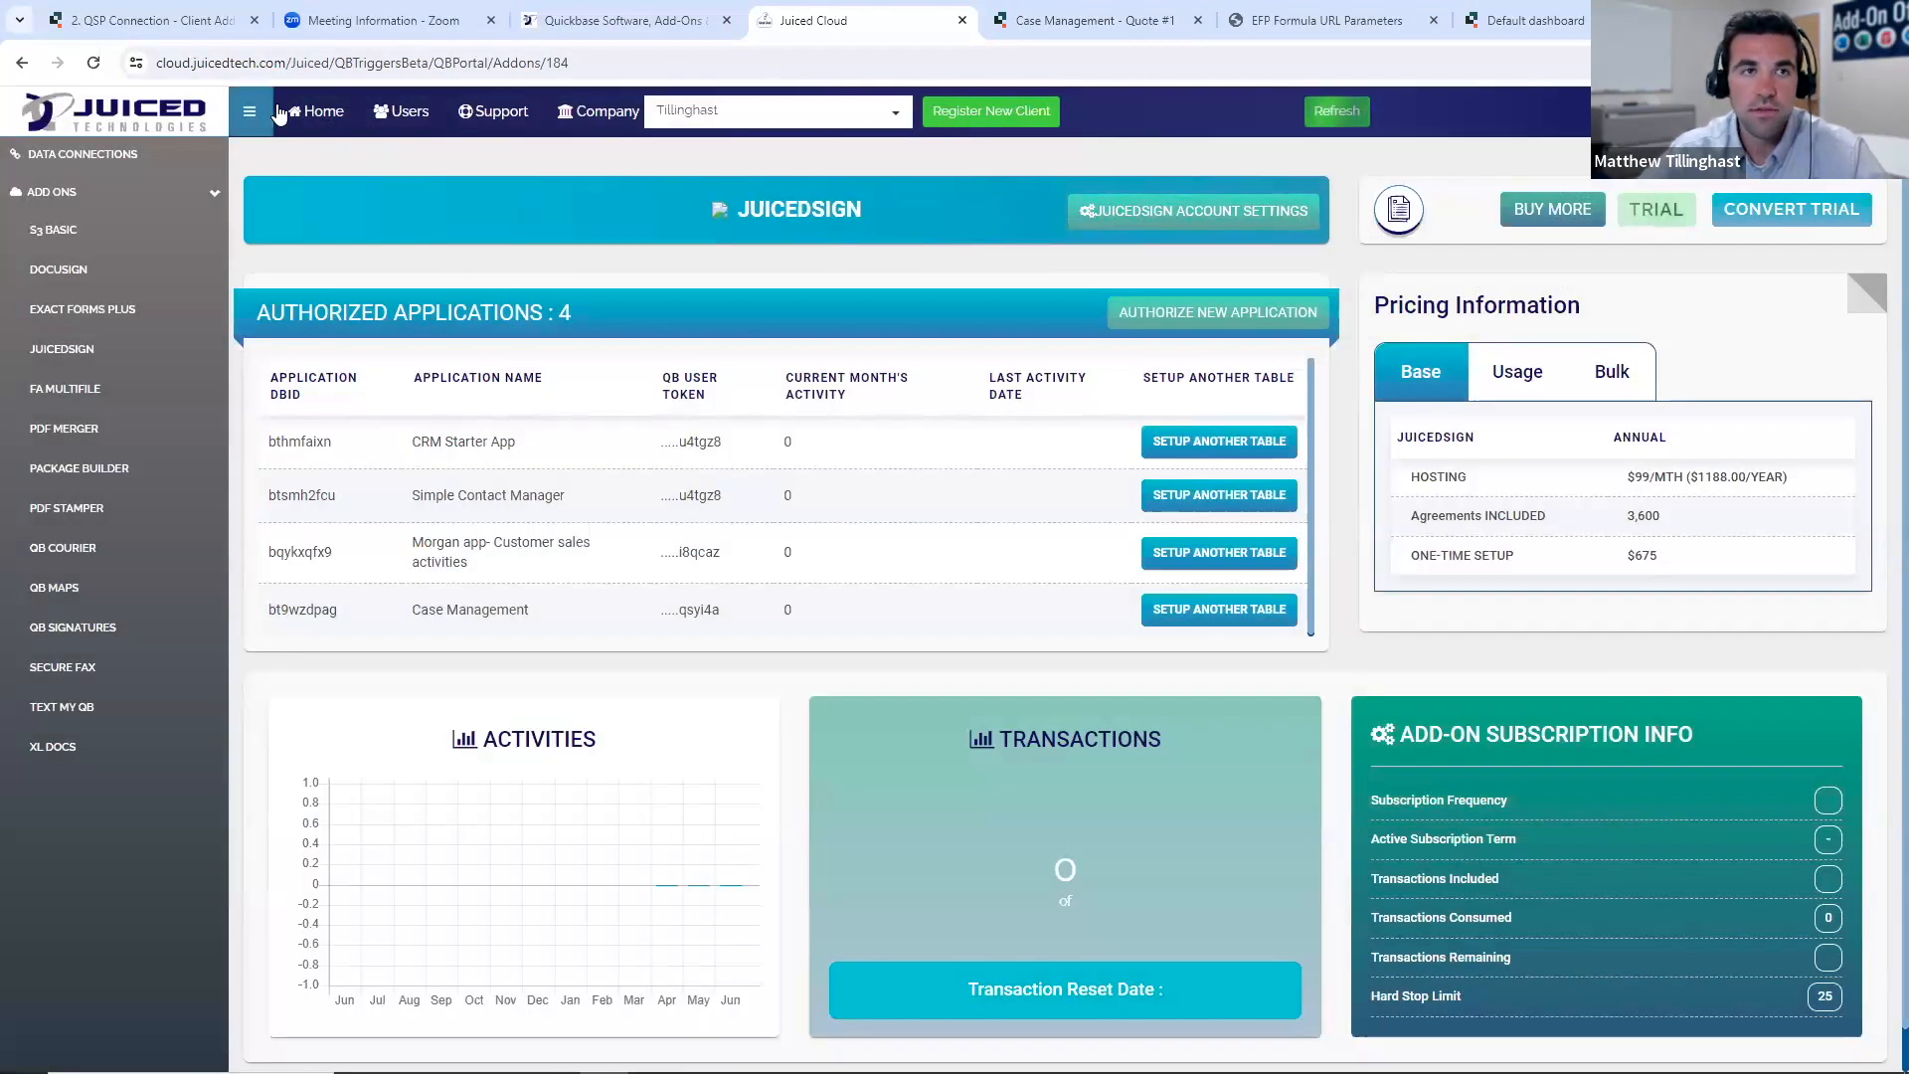
- Open the PDF Merger add-on from the home page and start authorizing a new application
left_click(315, 111)
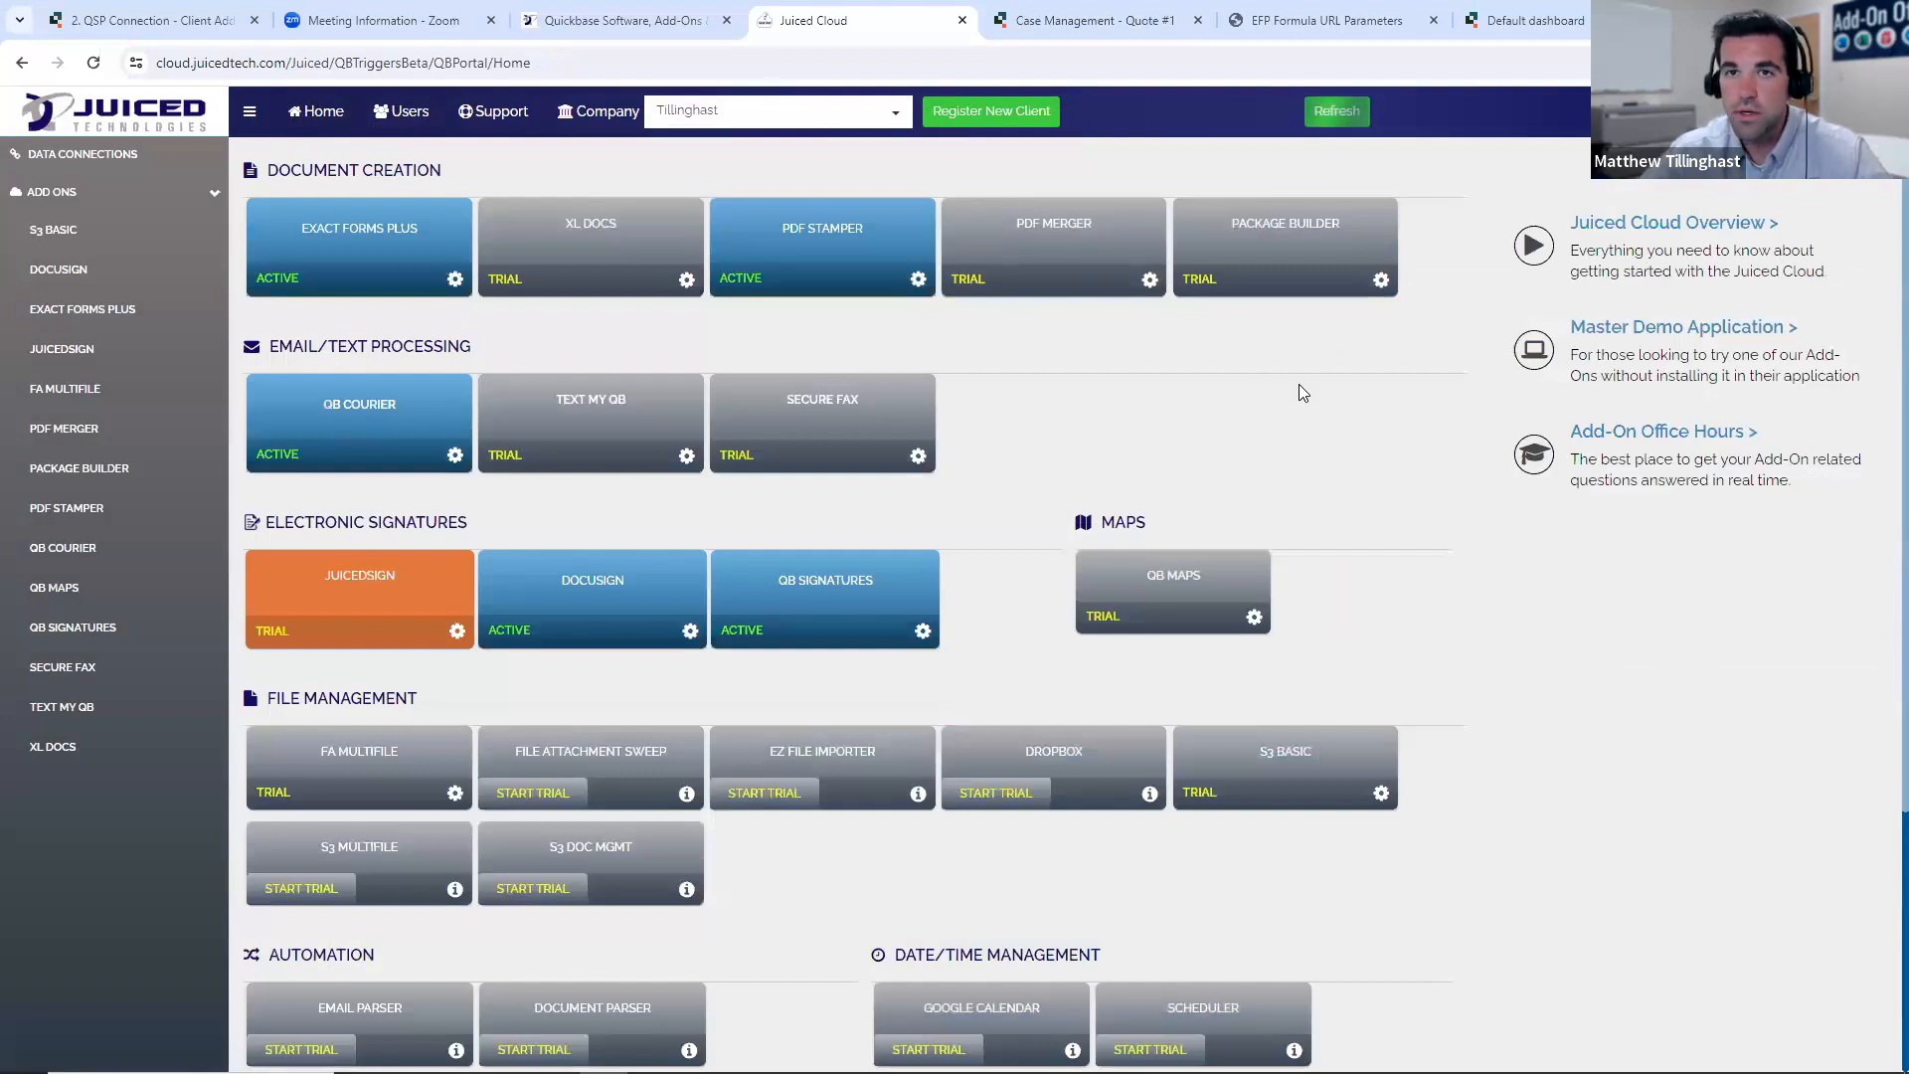
left_click(1076, 225)
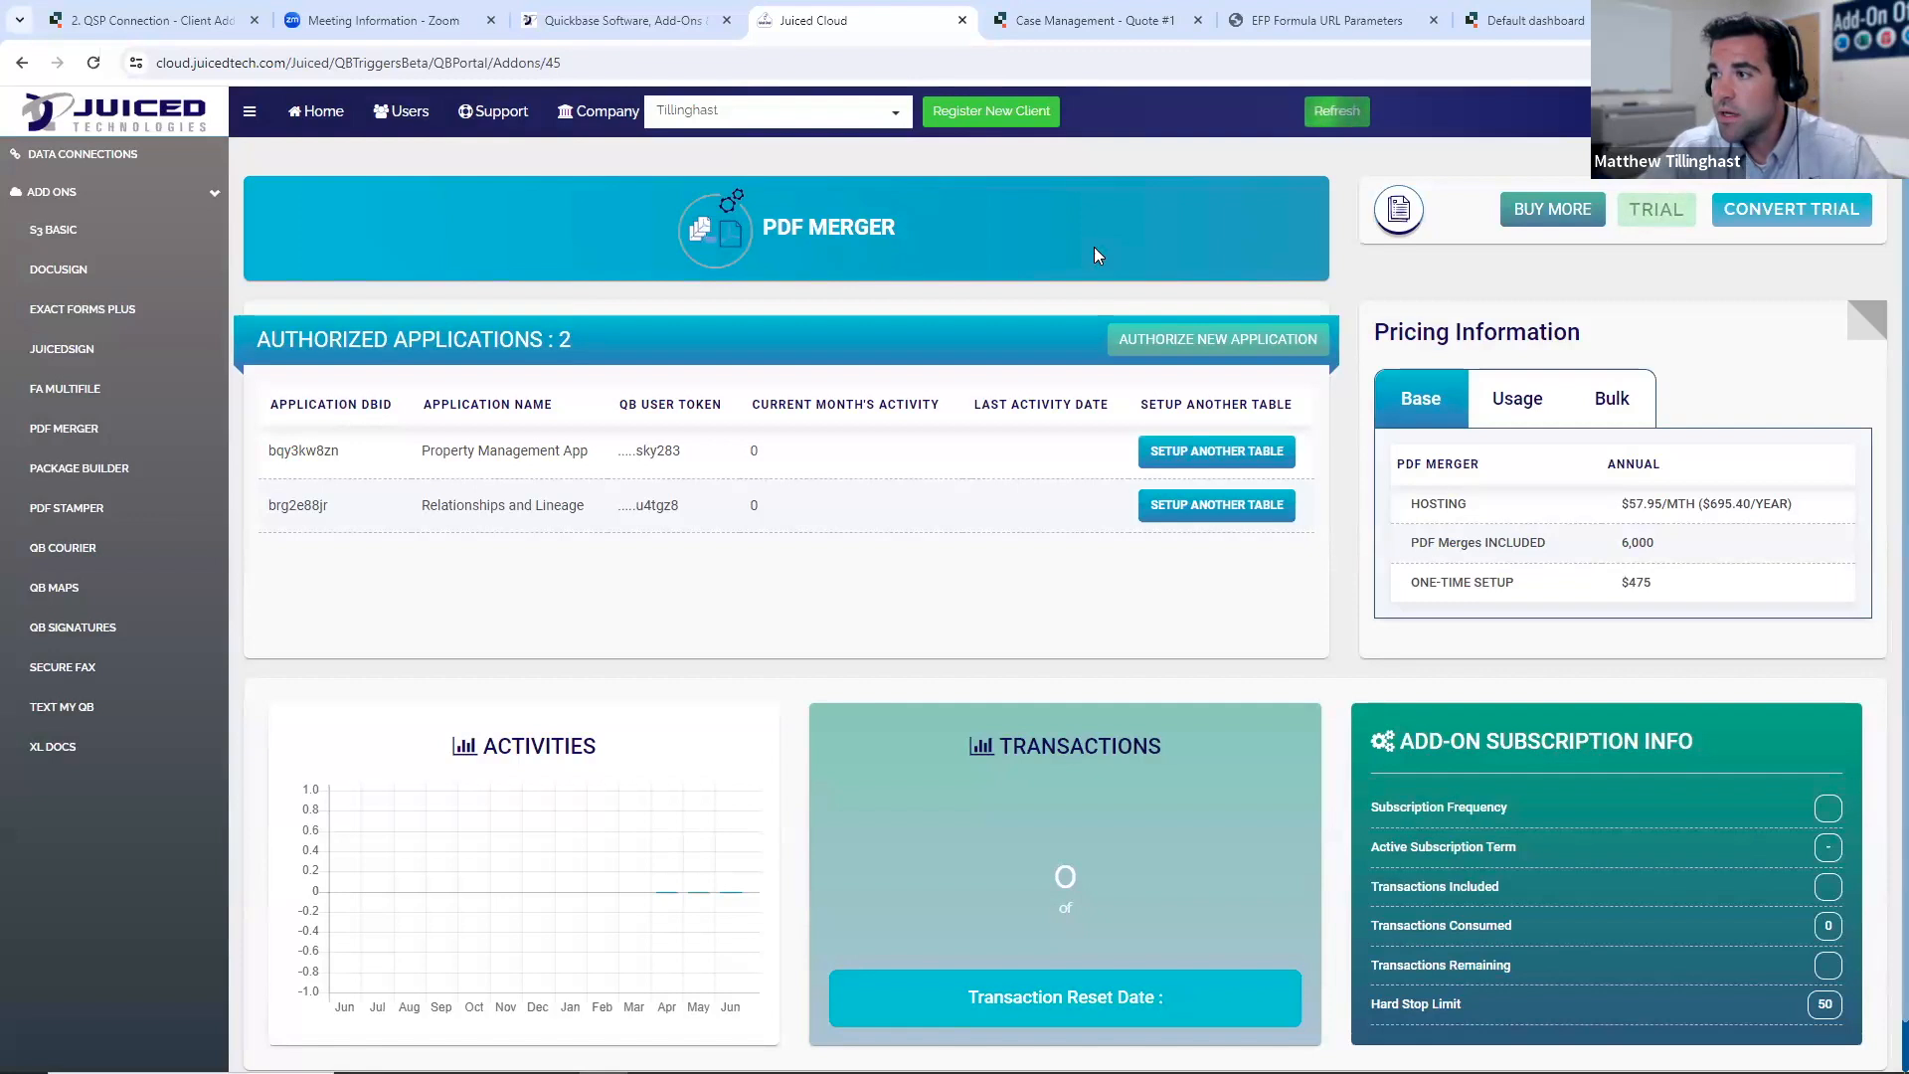
left_click(1207, 338)
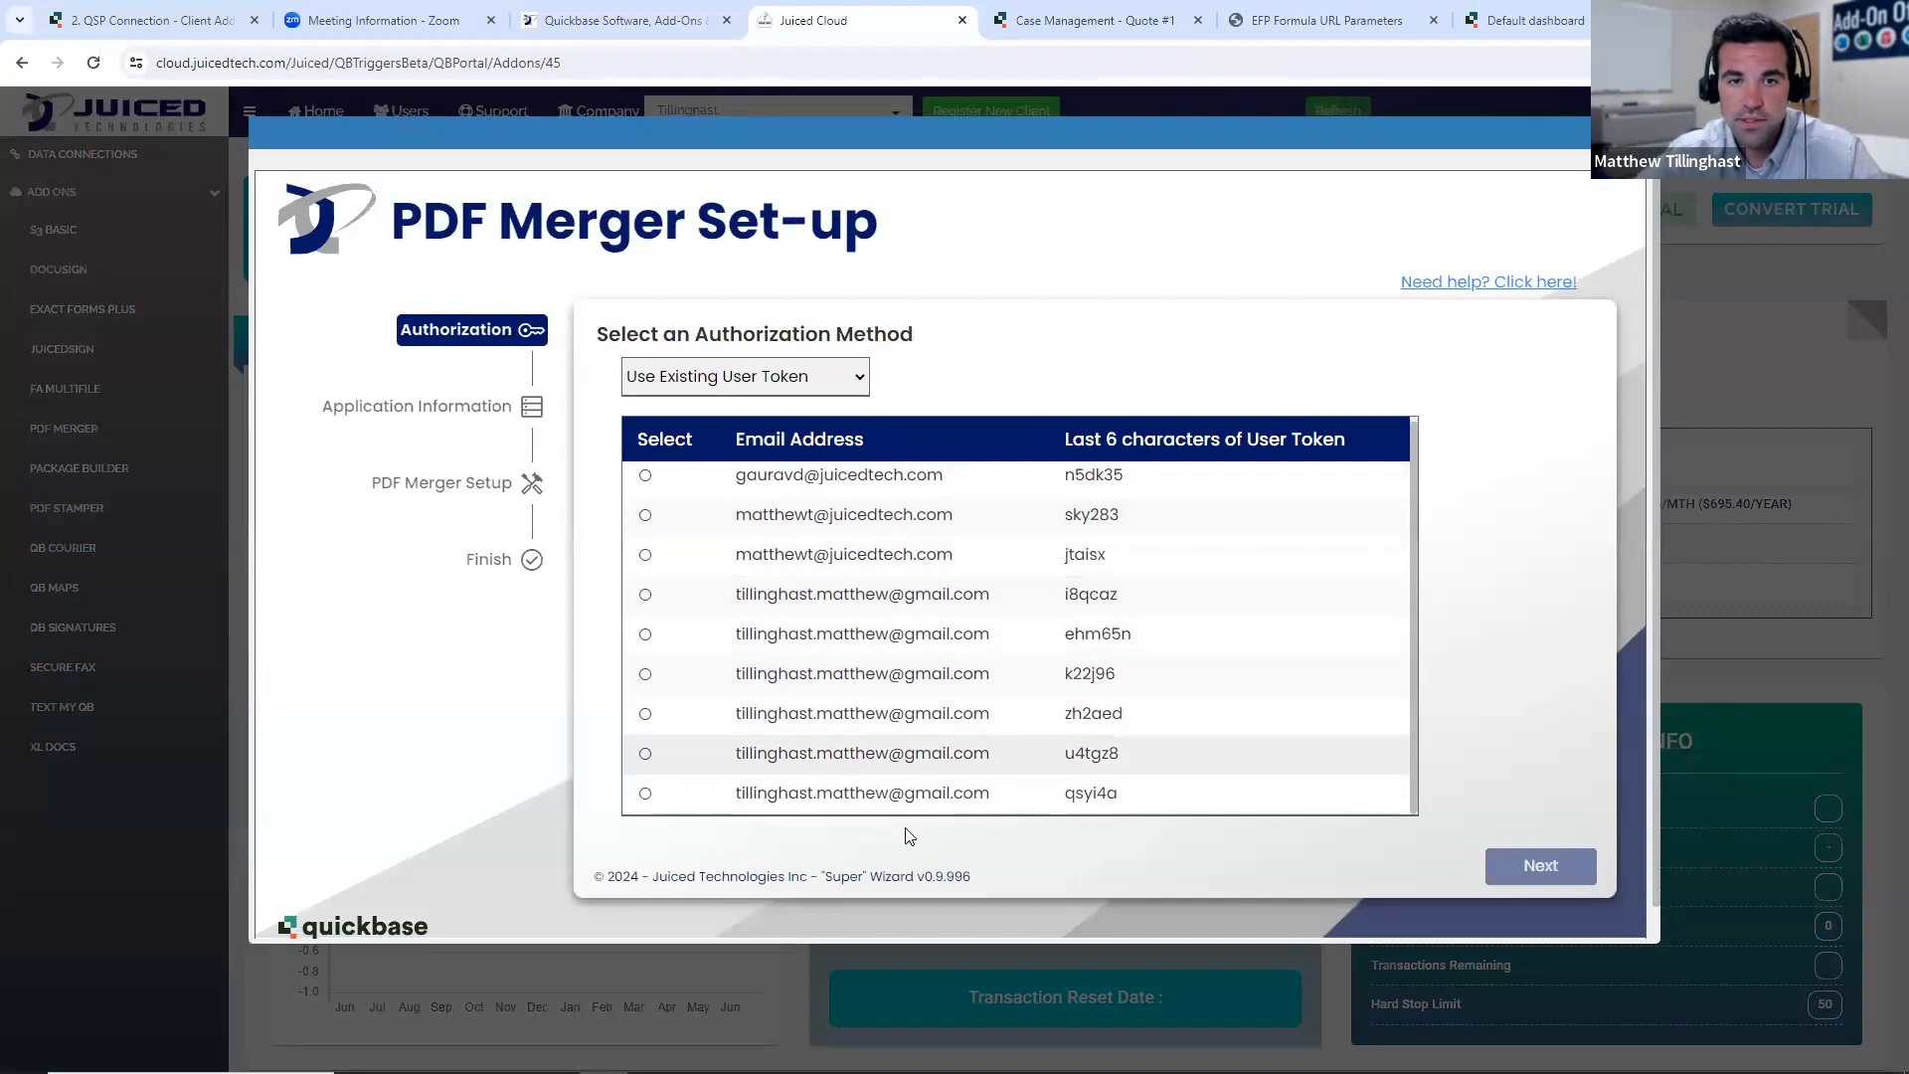
- Authorize PDF Merger with the last existing user token in the list and select the Case Management application for set-up
left_click(860, 801)
left_click(1541, 861)
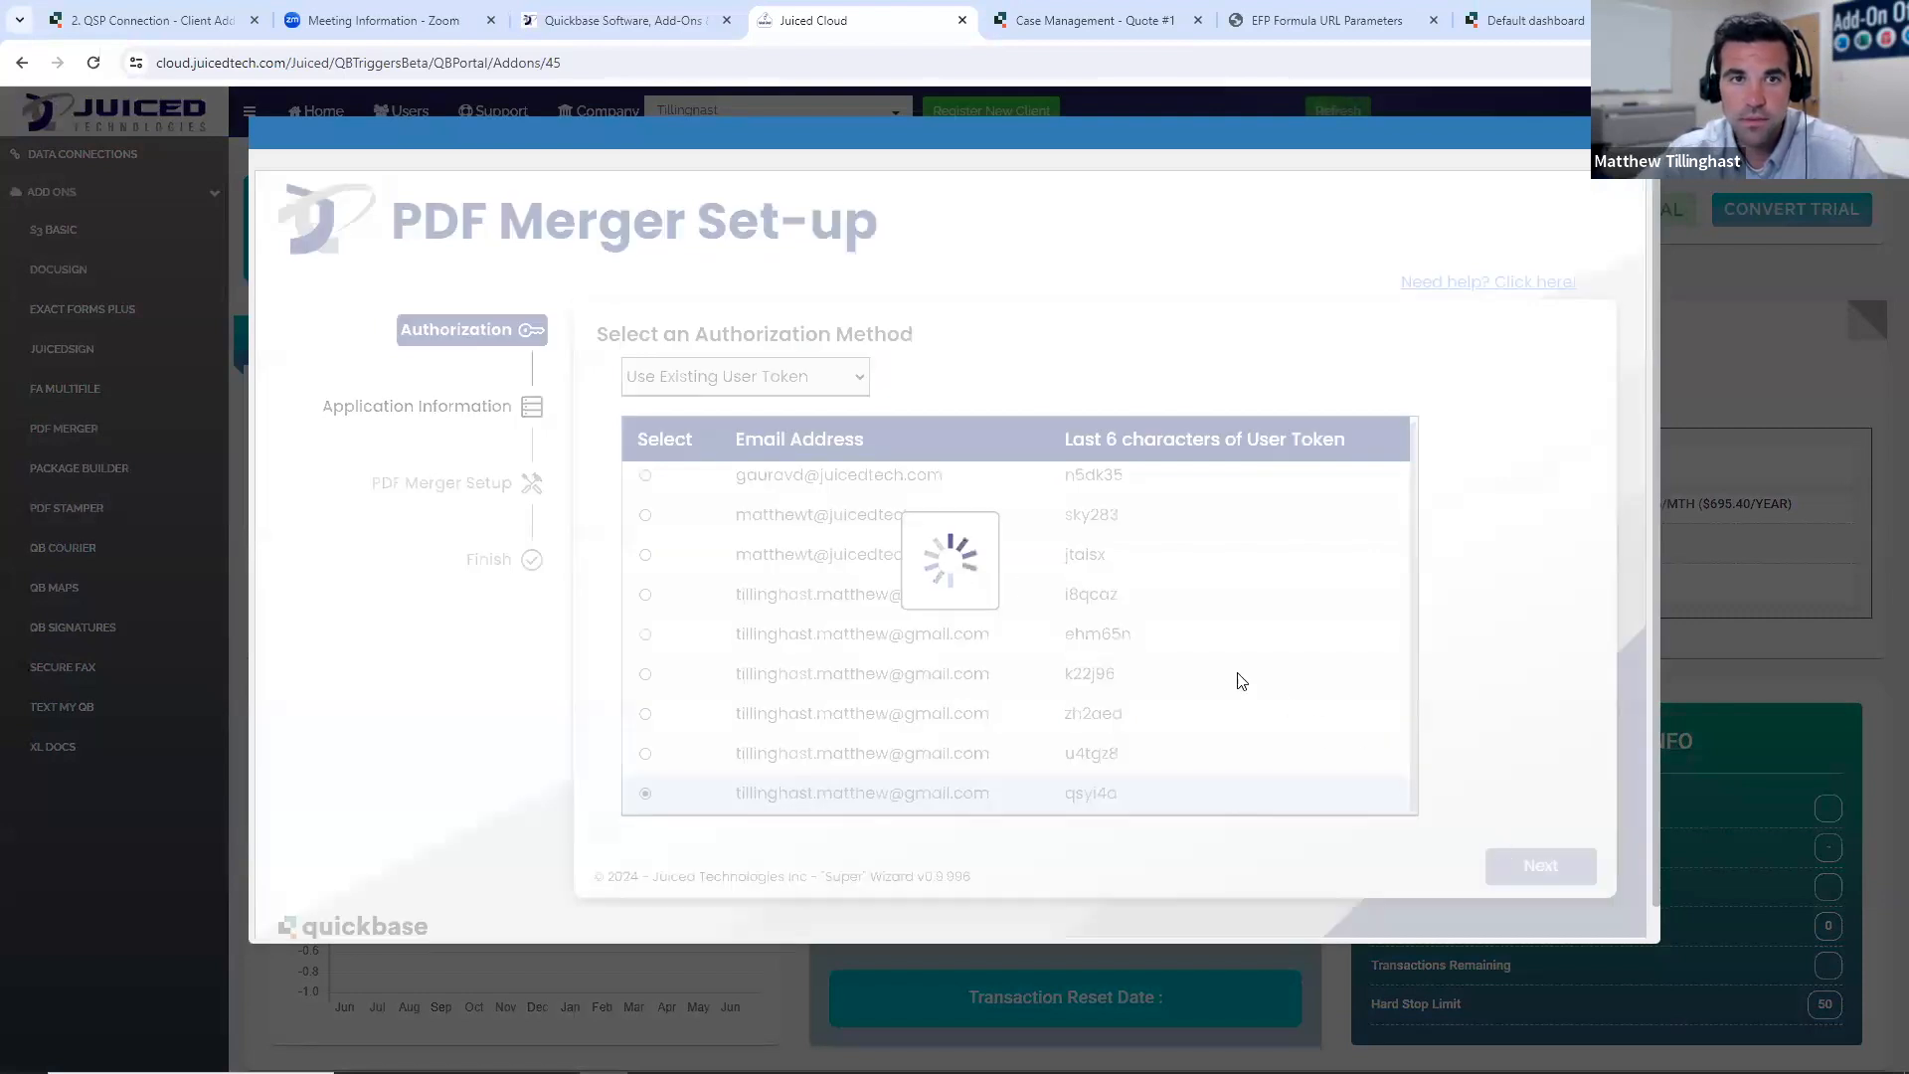
left_click(861, 455)
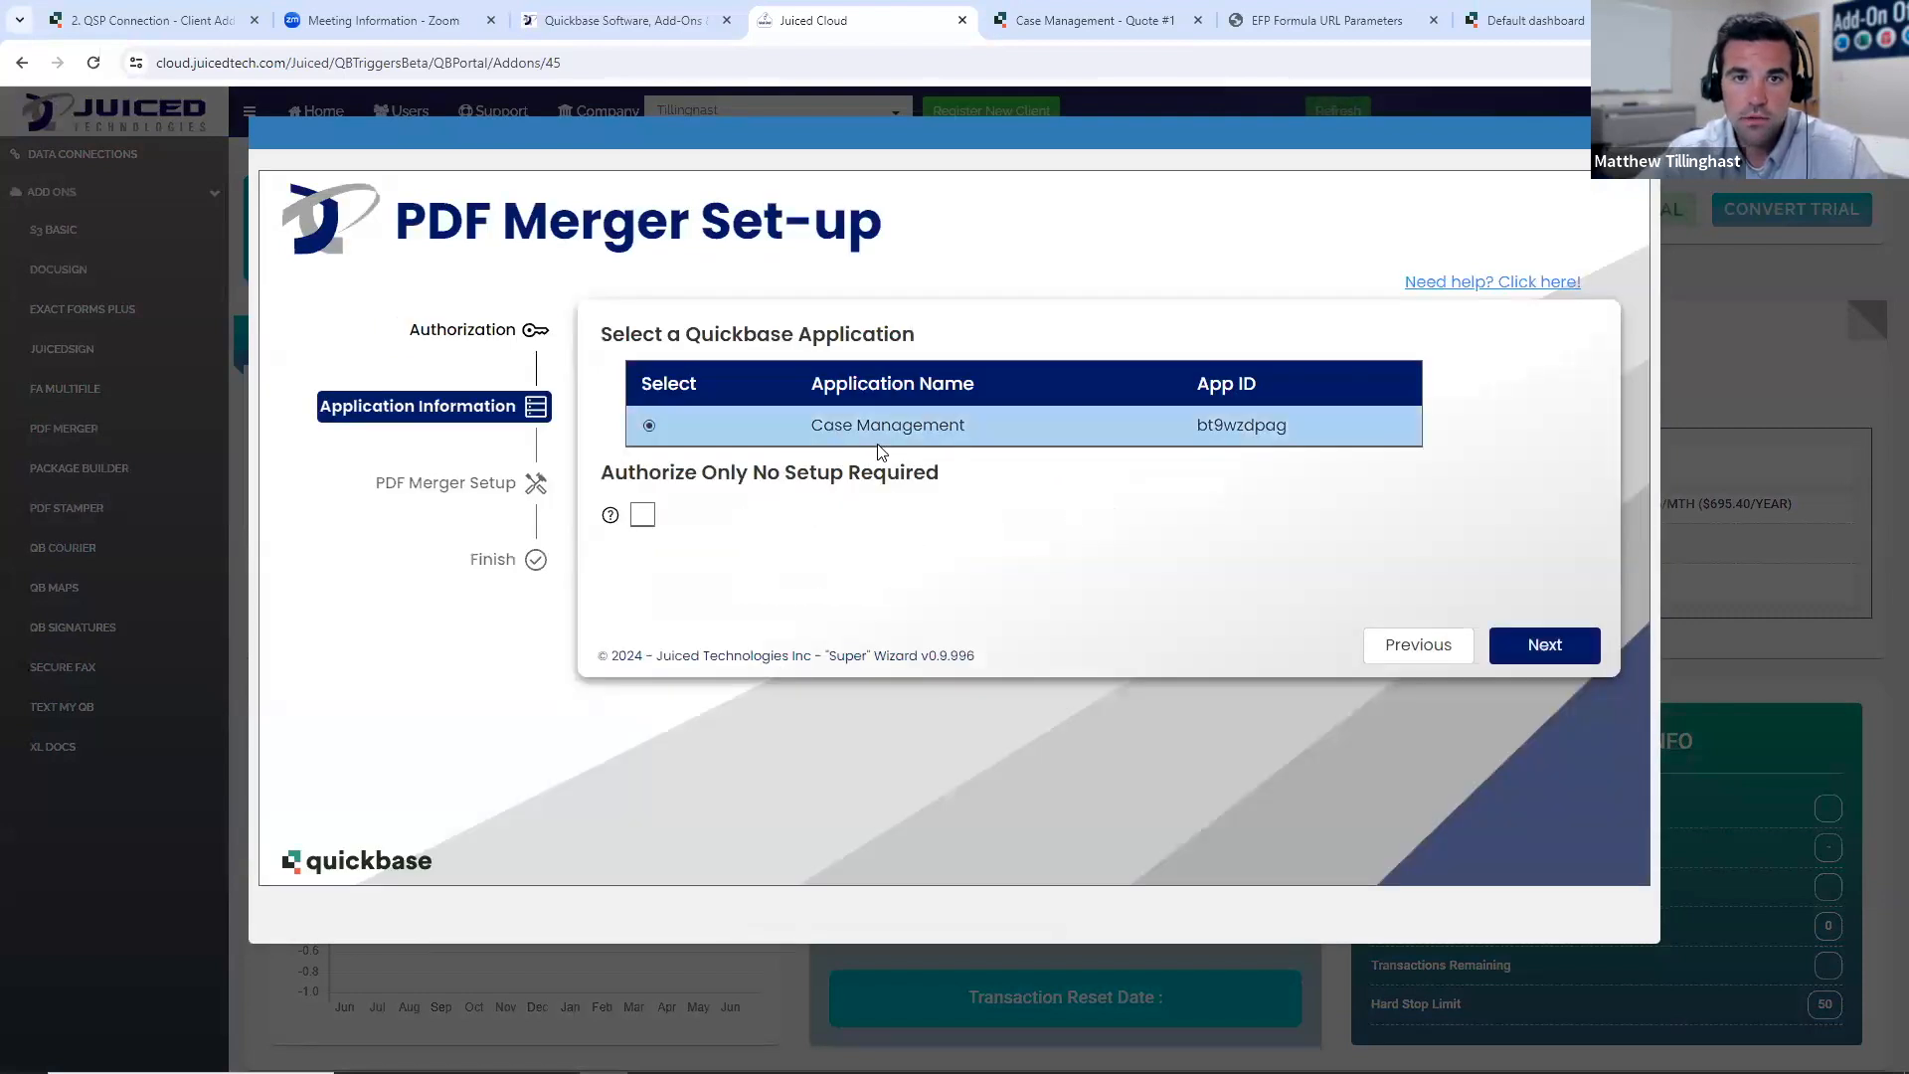
left_click(1523, 646)
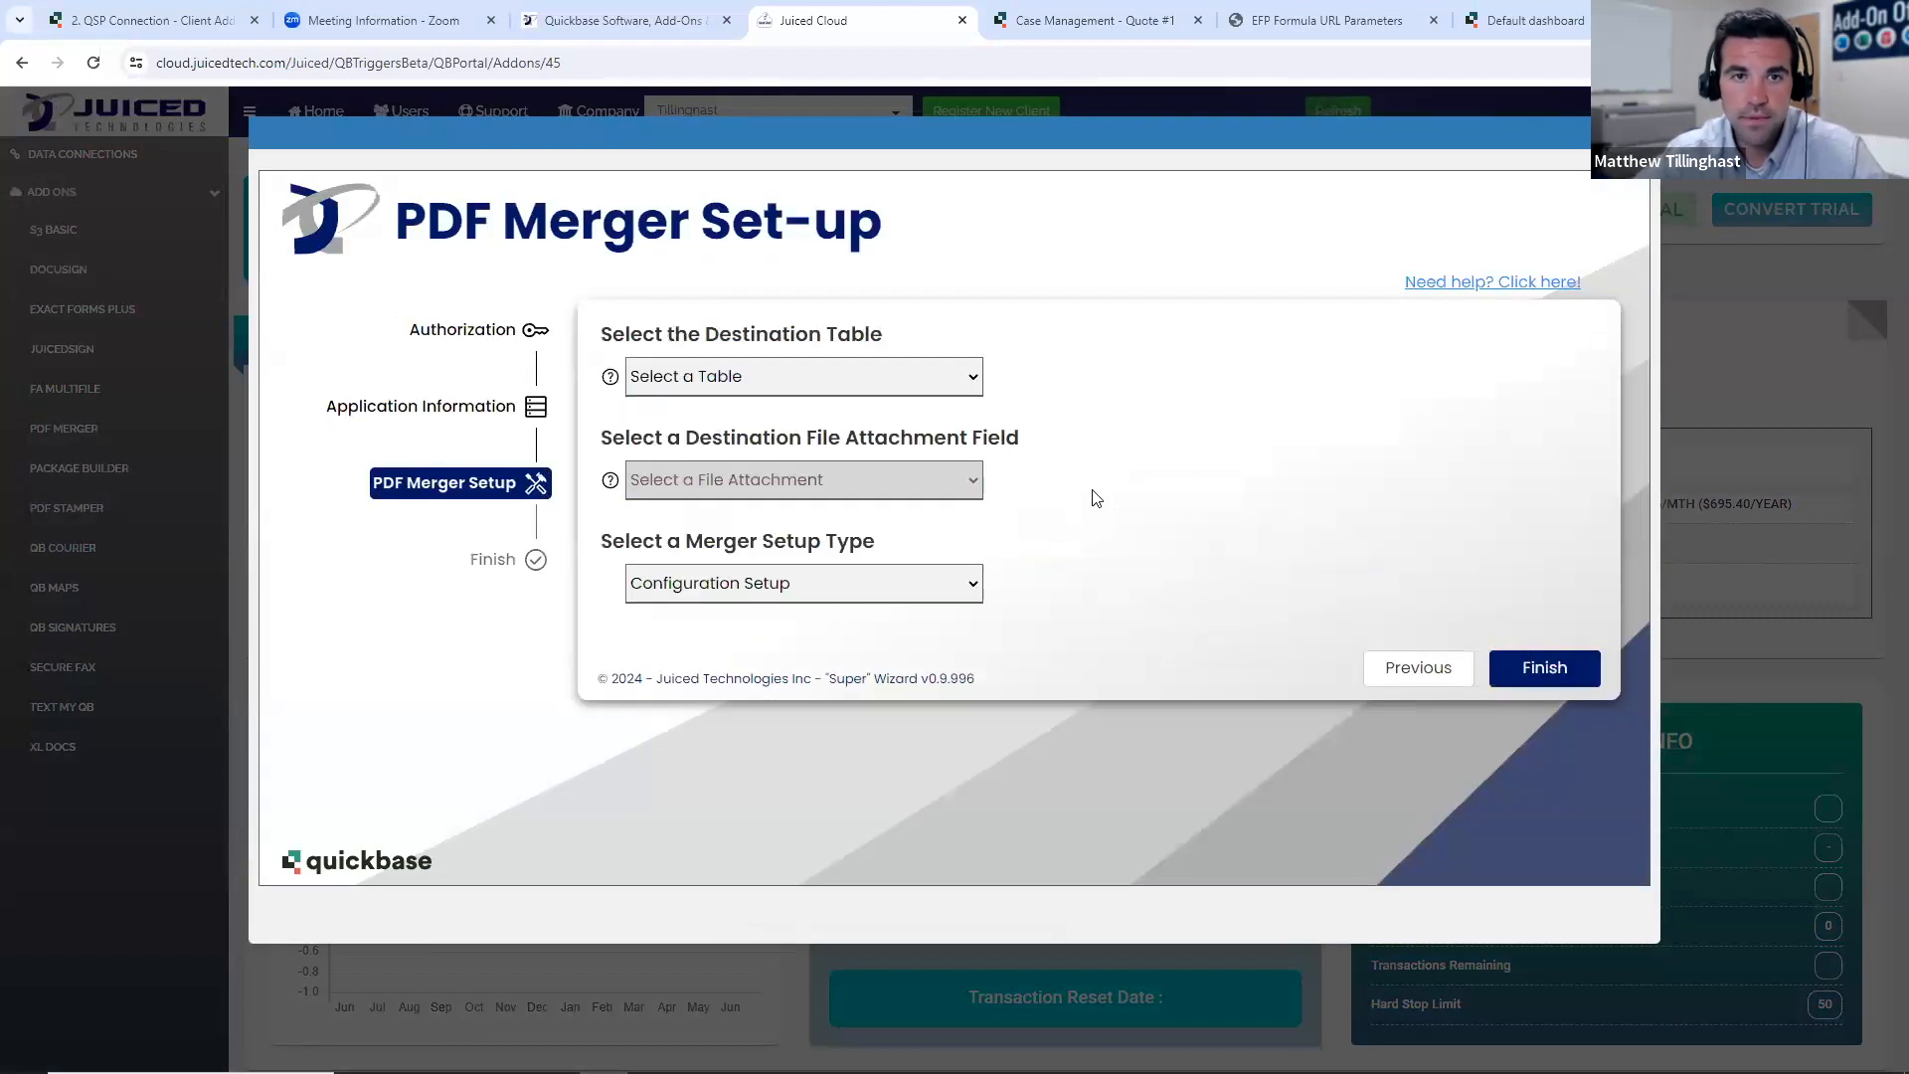
- Set Quotes as the destination table and Signed Document as the destination file attachment field
left_click(952, 398)
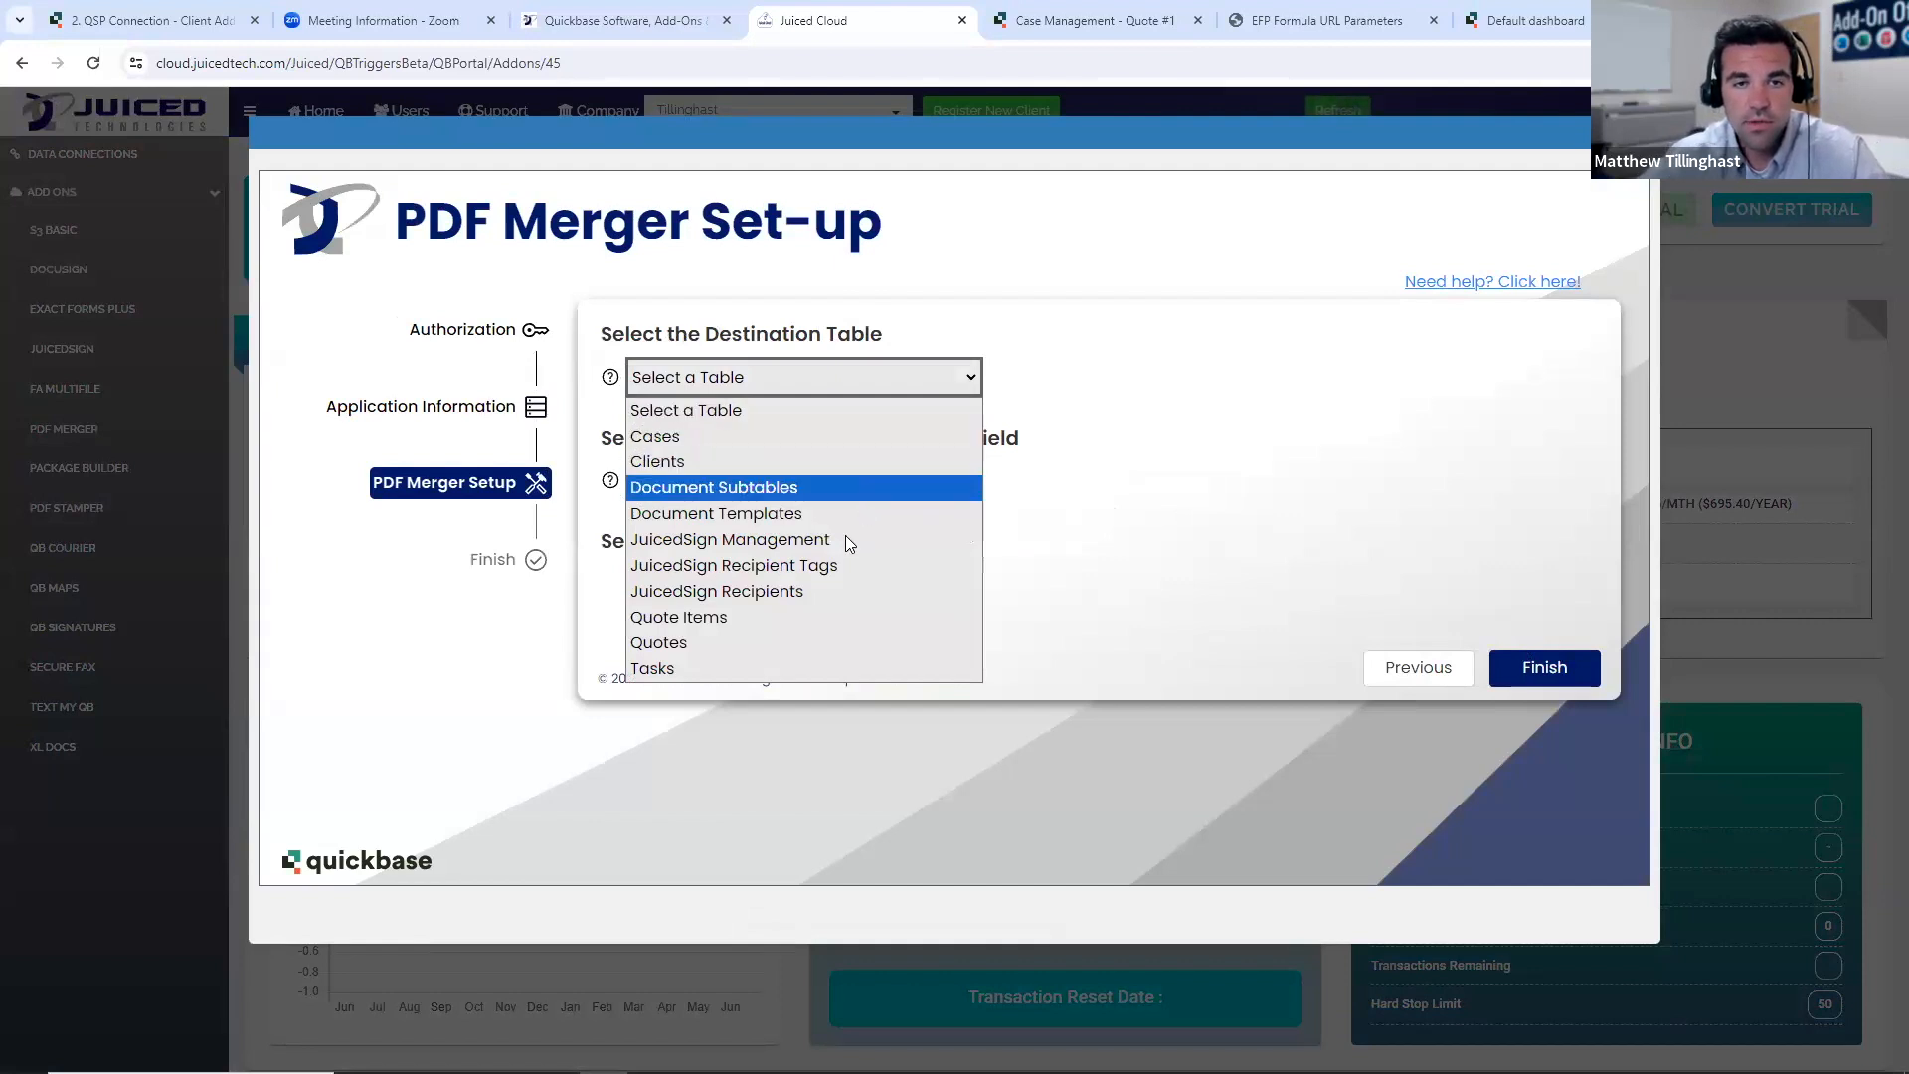
left_click(781, 643)
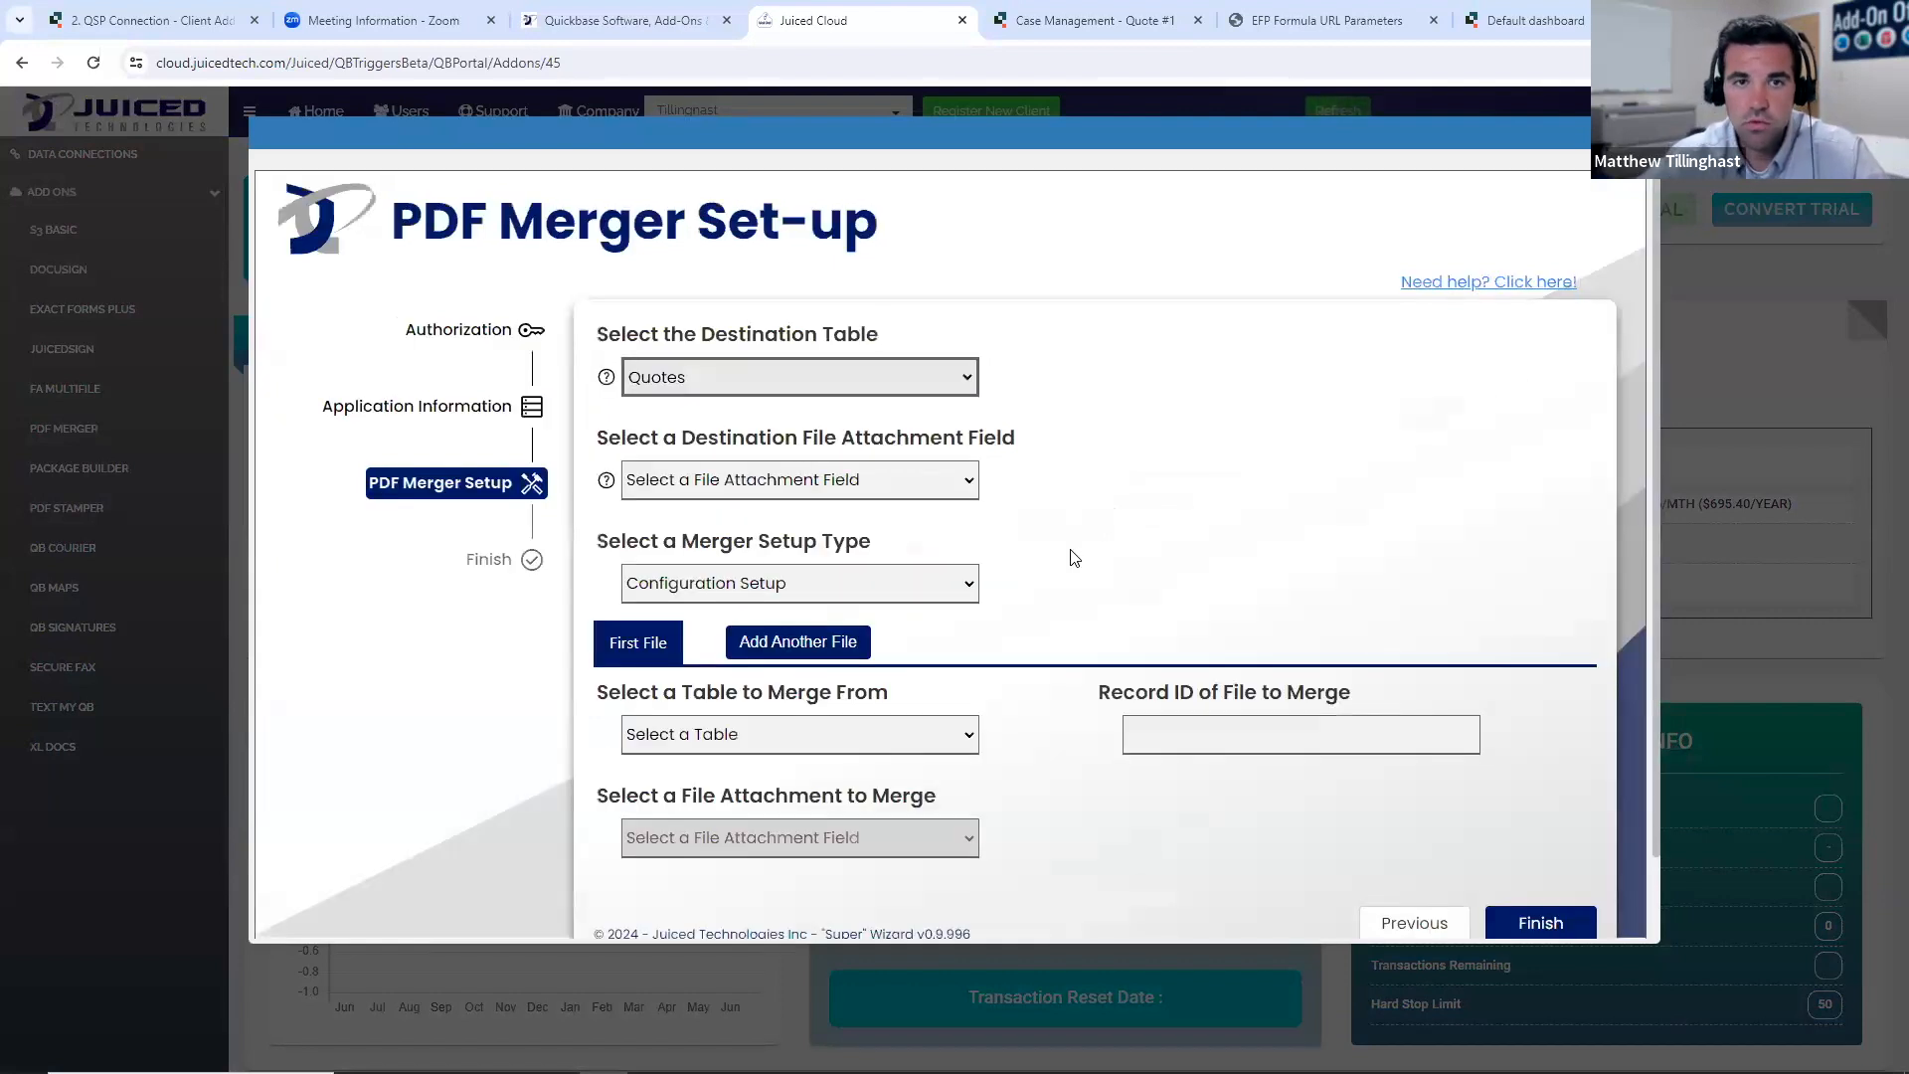
left_click(965, 488)
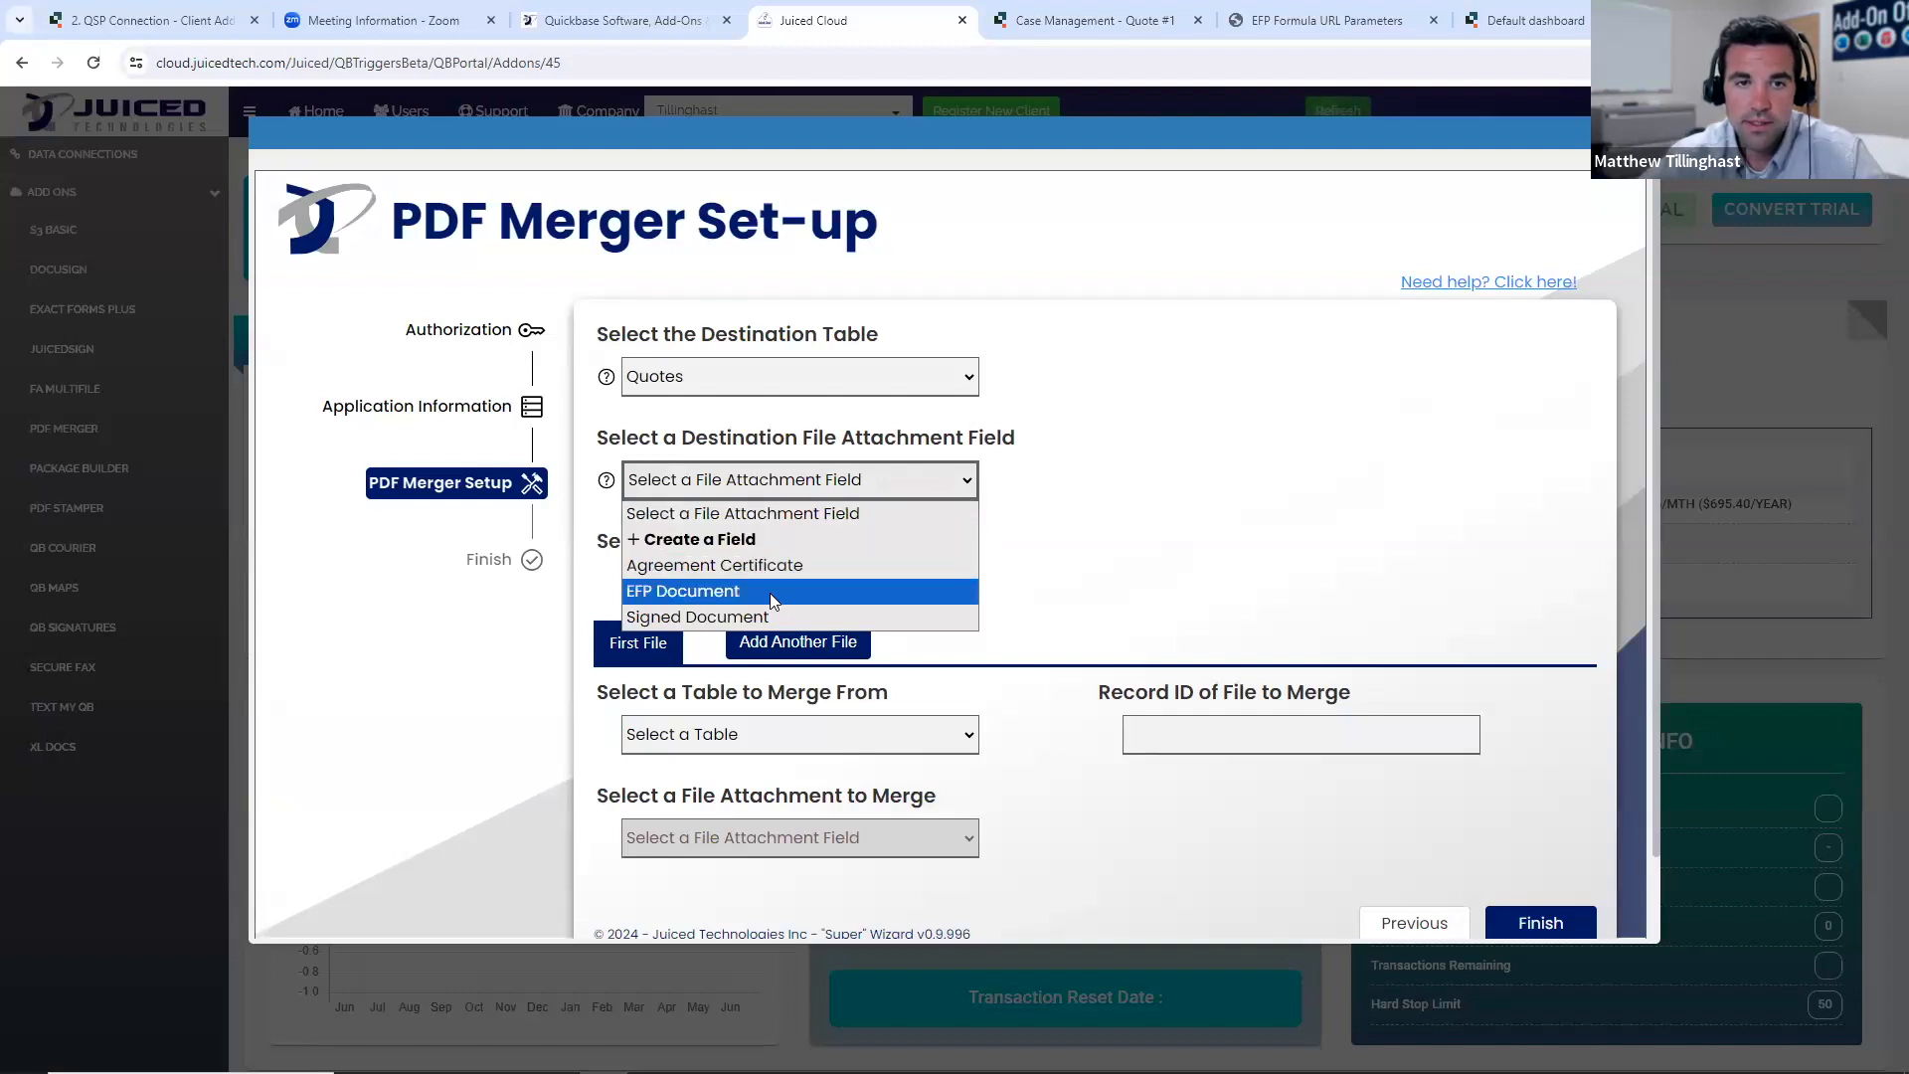
left_click(752, 614)
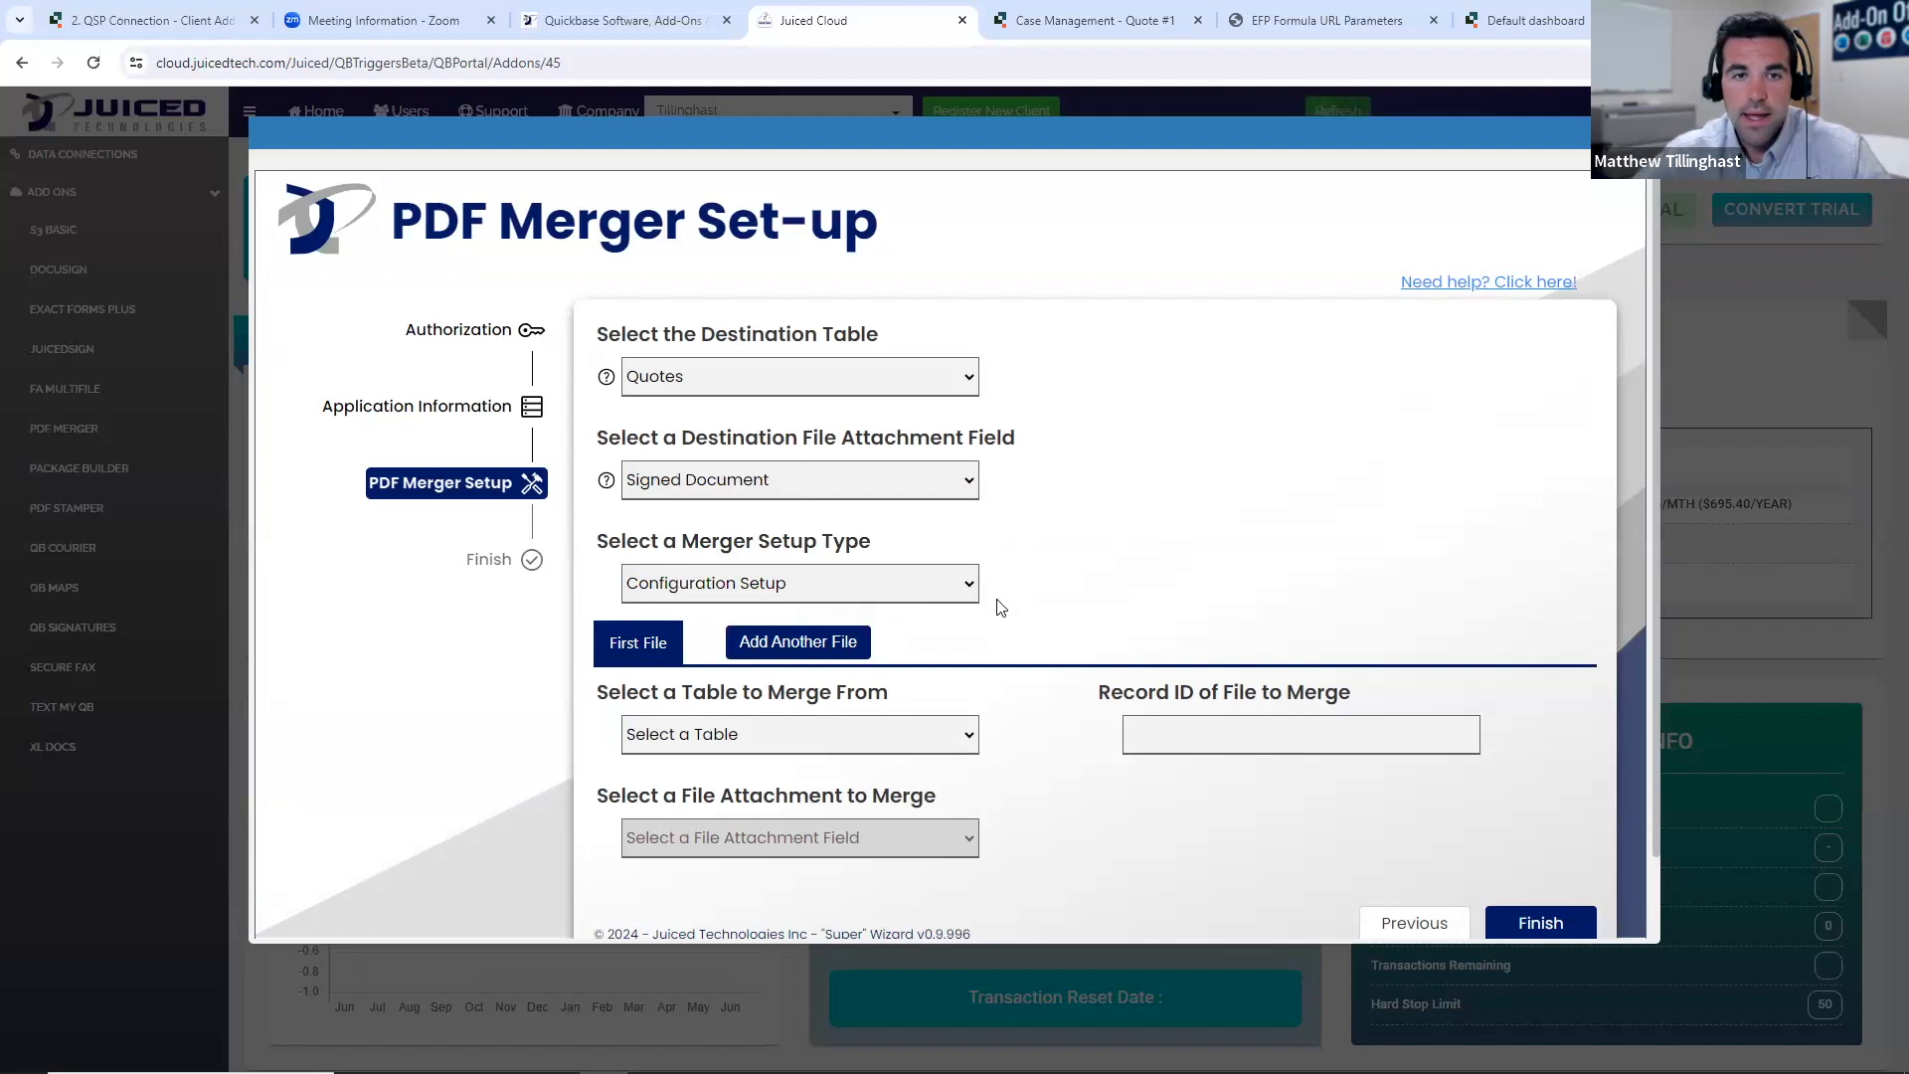
- Check the available merger setup types and keep Configuration Setup selected
scroll(927, 476, "down", 1)
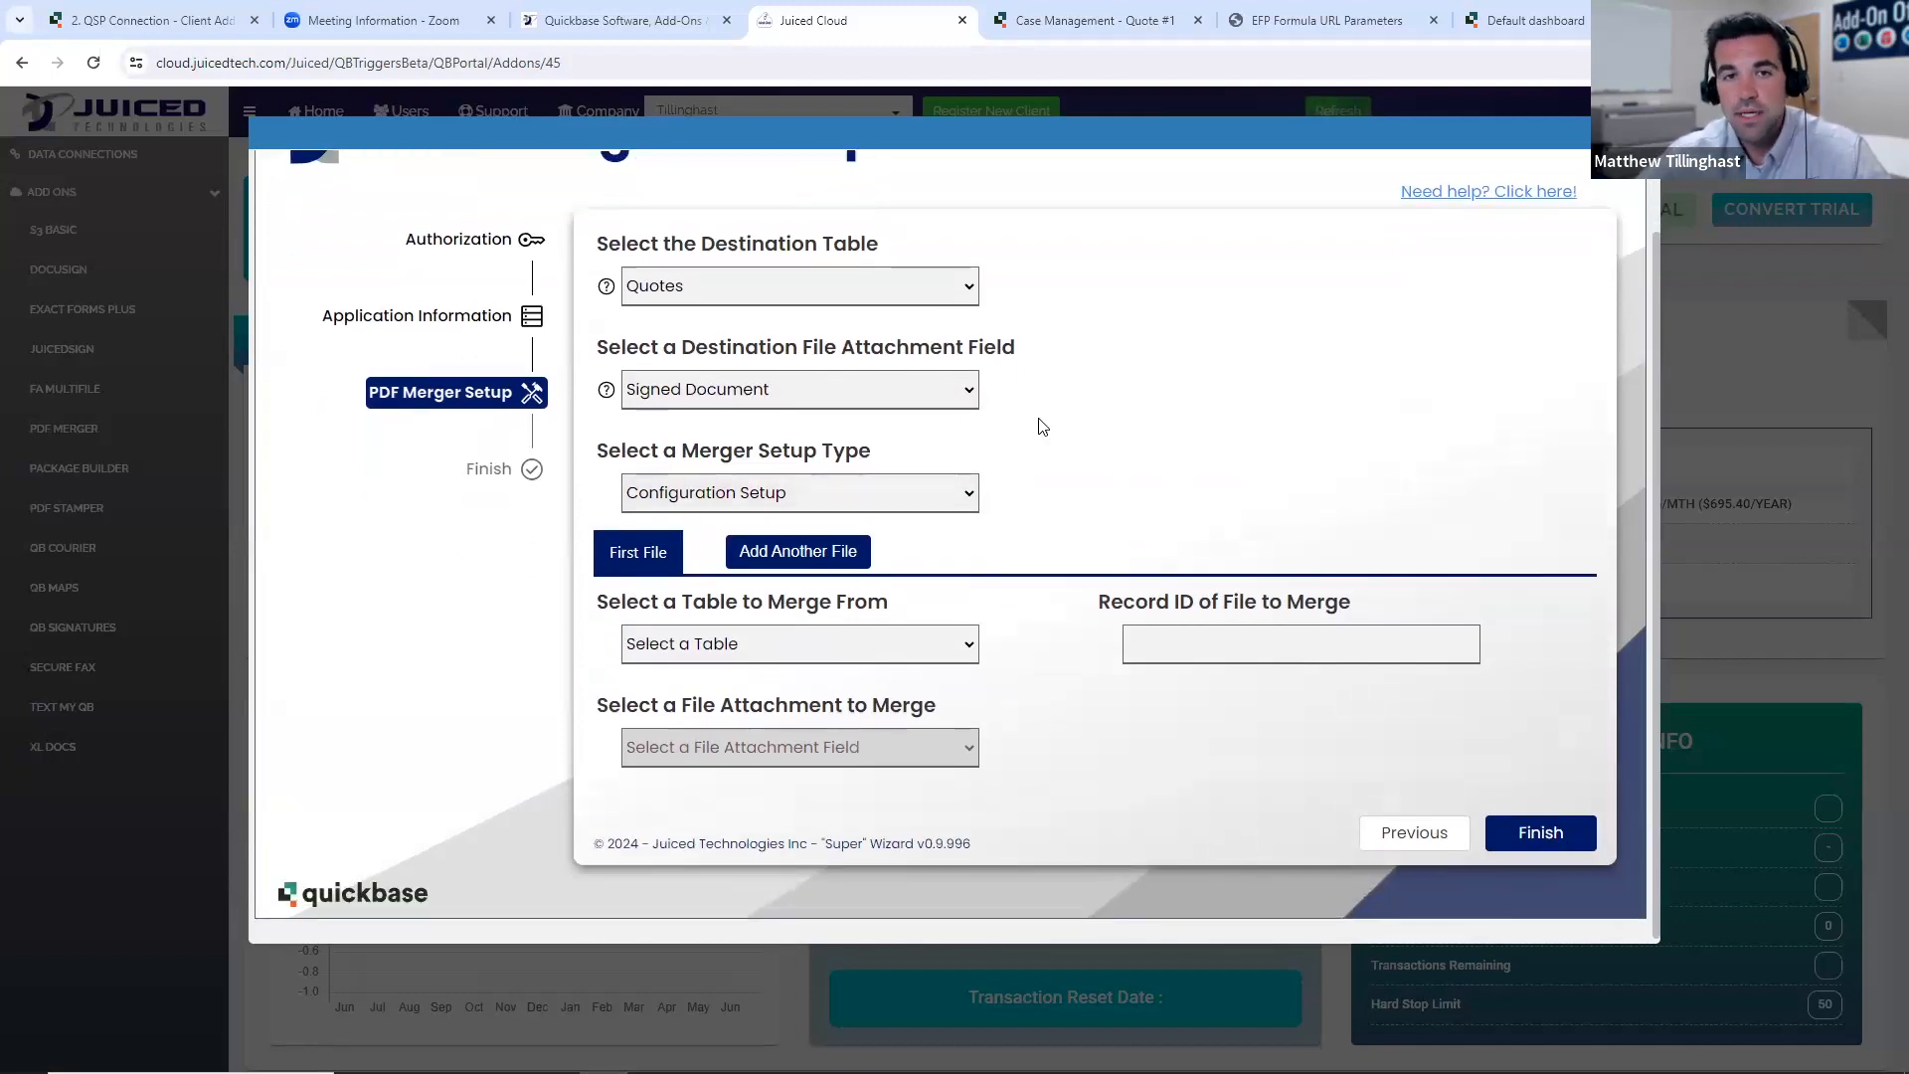
left_click(895, 497)
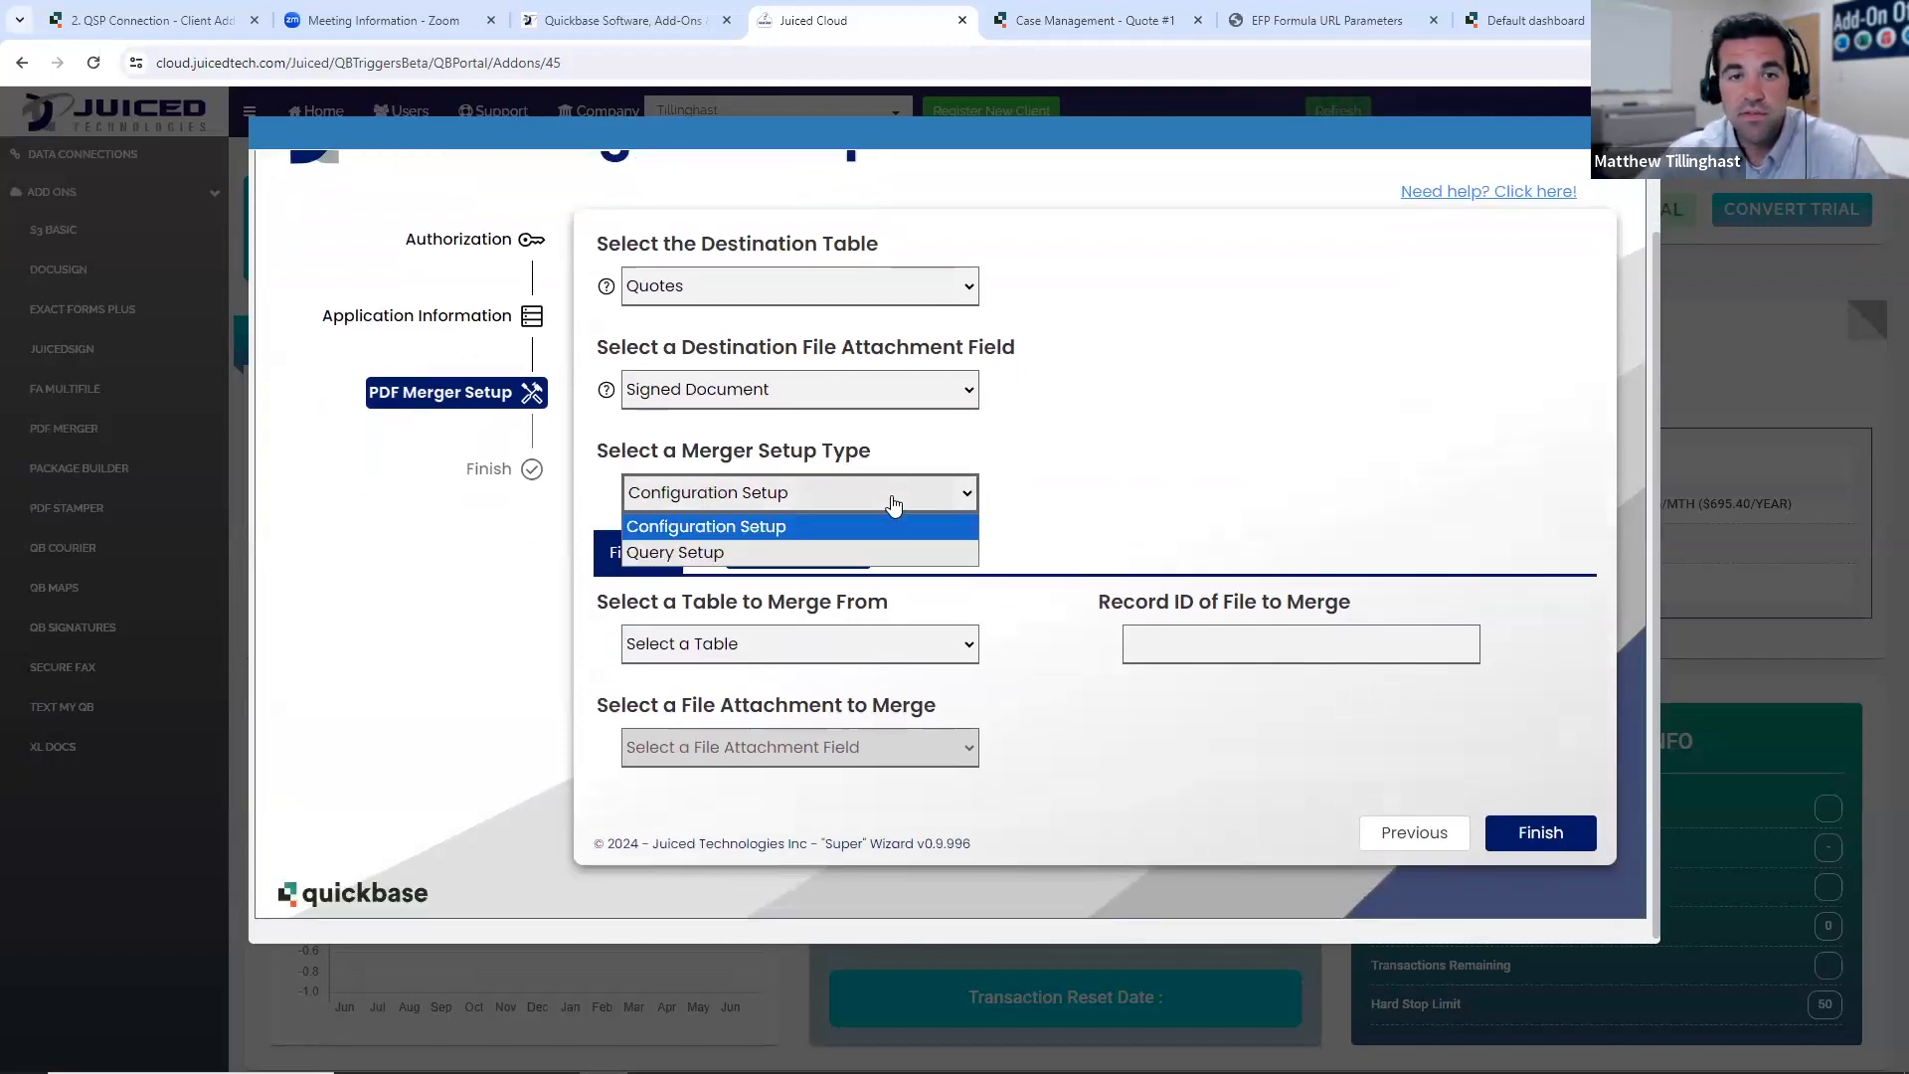
left_click(816, 537)
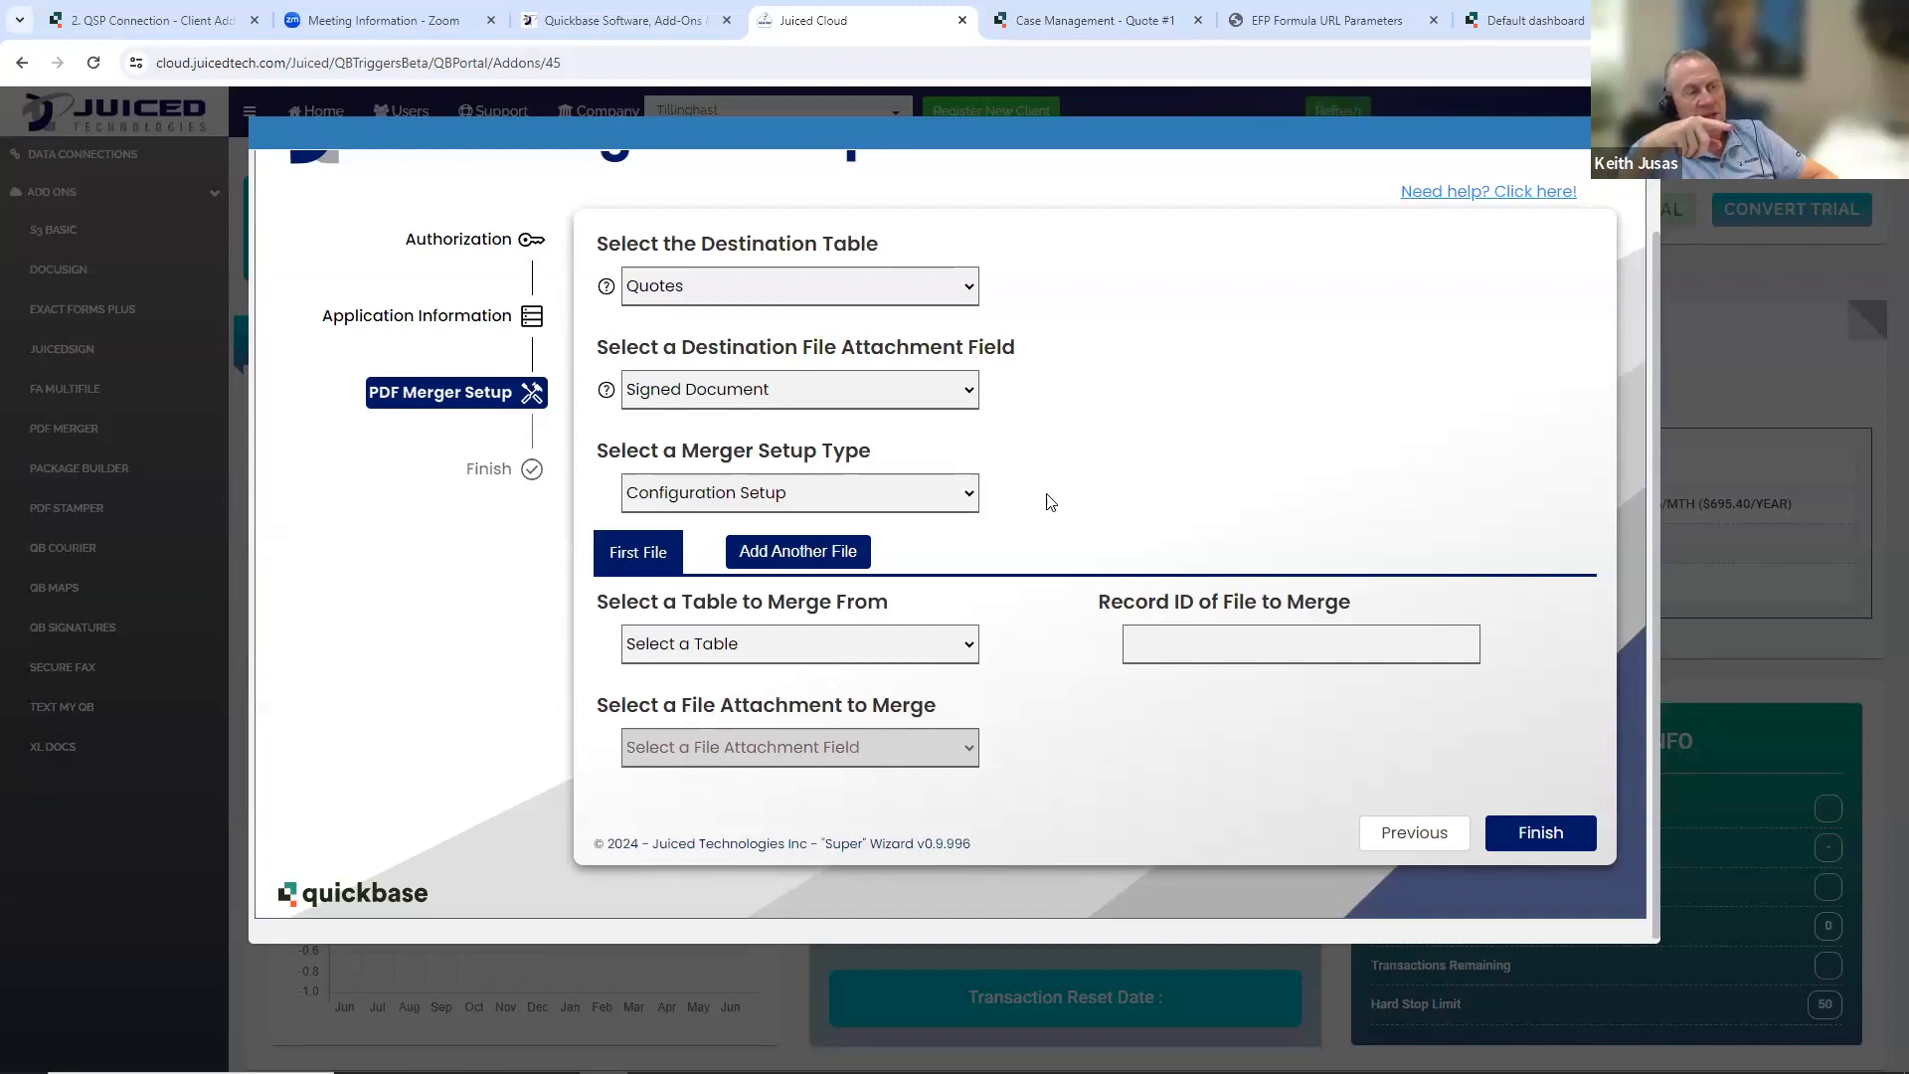
- Change the destination file attachment to a newly created field named "Merged Document"
left_click(919, 395)
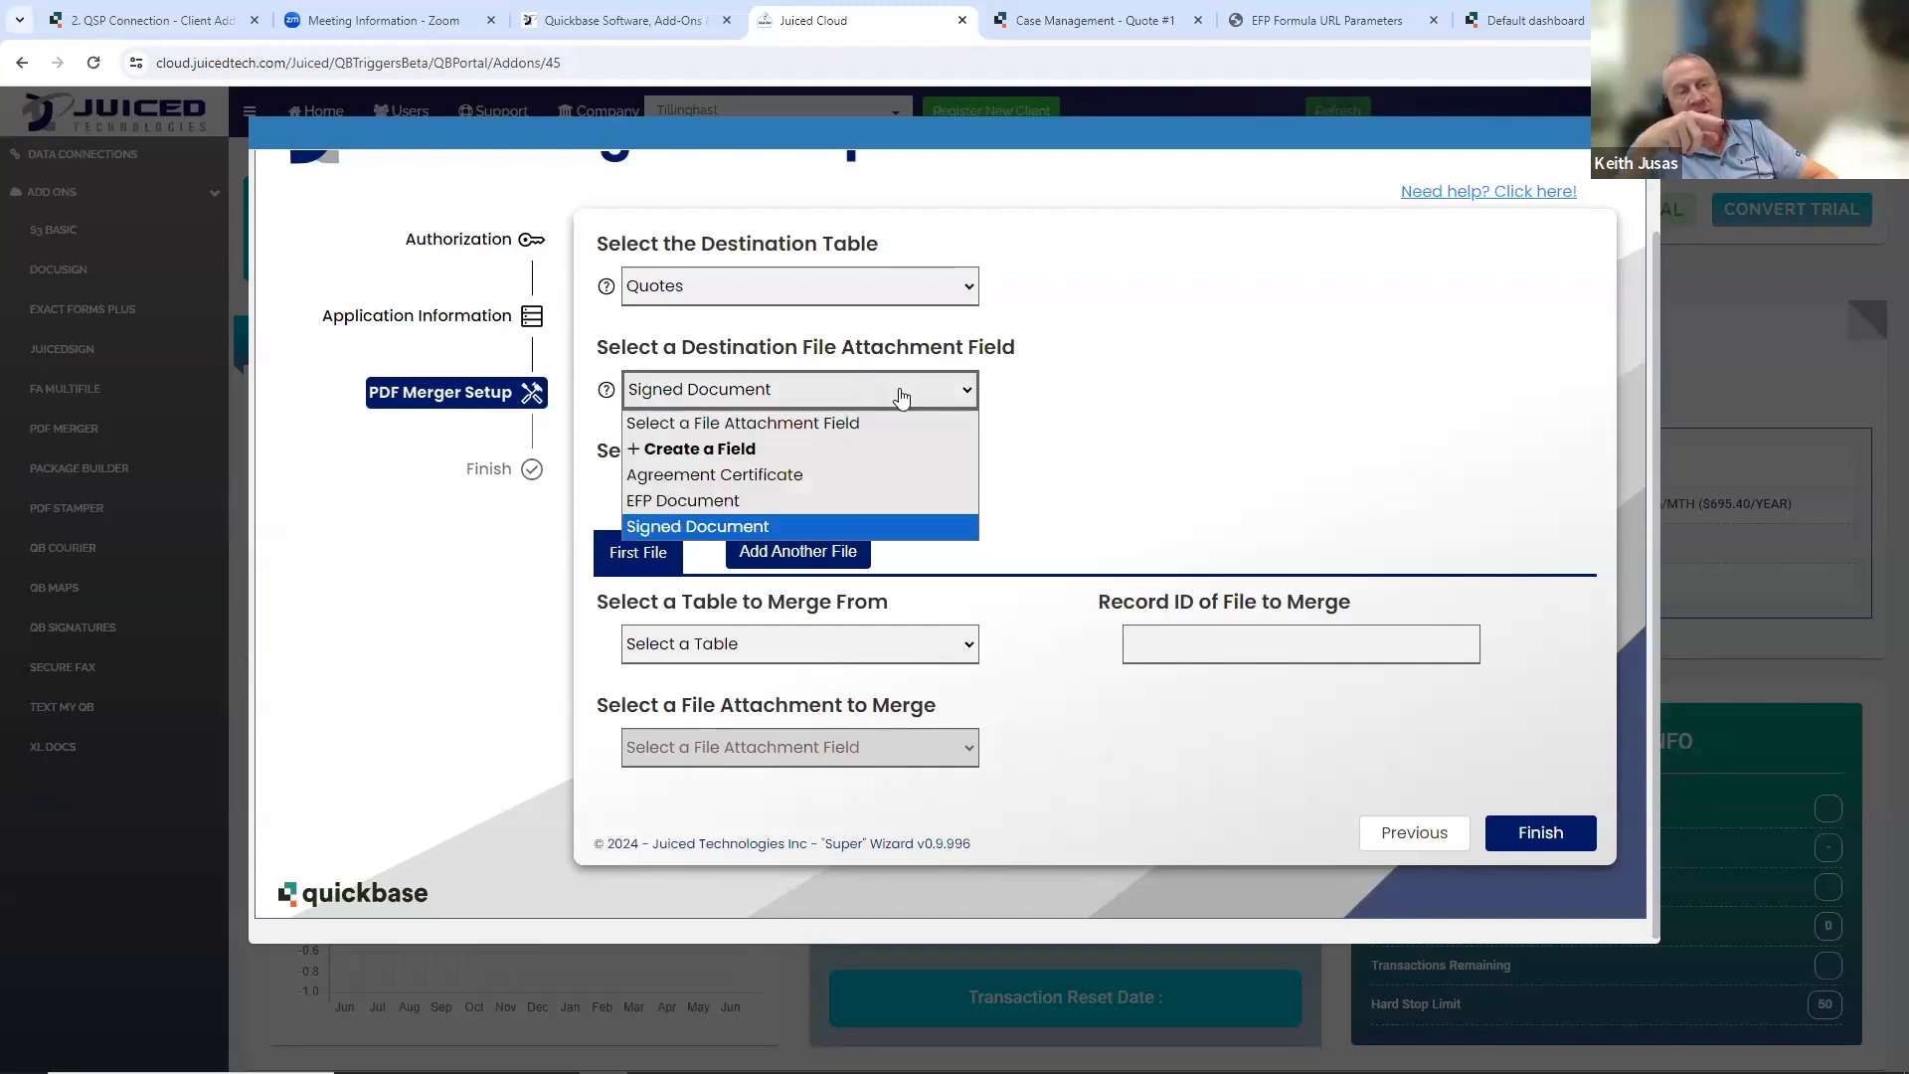
left_click(836, 449)
left_click(1273, 374)
type("Merged Dopciu")
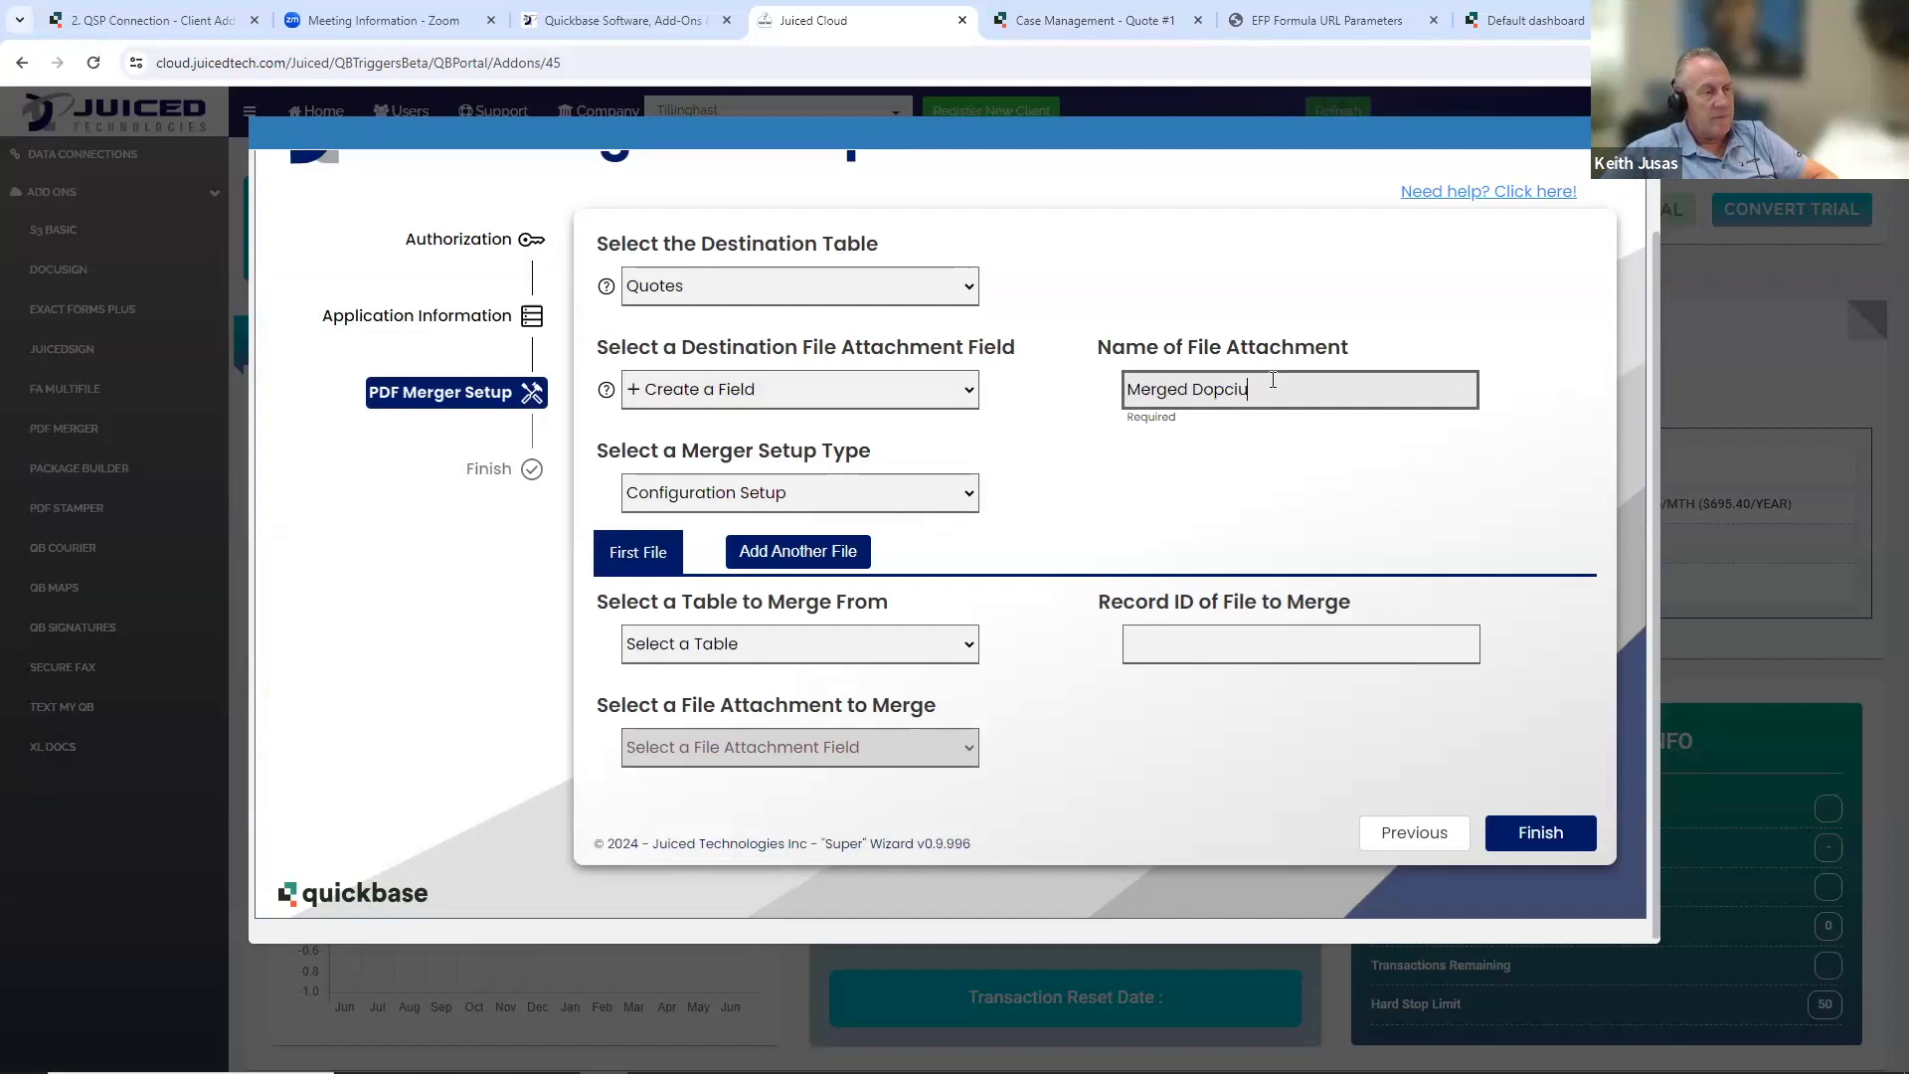
key("BackSpace")
key("BackSpace")
type("cument")
left_click(1324, 500)
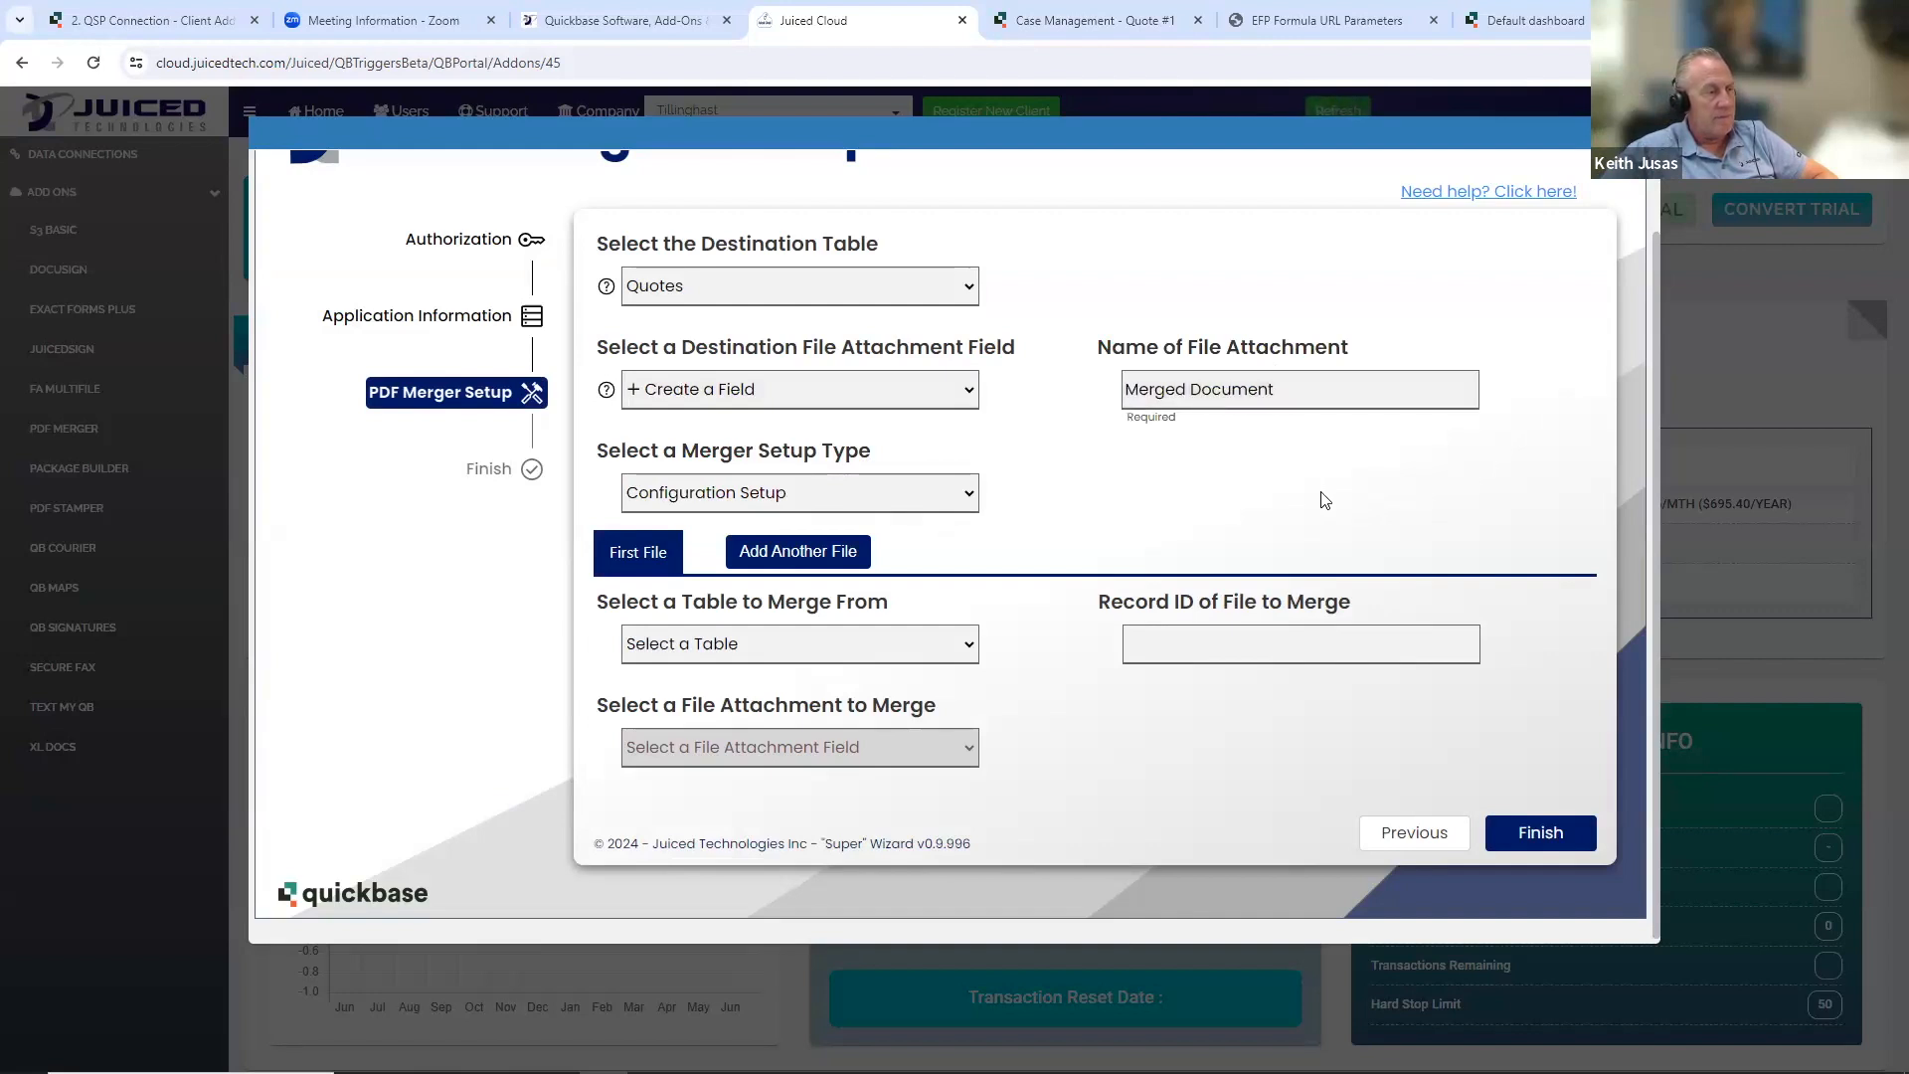
- Set the merger setup type to Query Setup and choose Clients as the query table
left_click(896, 496)
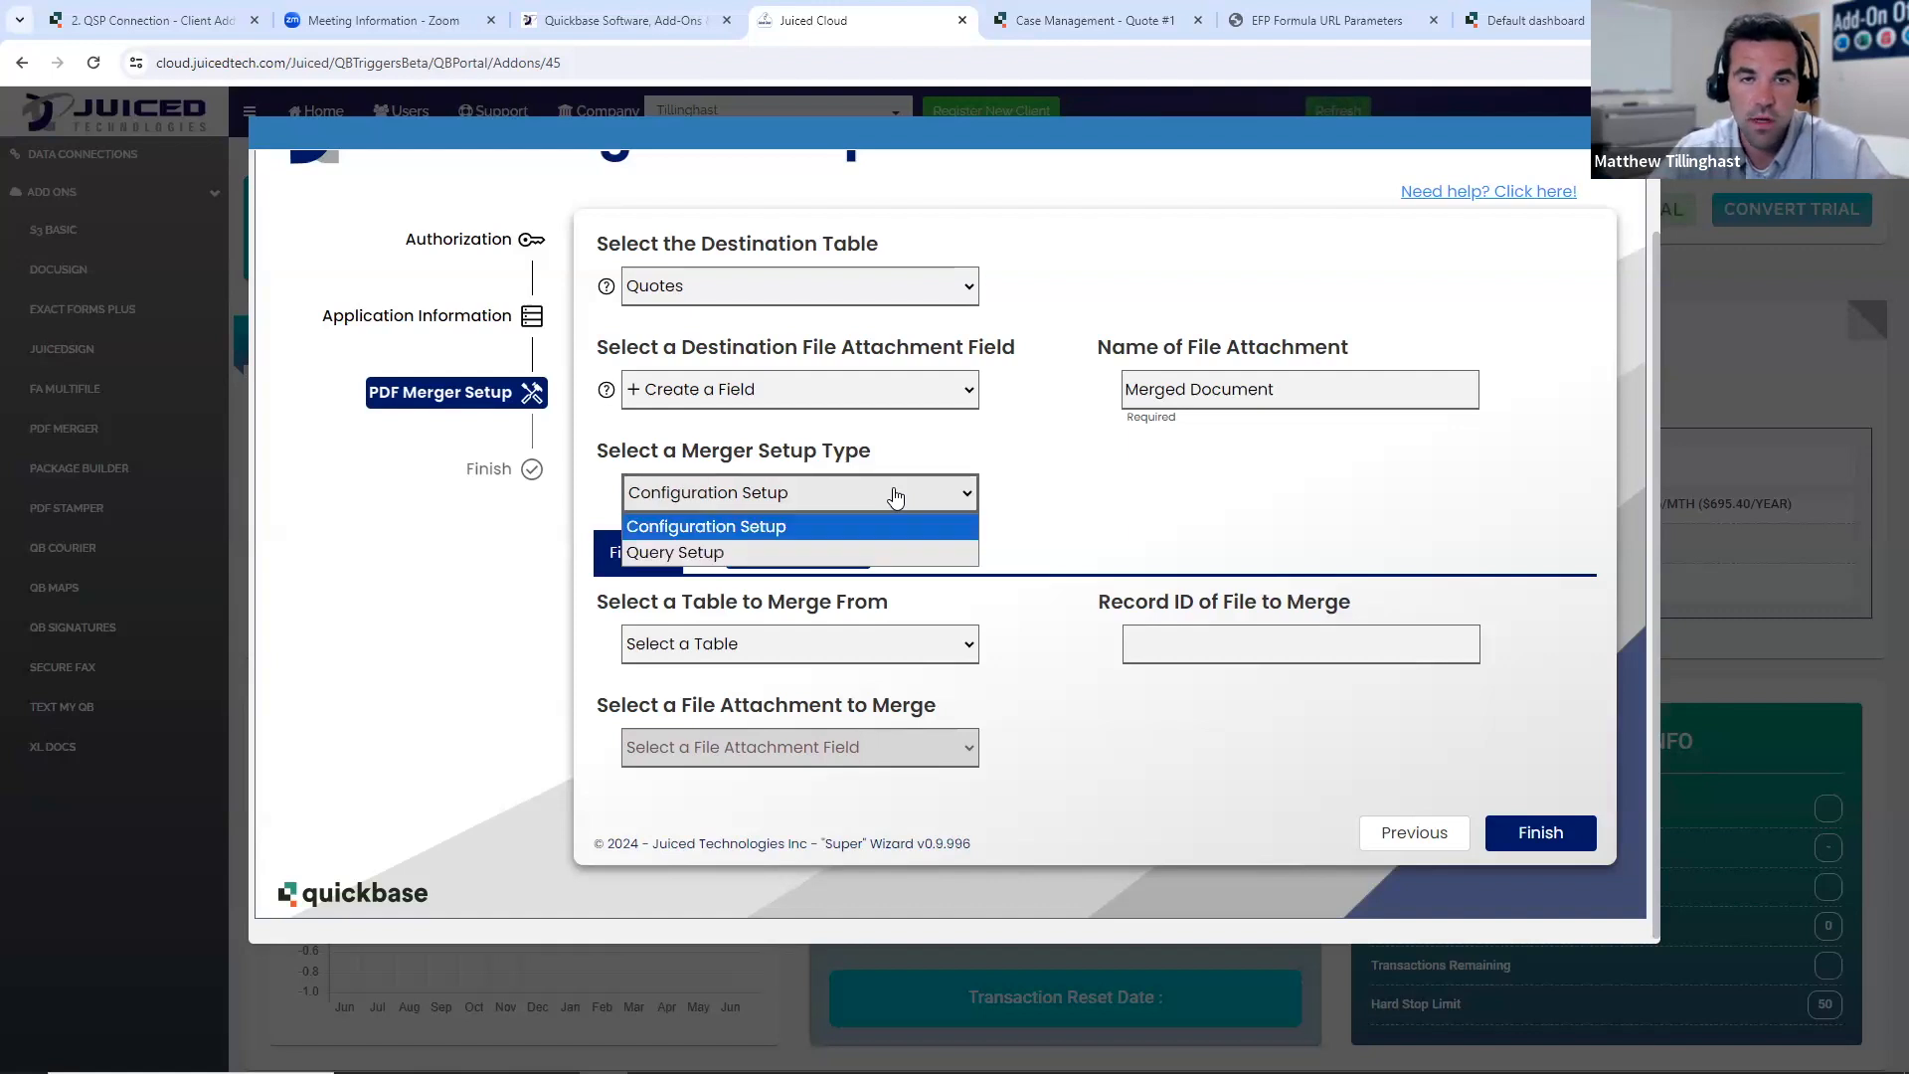
left_click(865, 552)
left_click(988, 511)
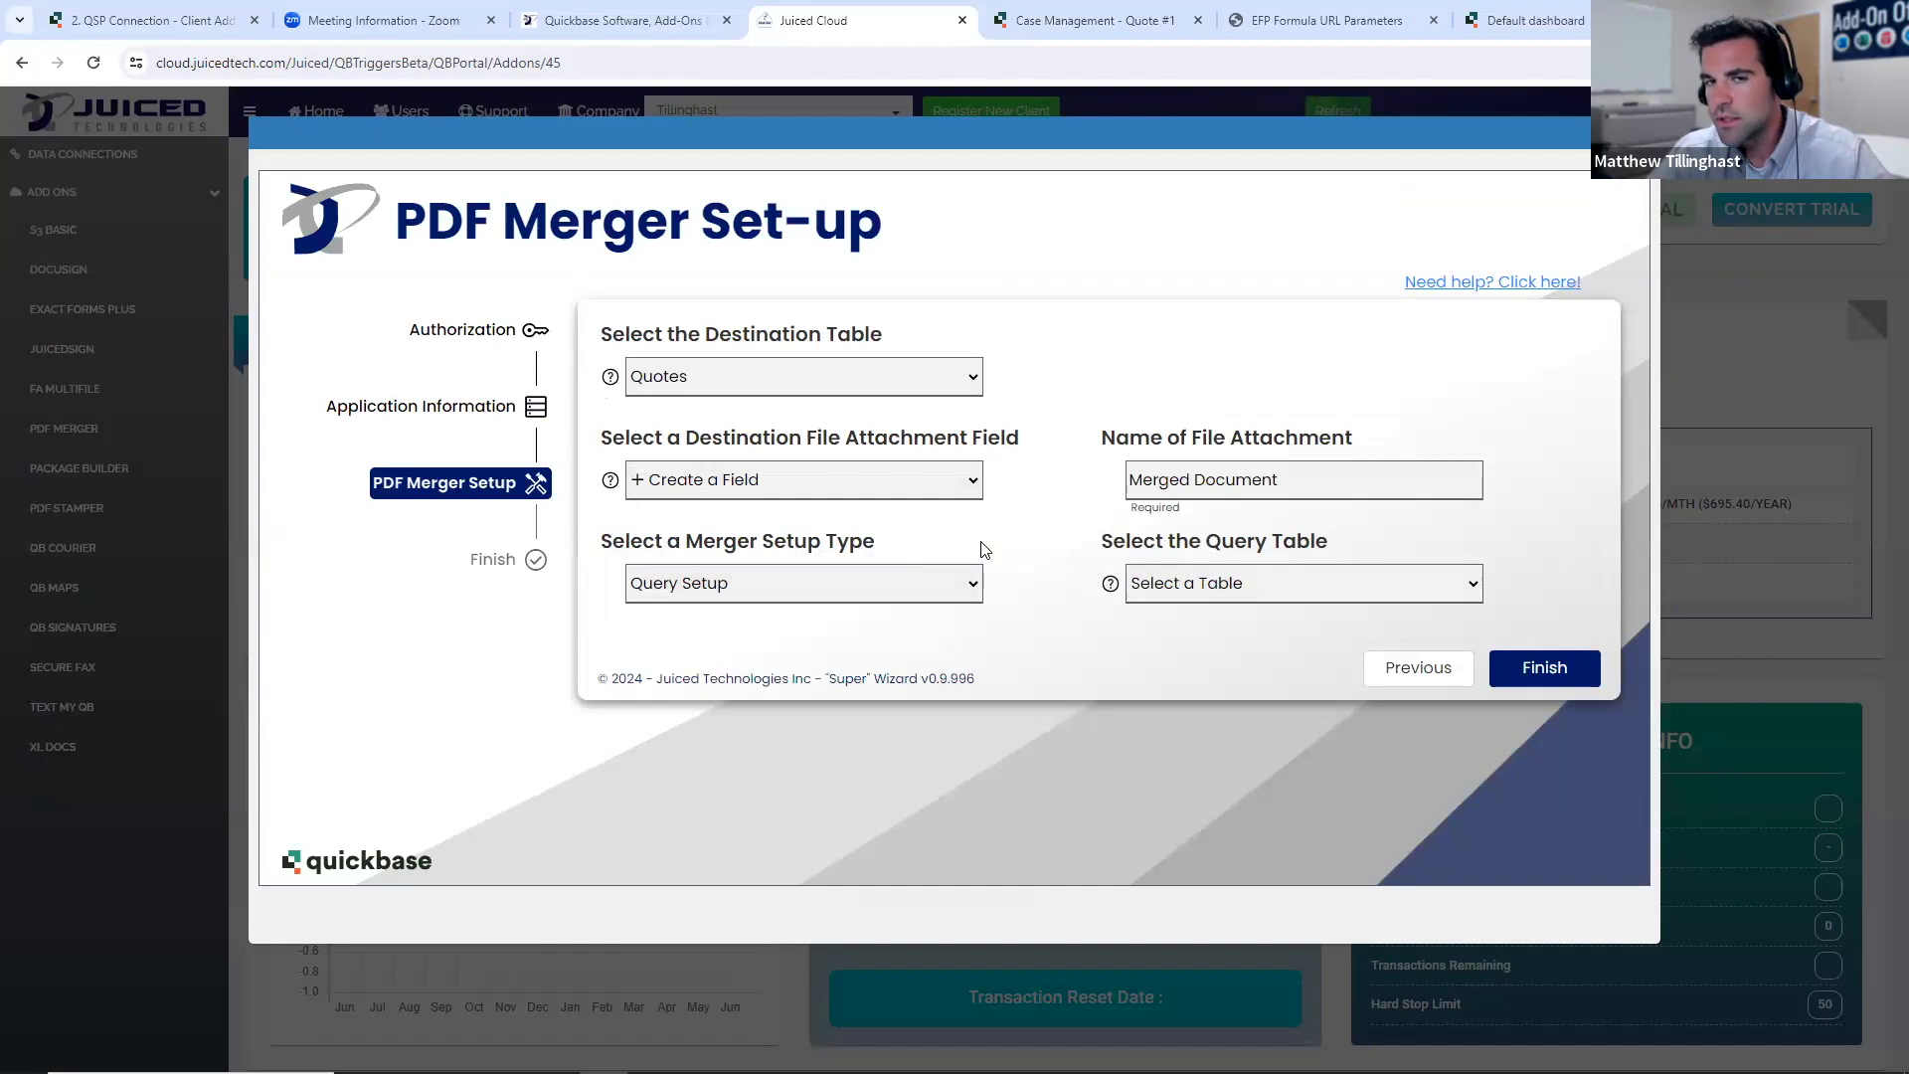
left_click(1308, 596)
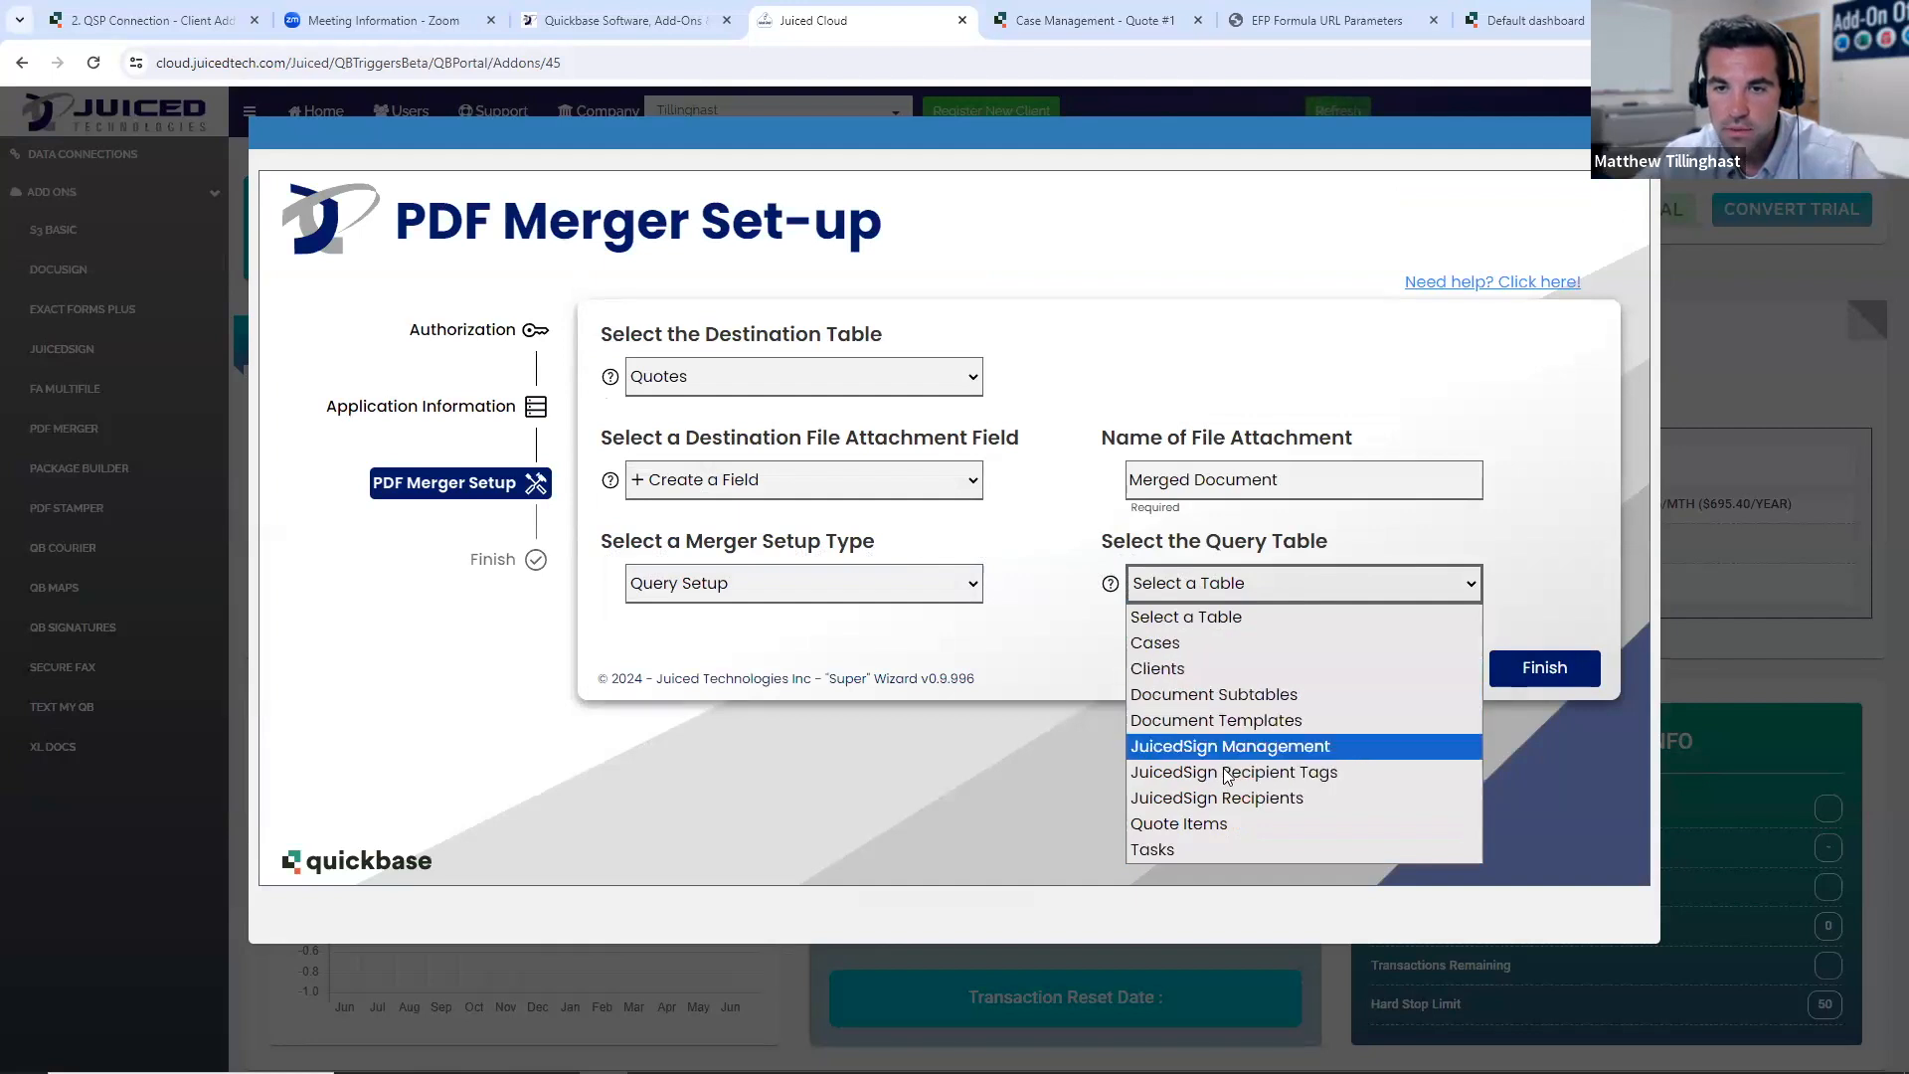
left_click(1195, 668)
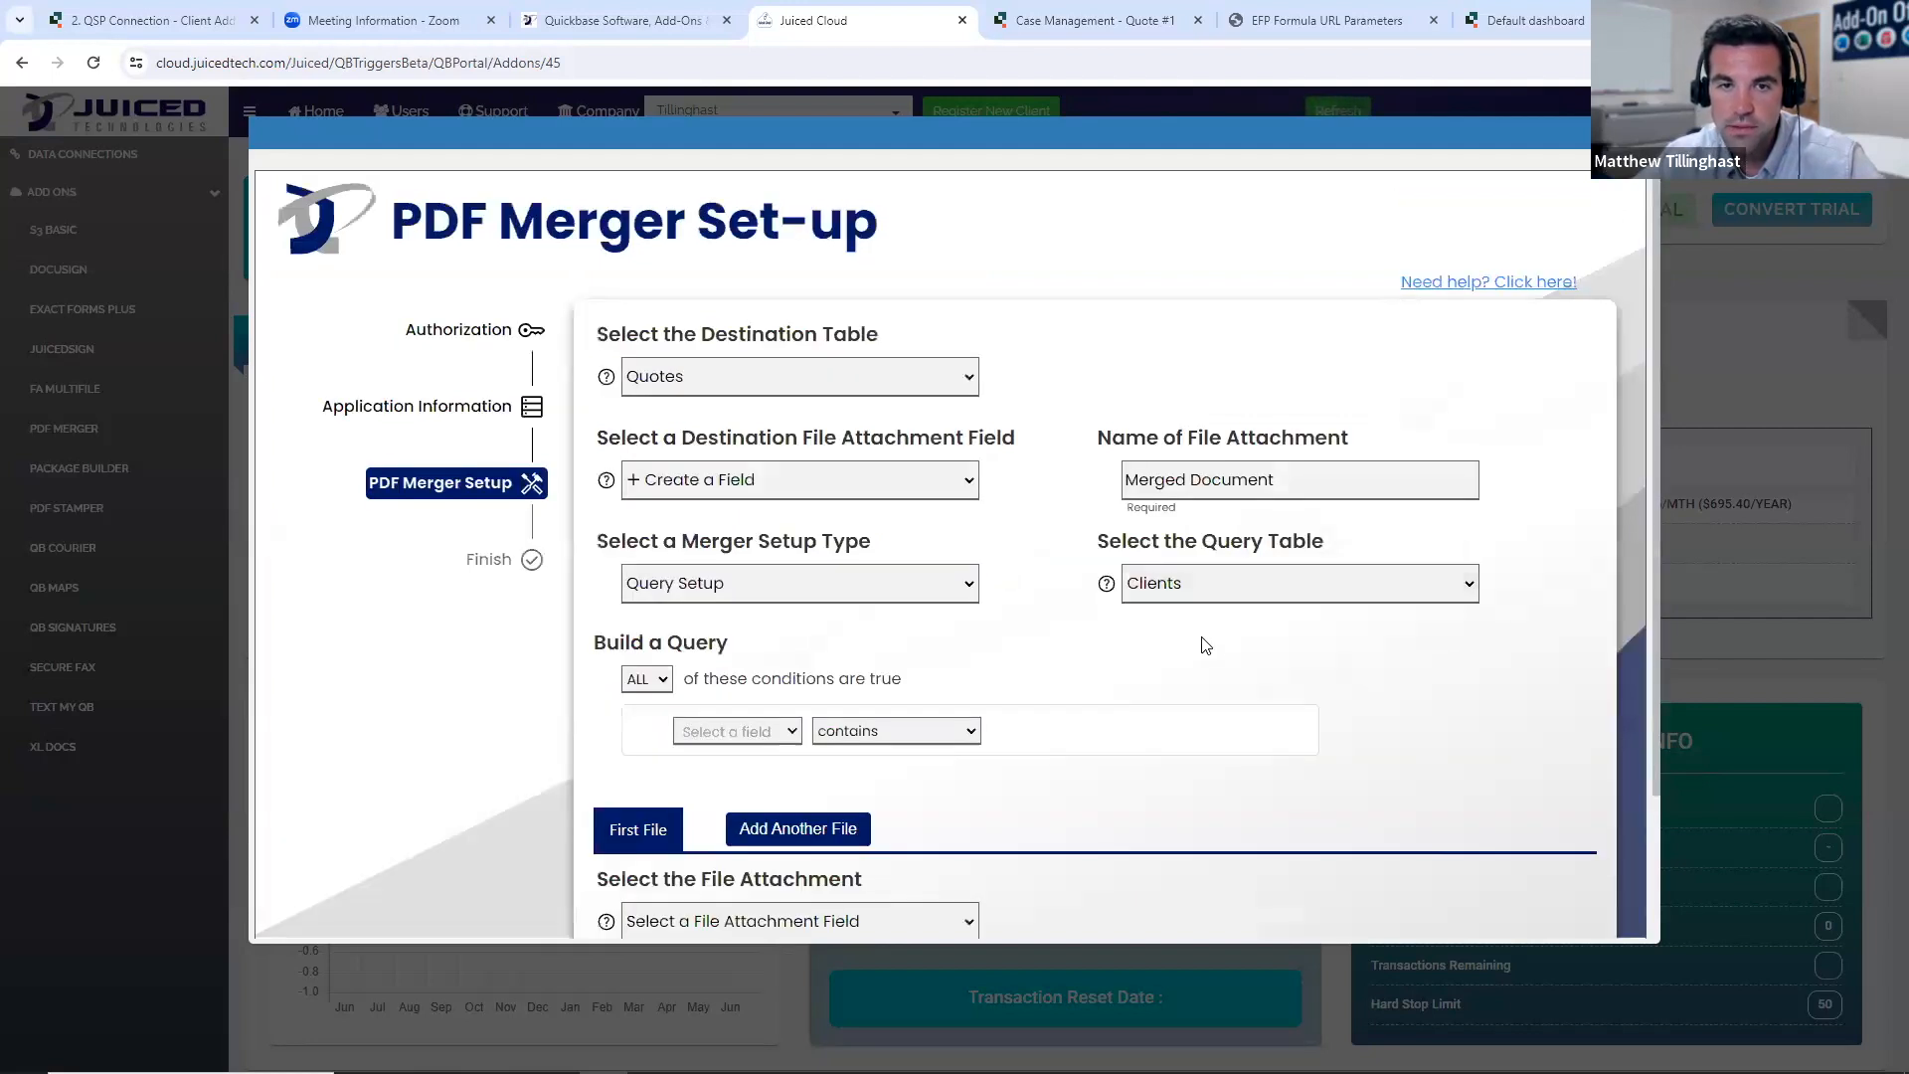
- Build the first query condition: Date Created is on or after the date 06/01/2024 02:39 PM
scroll(1205, 644, "down", 3)
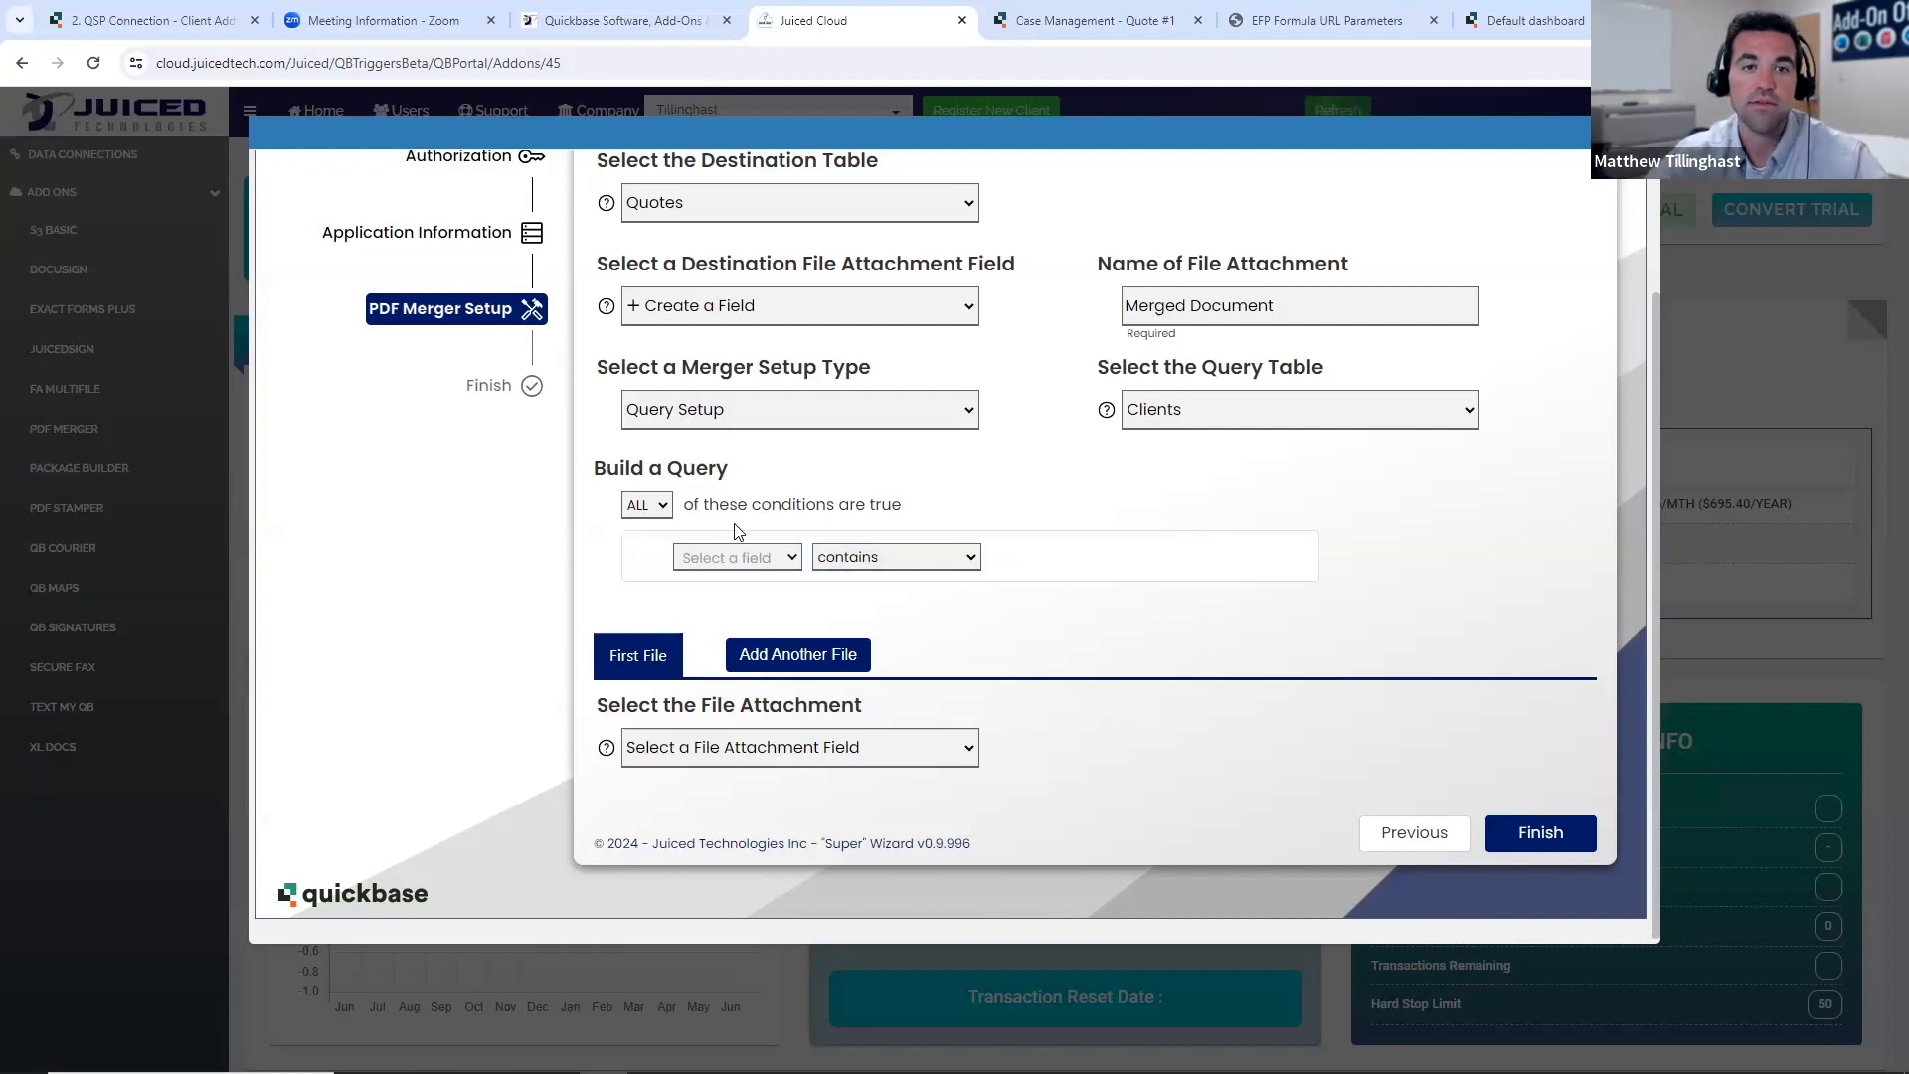
left_click(768, 562)
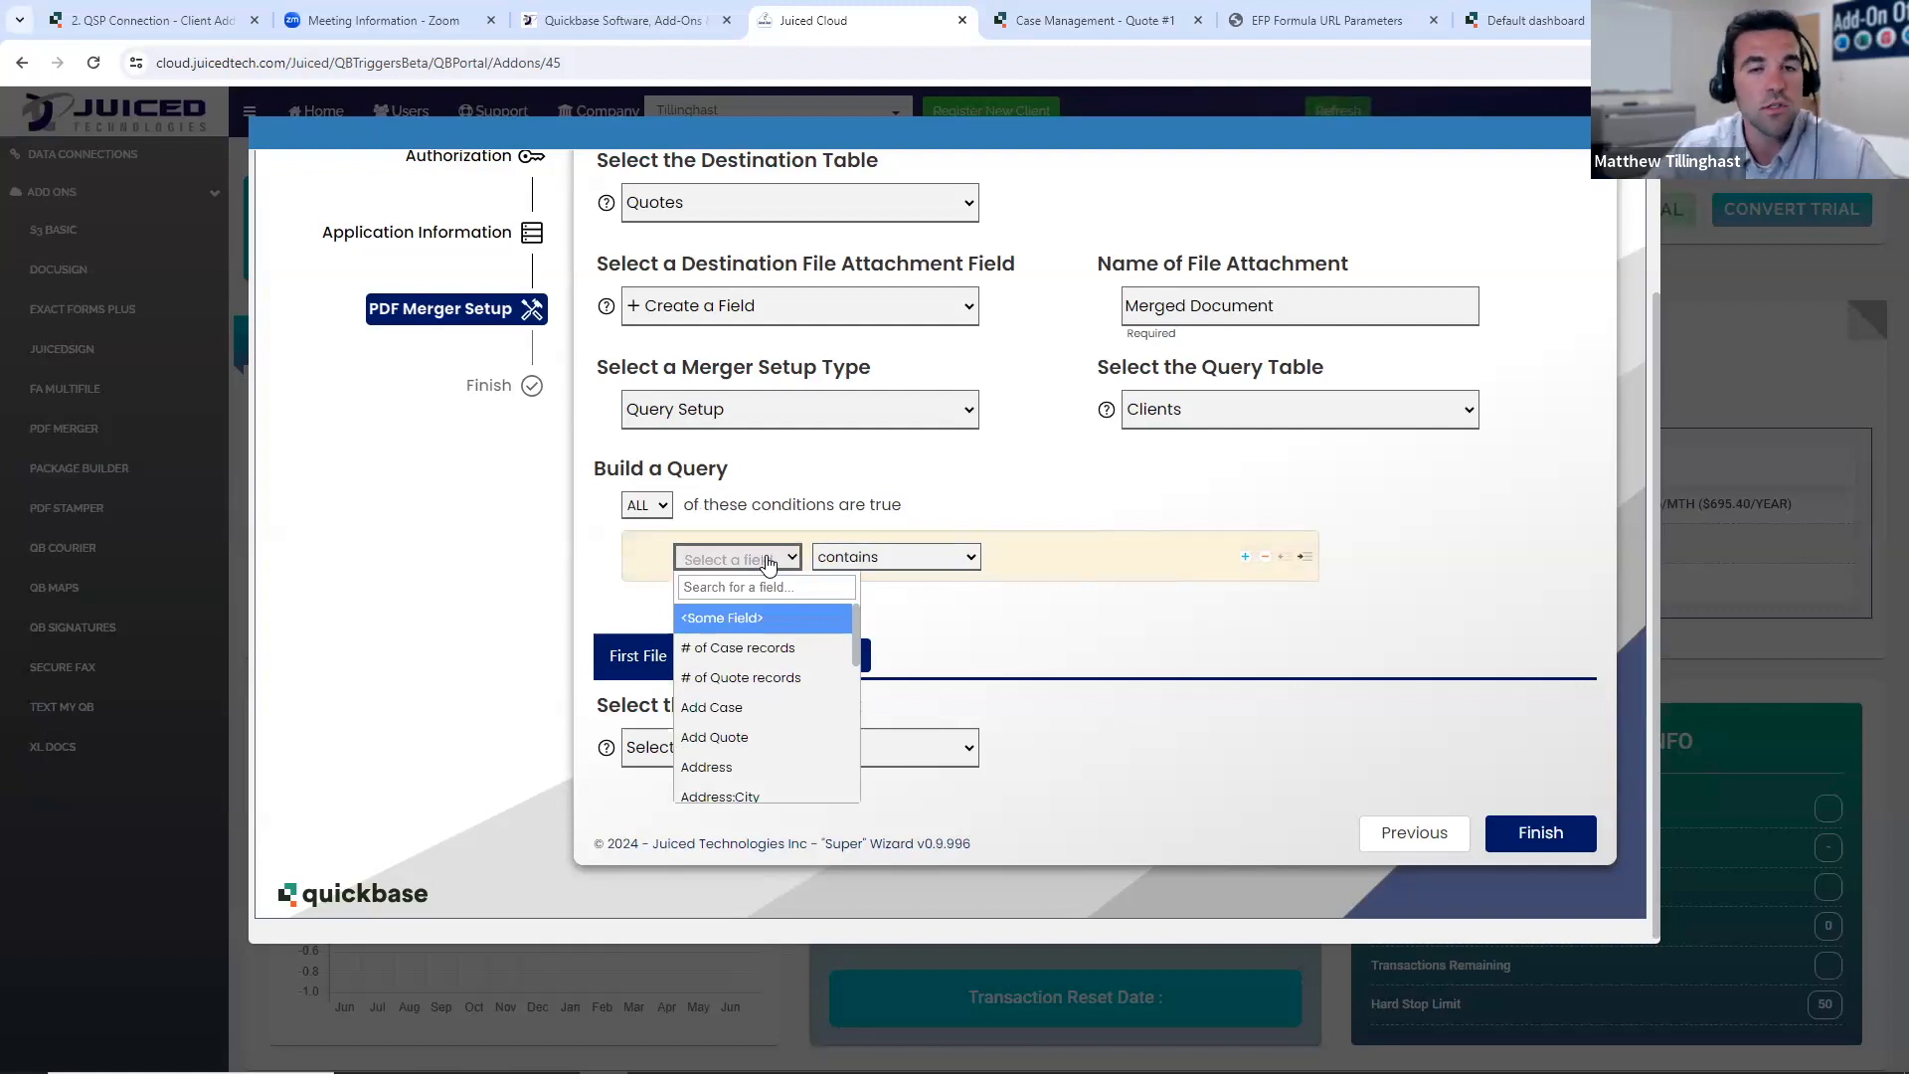
scroll(796, 676, "down", 3)
scroll(786, 661, "down", 2)
scroll(765, 677, "up", 1)
left_click(759, 676)
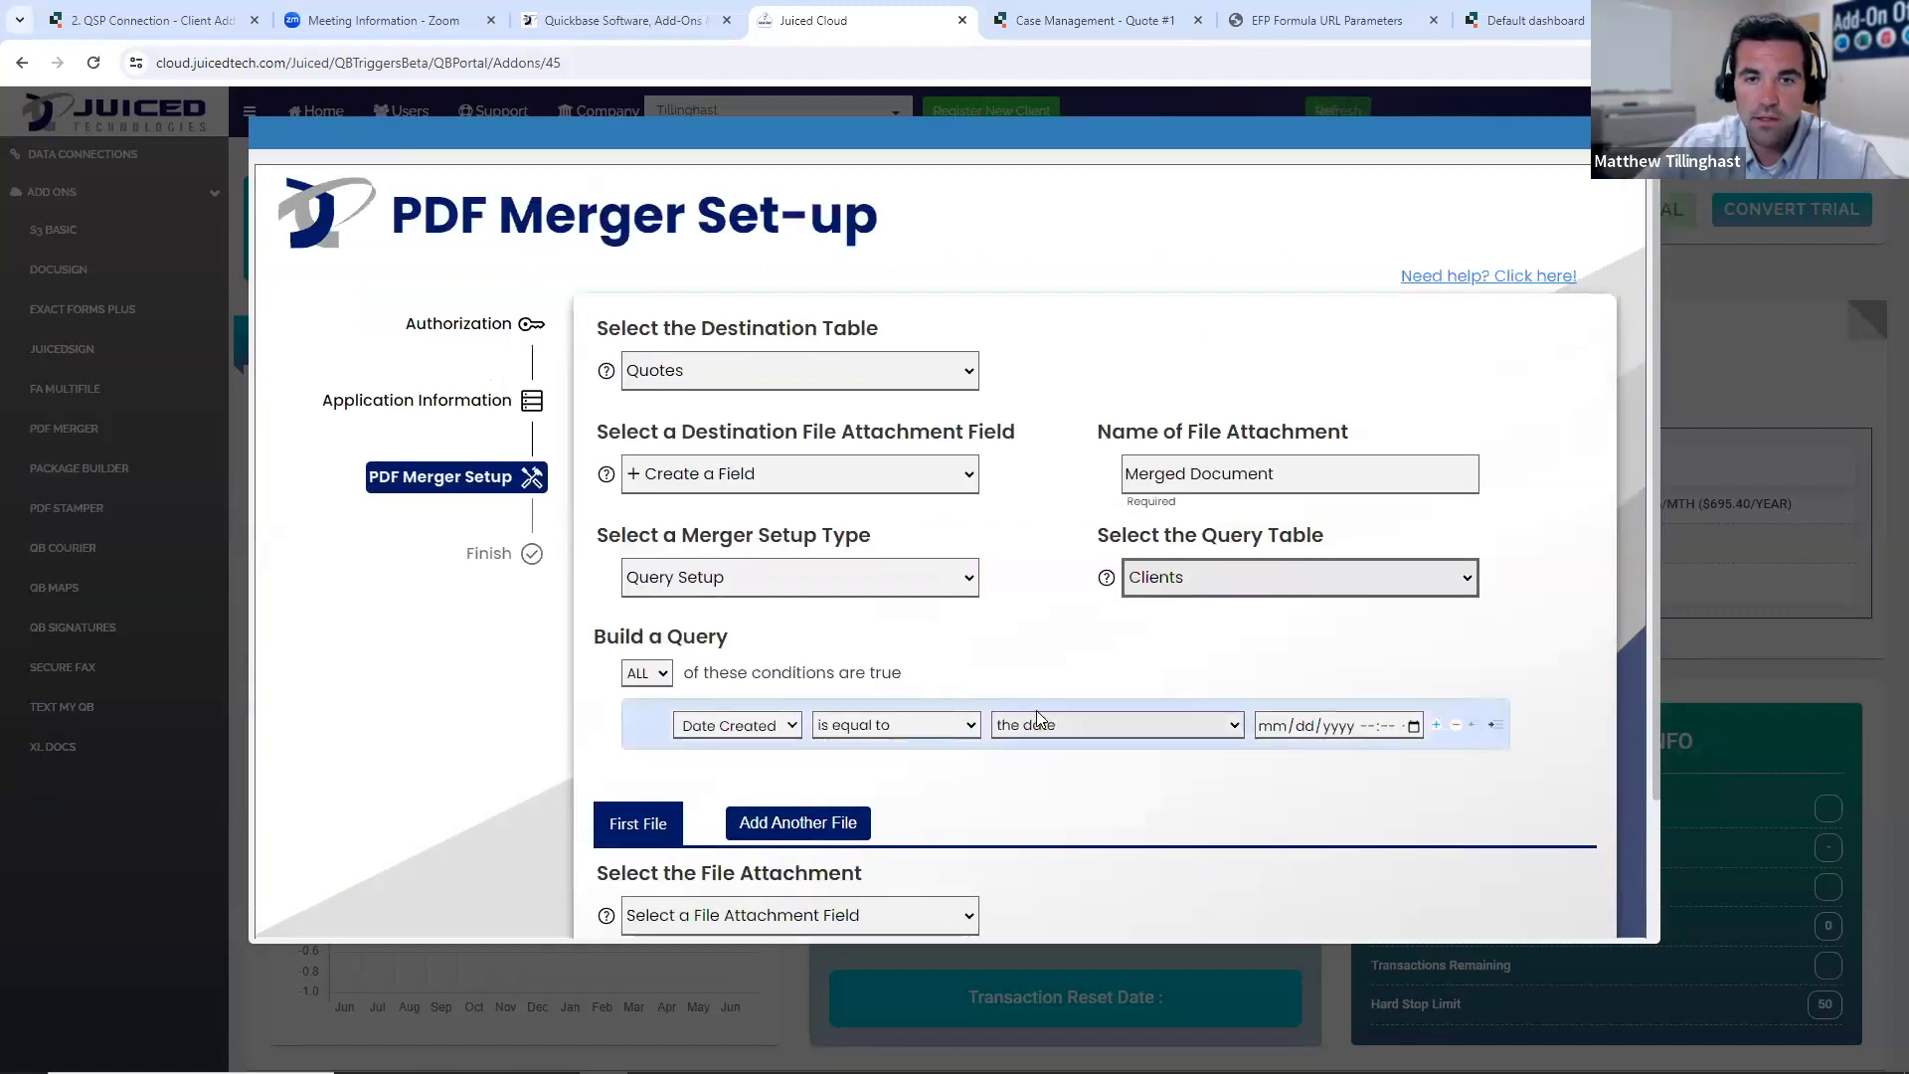
left_click(932, 646)
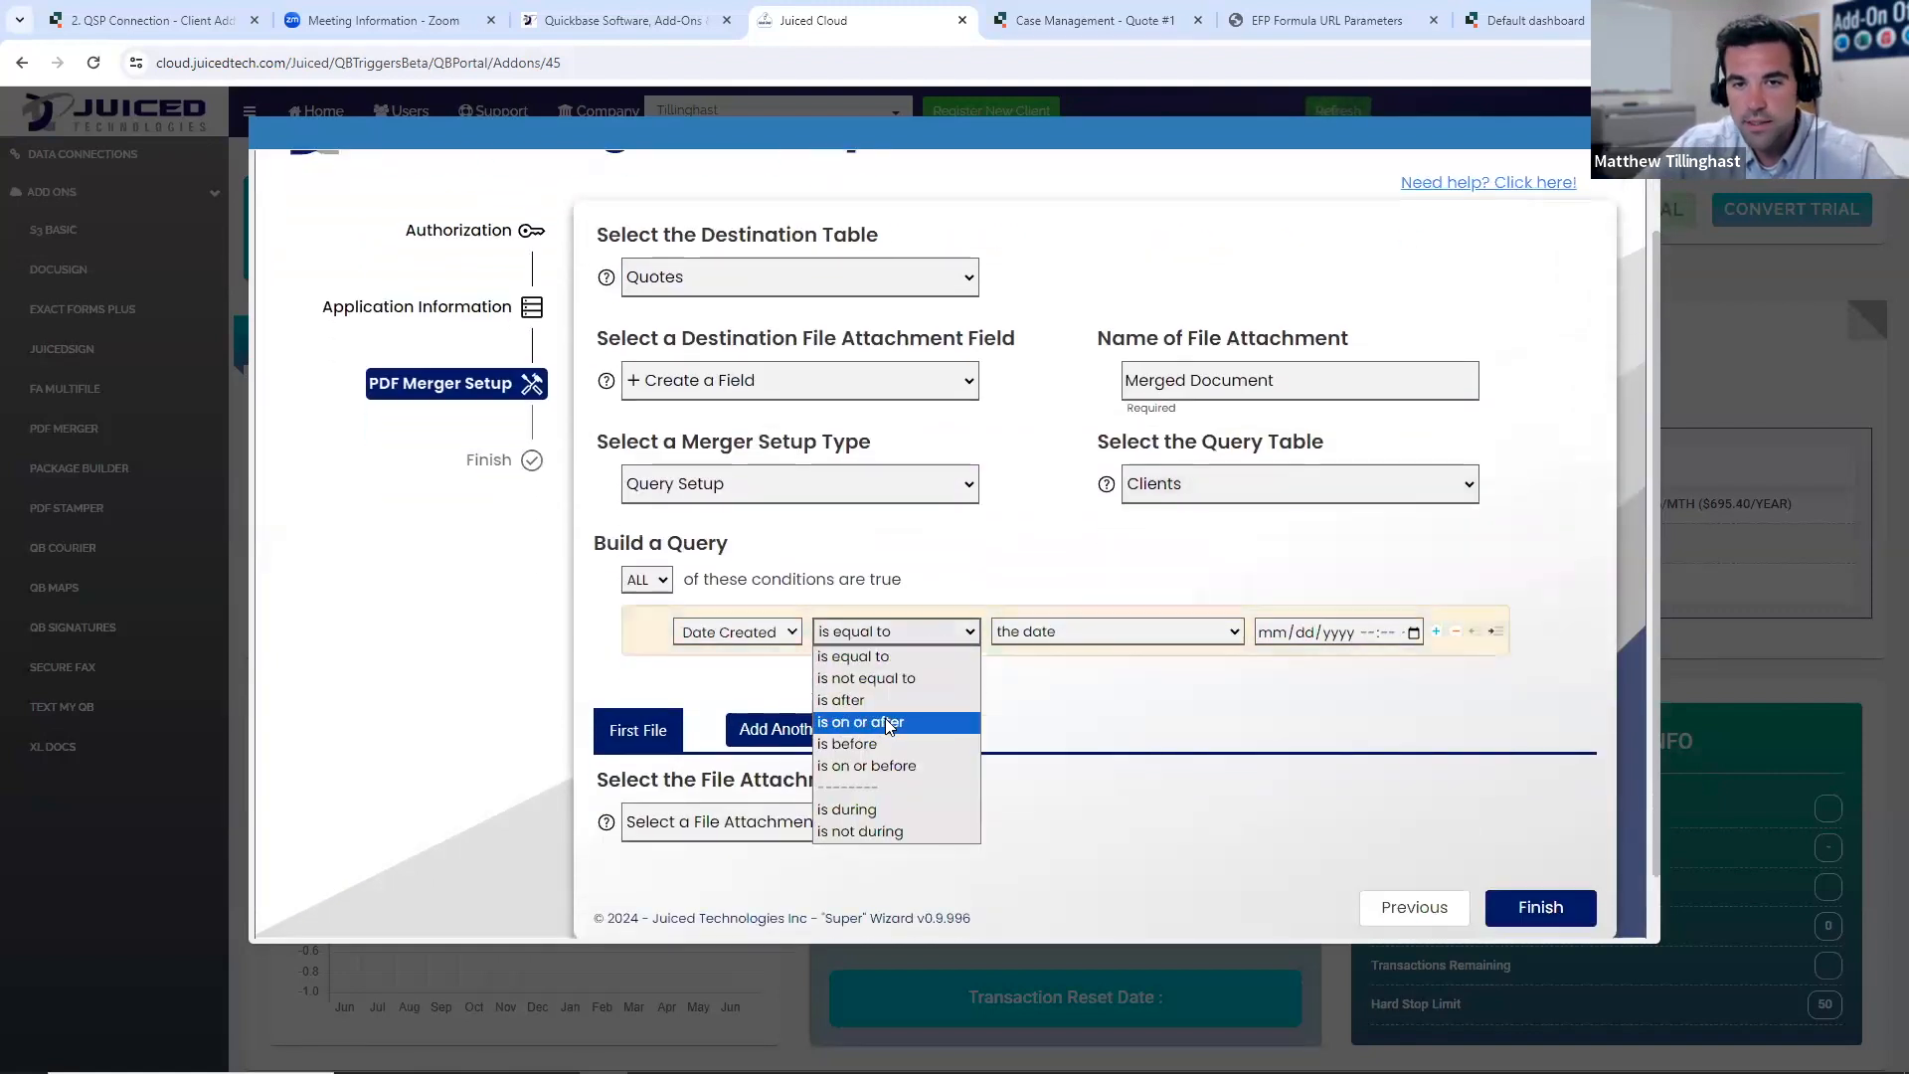
left_click(910, 726)
left_click(1412, 732)
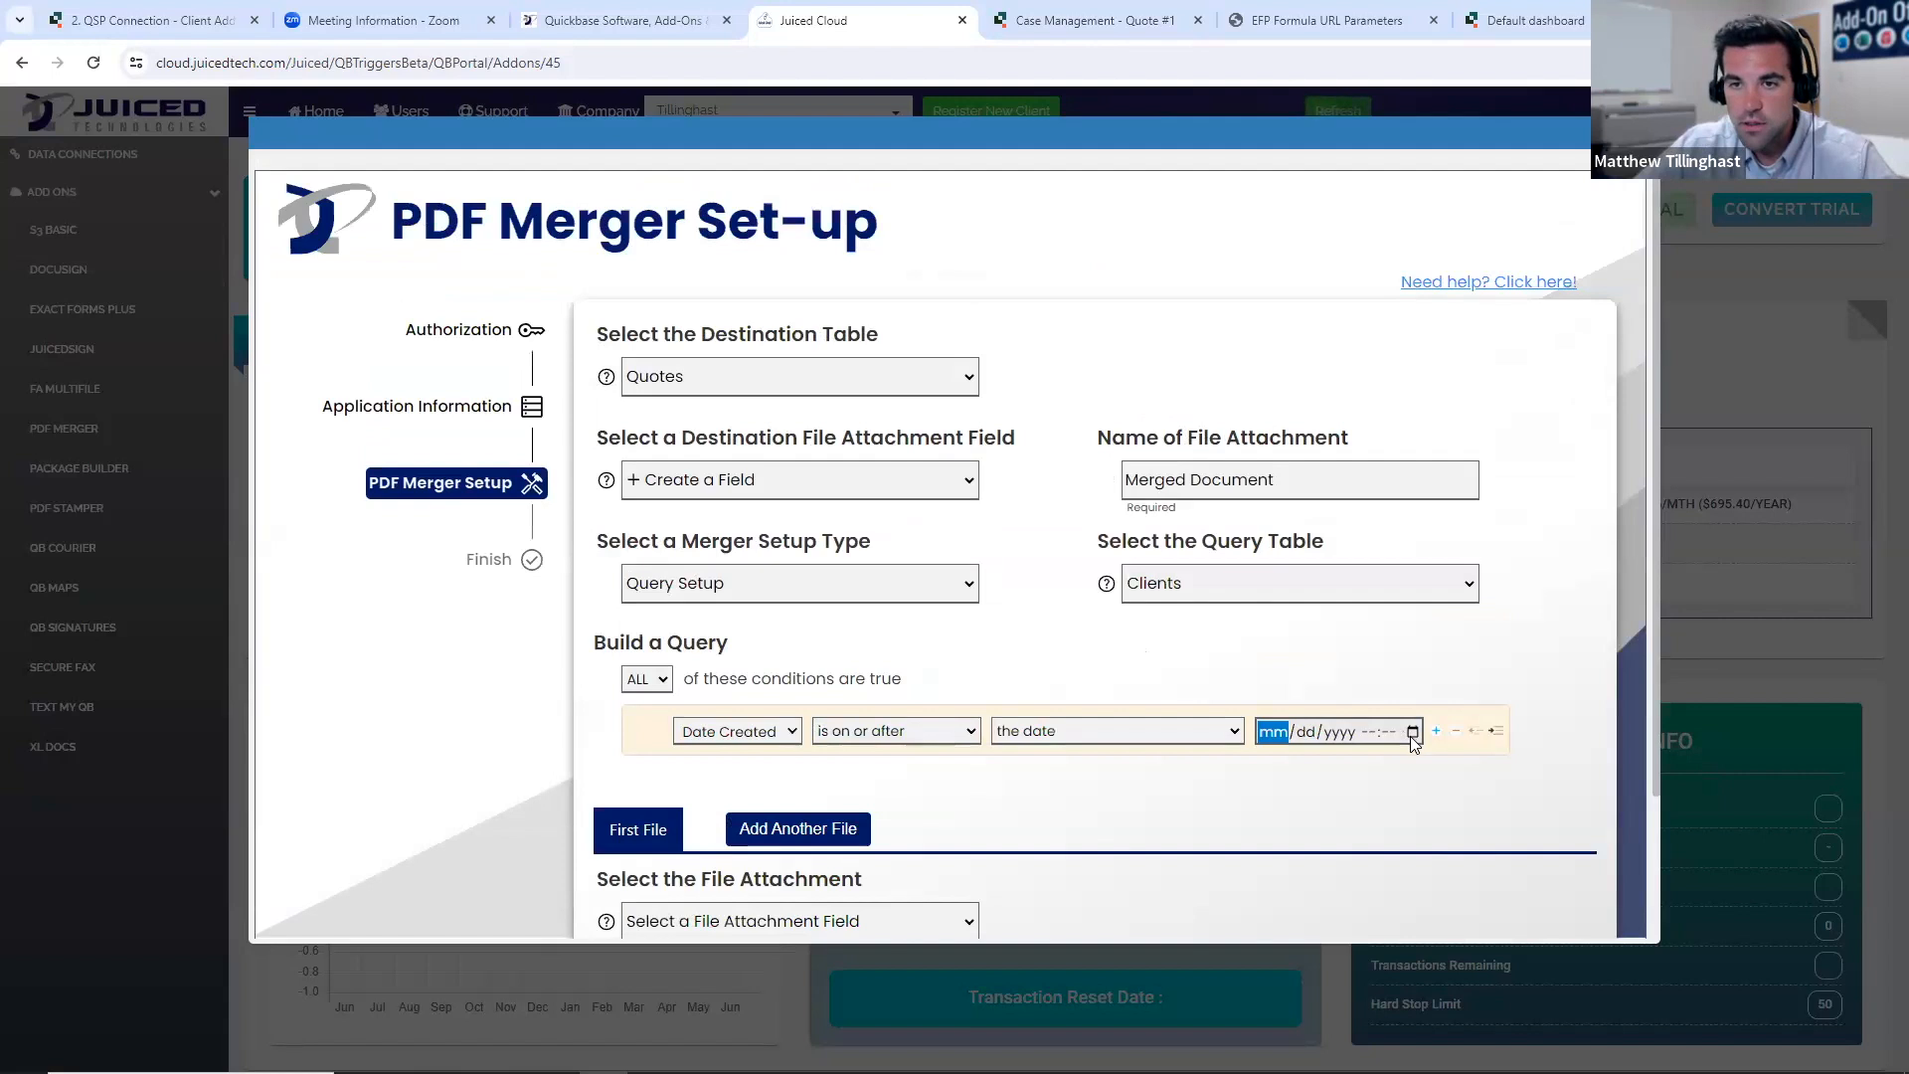
left_click(1446, 832)
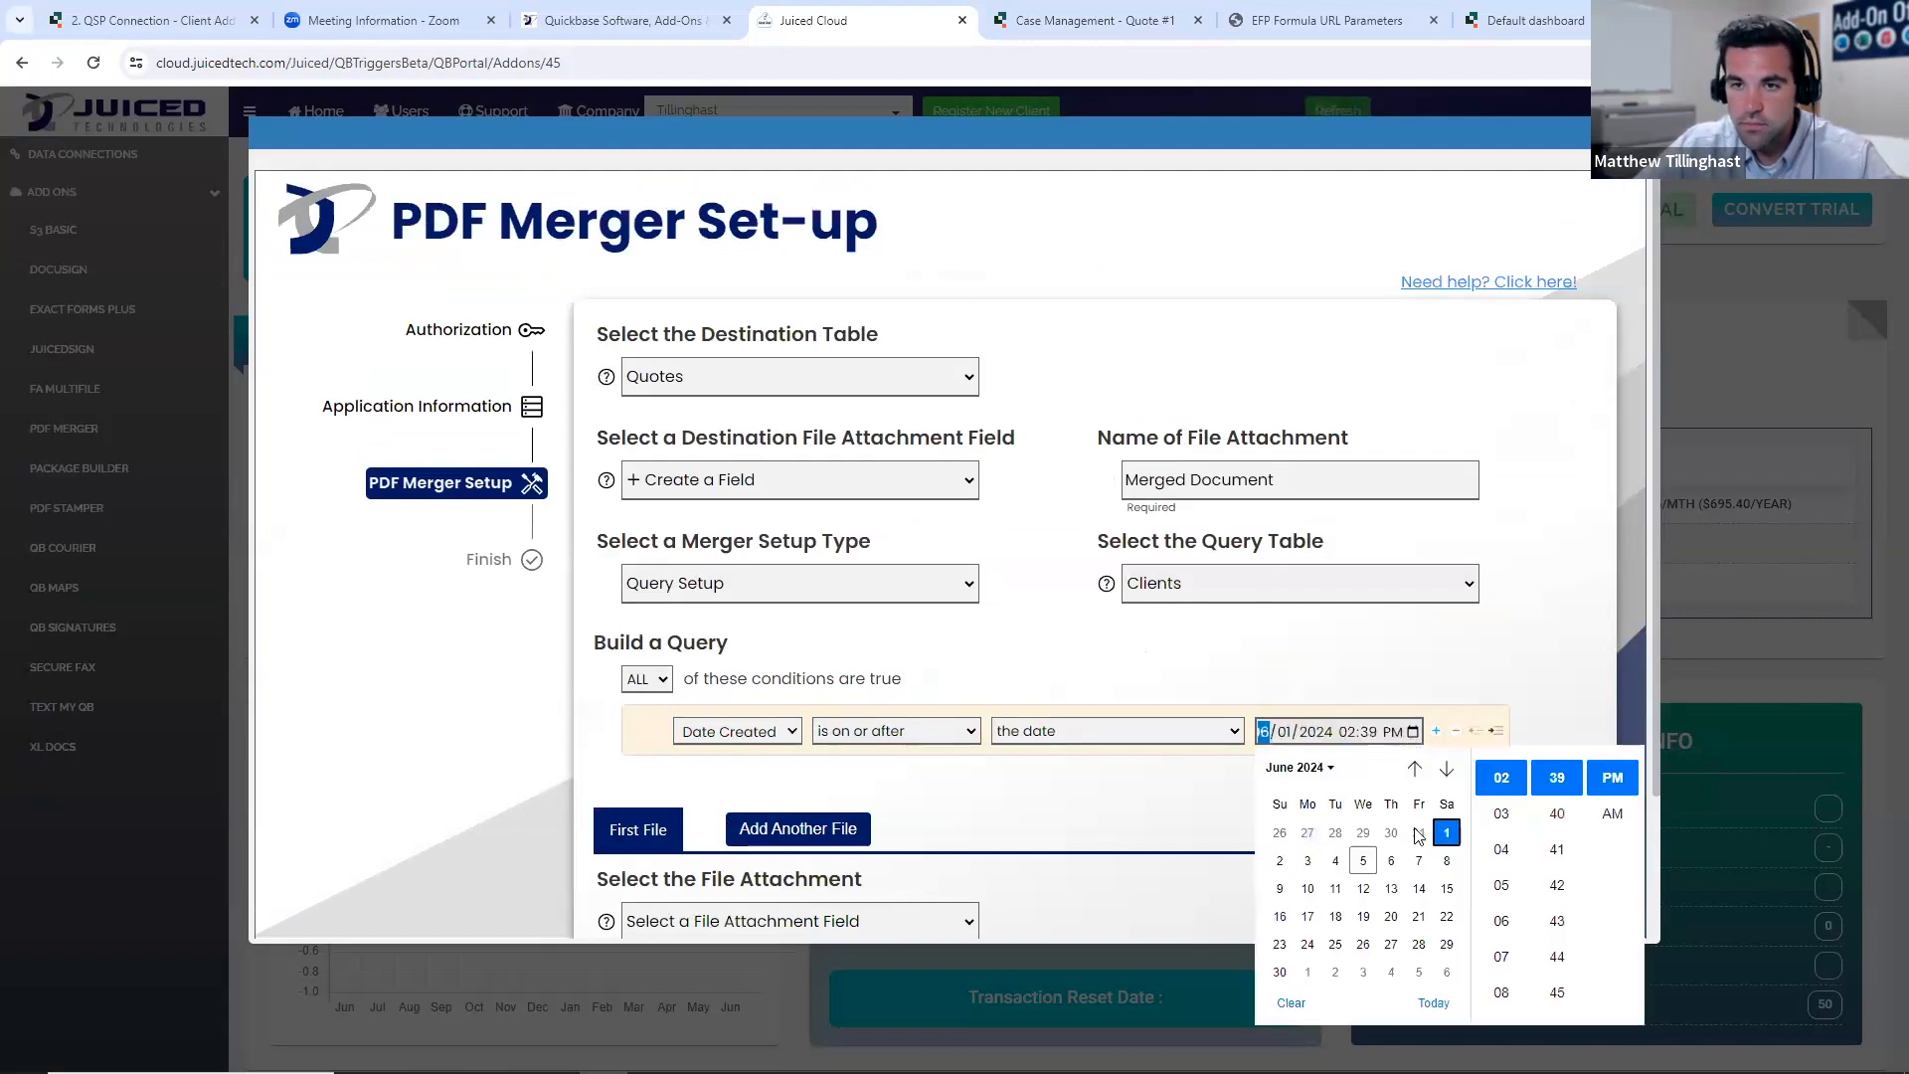
left_click(1208, 811)
- Add a second query condition requiring that Email is not equal to a blank value
scroll(1363, 835, "down", 2)
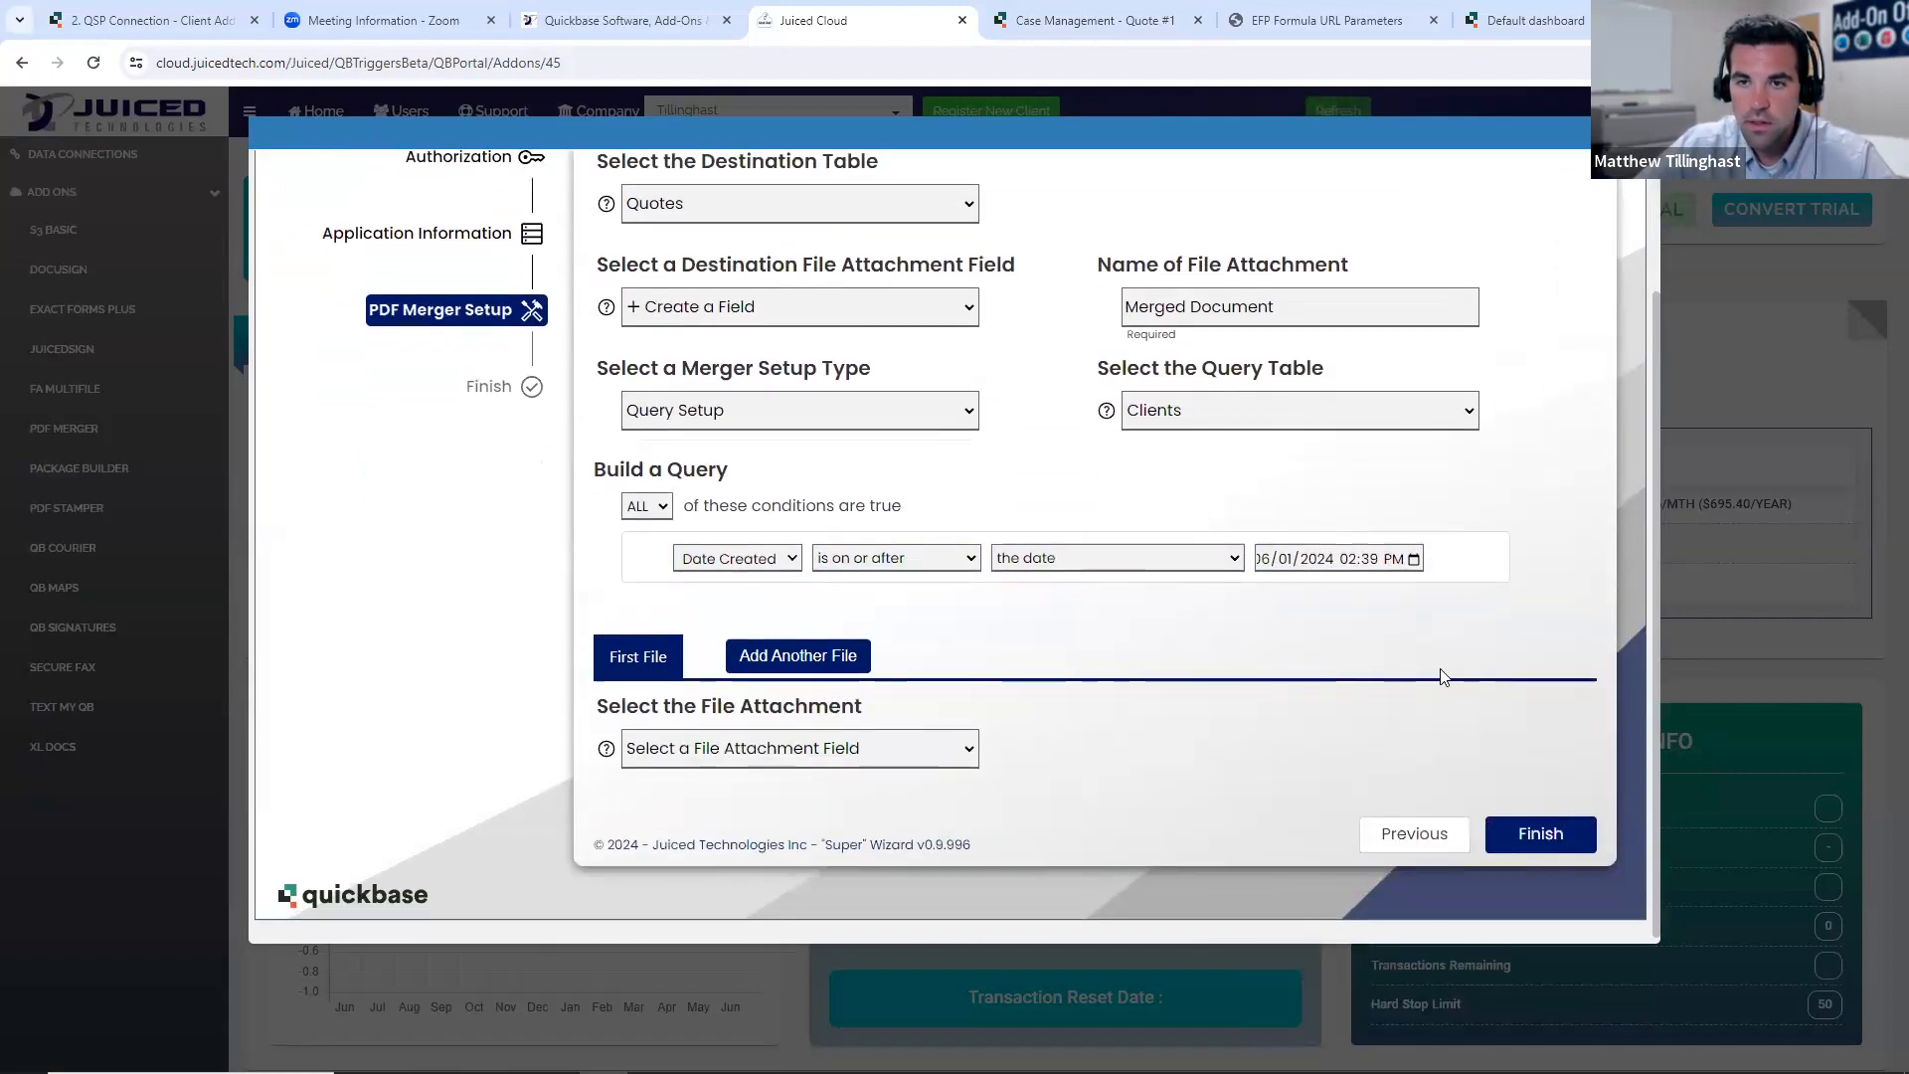
left_click(1435, 731)
scroll(862, 617, "down", 2)
left_click(736, 584)
scroll(776, 688, "down", 1)
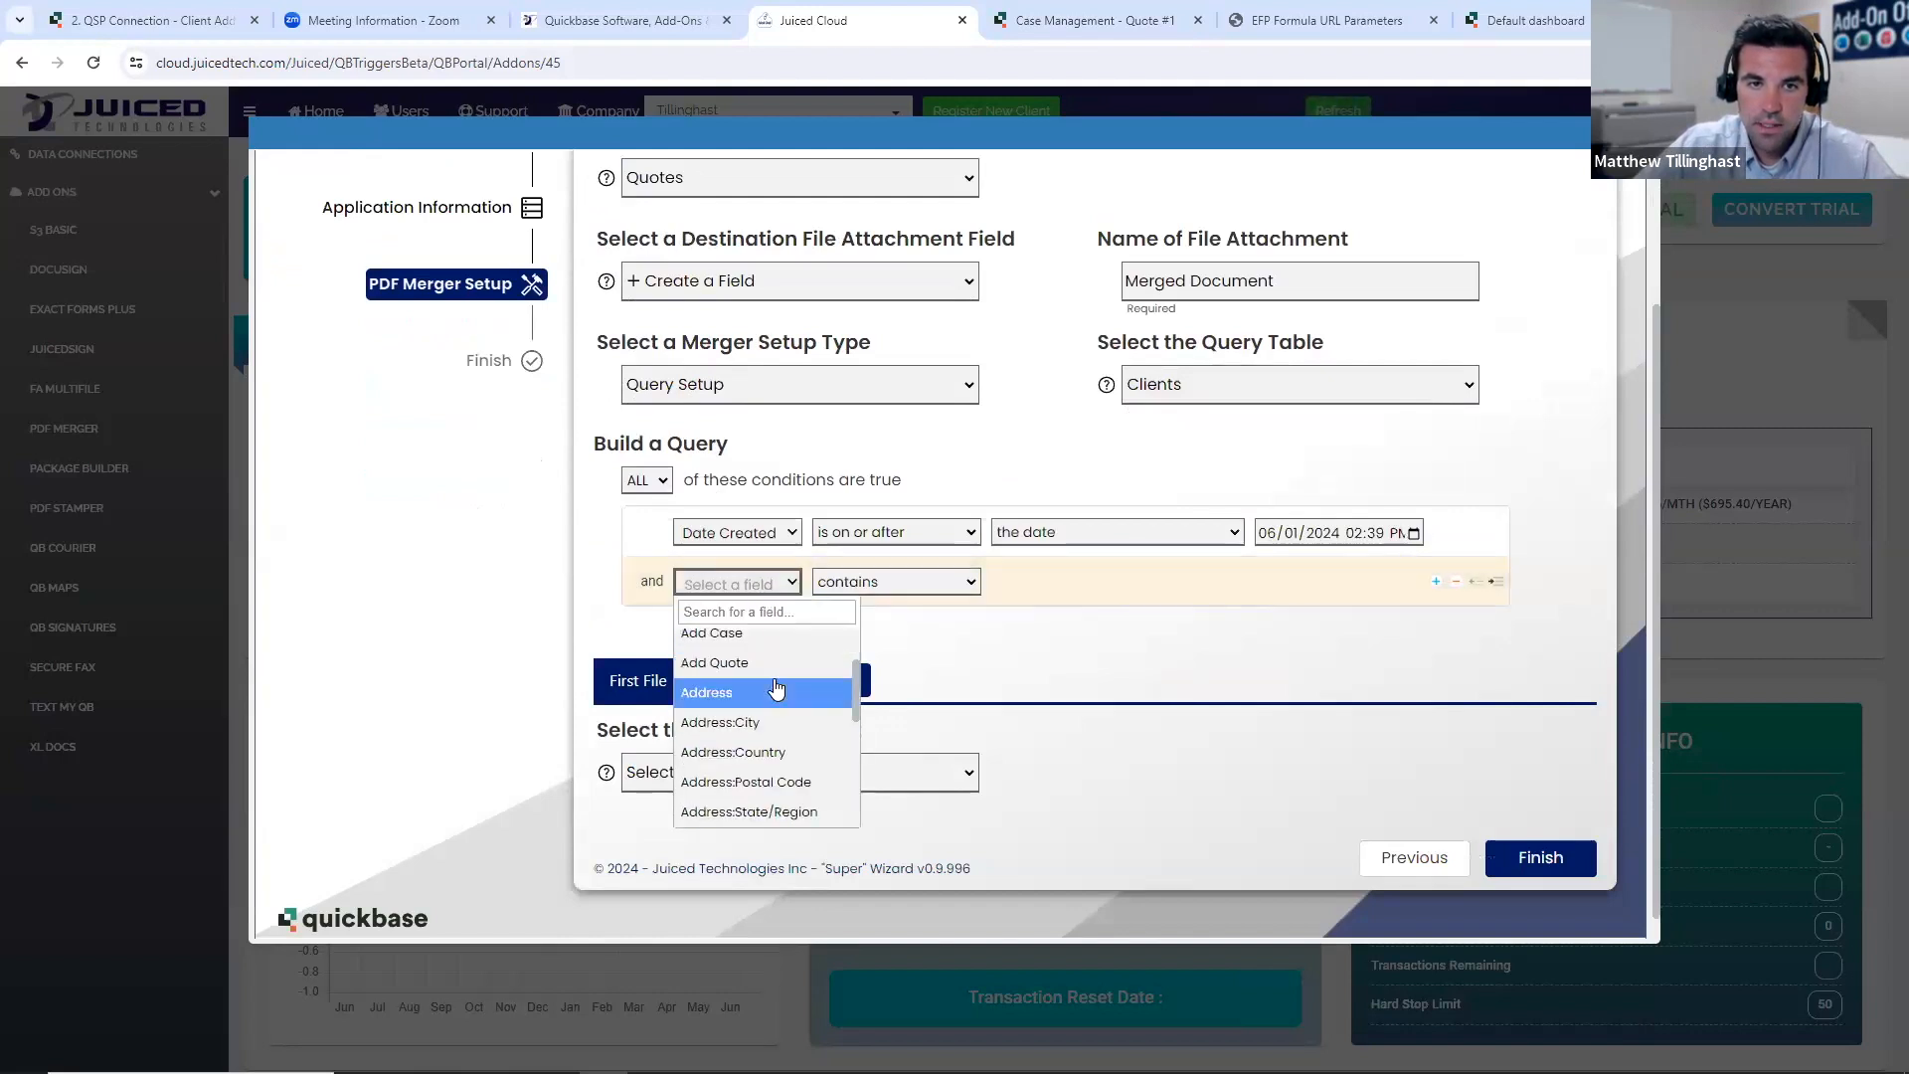
scroll(766, 696, "down", 2)
left_click(755, 703)
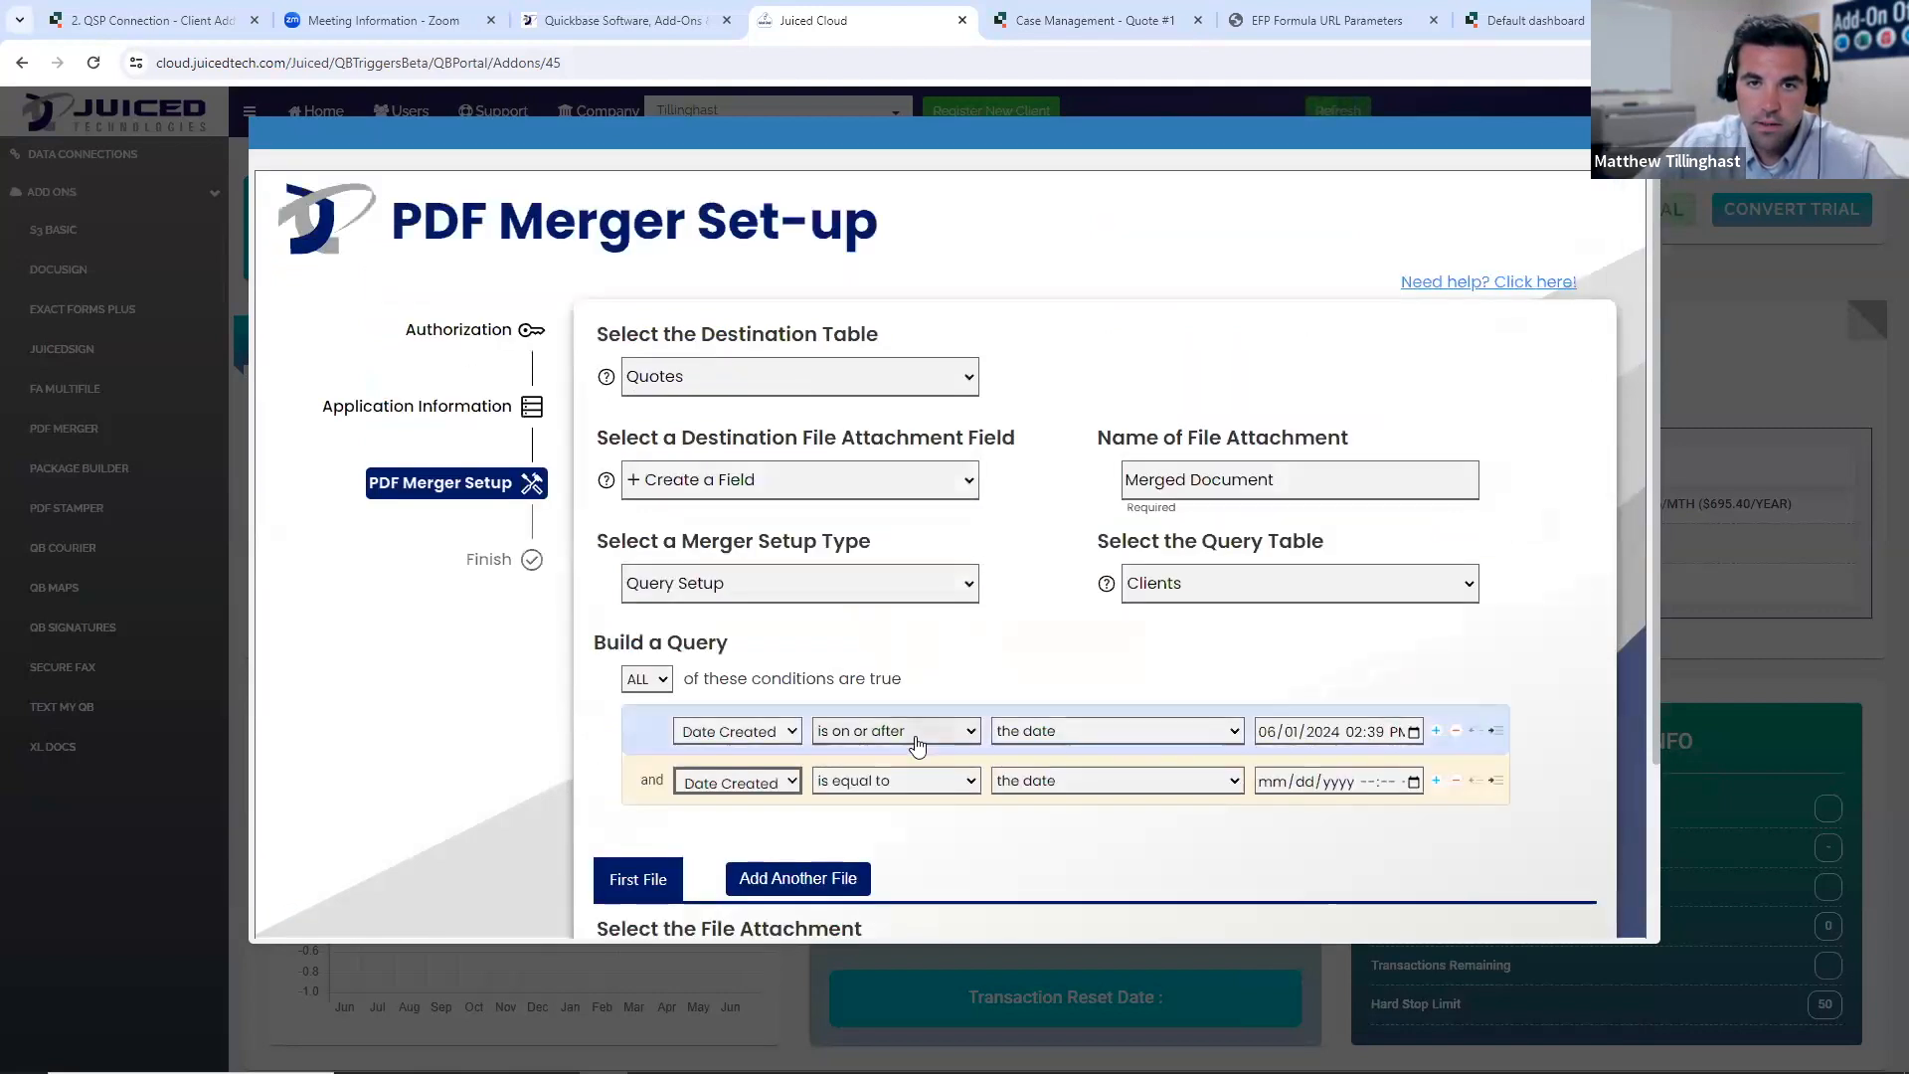
scroll(778, 693, "down", 1)
left_click(779, 683)
scroll(776, 756, "down", 1)
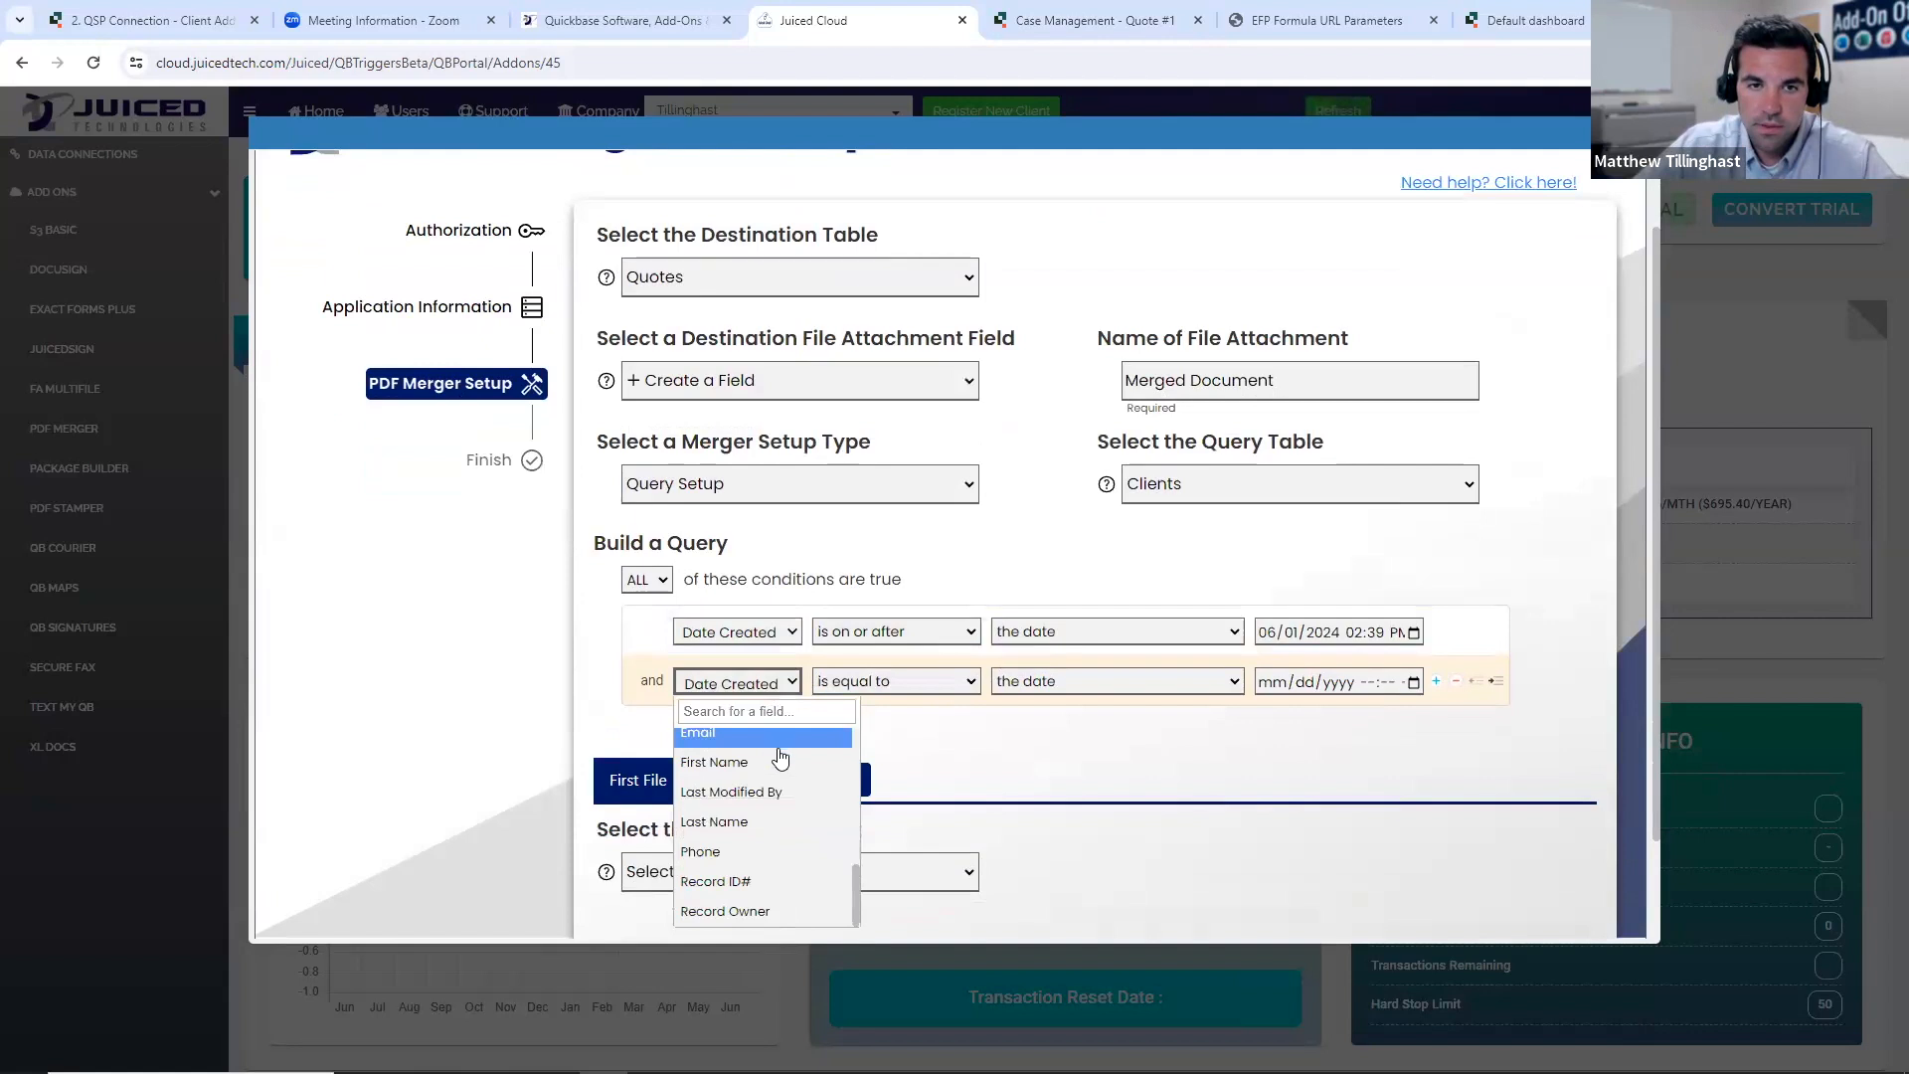
left_click(771, 737)
left_click(920, 781)
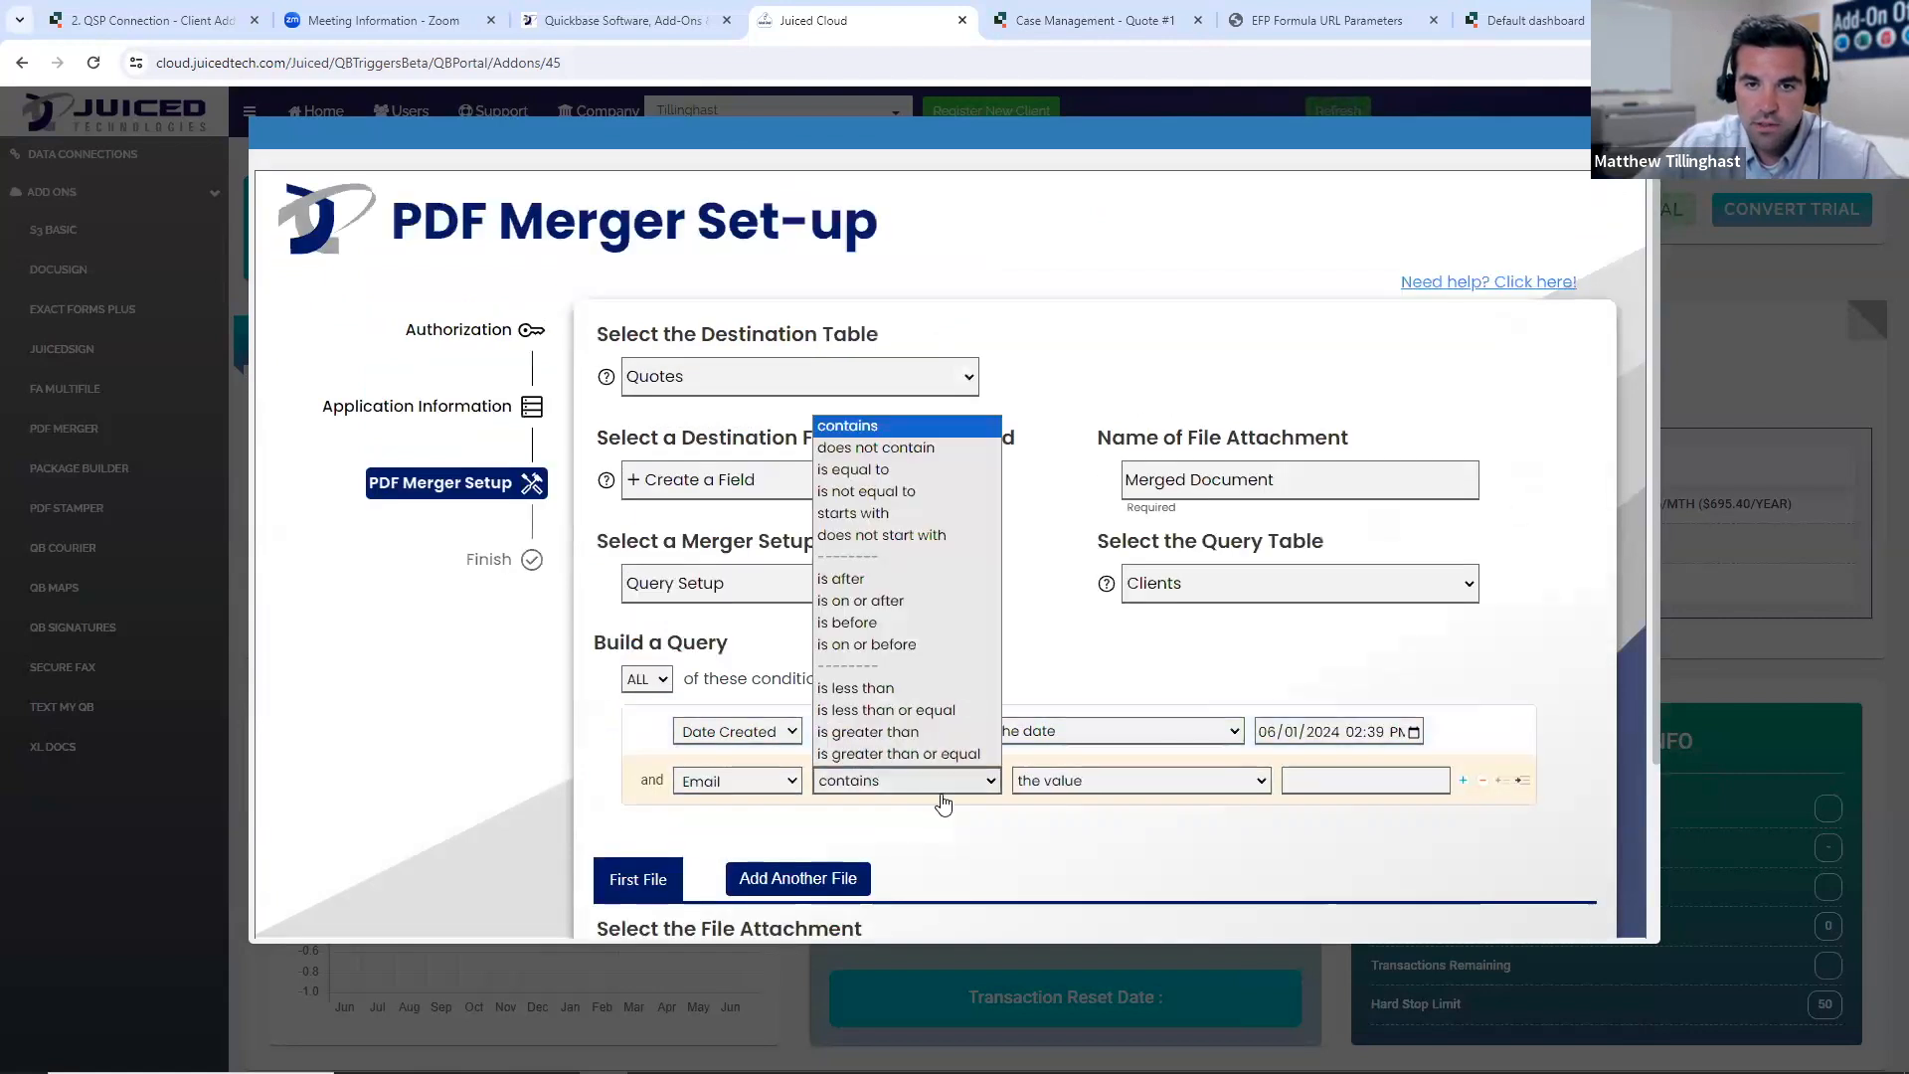
left_click(893, 491)
scroll(1385, 870, "down", 2)
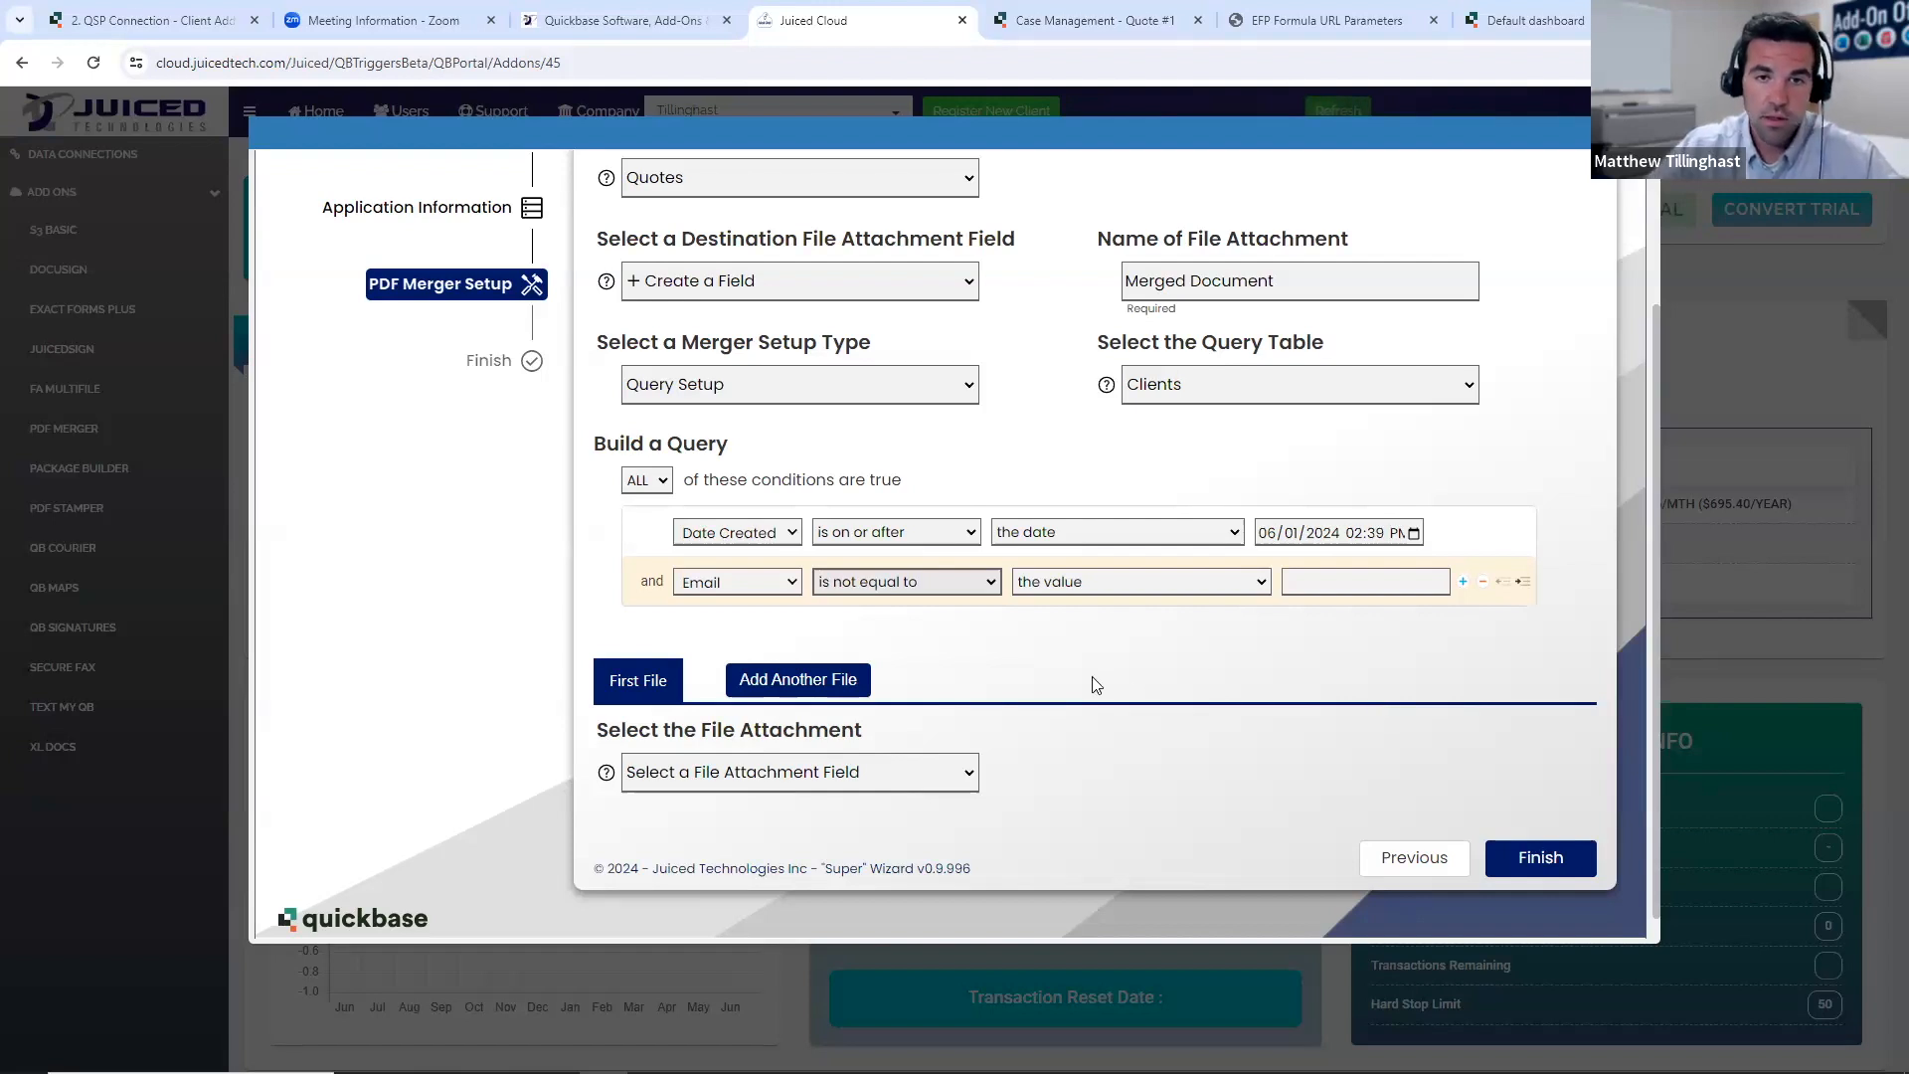
- Check which file attachment fields are available for the first file in the query-based merger setup
scroll(1044, 716, "down", 1)
left_click(954, 753)
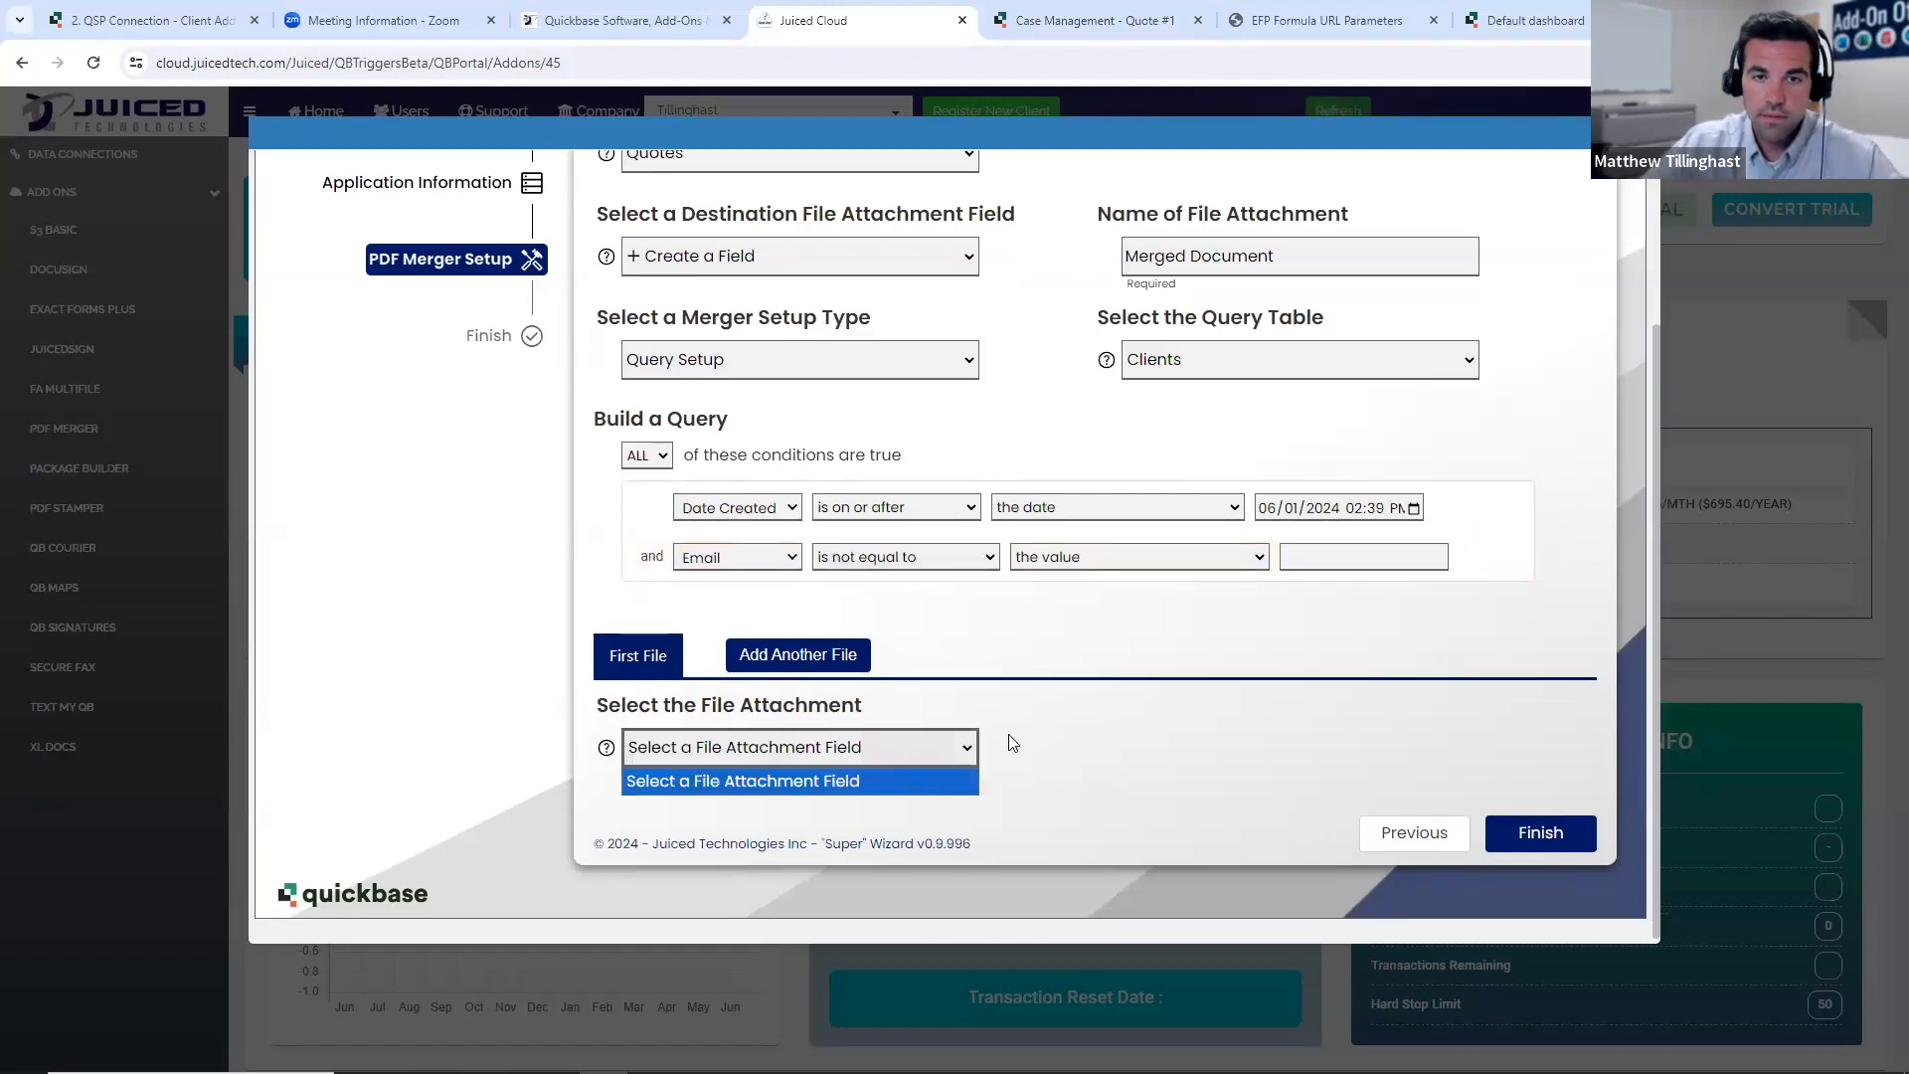
left_click(1012, 734)
left_click(916, 746)
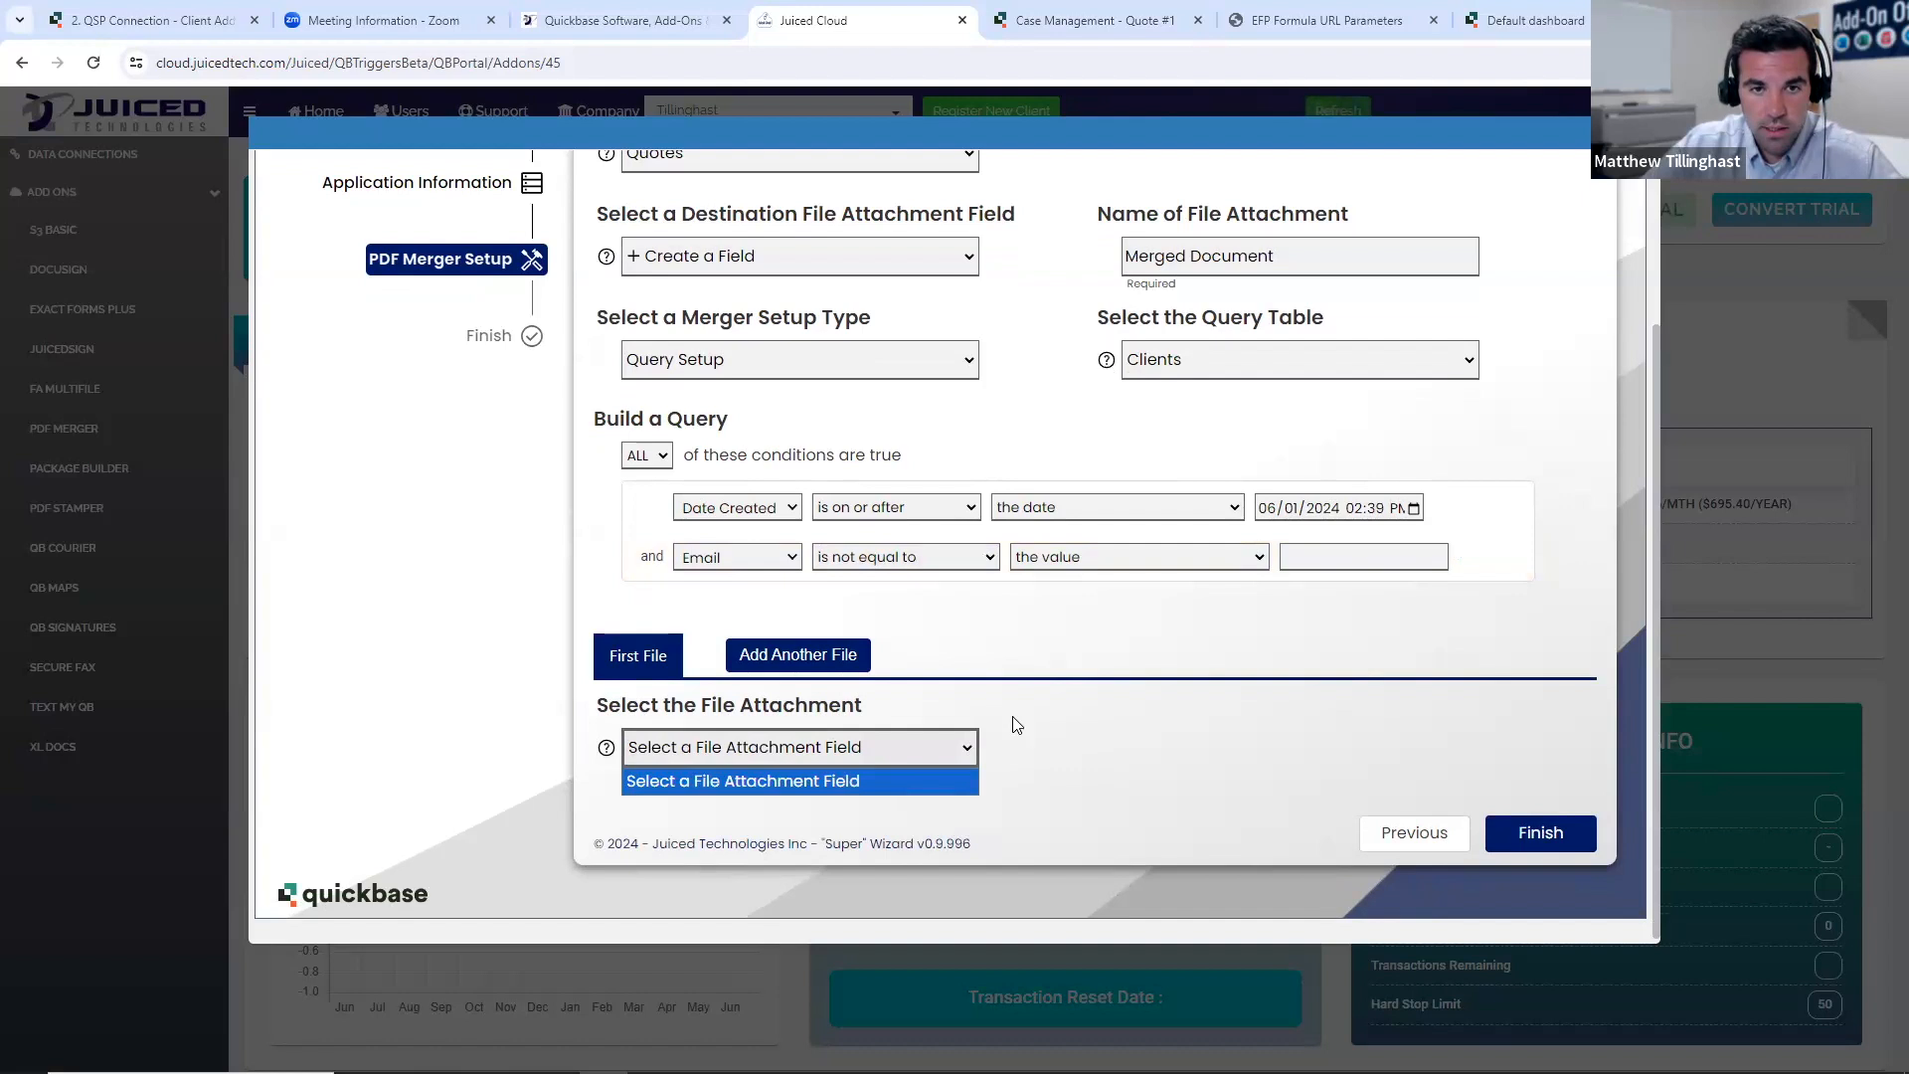
left_click(1016, 725)
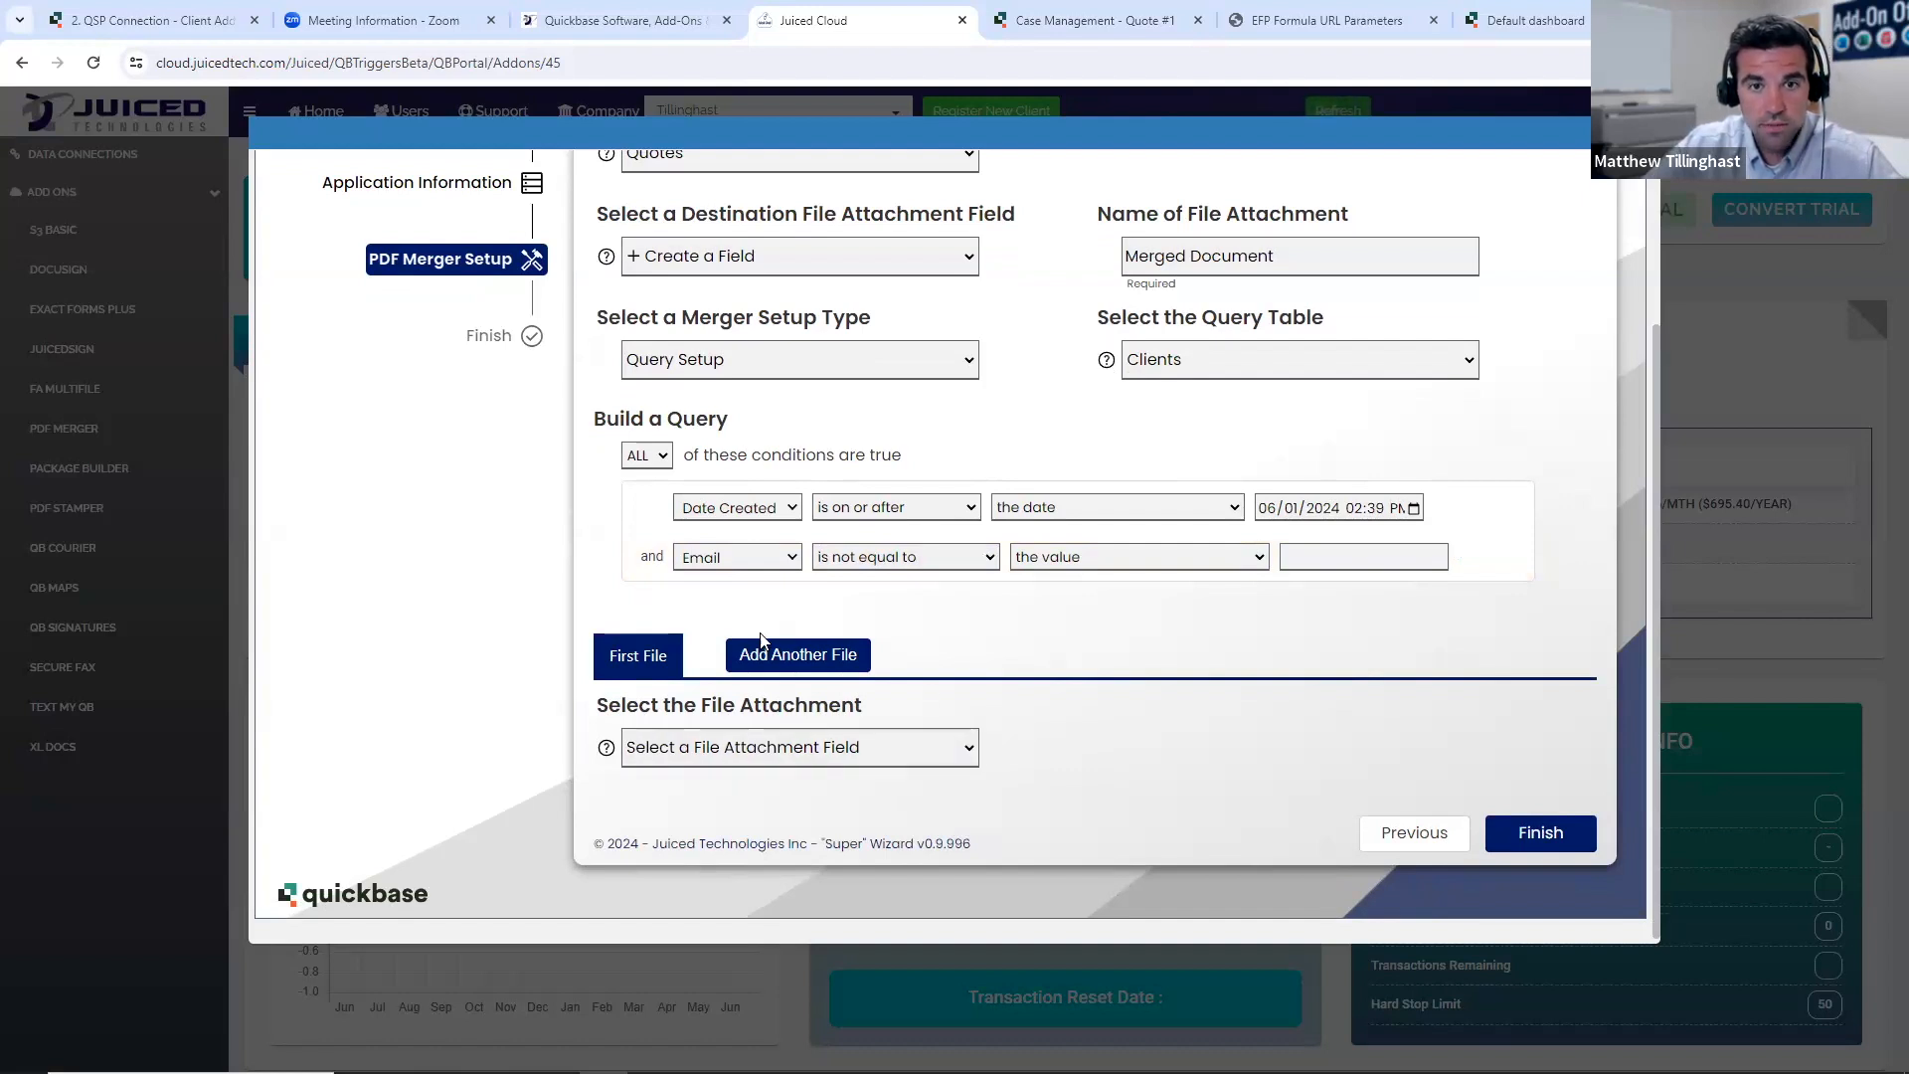
- Add a second file to the query-based merger and try to finish the setup from the first file
left_click(786, 661)
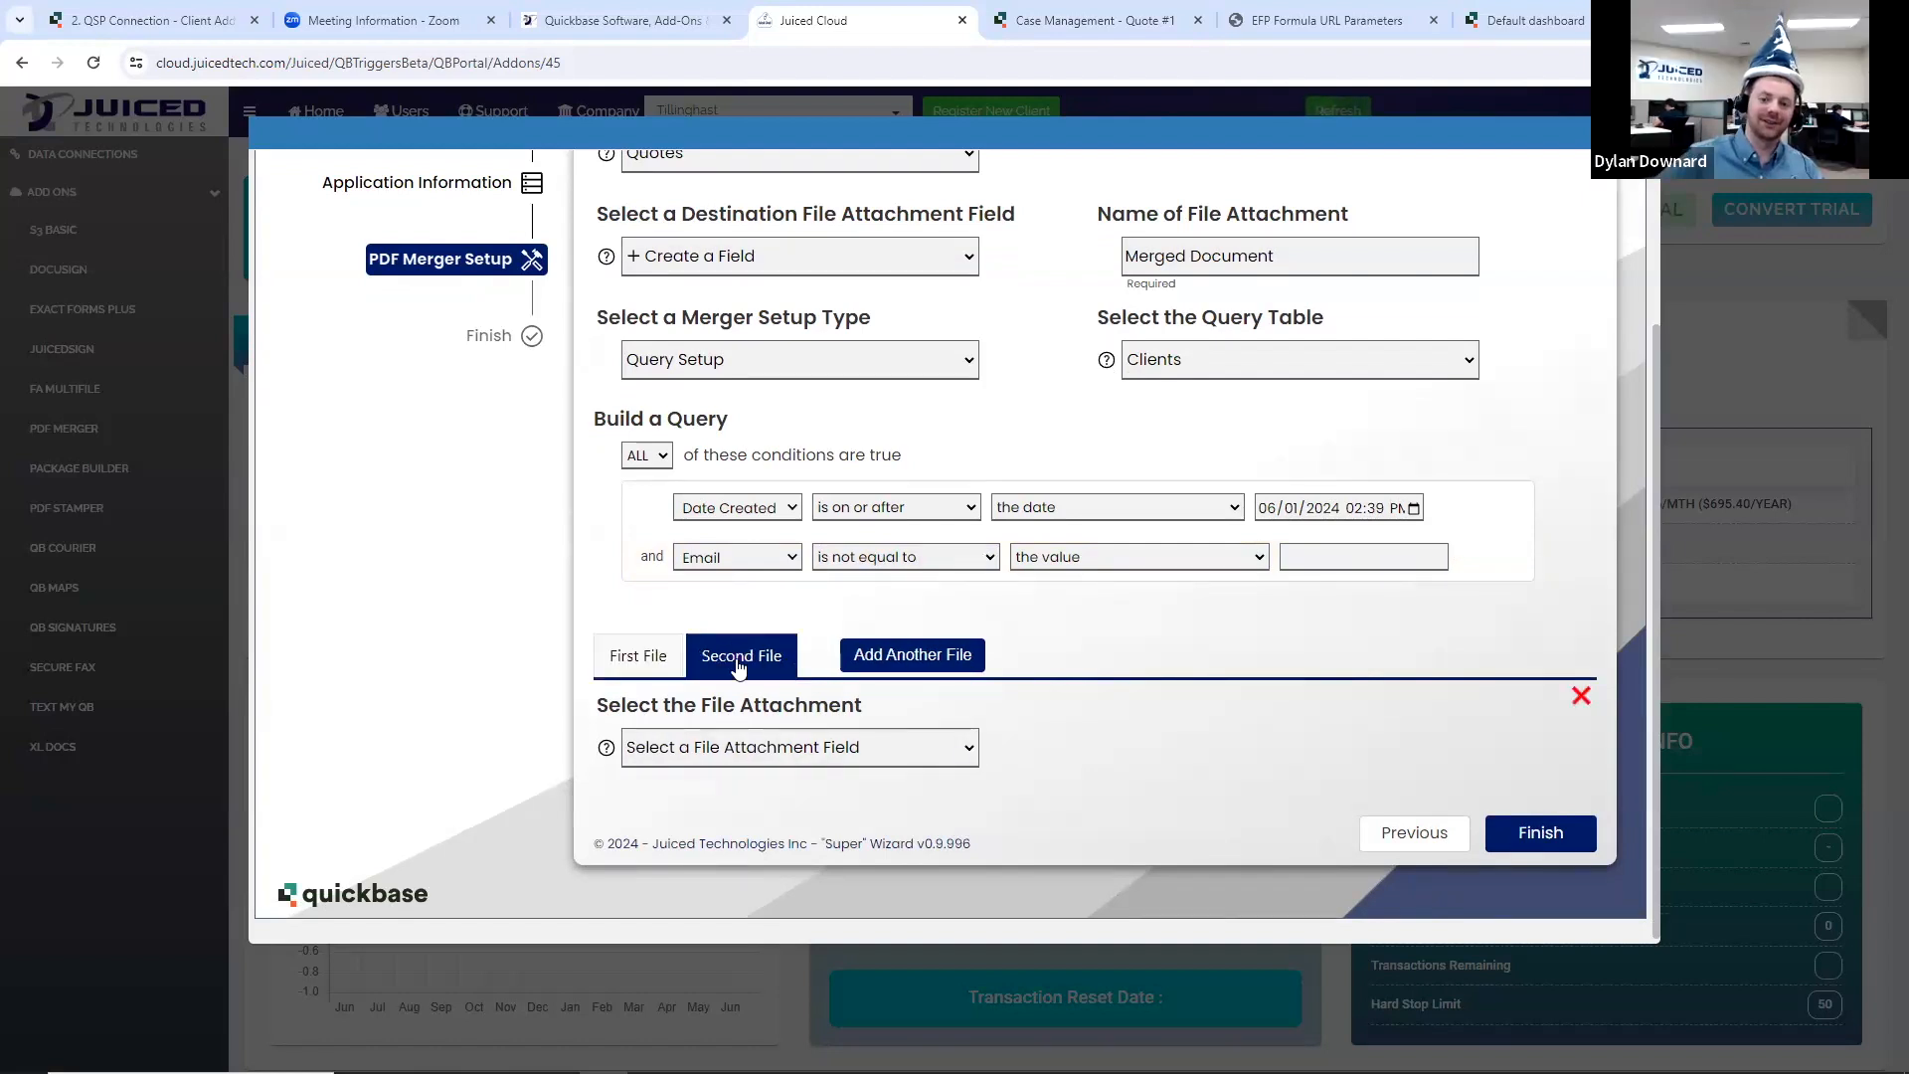
left_click(668, 659)
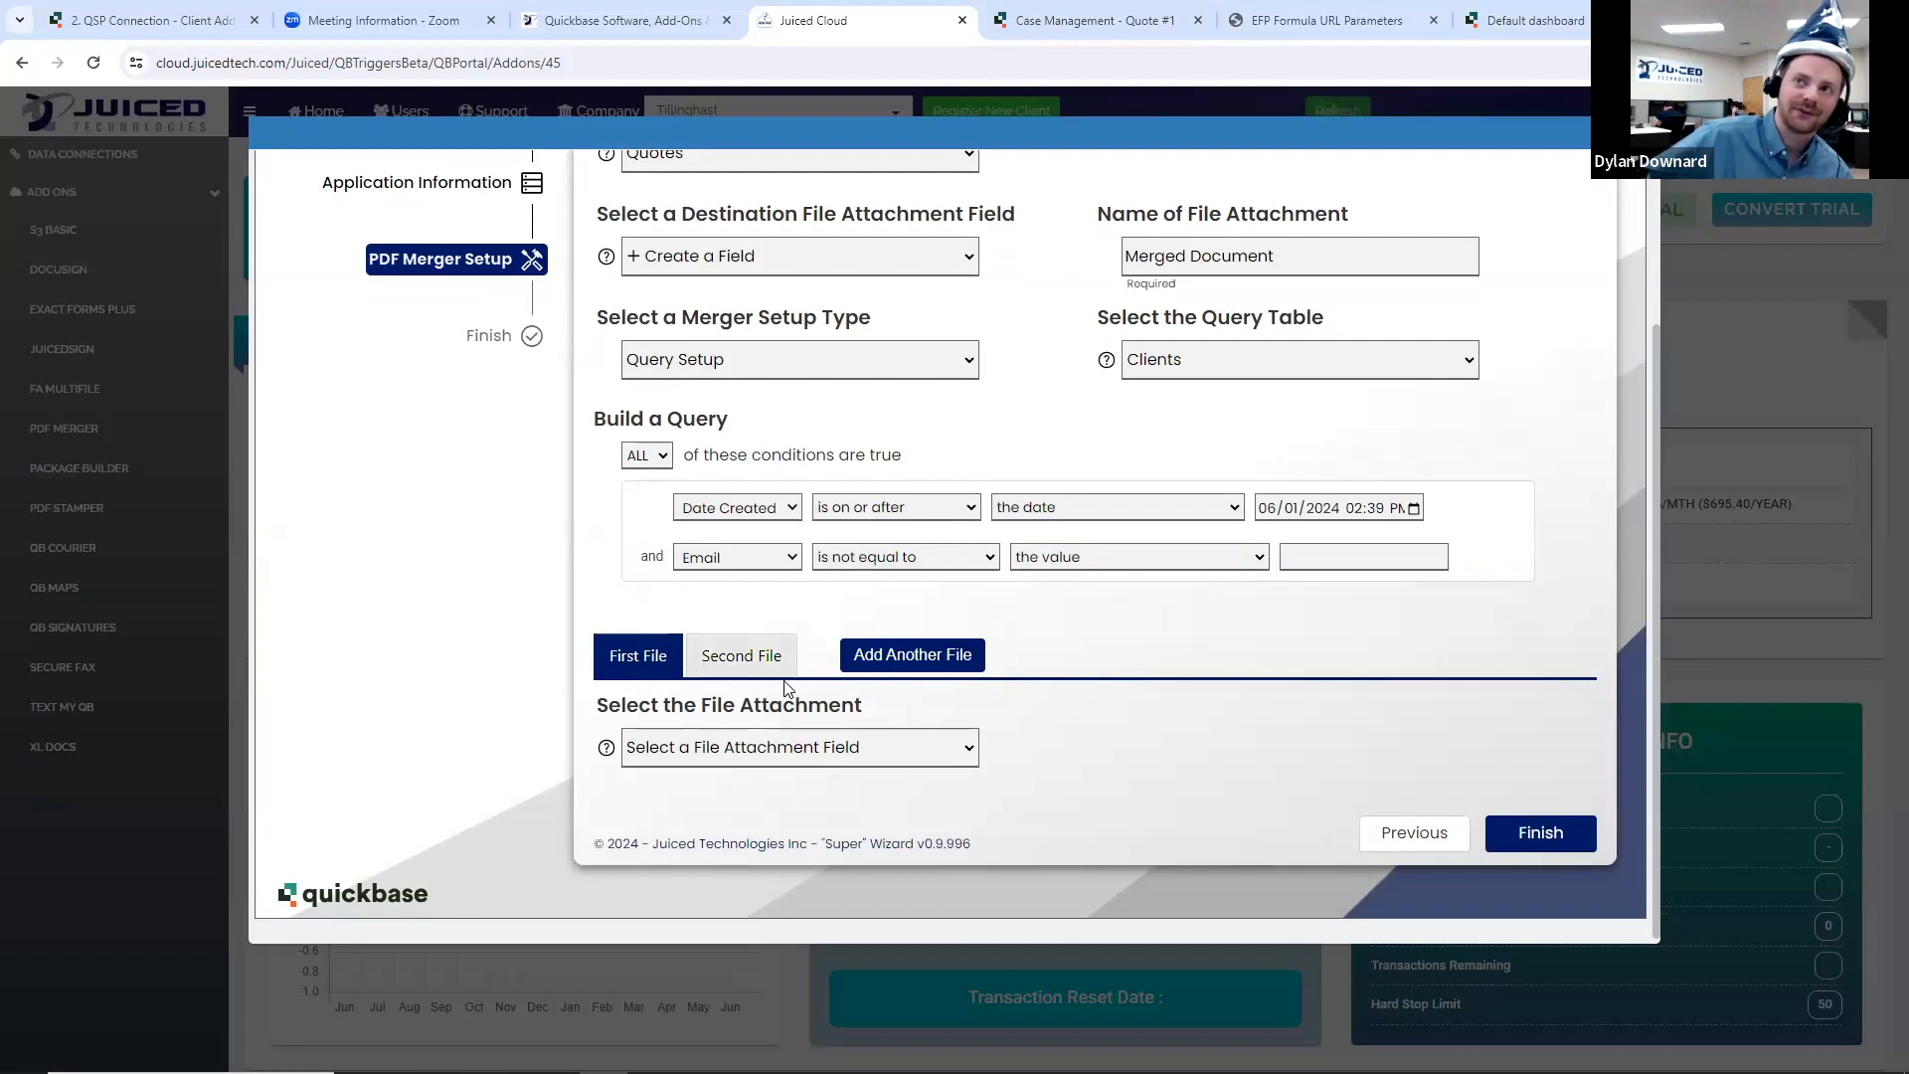
scroll(1016, 726, "up", 1)
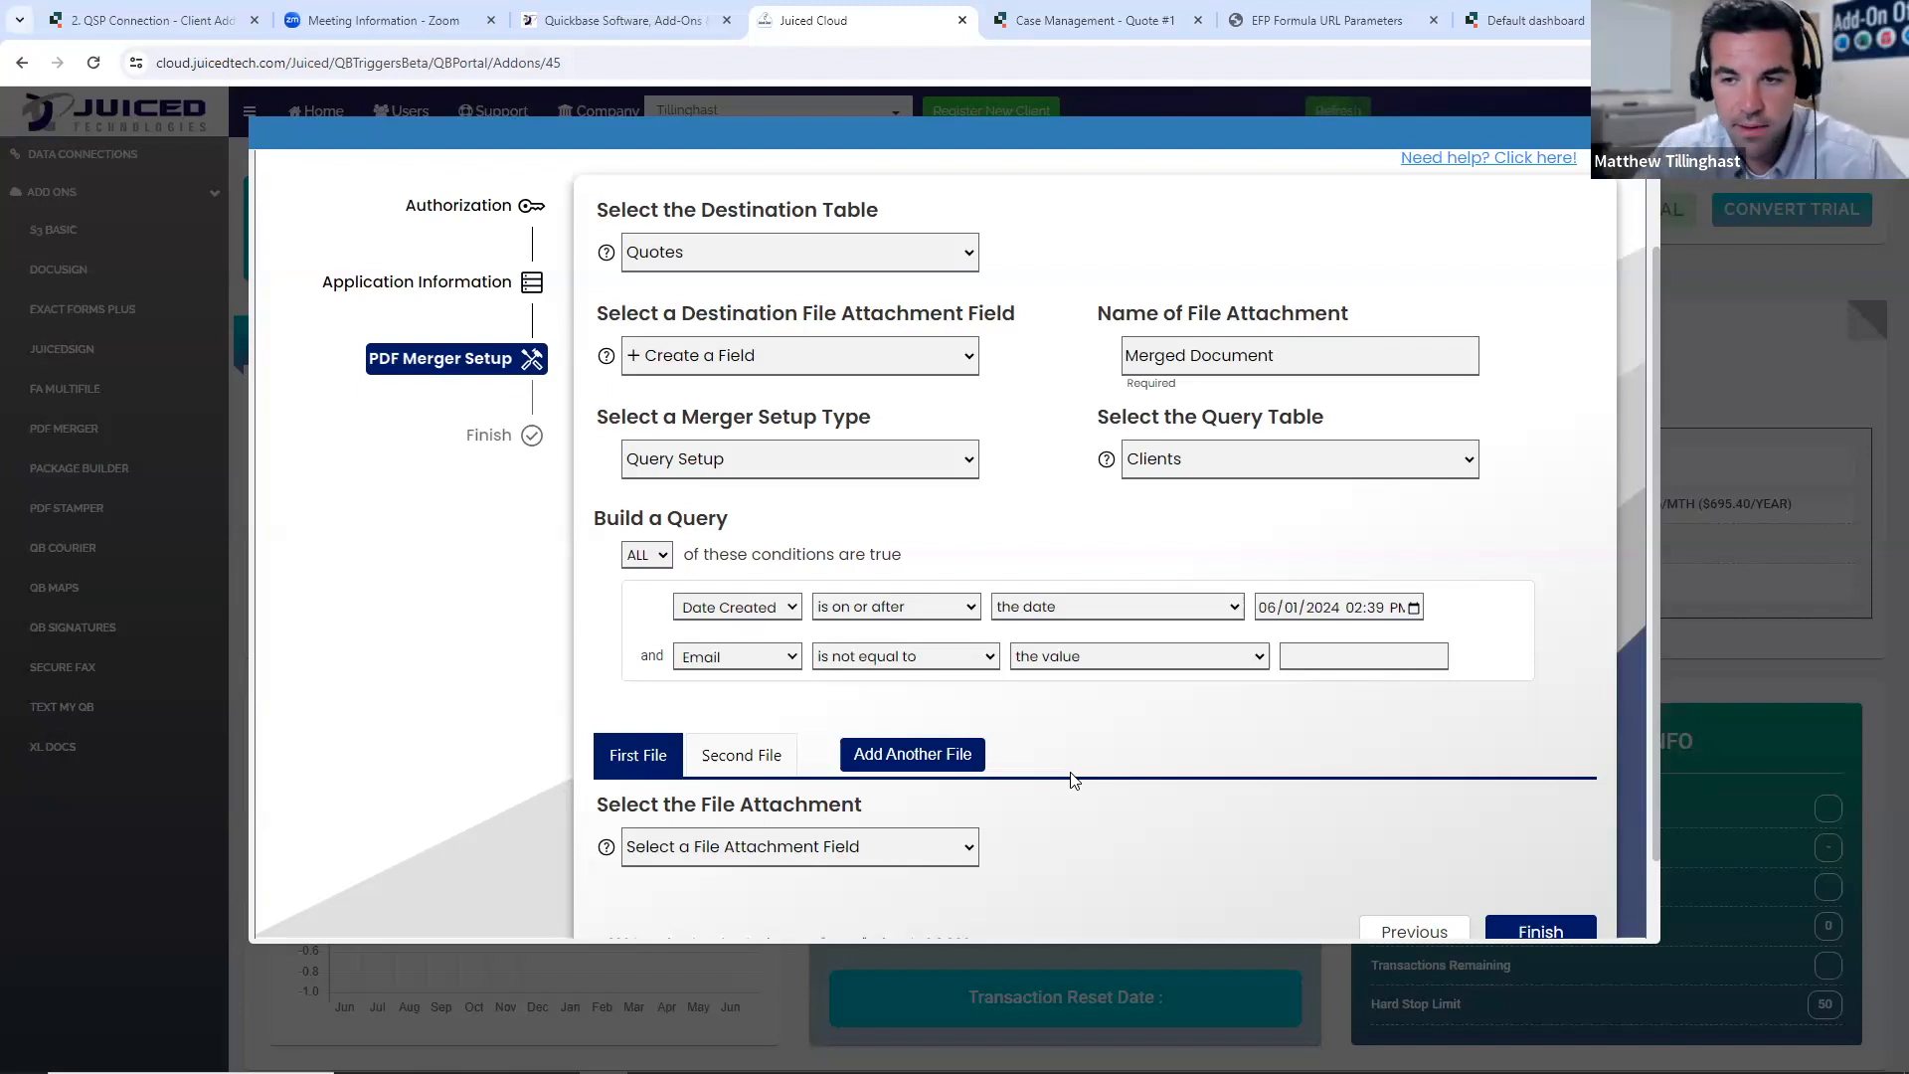
scroll(1293, 825, "down", 1)
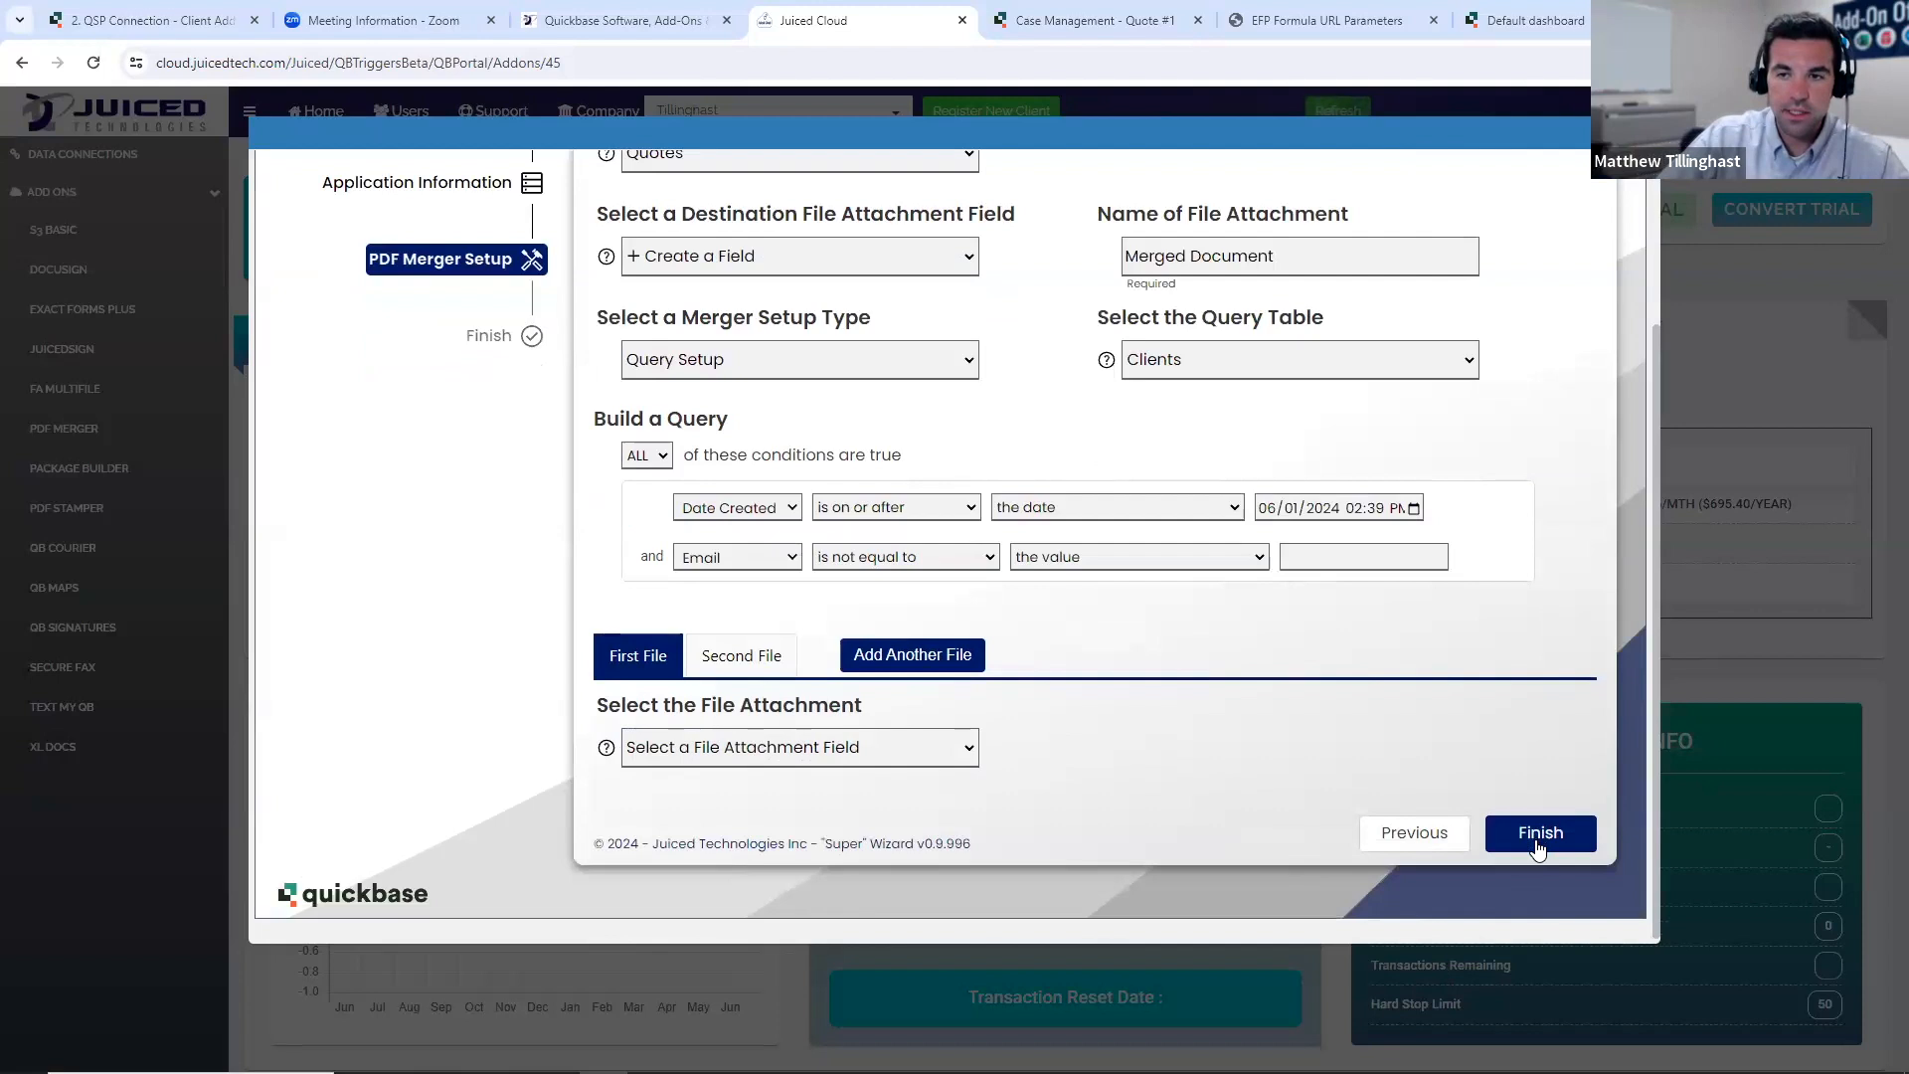
left_click(1538, 837)
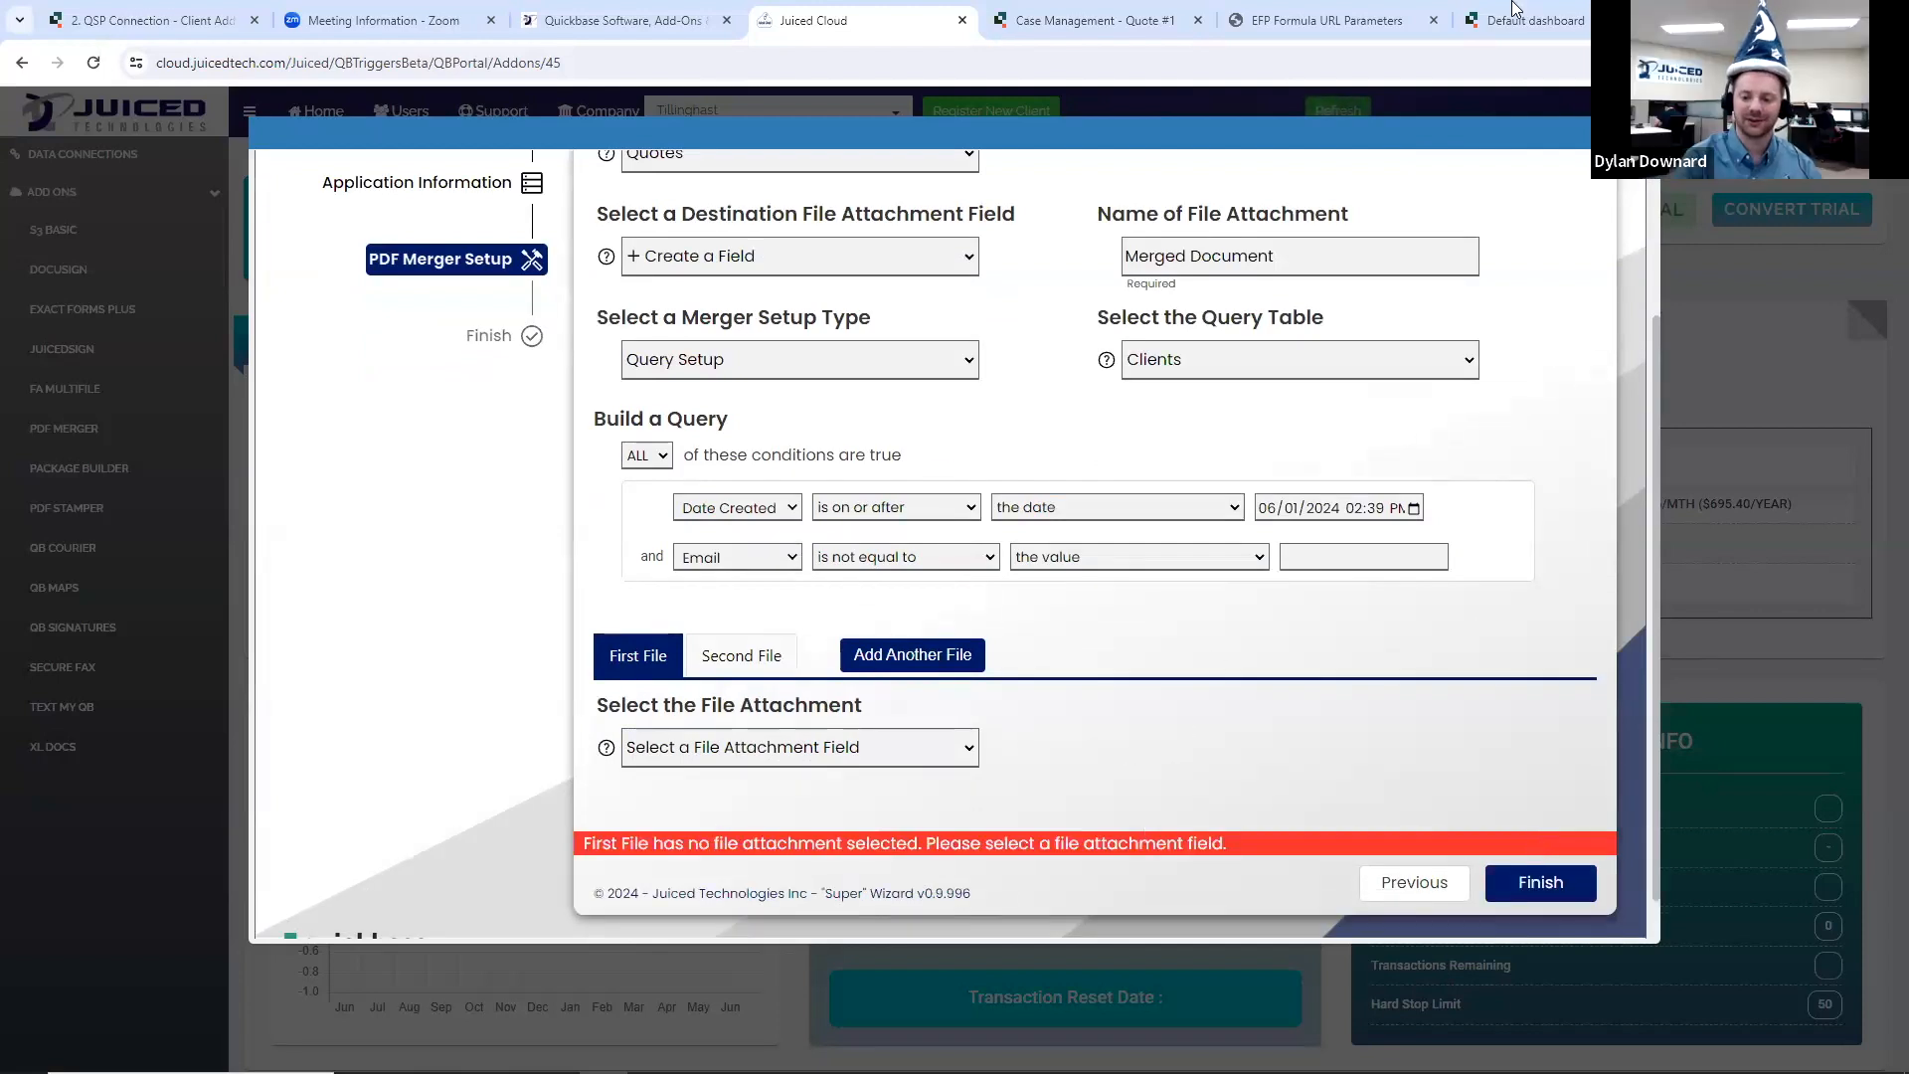
- Switch the merger setup type to Configuration Setup and choose Quotes as the table to merge from
left_click(748, 360)
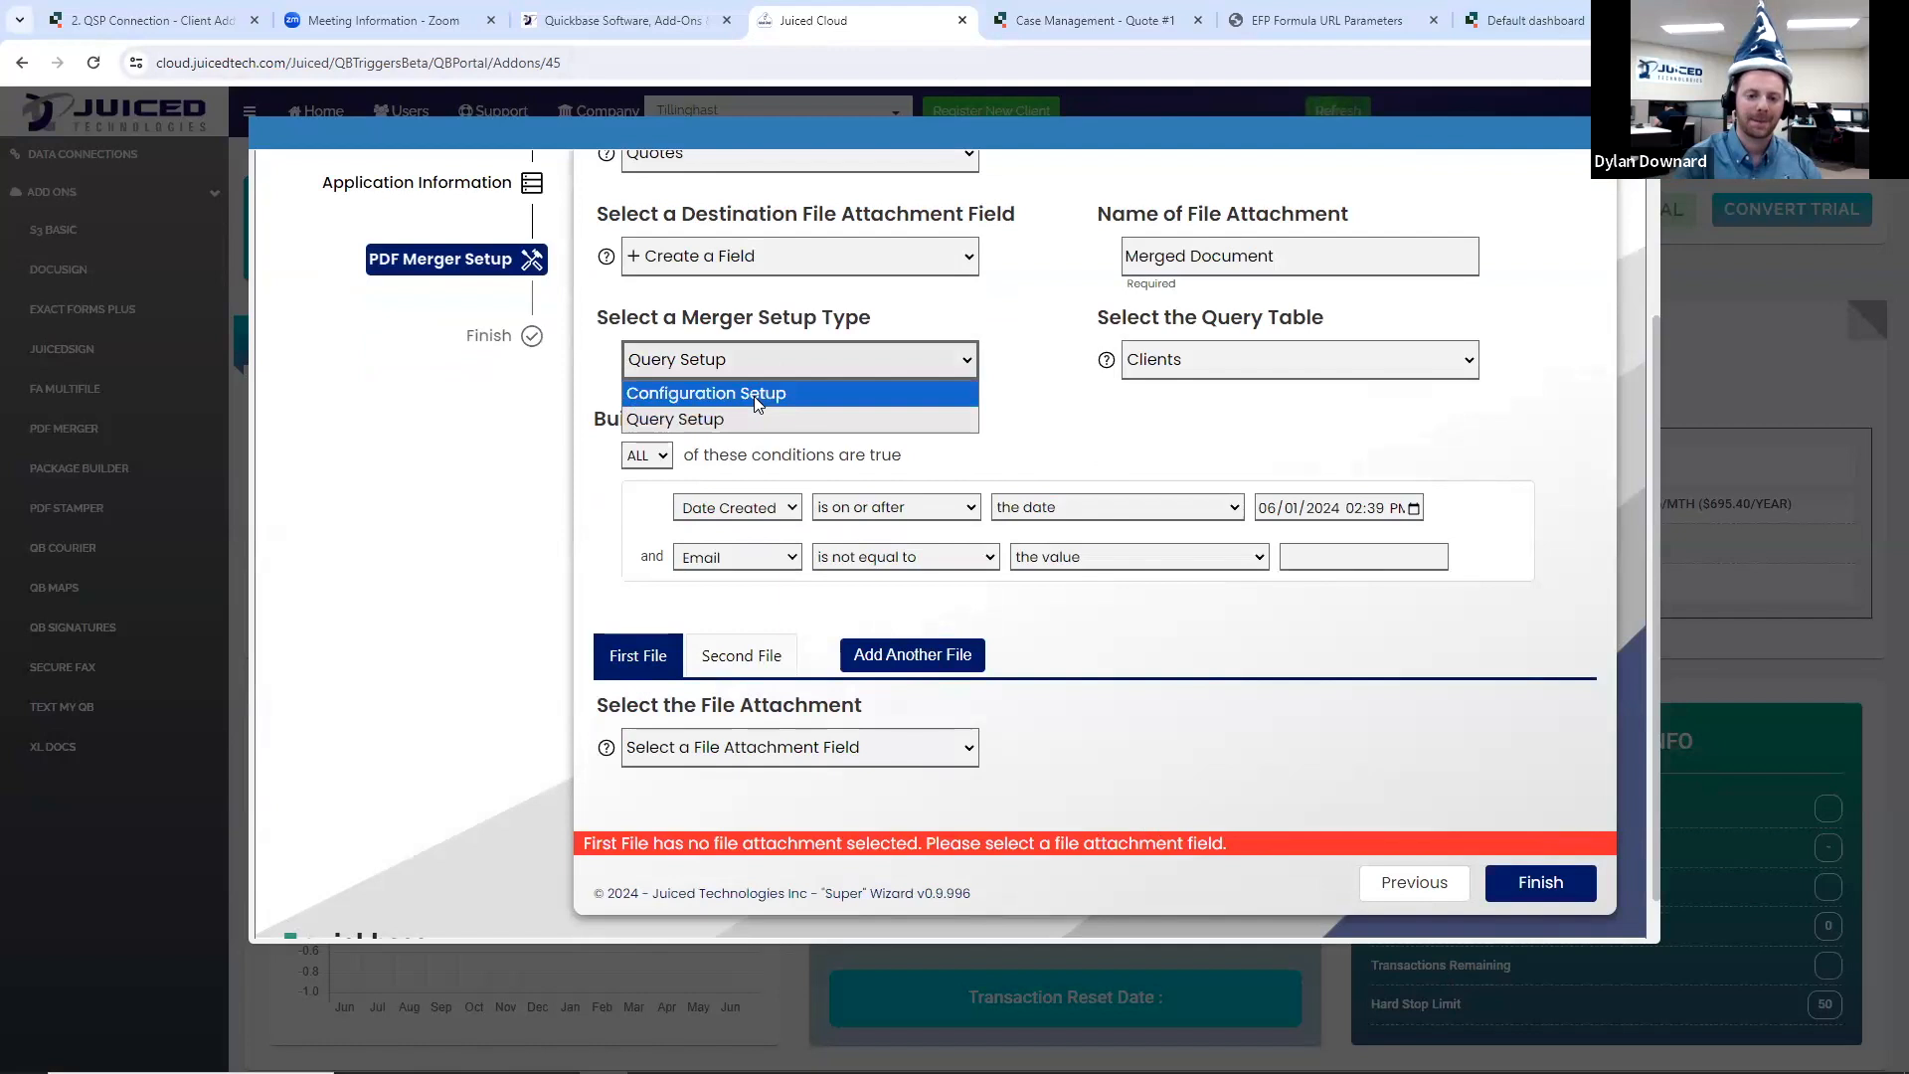
left_click(754, 396)
left_click(715, 596)
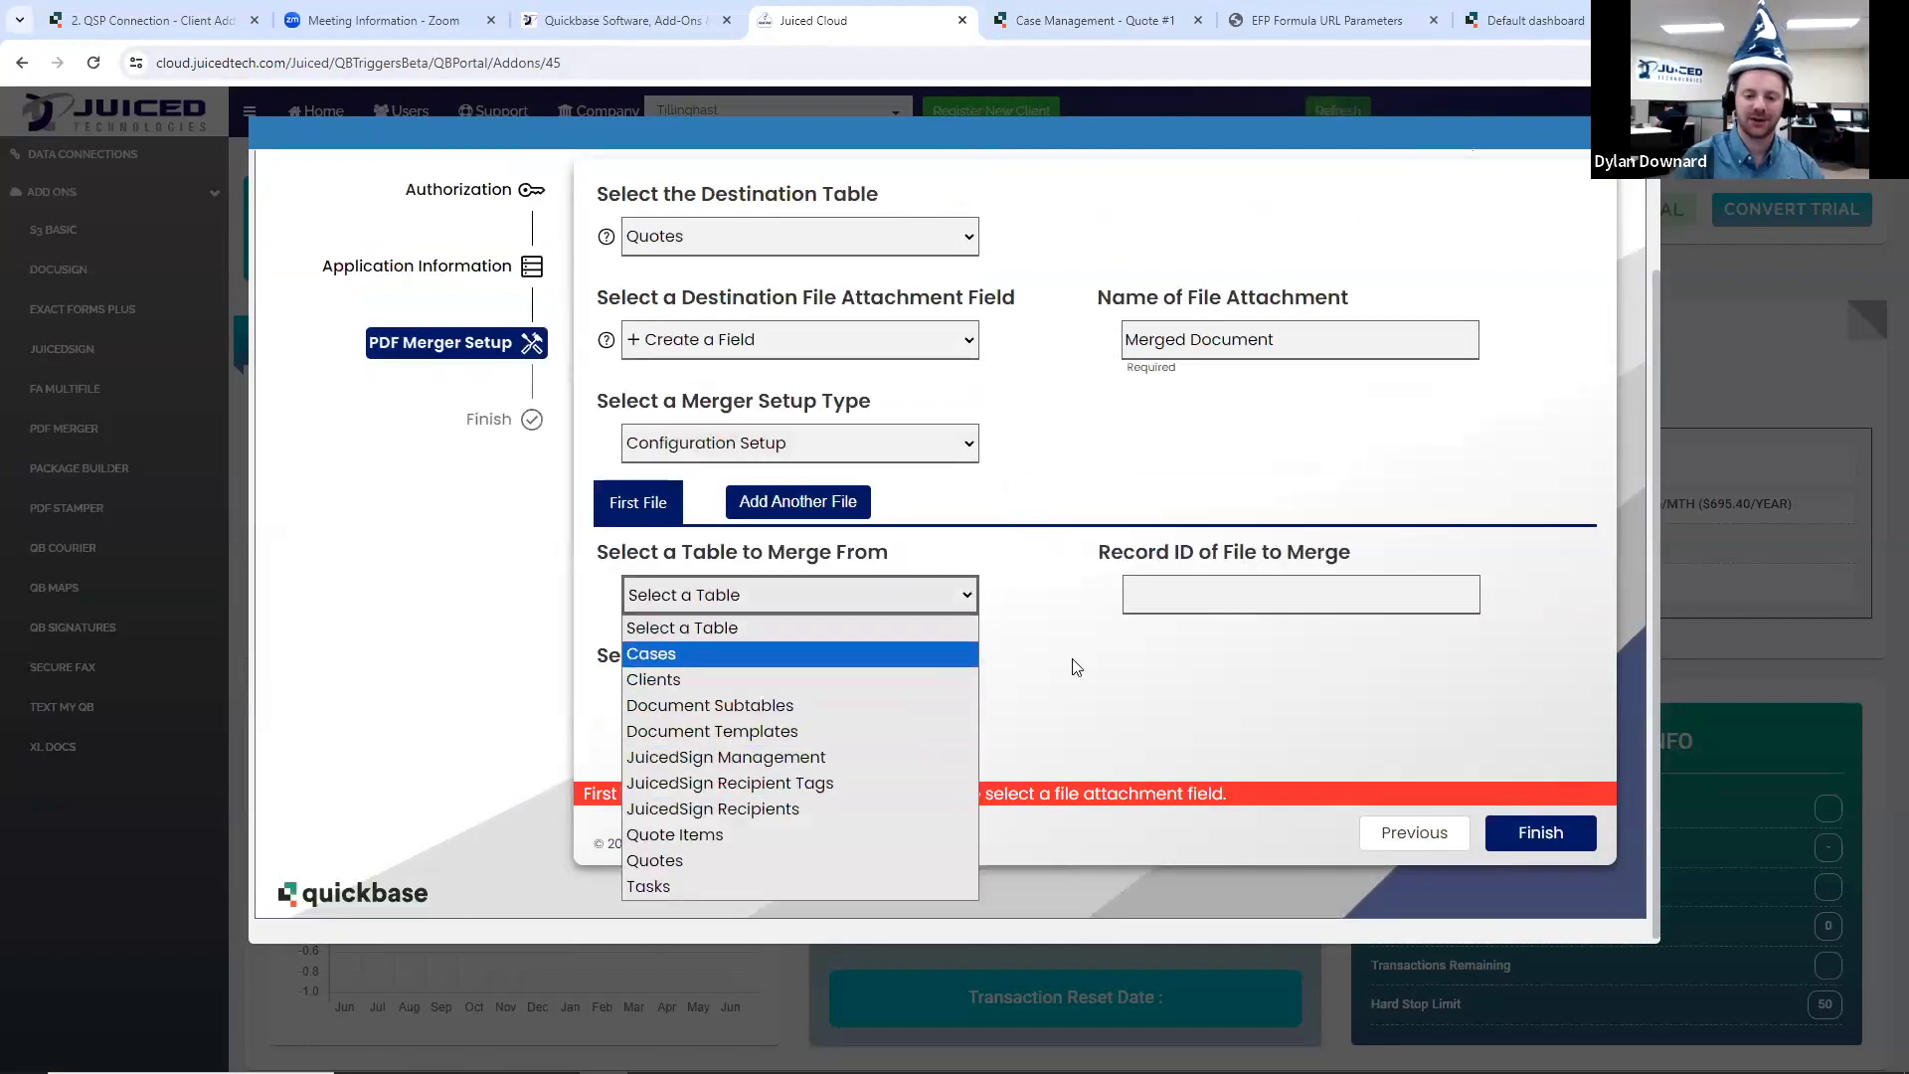
left_click(719, 860)
- Set the record ID of the first file to 1 and choose Agreement Certificate as the file attachment to merge
left_click(1173, 595)
type("1")
left_click(919, 698)
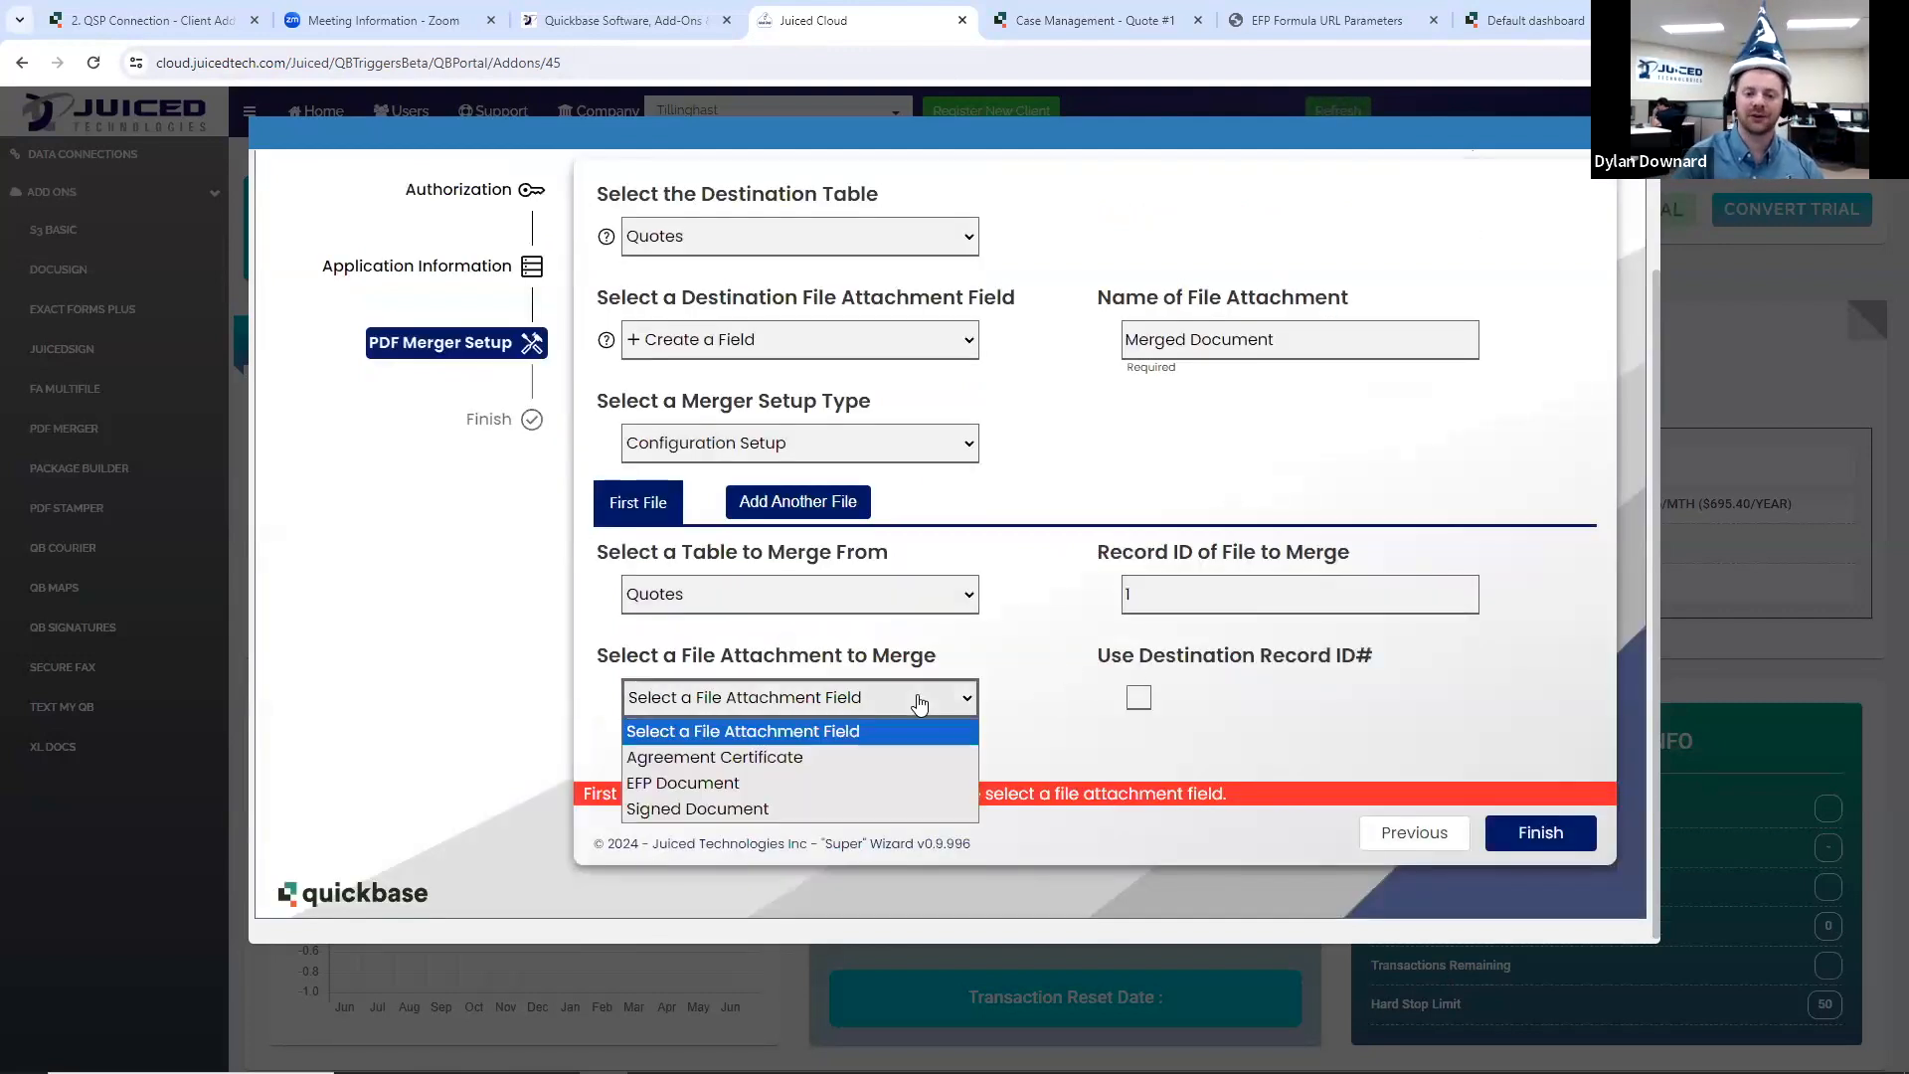
left_click(778, 758)
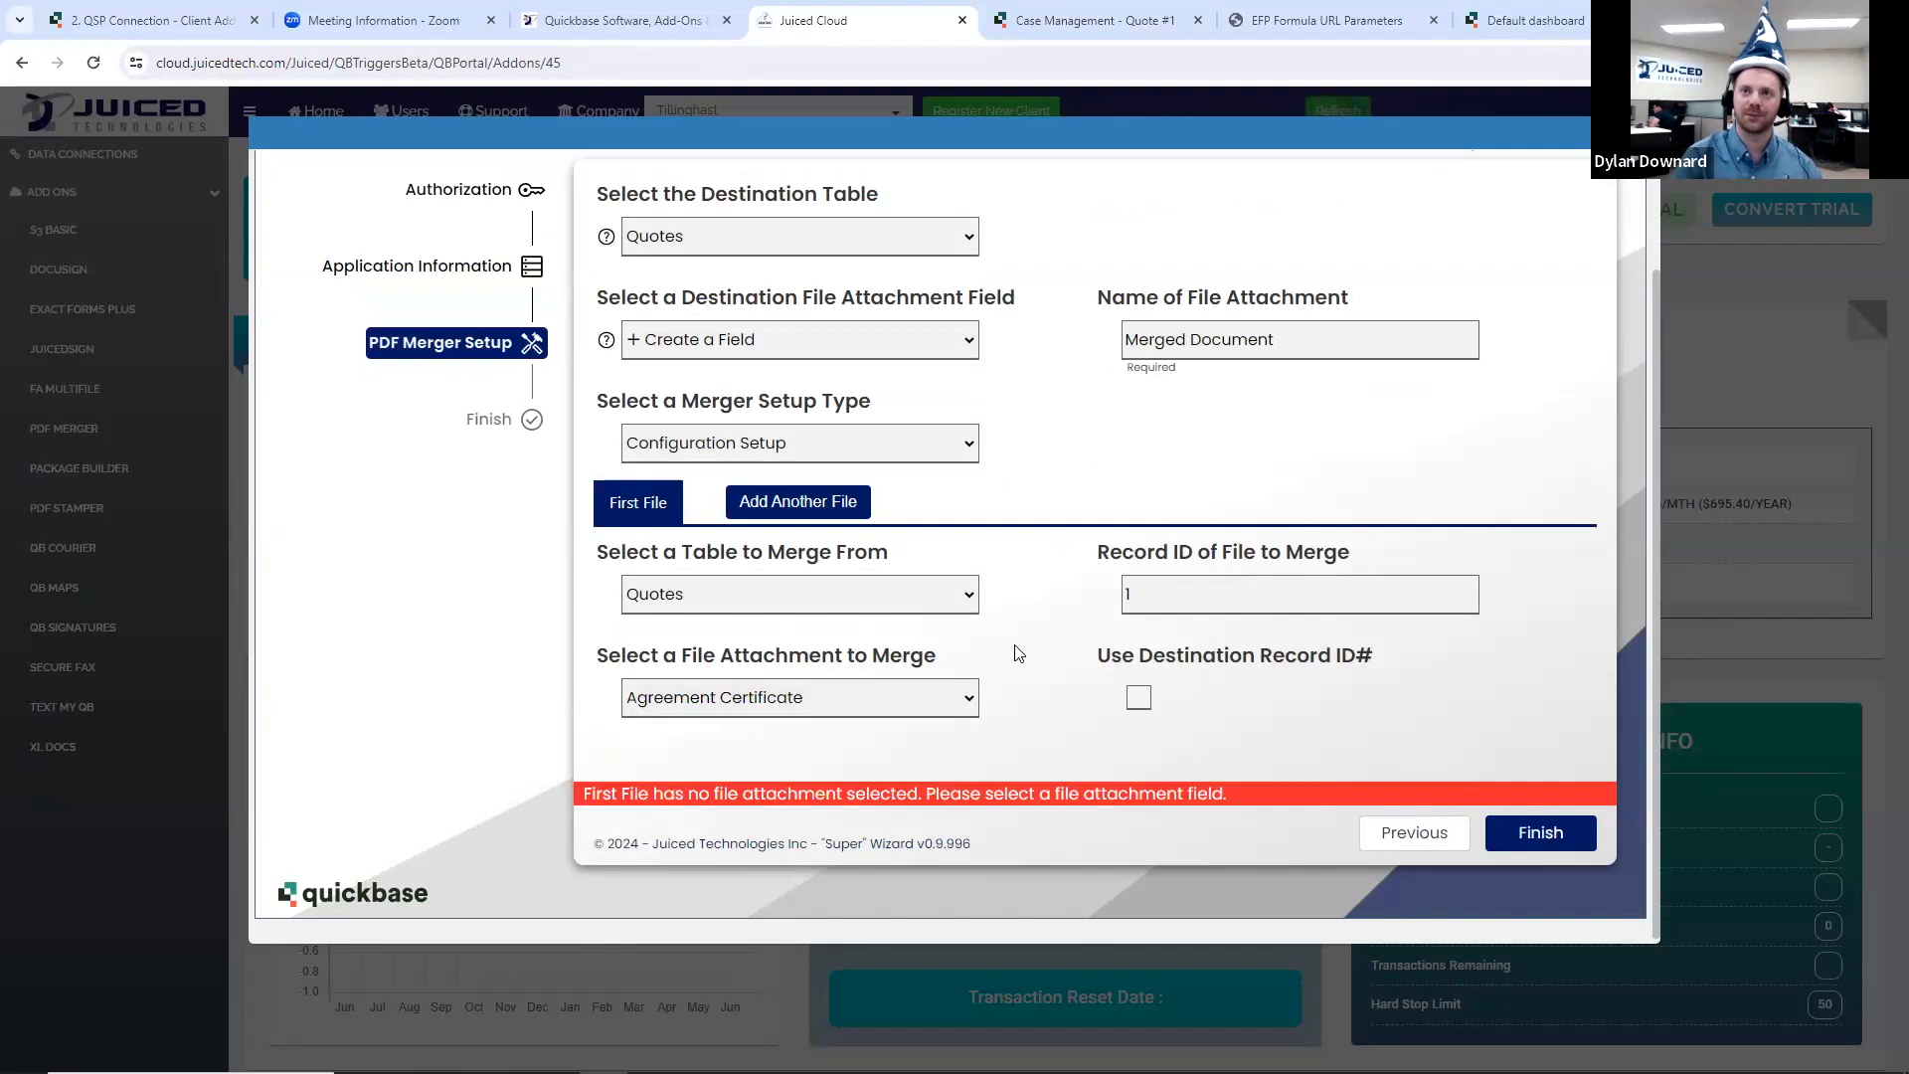
- Finish the PDF Merger set-up and review the list of fields added to the Quotes table
left_click(1544, 835)
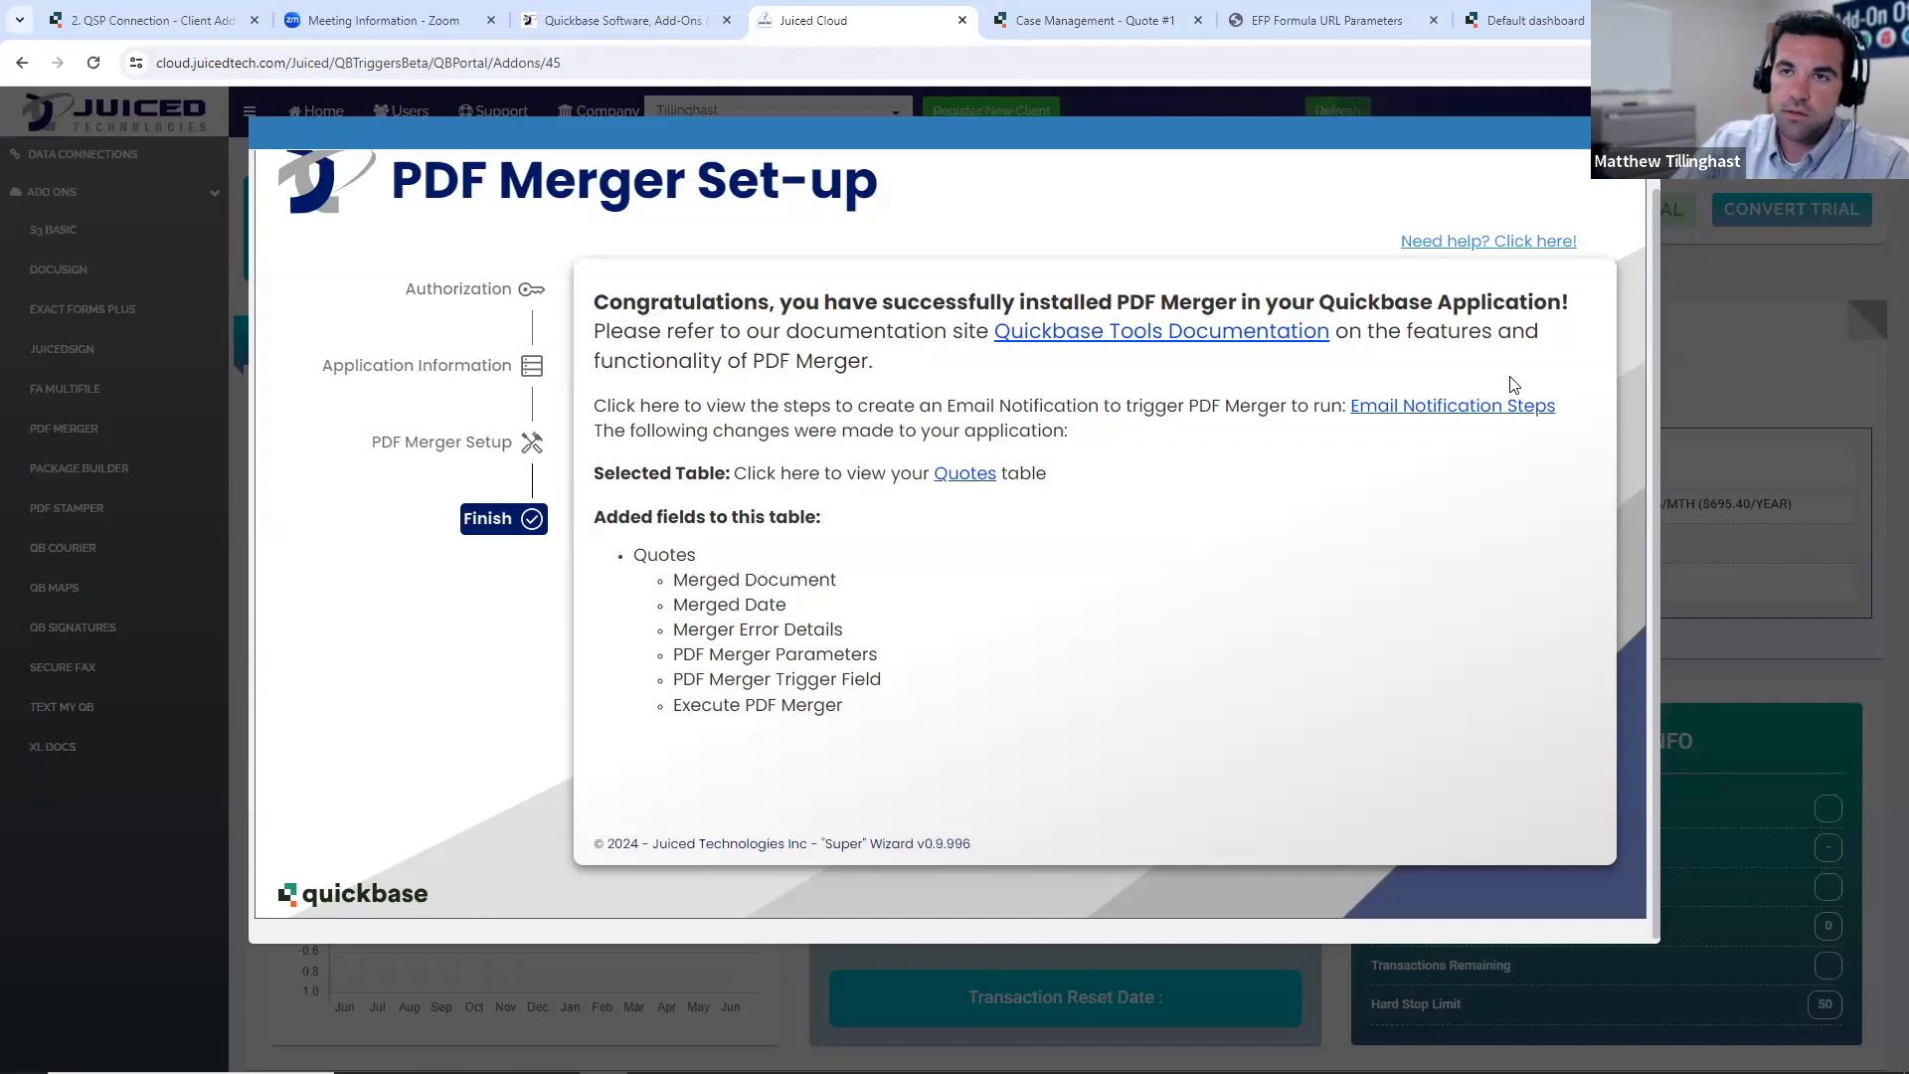
scroll(1613, 427, "up", 1)
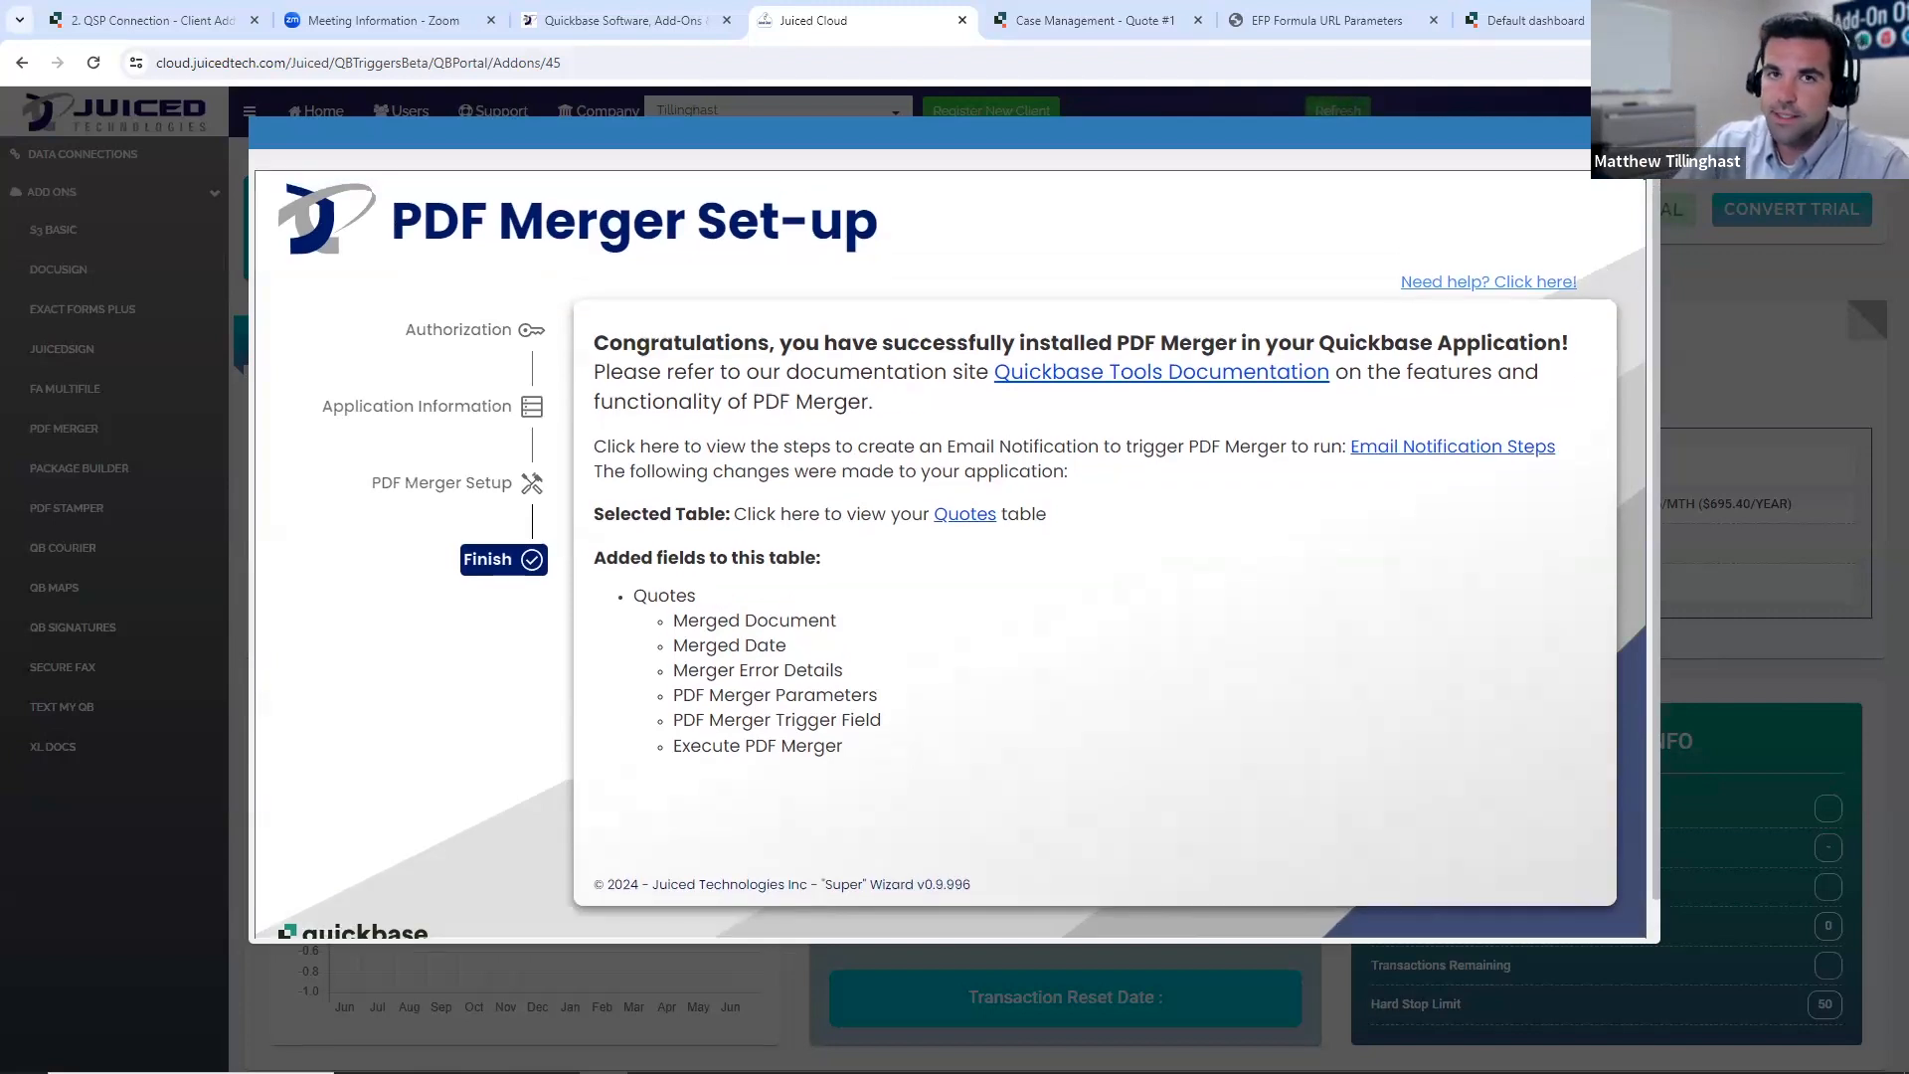